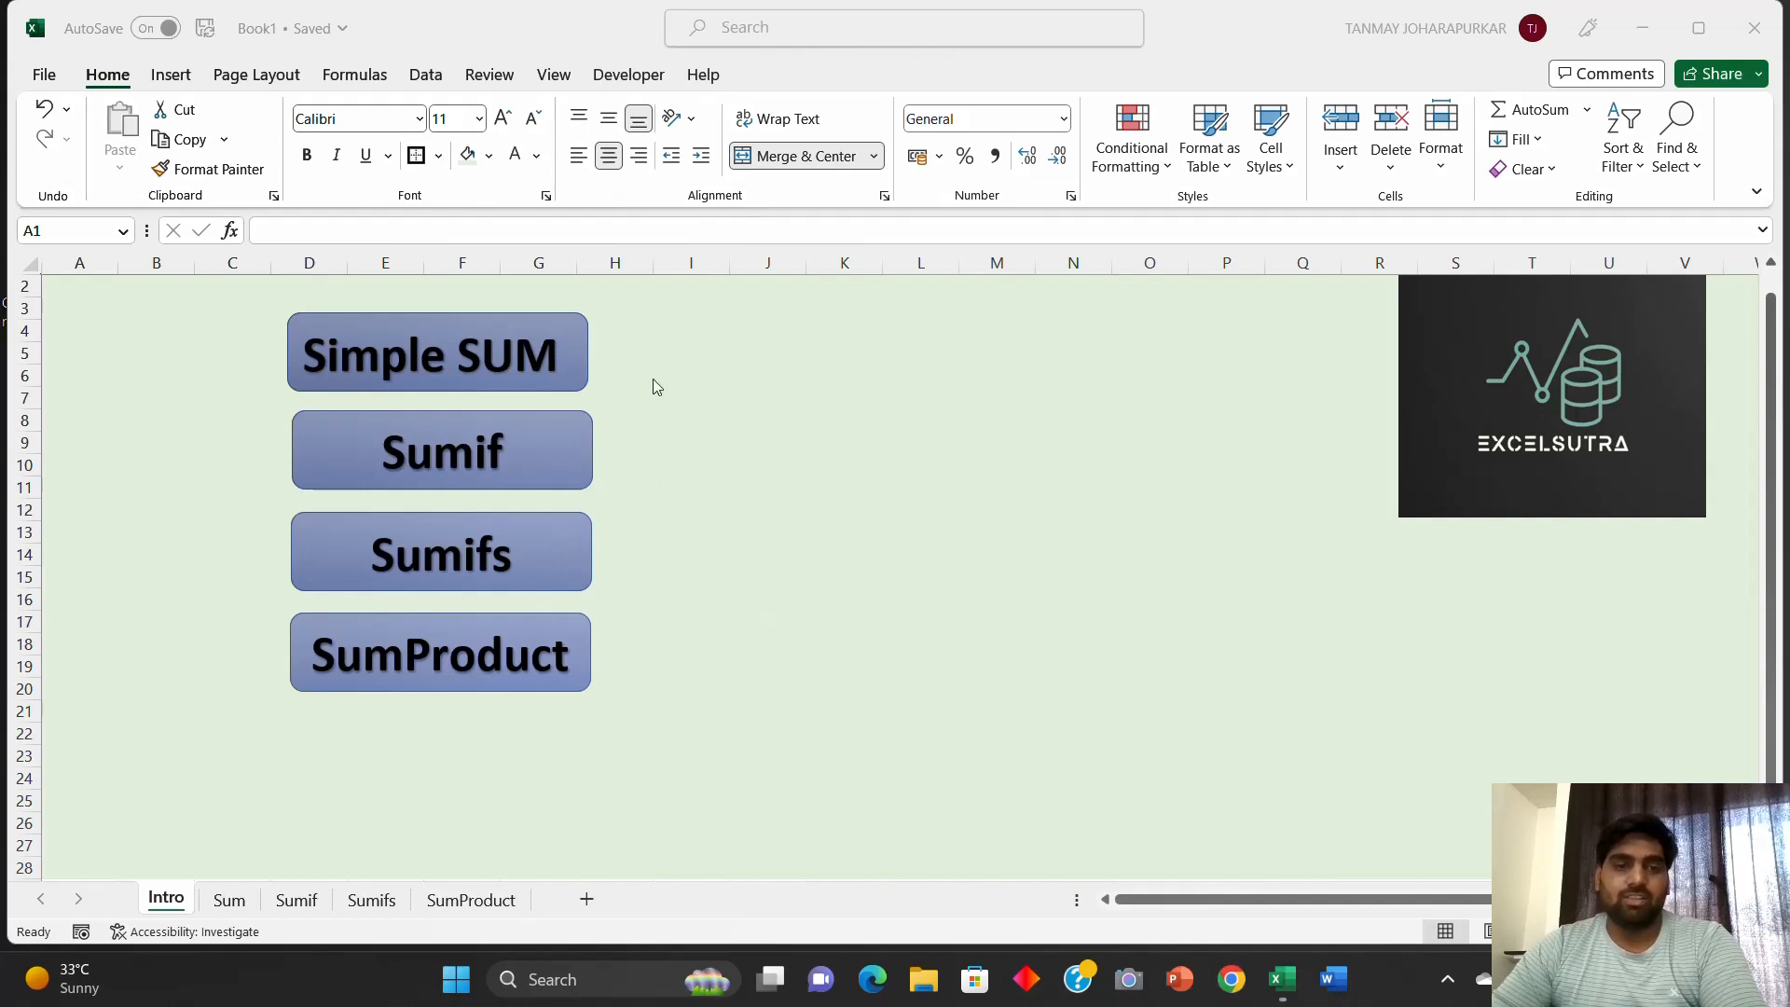
Step: Open the Sum sheet from the Intro page and examine the sales table's columns, formulas and the total cells below Sale Amount and Commission
click(493, 350)
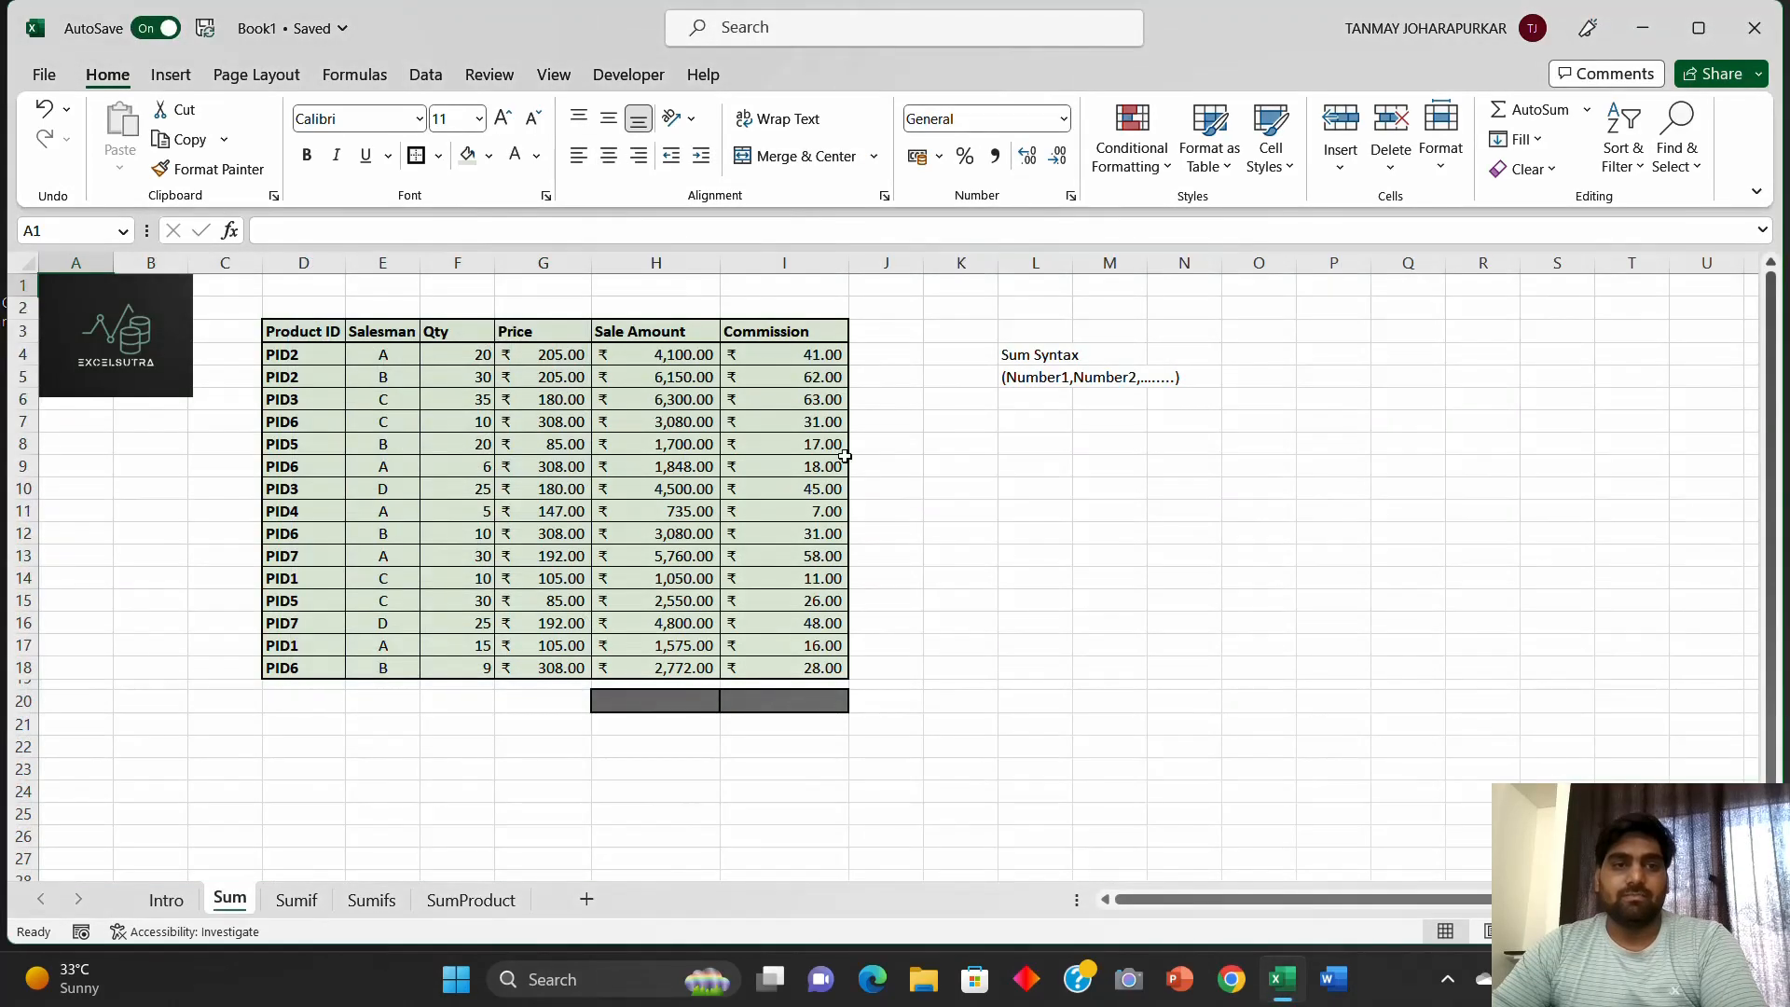
click(960, 533)
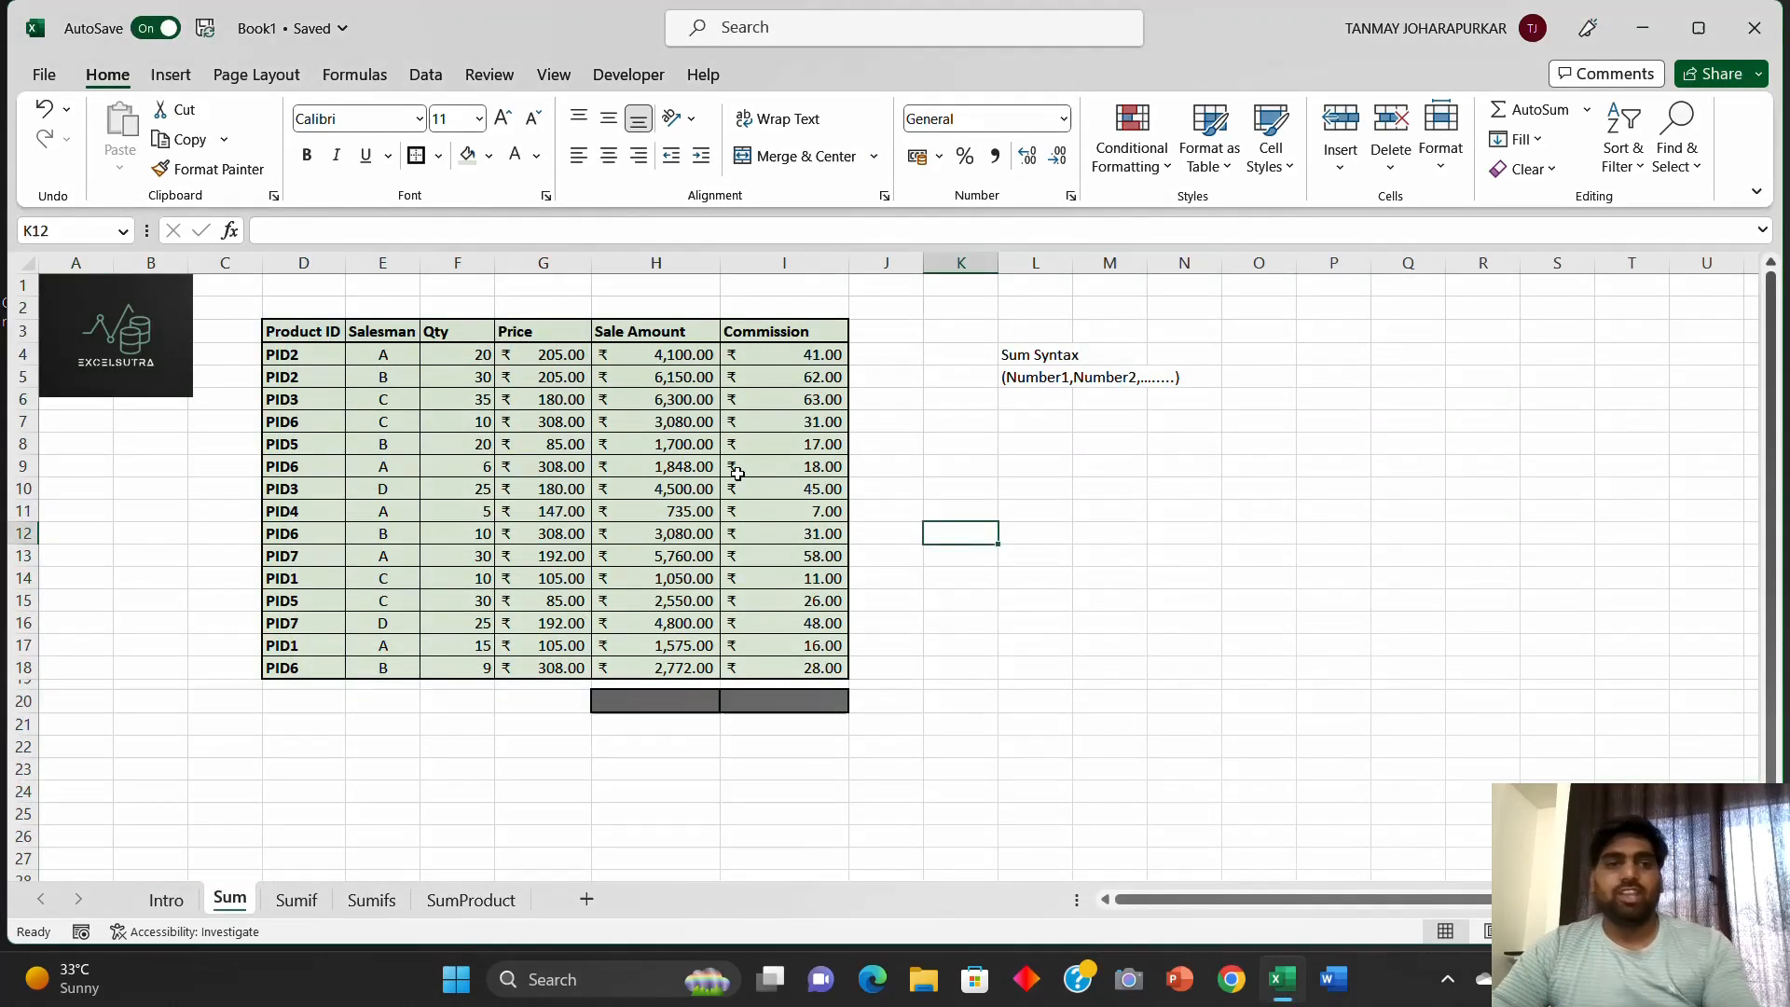
click(300, 358)
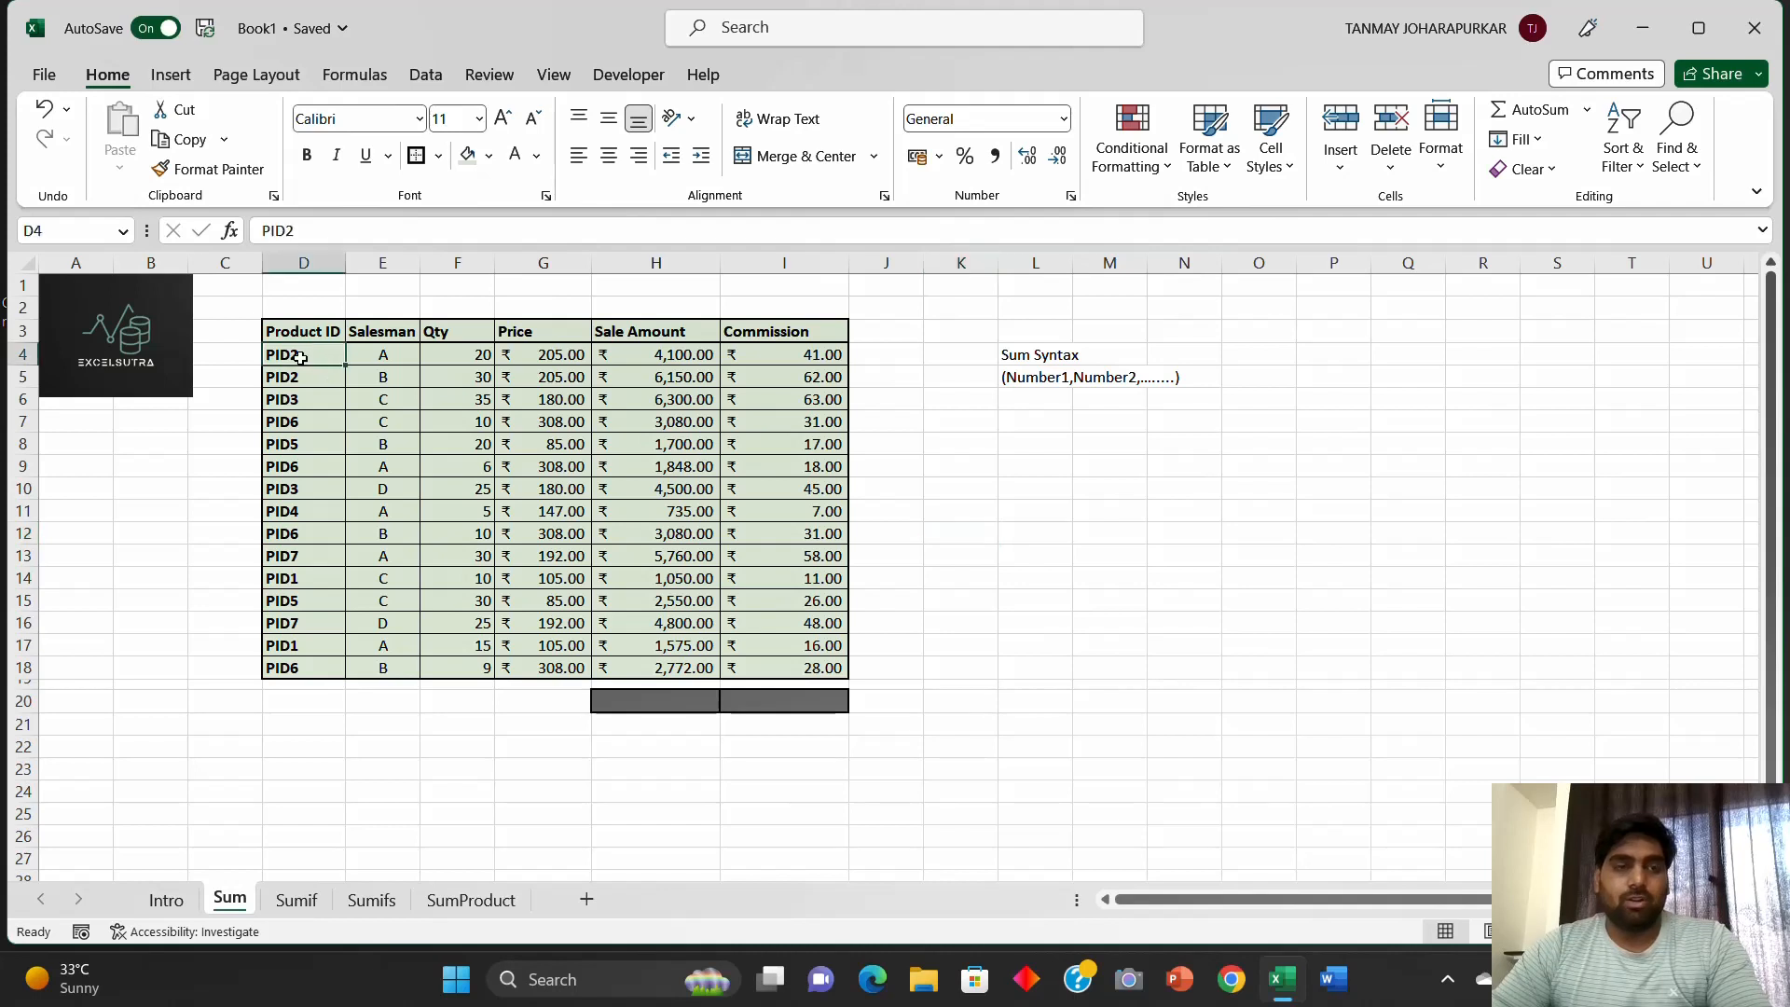
drag(301, 358, 300, 379)
click(393, 334)
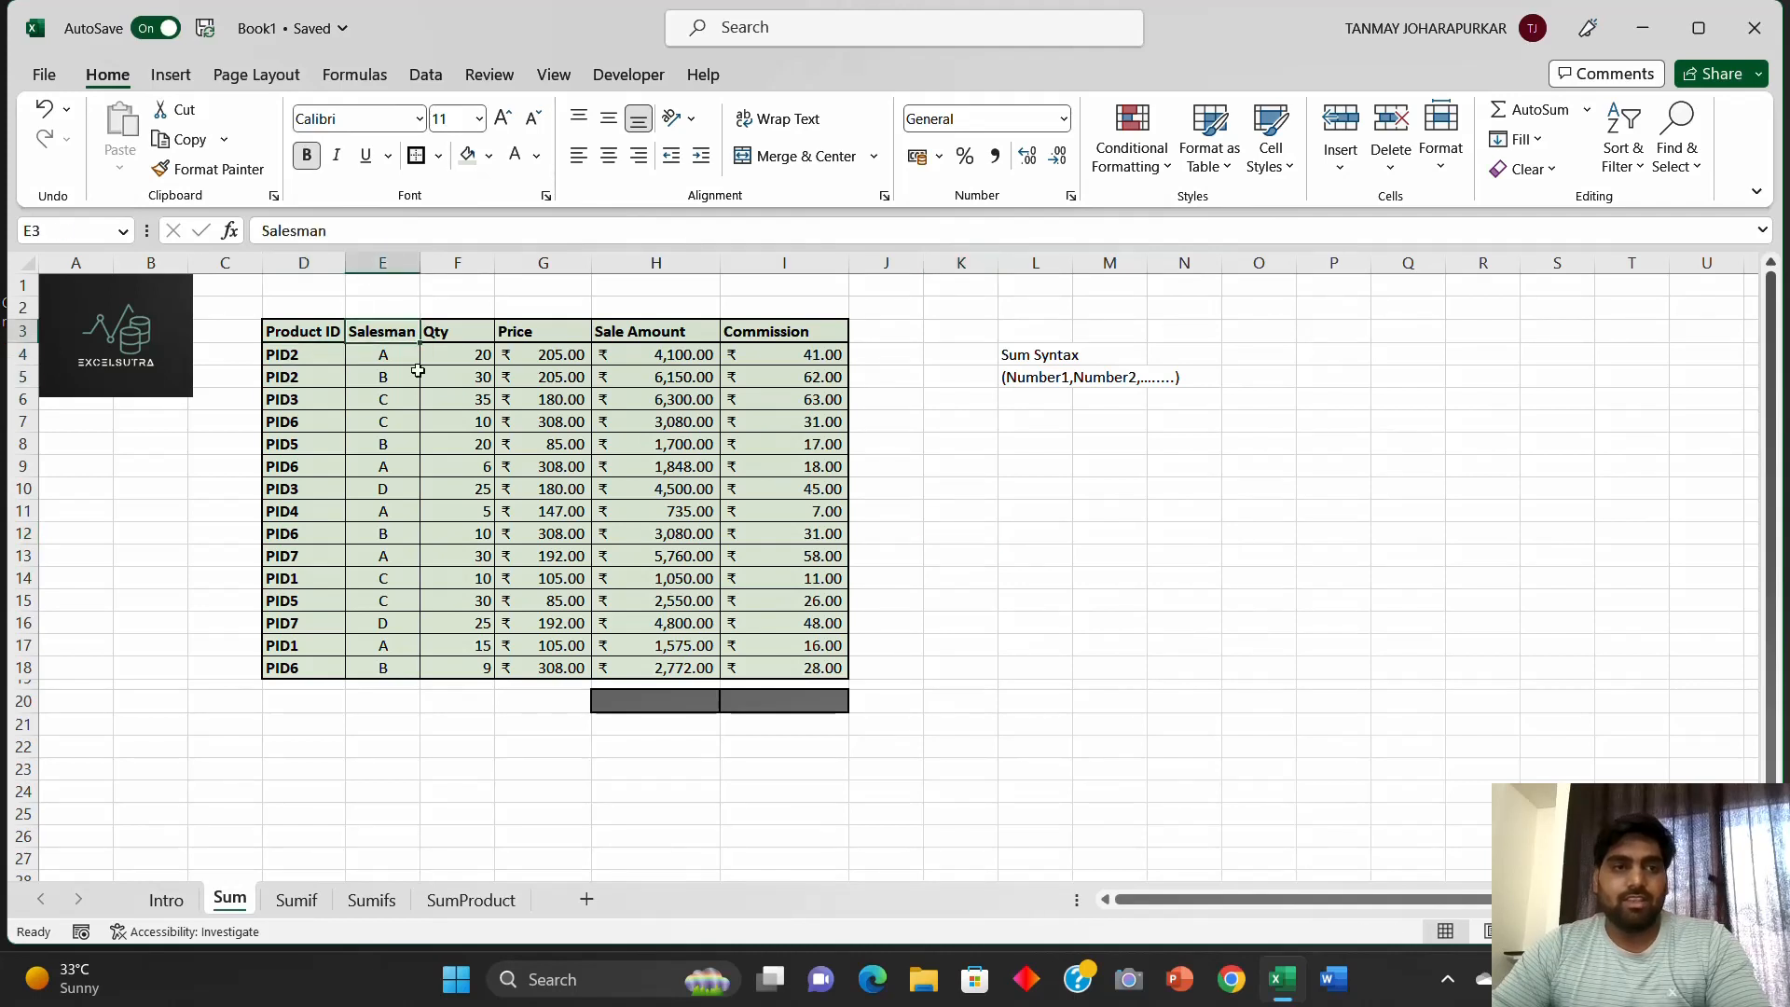
drag(383, 354, 385, 397)
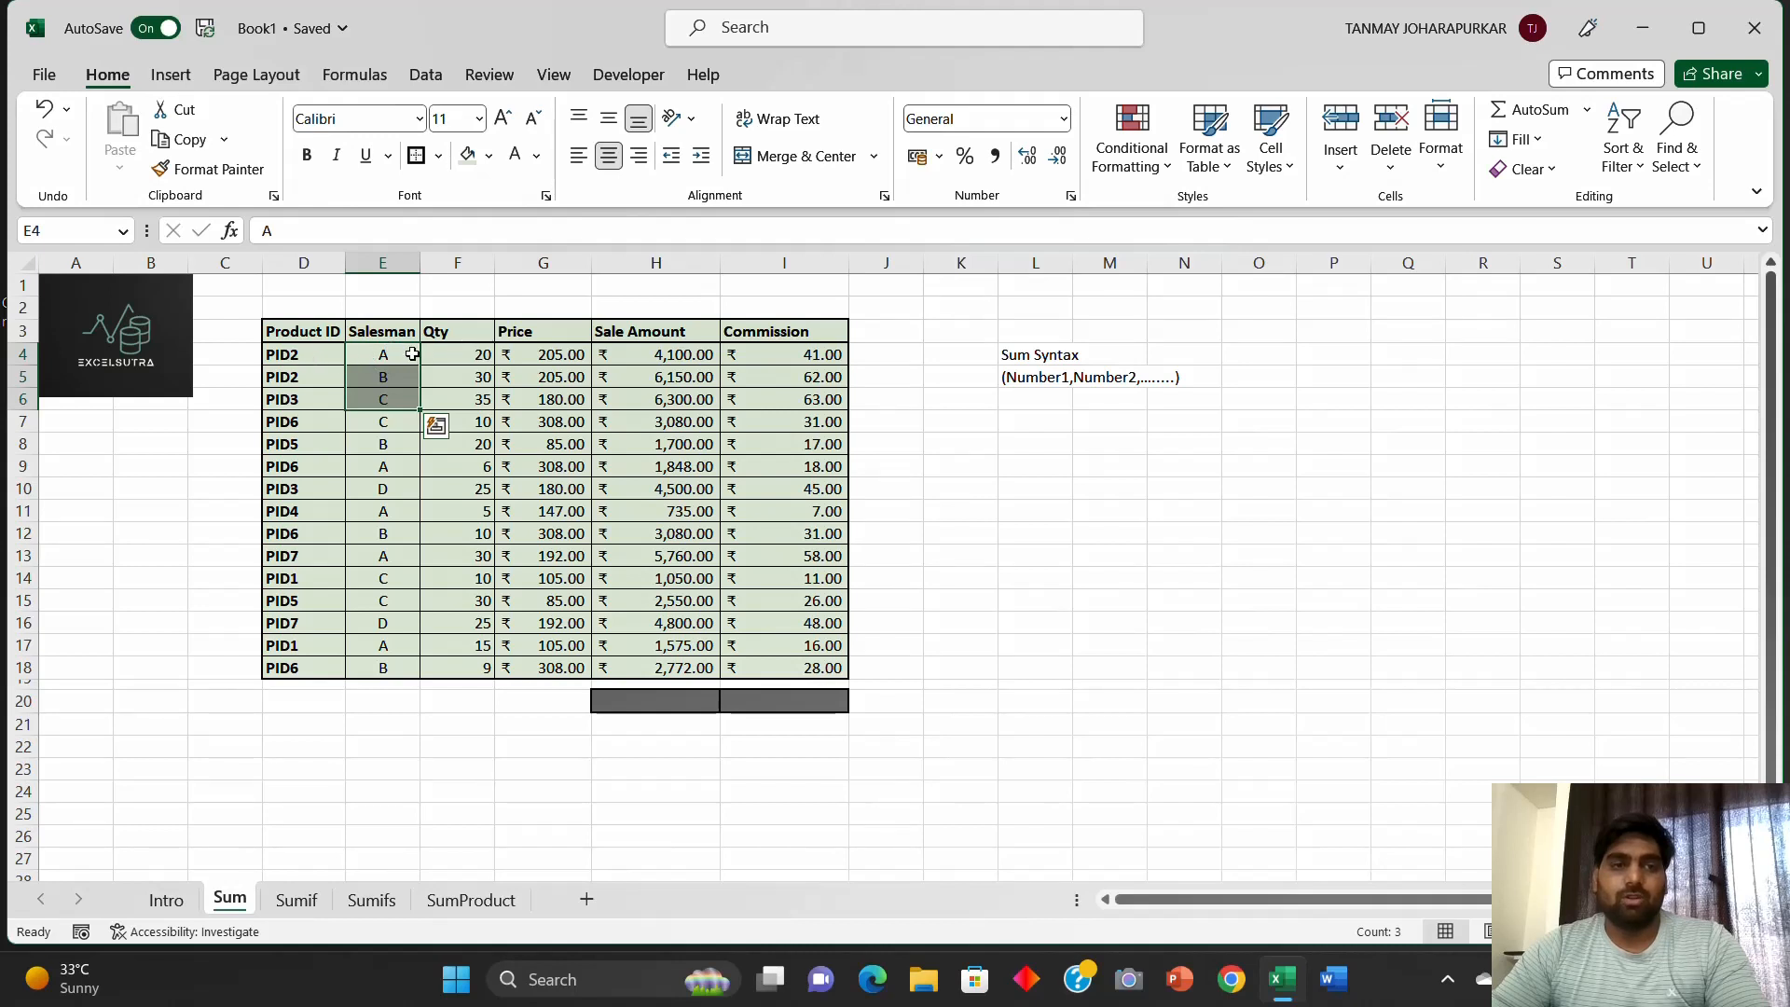
click(477, 355)
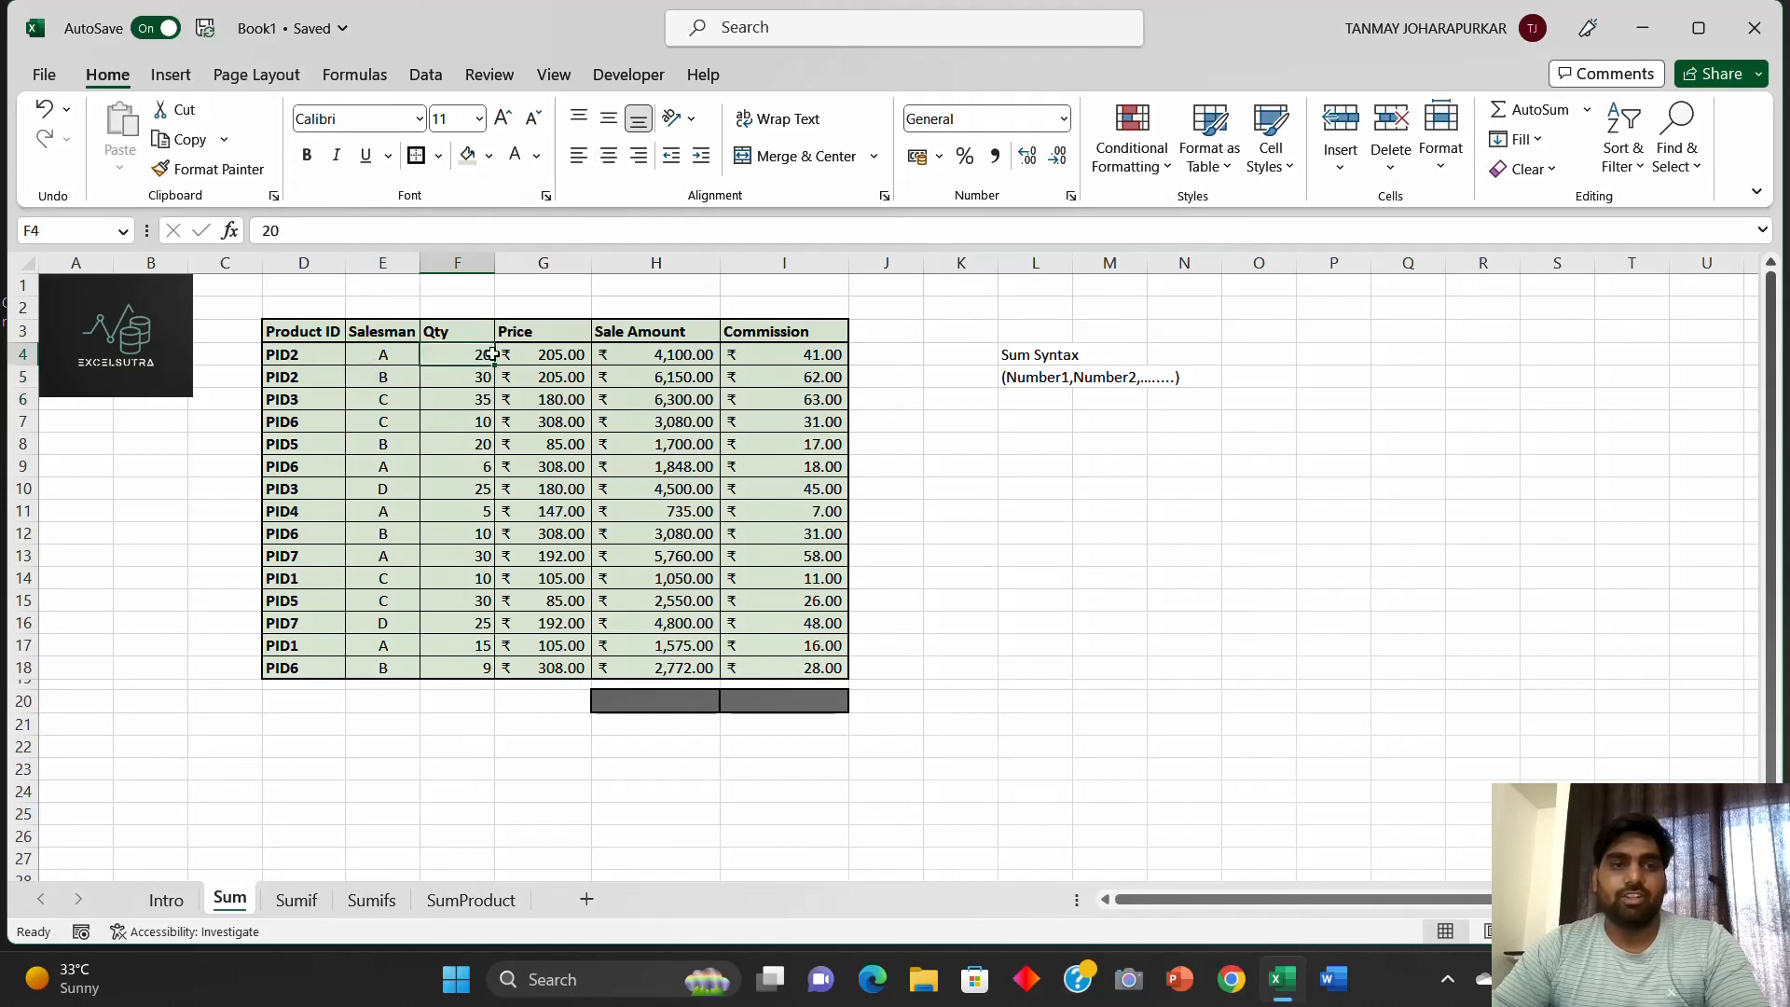
click(595, 360)
click(797, 355)
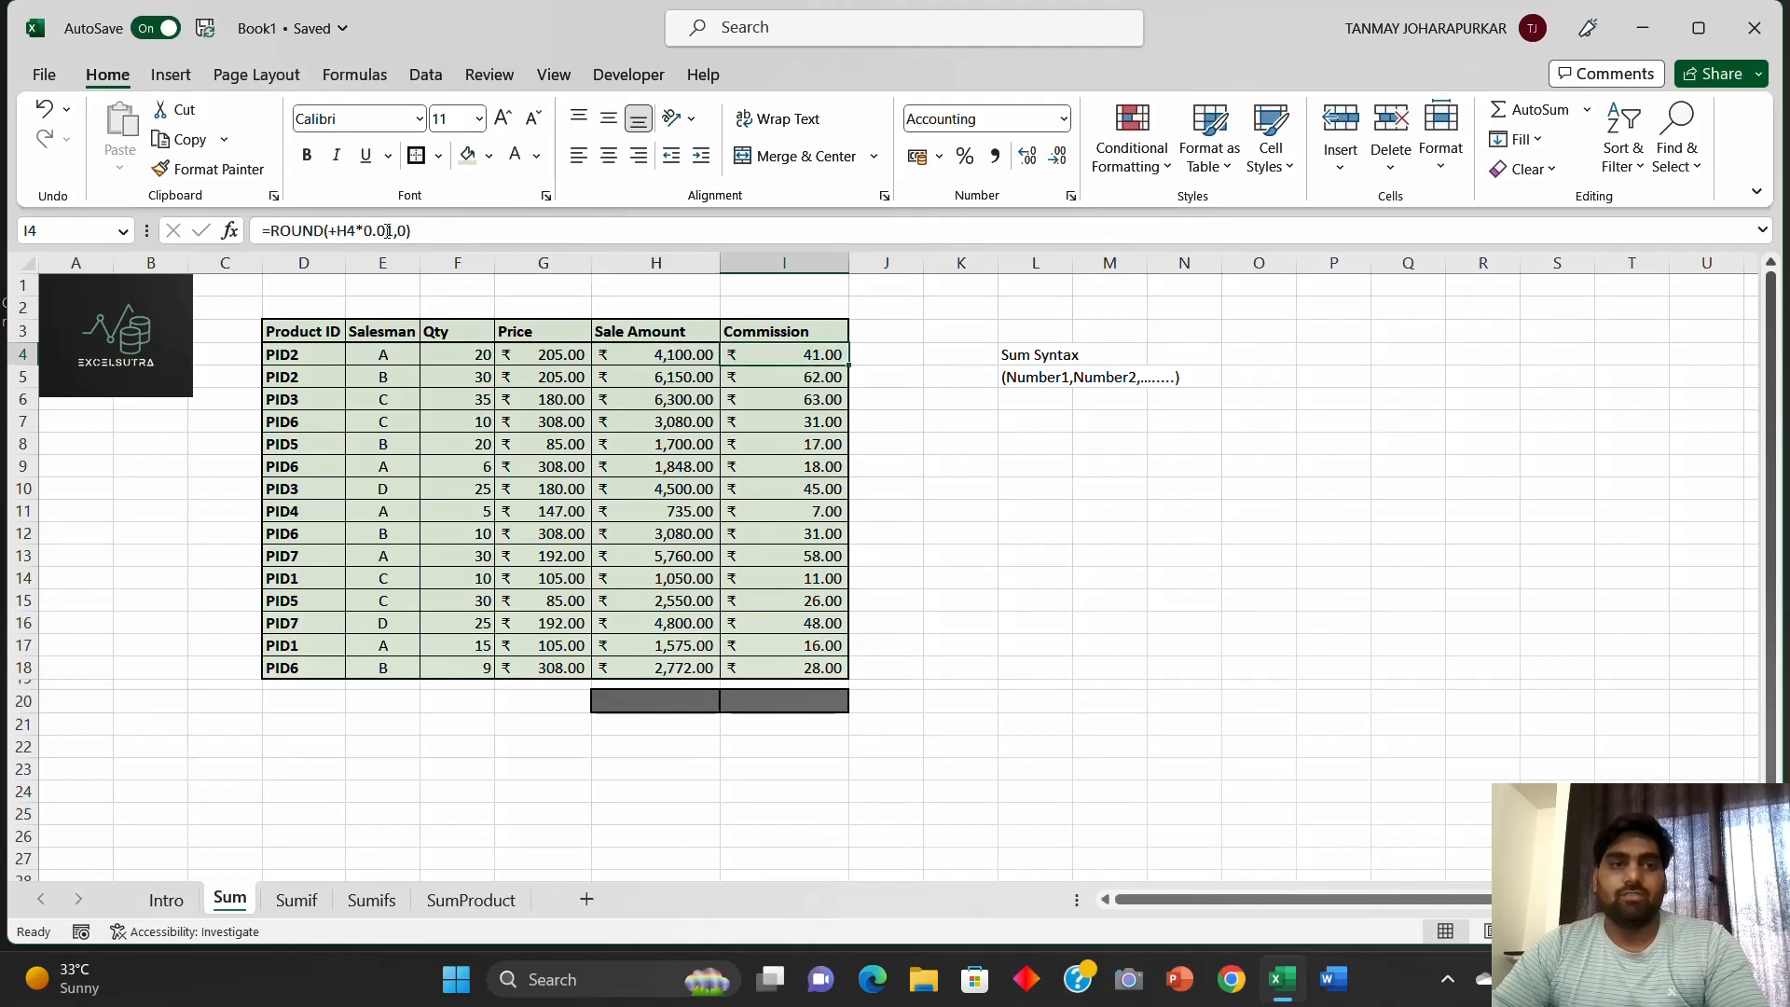
click(698, 363)
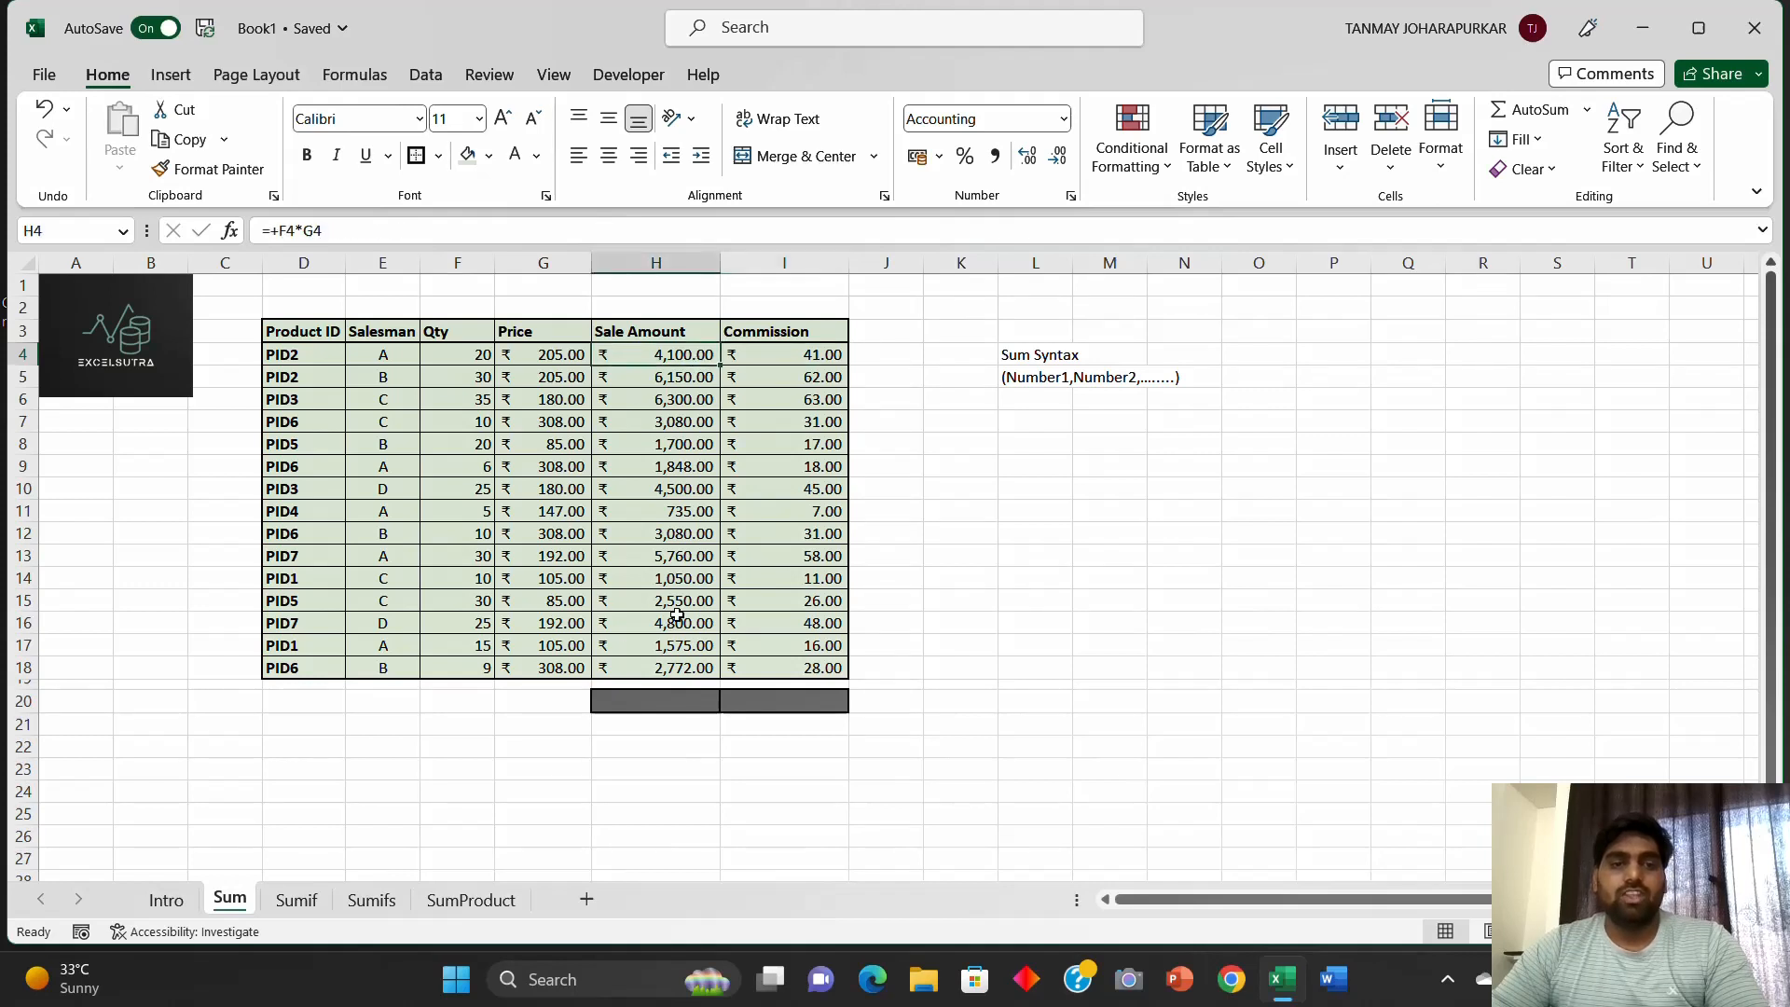
click(646, 699)
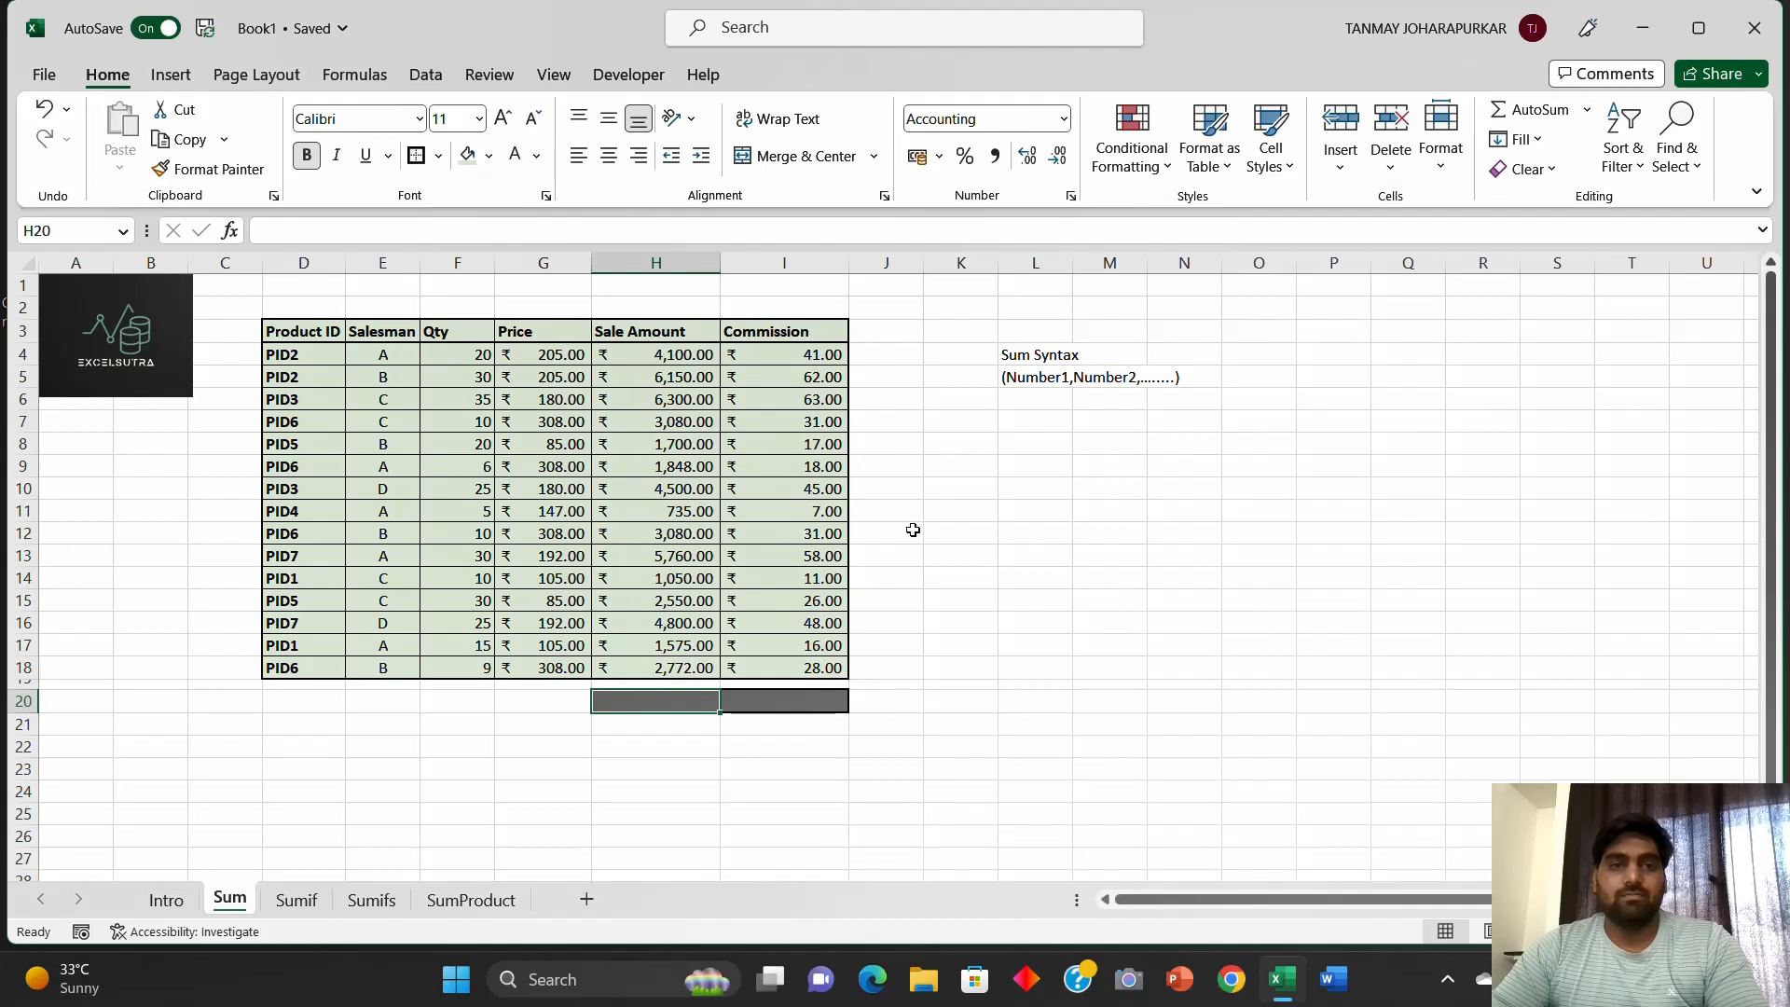
drag(674, 357, 677, 673)
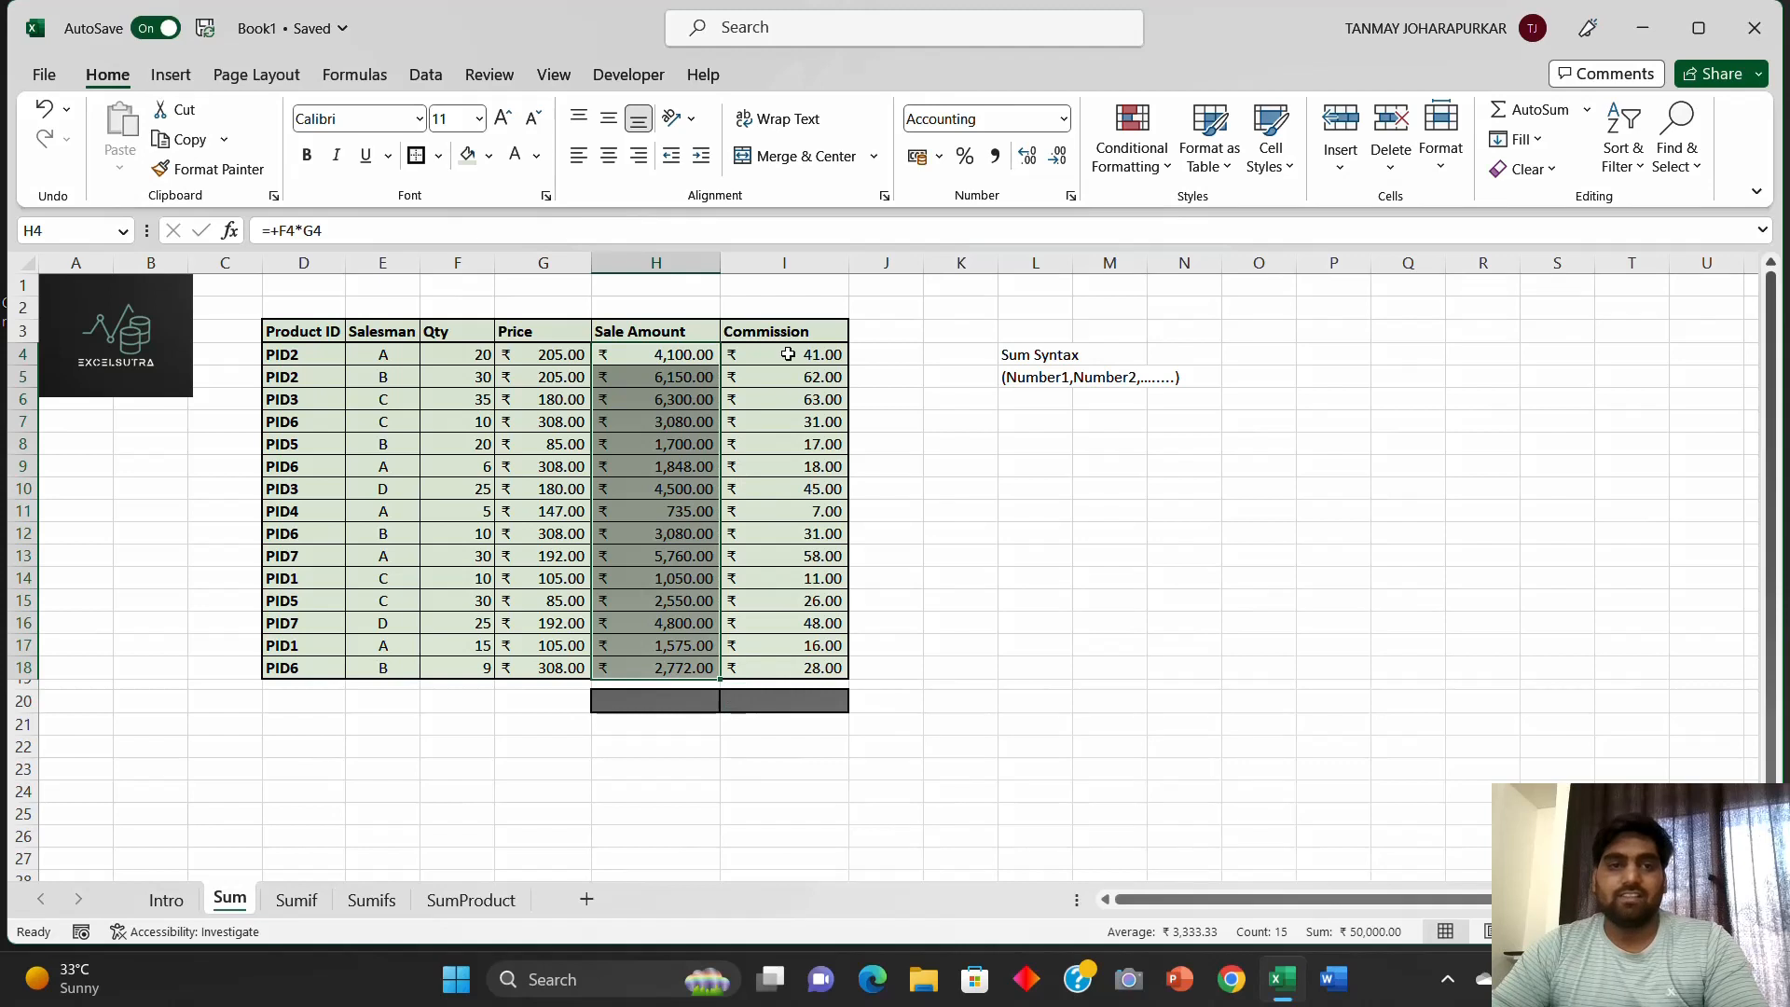
drag(788, 355, 791, 669)
click(1014, 528)
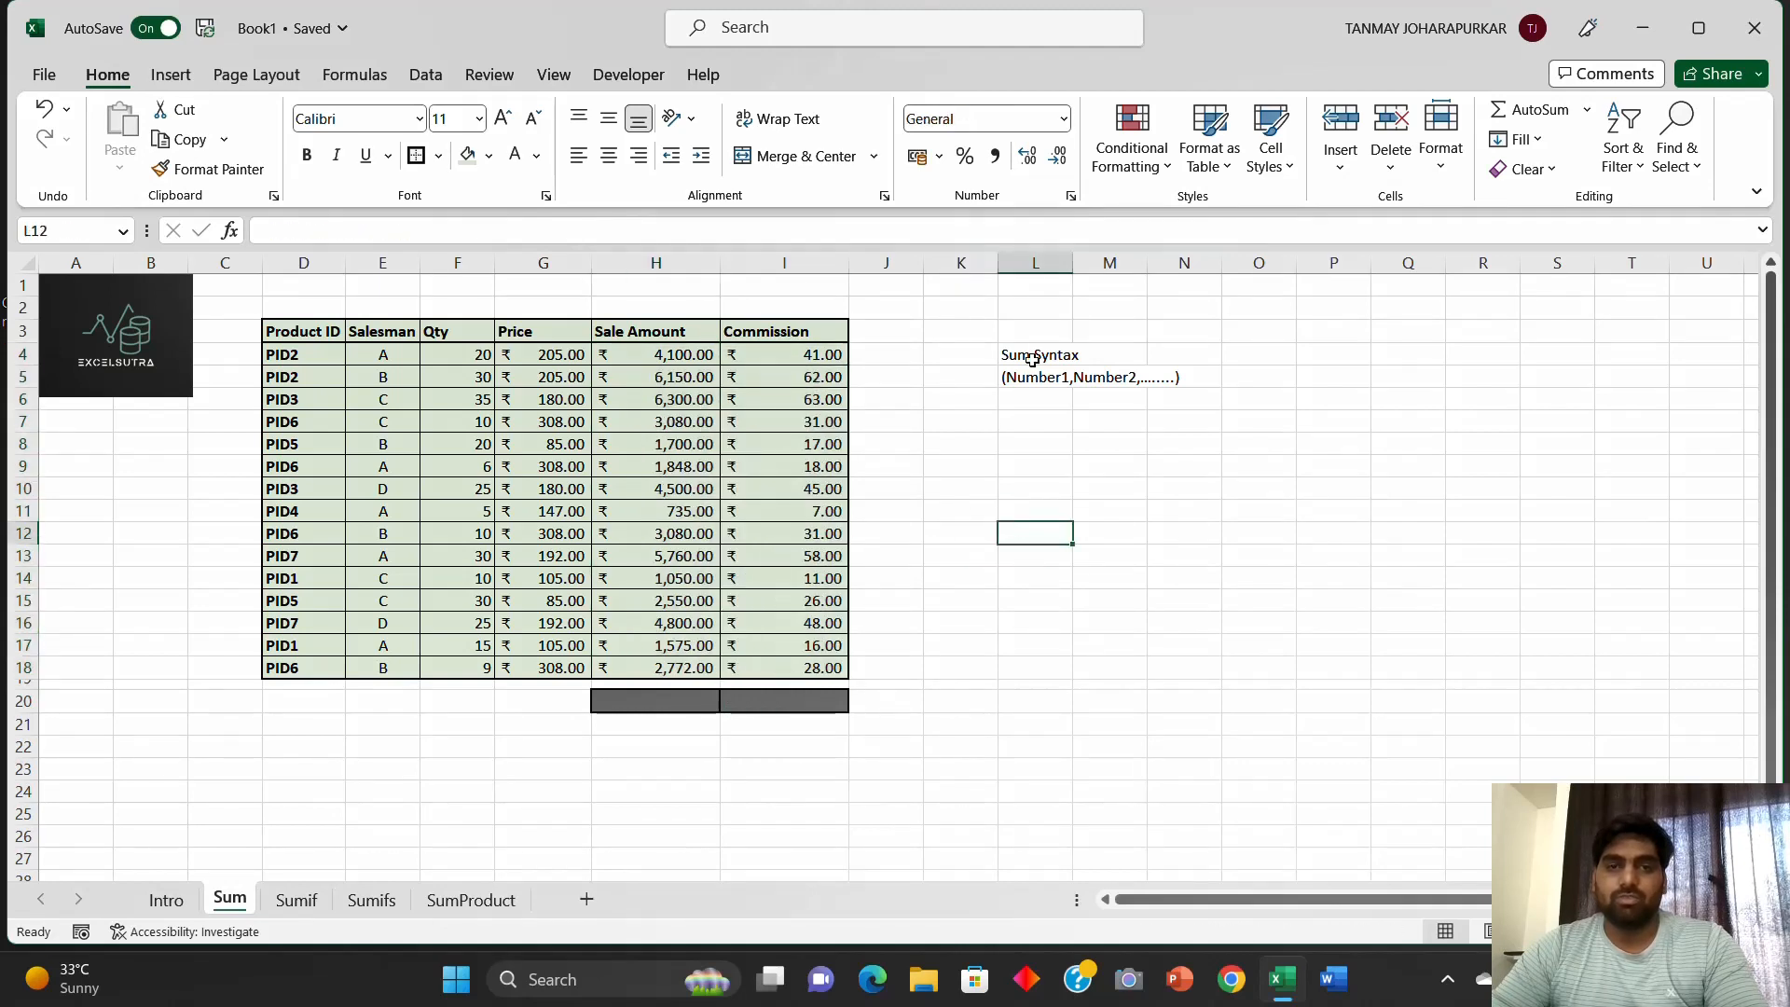
Step: Read the SUM syntax note in cells L4 and L5 beside the sales table
click(1032, 355)
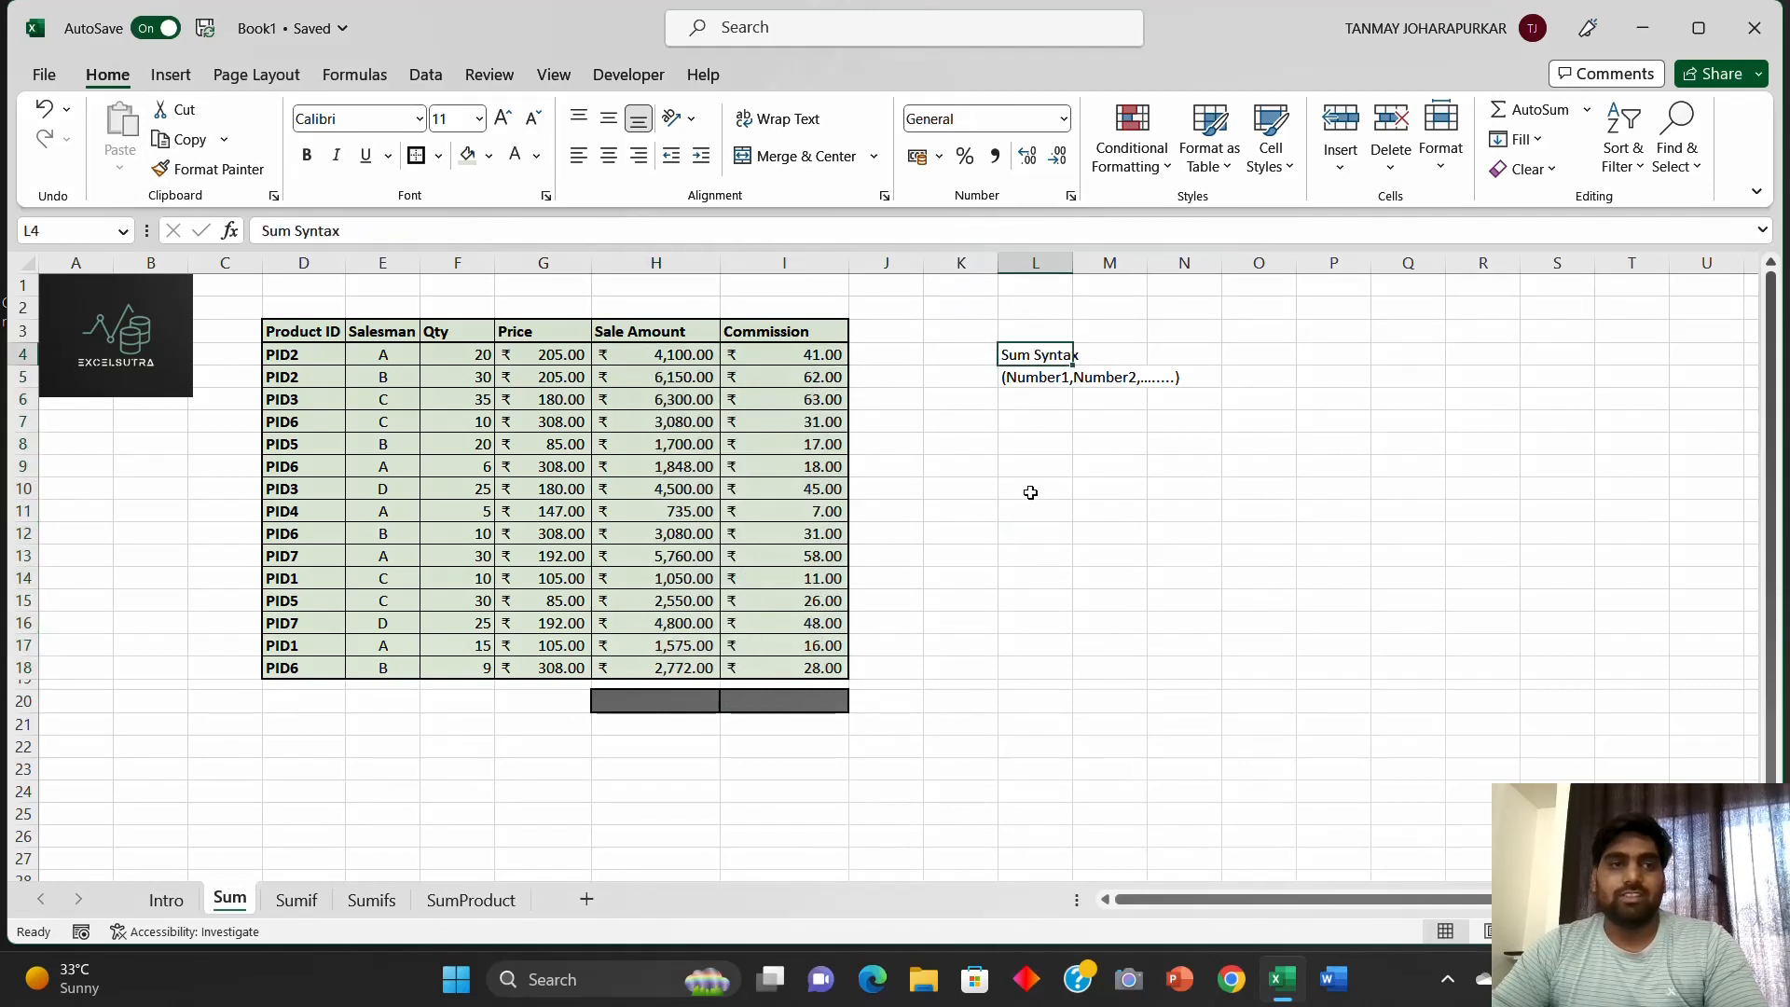
click(1043, 427)
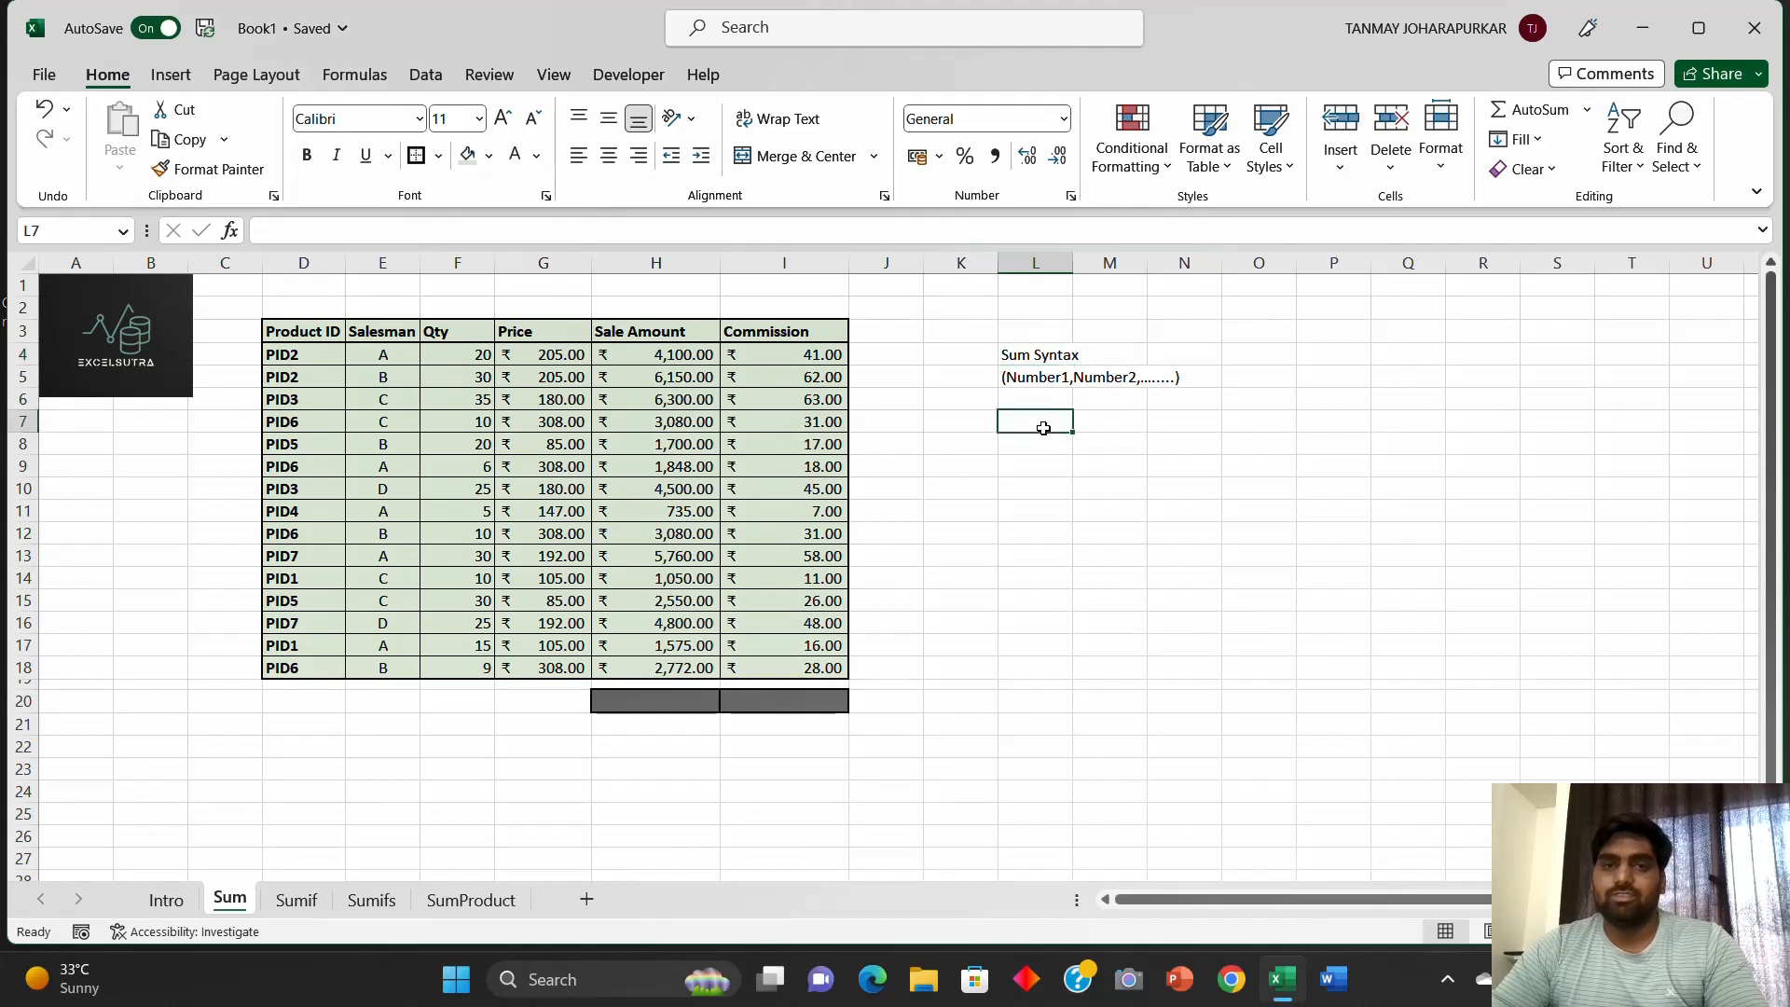
click(1020, 368)
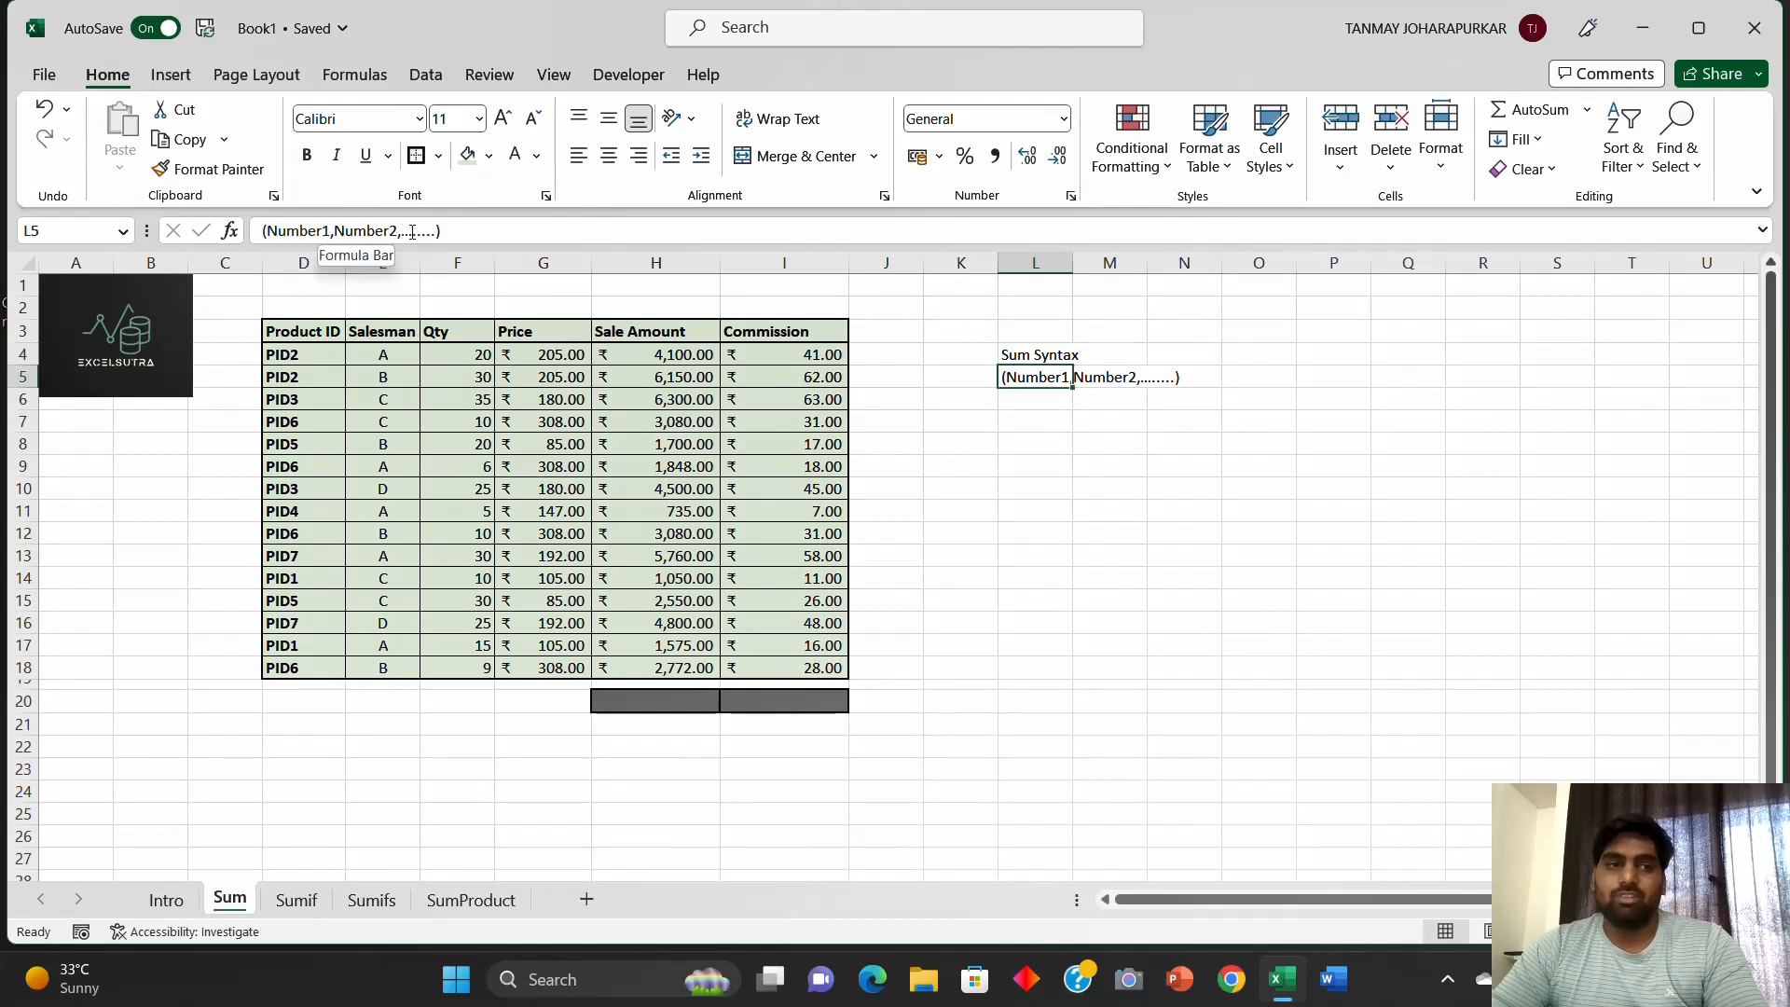
click(1125, 531)
click(1035, 359)
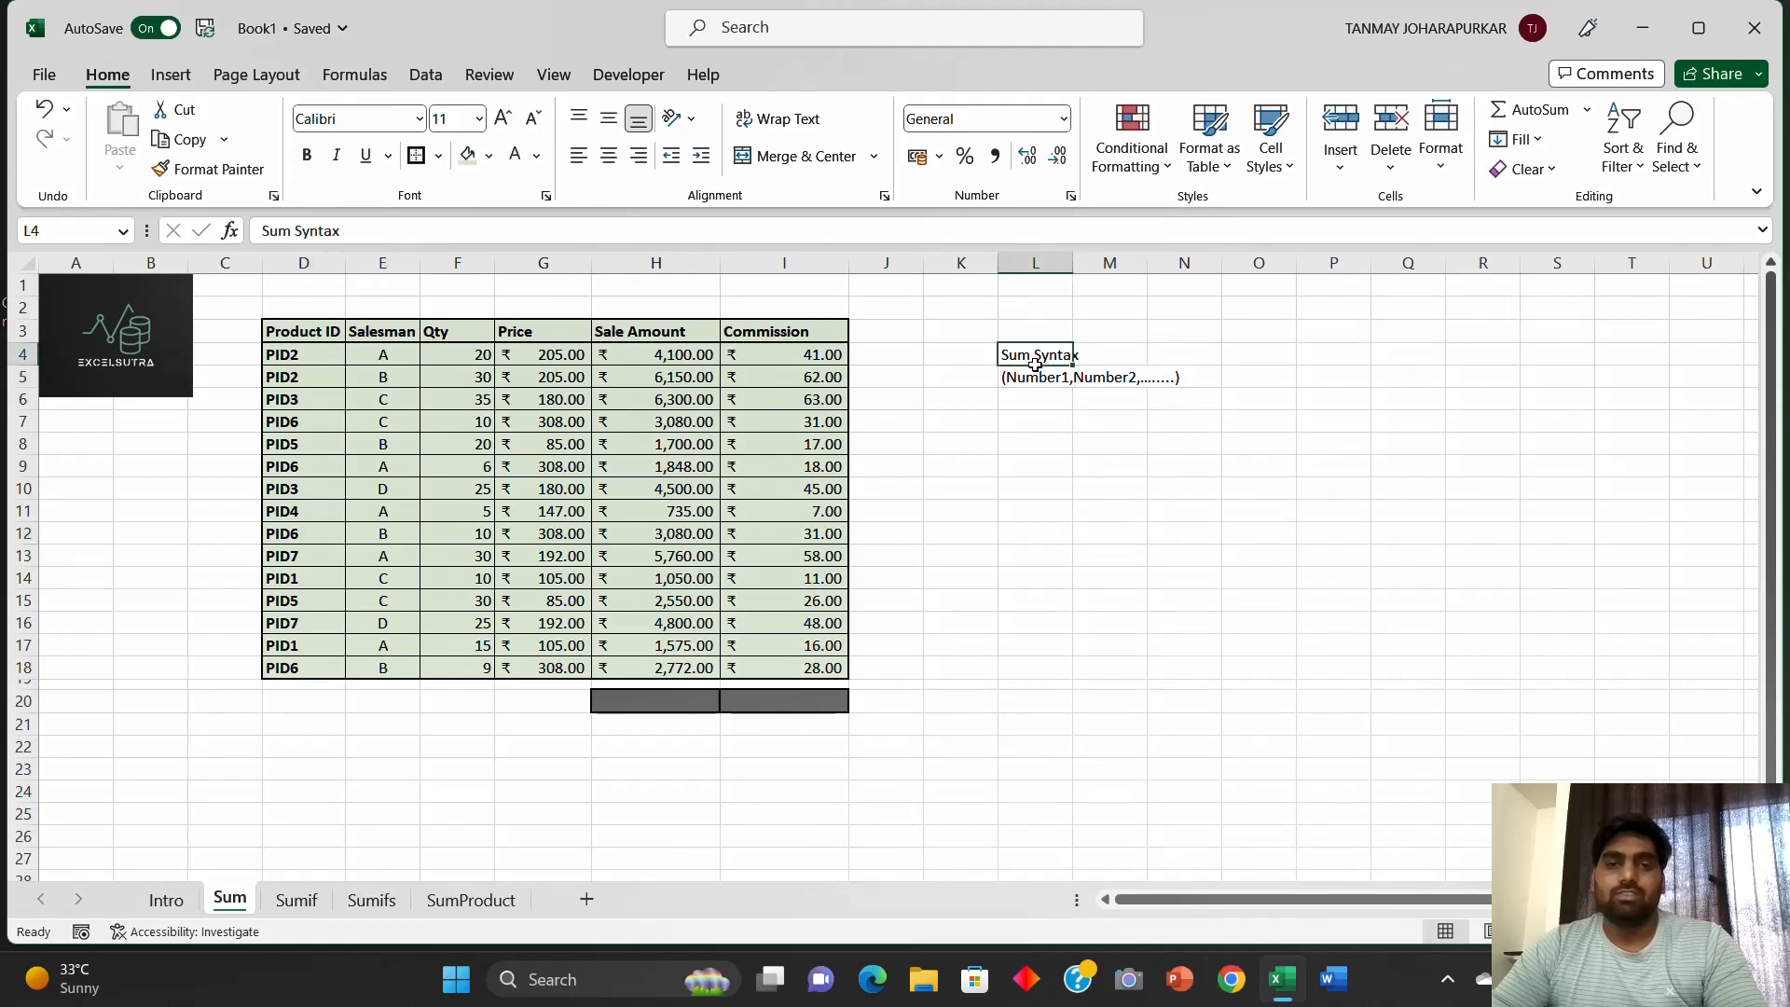
click(1016, 381)
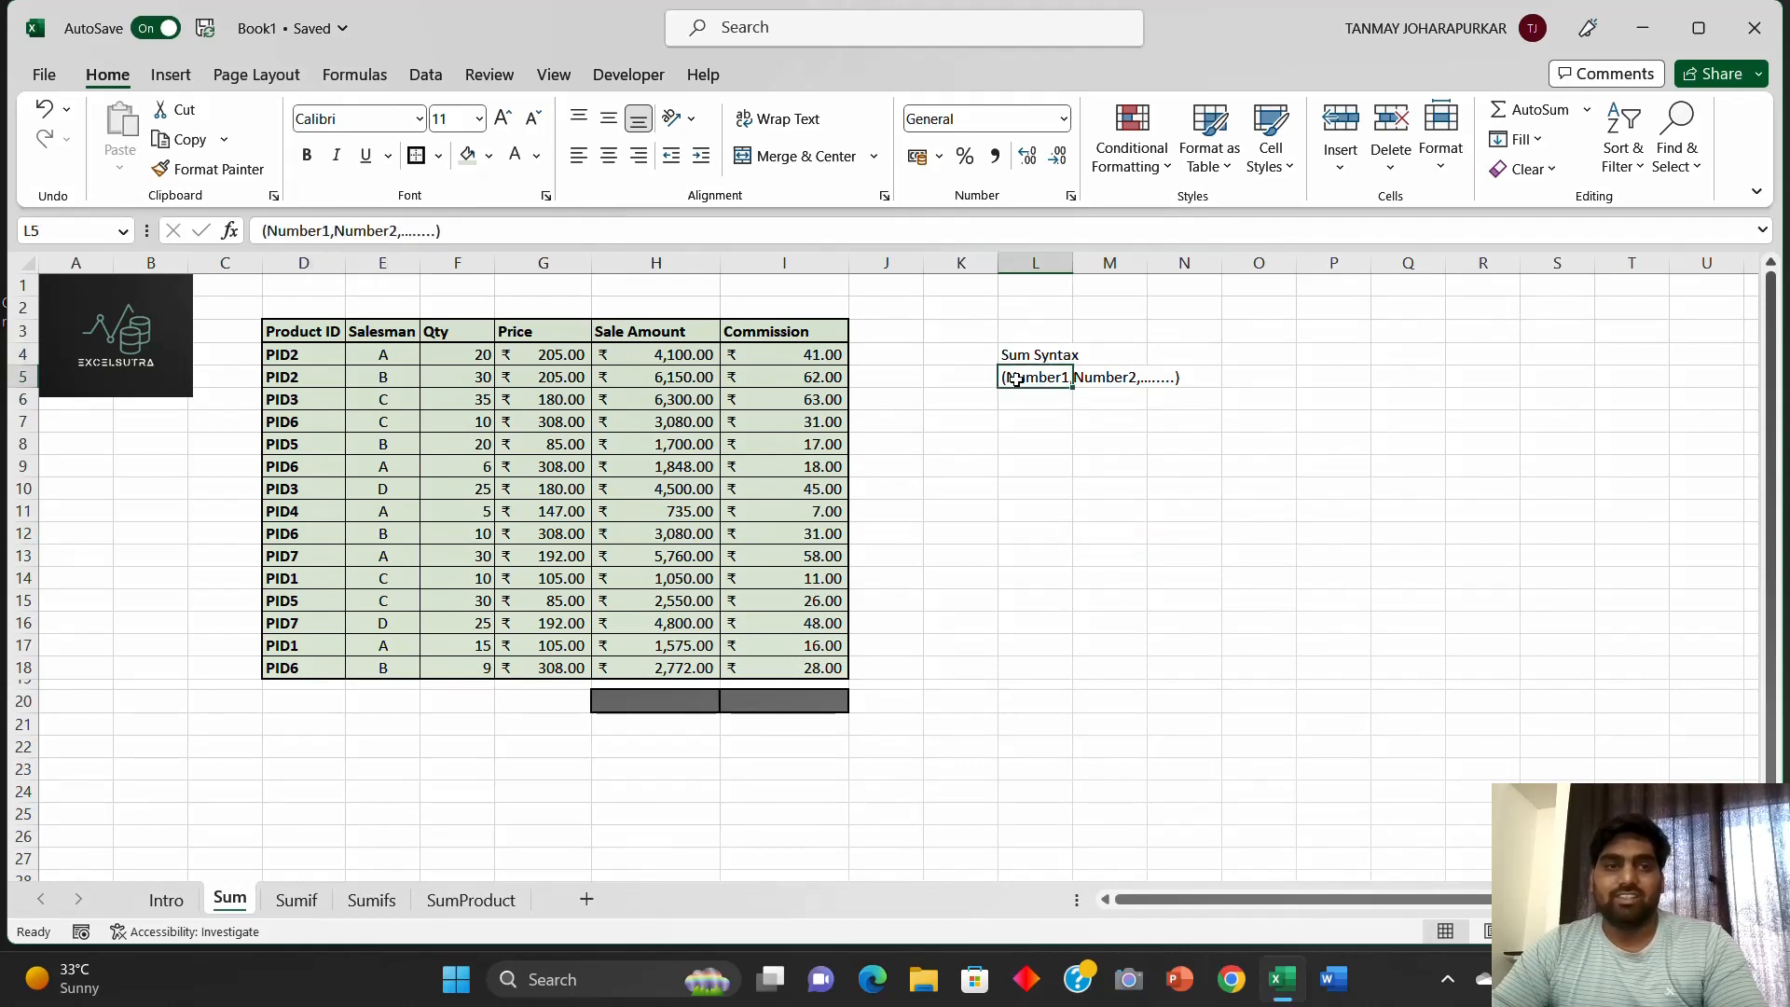
Step: Total the Sale Amount column in H20 with the formula +SUM(H4:H18)
click(648, 697)
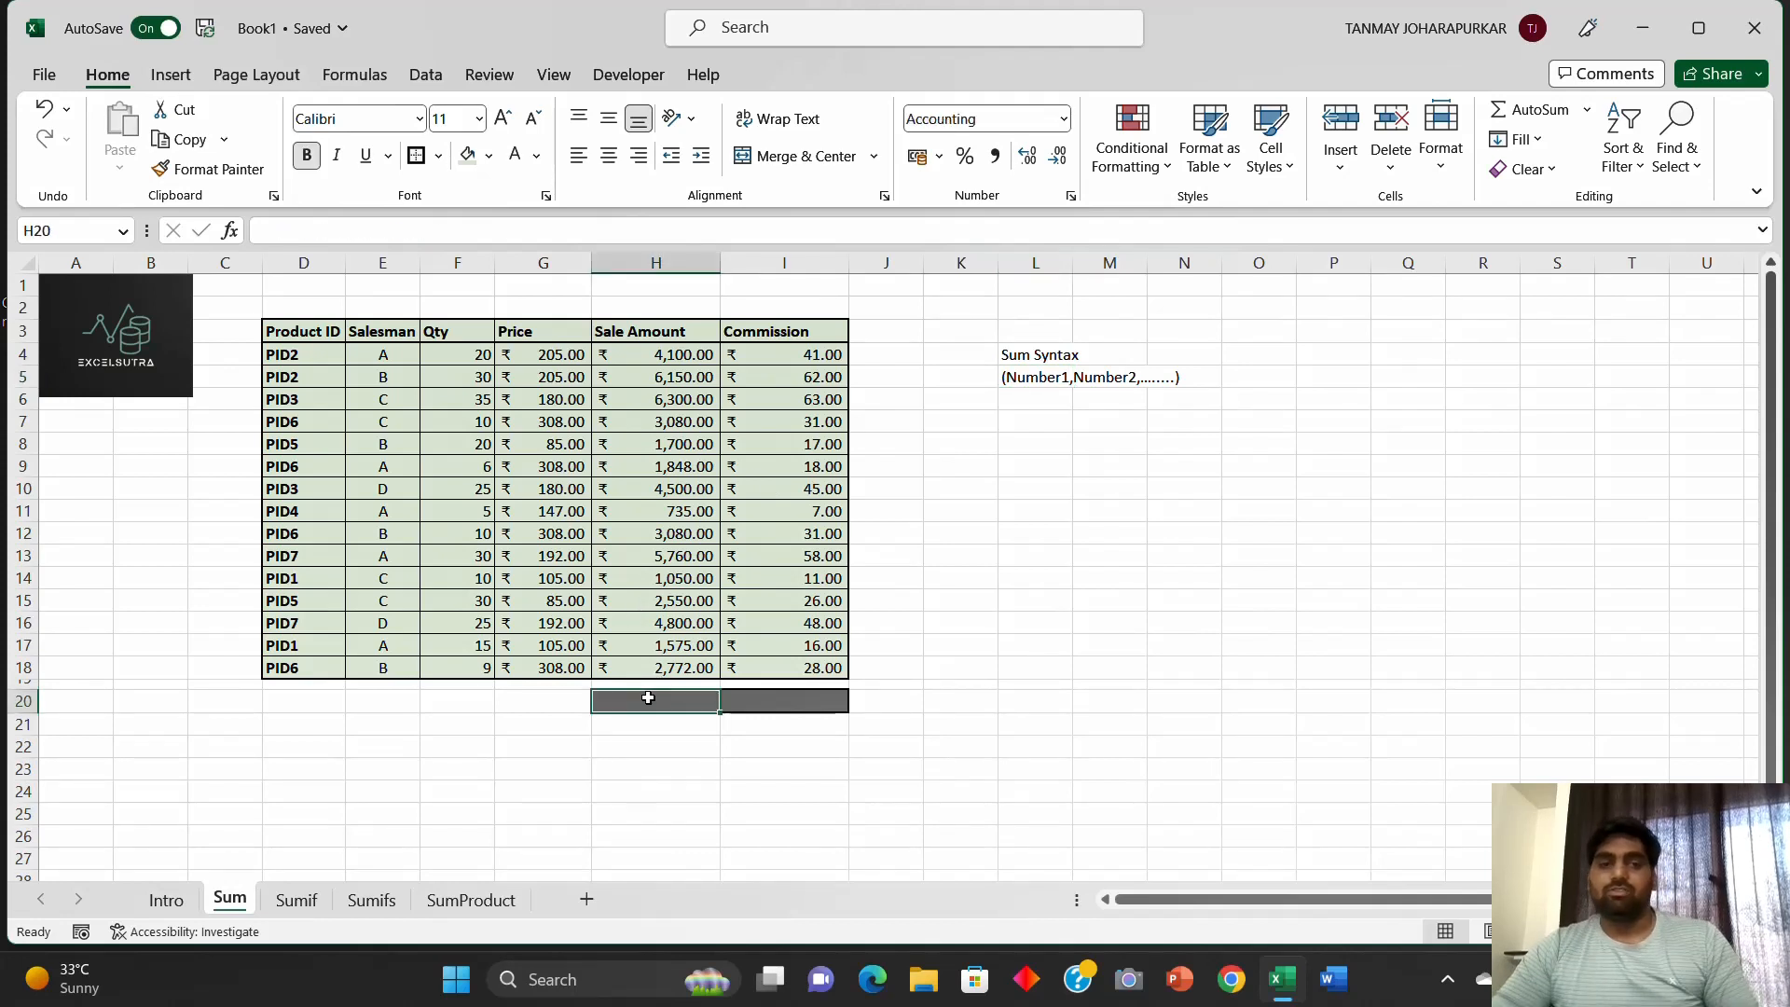
text(+sum)
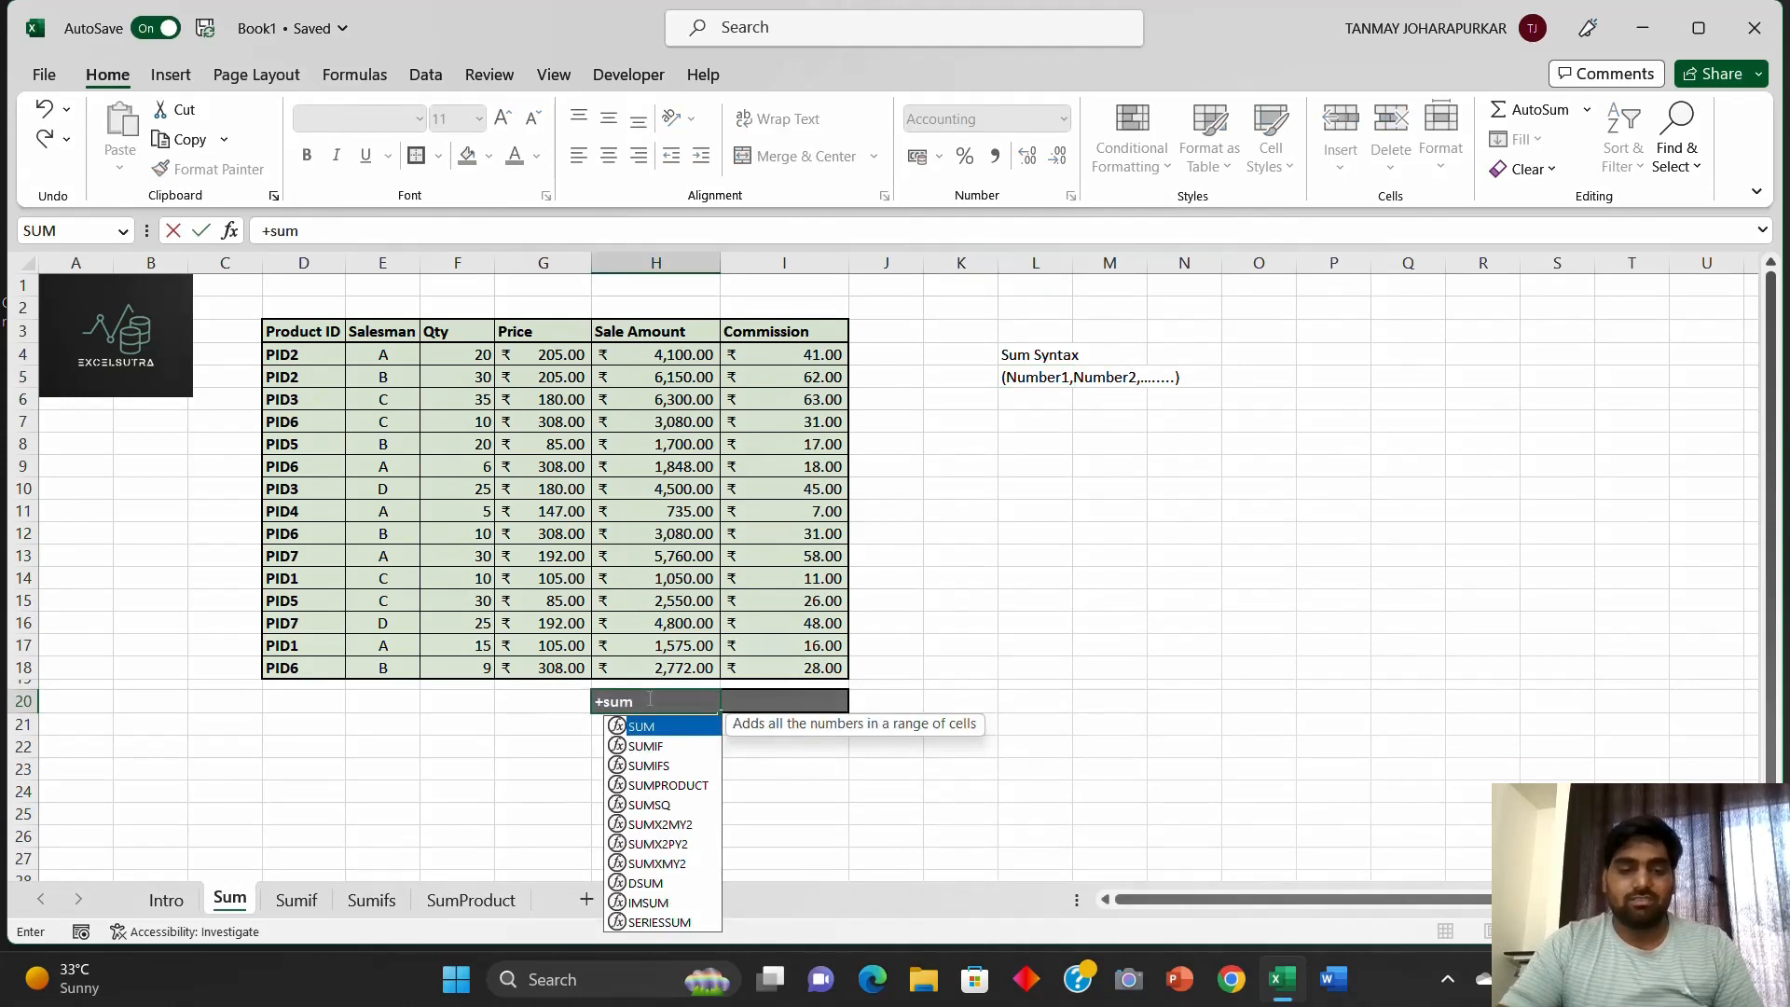
text(()
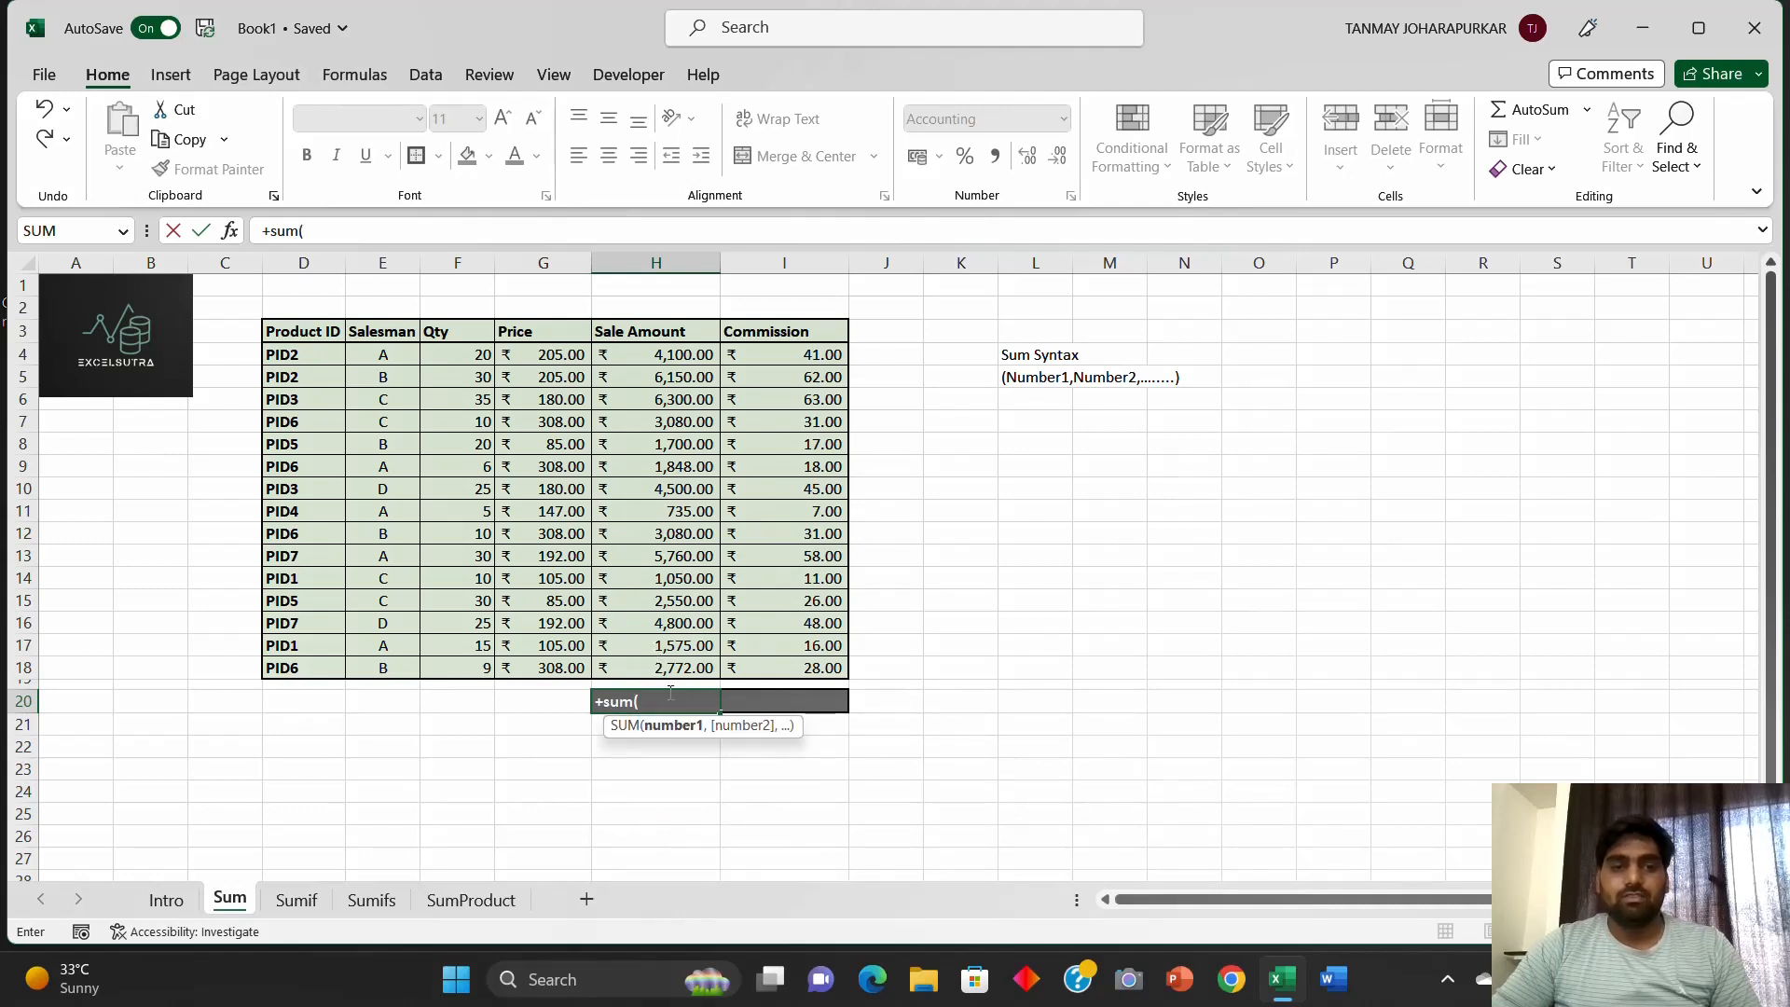
drag(672, 666, 663, 351)
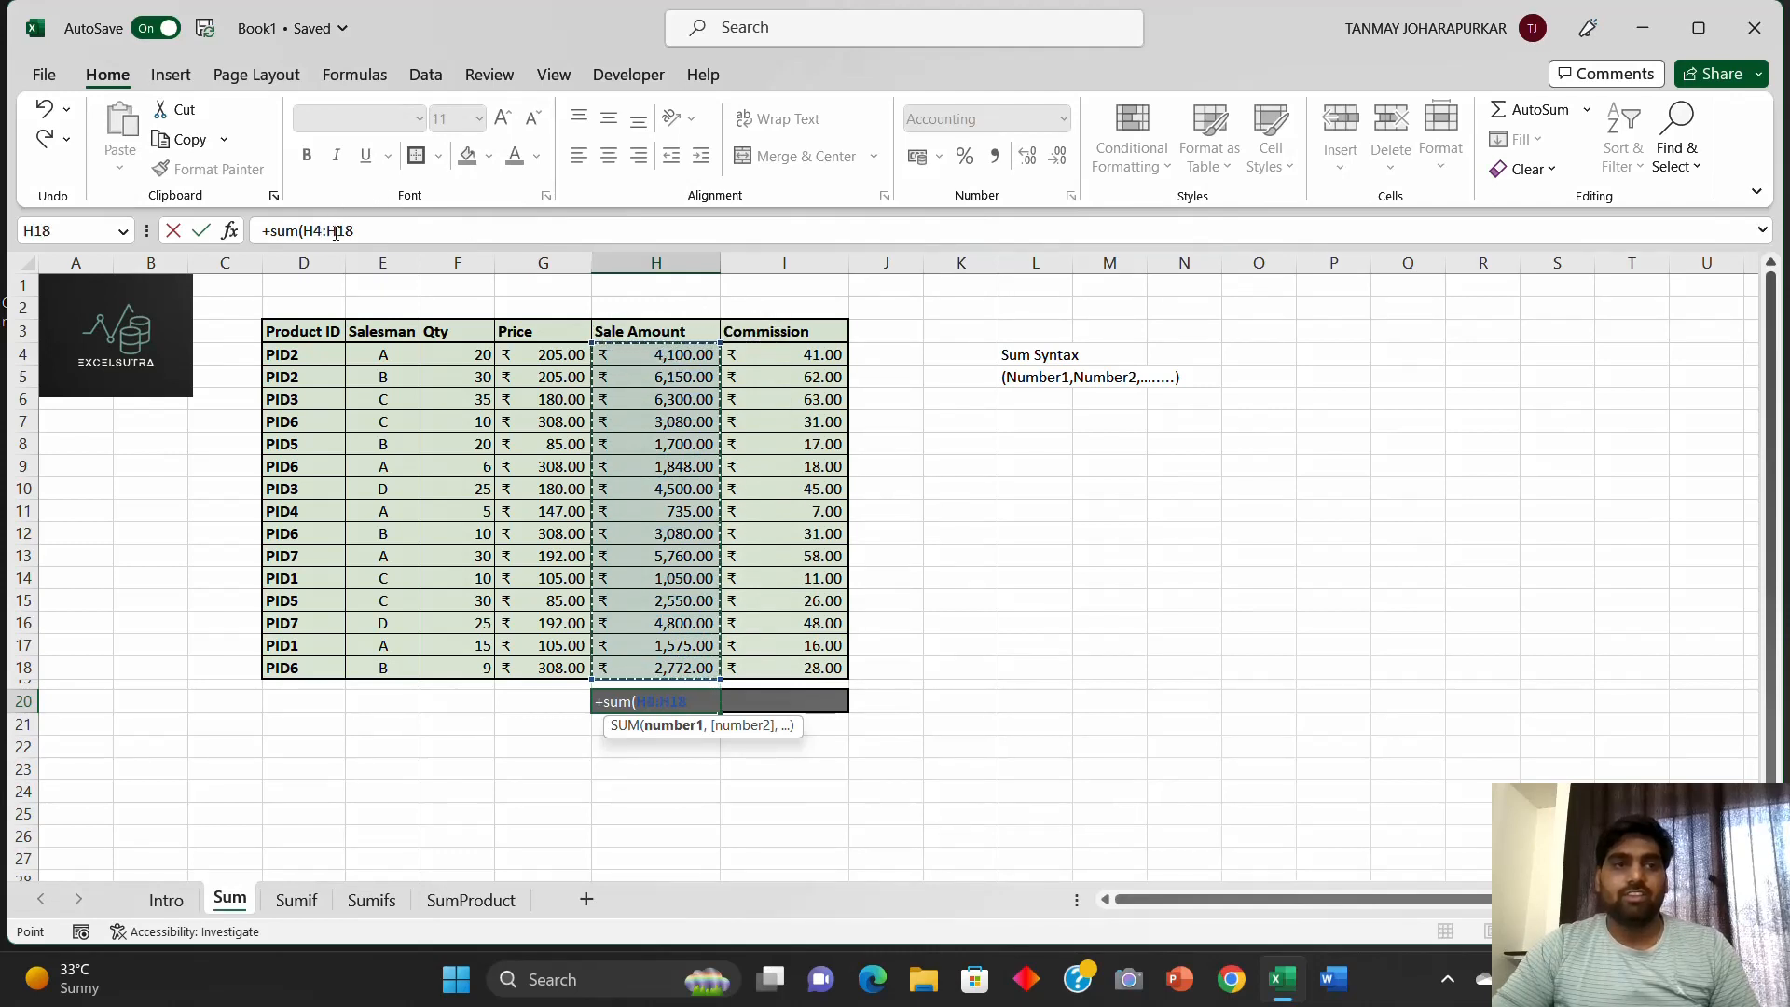
click(373, 230)
text())
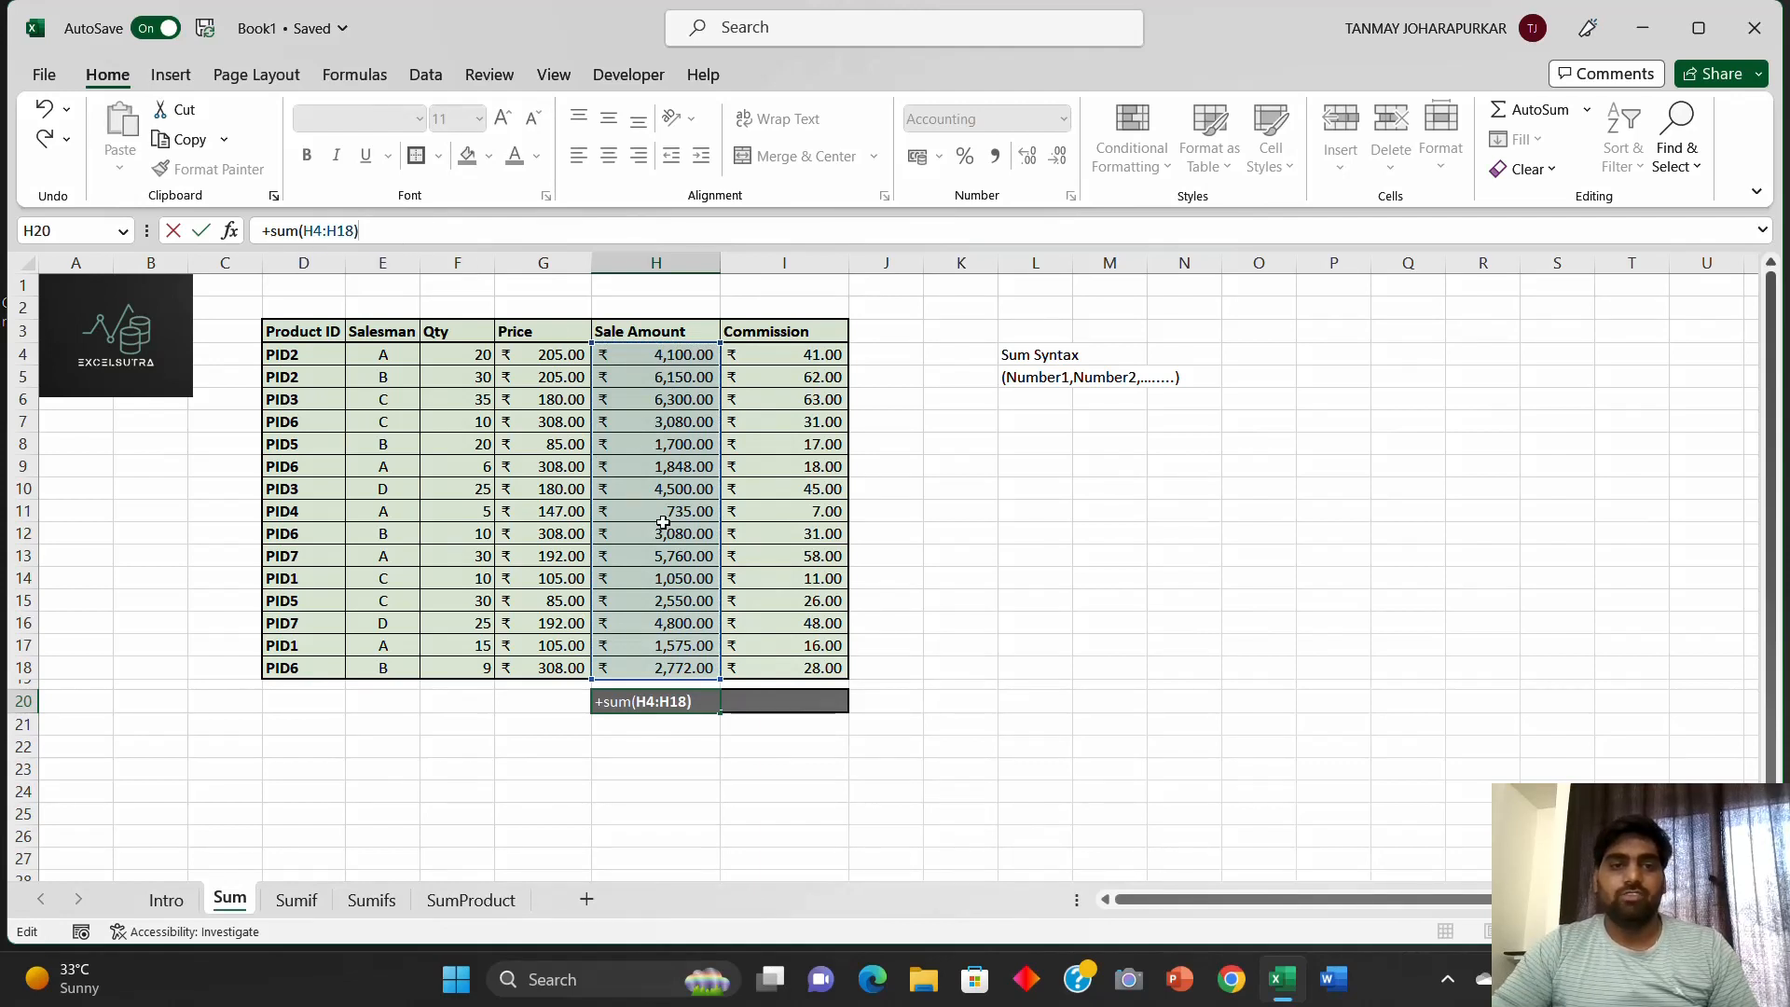
key(Return)
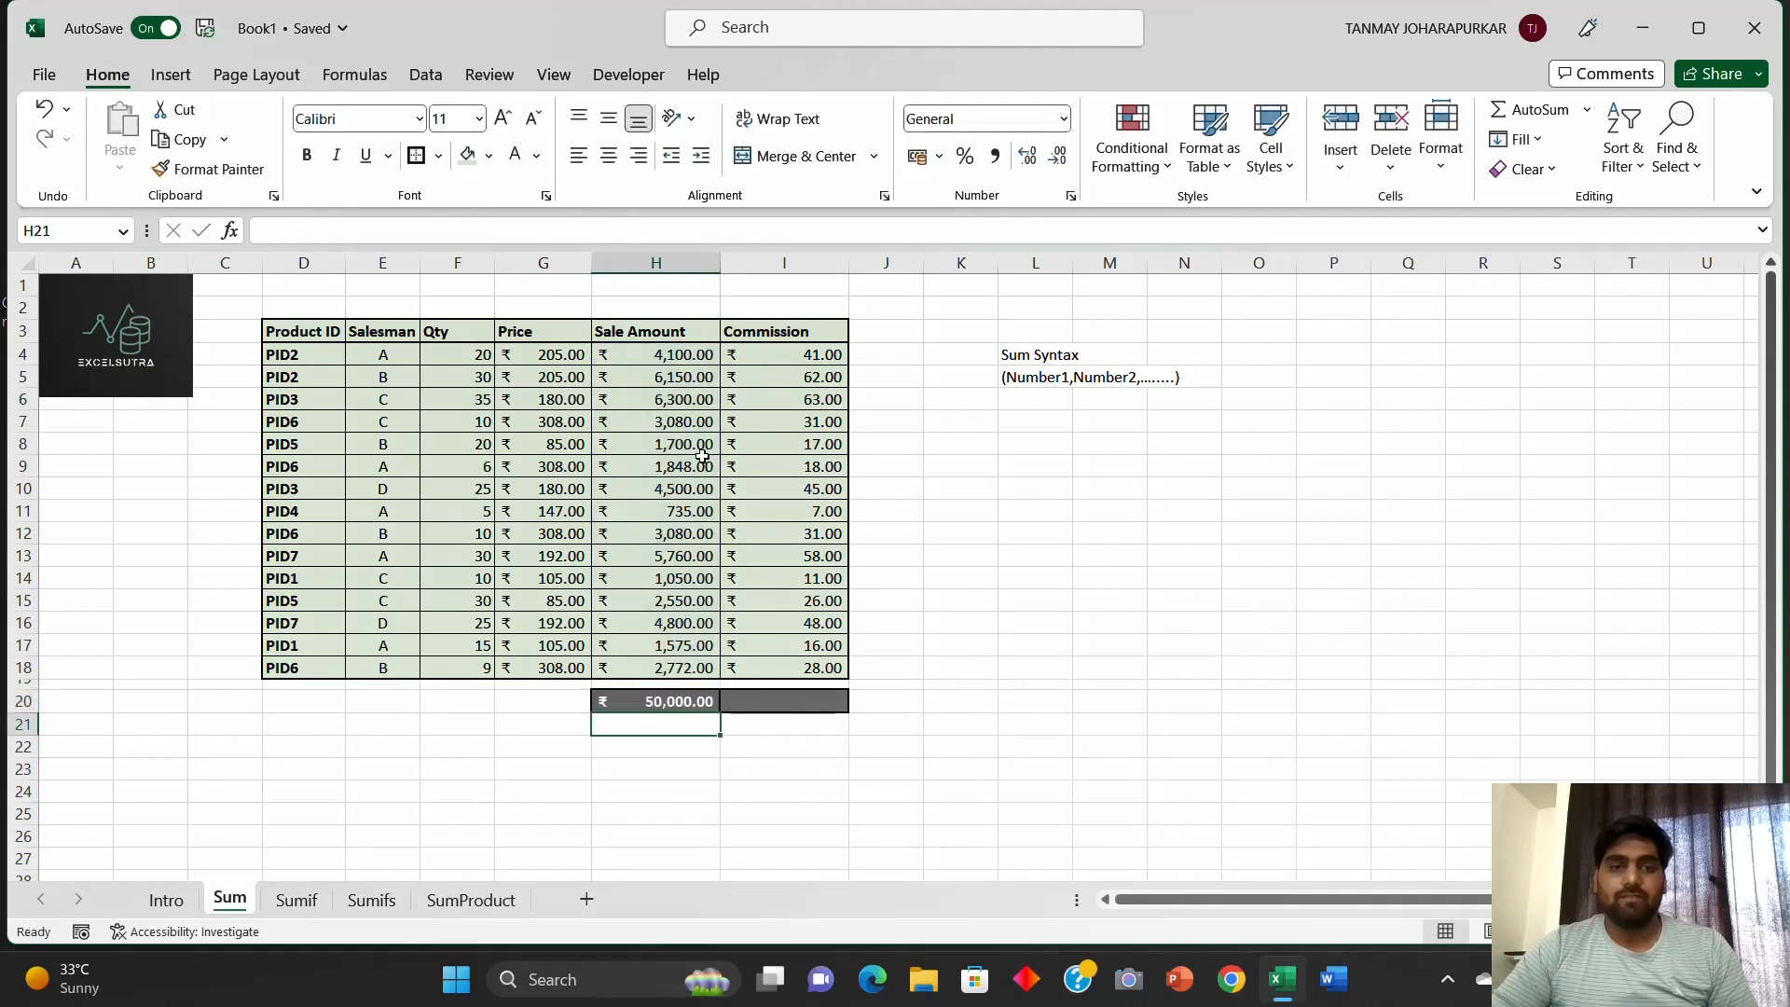
Step: Clear the sale amount in H17 to test the total formula, and undo the deletion
key(Up)
key(Up)
key(Up)
key(Up)
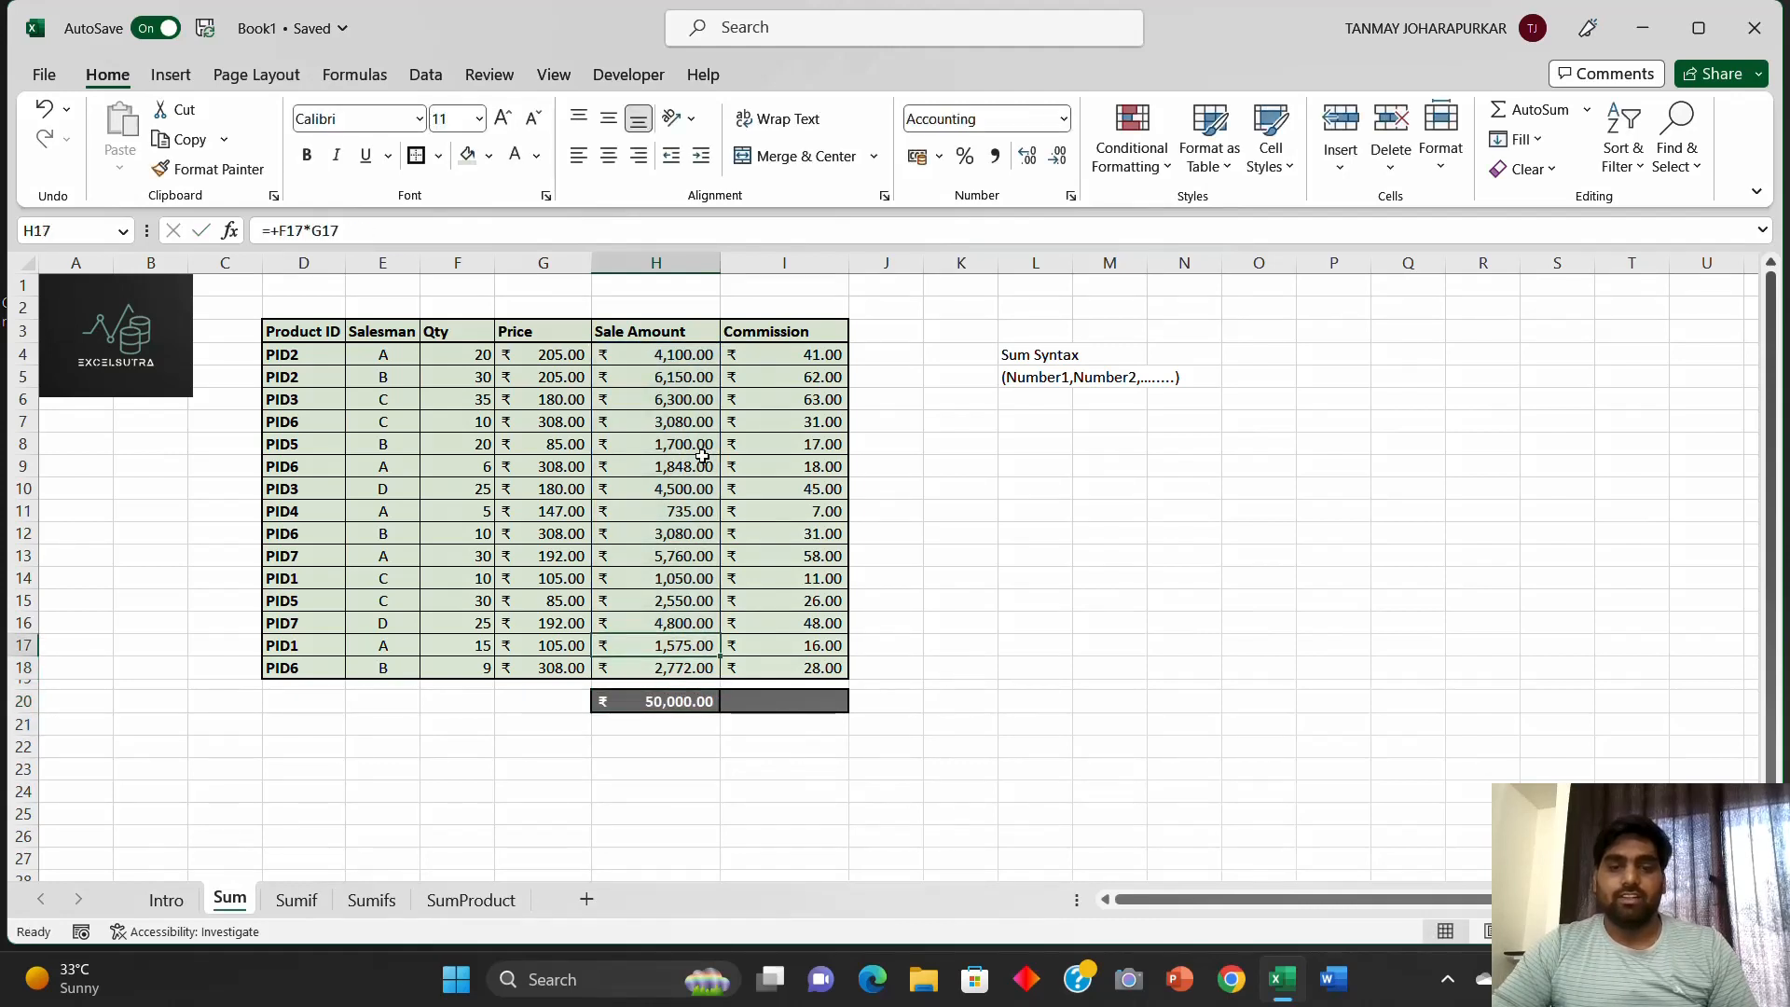
key(Delete)
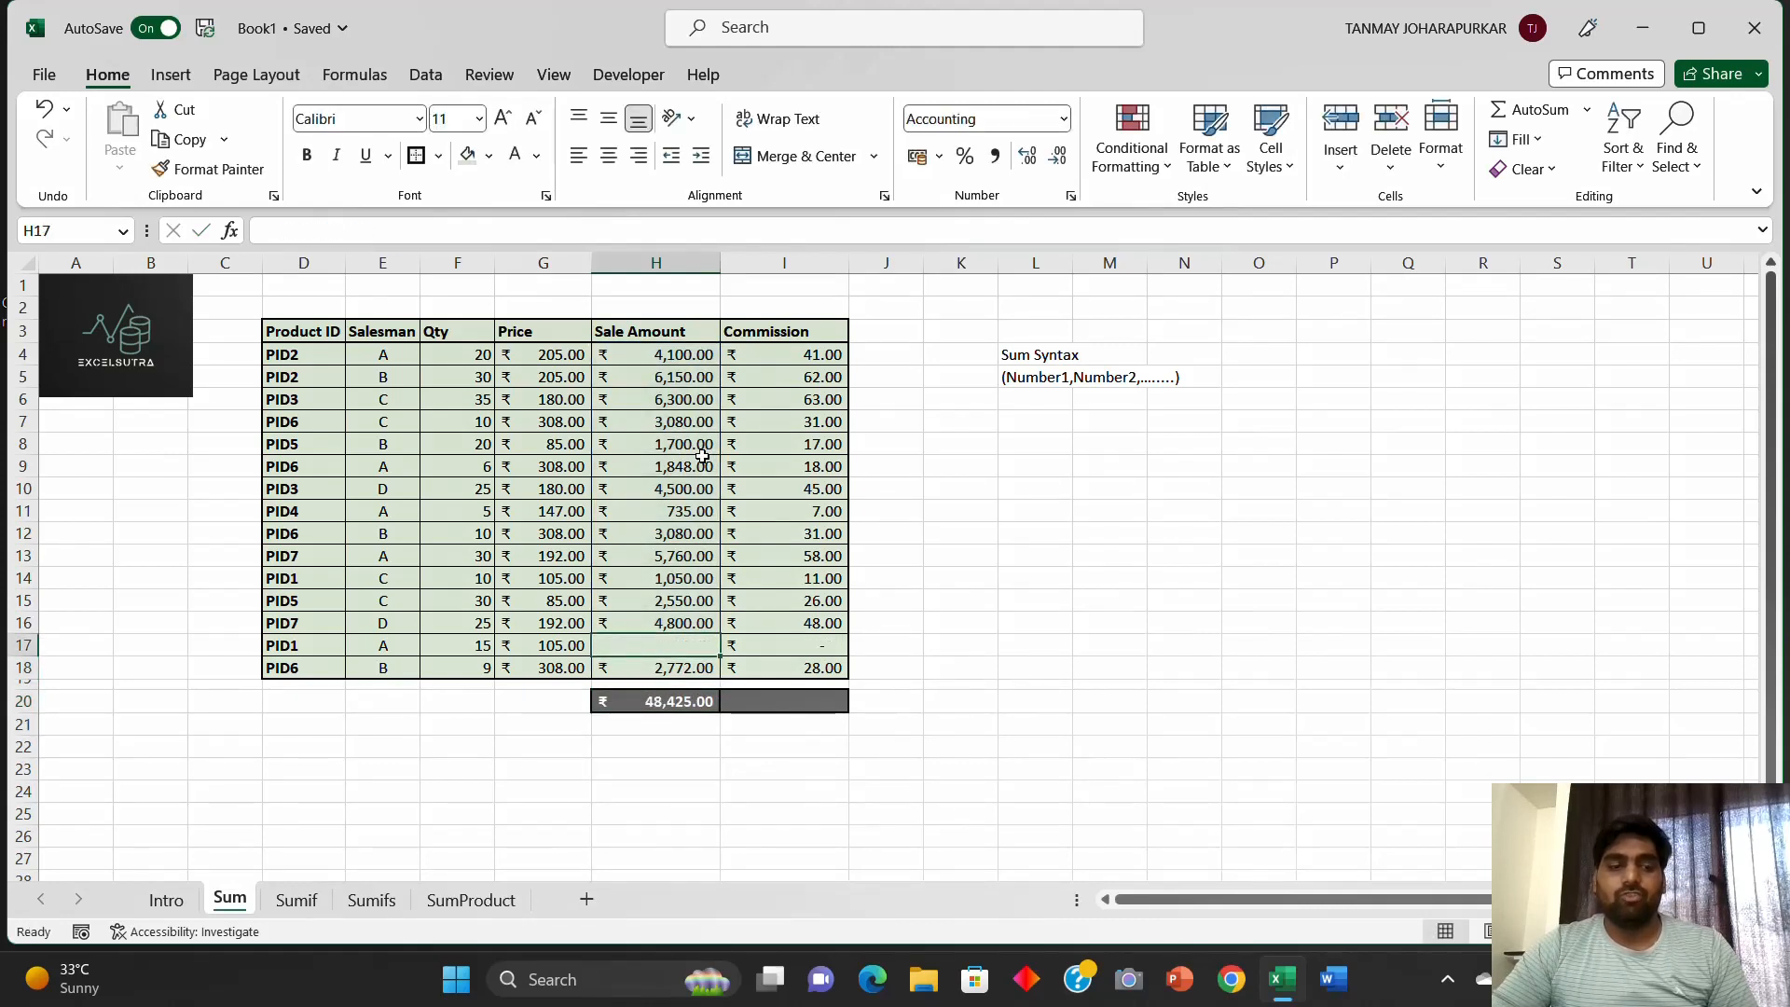
key(ctrl+z)
key(Right)
key(Left)
Step: Copy the Sale Amount total formula from H20 into I20 to total the Commission column
key(Down)
key(Down)
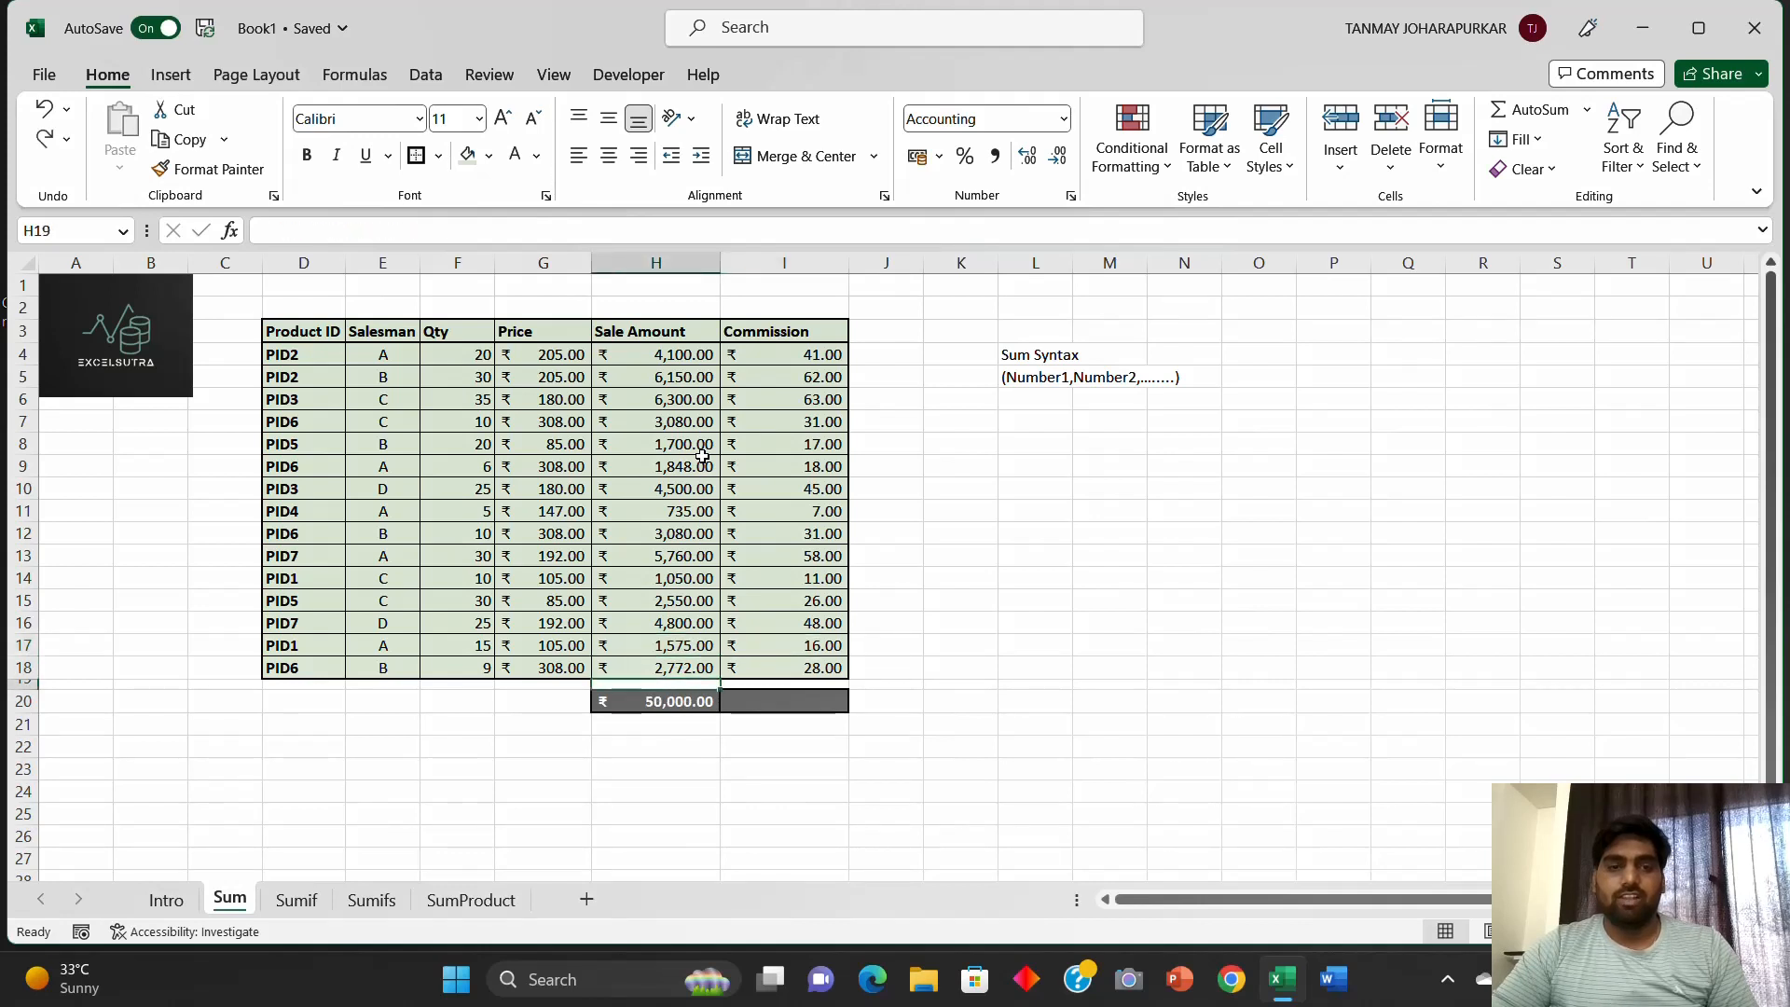
key(Down)
key(ctrl+c)
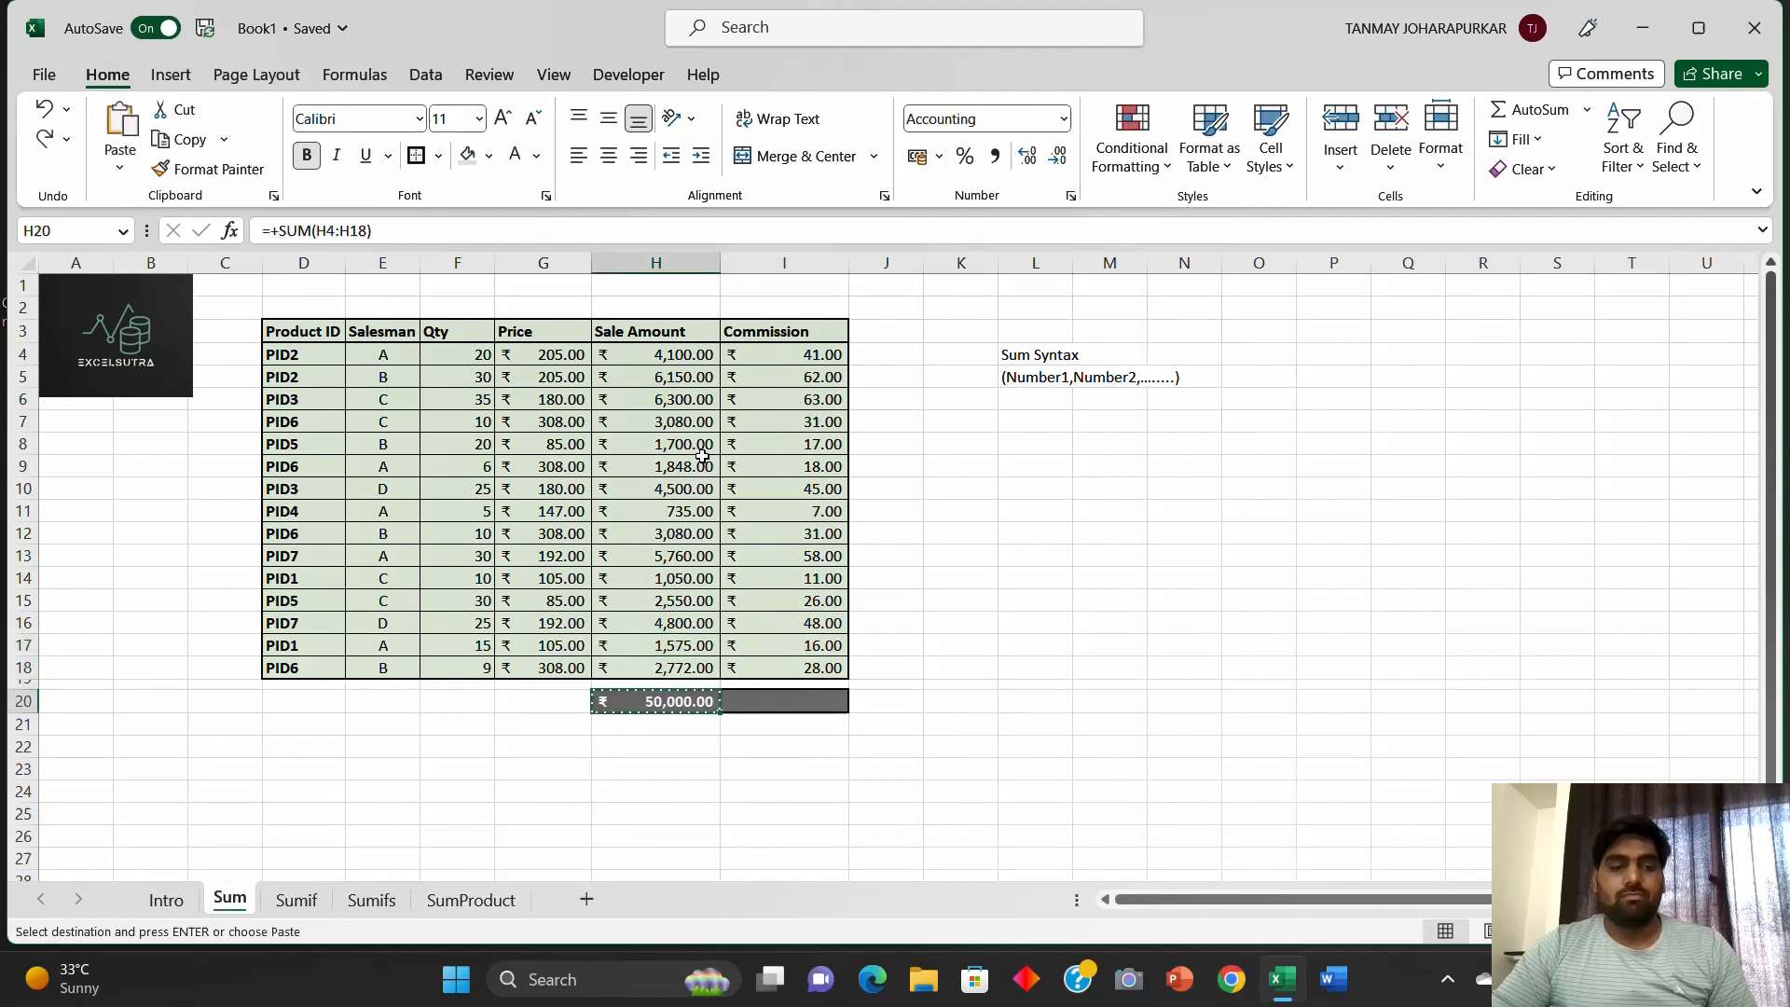
key(Right)
key(ctrl+v)
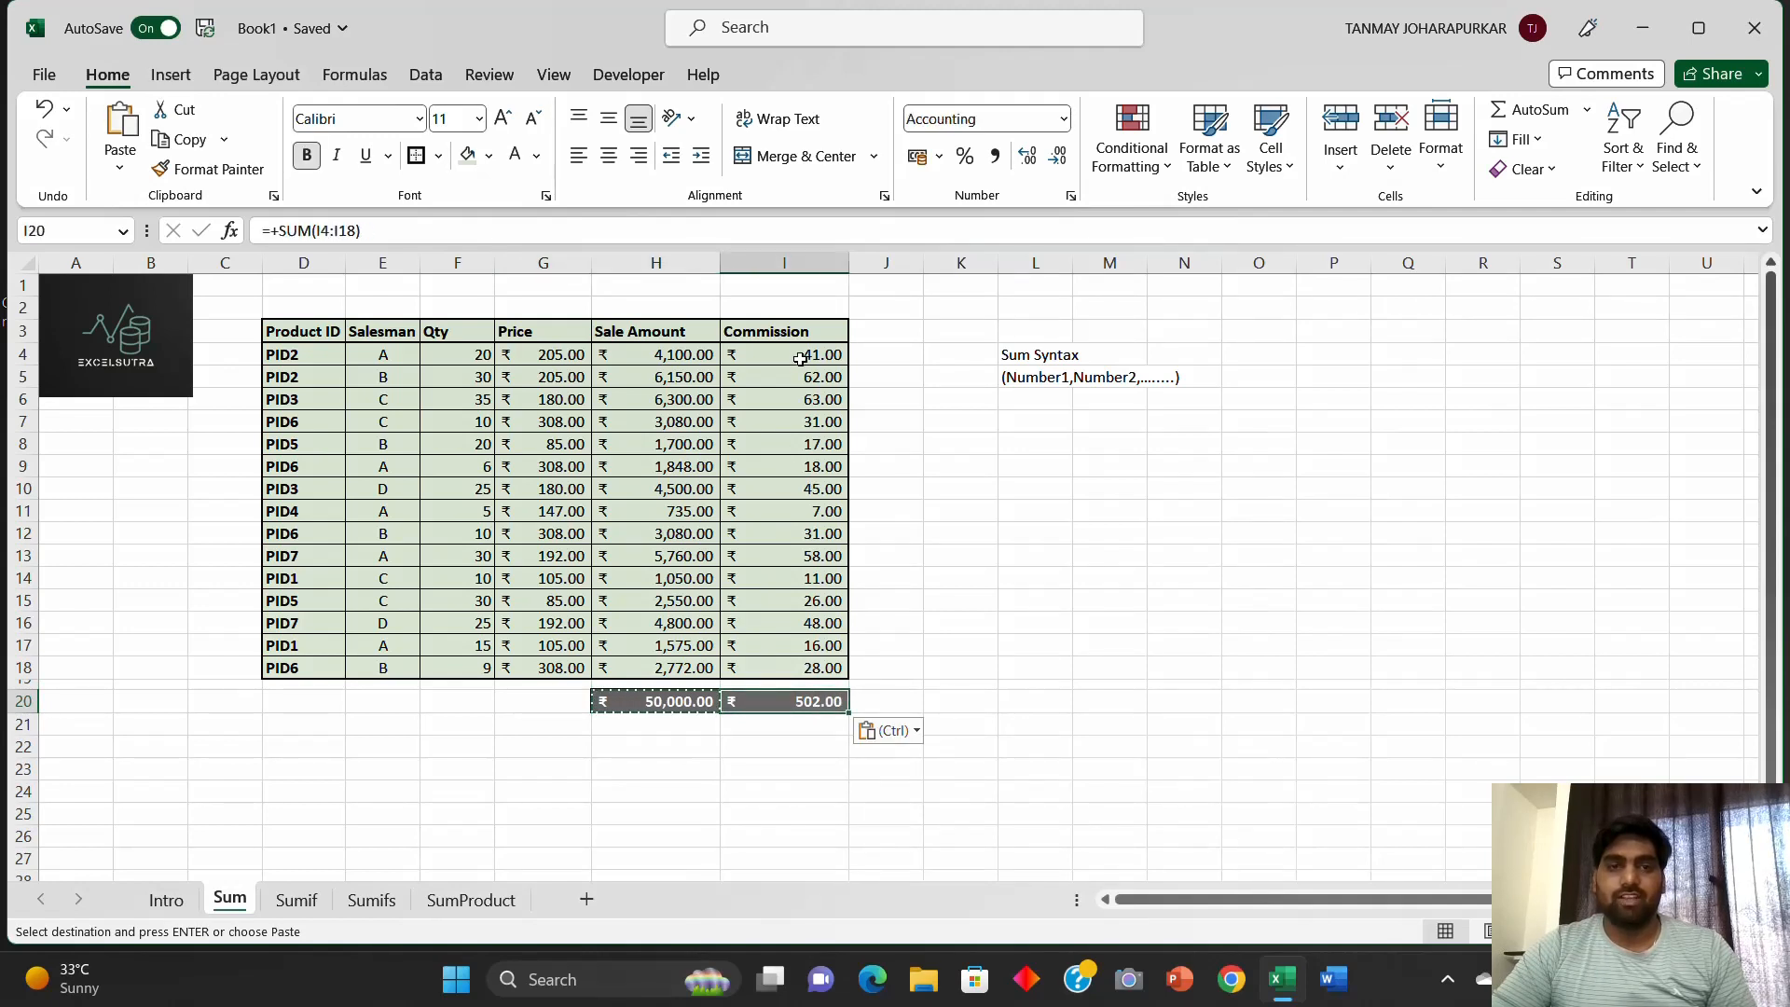
Step: Clear the commission value in I11 to test the Commission total, and undo the deletion
drag(800, 359, 793, 641)
click(805, 509)
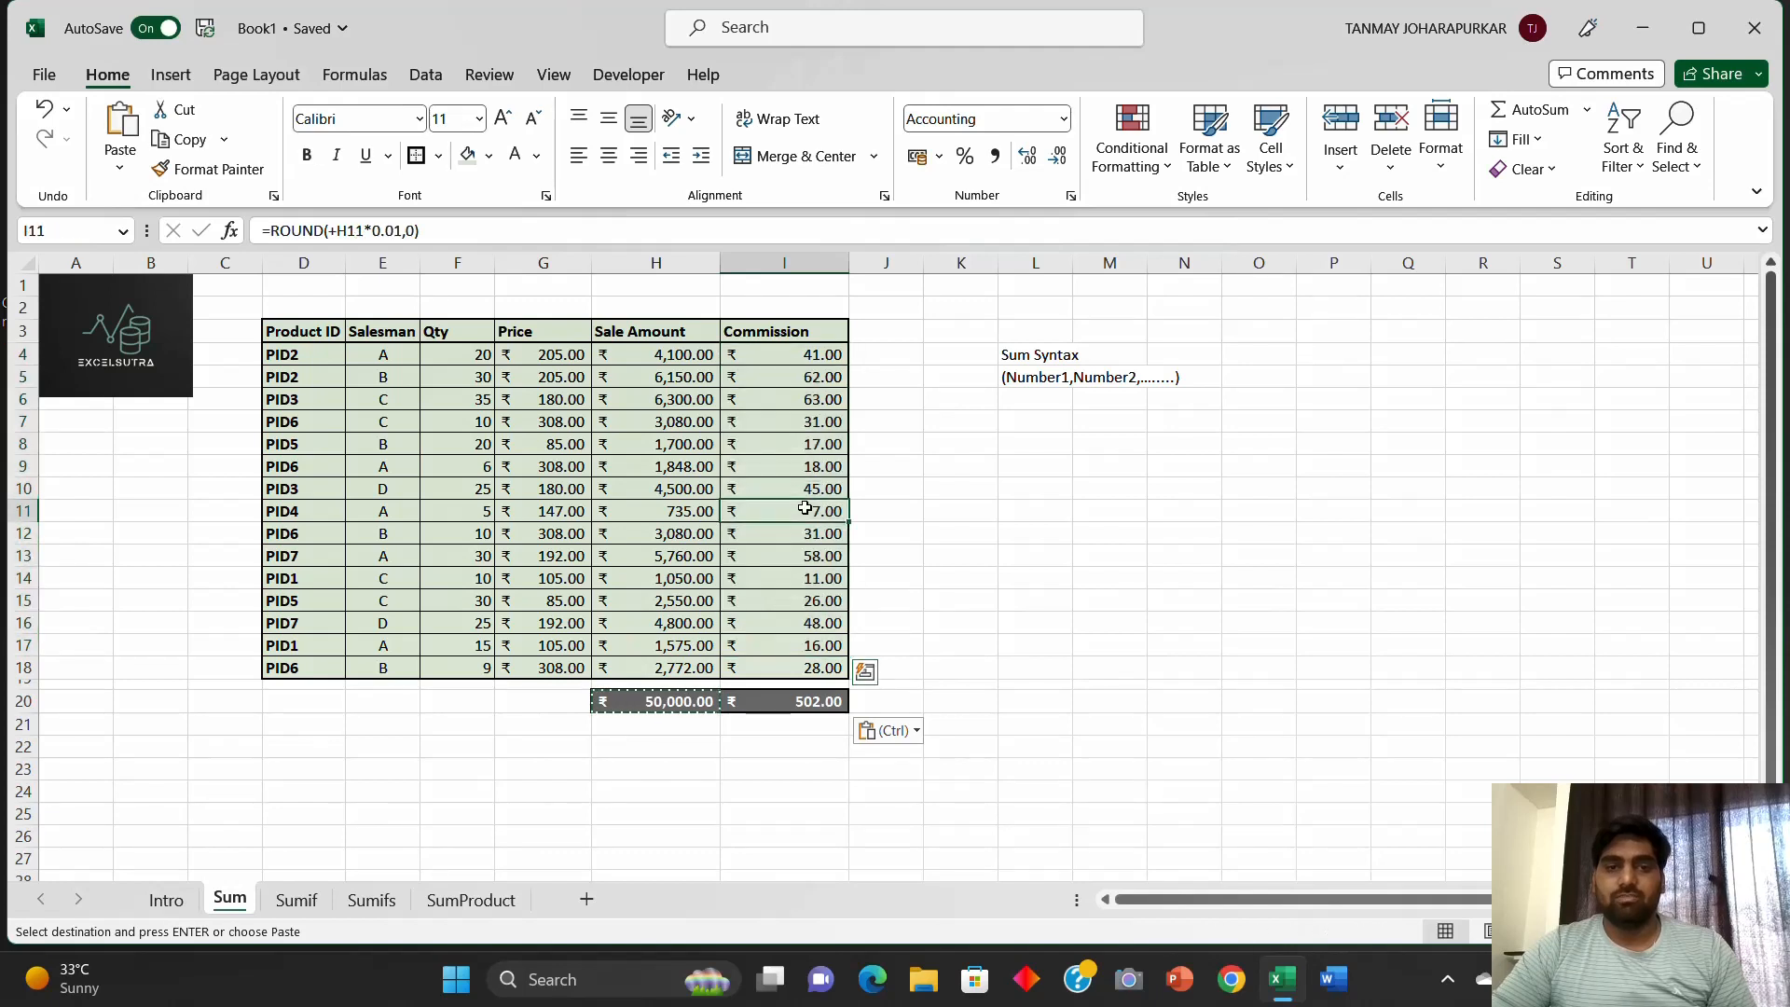
key(Delete)
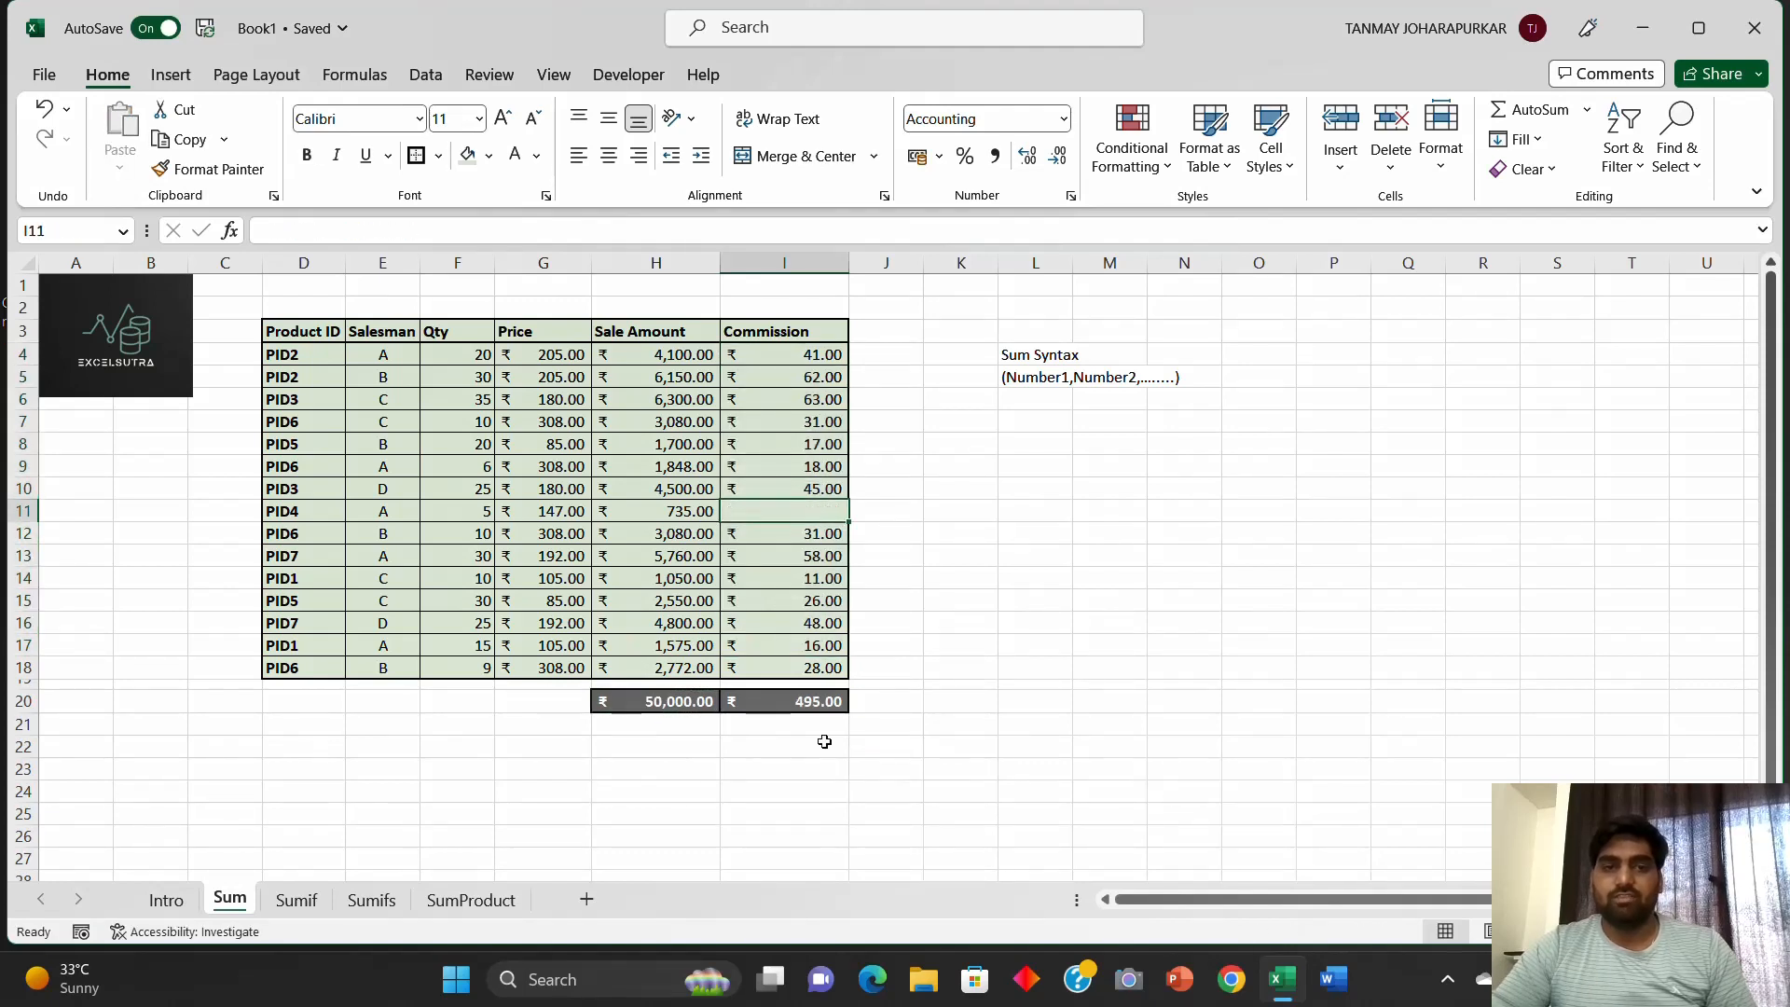
key(ctrl+z)
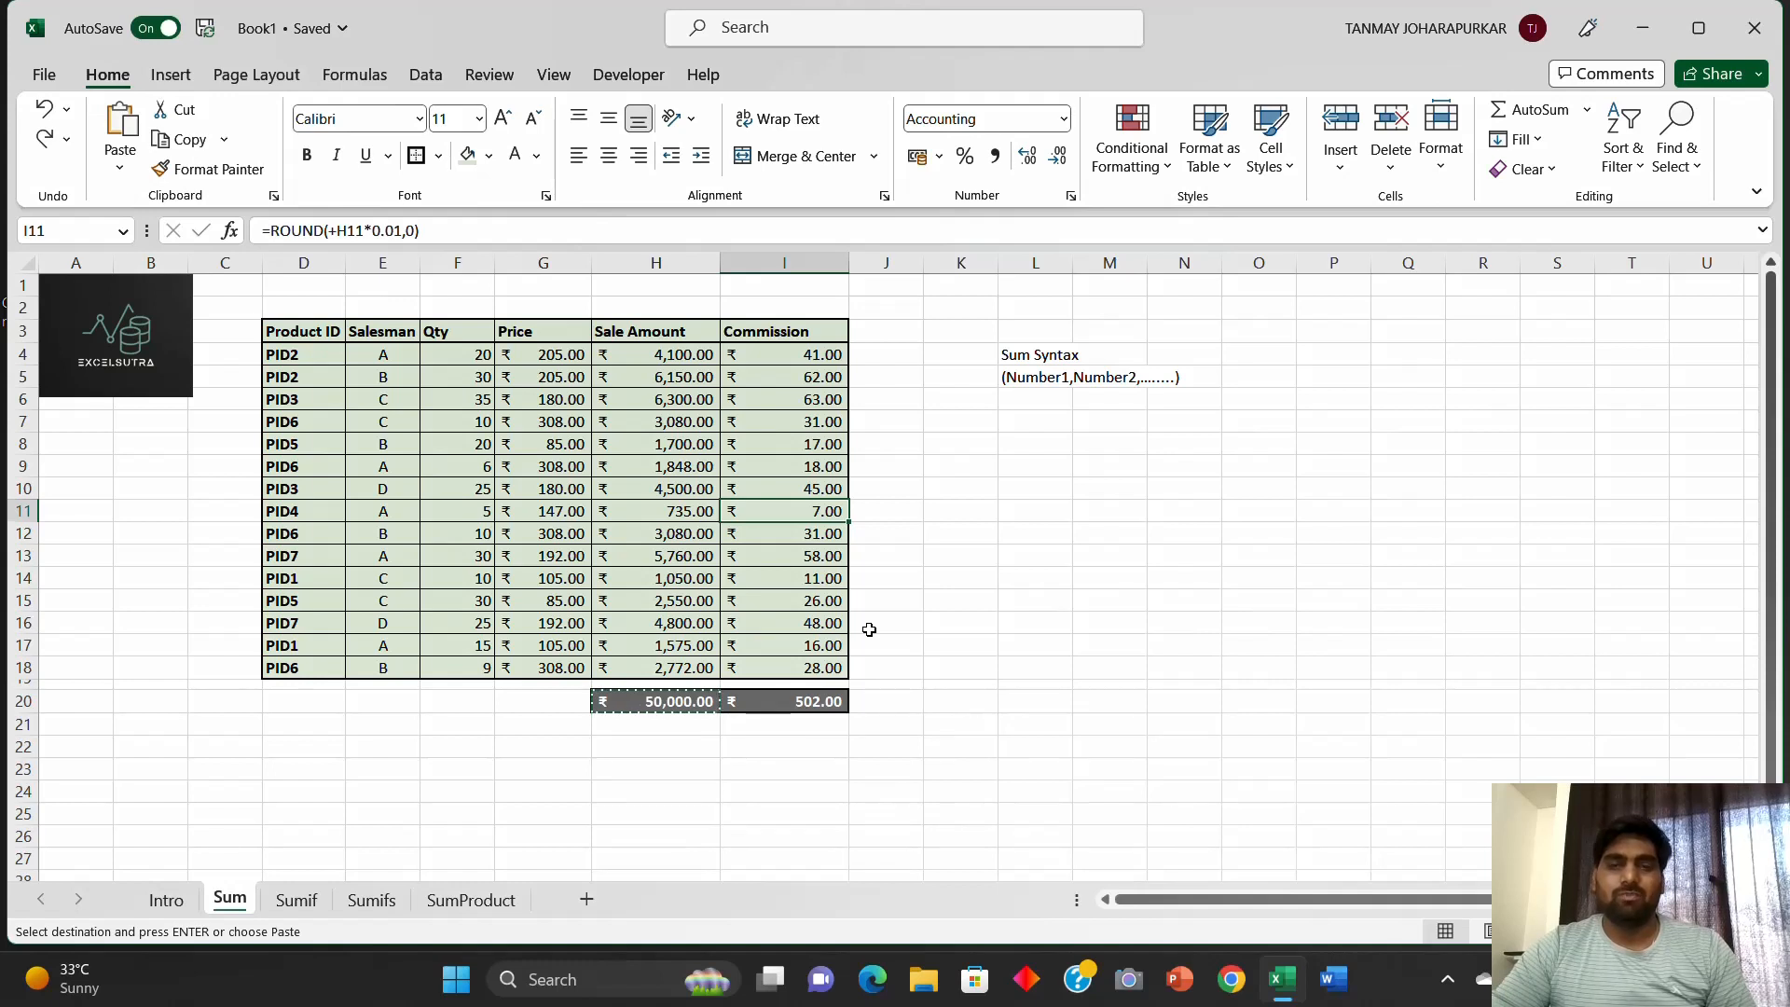
click(1005, 624)
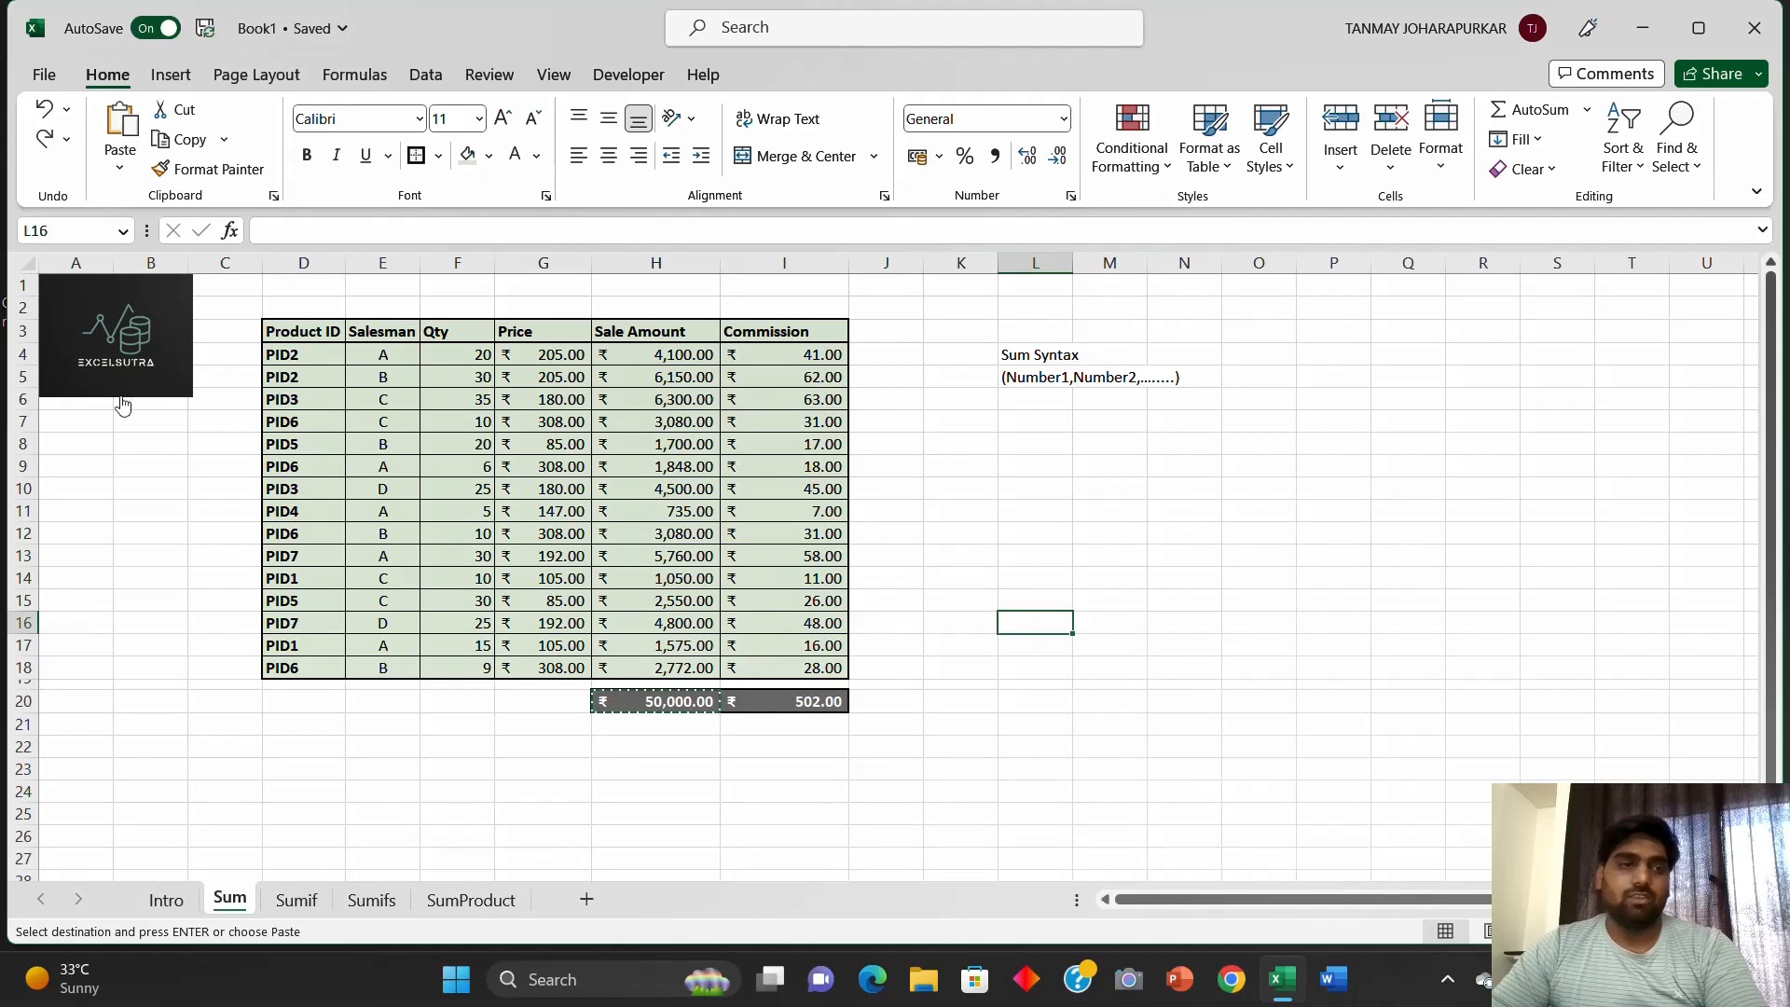
Step: Return to the Intro page, open the Sumif sheet and examine the summary table of sales and commission per salesman
key(ctrl+Page_Up)
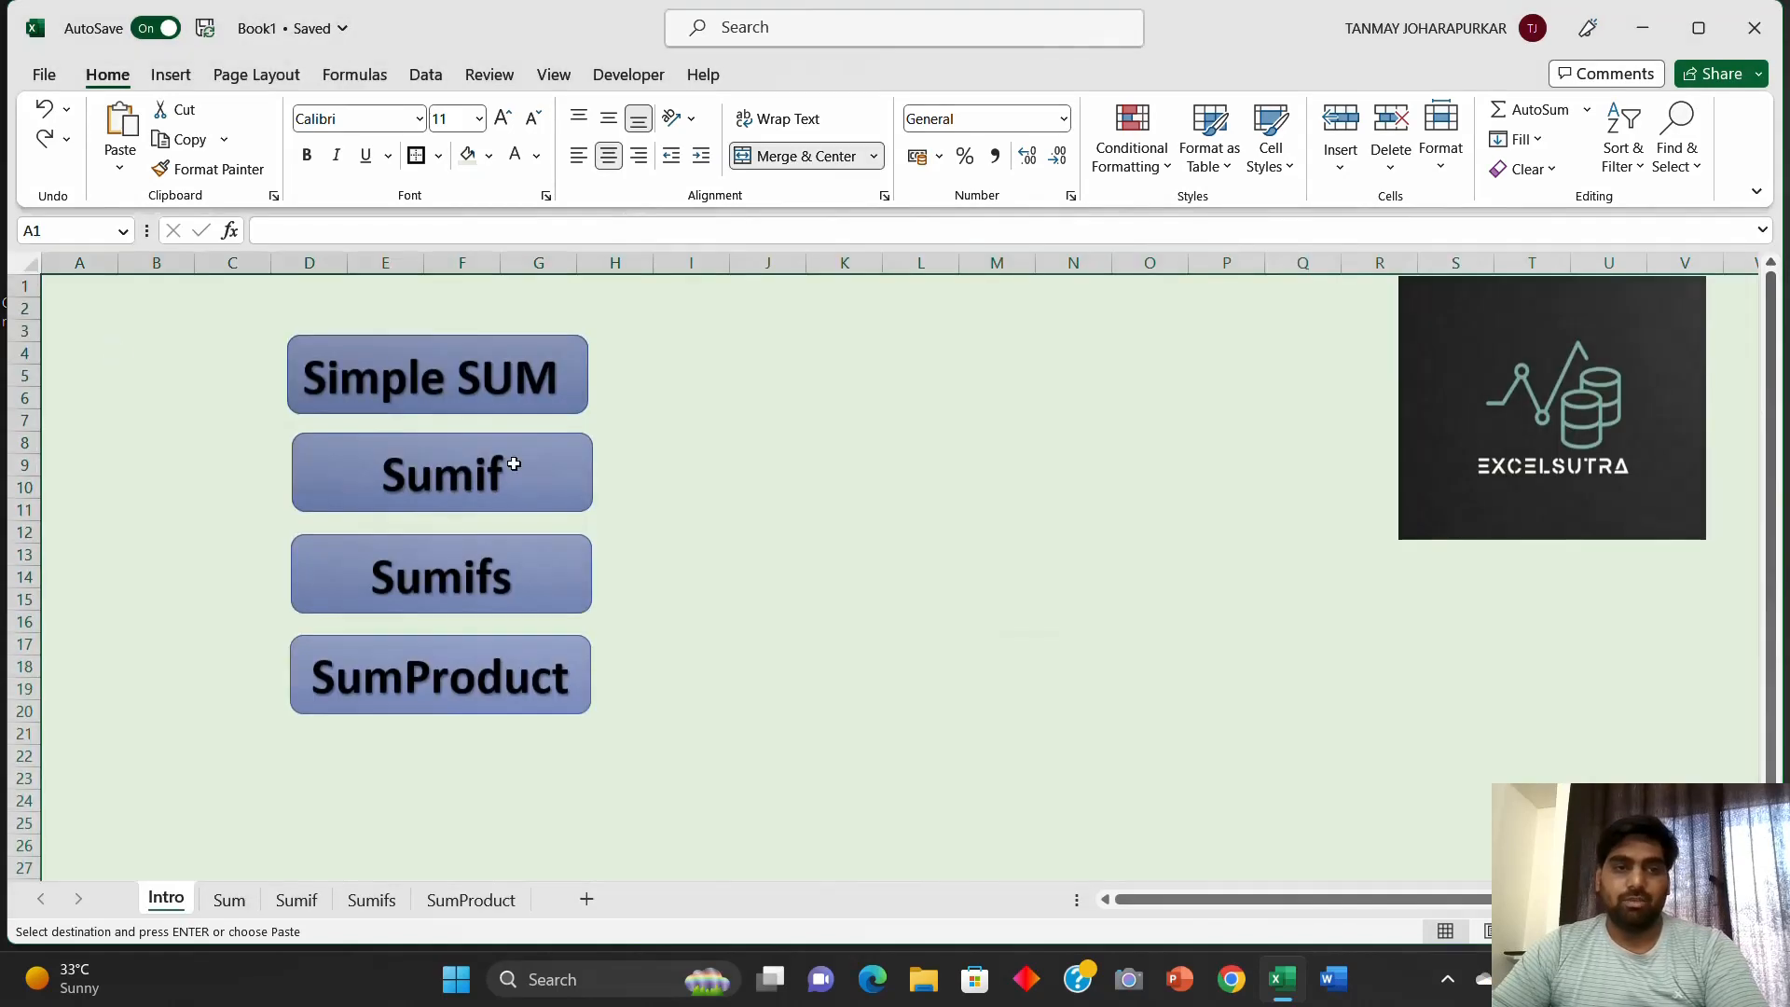
click(399, 491)
click(1038, 353)
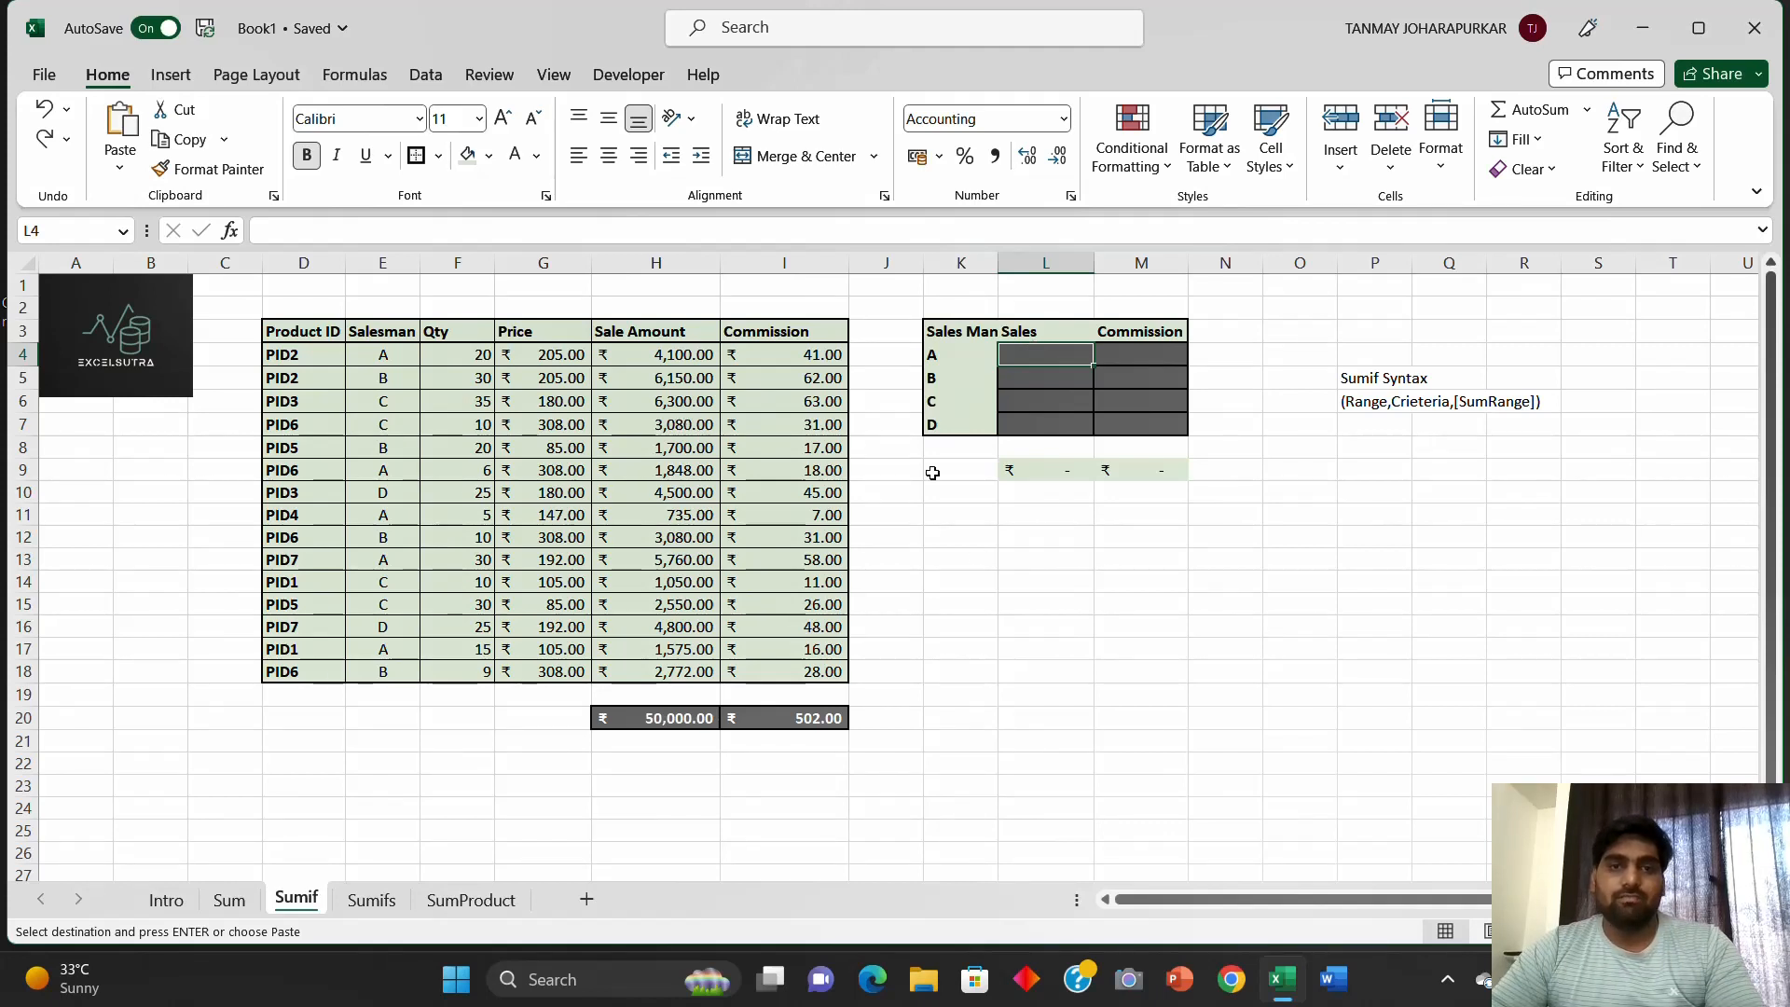
mouse_move(964, 352)
mouse_down()
mouse_move(960, 425)
mouse_move(950, 358)
mouse_up()
click(949, 358)
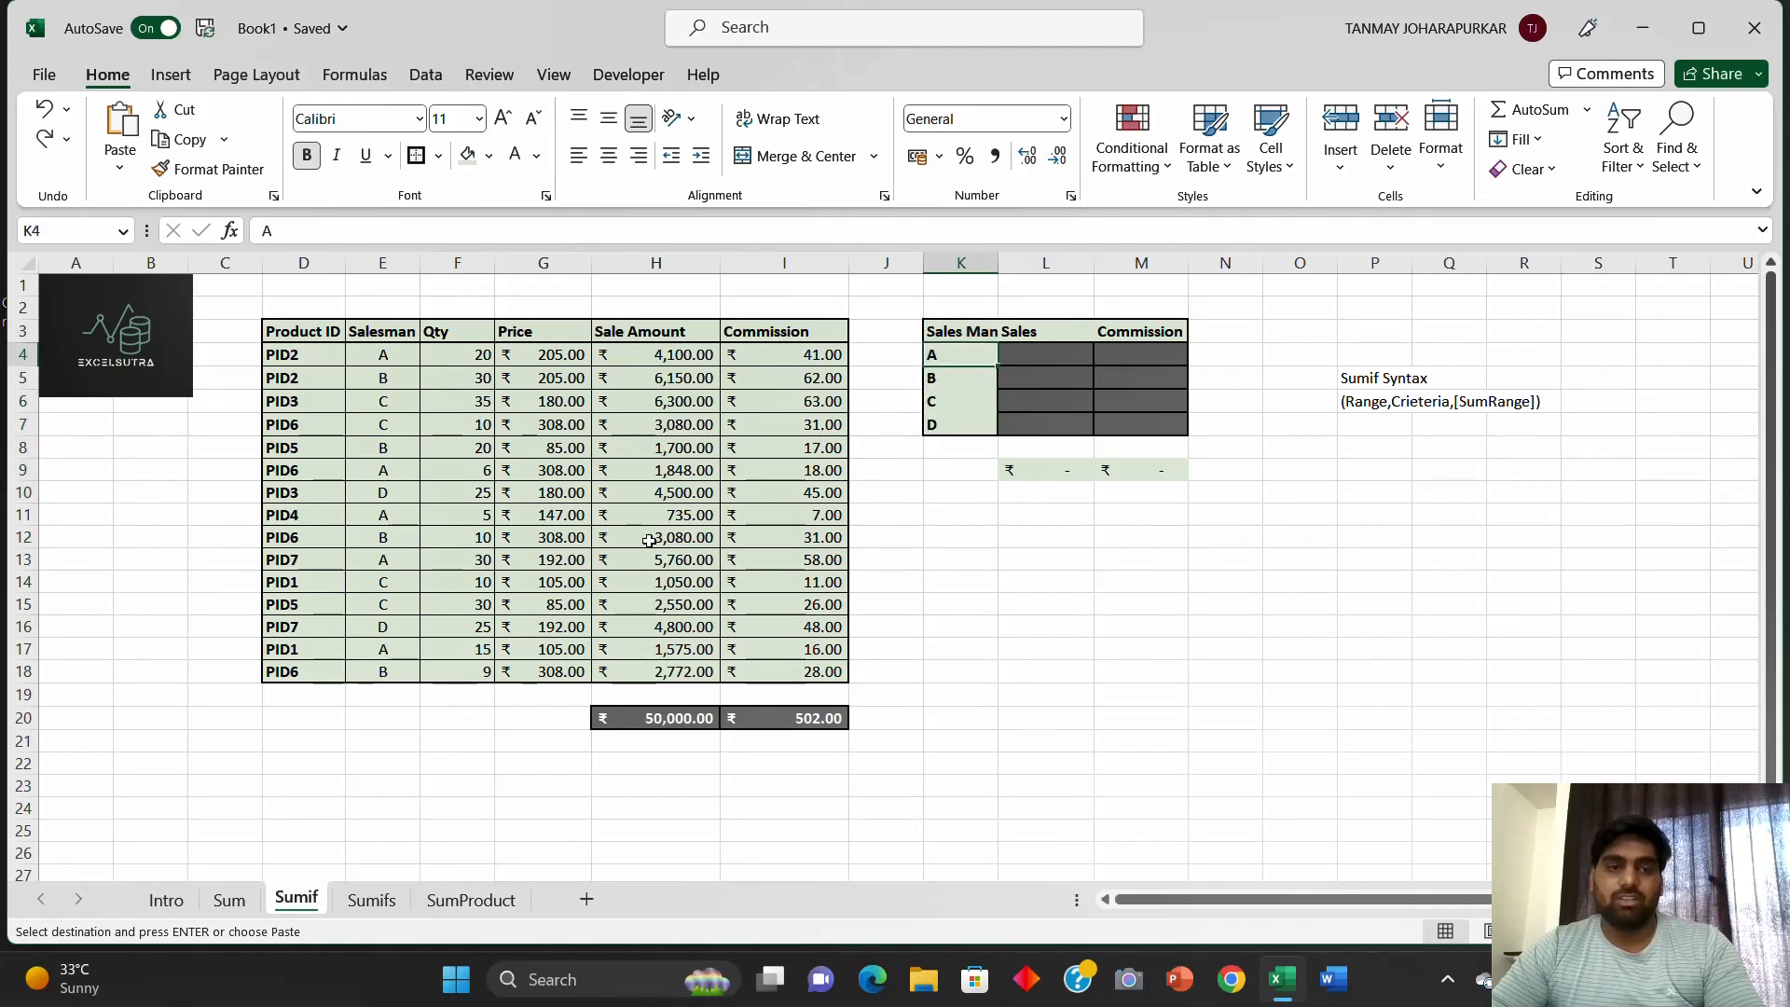
click(1036, 349)
click(1156, 353)
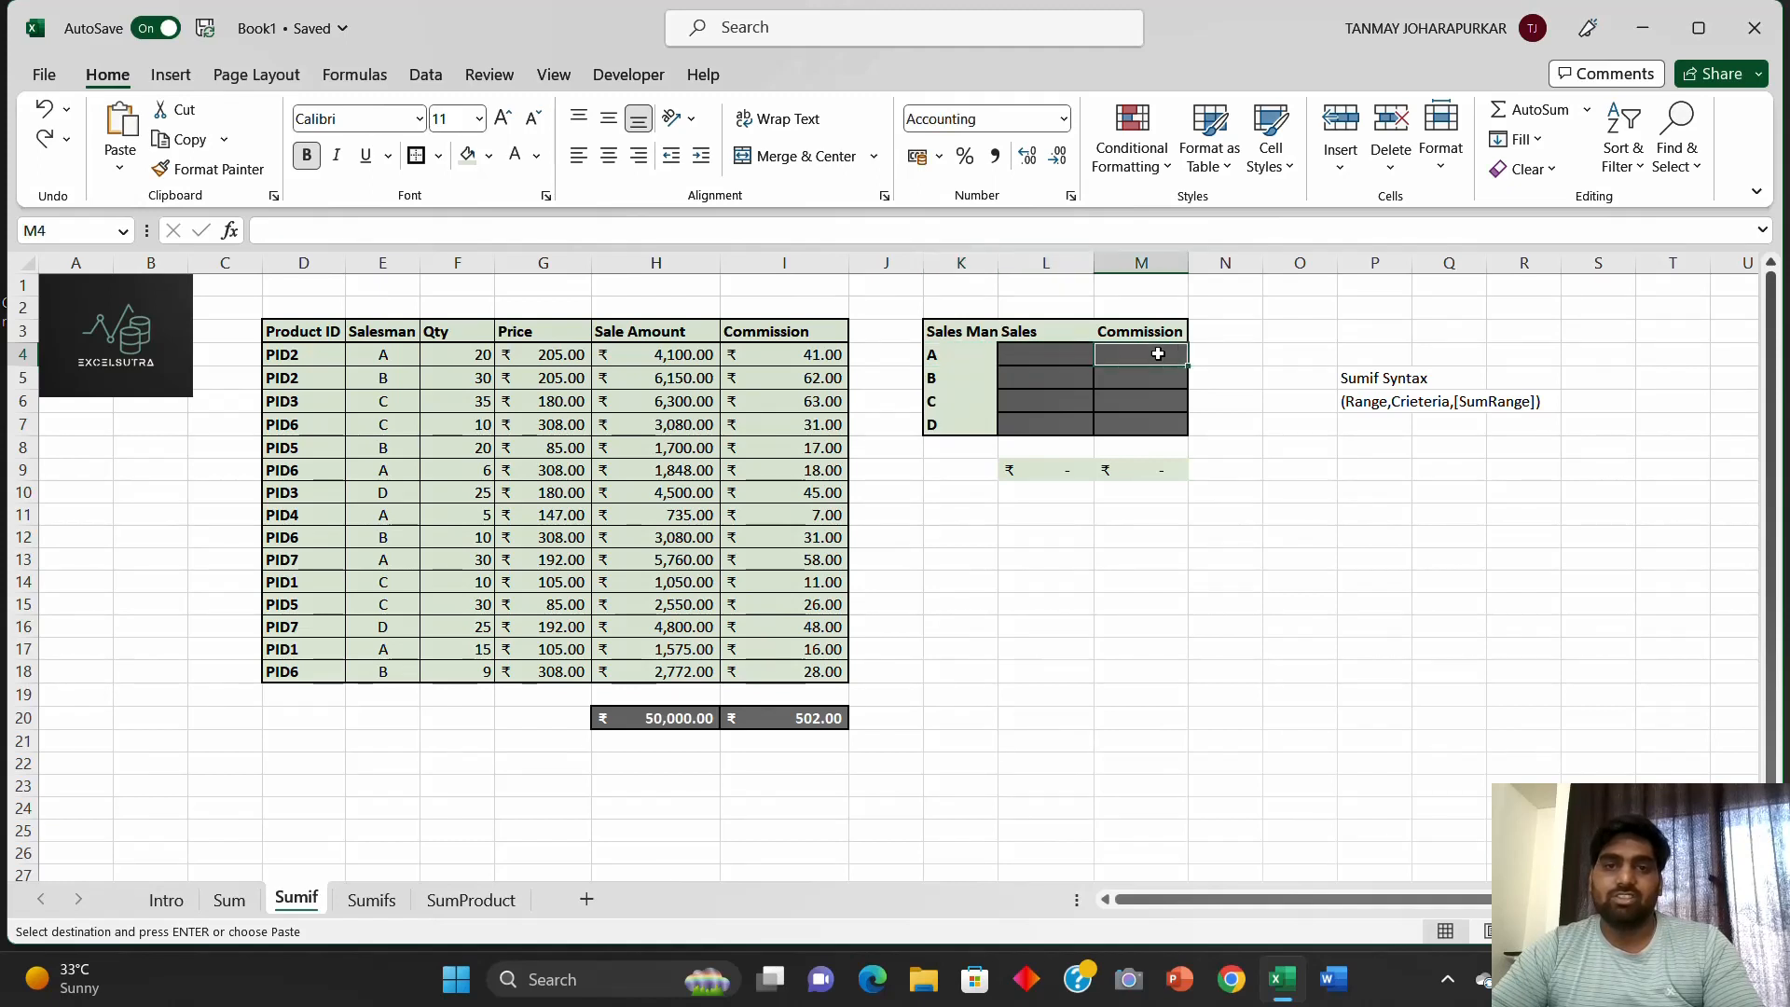
Step: Examine the salesman names and the empty Sales and Commission cells in the per-salesman summary table
click(995, 365)
click(1047, 382)
click(944, 380)
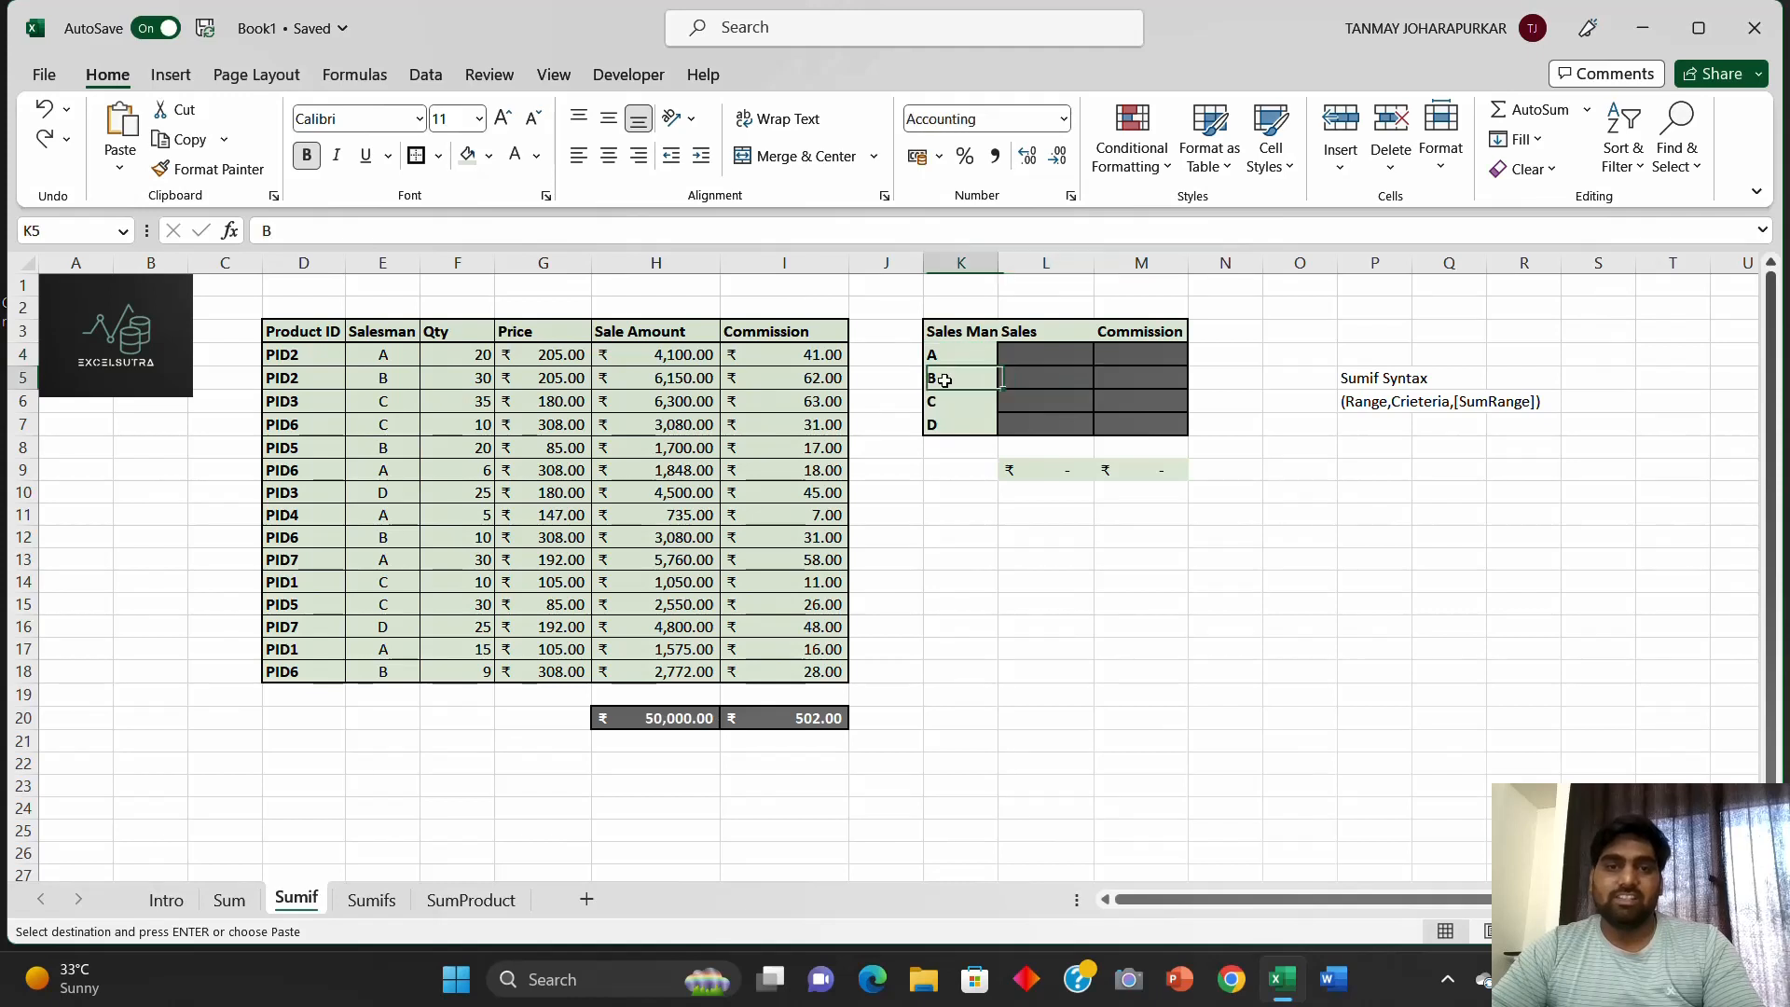
click(1133, 376)
click(1042, 356)
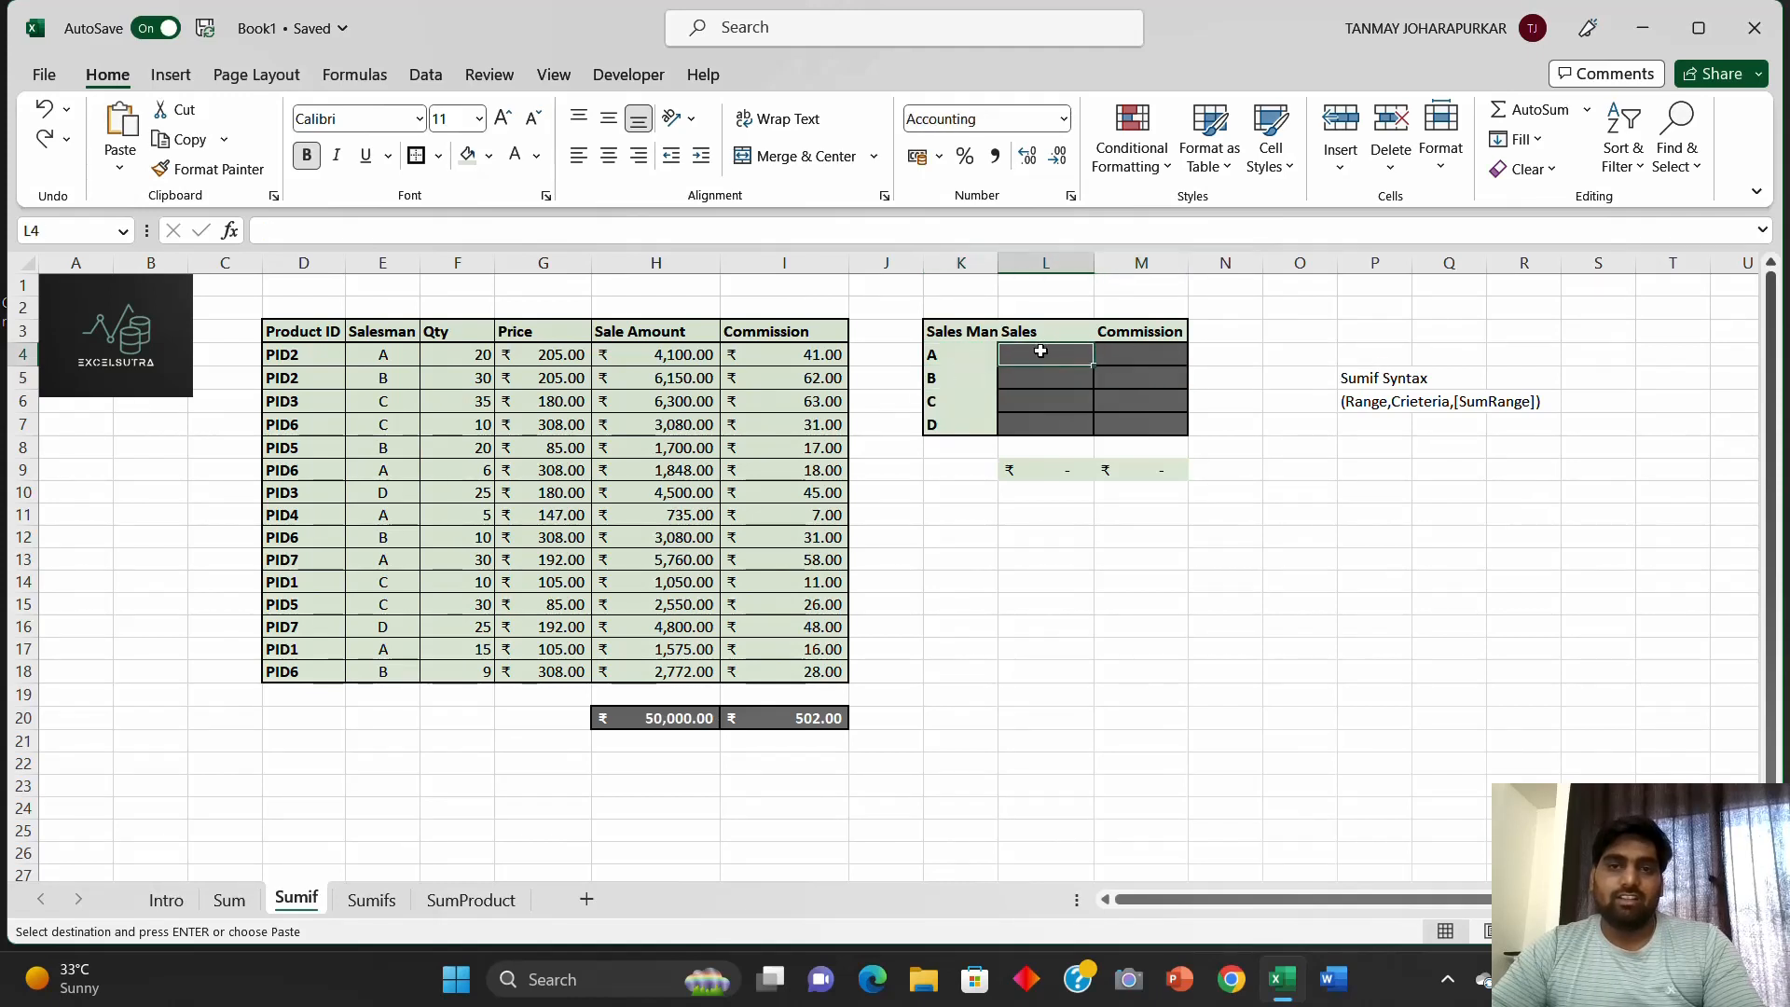
click(980, 581)
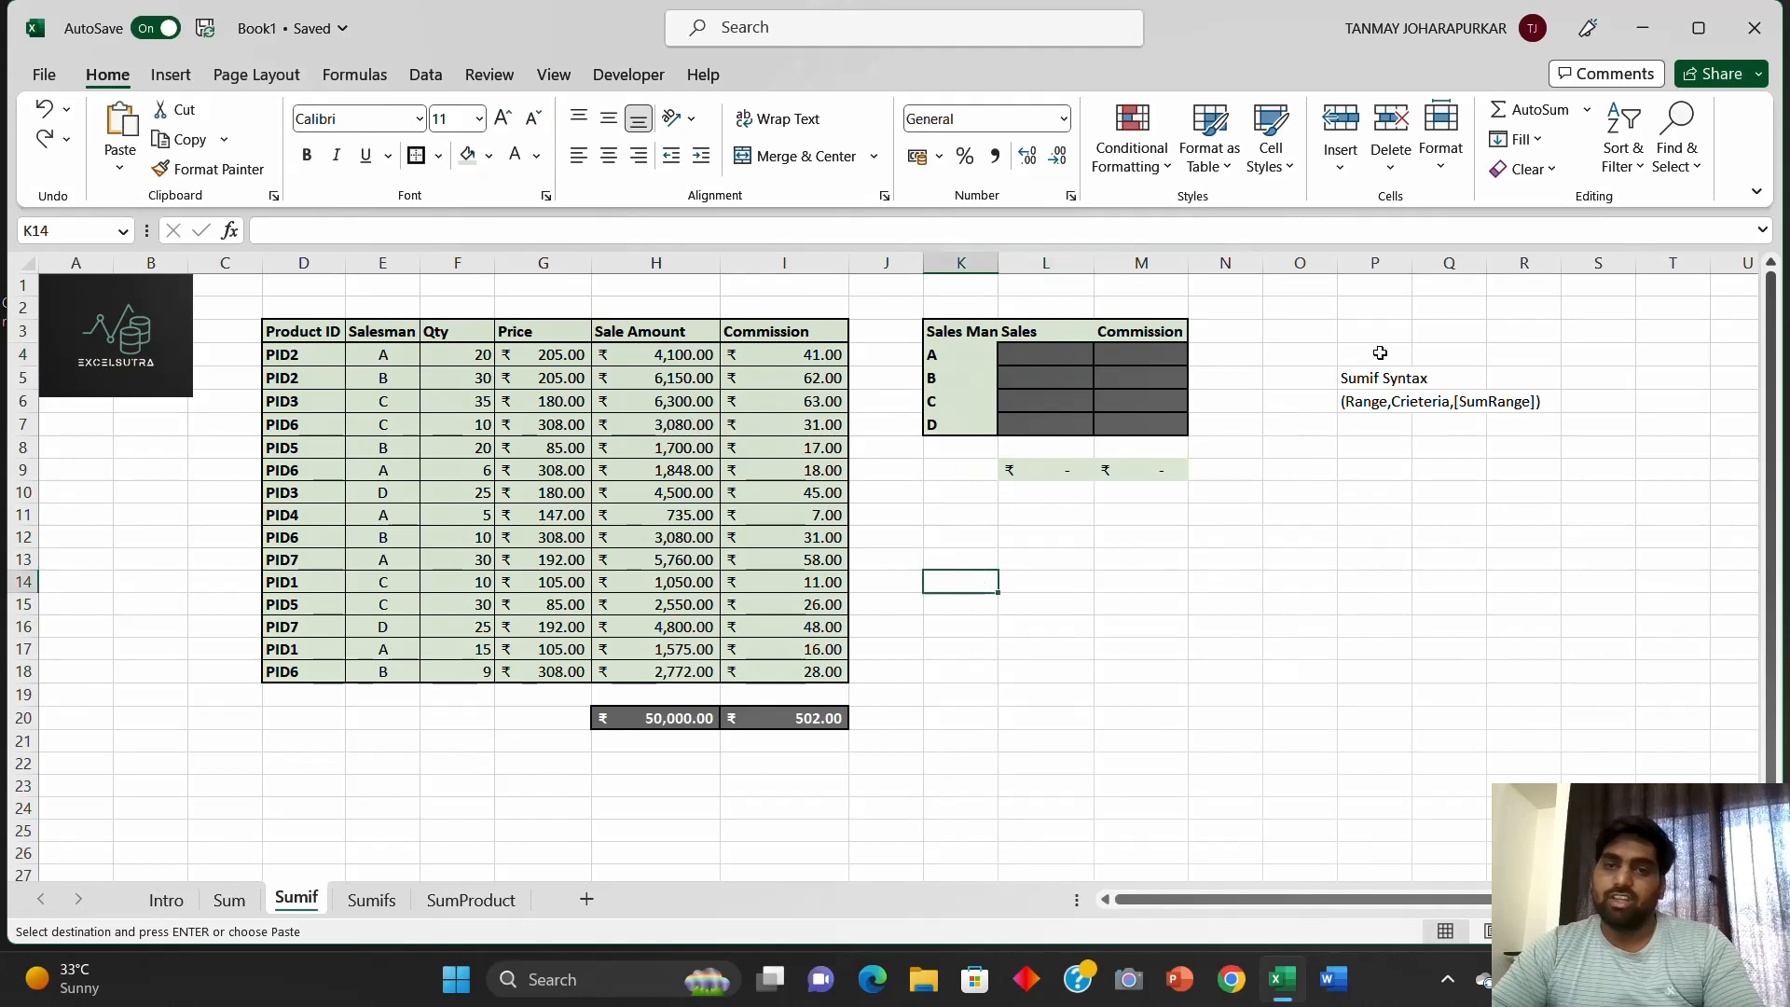
Step: Review the Sumif syntax note in P5:P6, examining its range, criteria and optional sum range arguments
click(1358, 375)
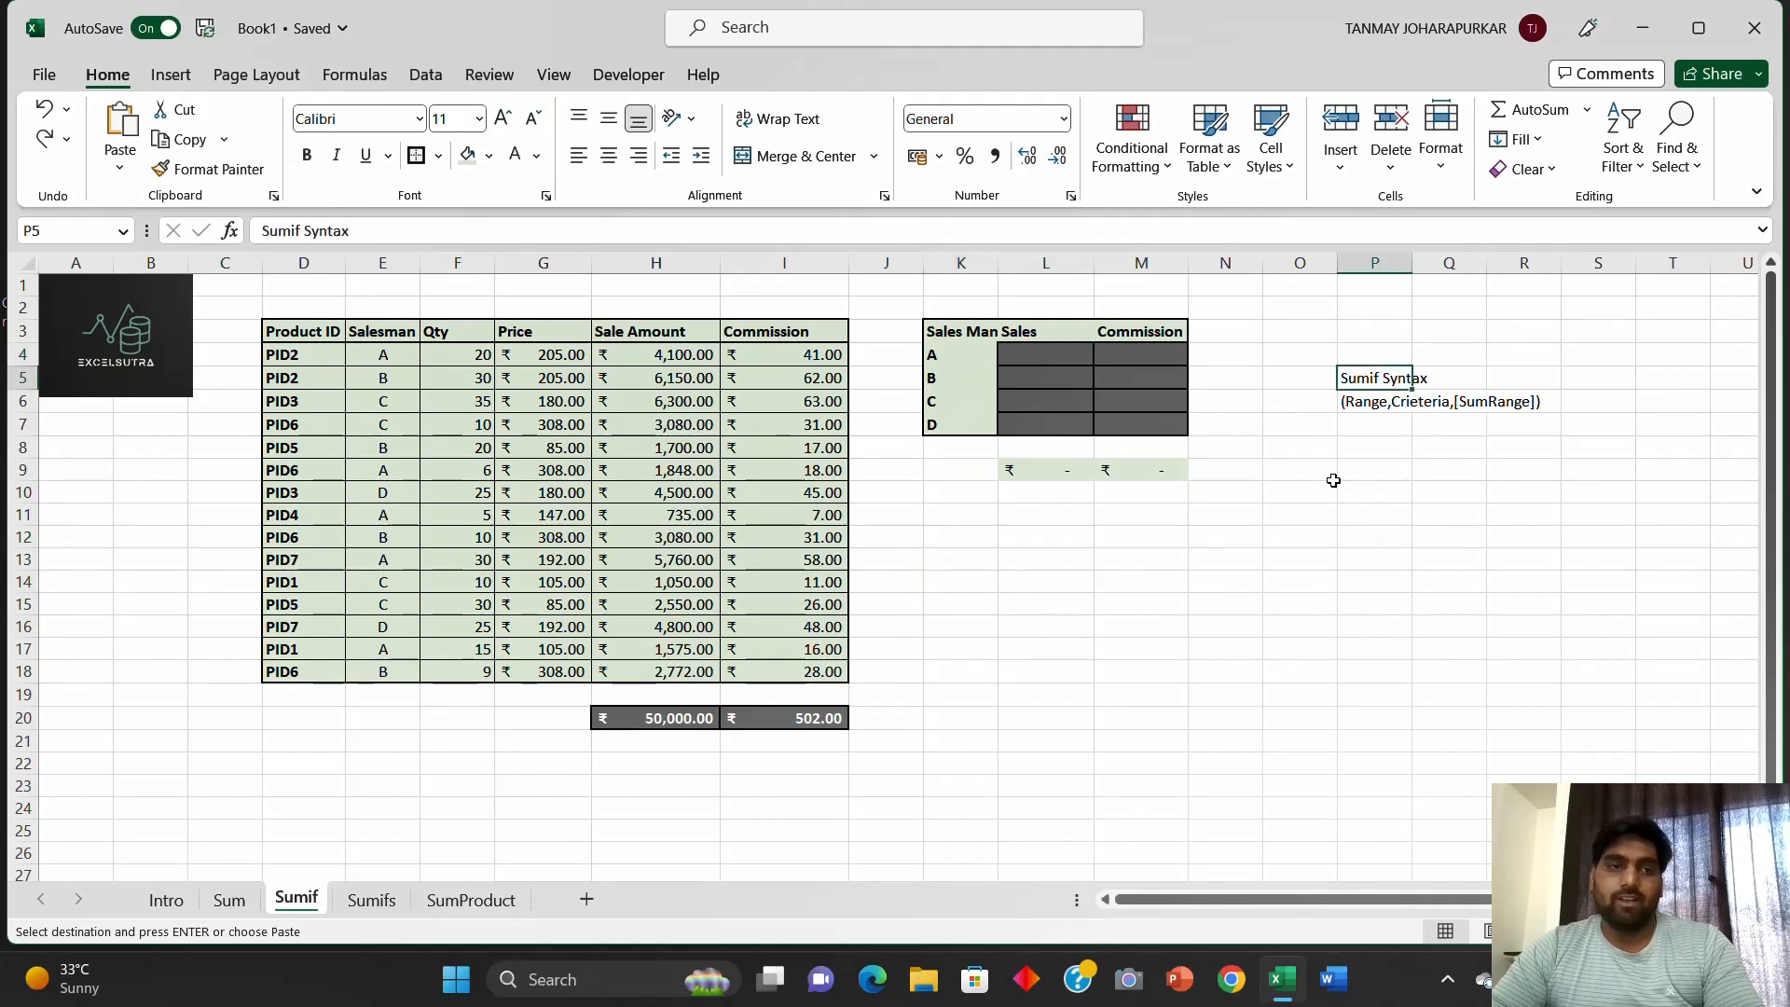
click(1344, 402)
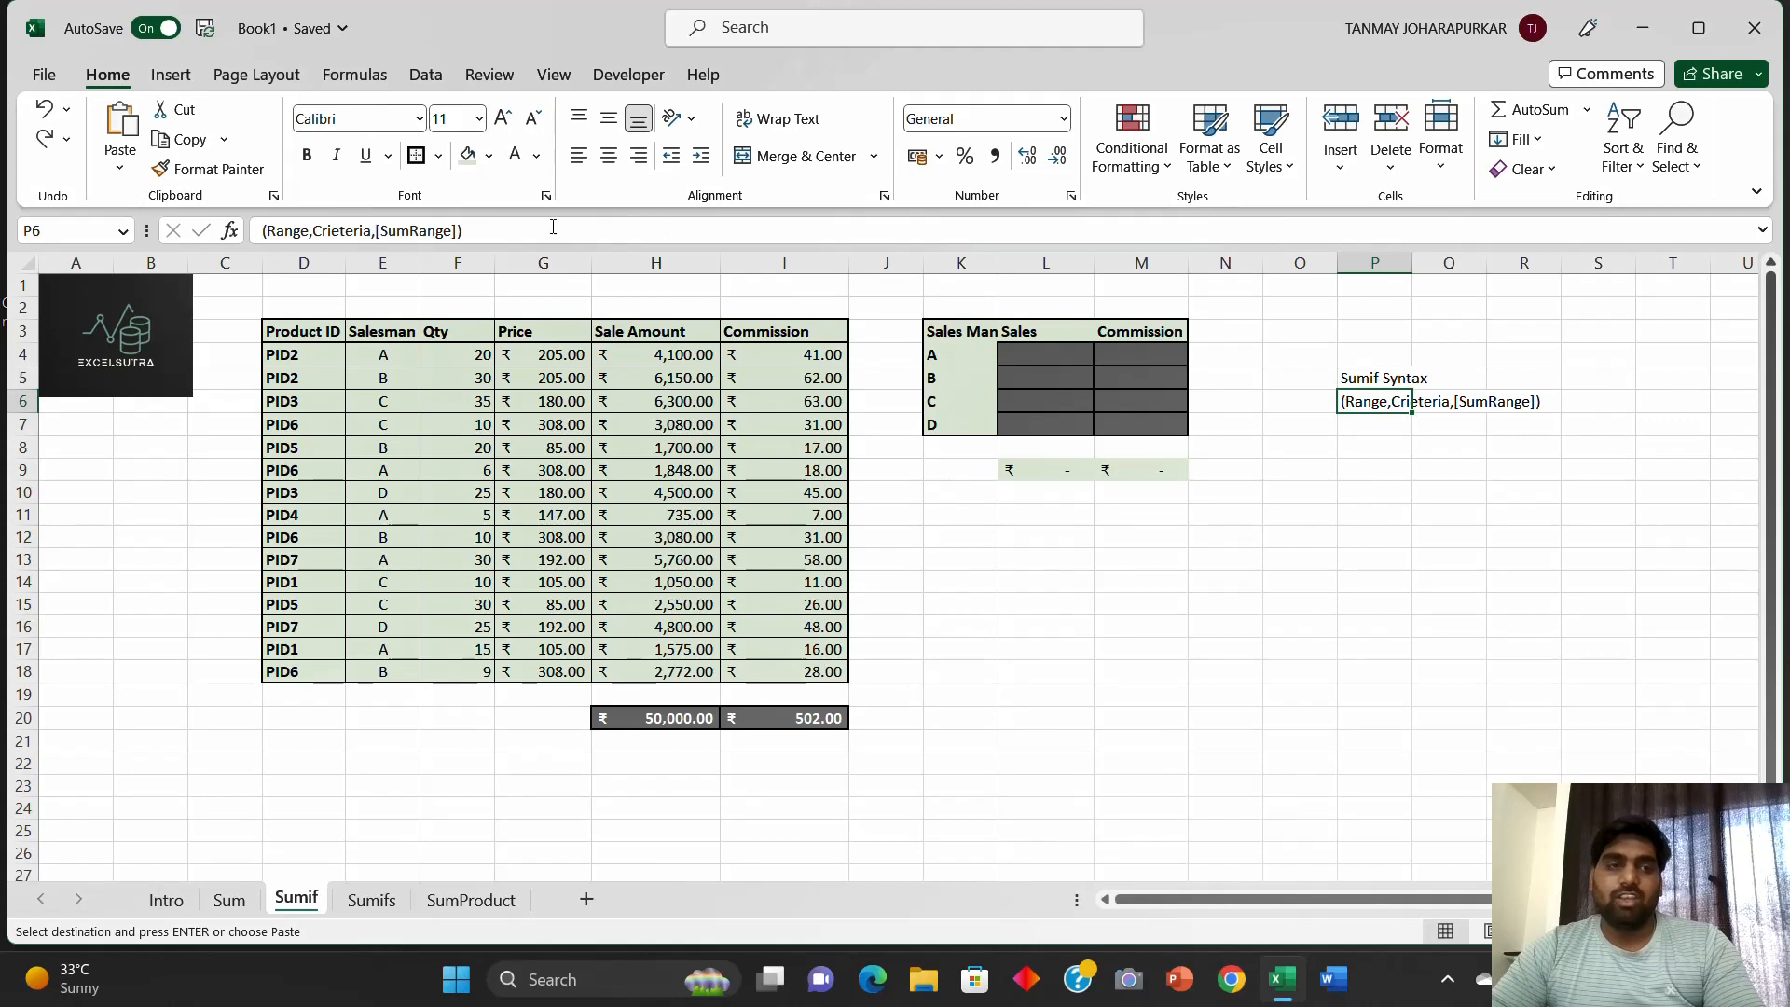
click(376, 231)
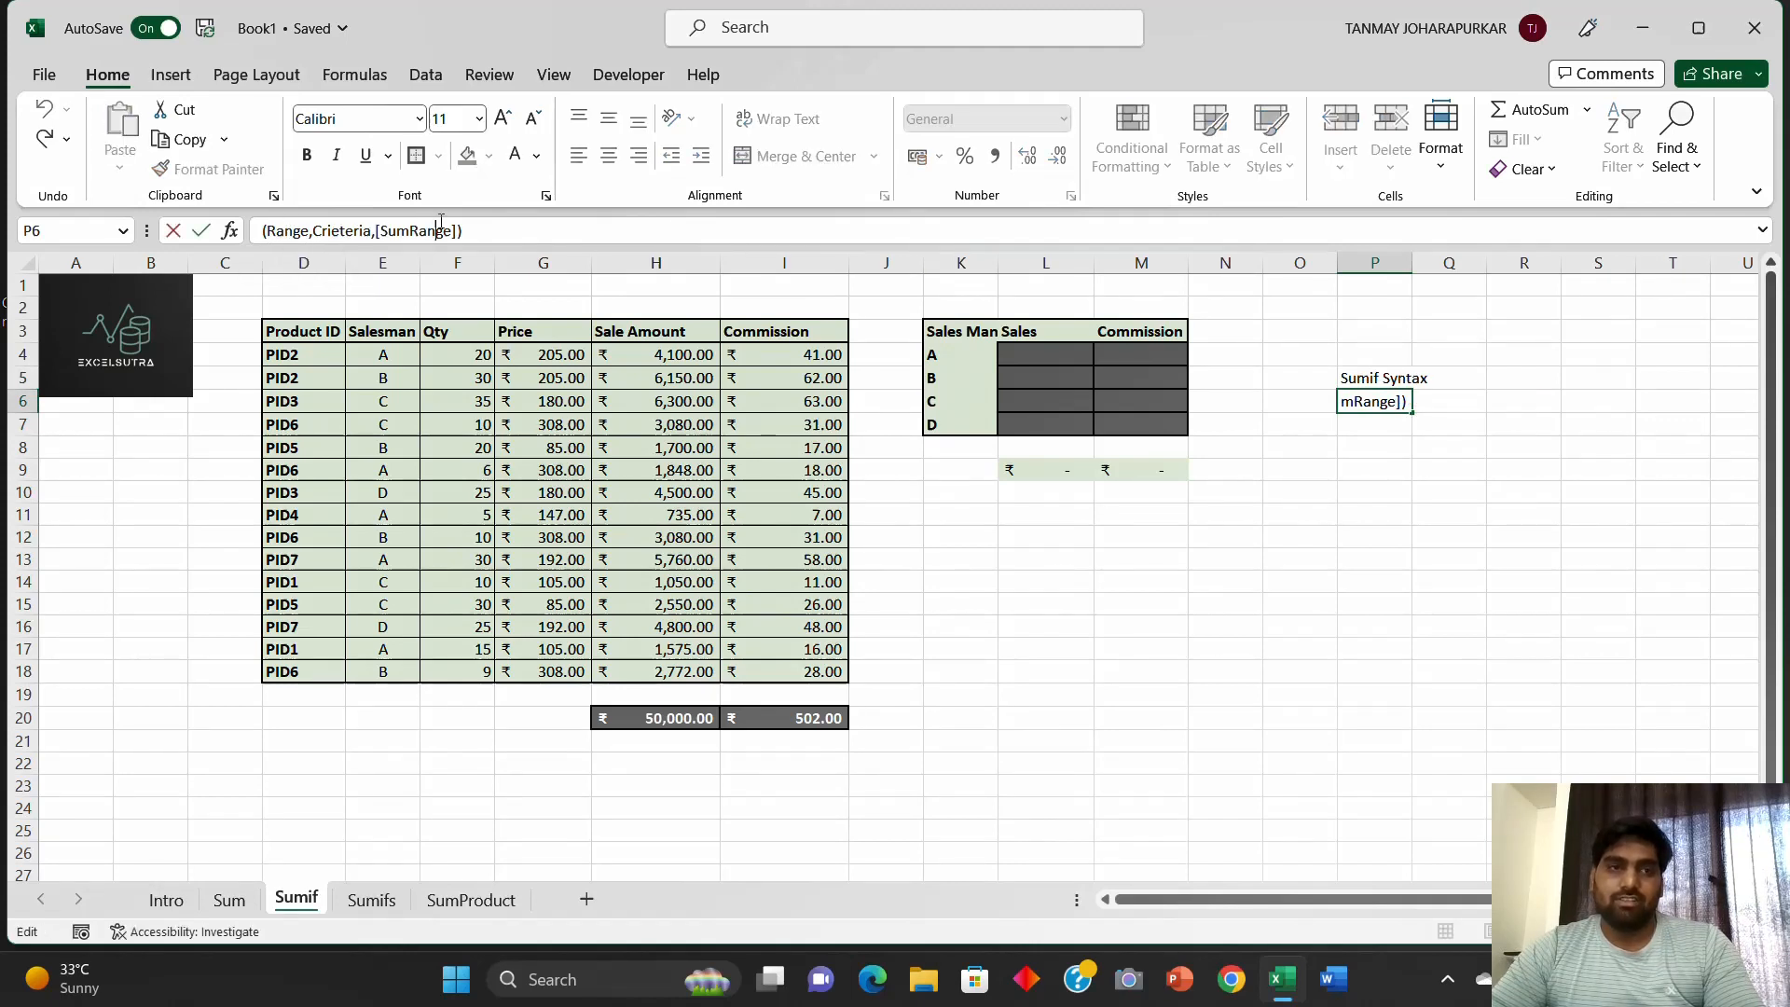
click(383, 230)
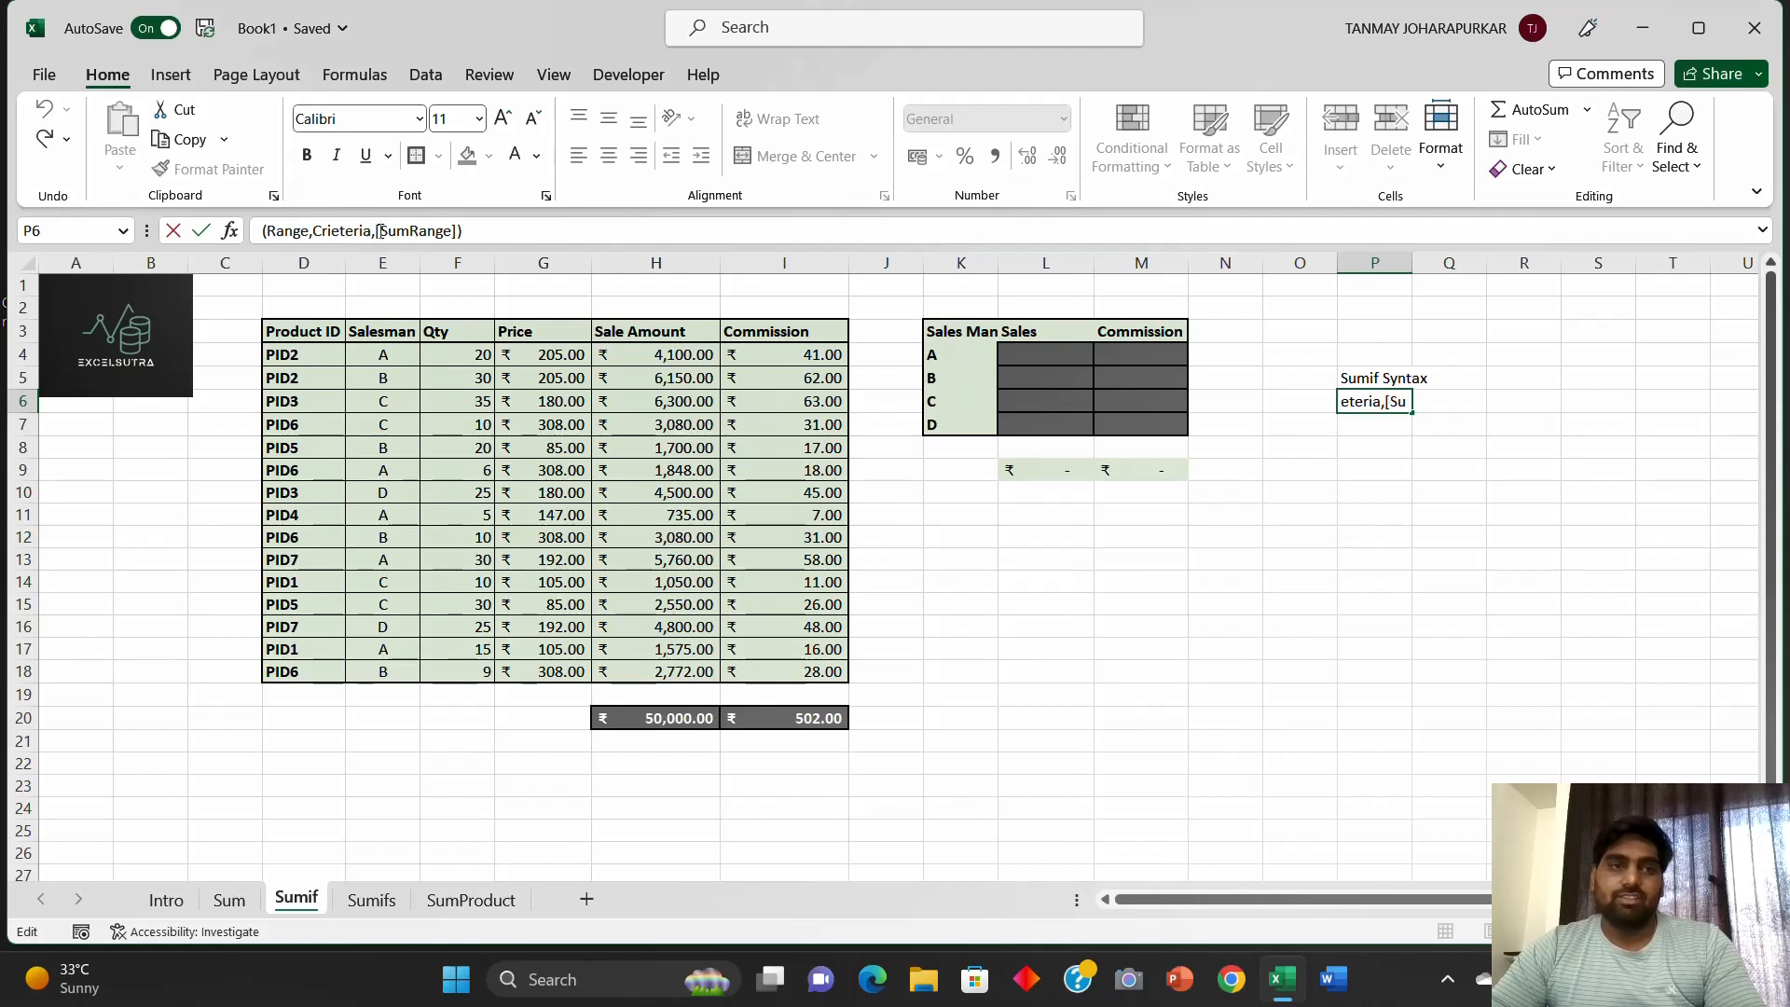
click(453, 231)
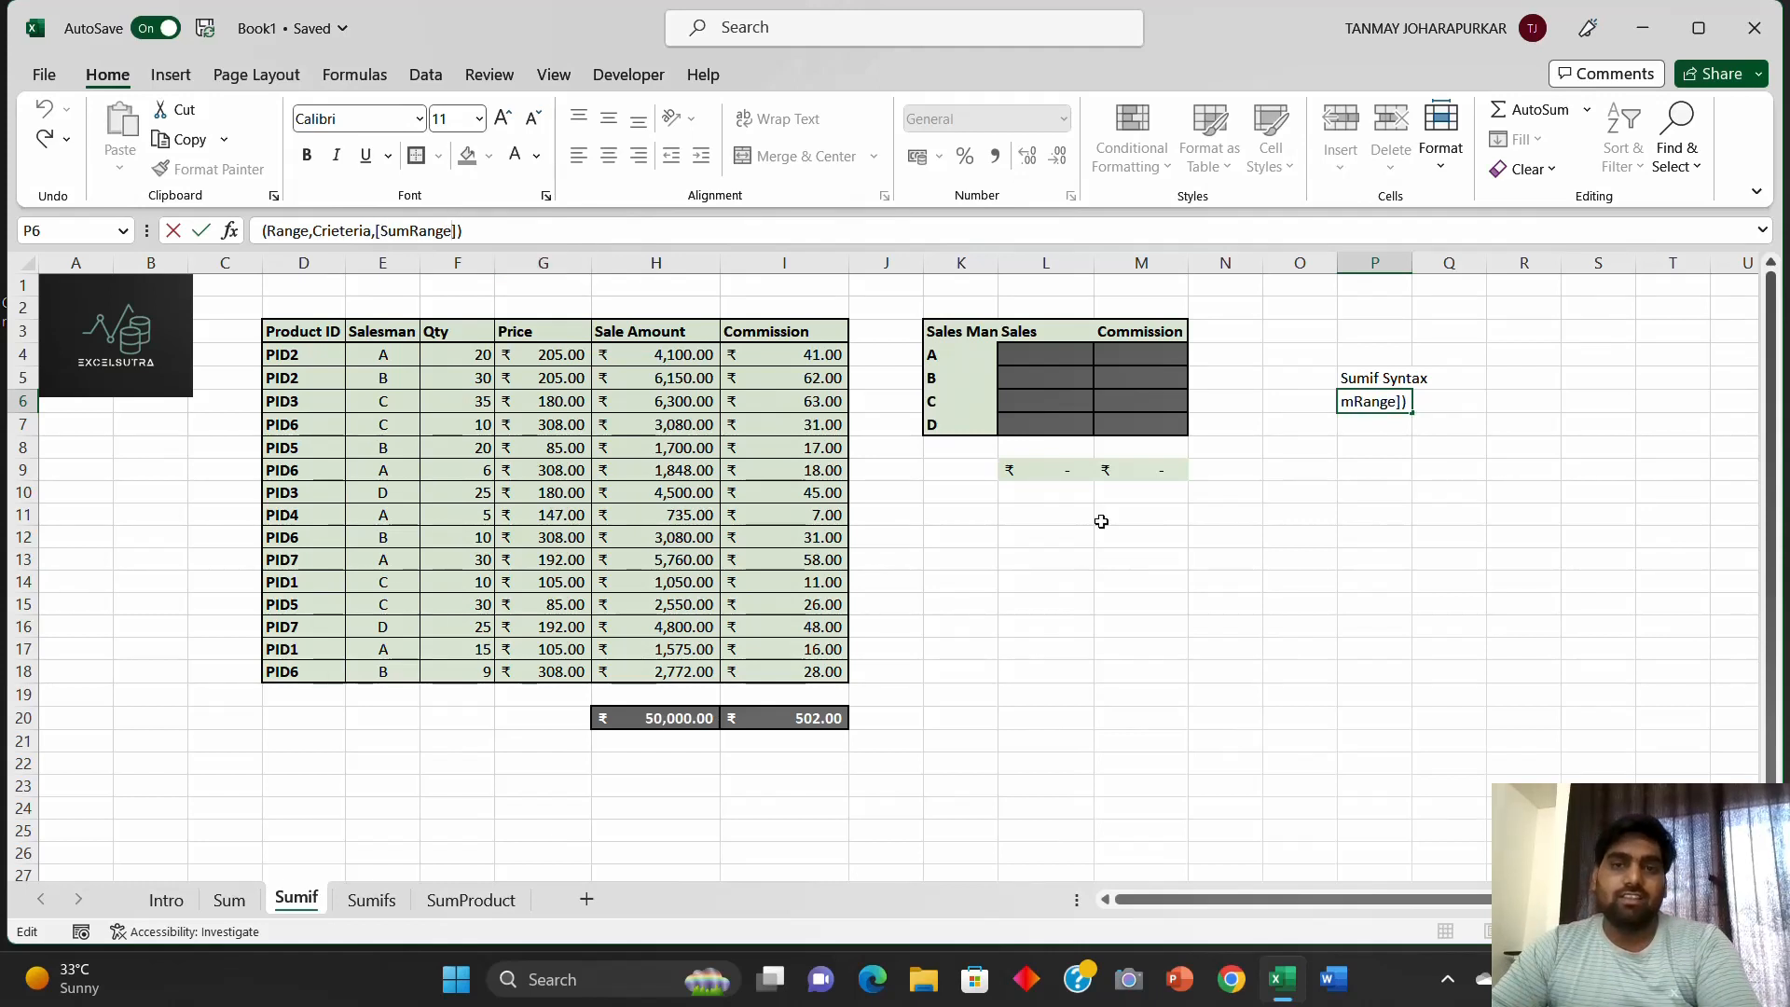
click(1361, 562)
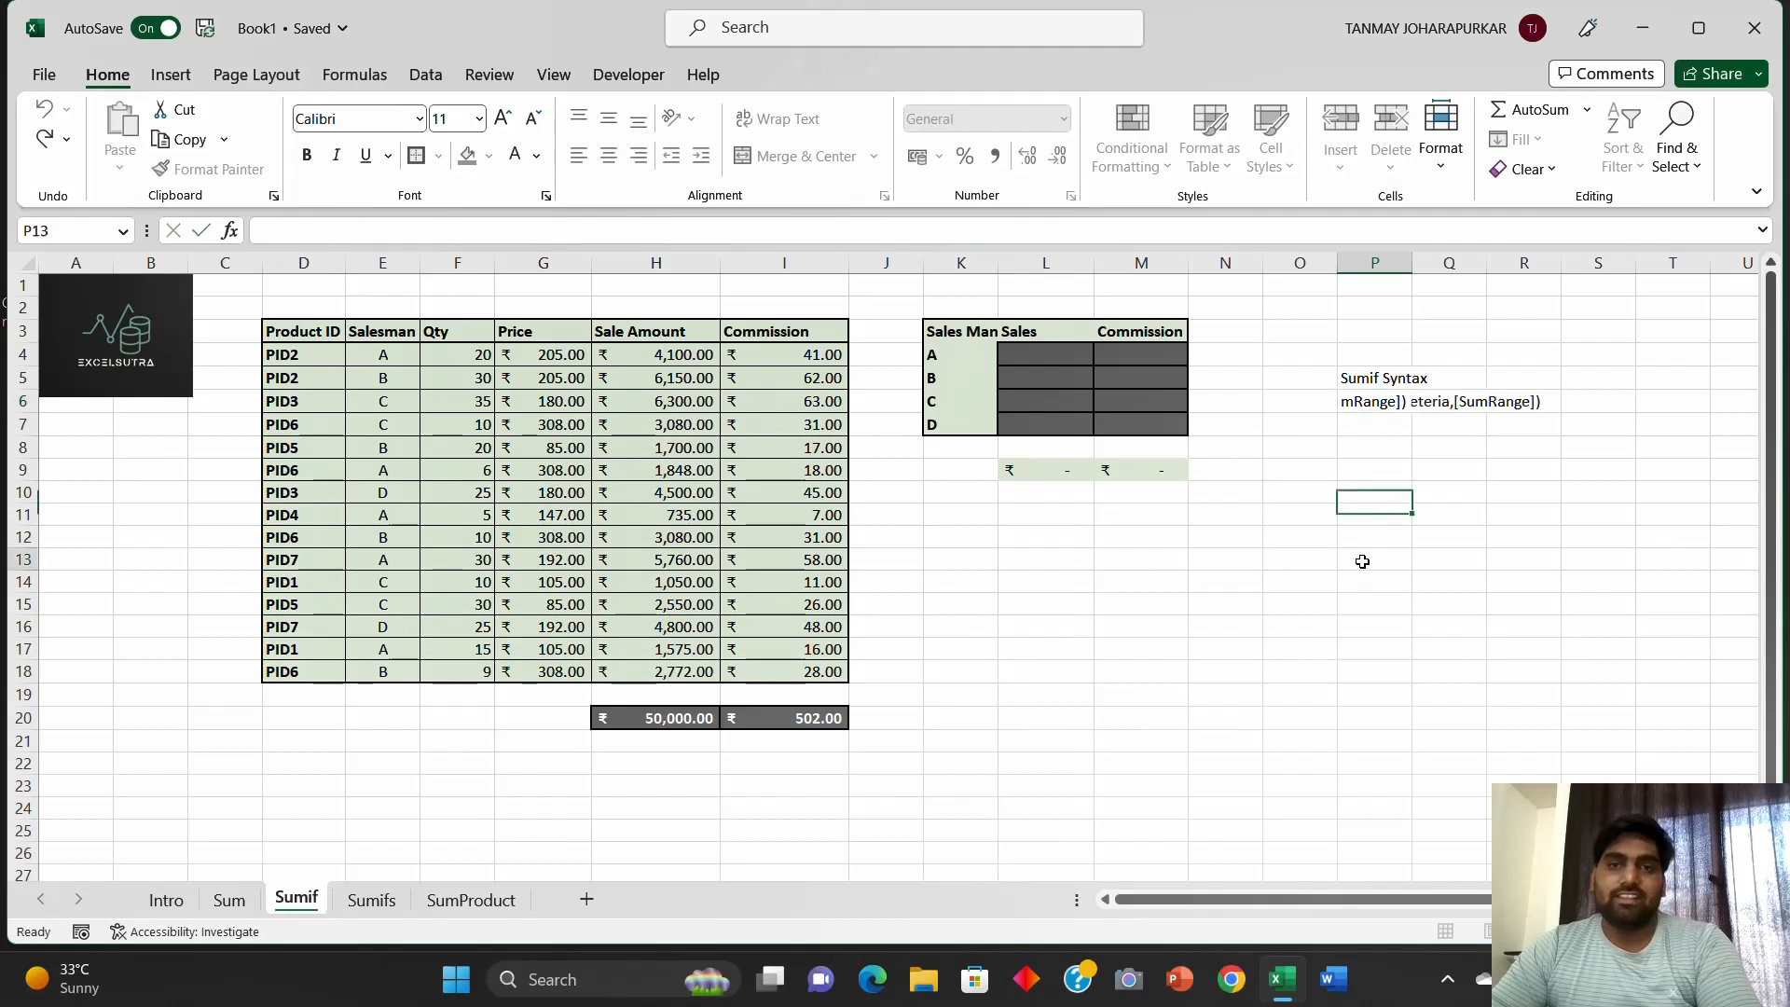
click(1366, 403)
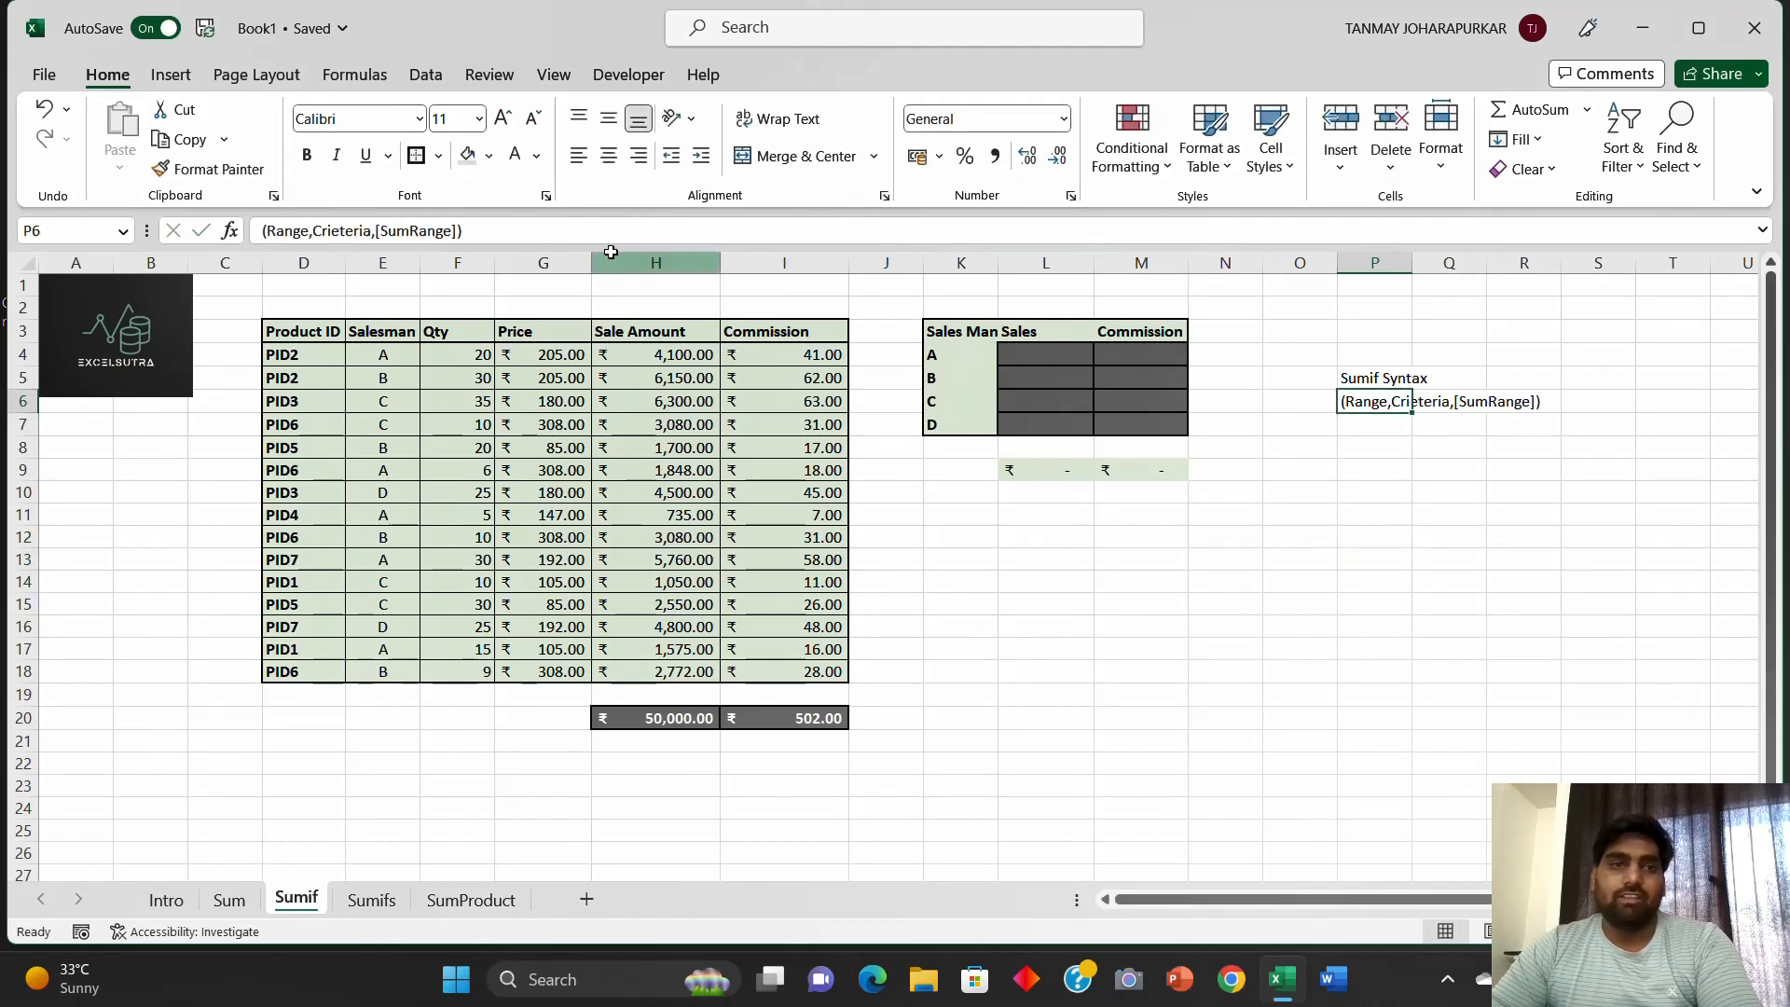
drag(456, 232, 389, 230)
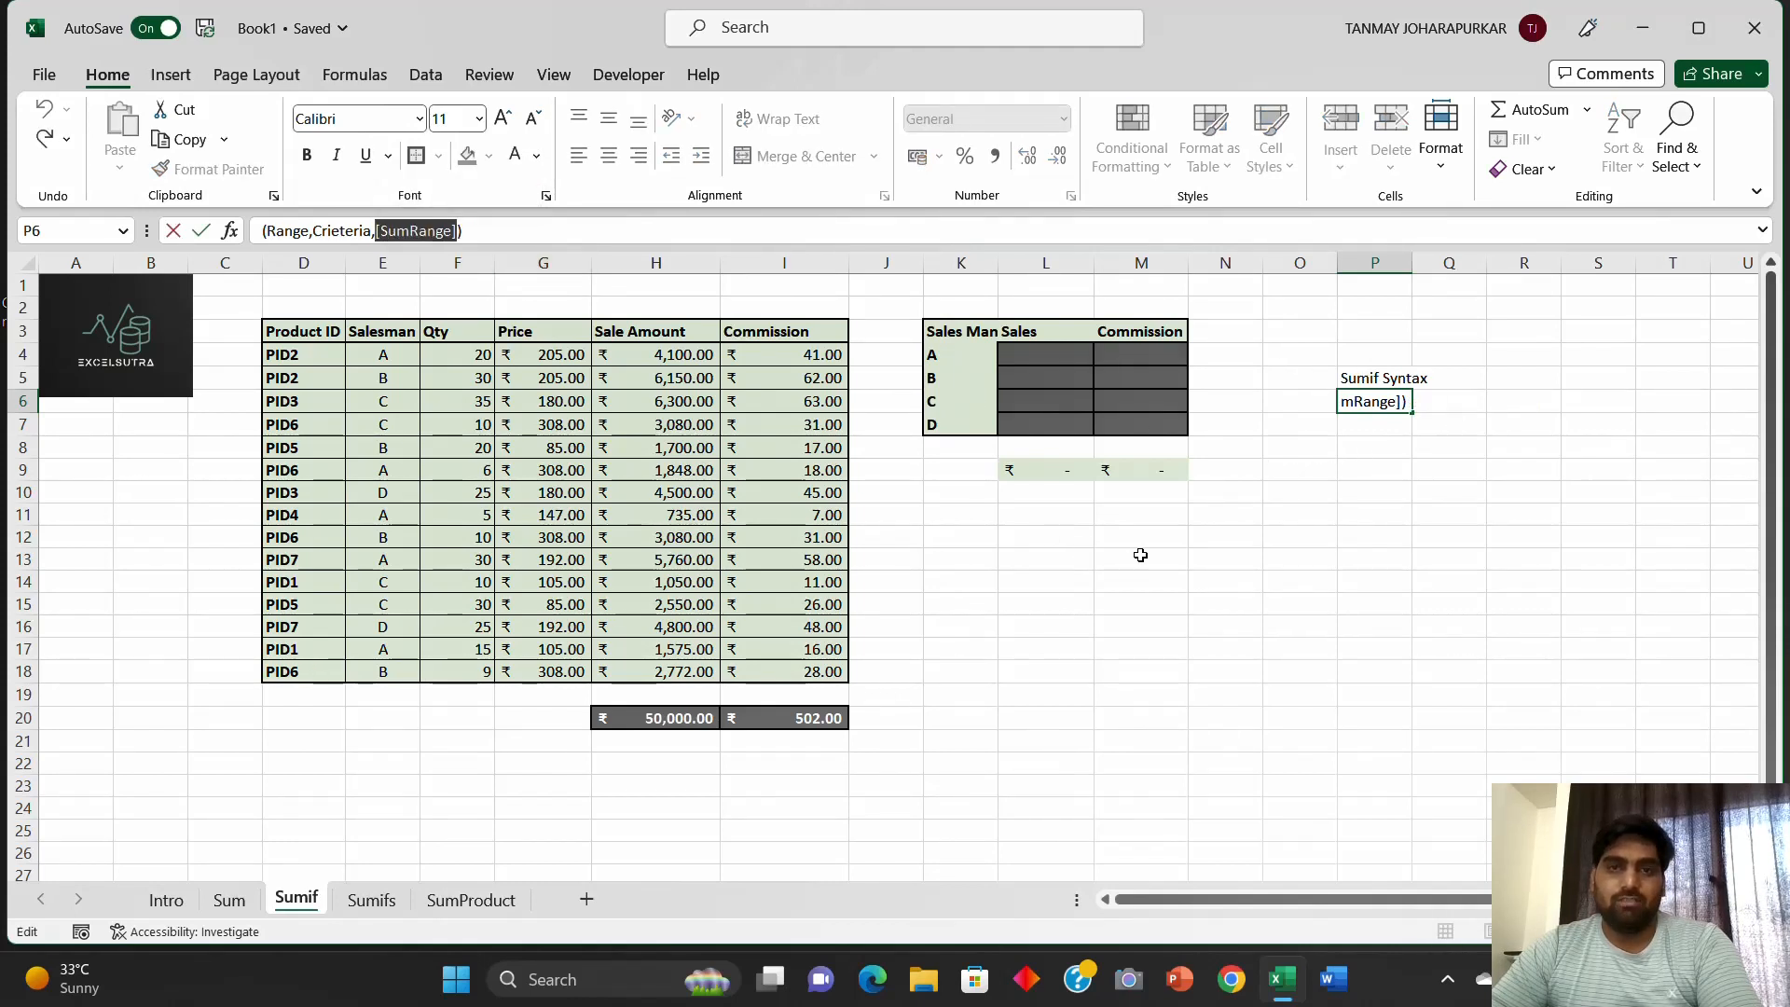
click(1363, 534)
click(1359, 396)
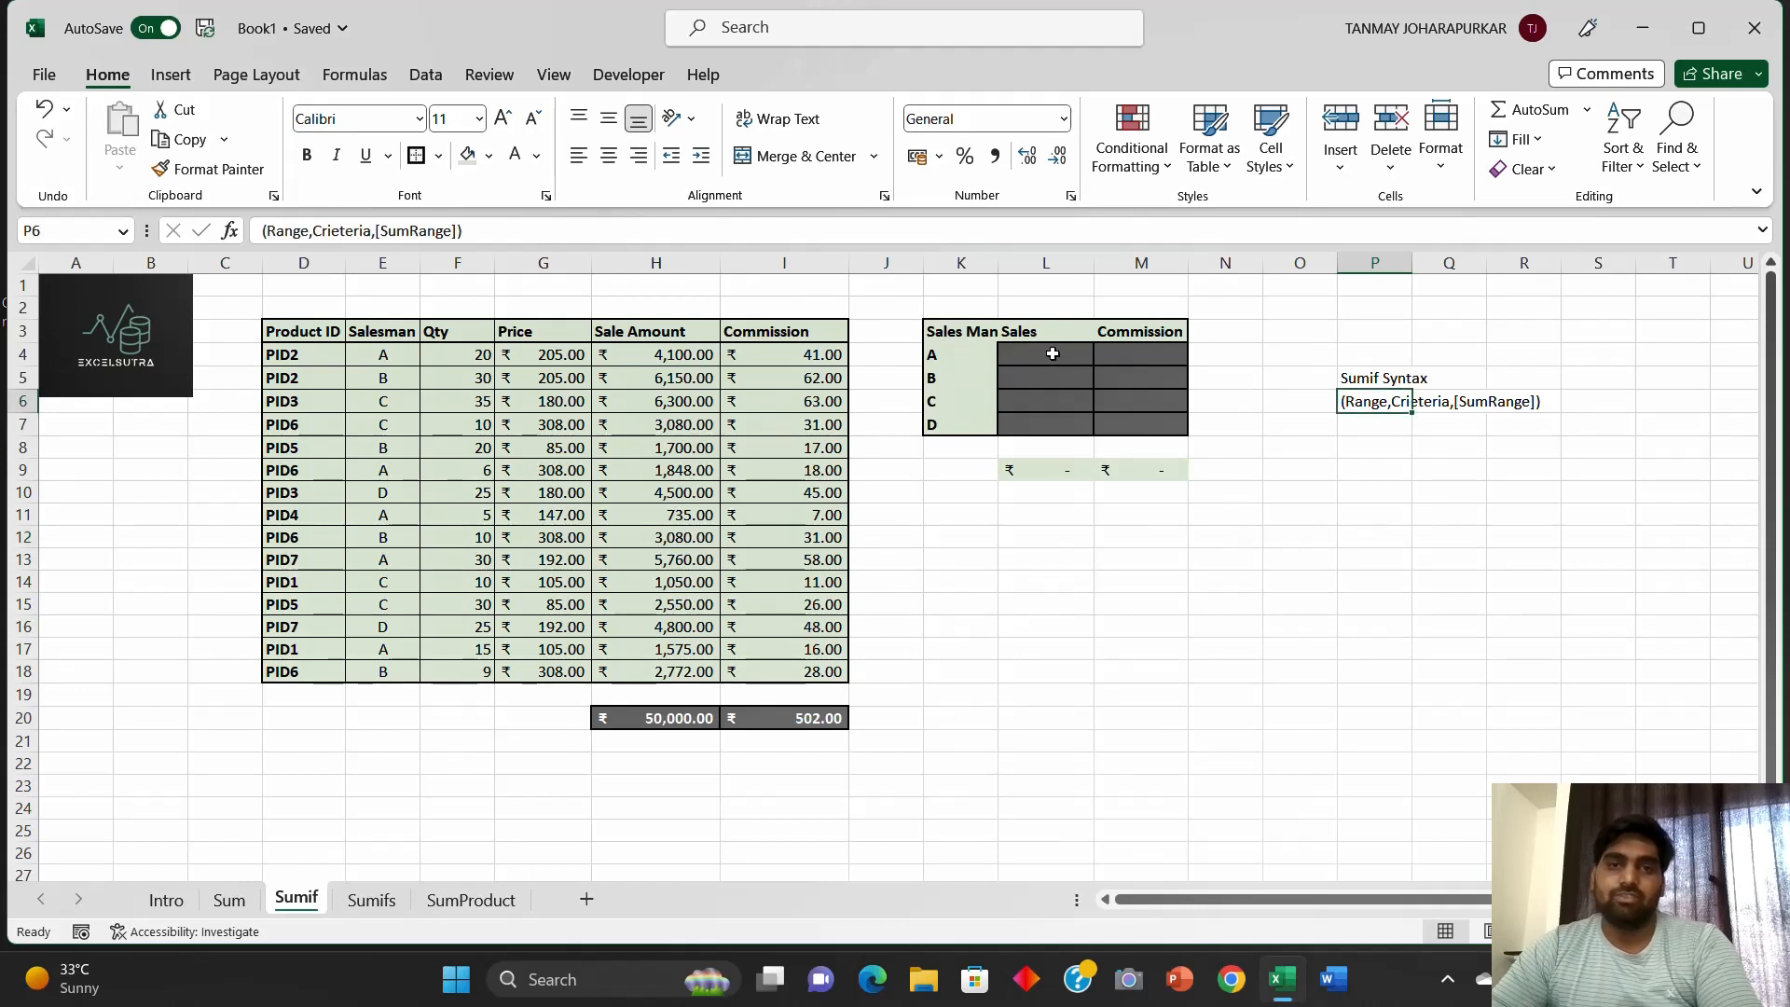
click(1053, 353)
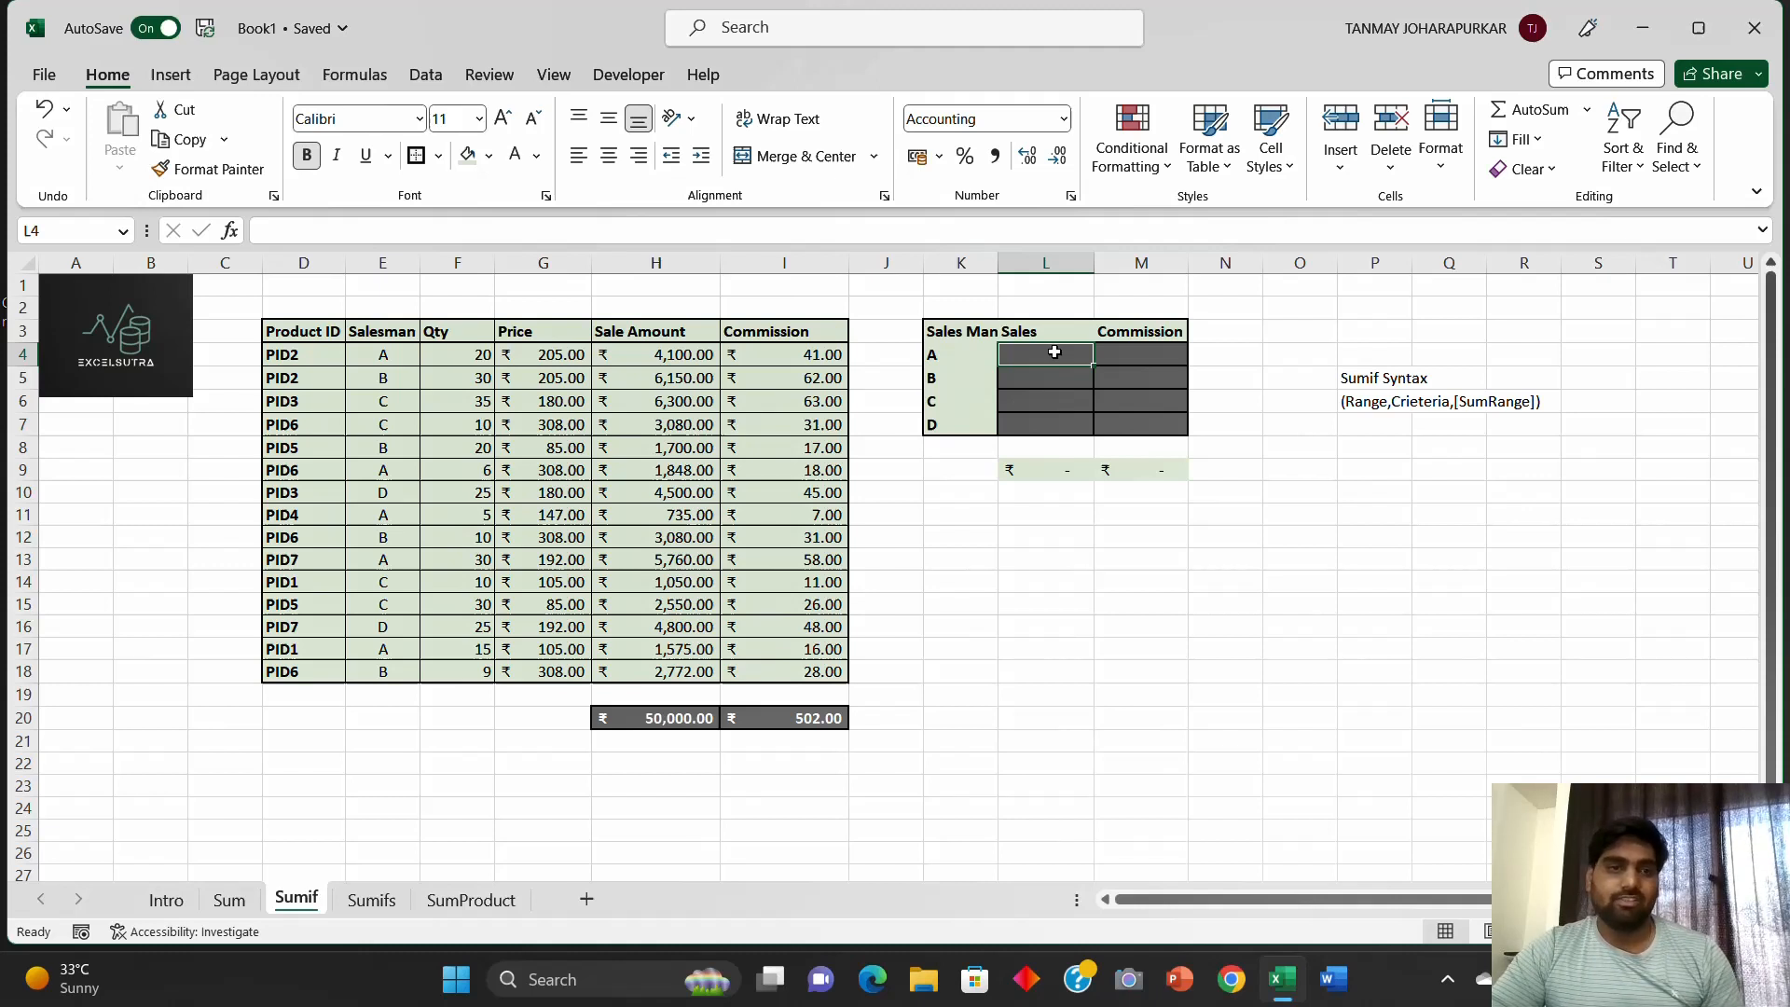
click(1361, 406)
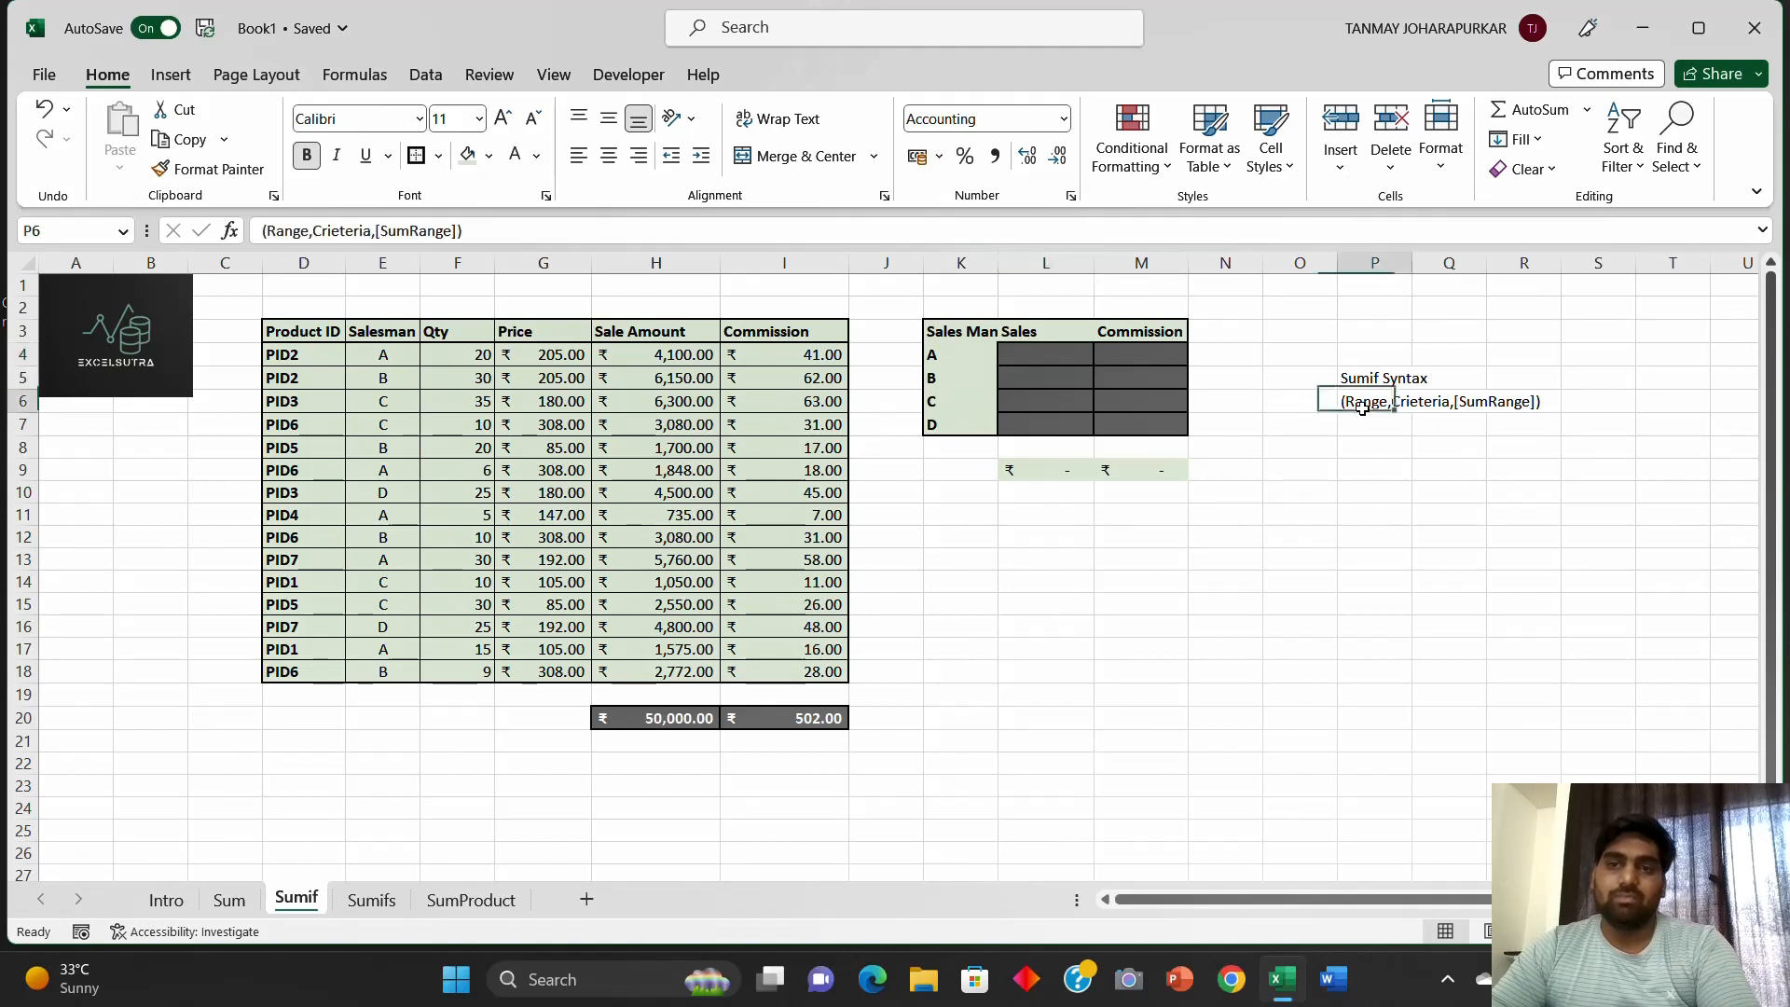
Step: Start a SUMIF formula in L4 with the absolute Salesman range $E$4:$E$18 and K4 as the criteria
click(1062, 355)
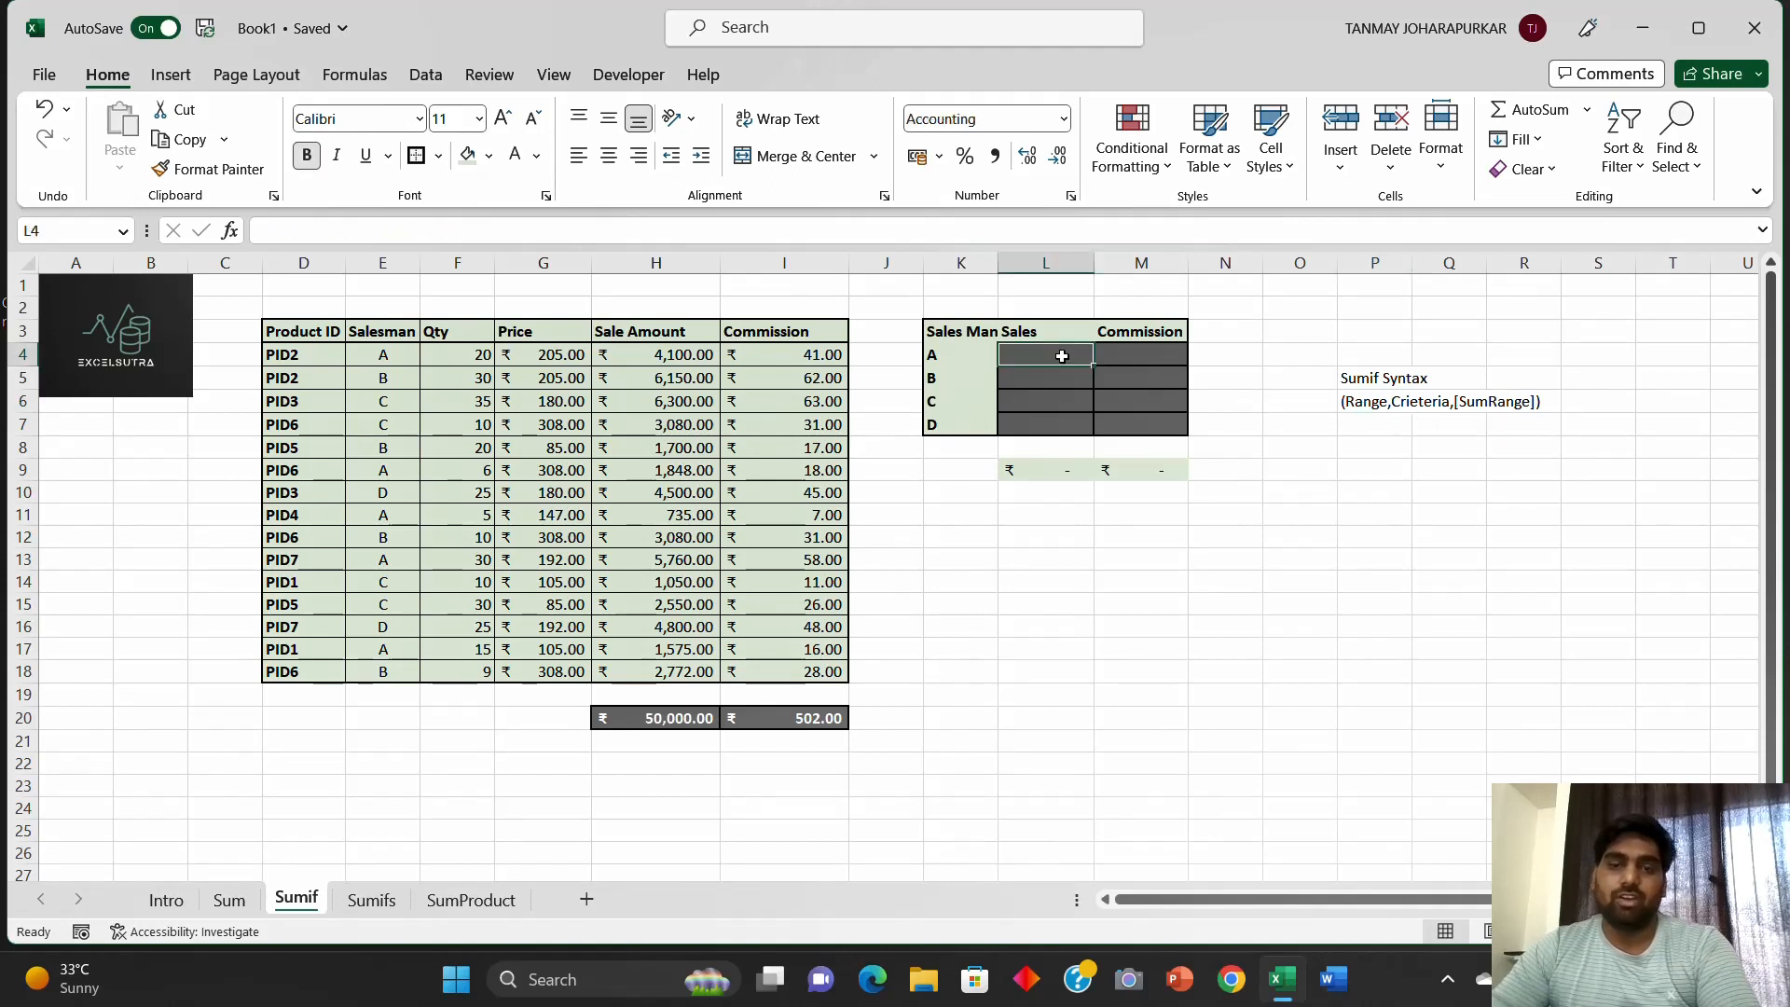
text(+sumif)
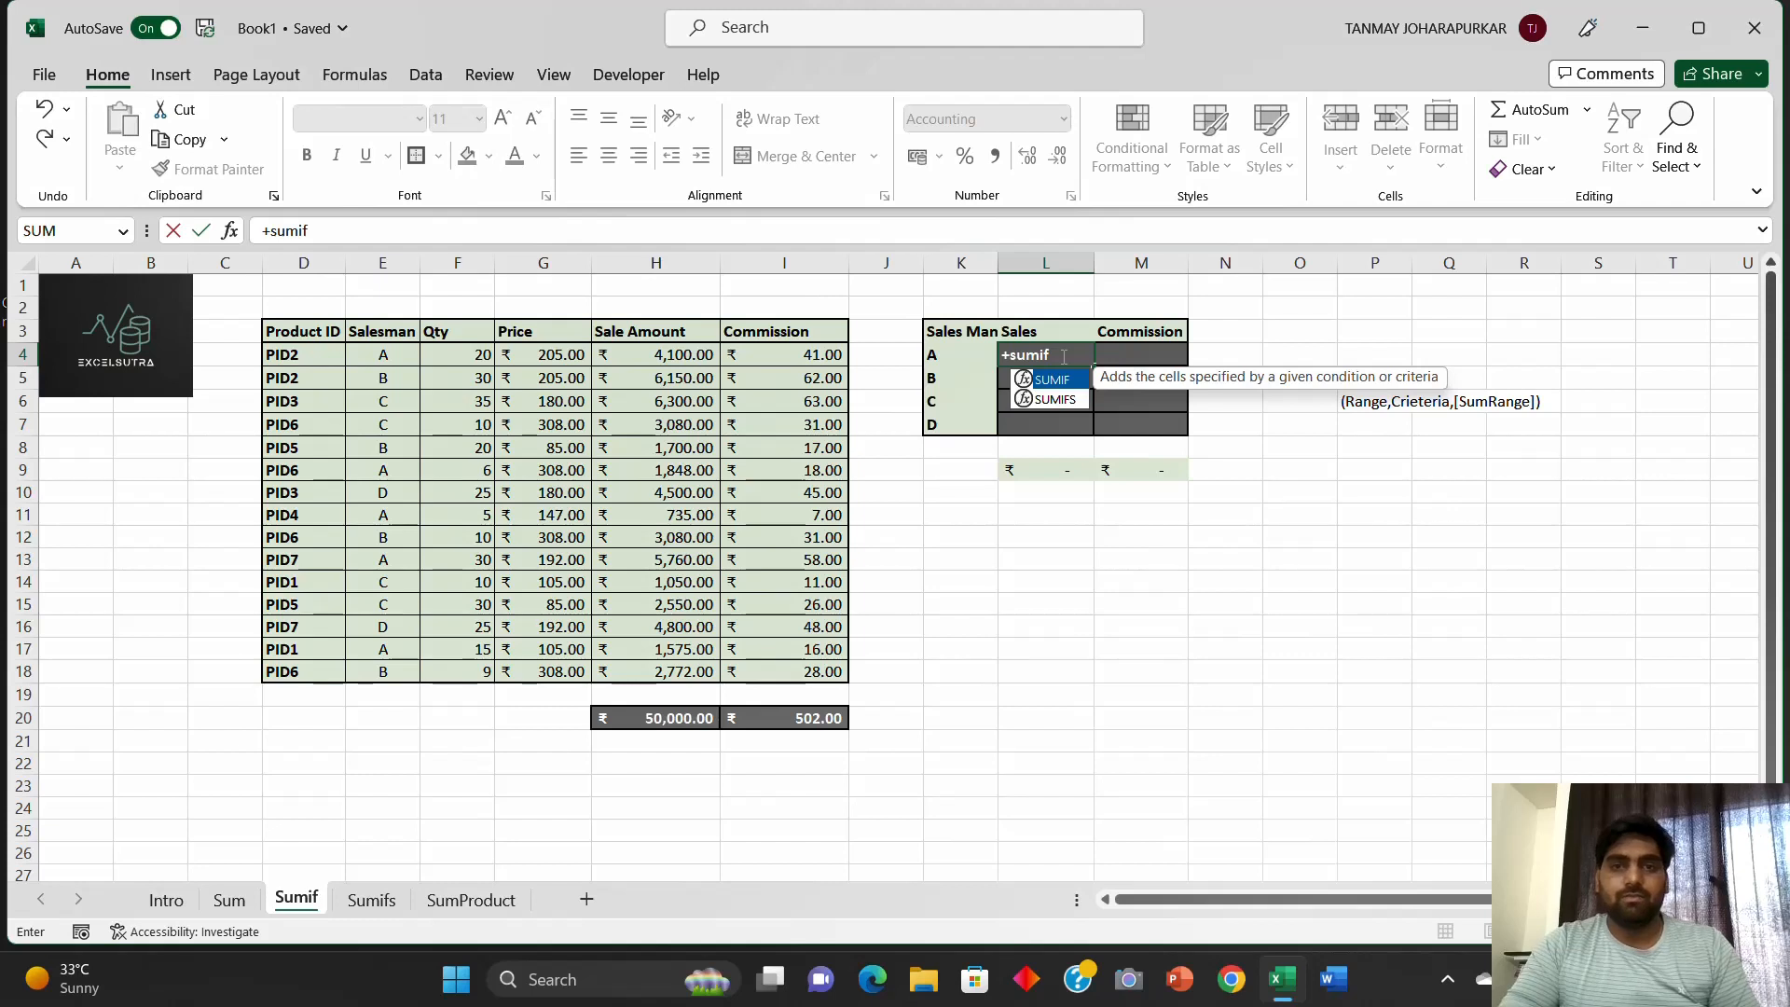
key(Tab)
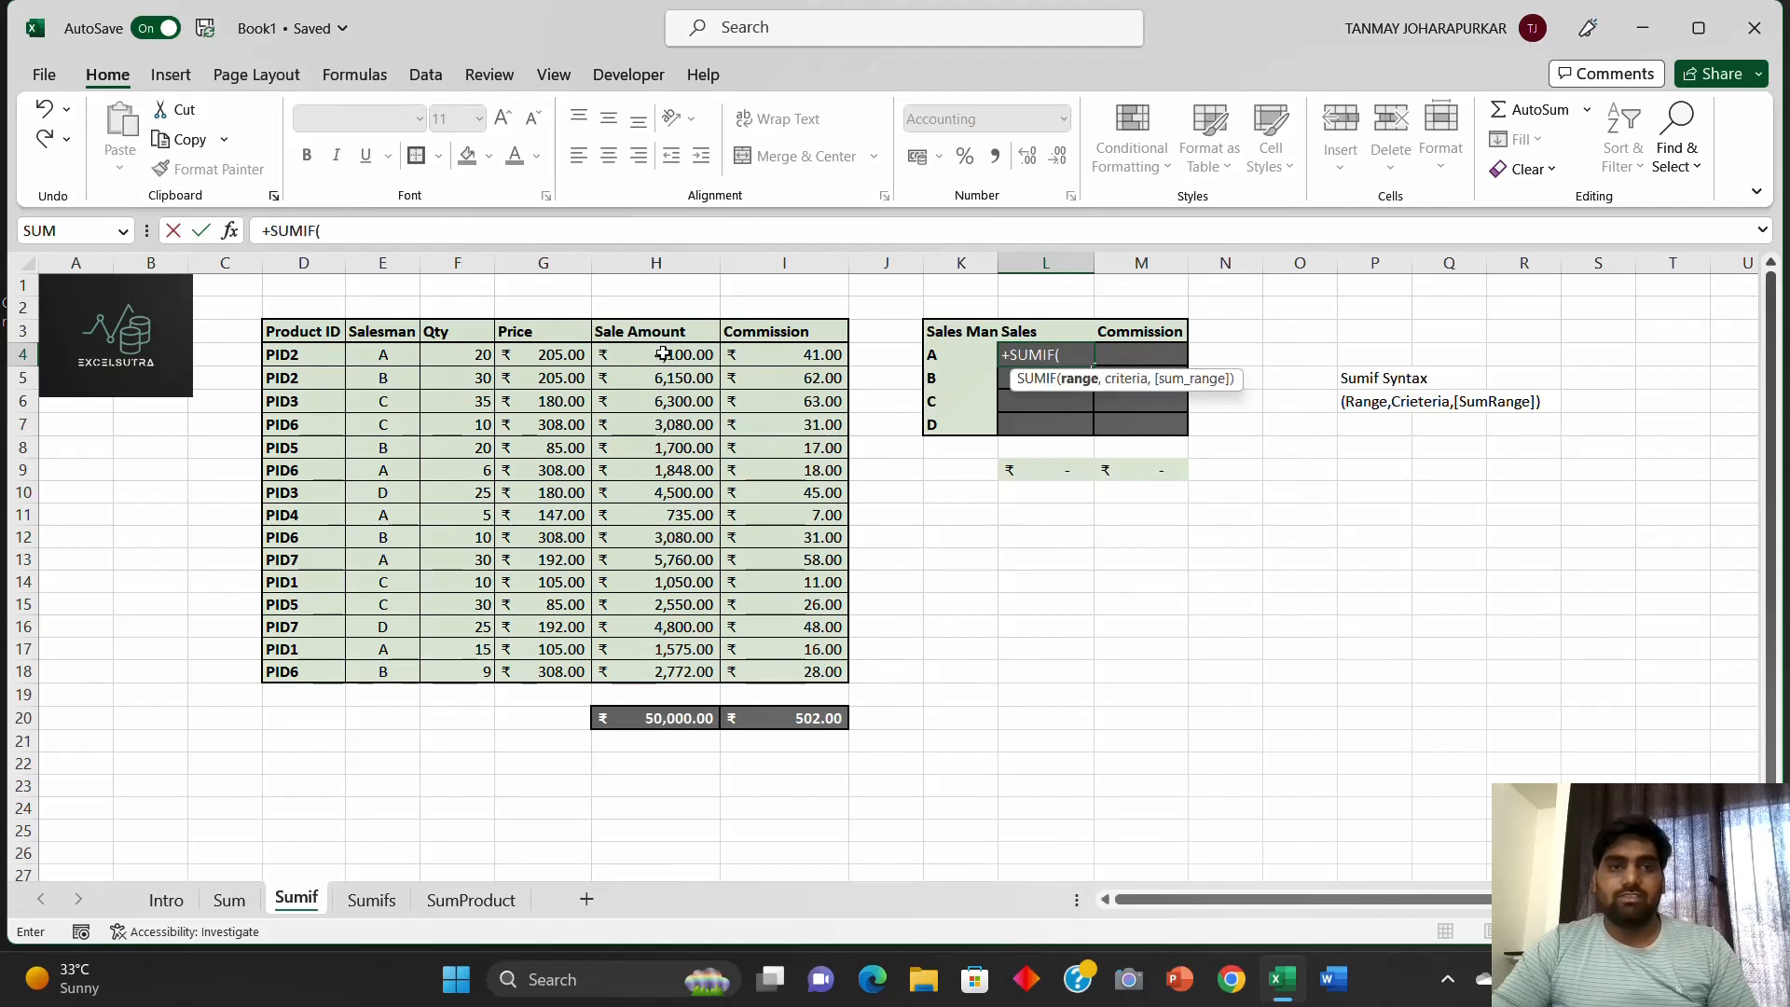
drag(678, 357, 668, 670)
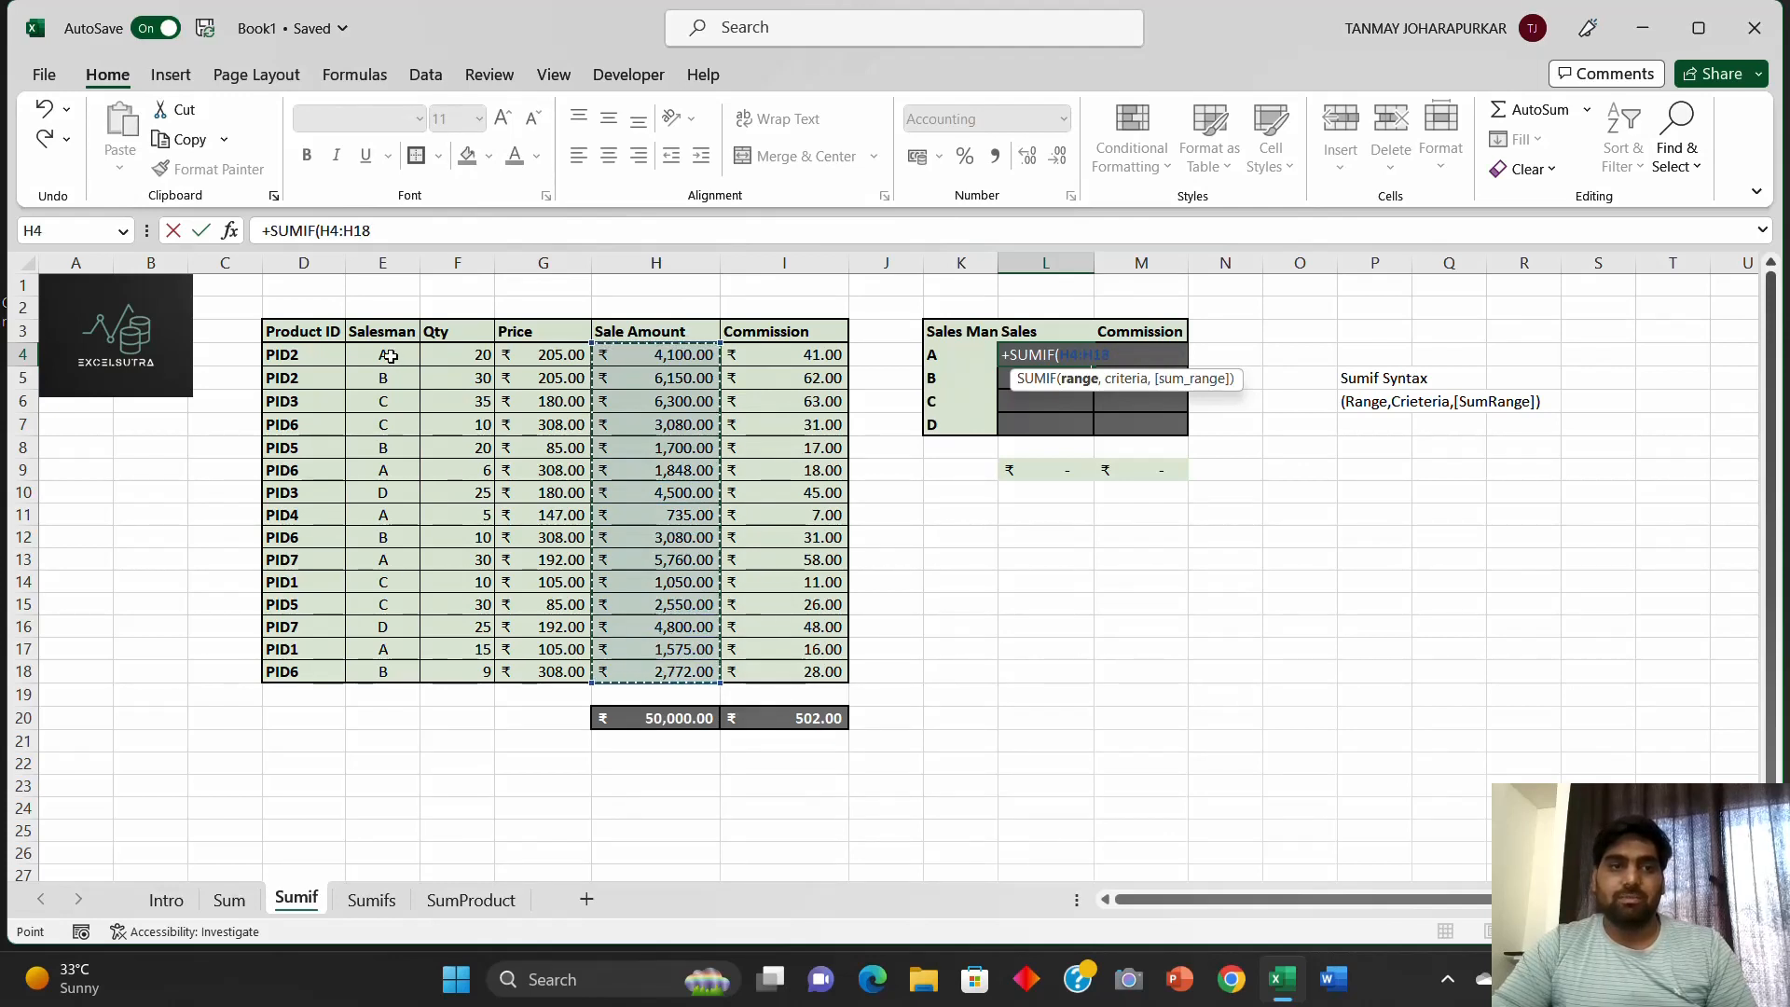
drag(401, 357, 405, 683)
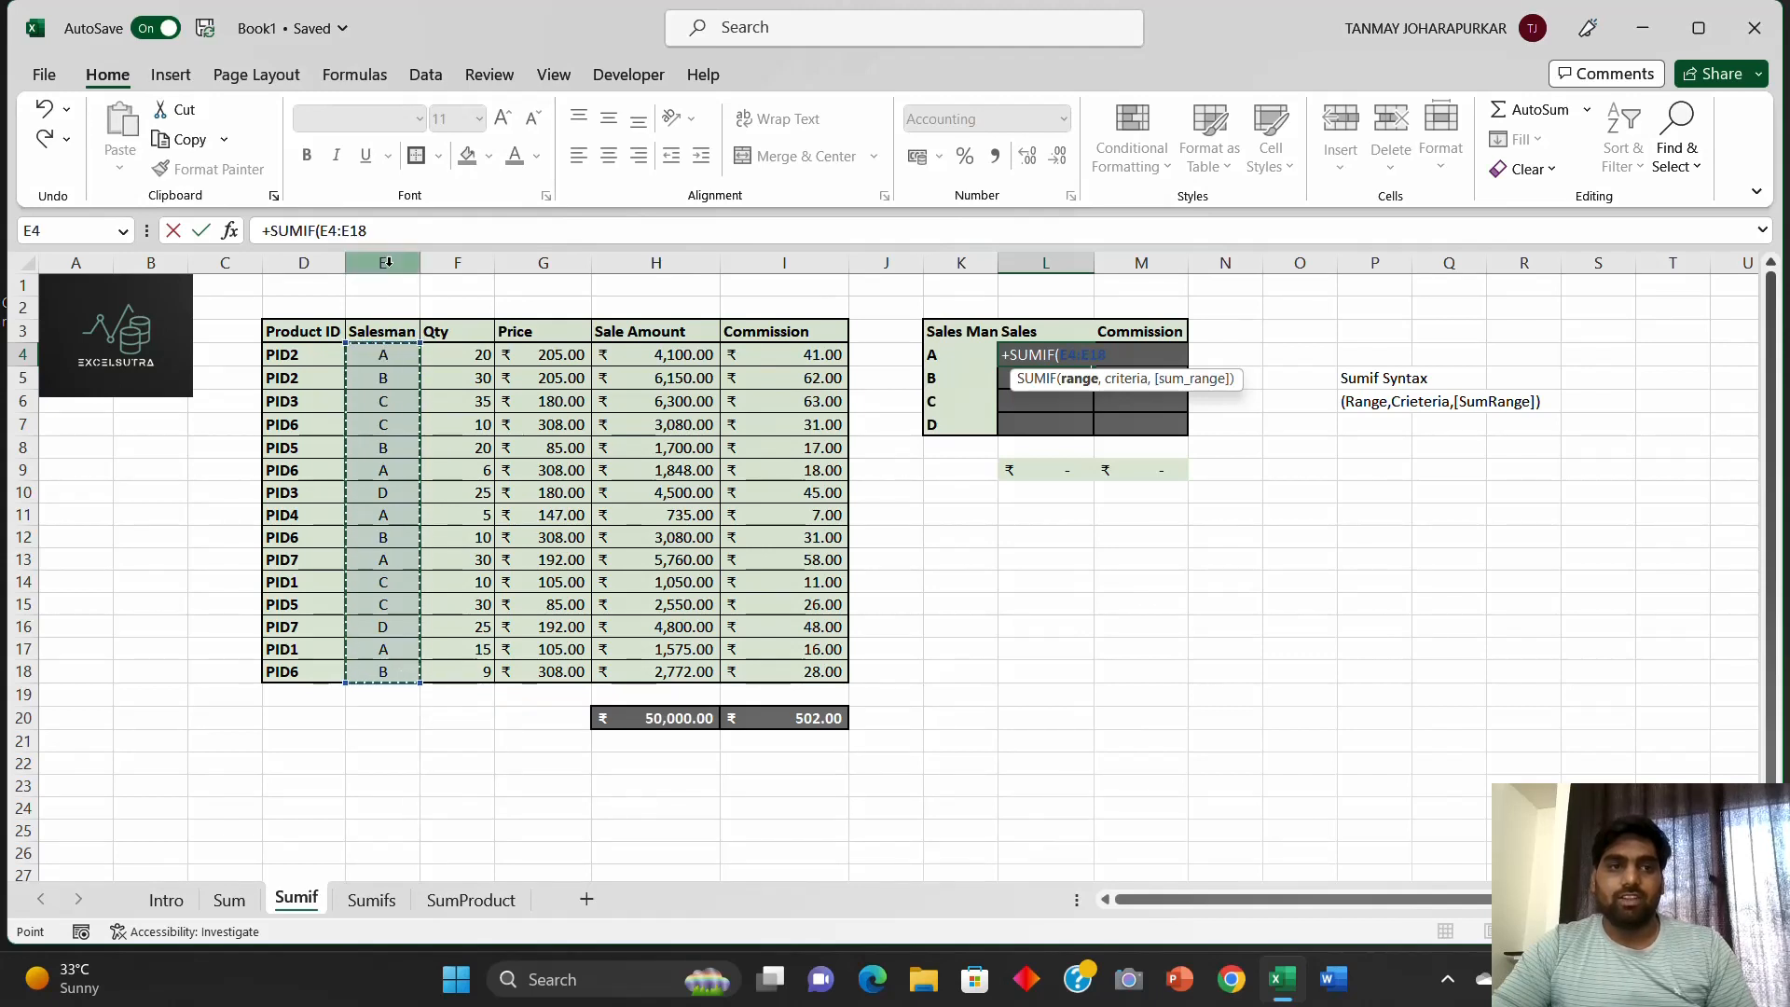
drag(374, 231, 324, 230)
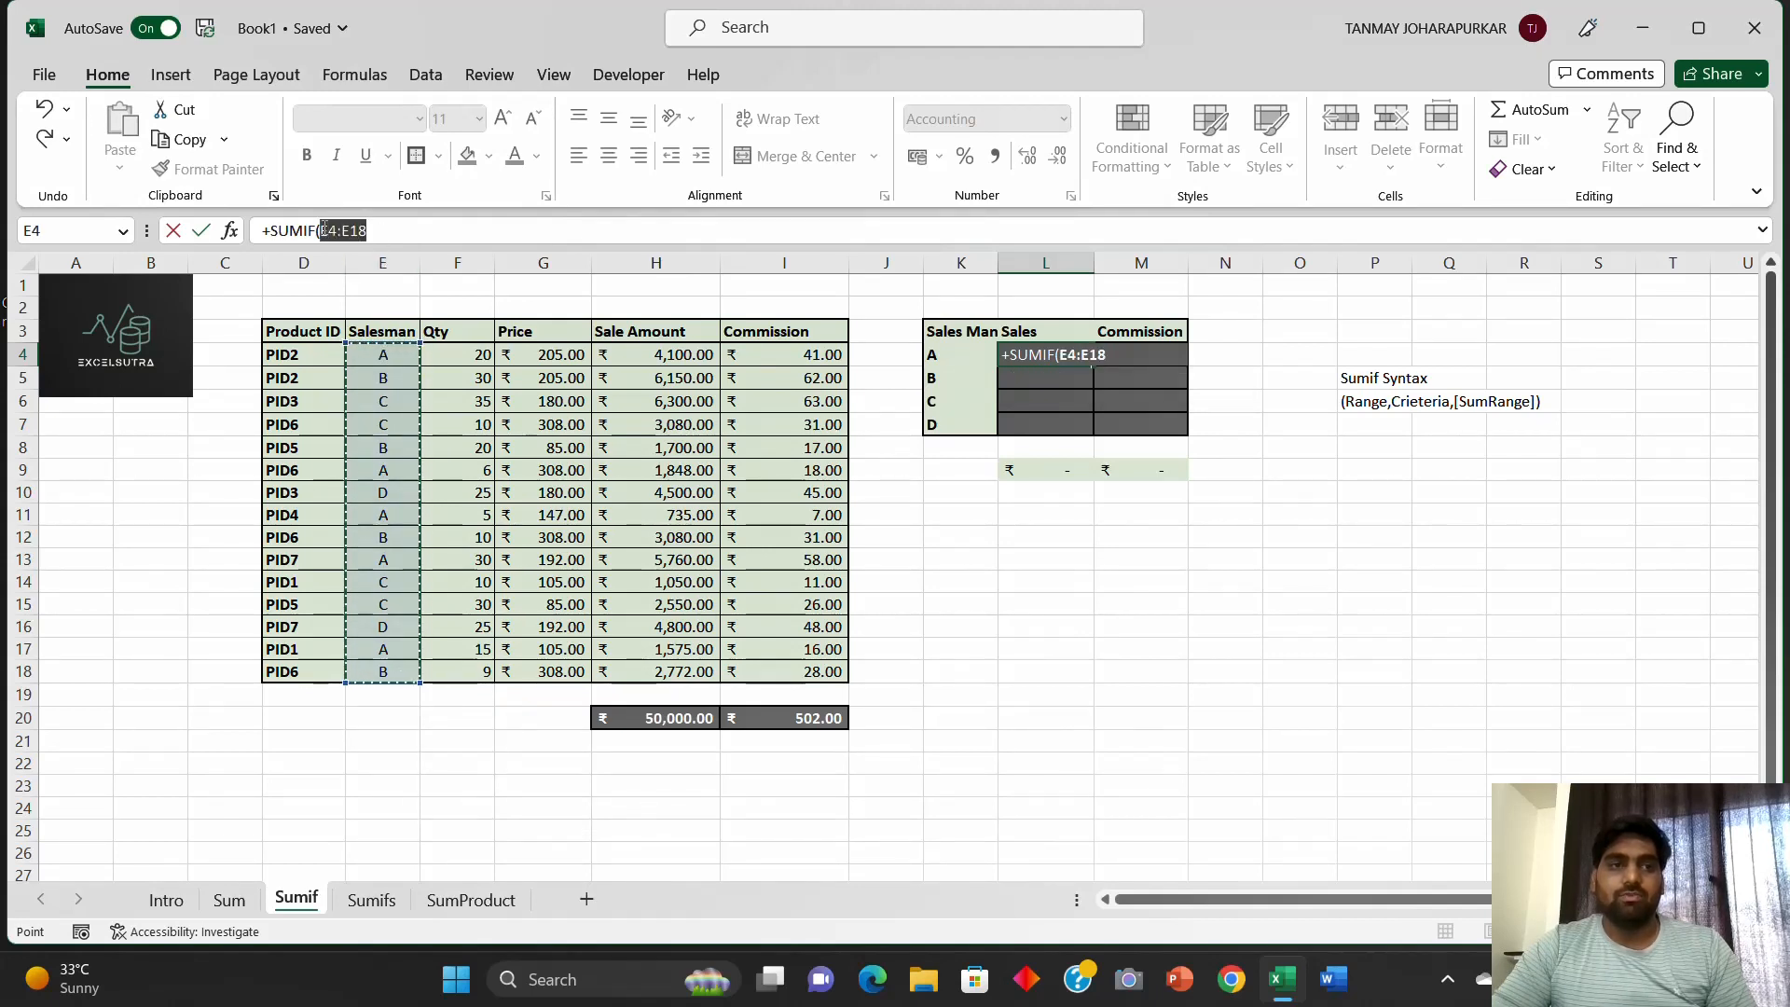
key(F4)
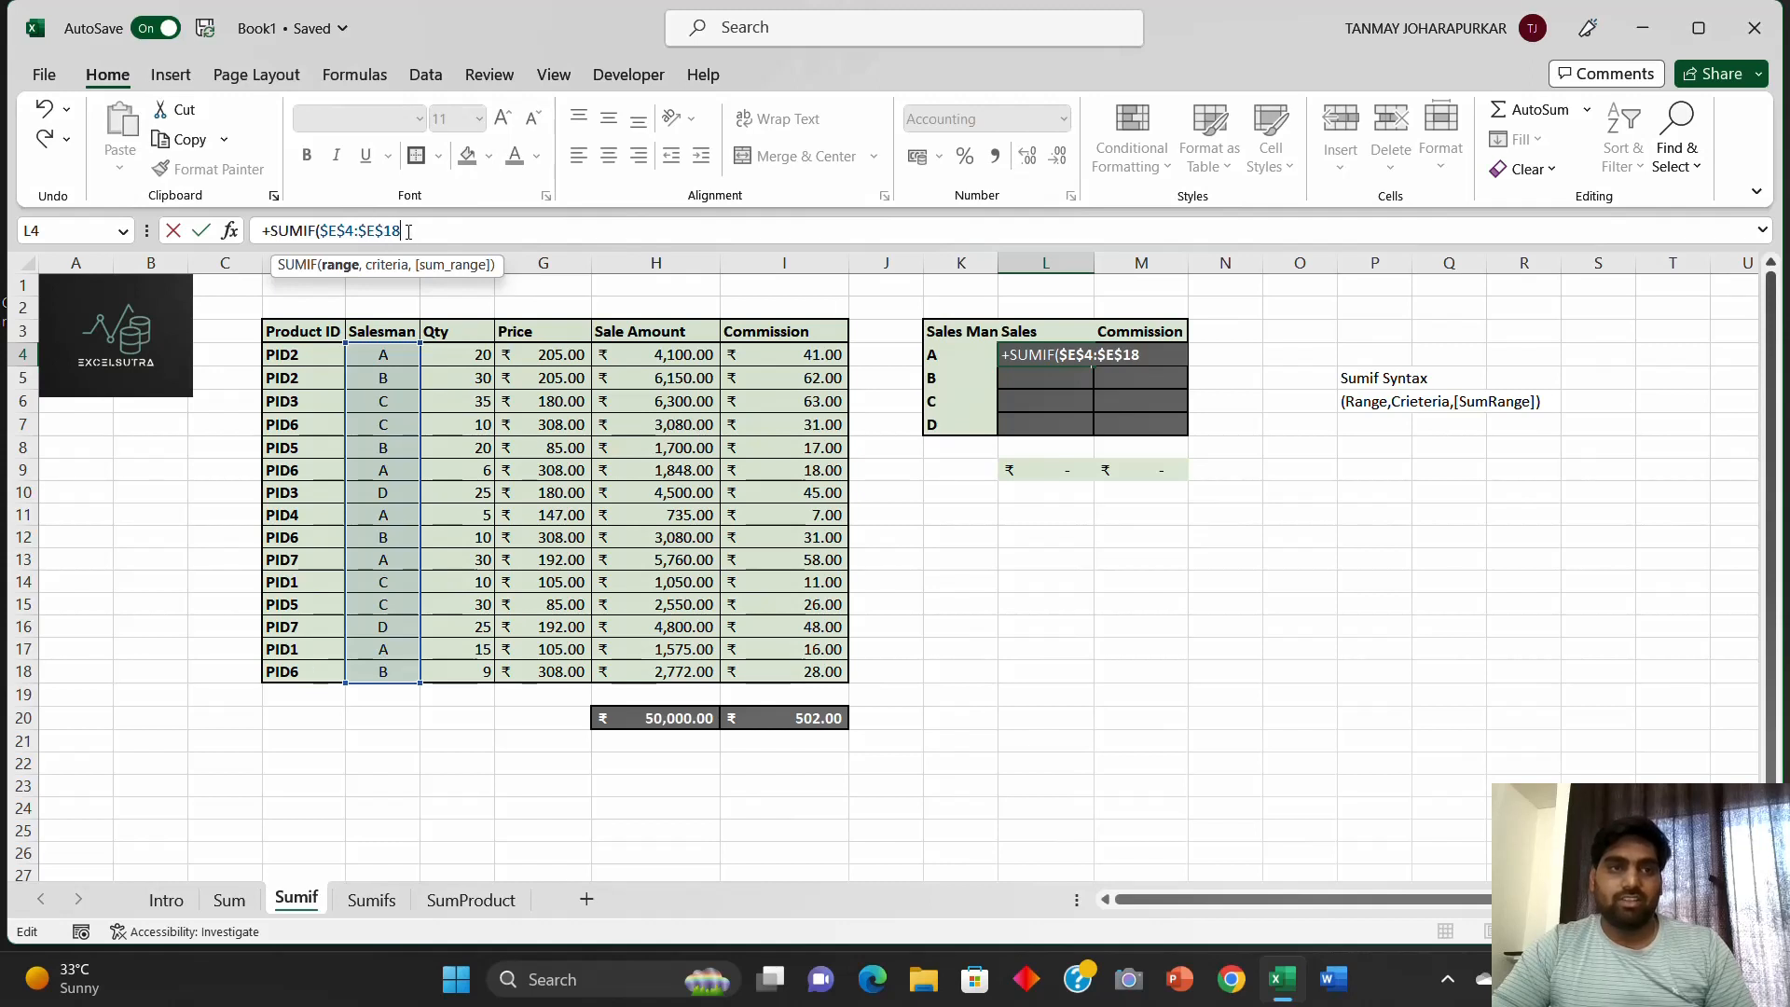
text(,)
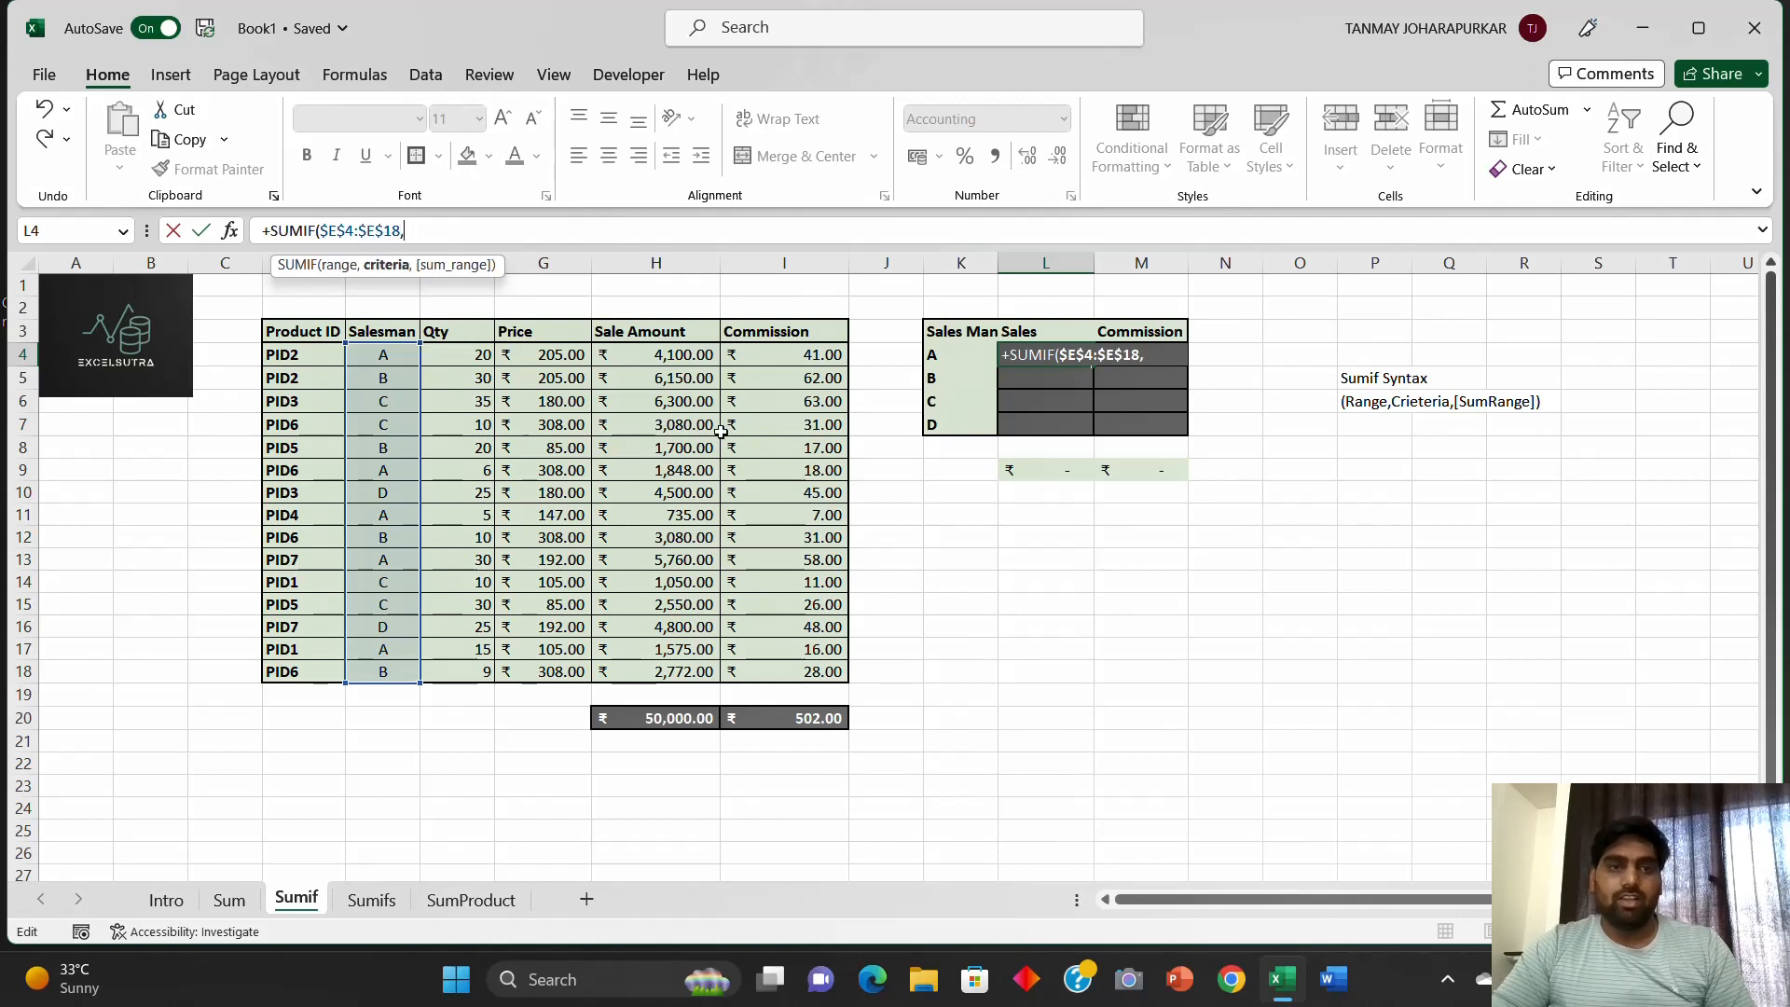
click(957, 356)
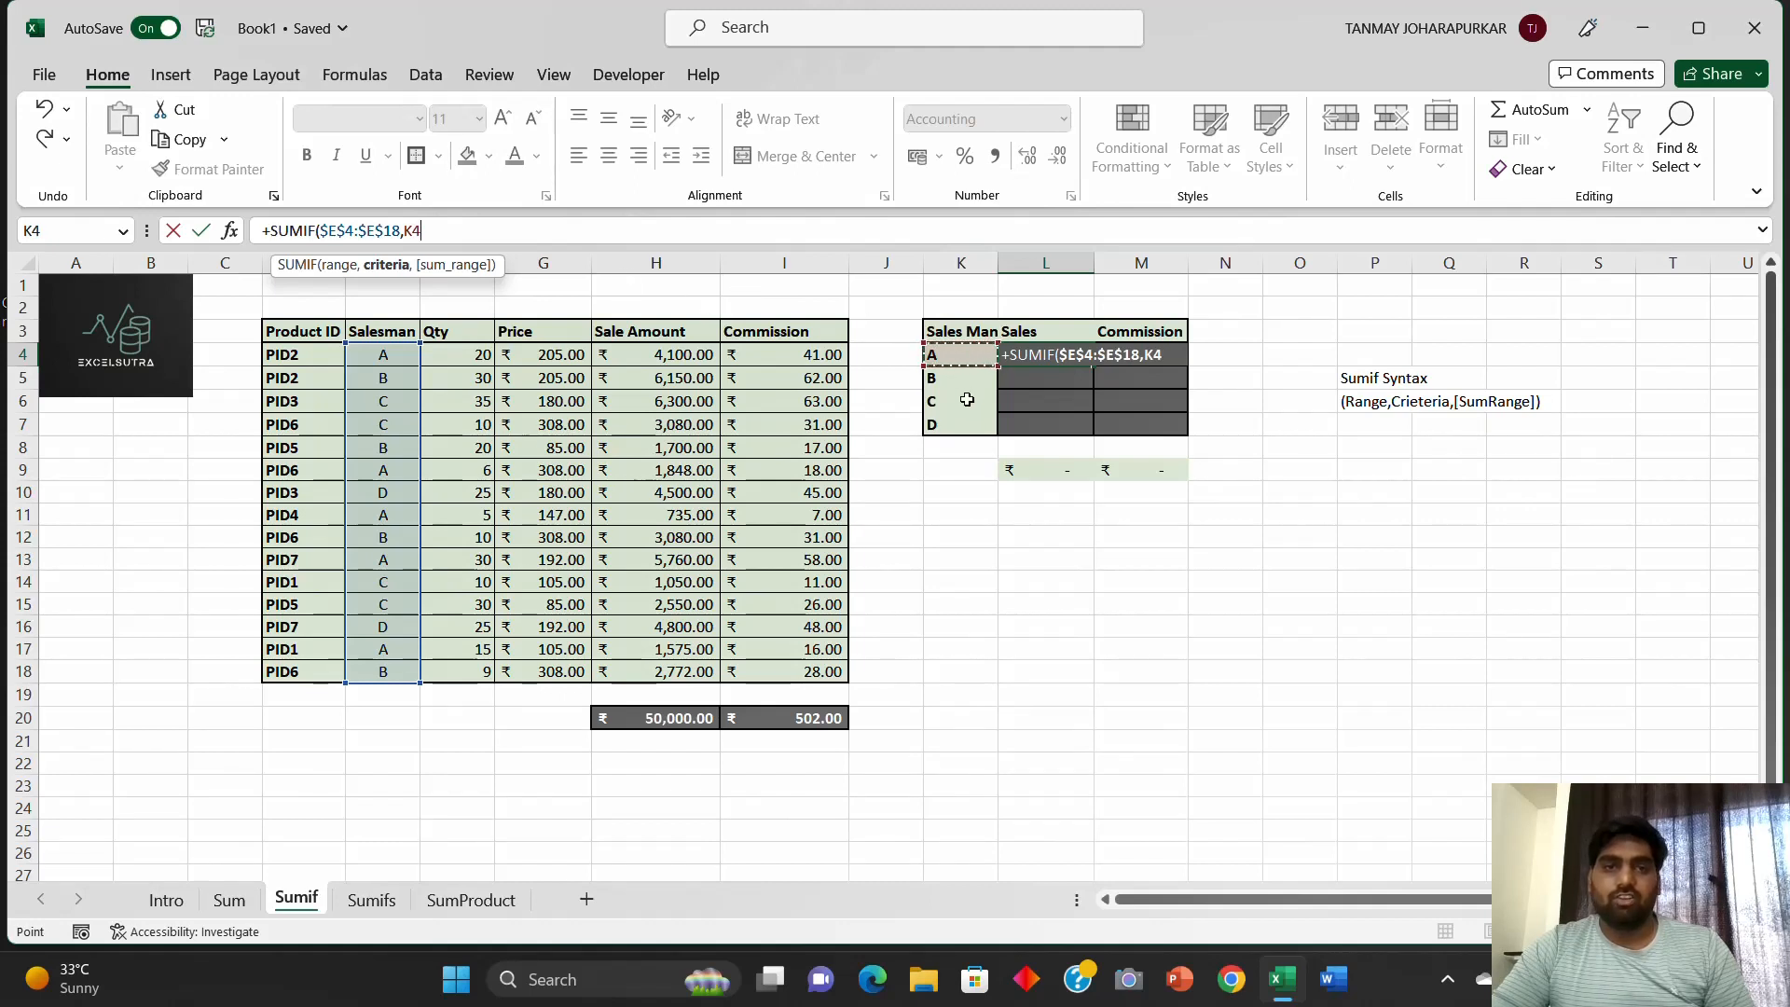
click(437, 230)
text(,)
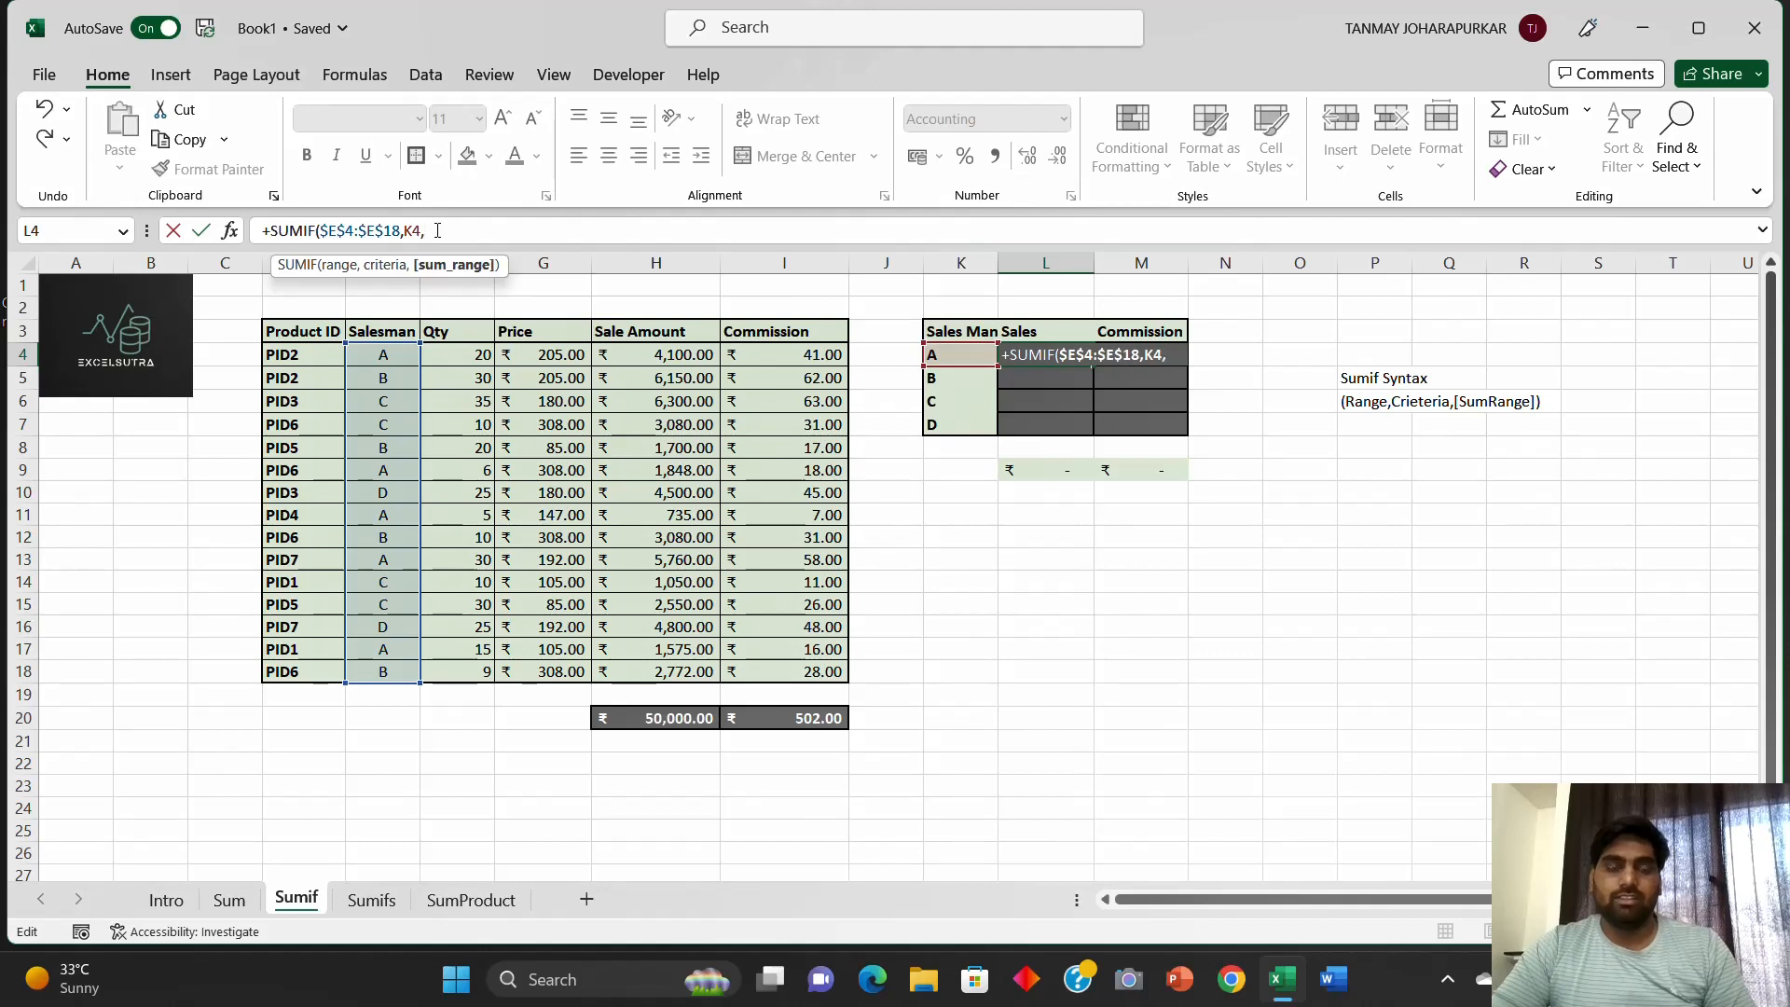
Step: Complete the L4 SUMIF formula with the absolute Sale Amount range $H$4:$H$18 as the sum range, and enter it
drag(672, 354, 677, 671)
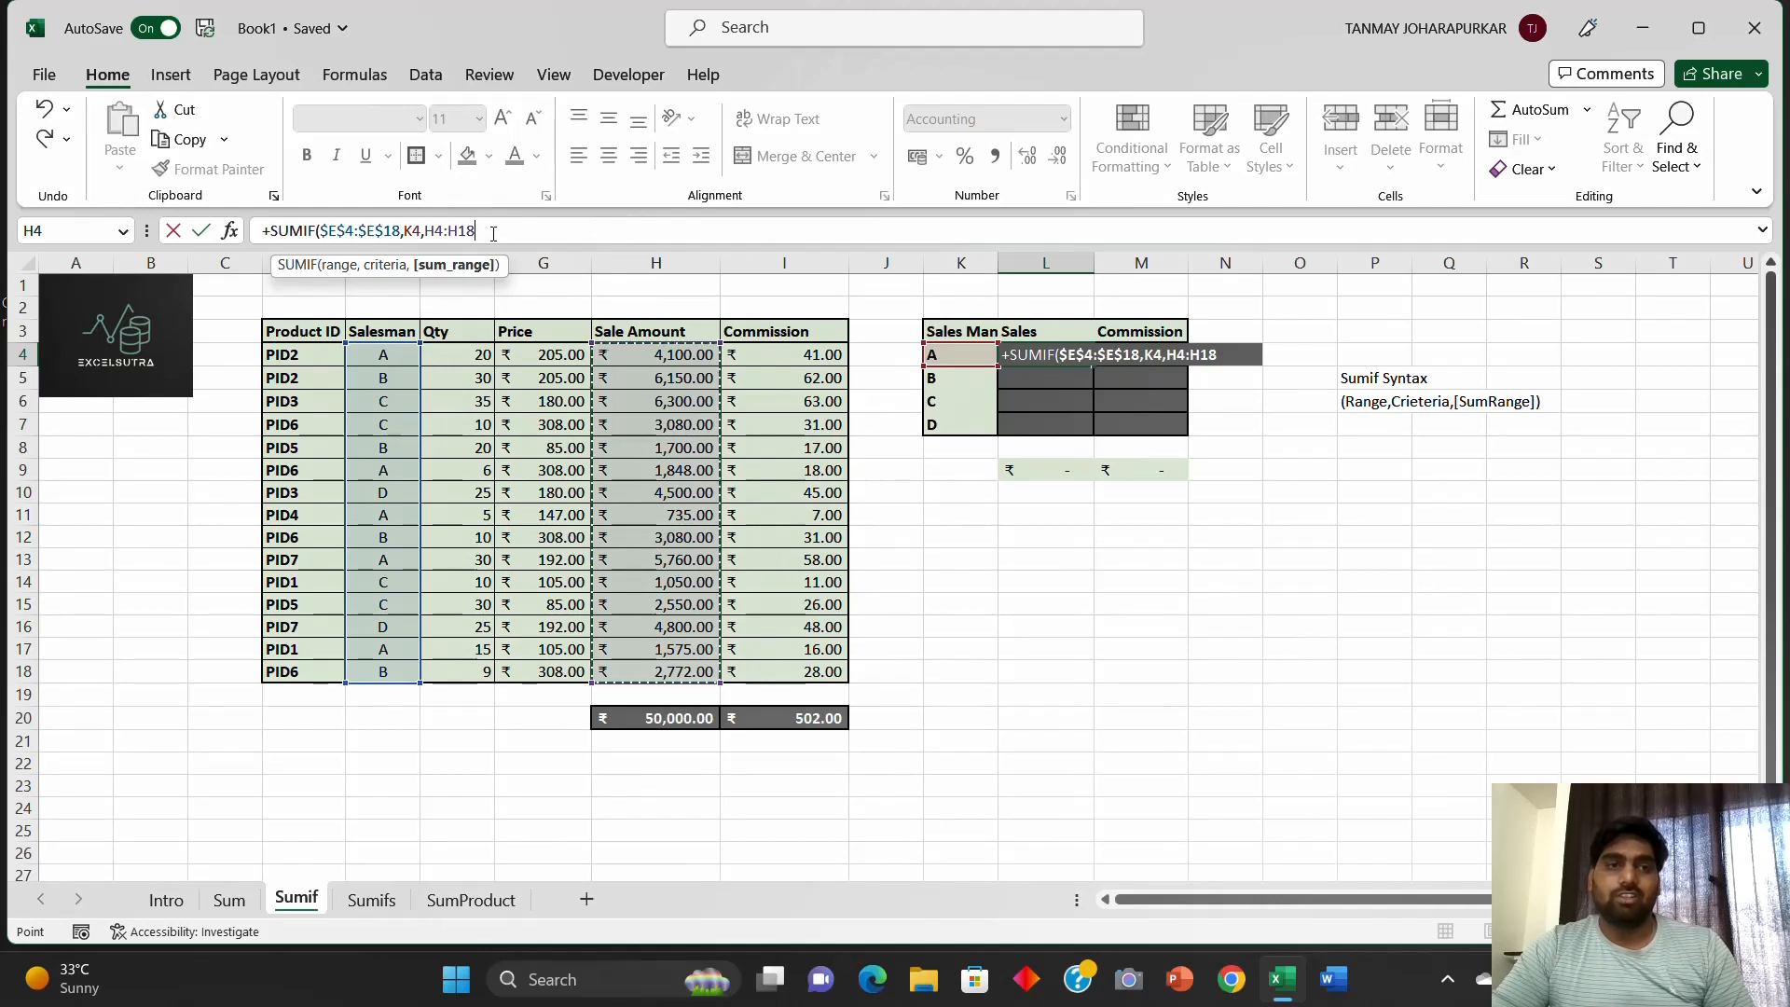
mouse_move(475, 230)
mouse_down()
mouse_move(423, 230)
mouse_move(478, 232)
mouse_up()
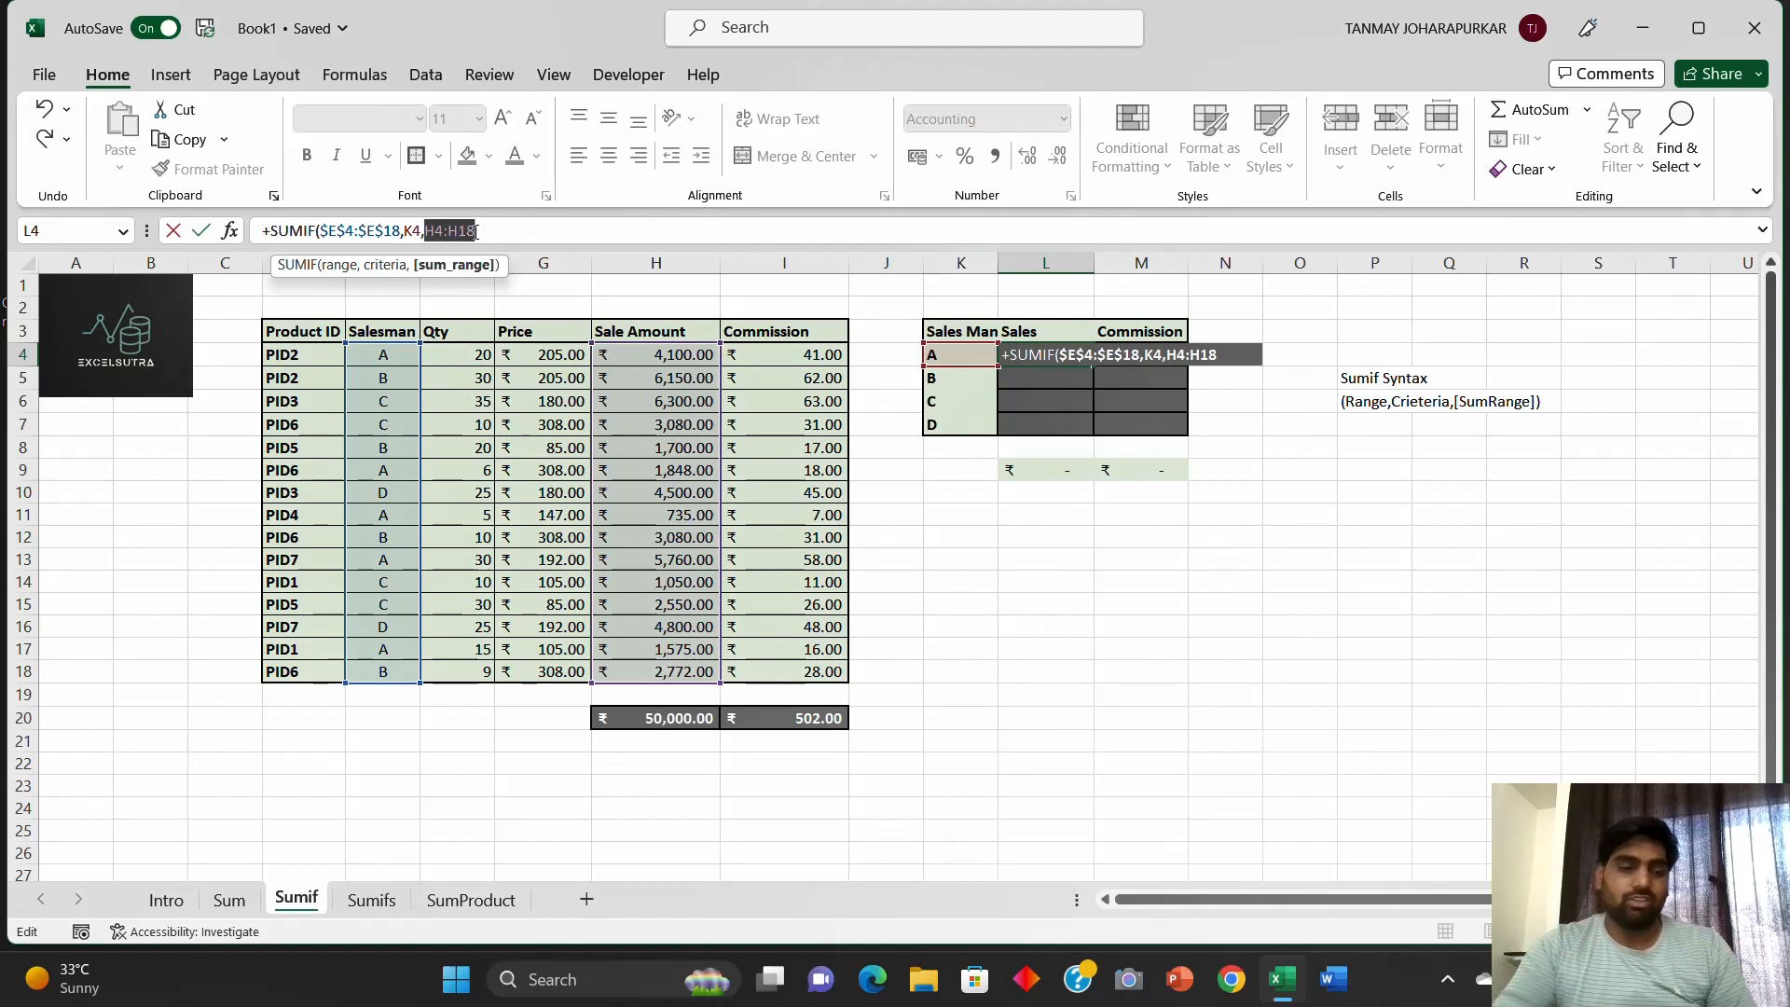
key(F4)
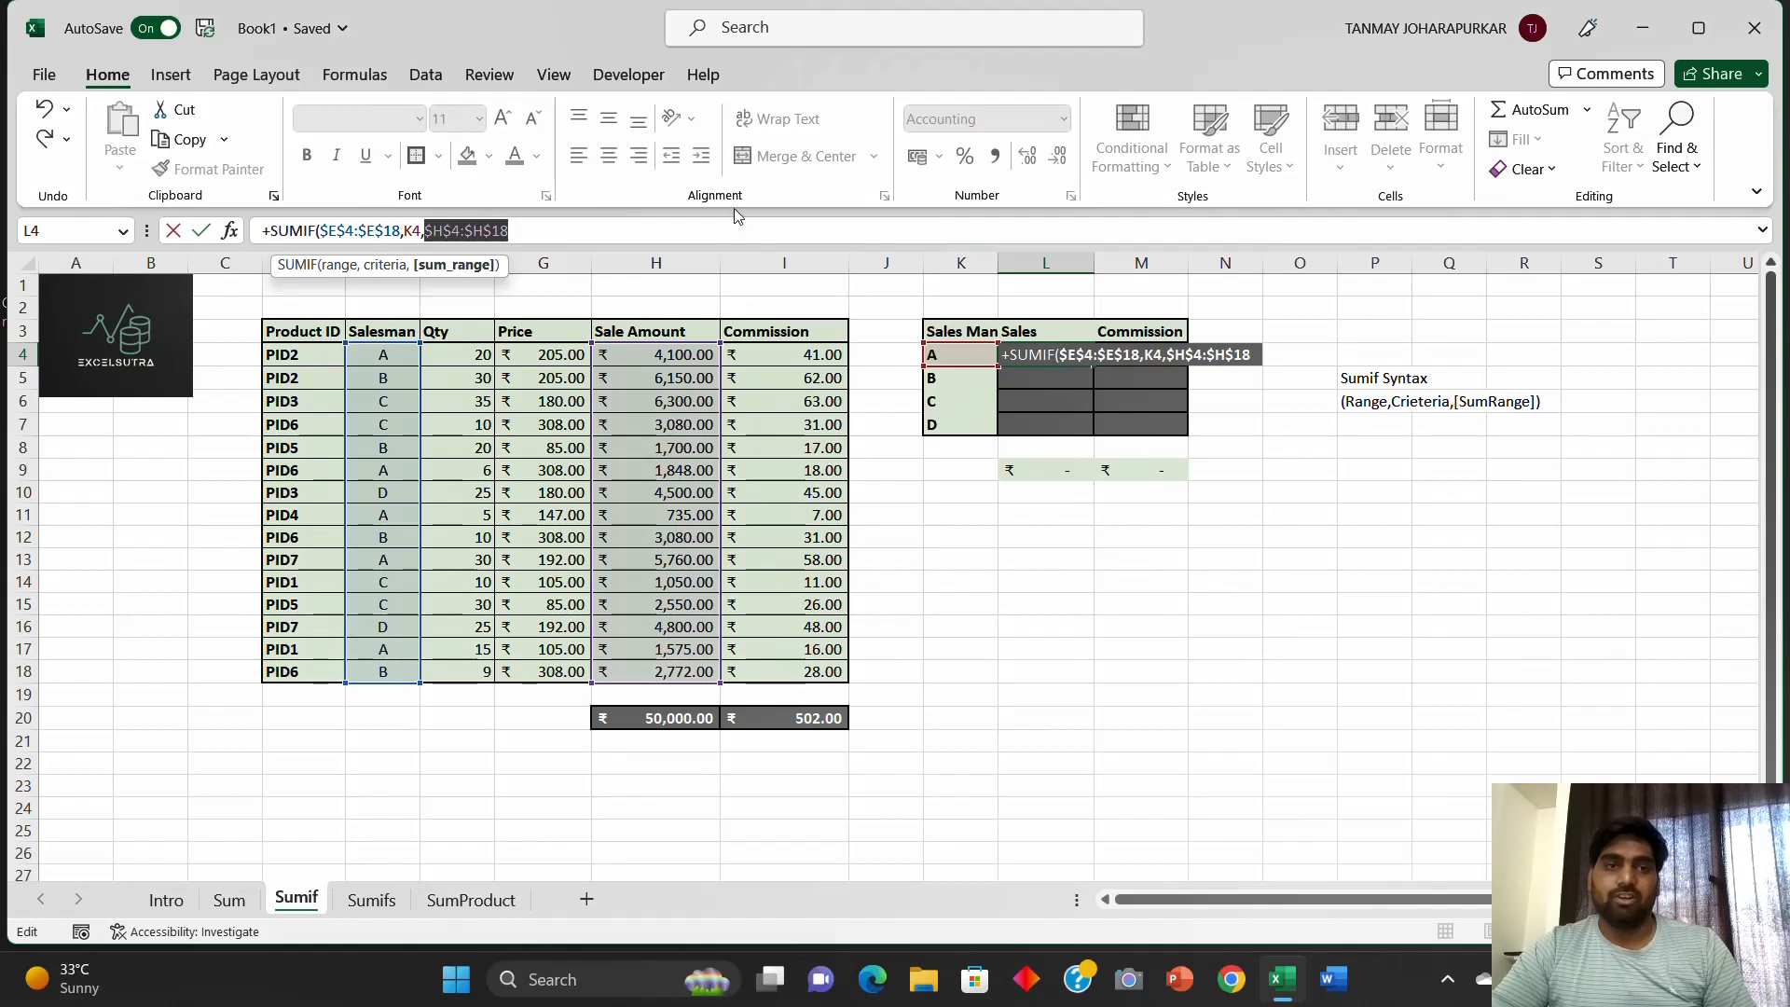
click(525, 232)
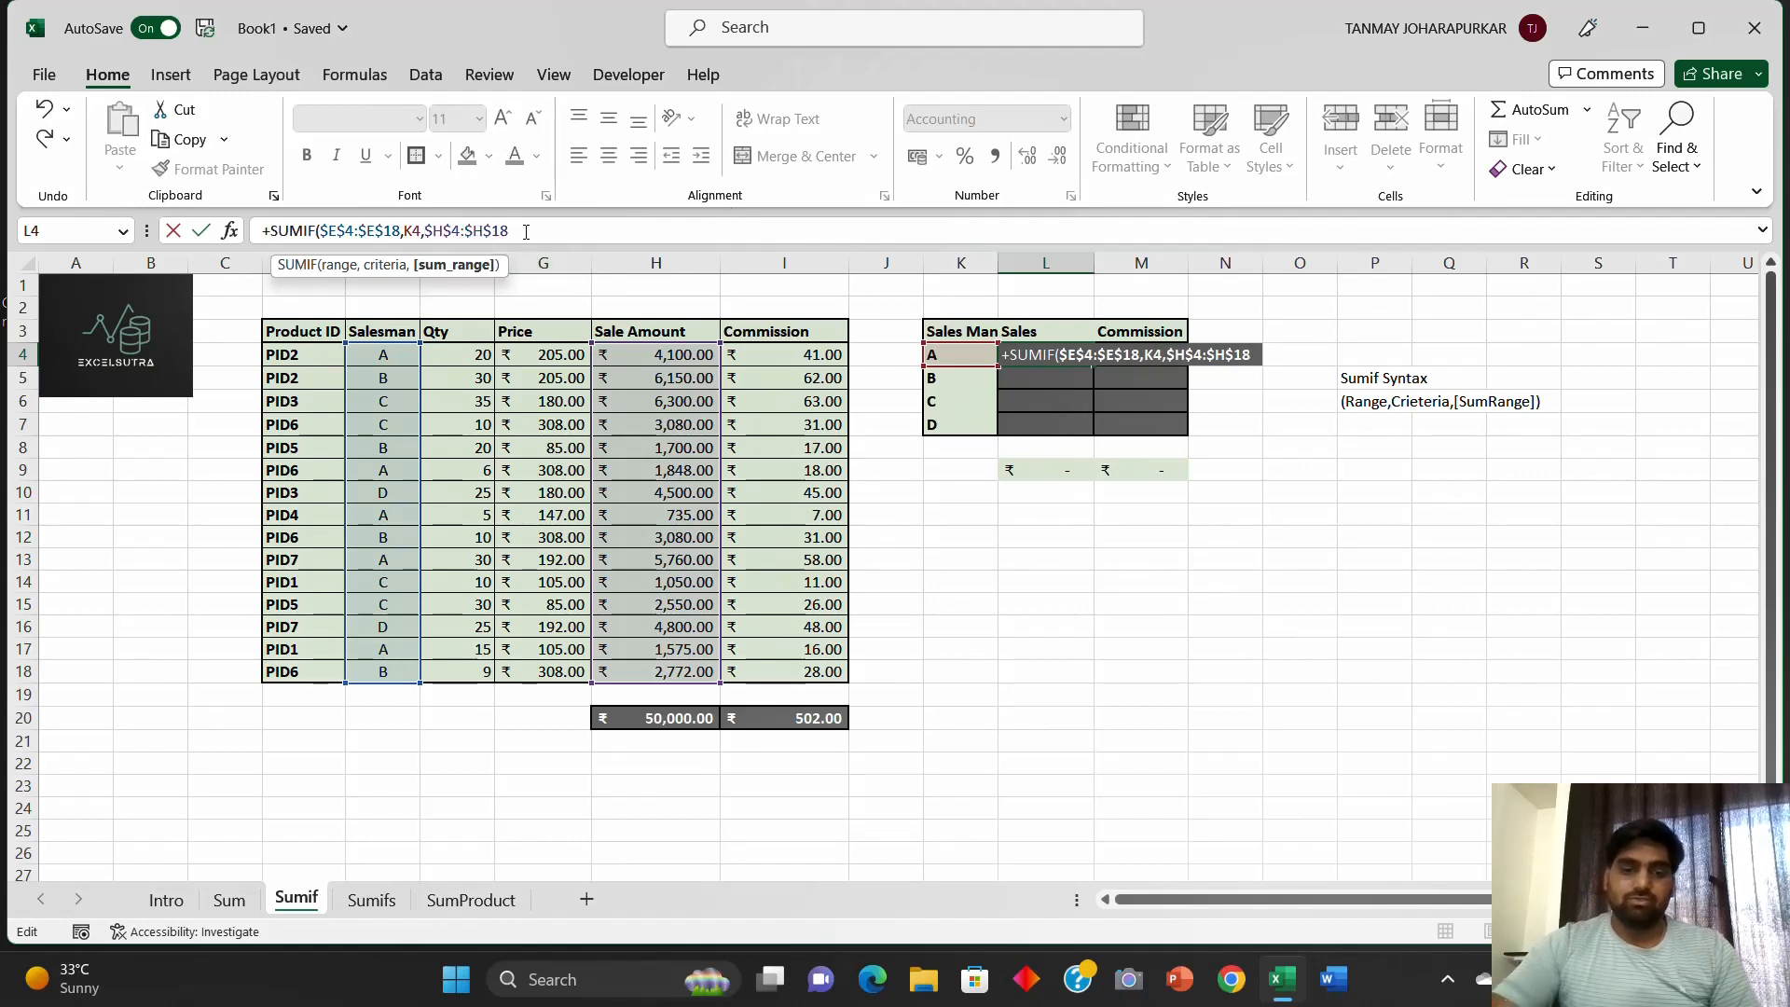
text())
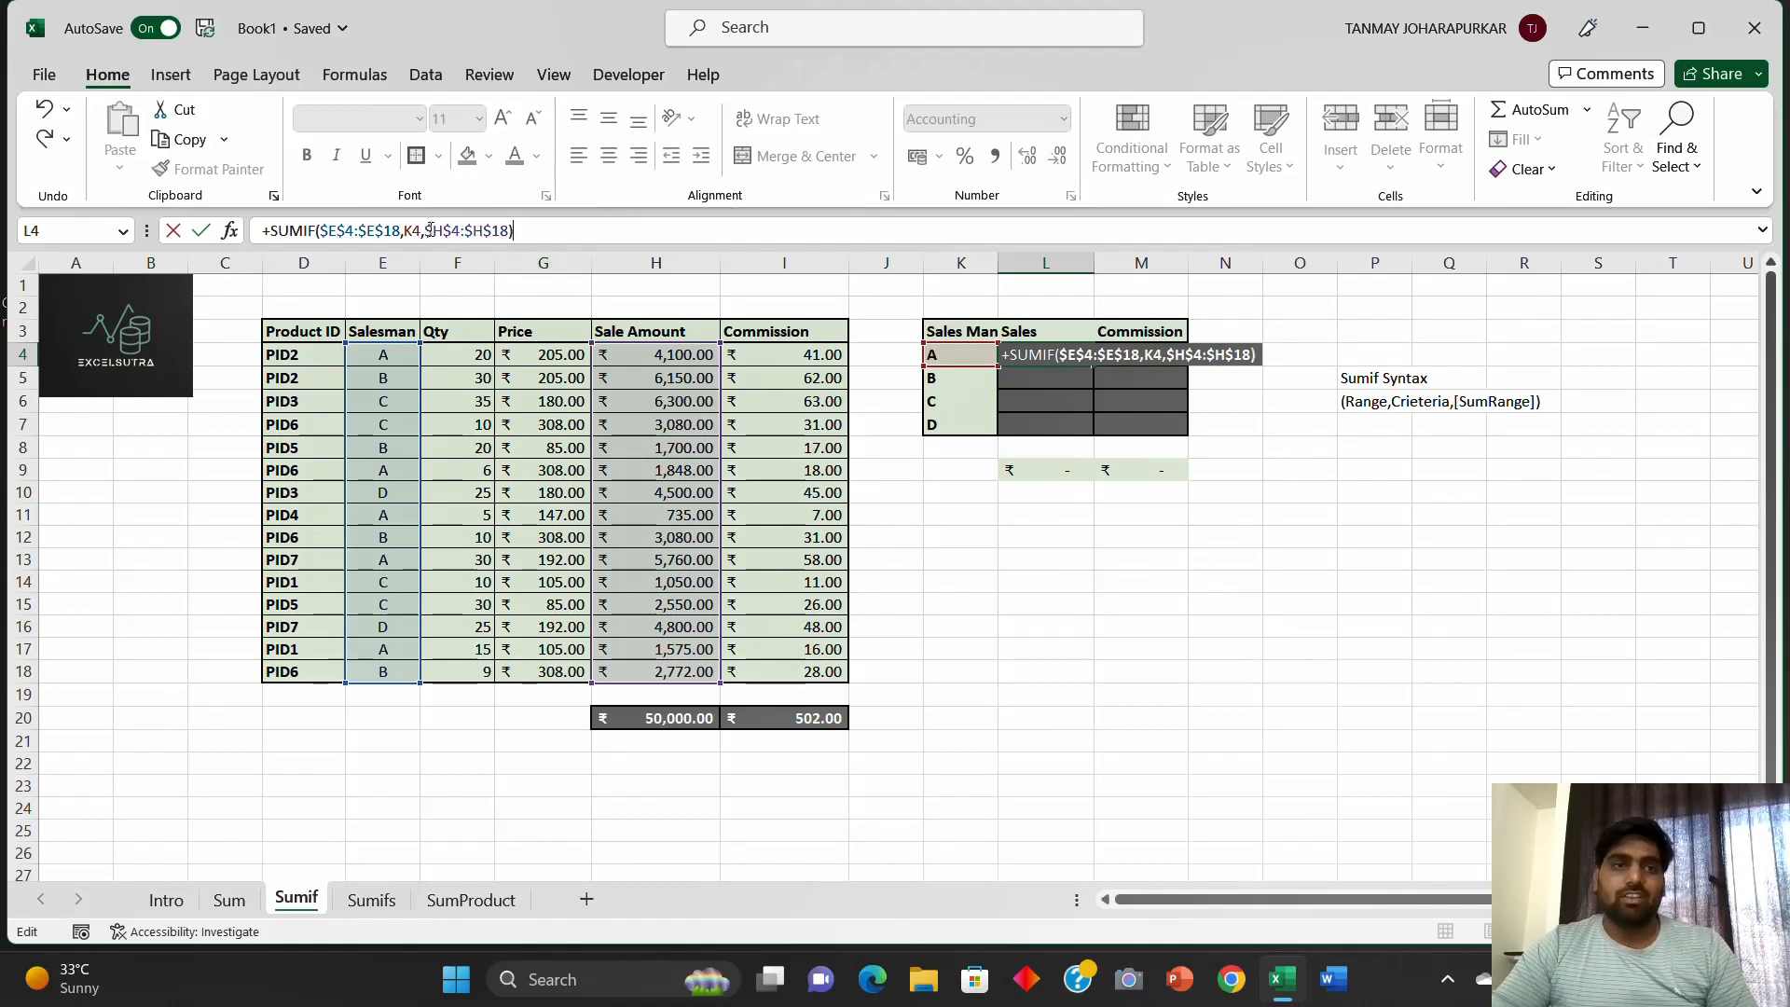
mouse_move(431, 230)
mouse_down()
mouse_move(509, 230)
mouse_move(446, 232)
mouse_up()
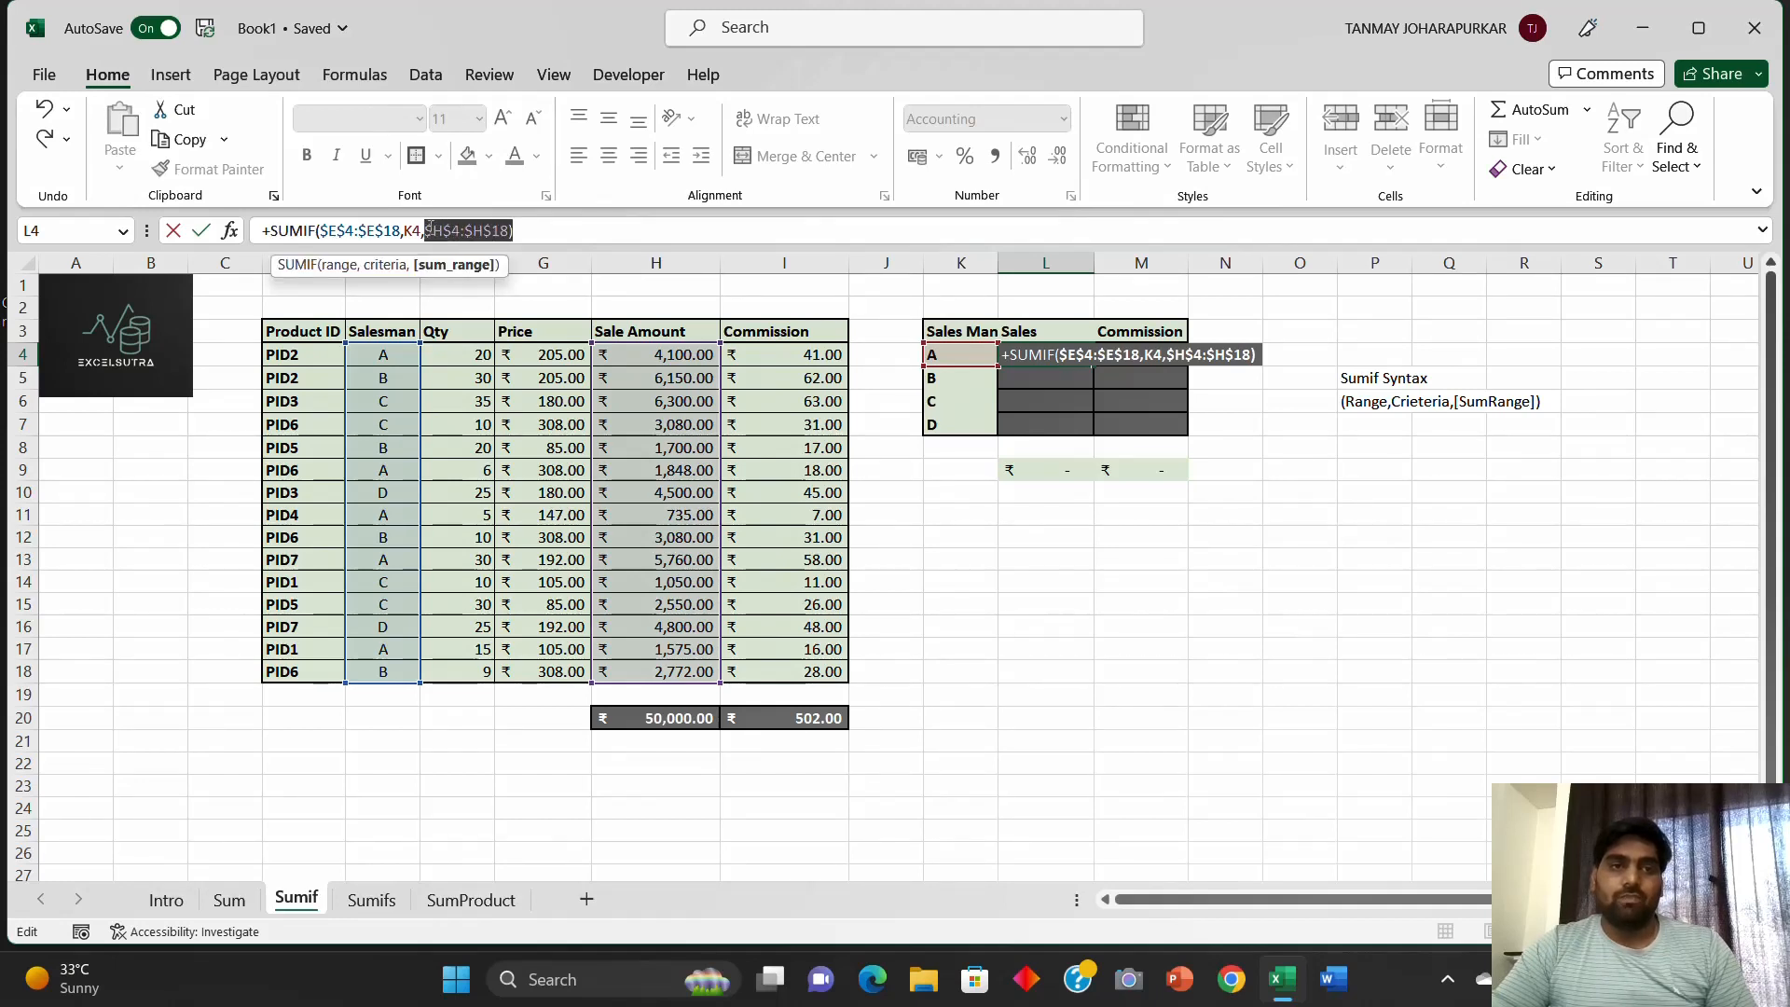
click(432, 231)
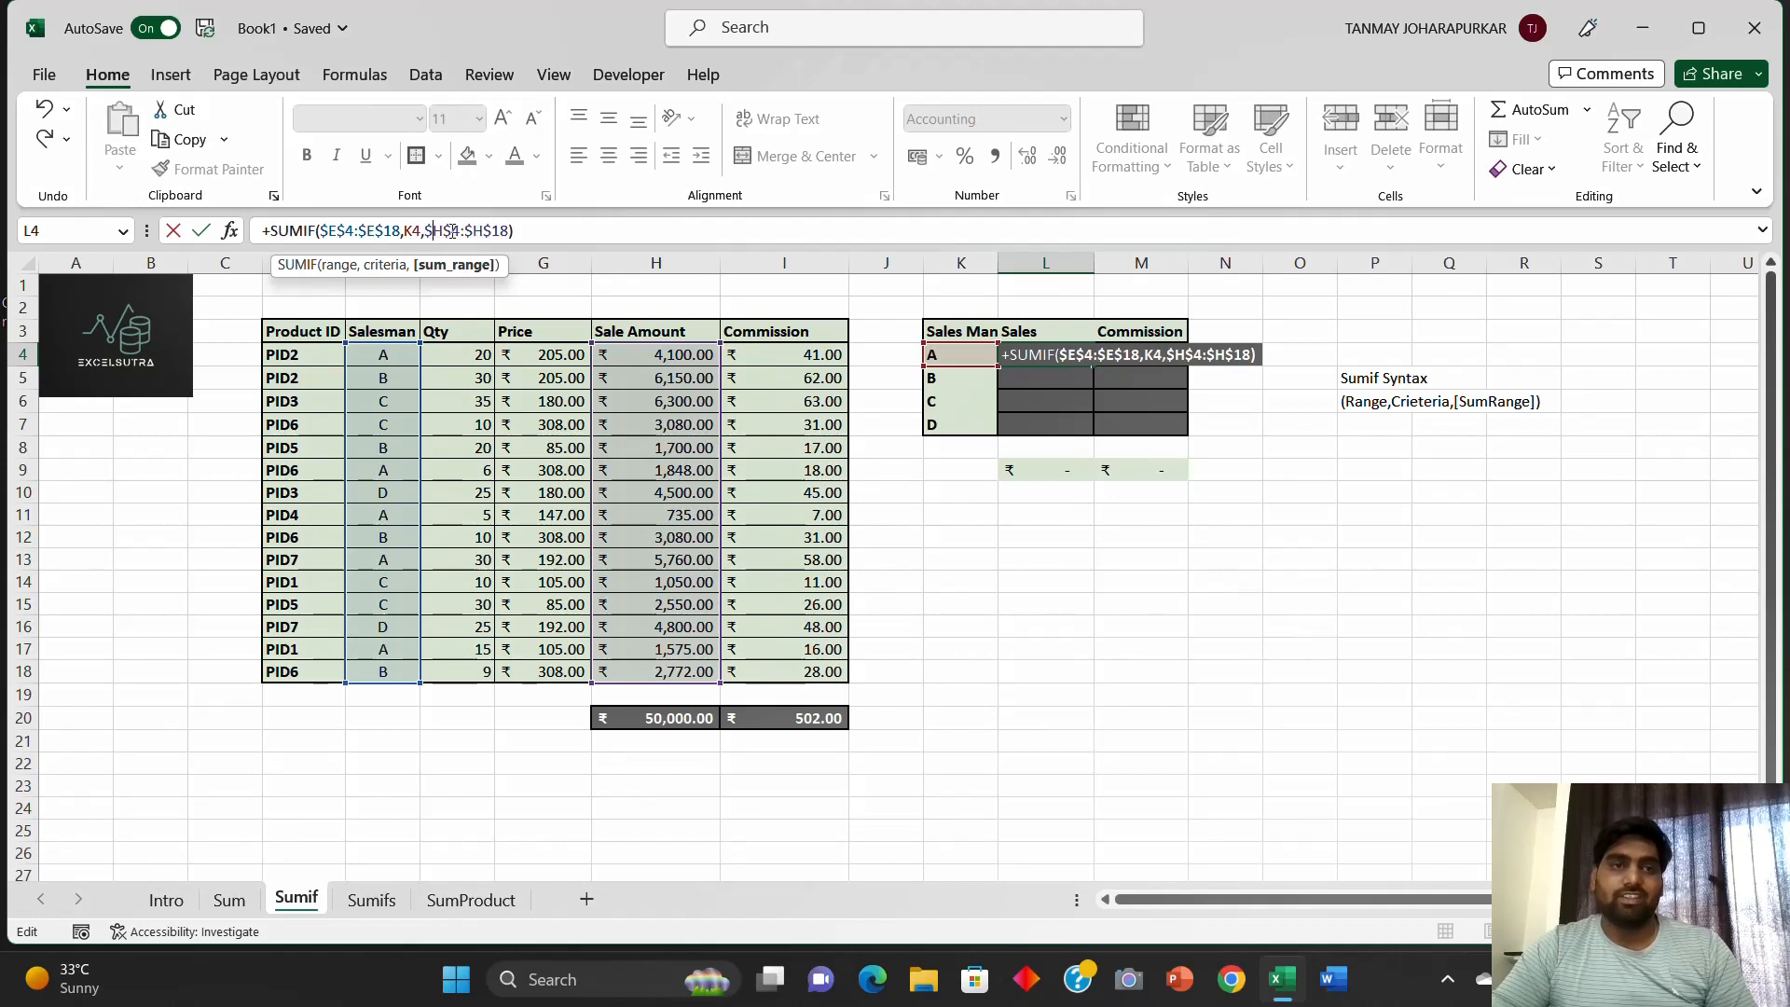
click(527, 232)
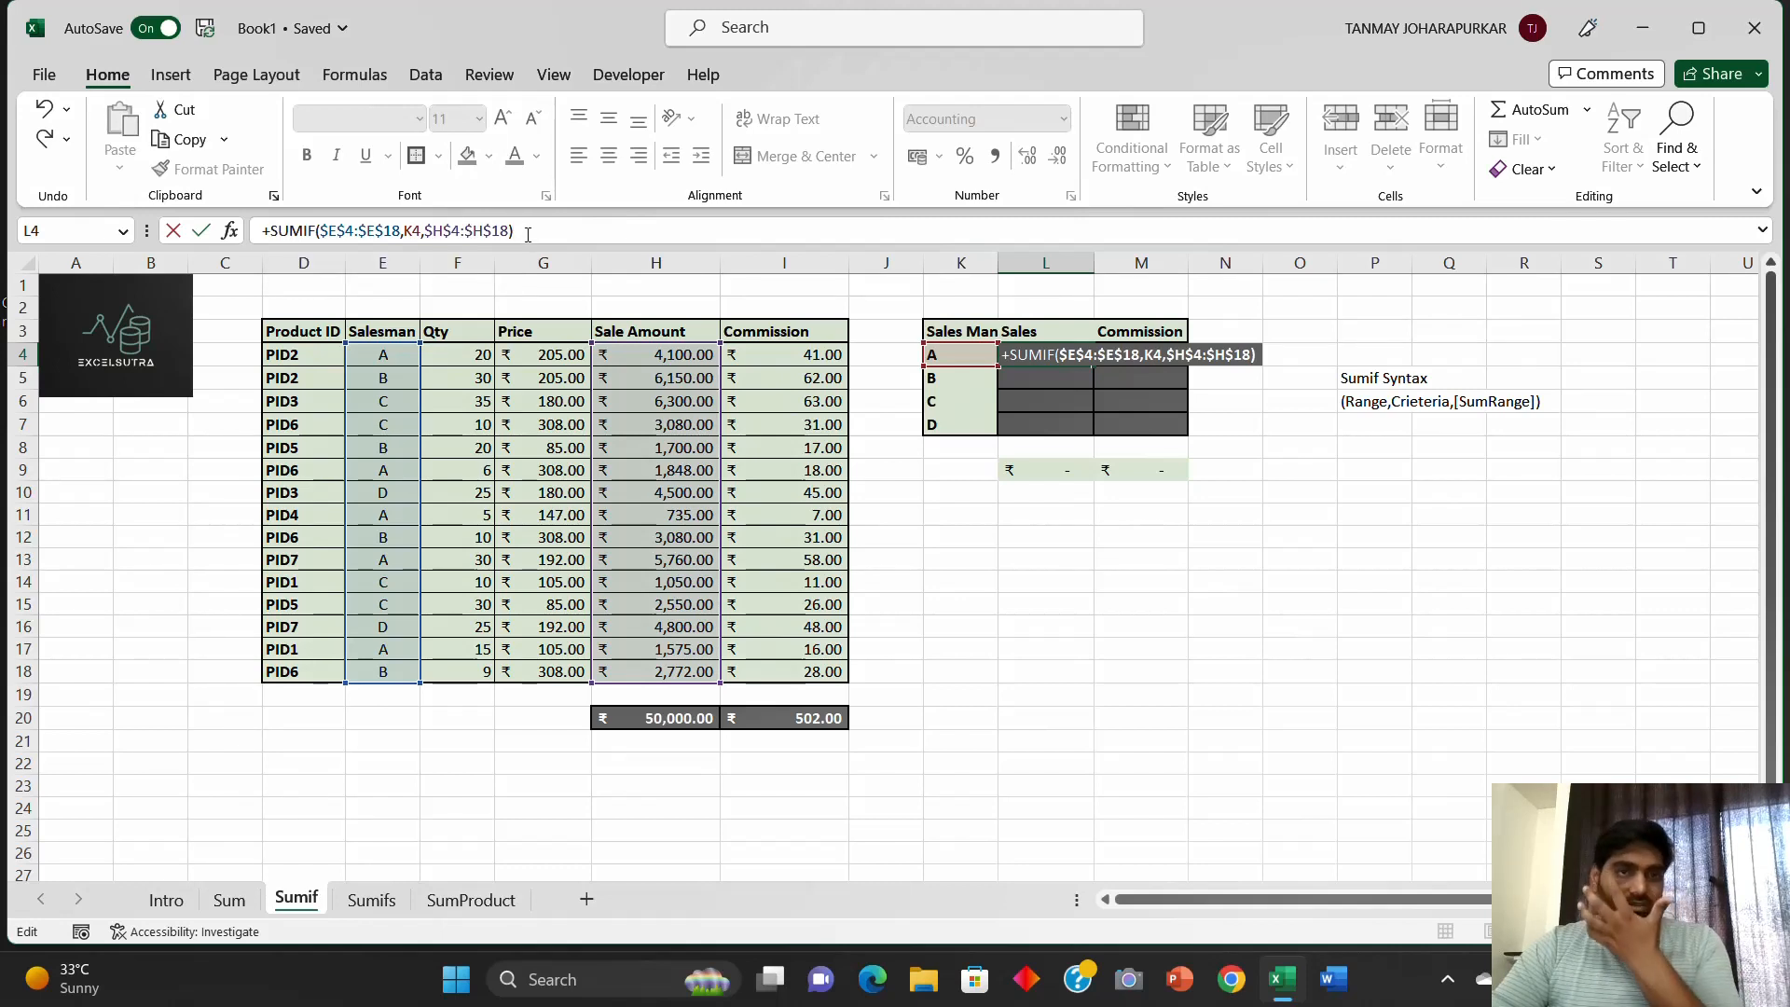
key(ctrl+Return)
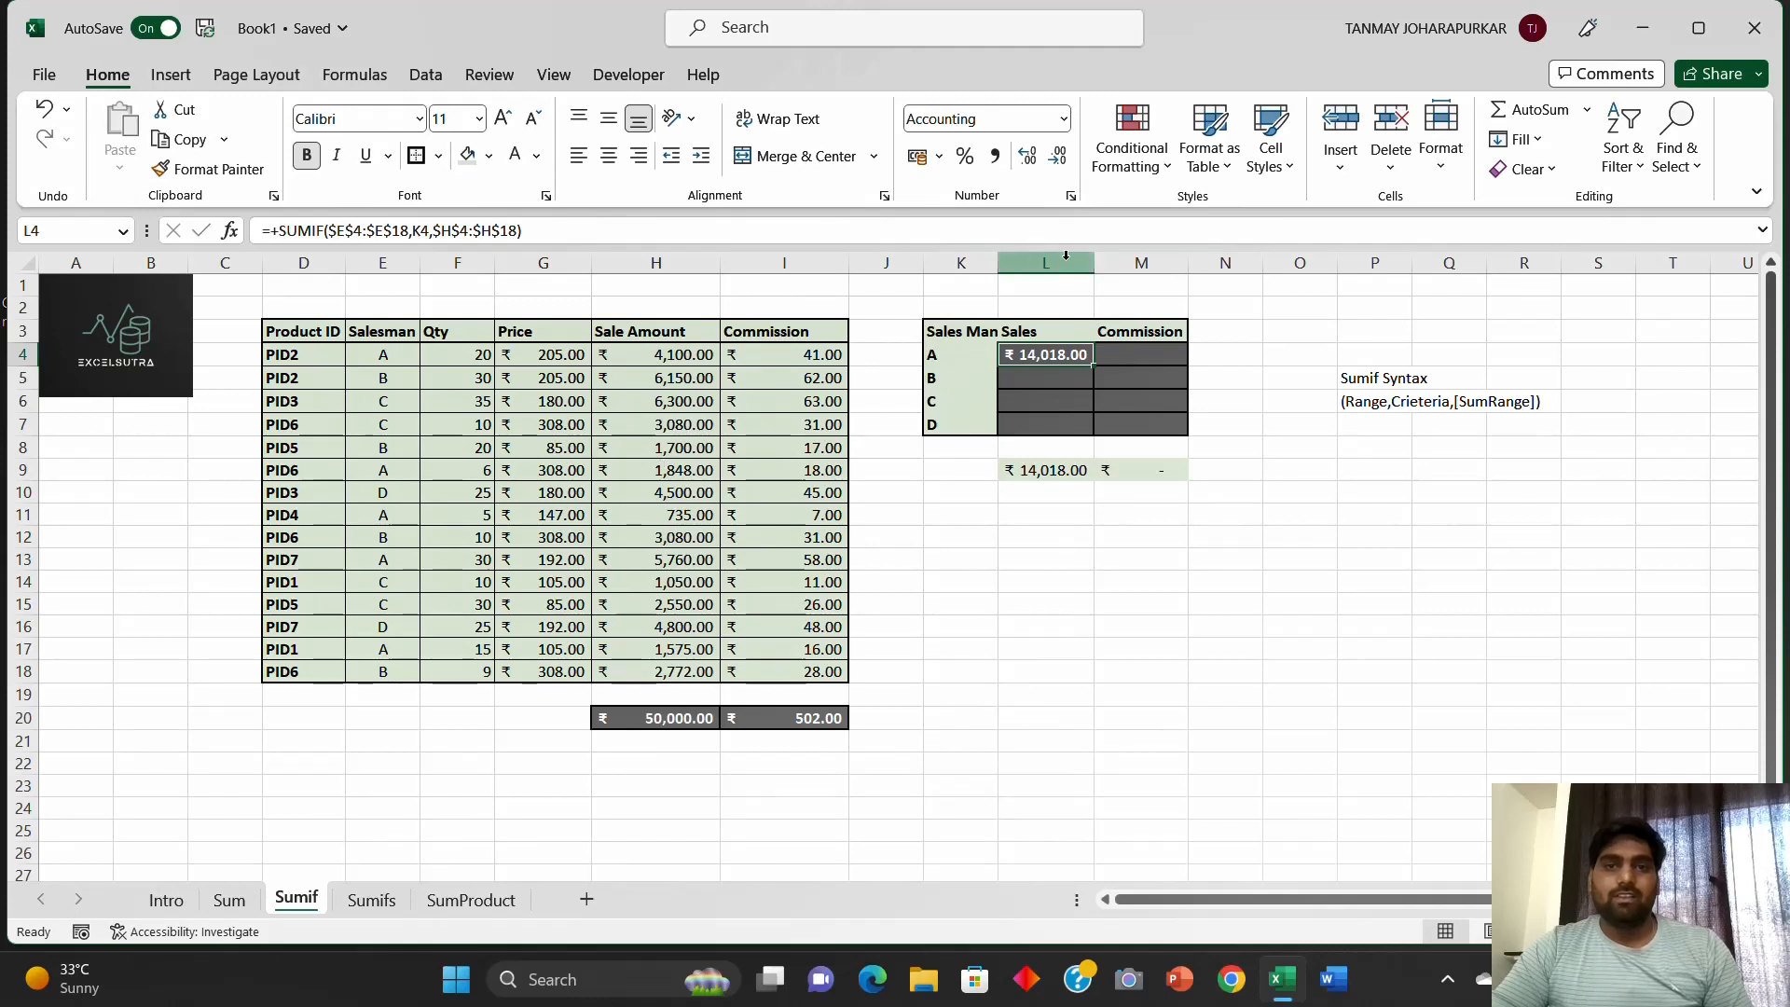
click(953, 352)
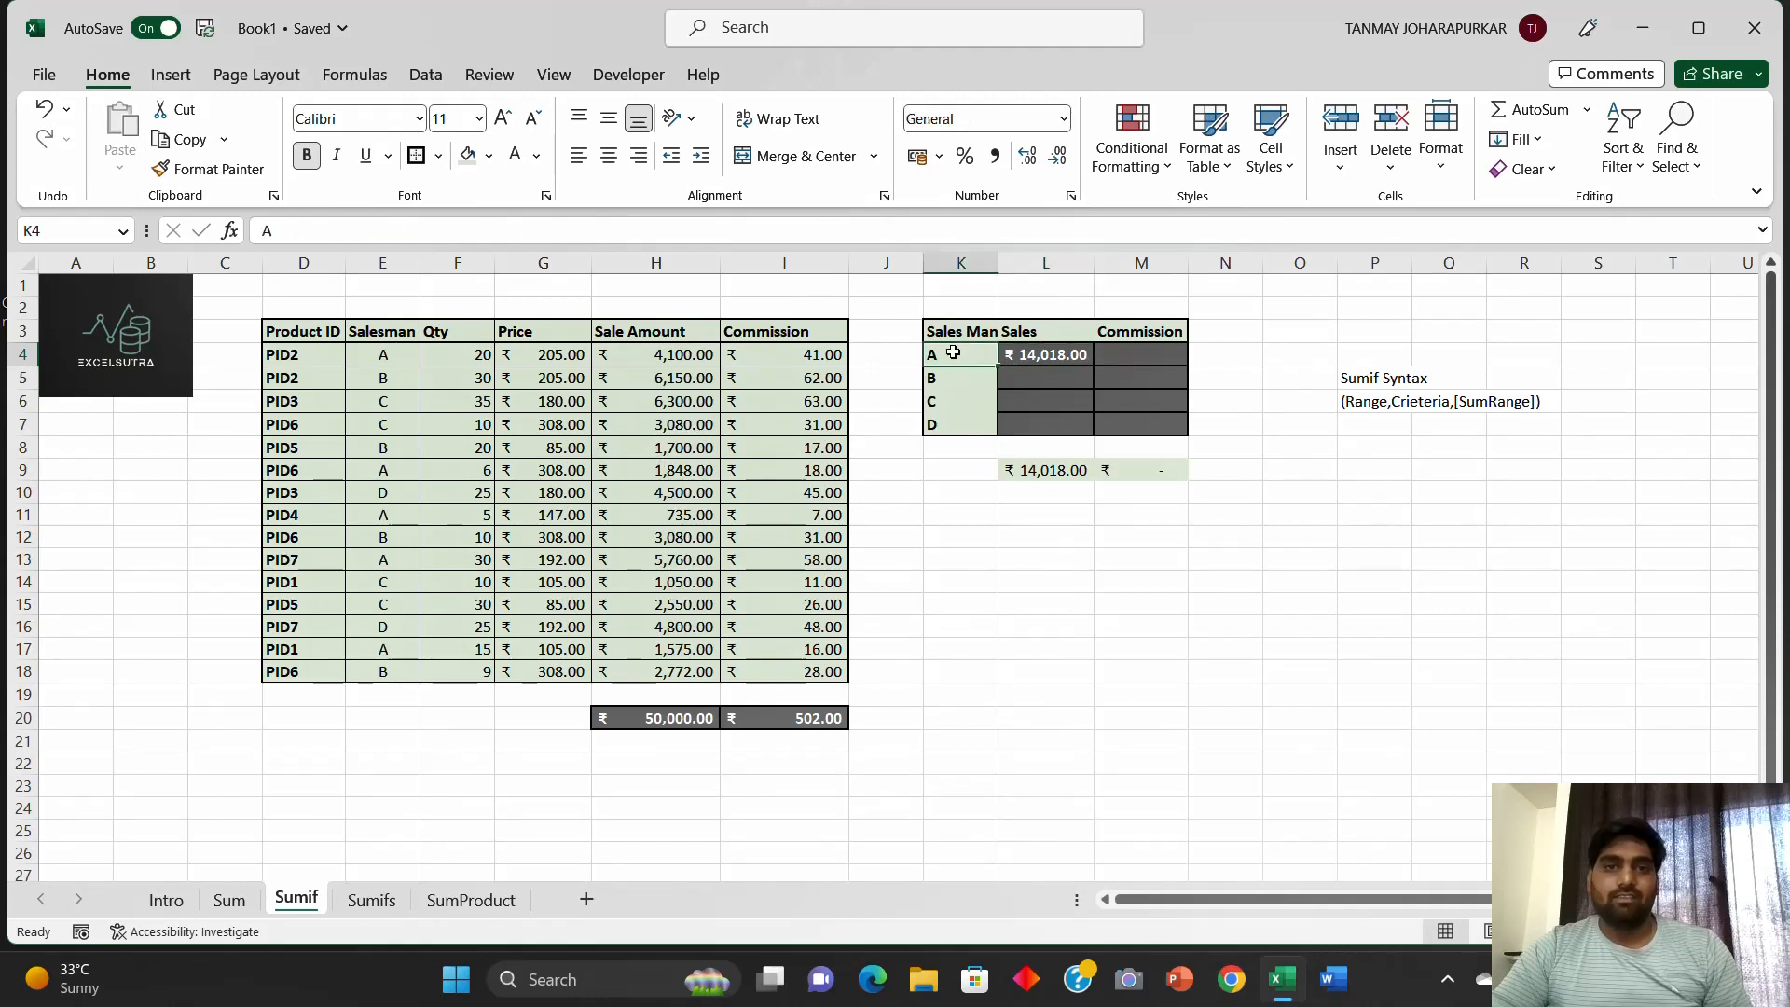
click(1041, 359)
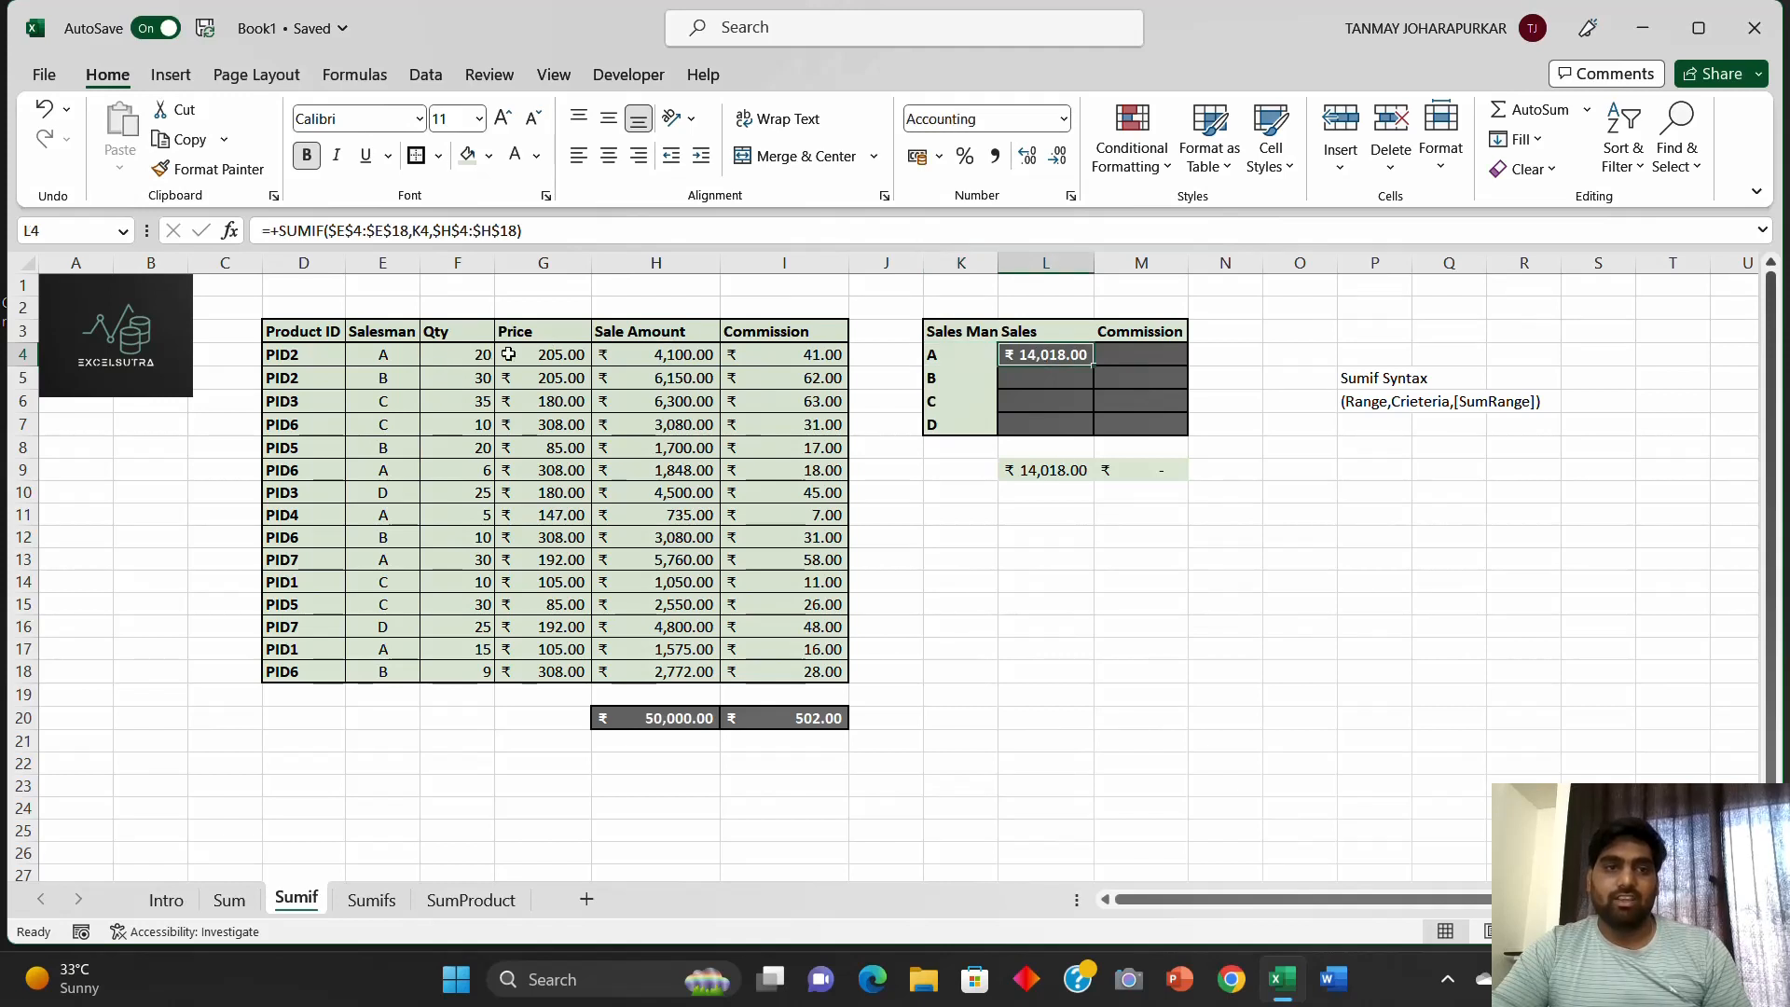
Step: Test the salesman A sales formula by overwriting the Sale Amount in H4 with 5100, and undo the change
click(448, 355)
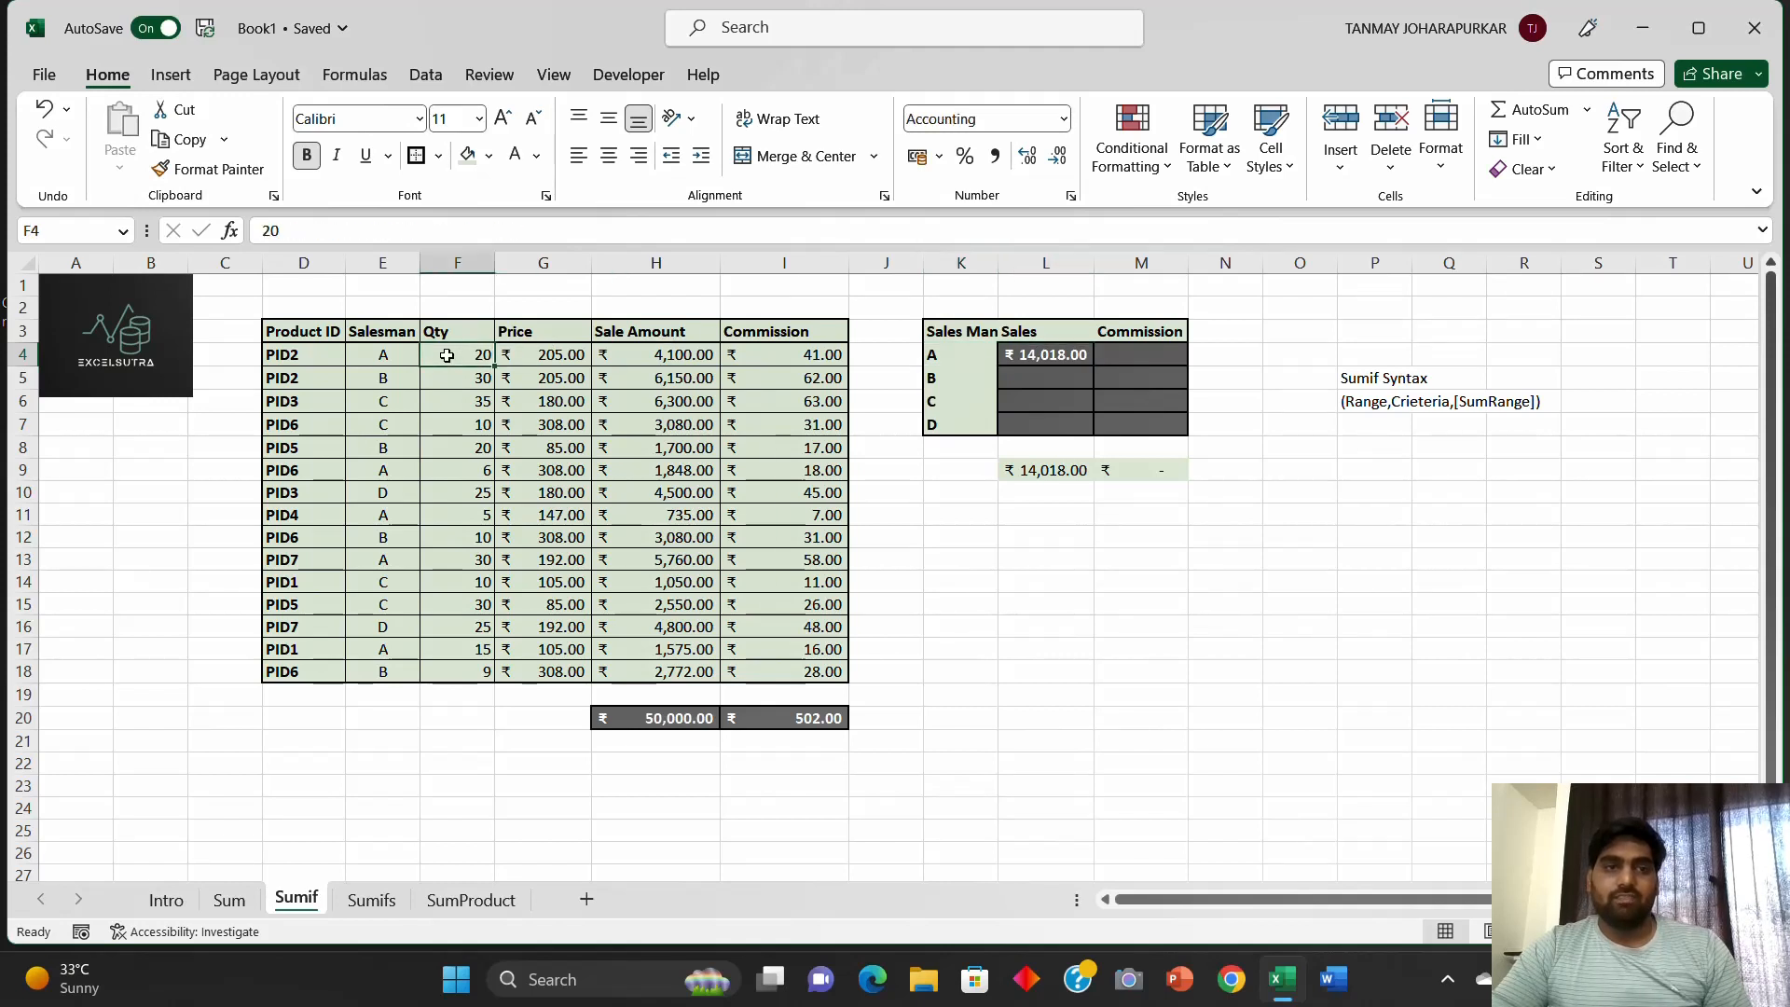
click(544, 352)
click(700, 352)
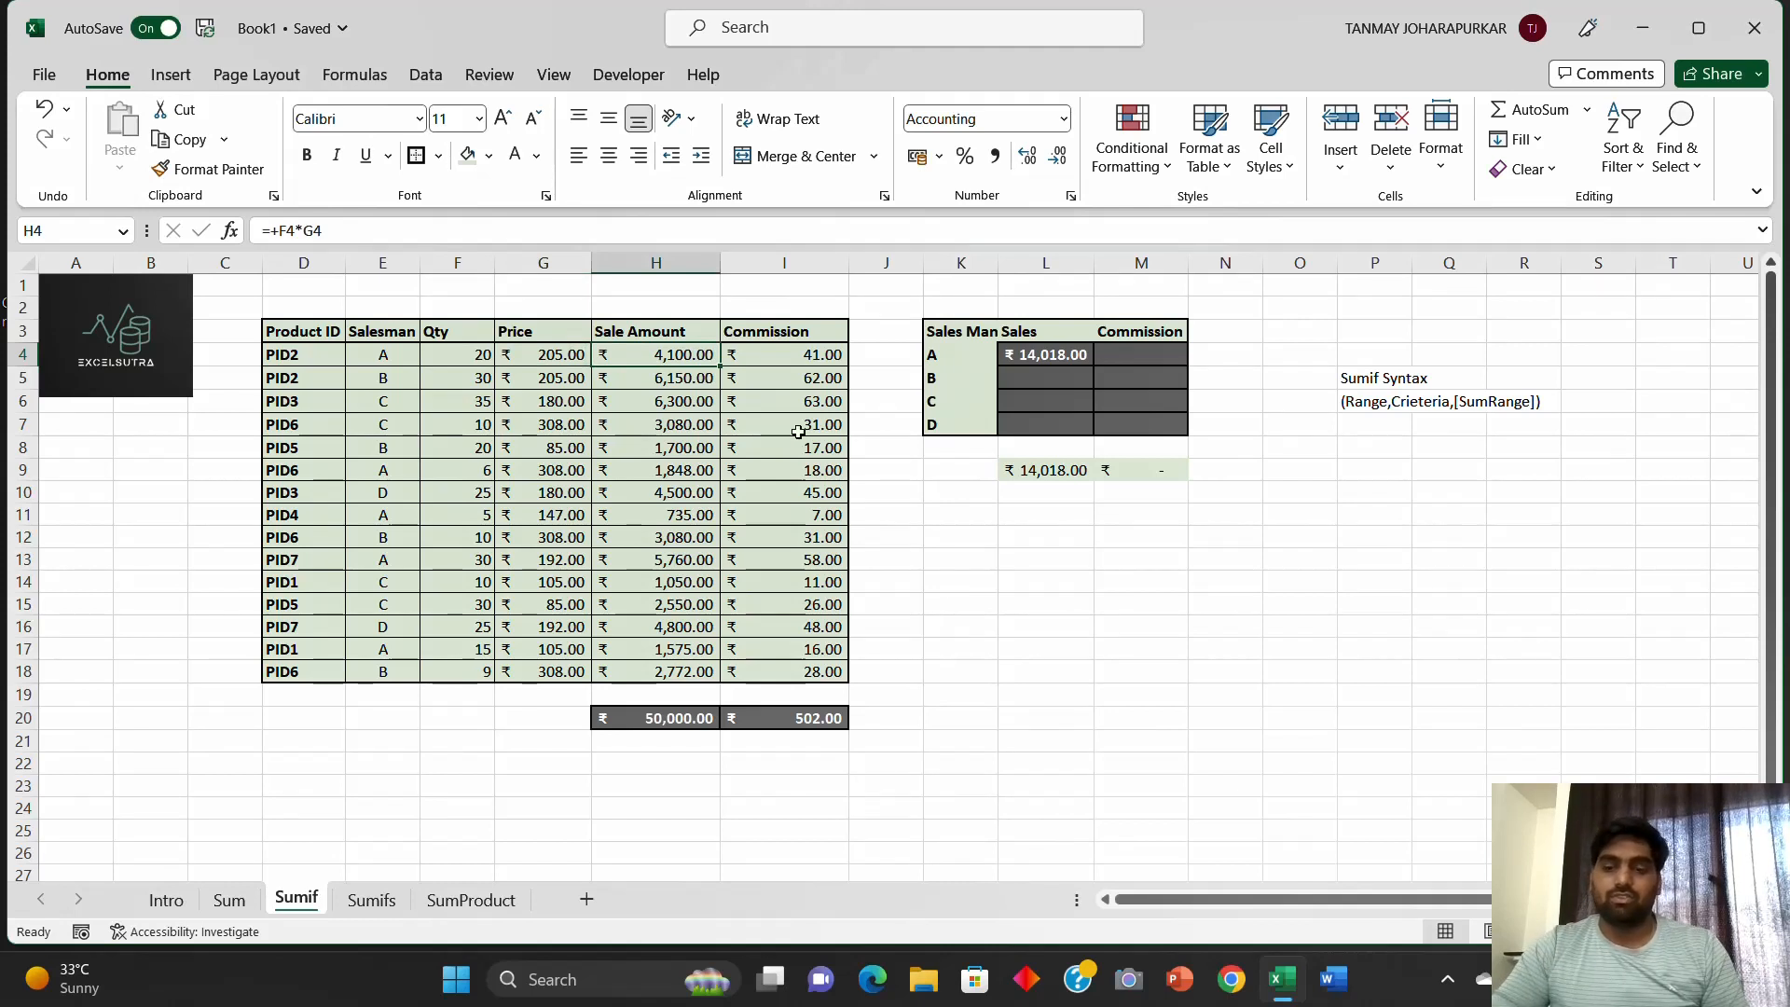
text(51)
key(Tab)
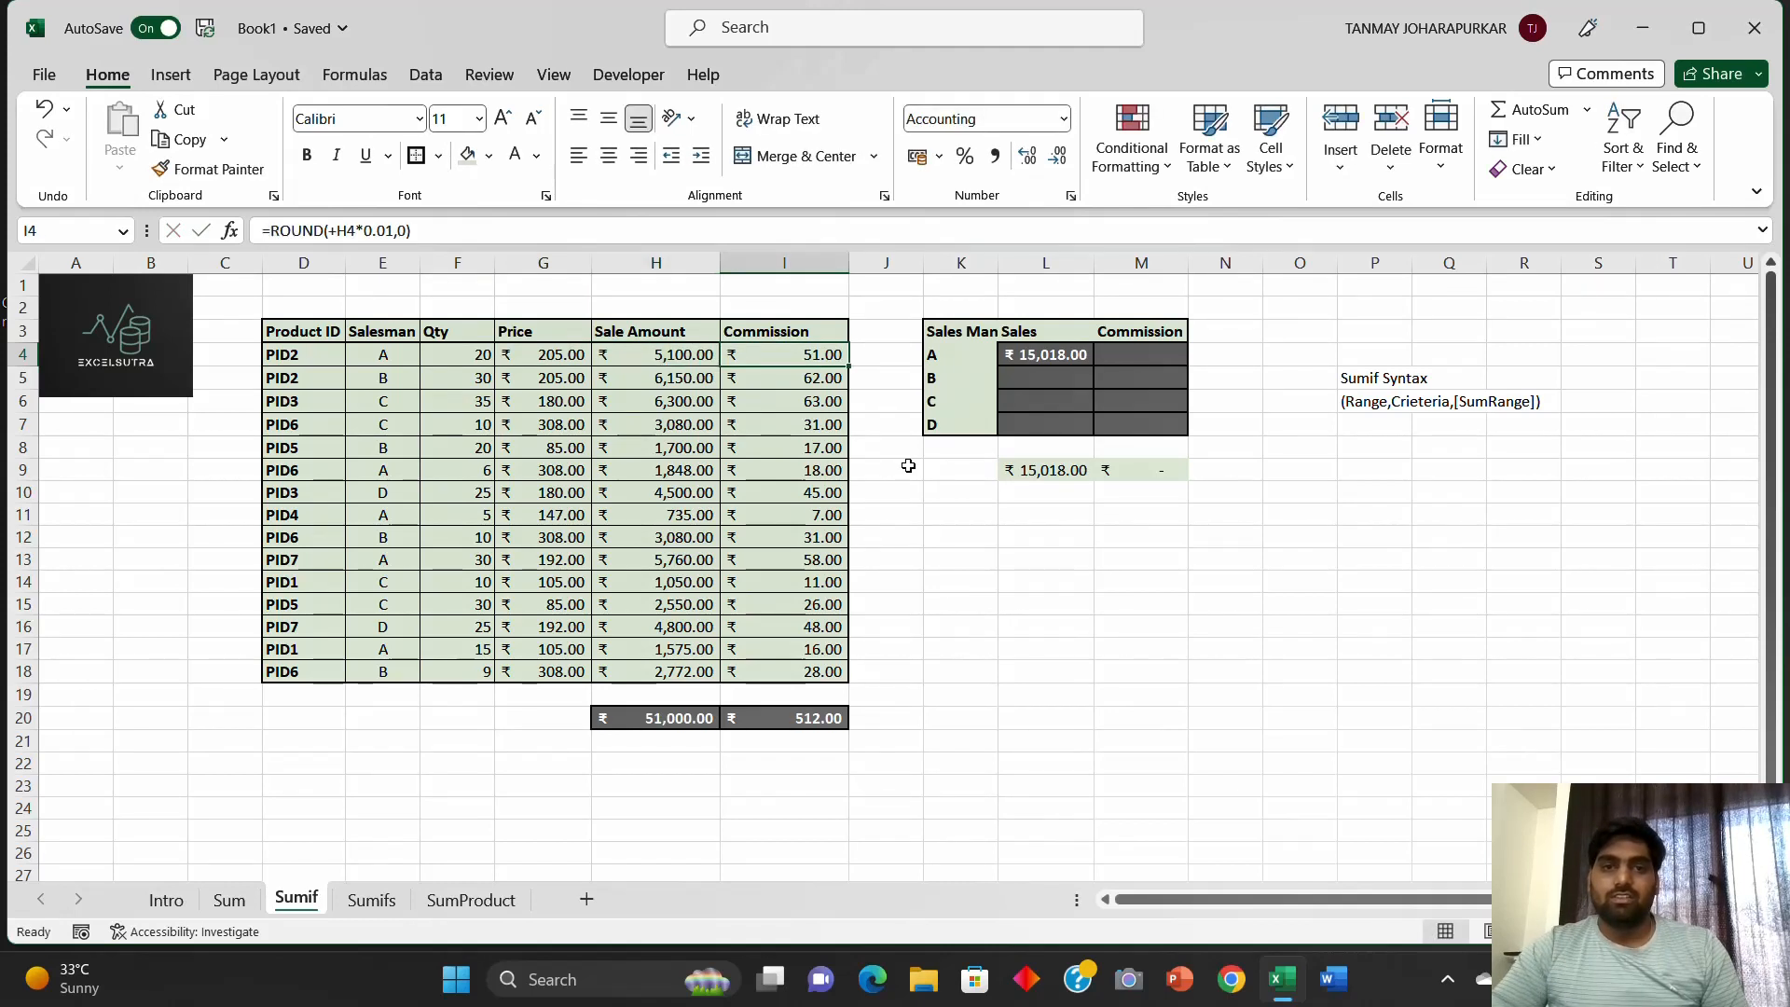
key(ctrl+z)
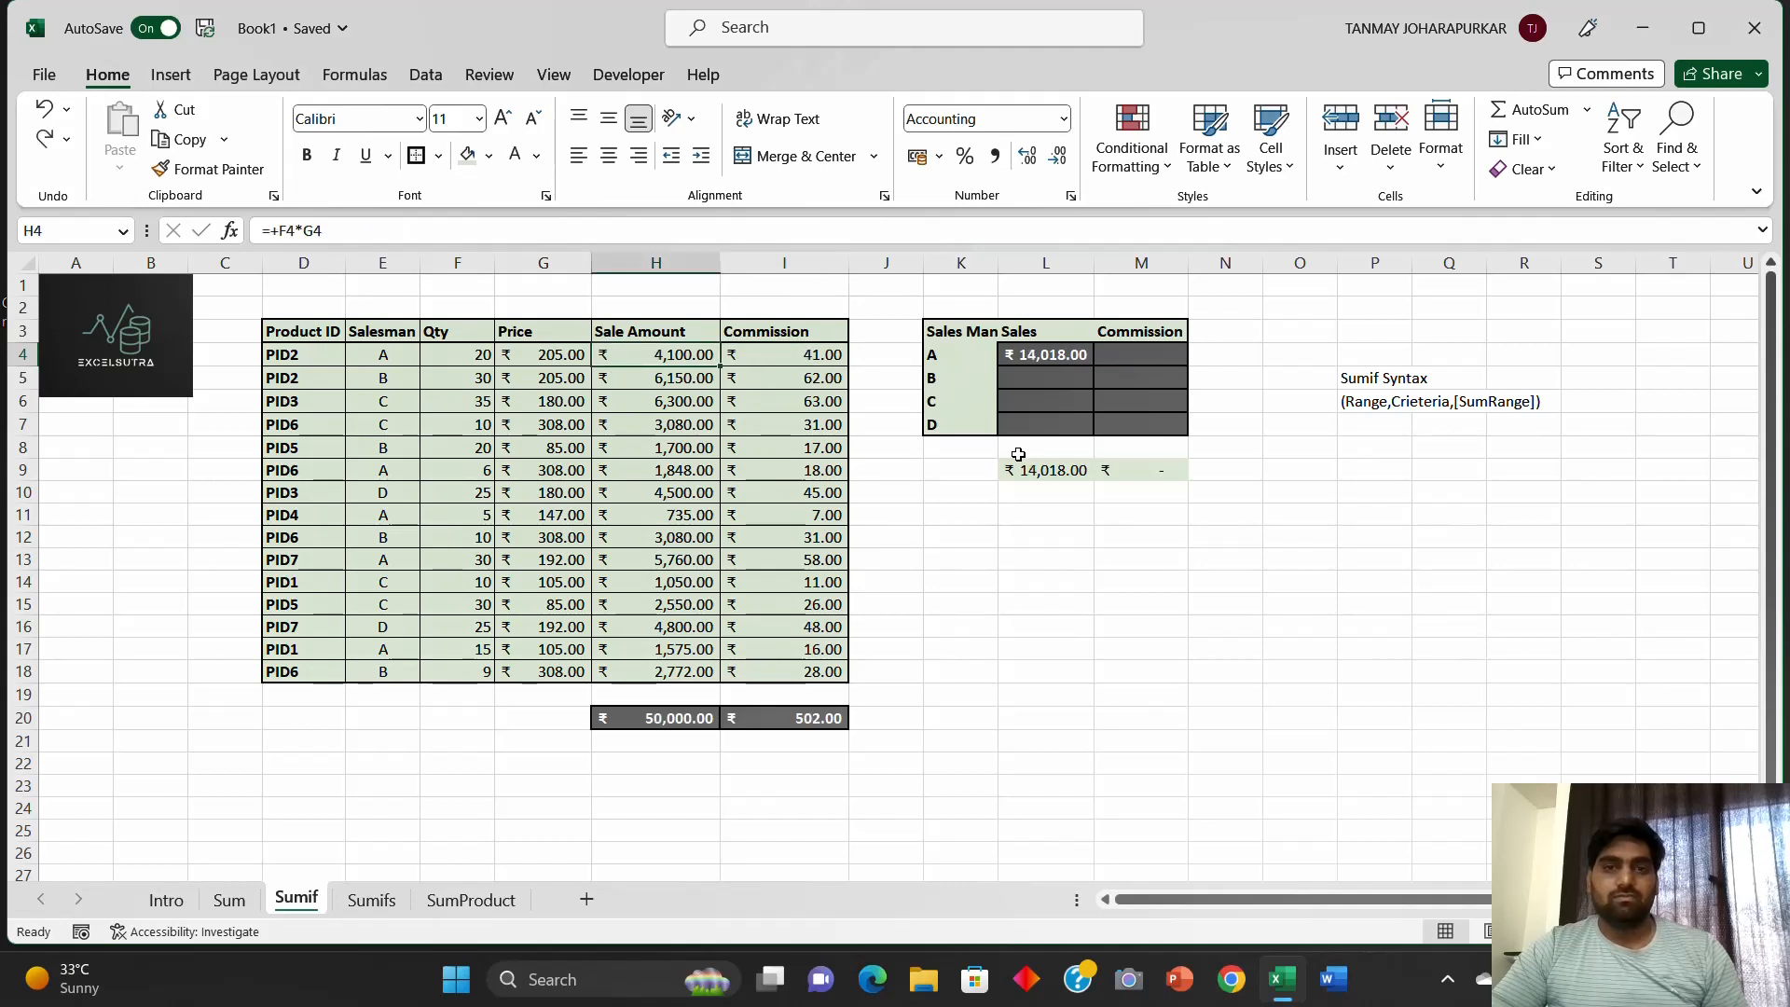
Step: Test the SUMIF in L4 again with a Sale Amount of 10000 in H4, and undo the change
click(1044, 363)
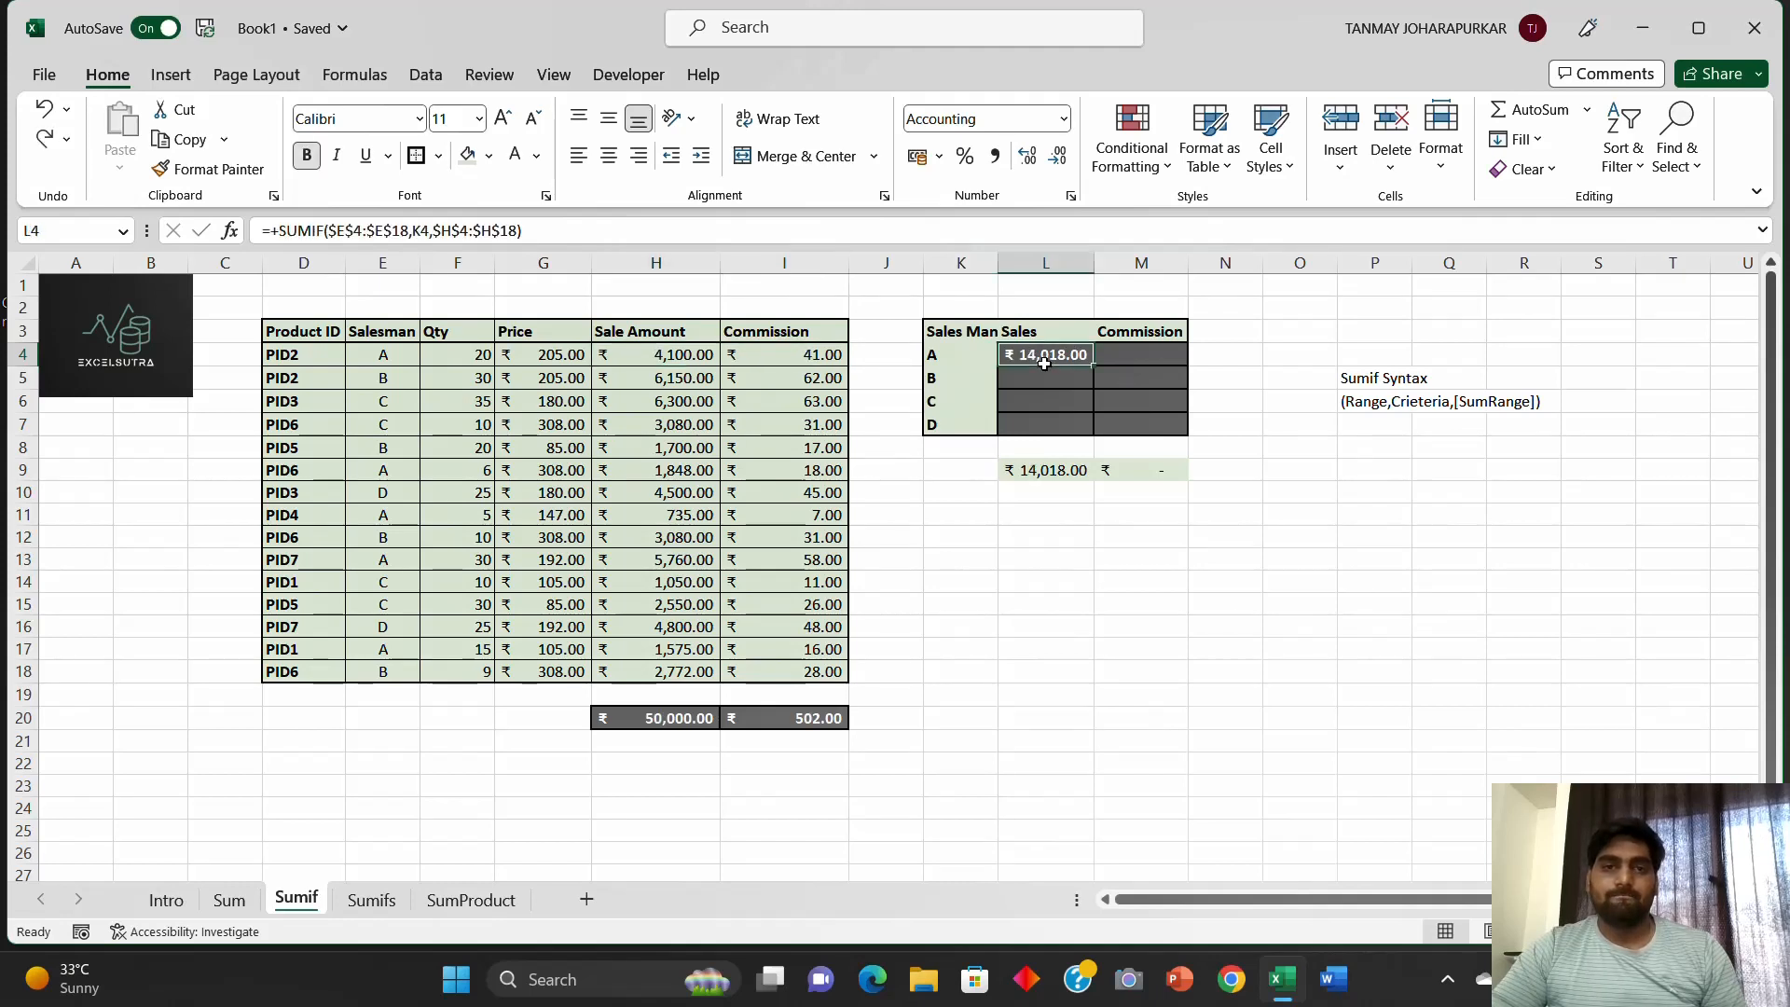
click(629, 356)
text(10)
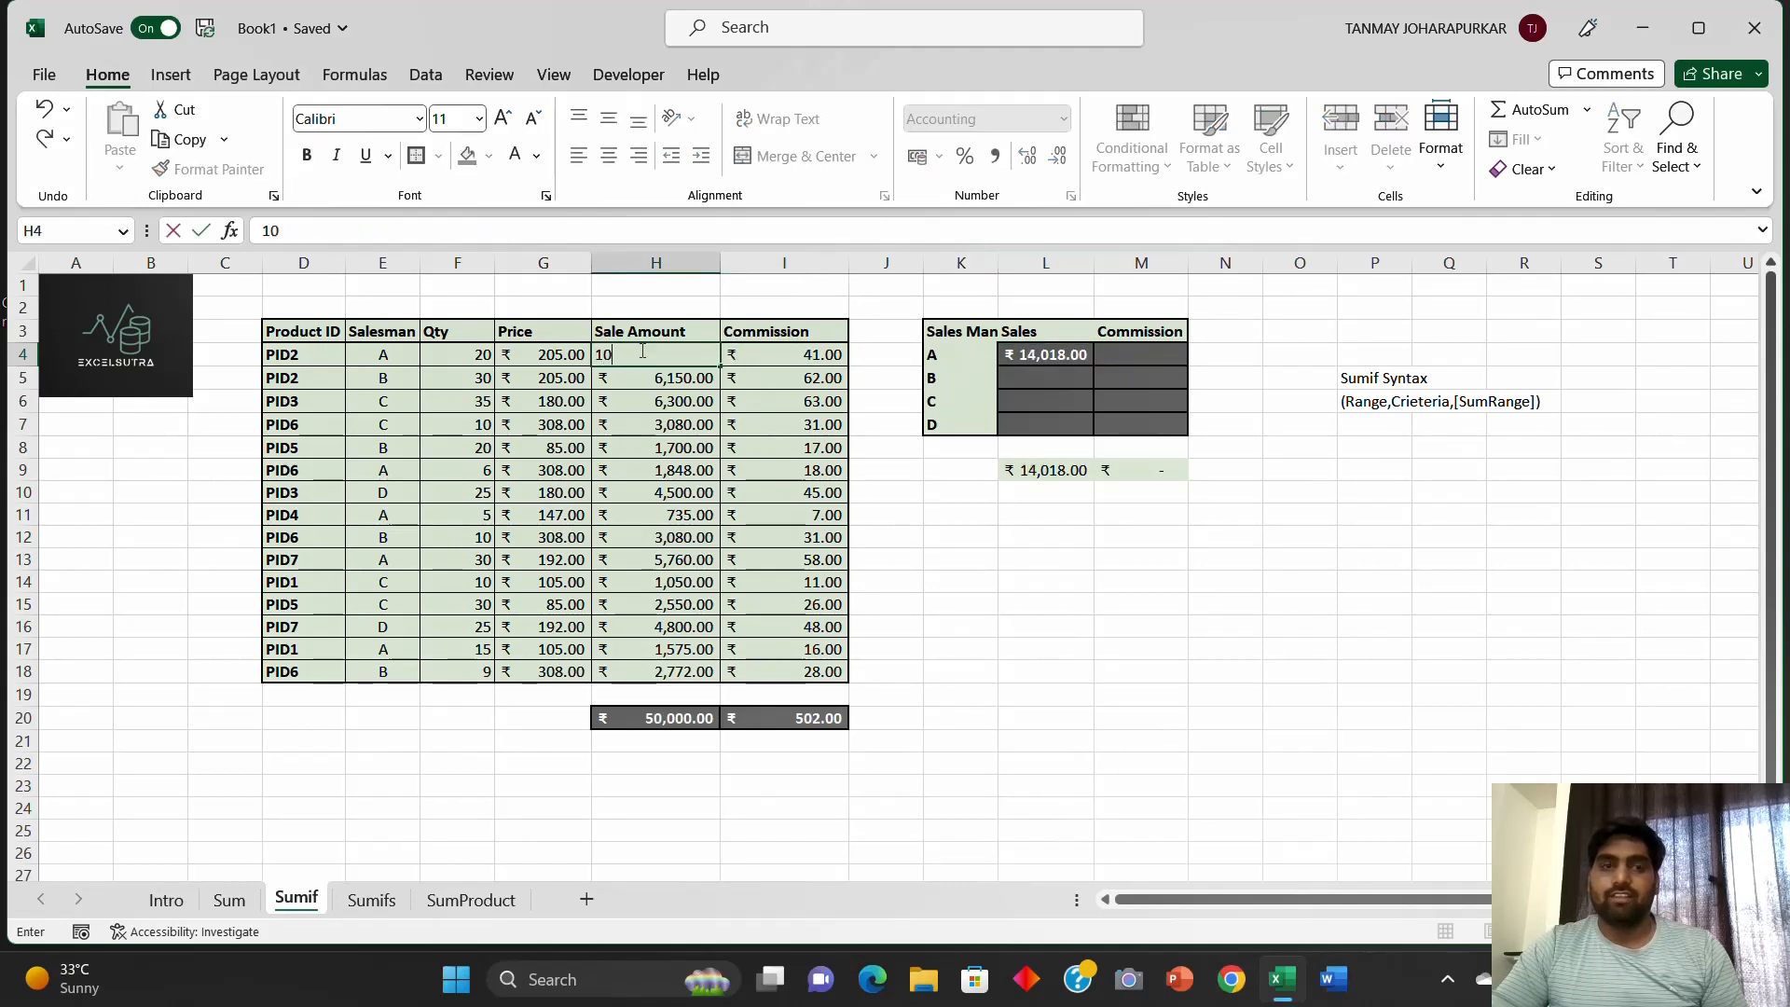
key(Tab)
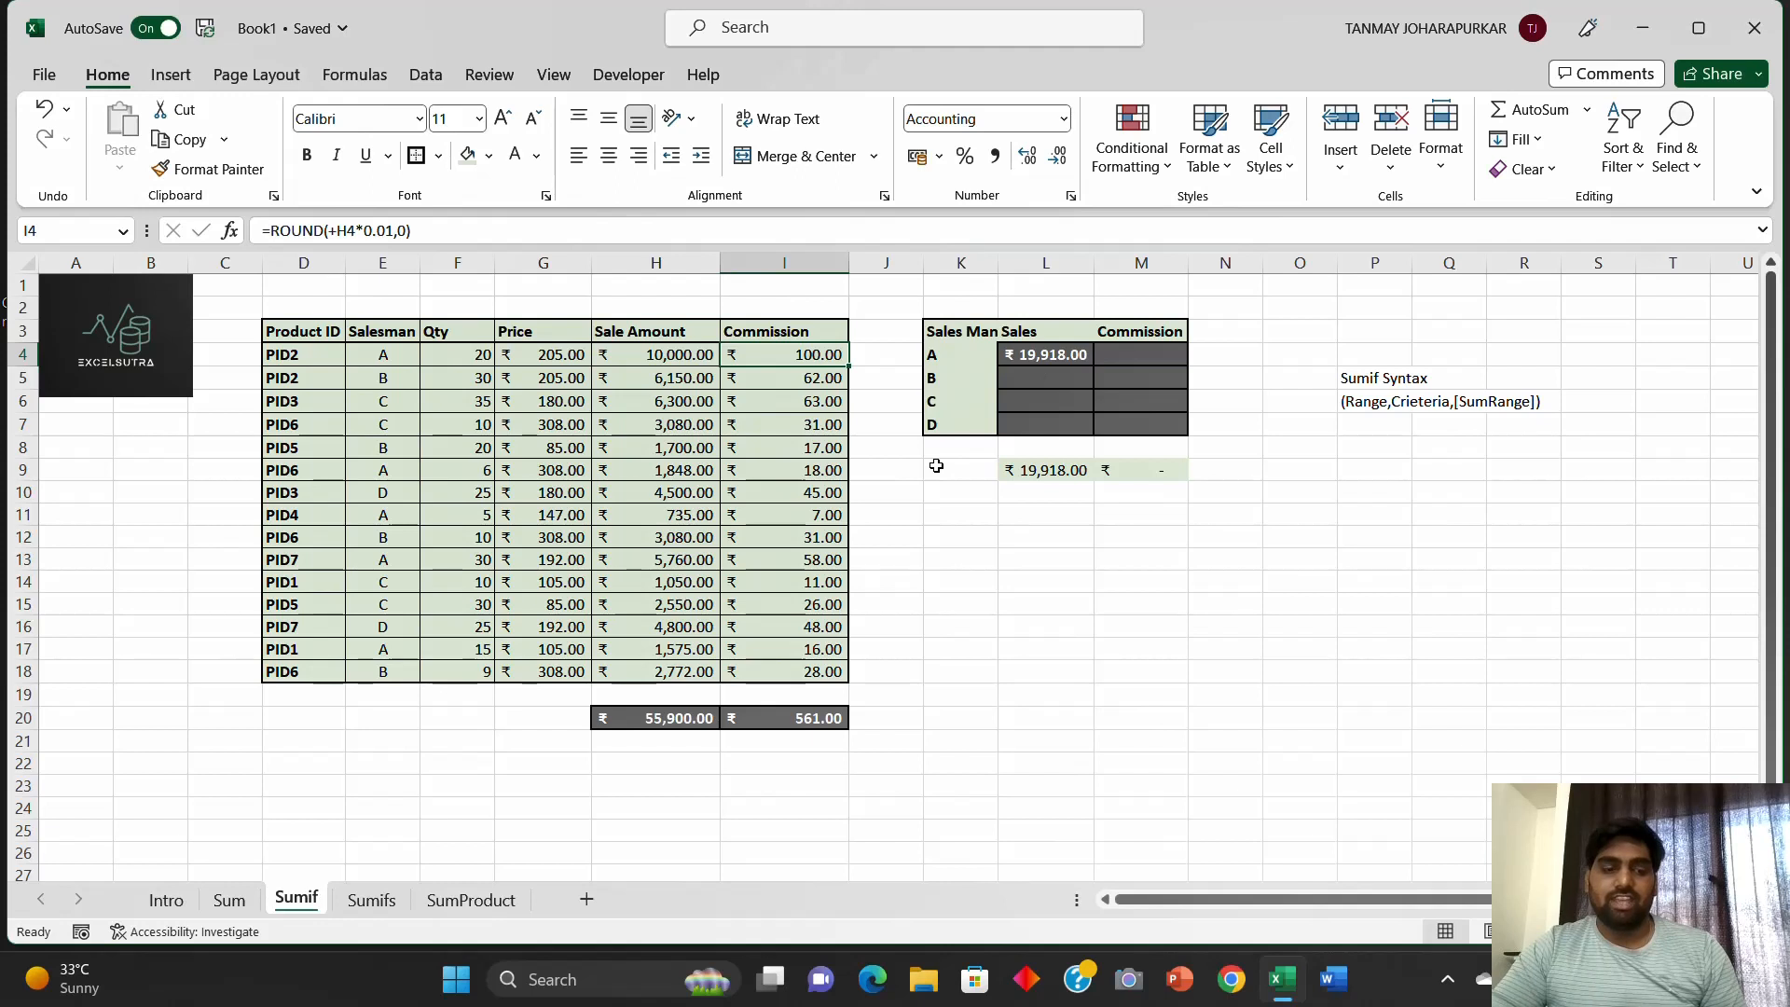
key(ctrl+z)
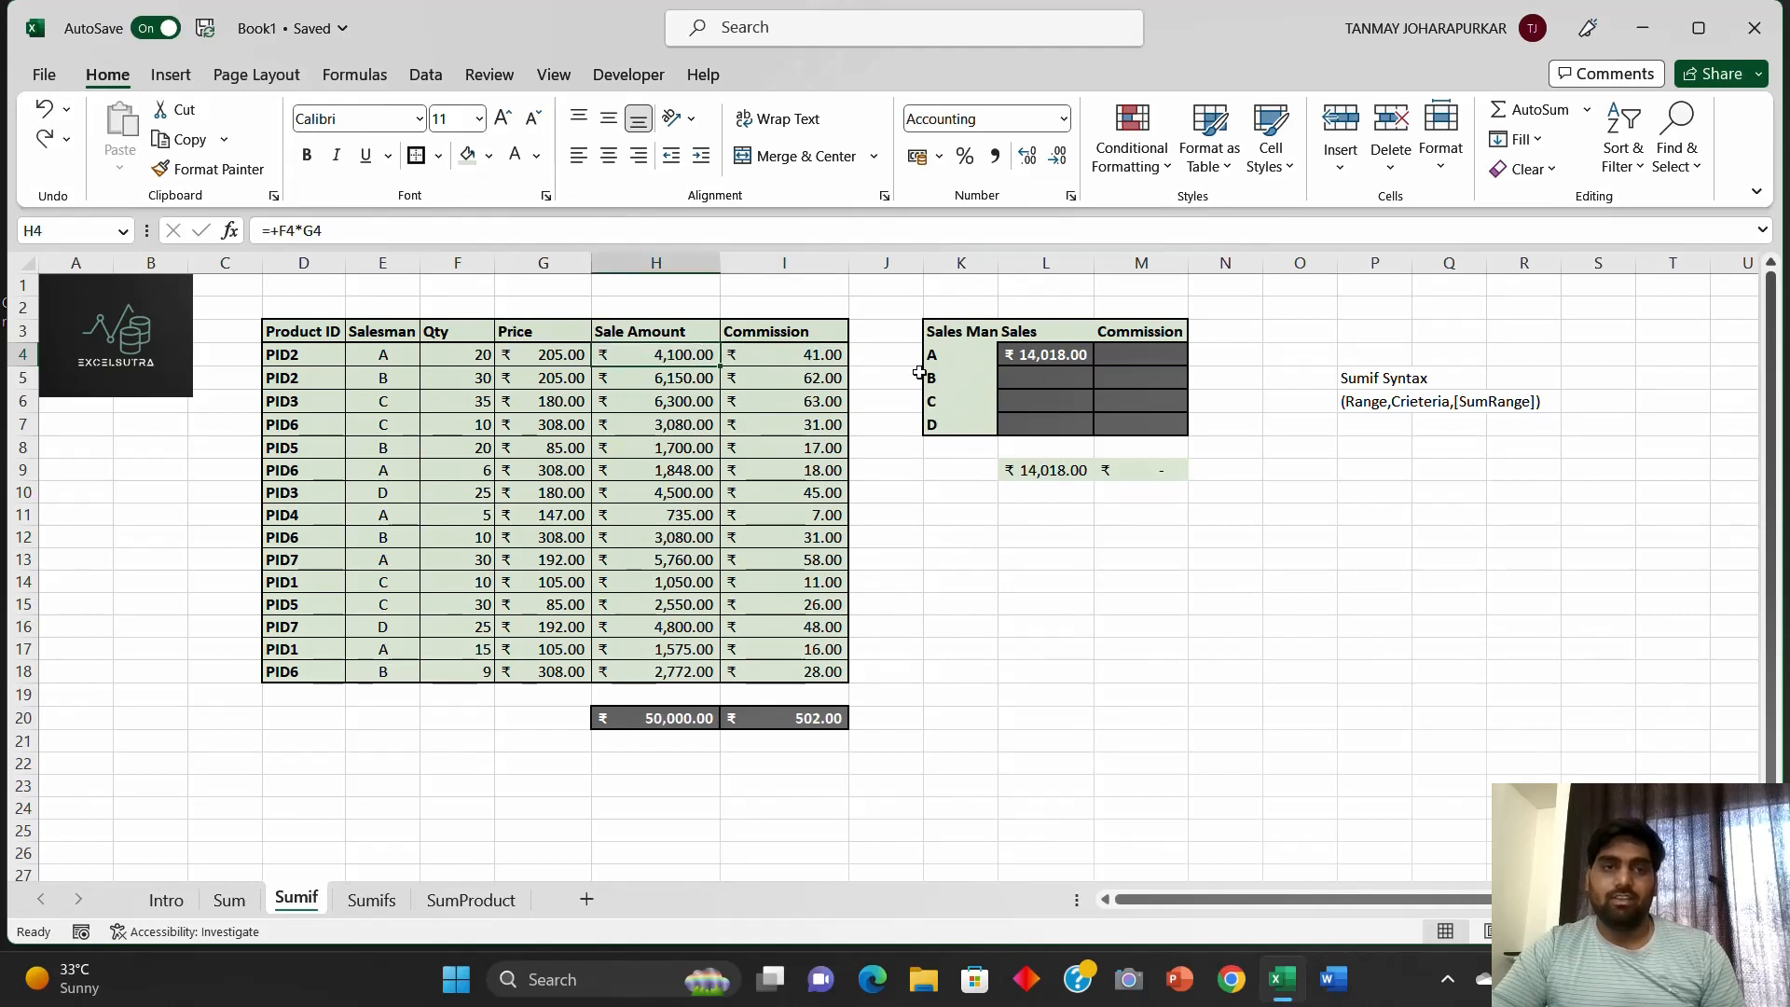
Step: Copy the SUMIF formula from L4 to L5:L7 for salesmen B, C and D
click(1137, 352)
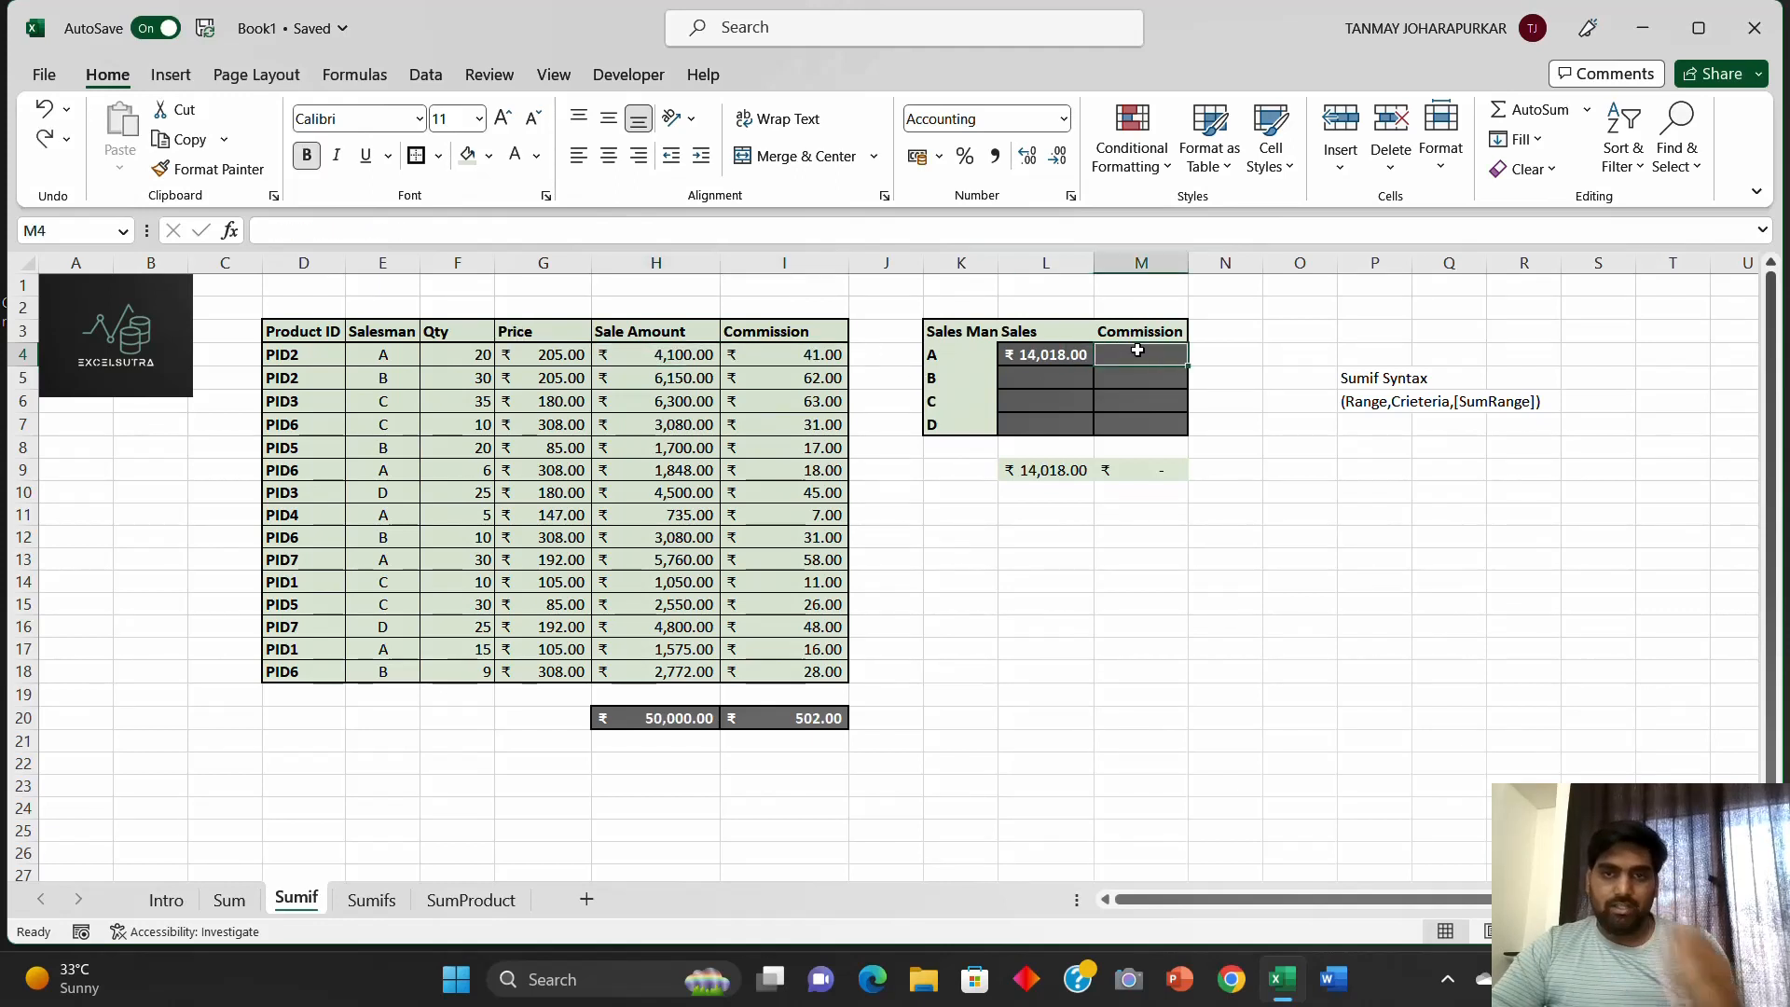
click(1051, 362)
click(1047, 378)
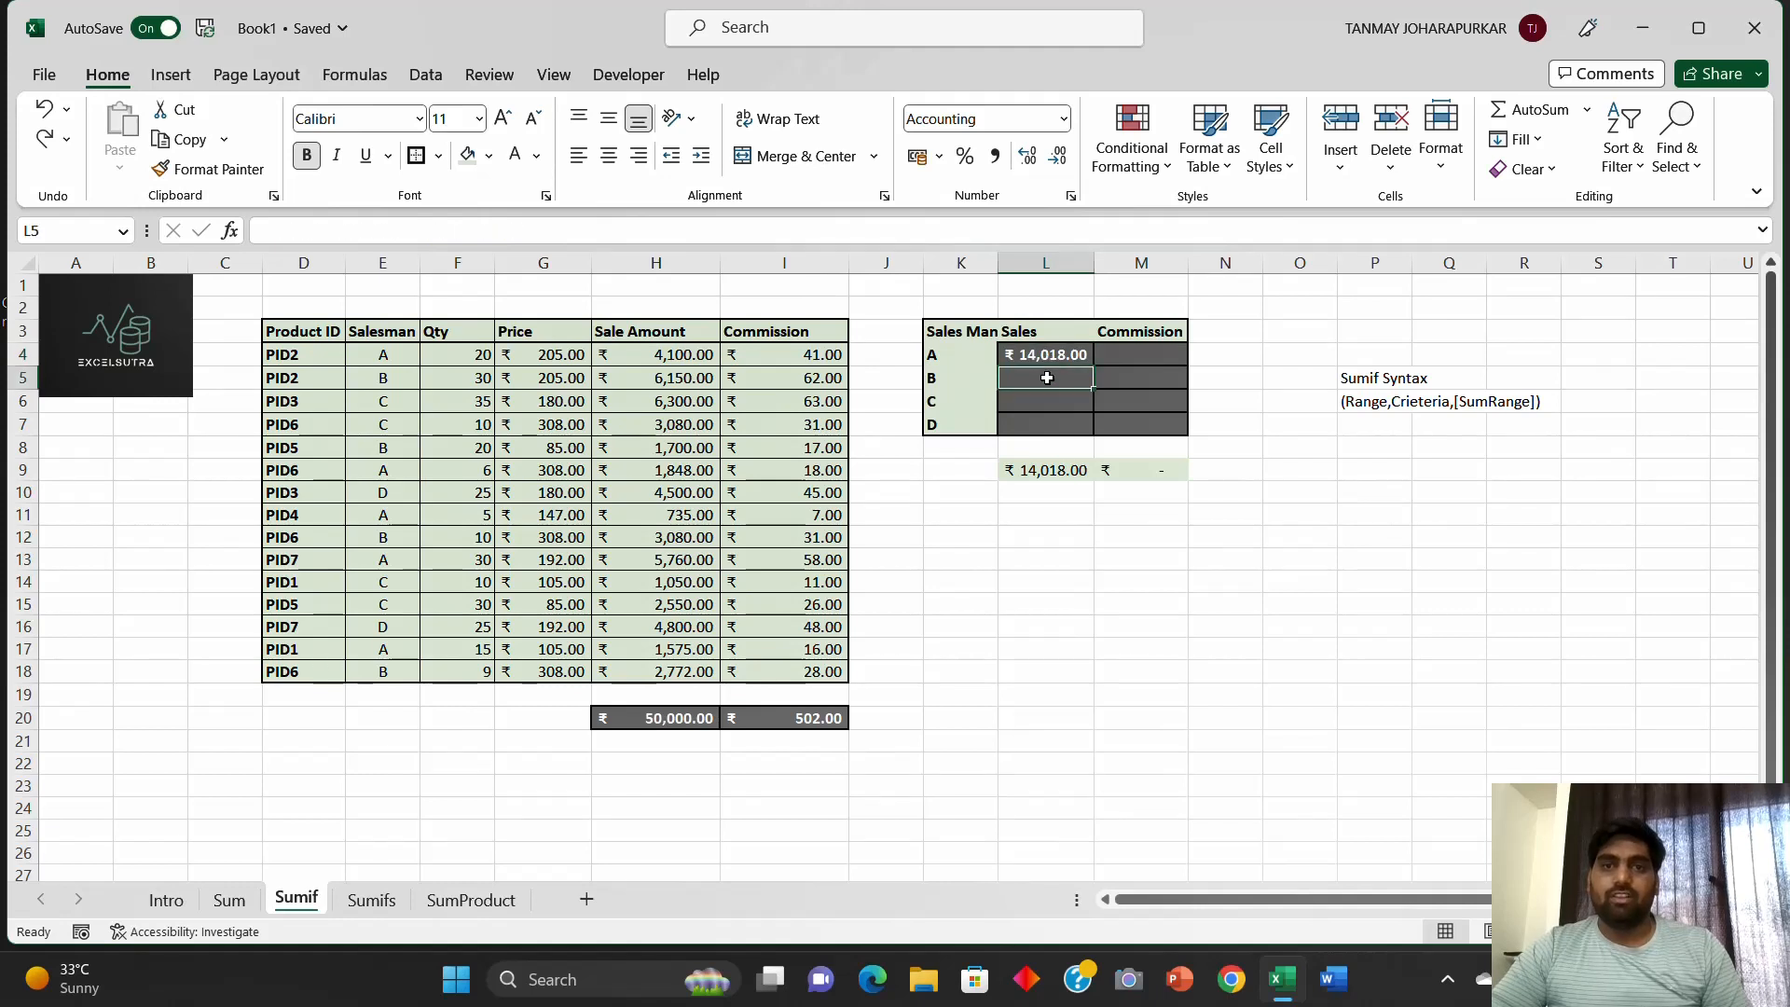
click(1056, 355)
key(ctrl+c)
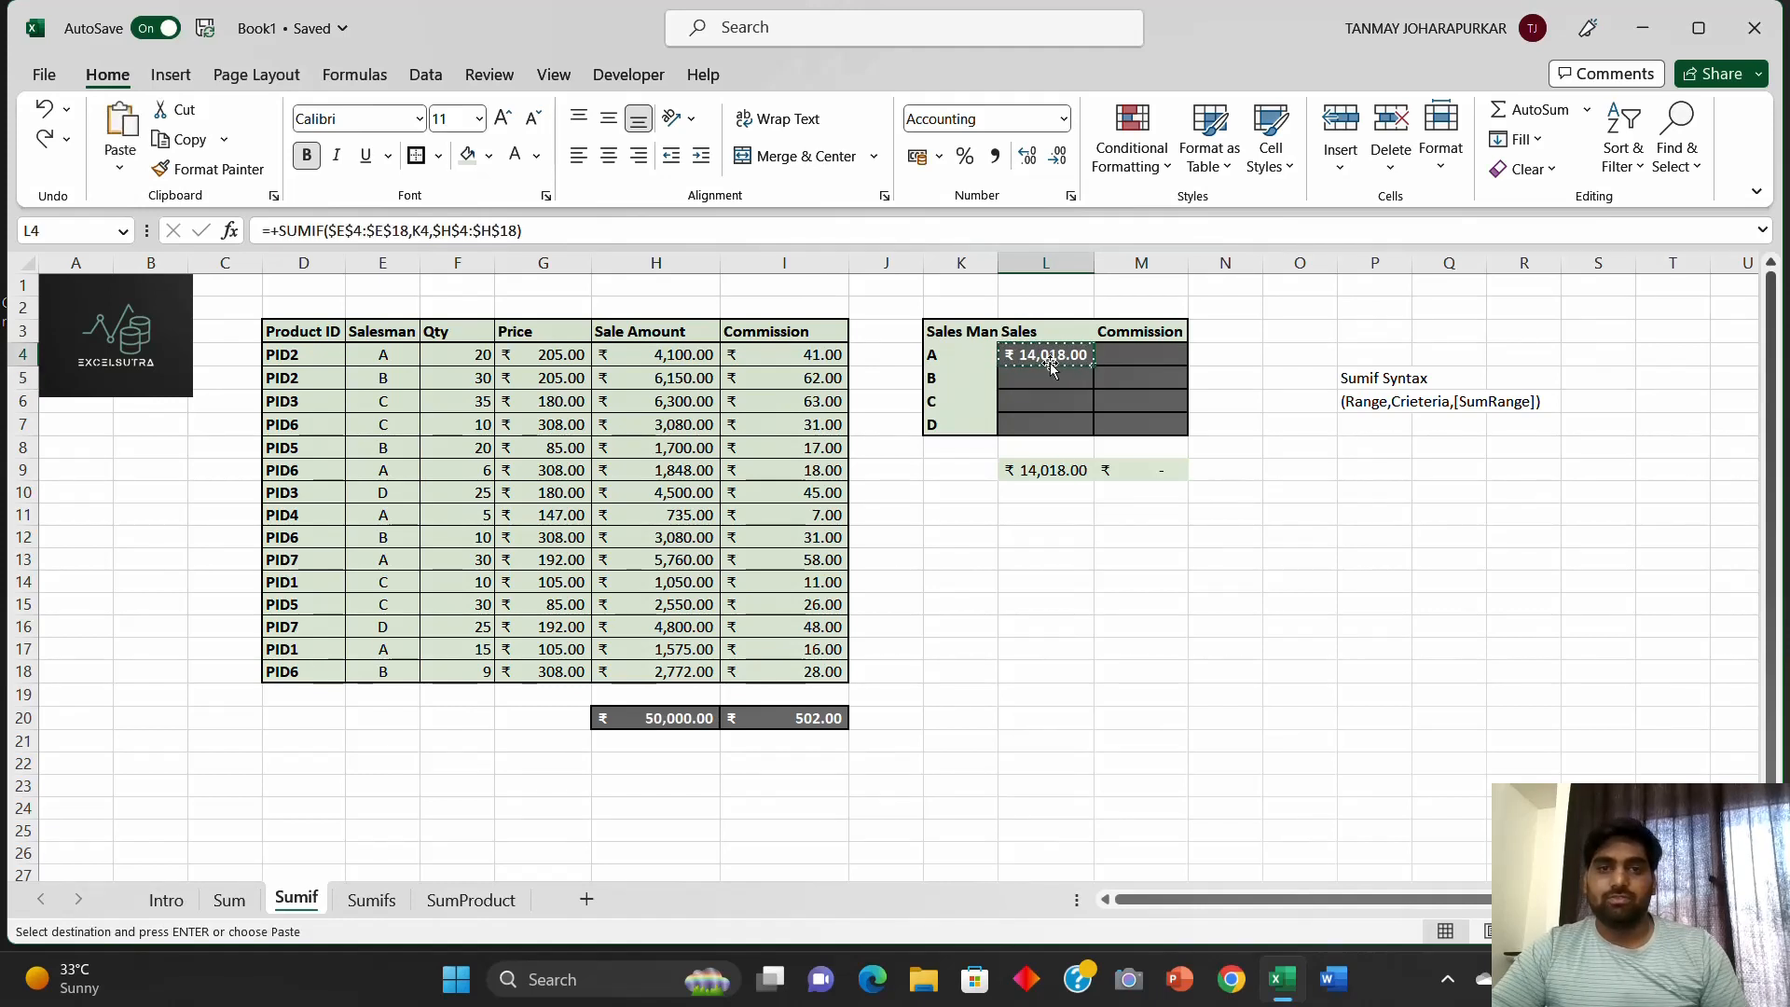
drag(1045, 381, 1043, 424)
key(ctrl+v)
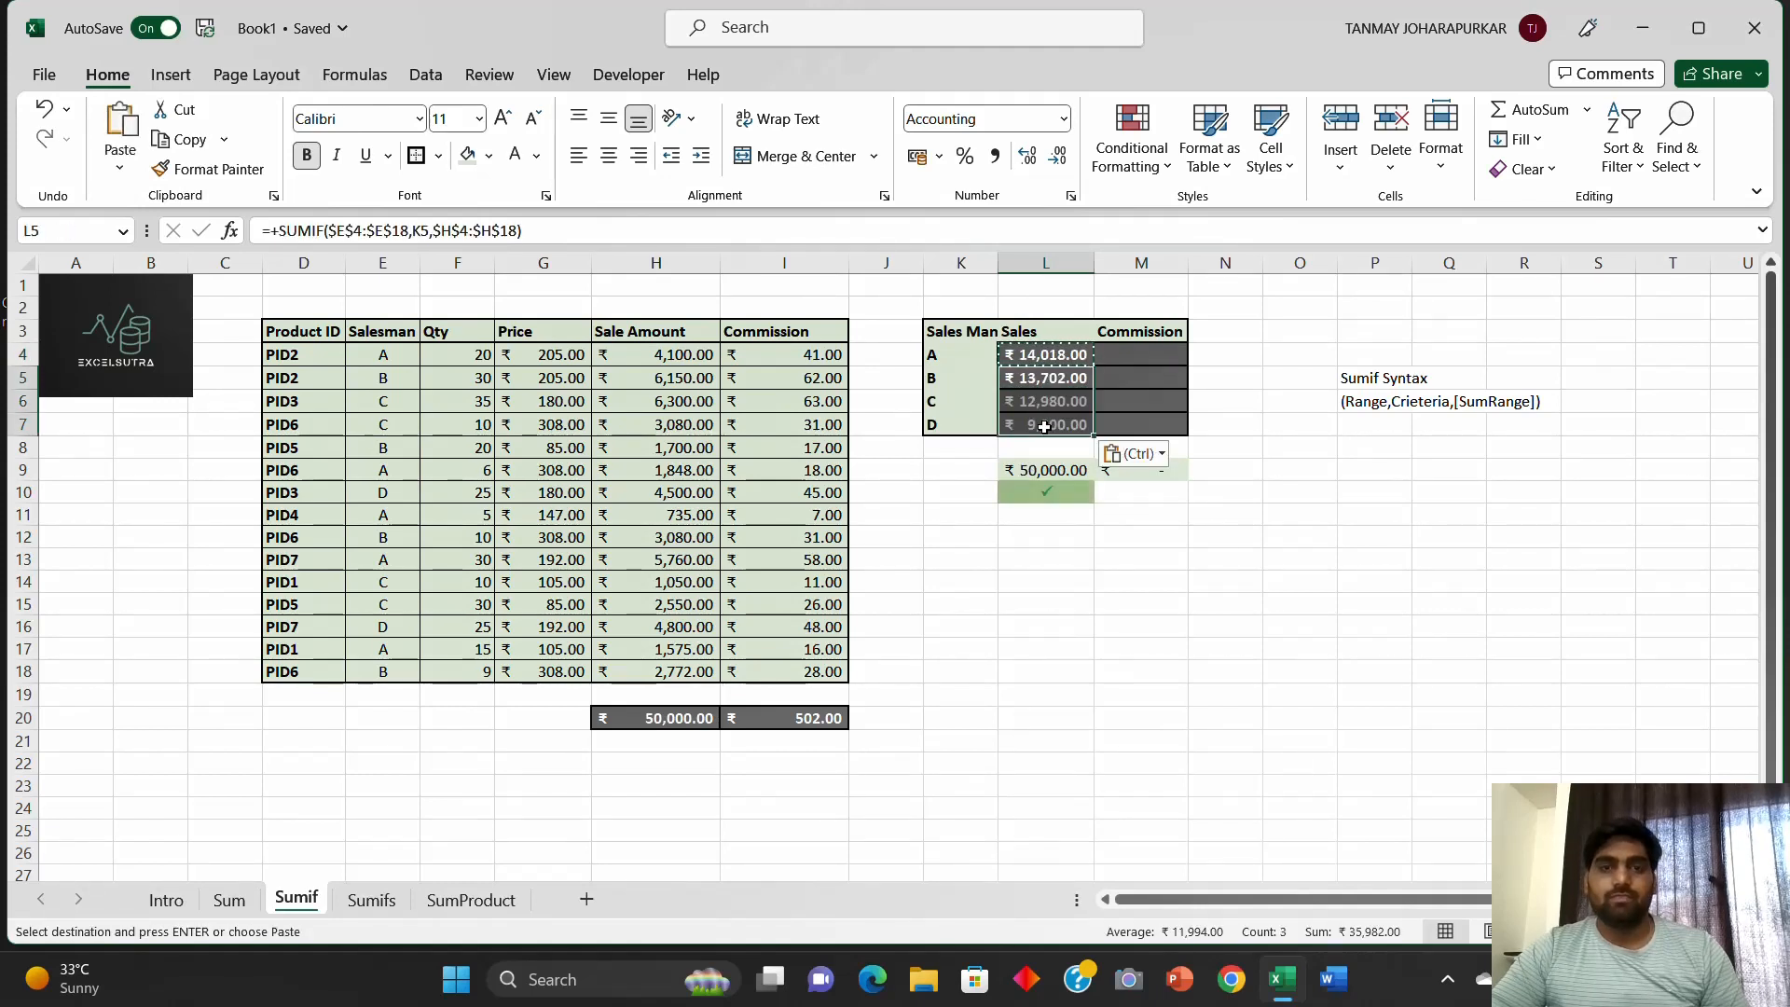
Step: Compare the per-salesman sales and their total in L9 with the overall Sale Amount total in H20
click(1045, 627)
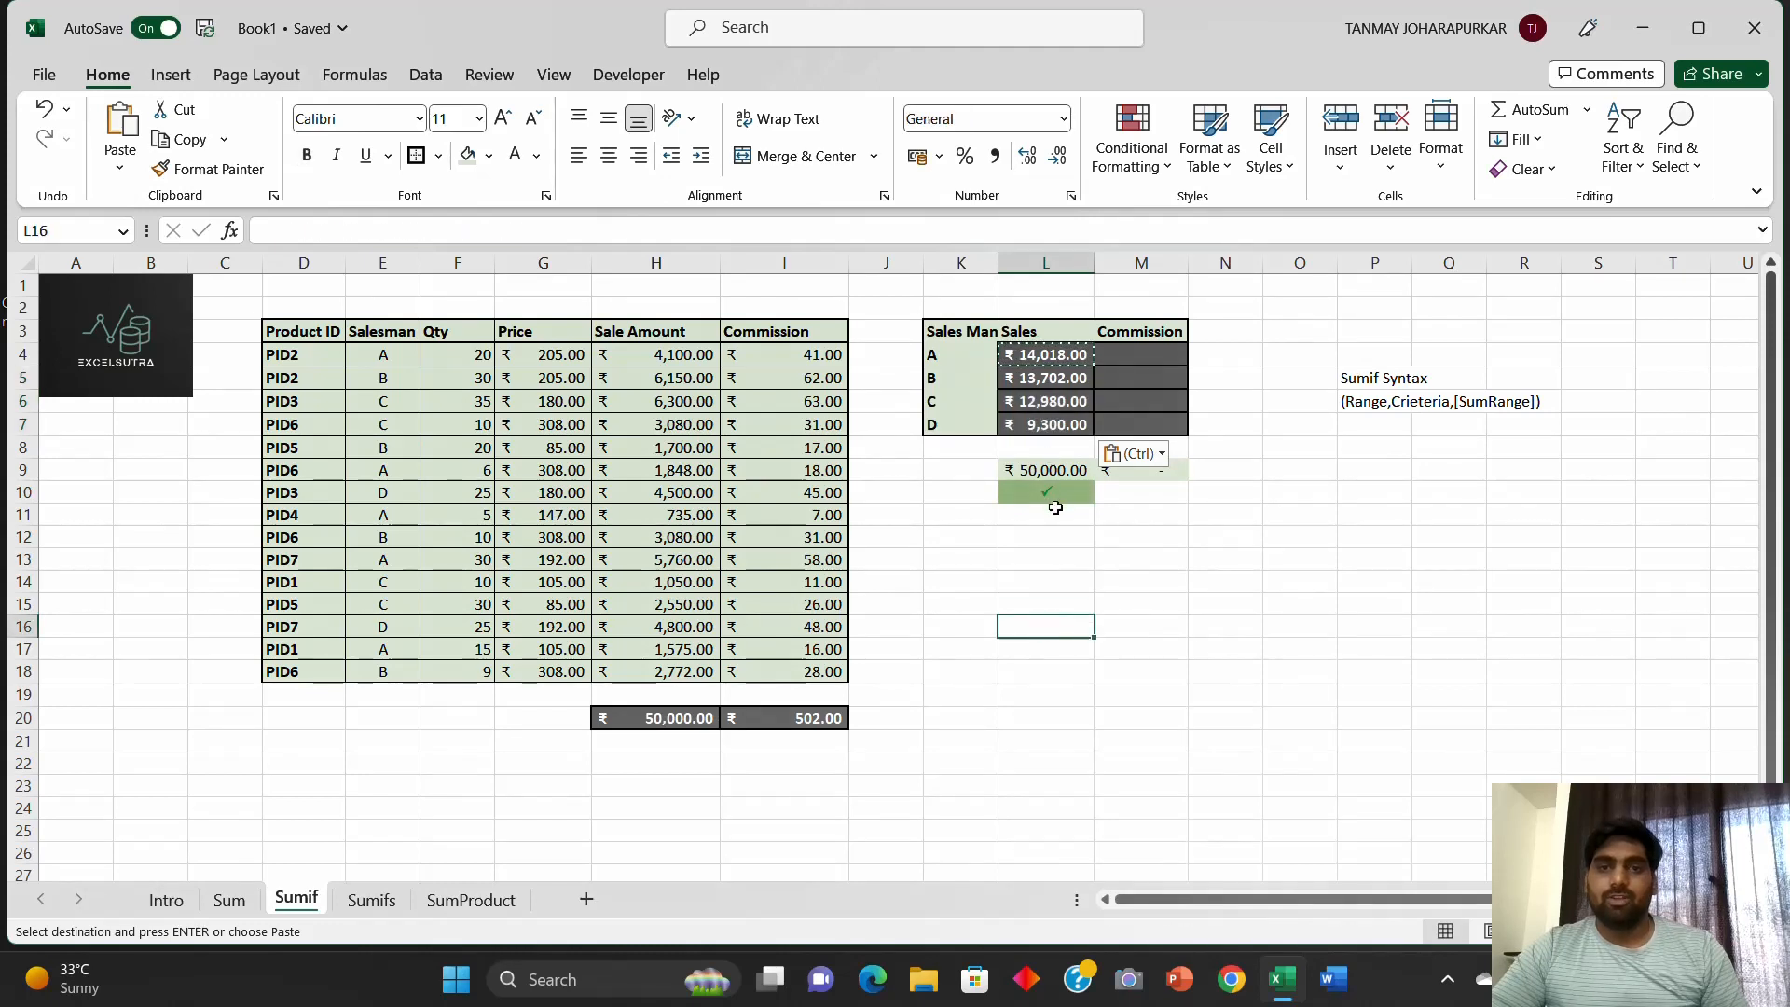
drag(943, 427, 942, 348)
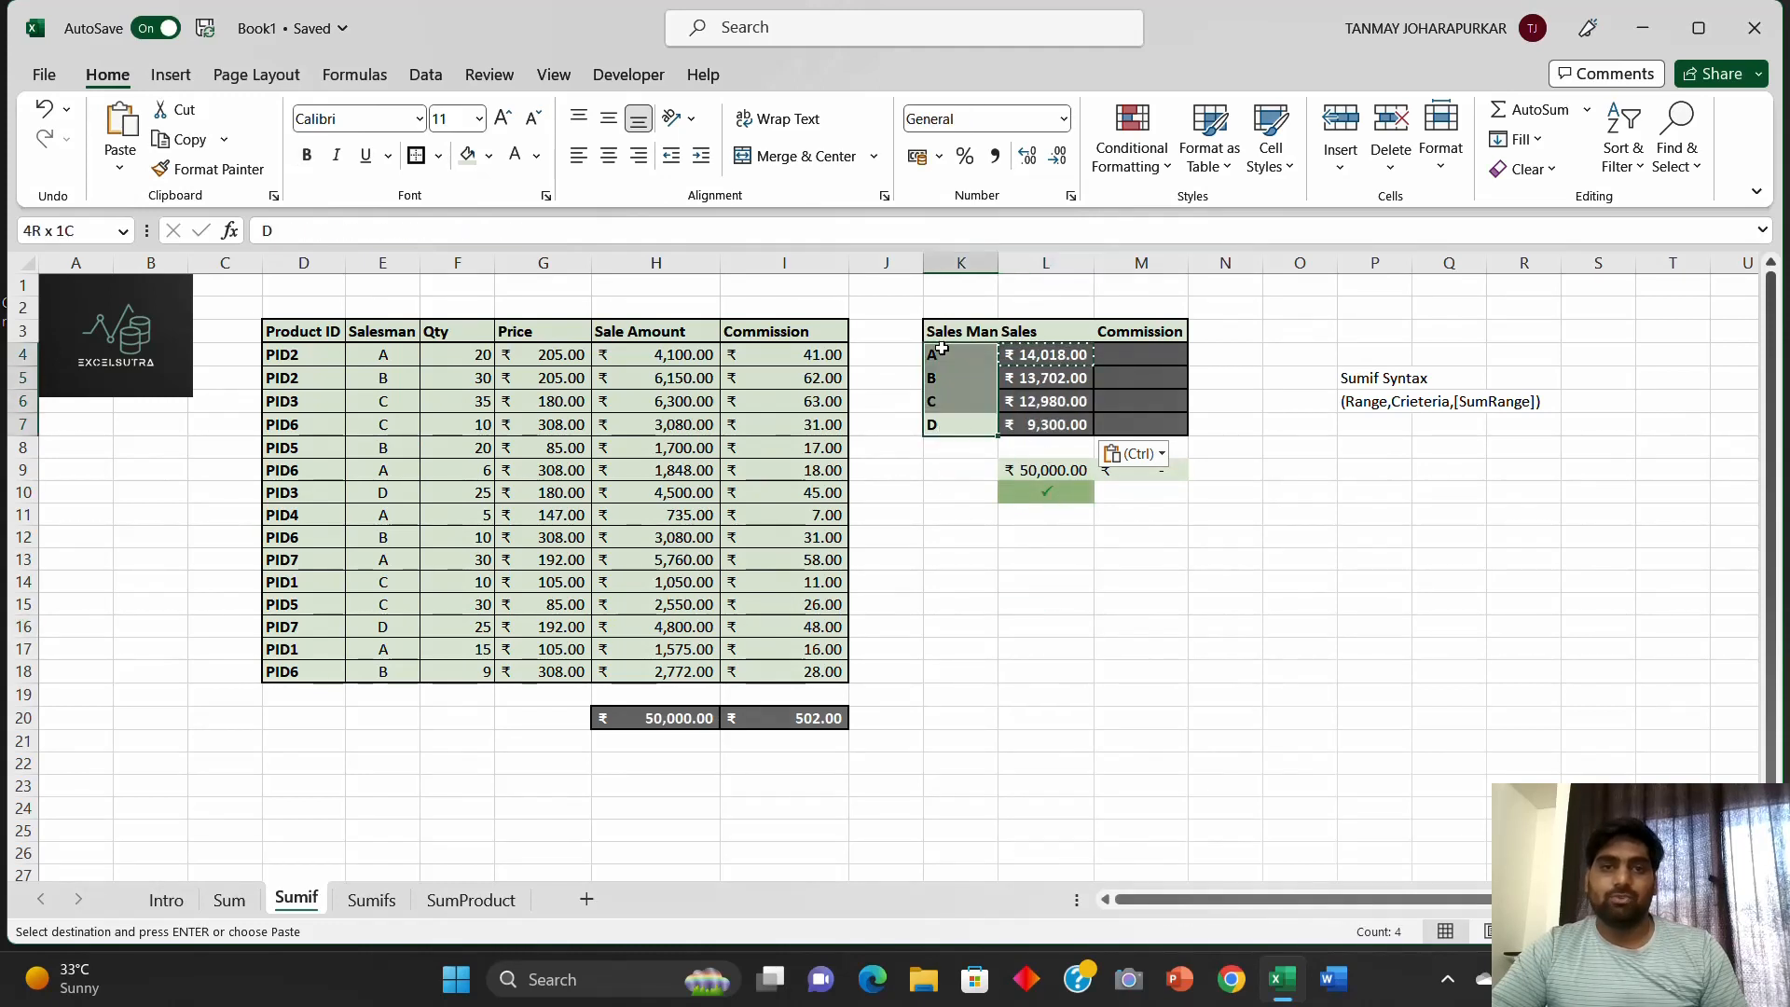
click(1053, 352)
drag(1053, 352, 1035, 430)
click(1046, 473)
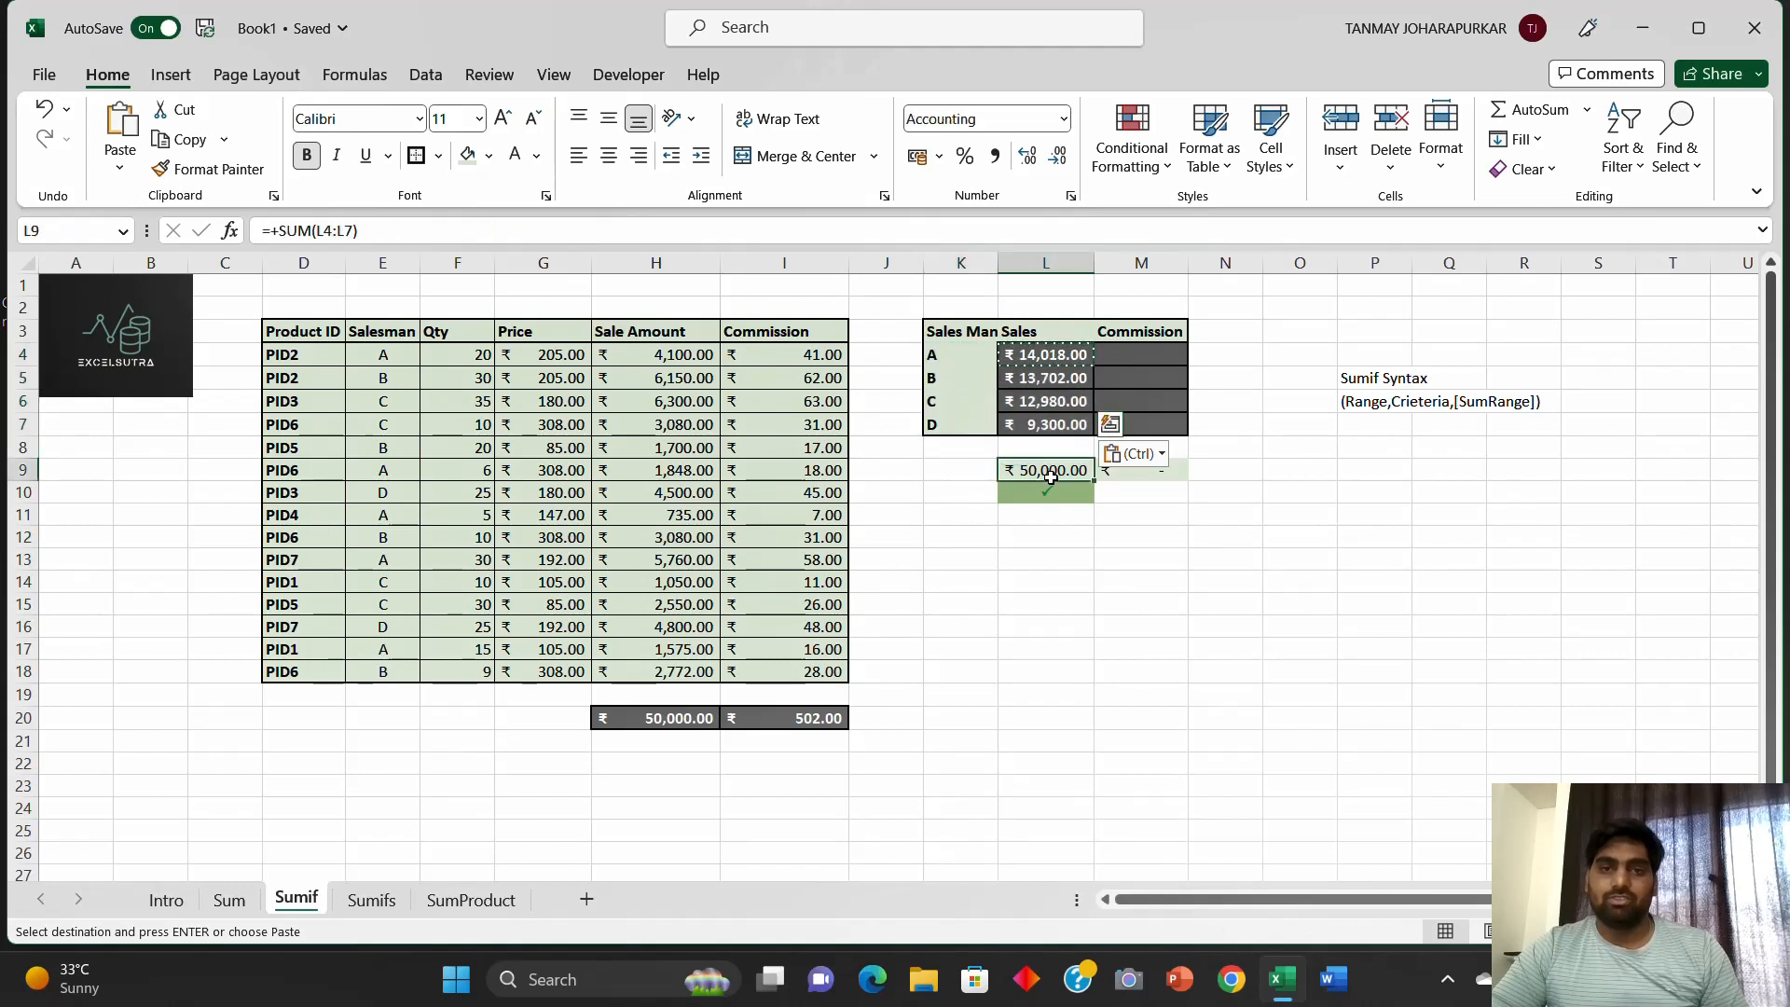
click(650, 724)
click(1042, 470)
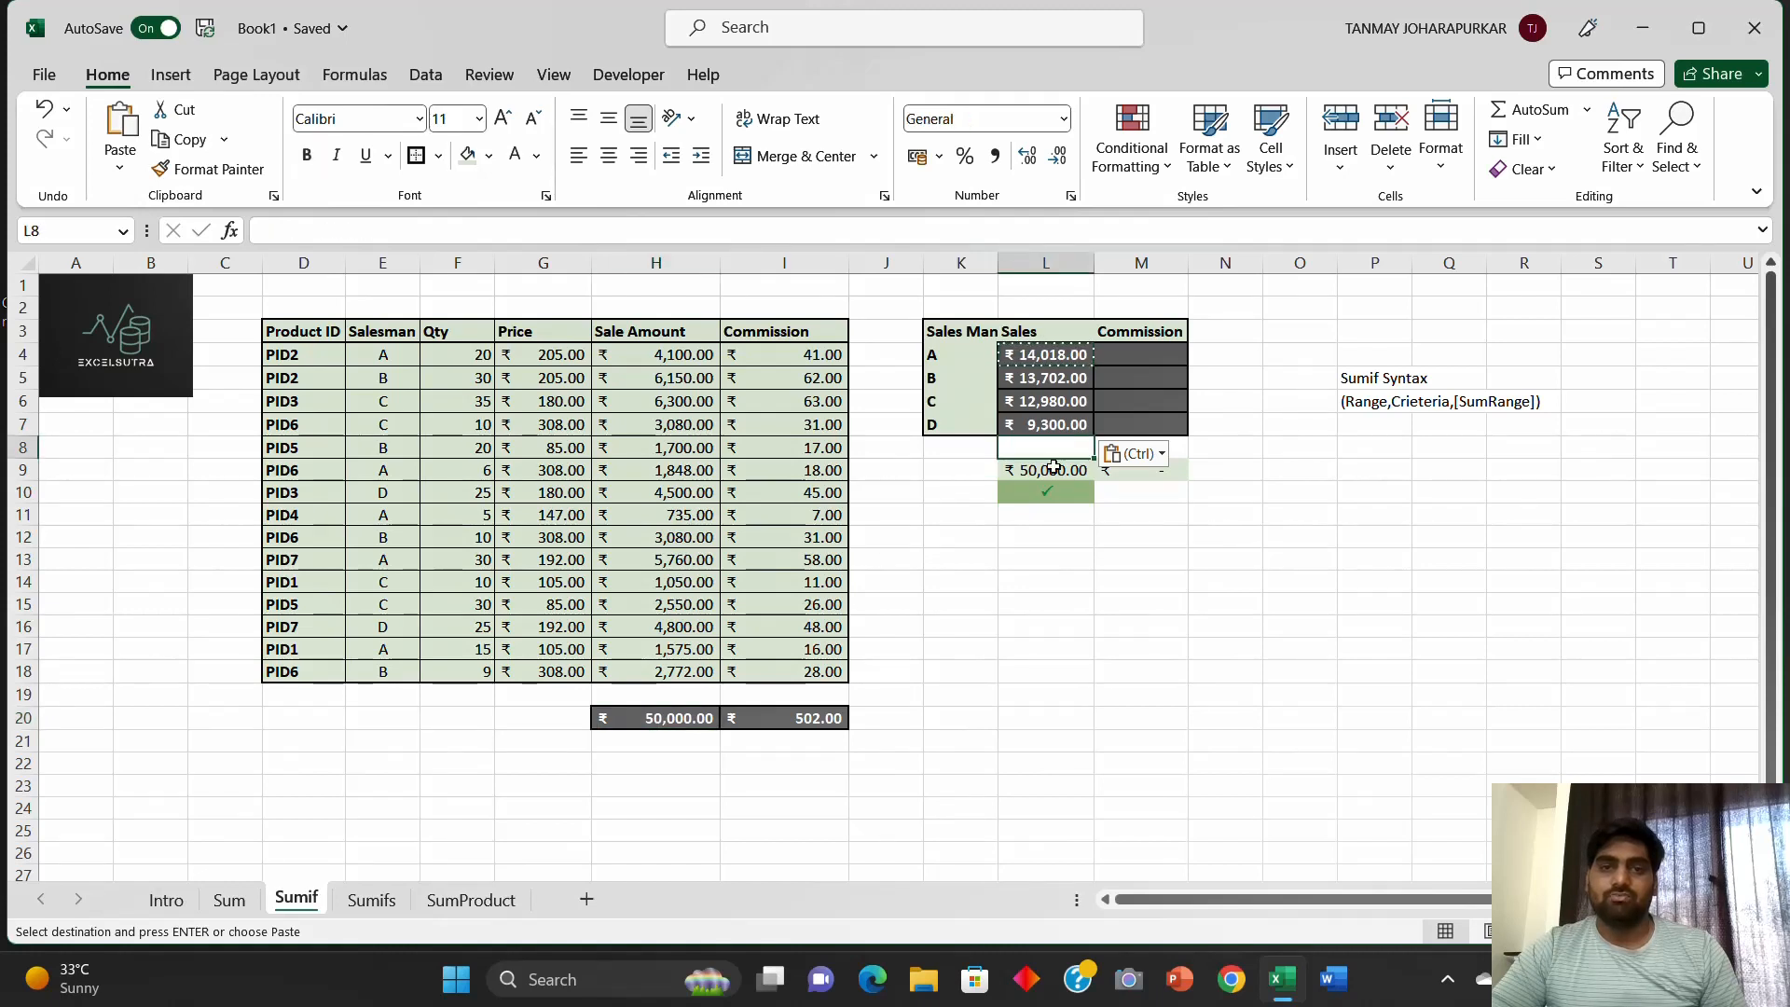
click(1138, 349)
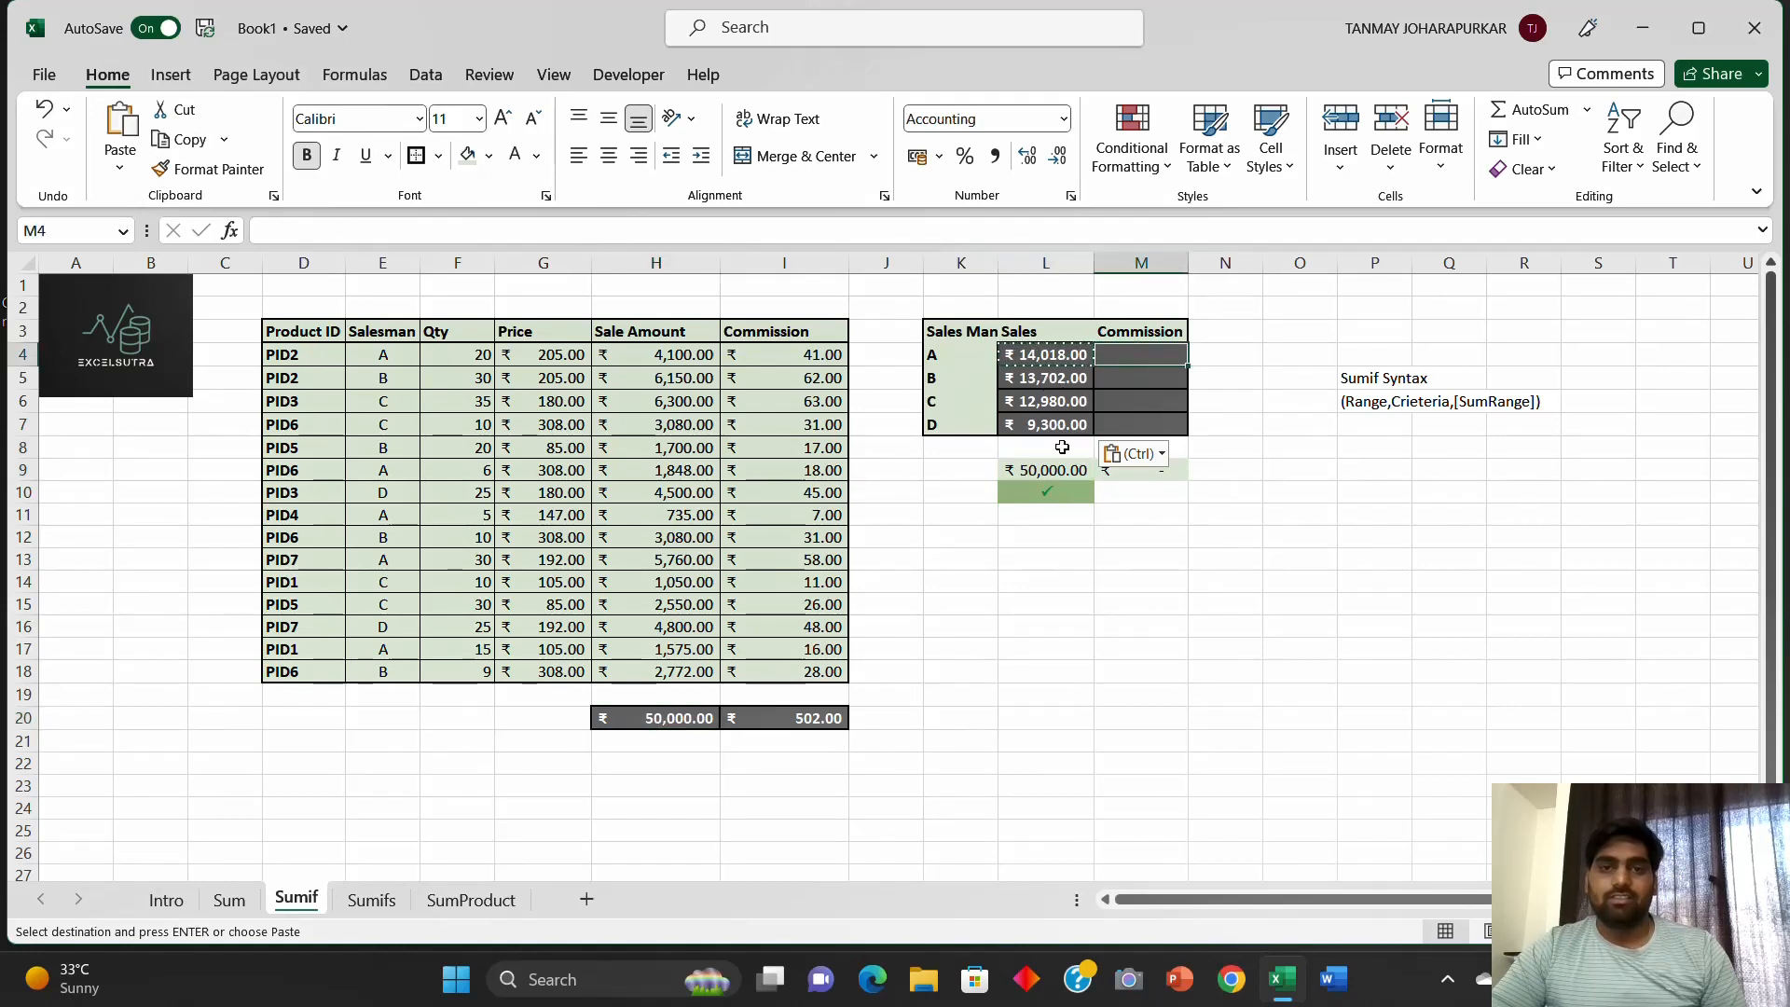
Step: Test the salesman B sales formula by overwriting the Sale Amount in H8 with 2000, and undo the change
click(649, 452)
text(2000)
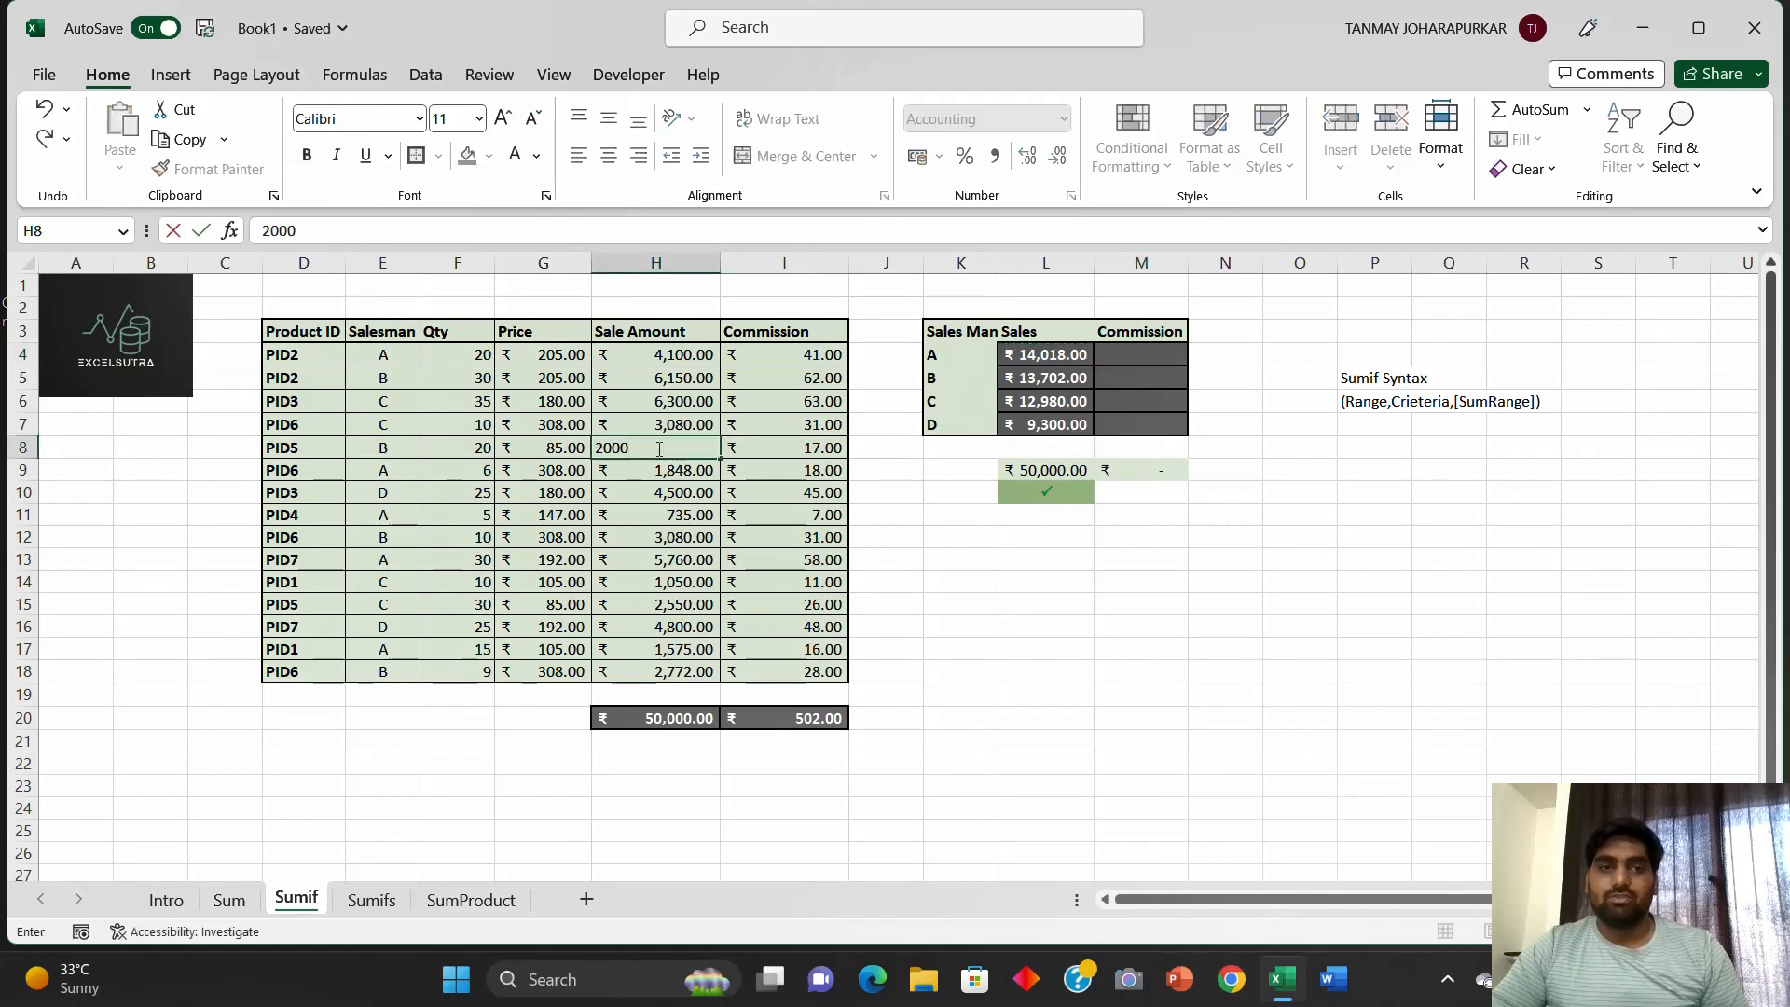
key(Tab)
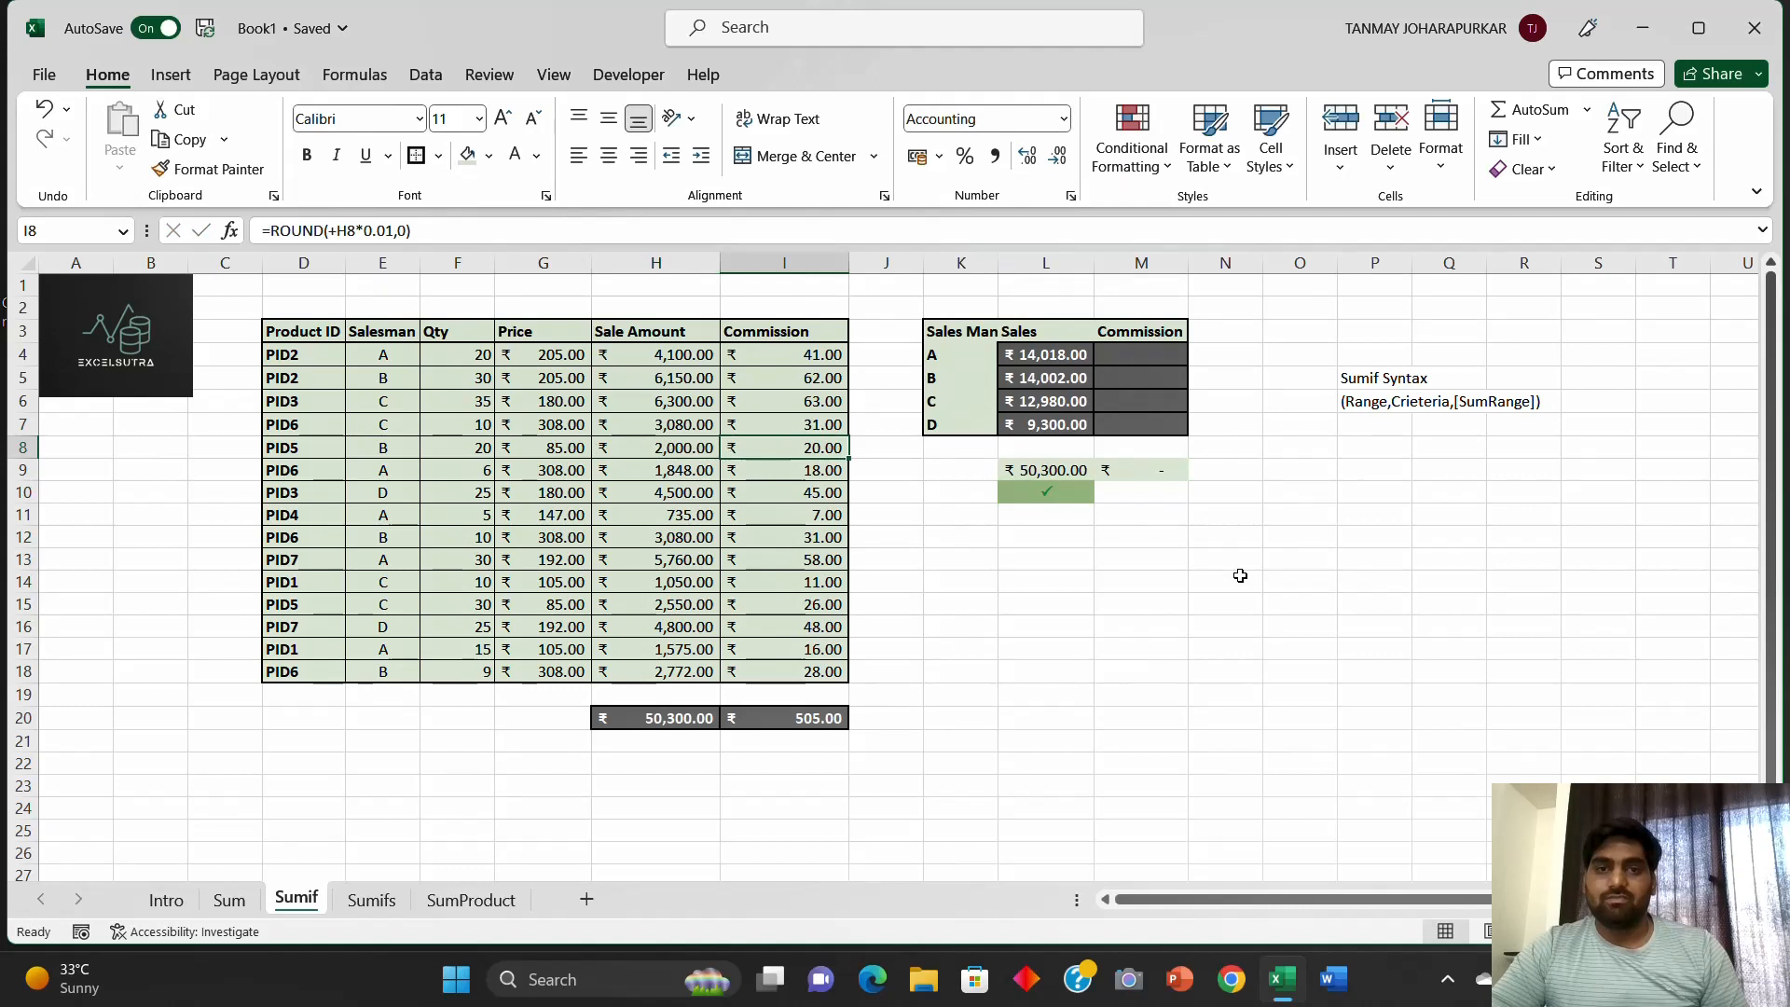
key(ctrl+z)
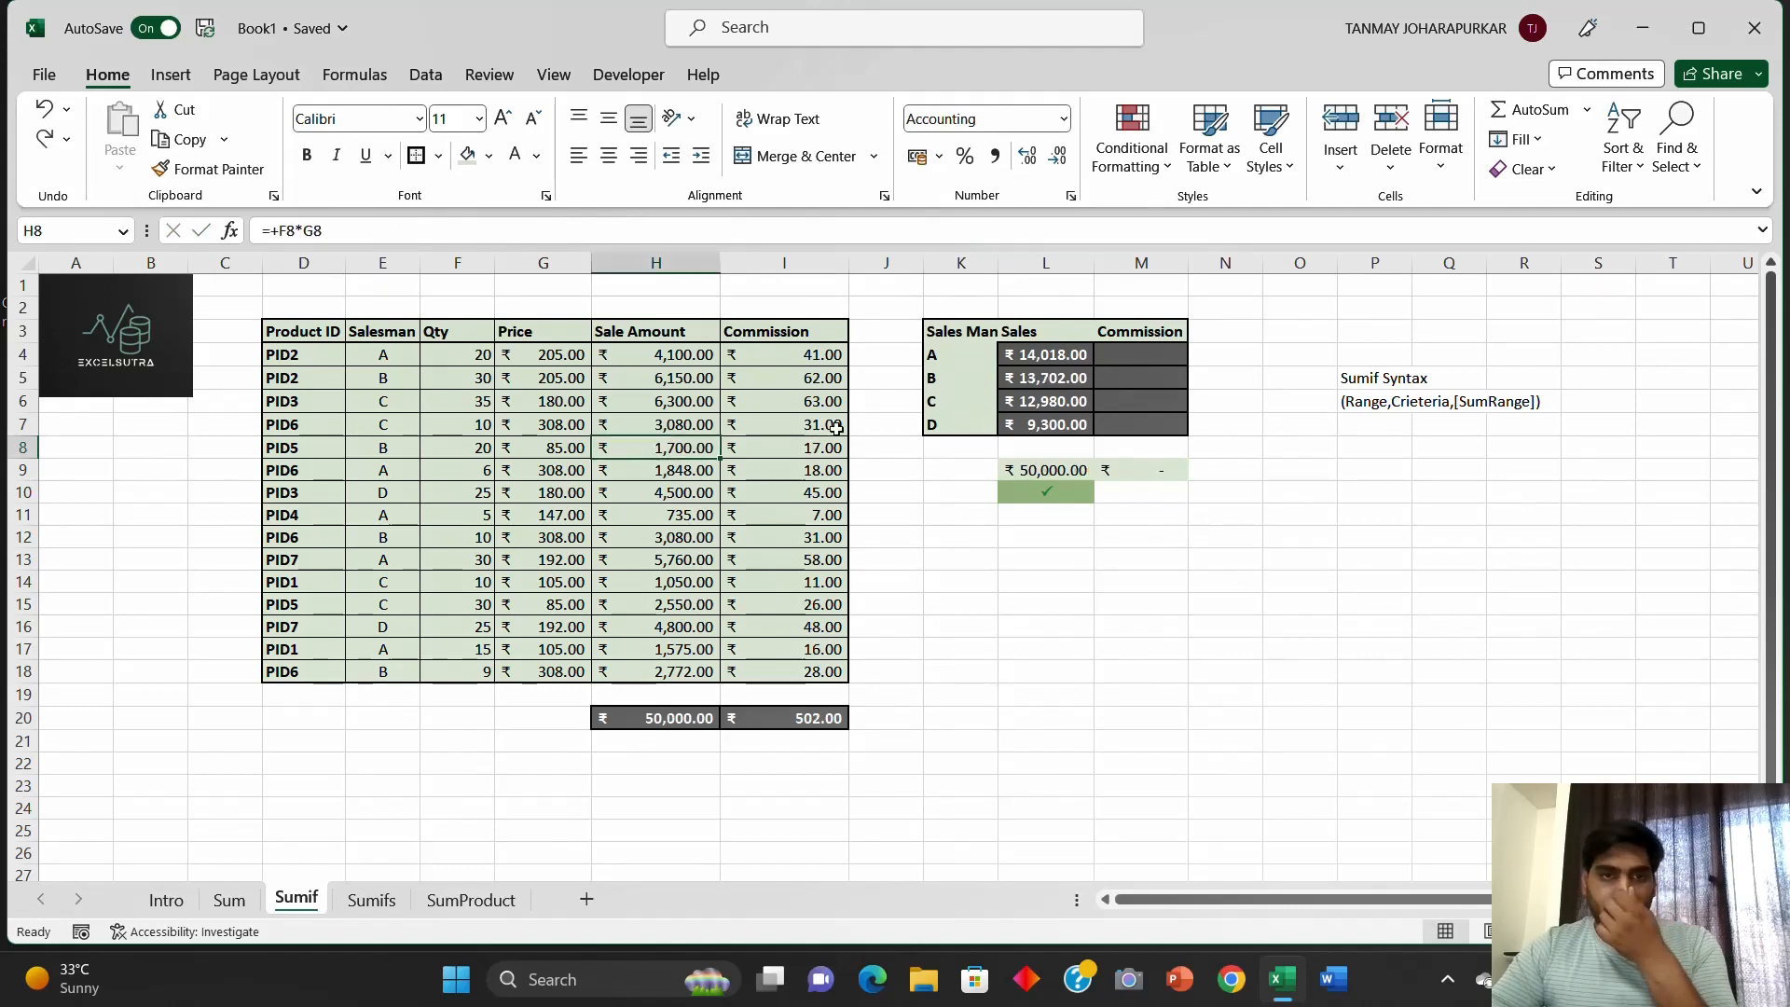
Step: Start a SUMIF formula in M4 with the absolute Salesman range $E$4:$E$18 as its range
click(1115, 395)
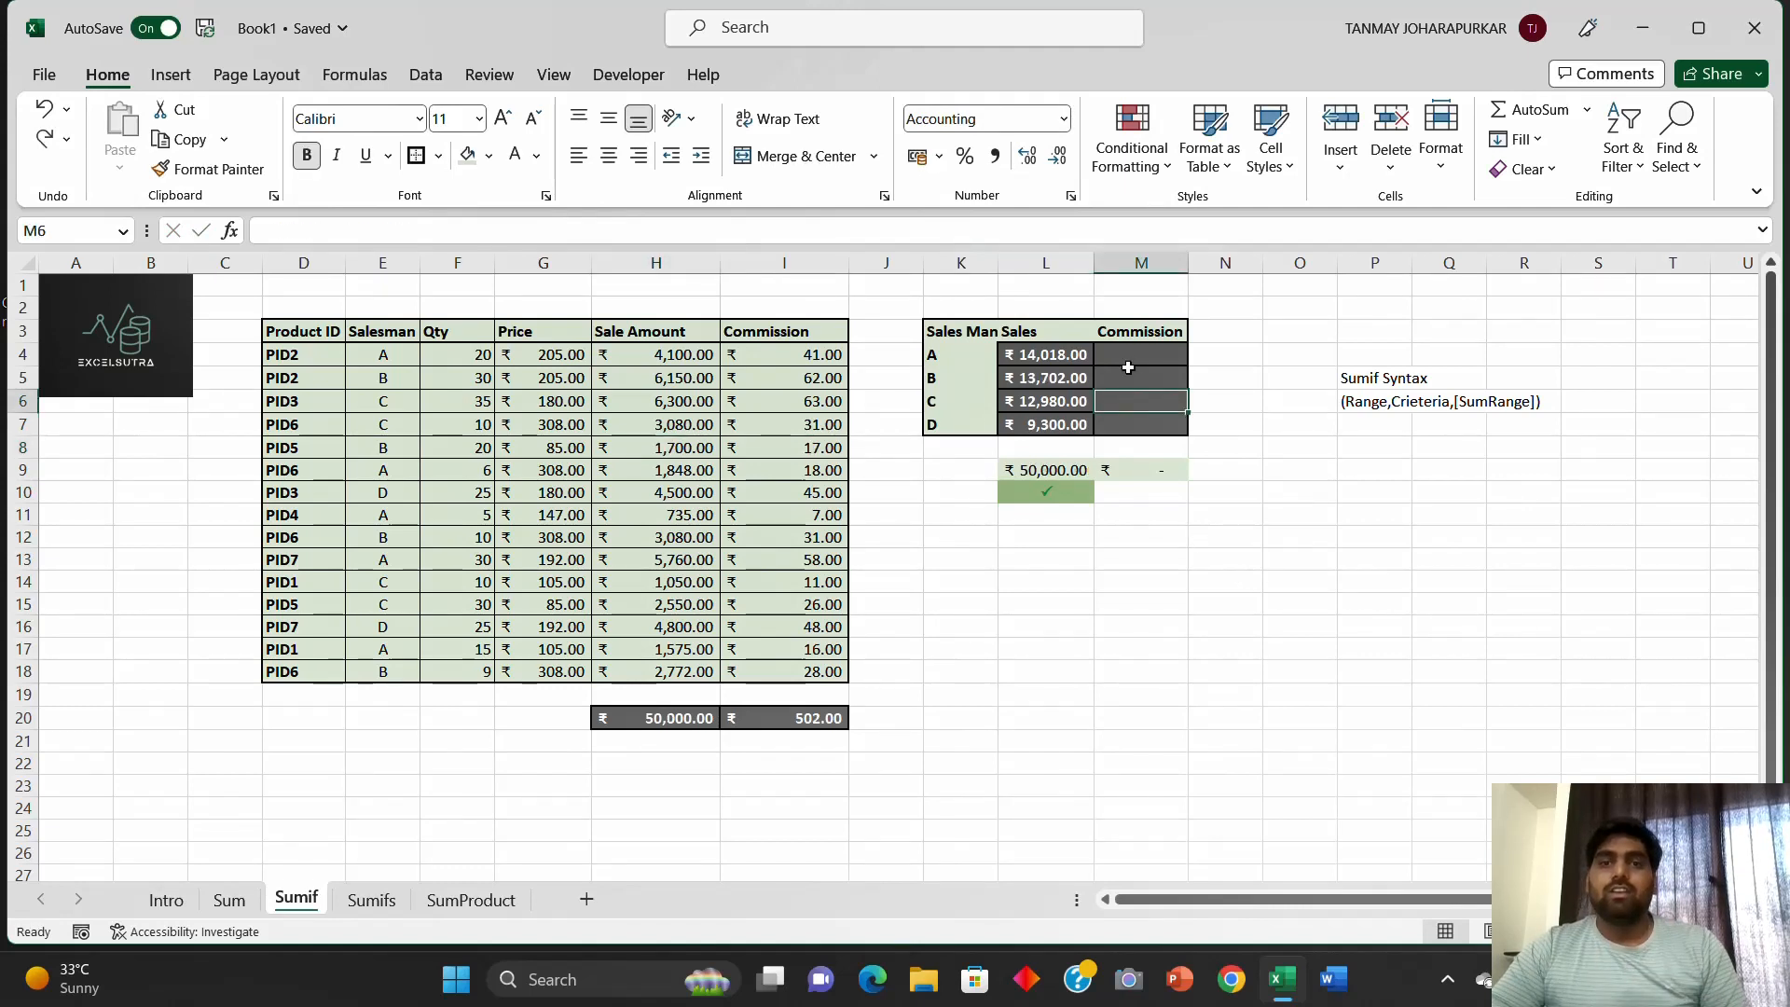
click(1125, 357)
text(+)
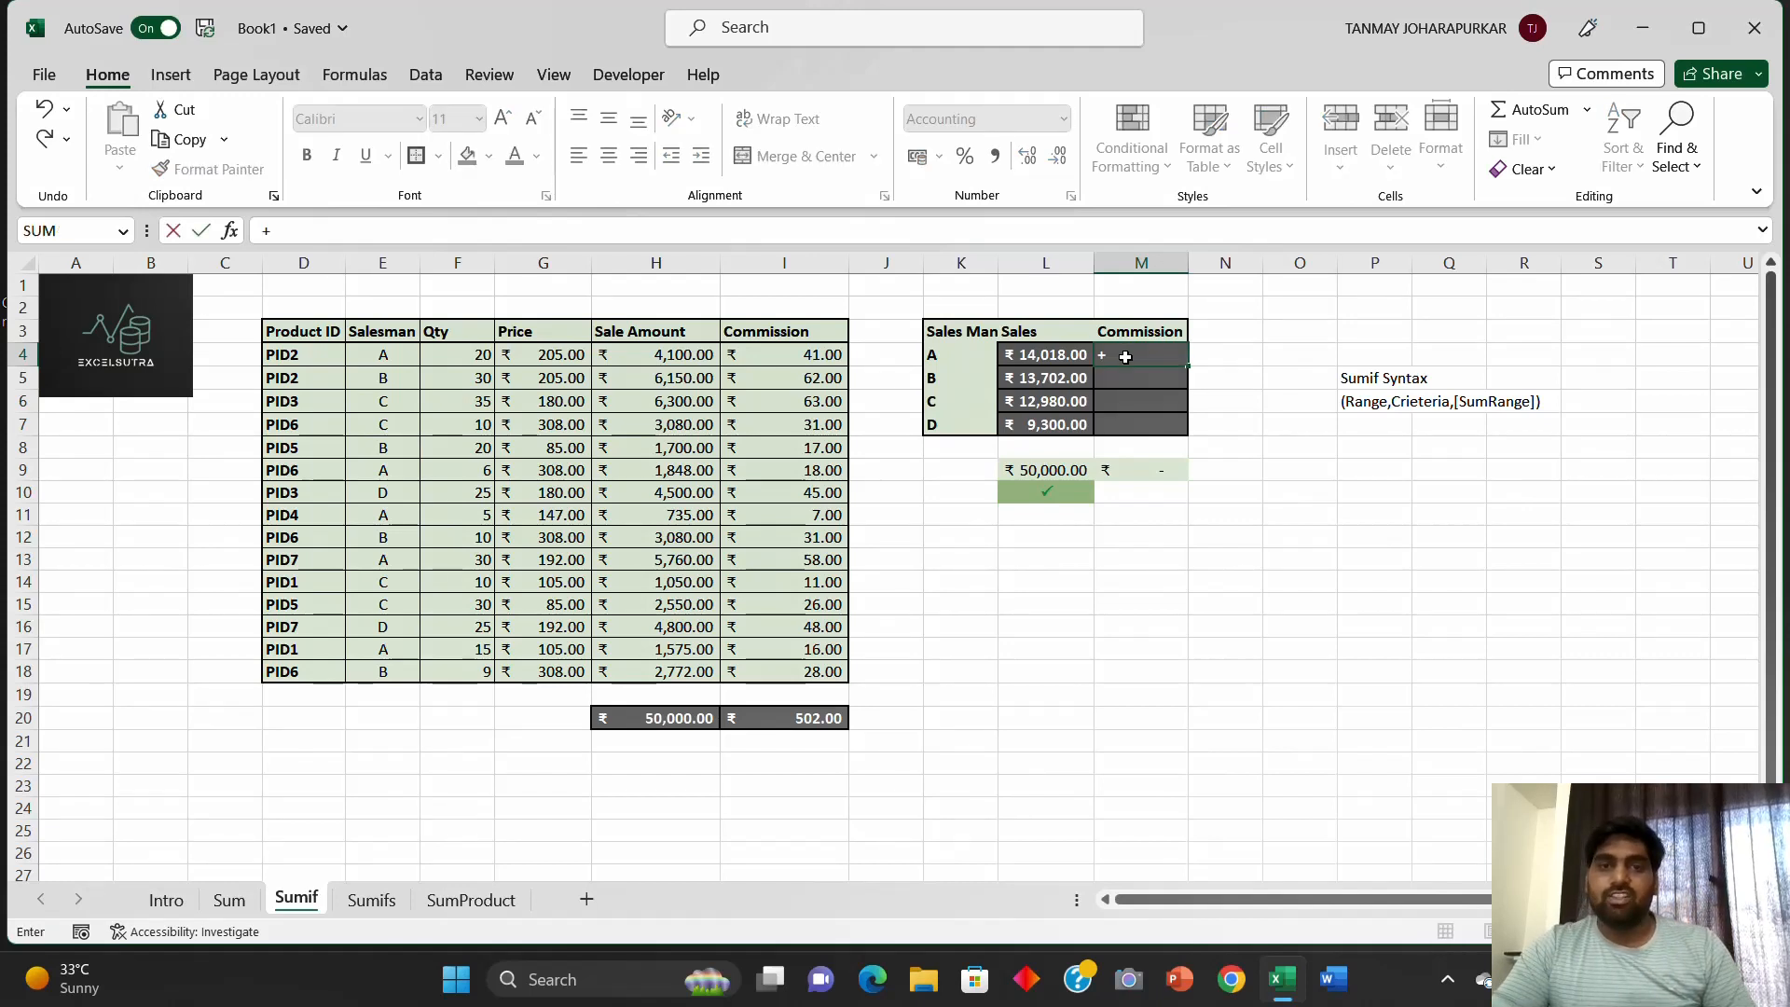
text(if)
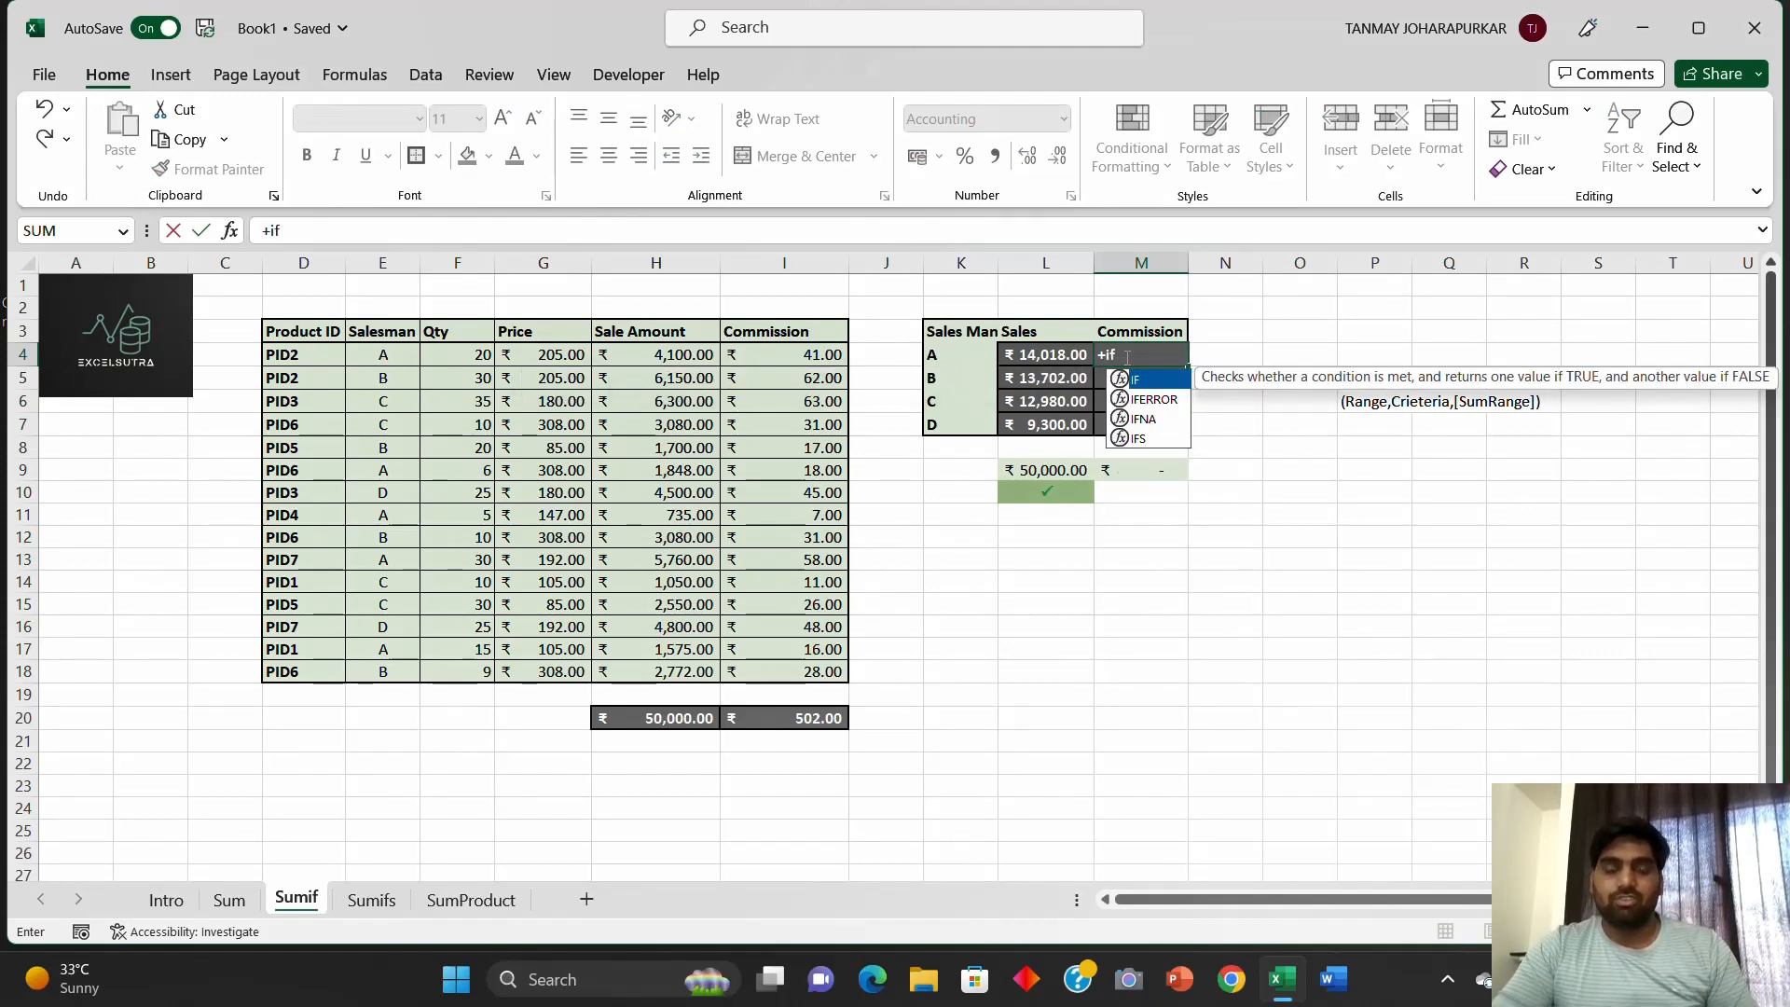
key(BackSpace)
key(BackSpace)
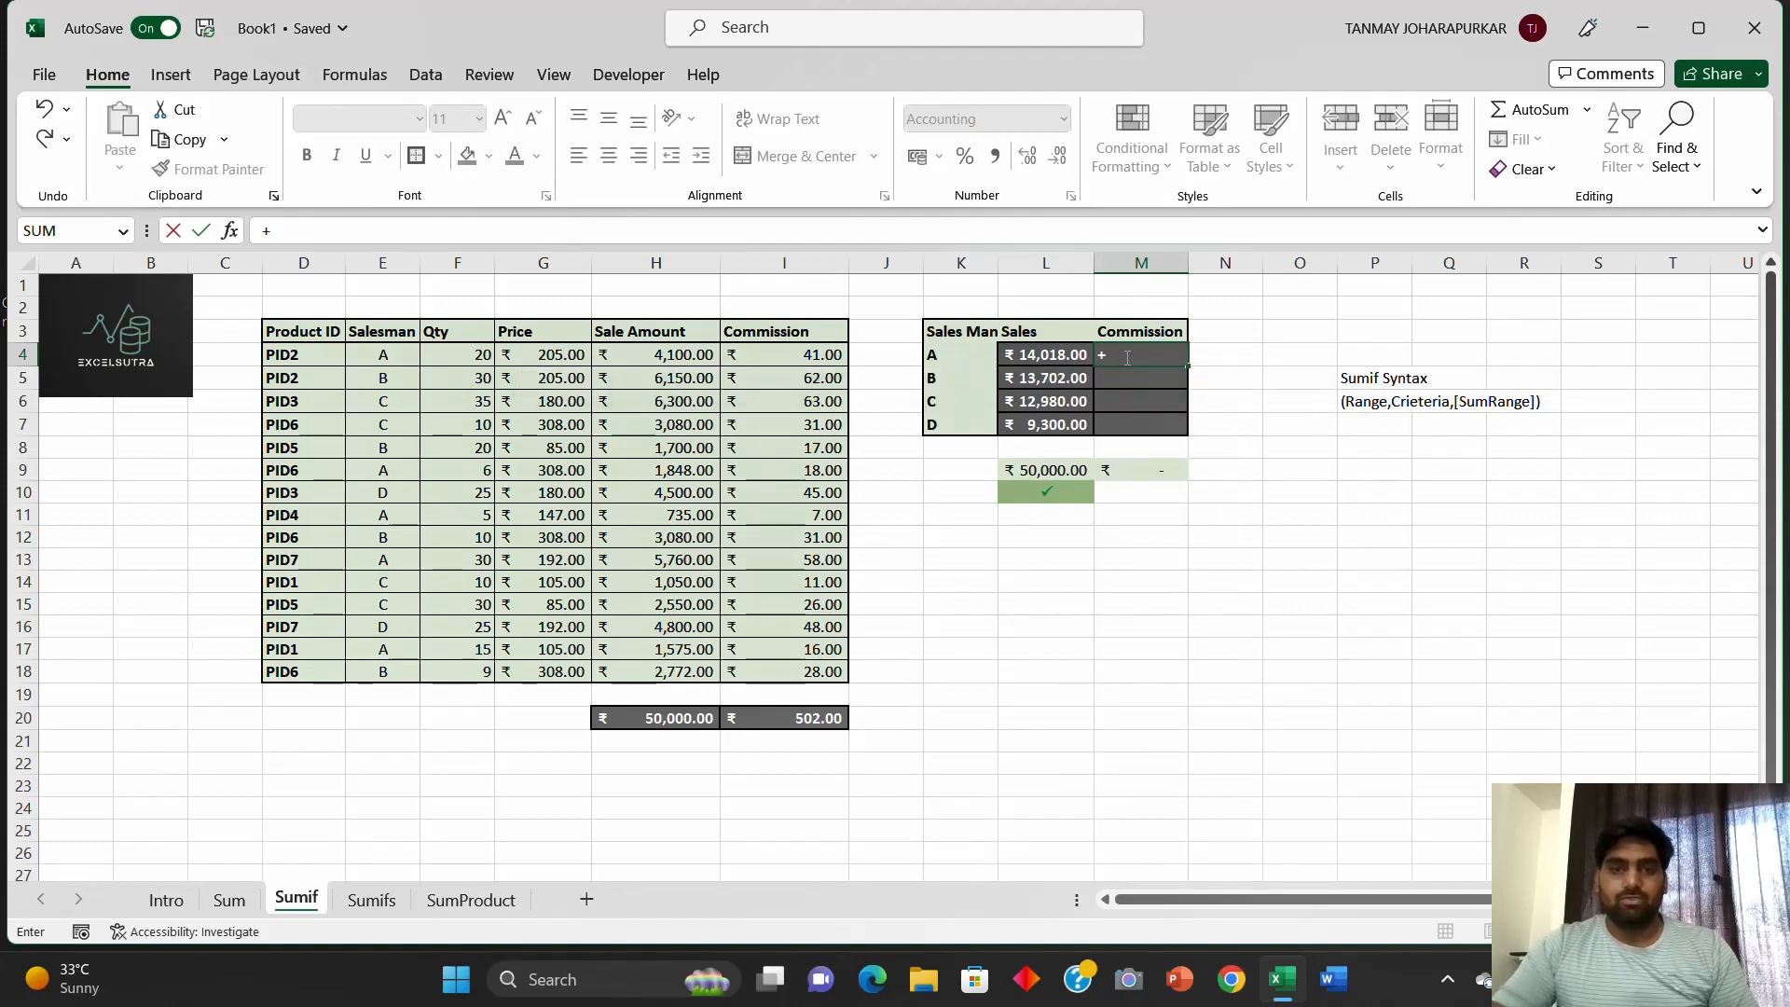
text(sumi)
key(Tab)
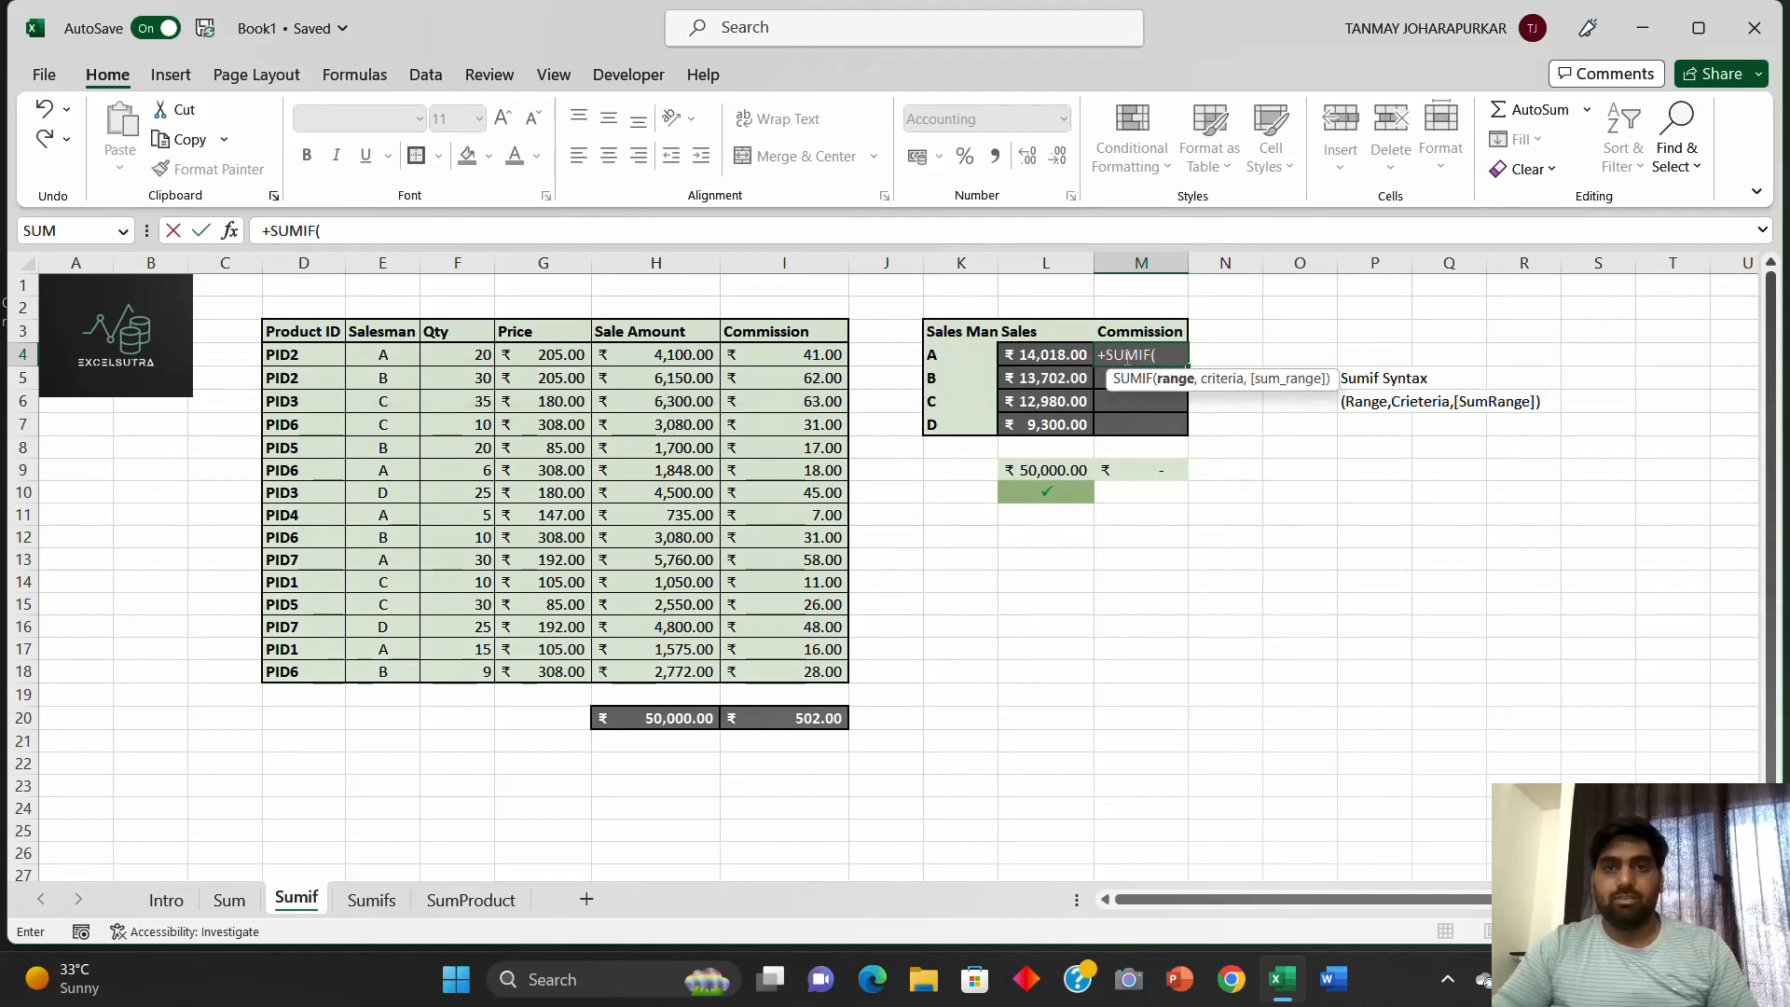
key(Left)
key(Left)
key(Left)
key(Left)
key(Left)
key(Left)
key(Left)
key(Left)
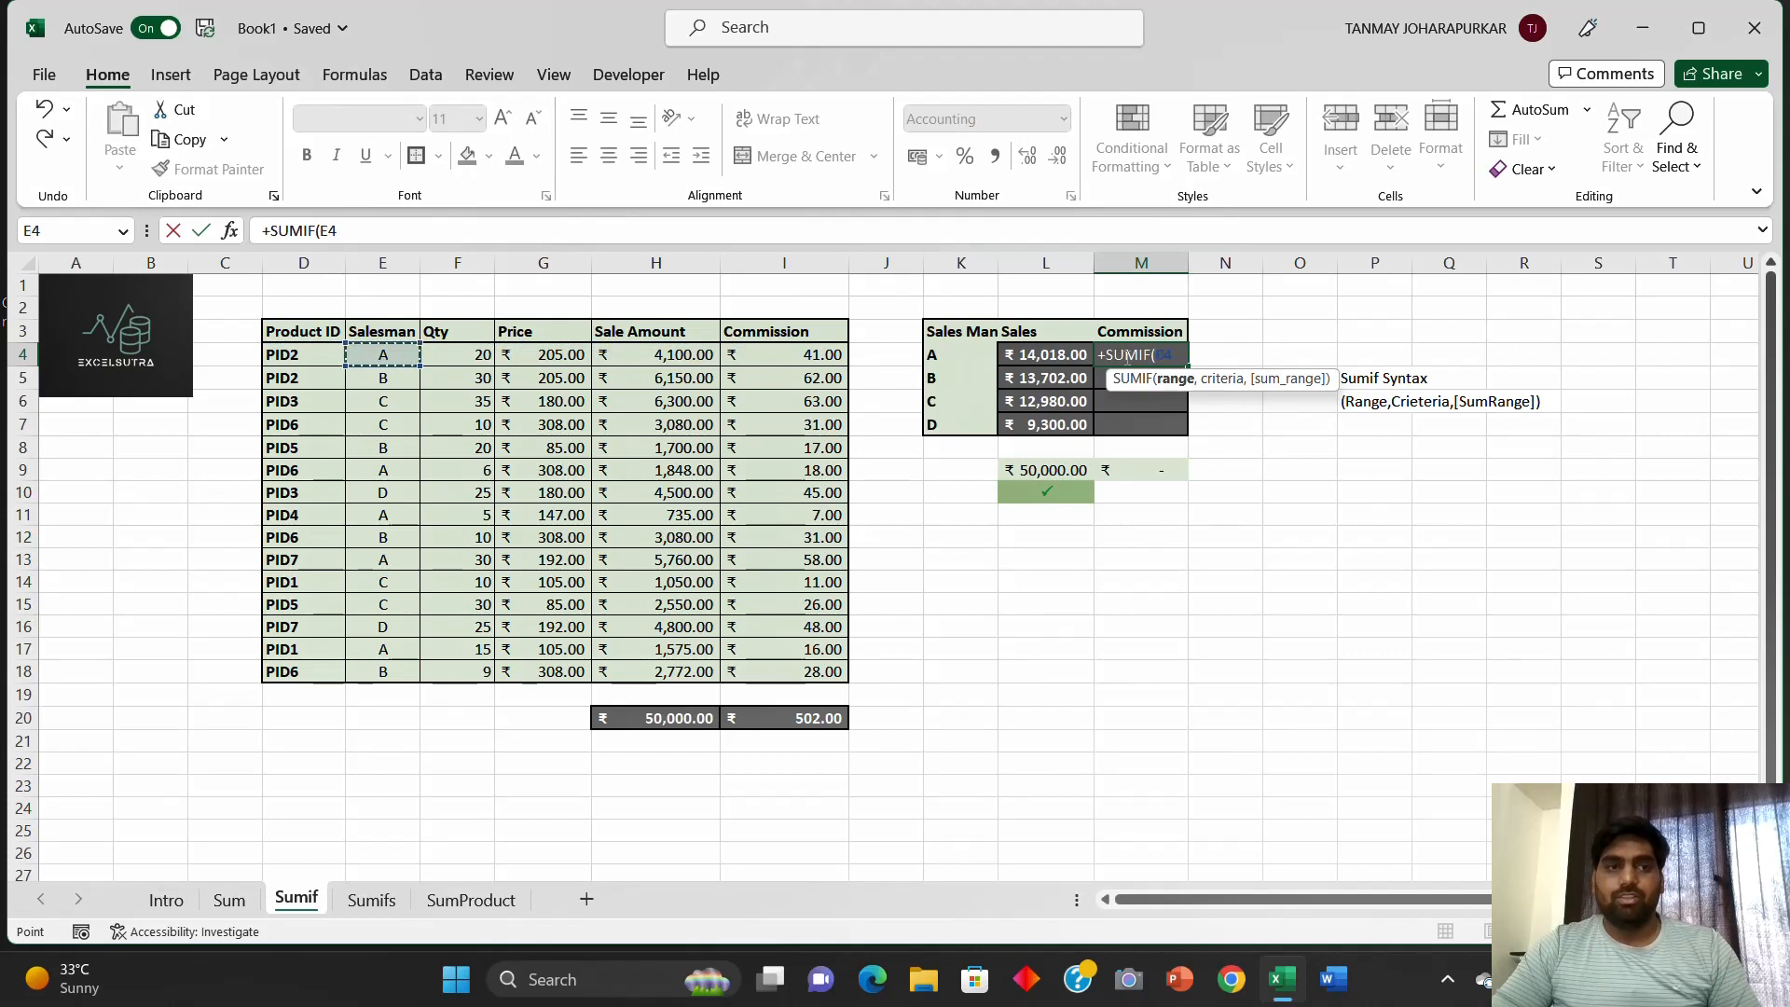
key(shift+Down)
key(shift+Down)
key(shift+Down)
key(shift+Down)
key(shift+Down)
key(shift+Down)
key(shift+Down)
key(shift+Down)
key(shift+Down)
key(shift+Down)
key(shift+Down)
key(shift+Down)
key(shift+Down)
key(shift+Down)
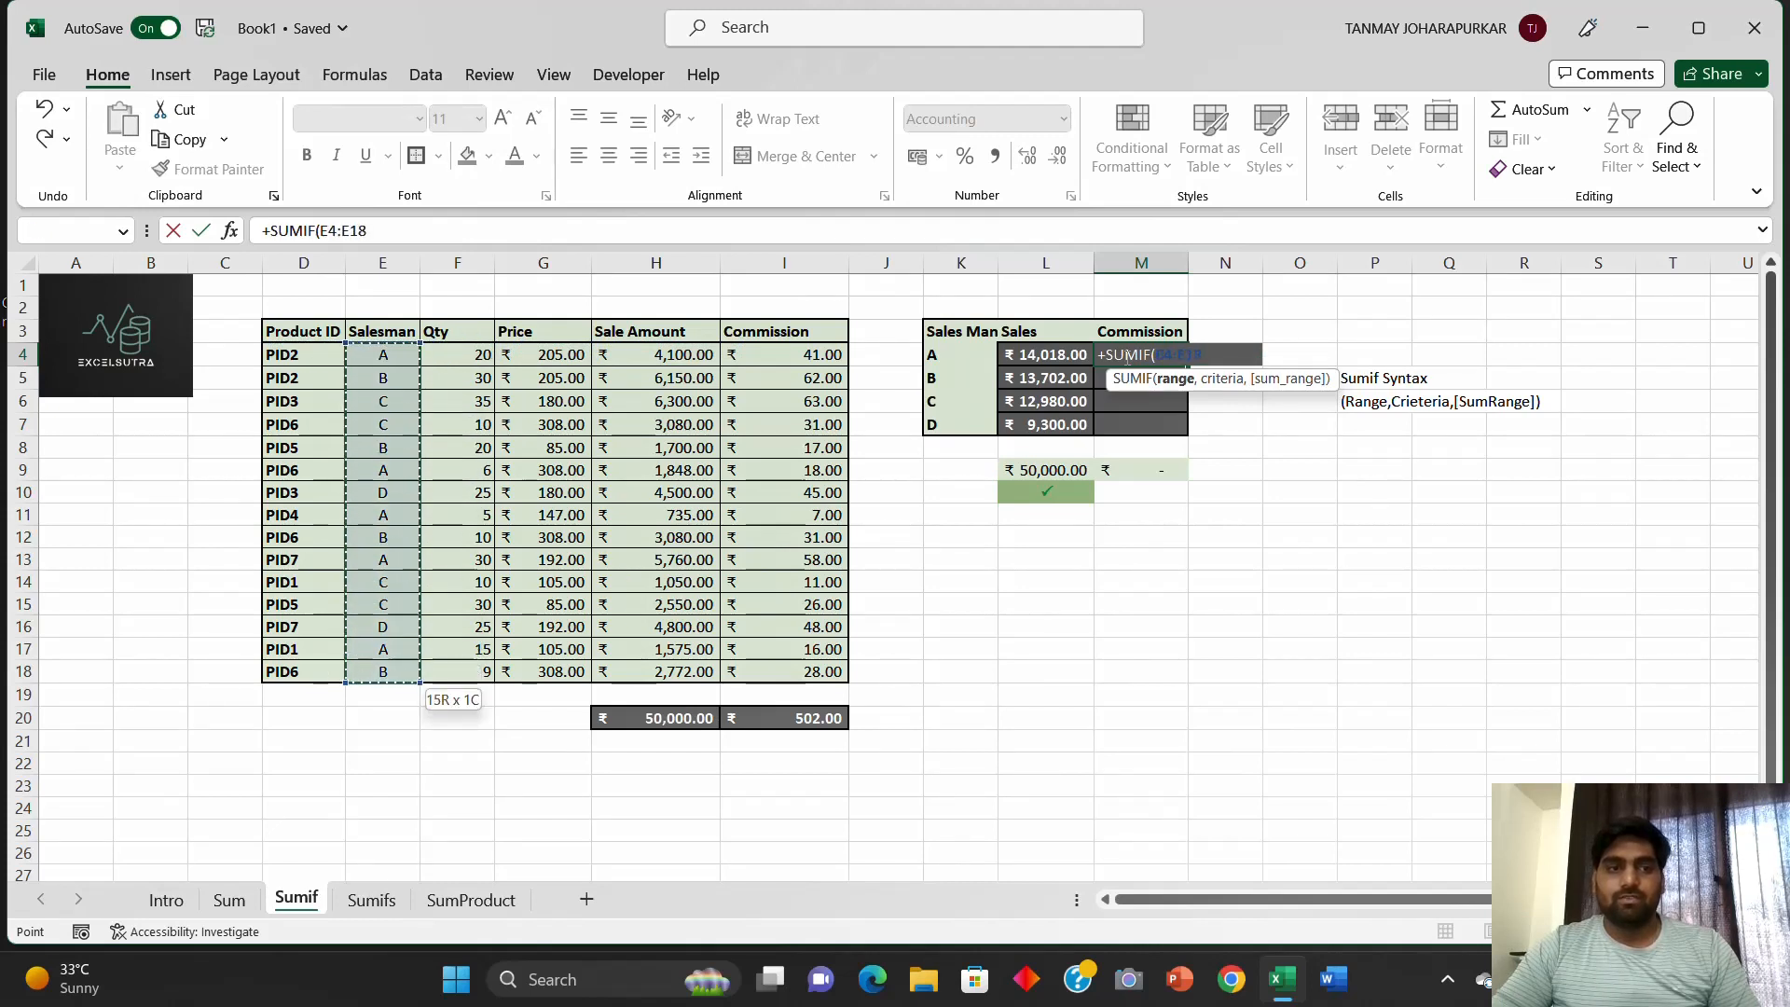
drag(402, 228, 321, 230)
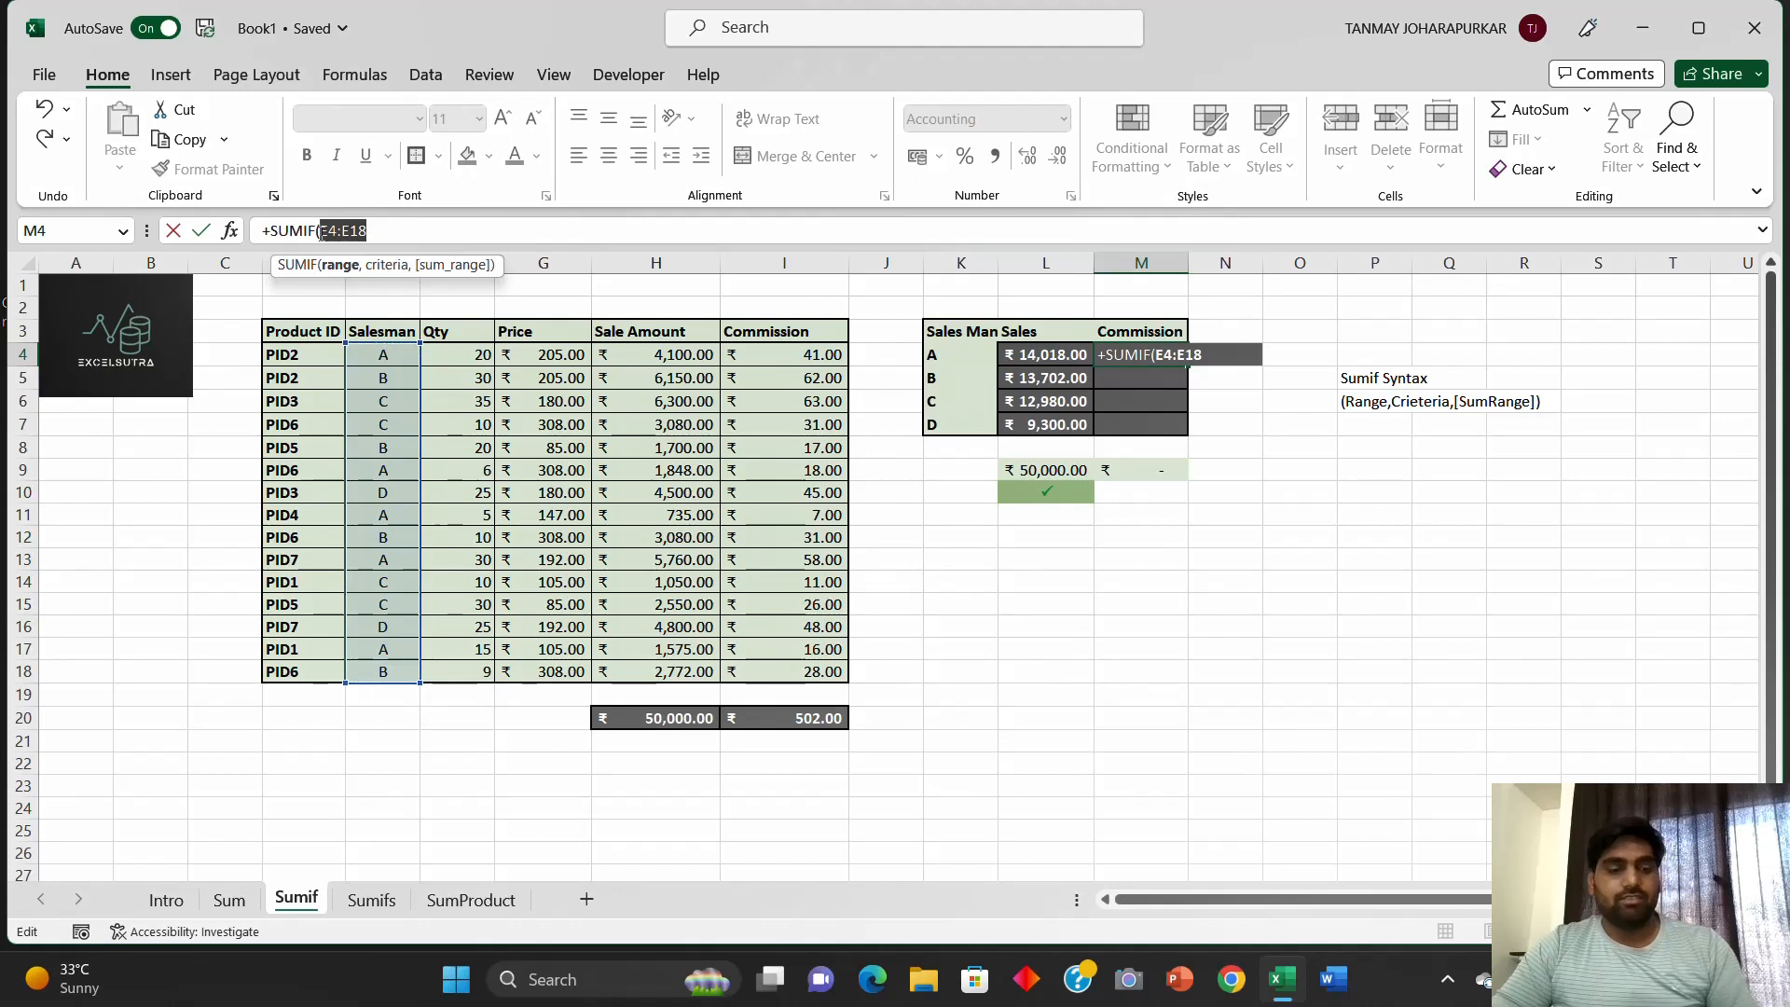
key(F4)
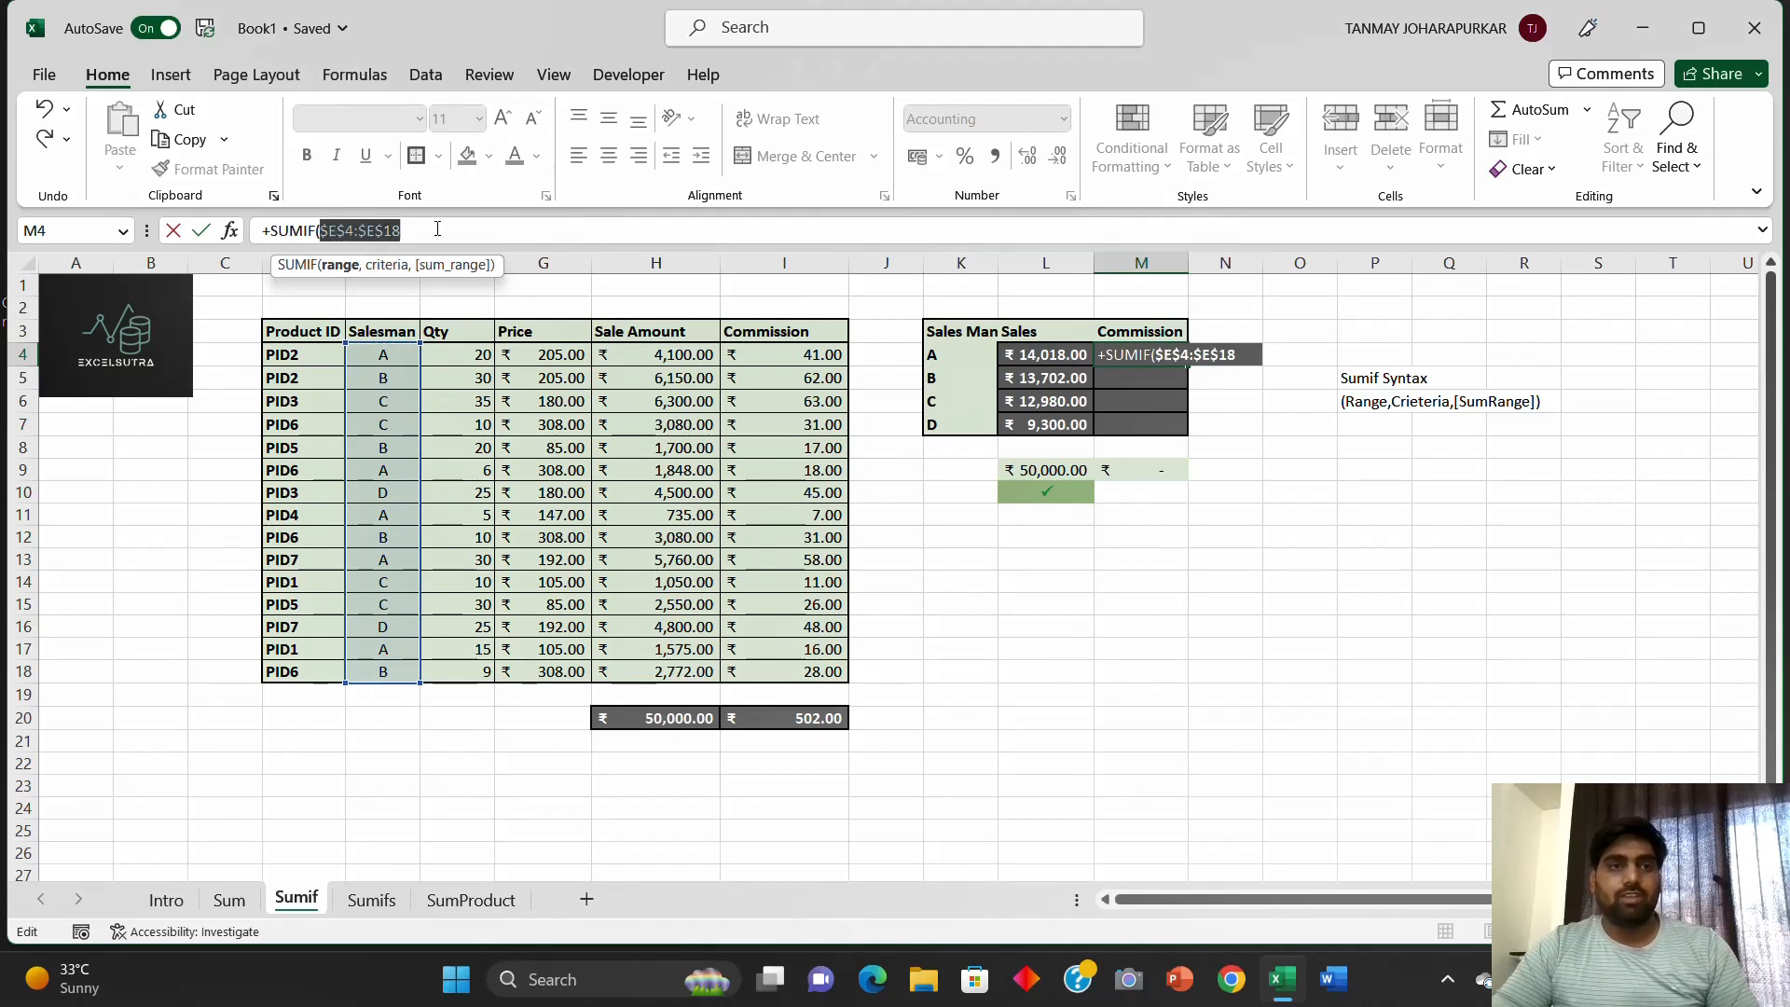
Step: Complete the SUMIF formula in M4 with K4 as criteria and the absolute Commission range $I$4:$I$18 as sum range
click(437, 228)
text(,)
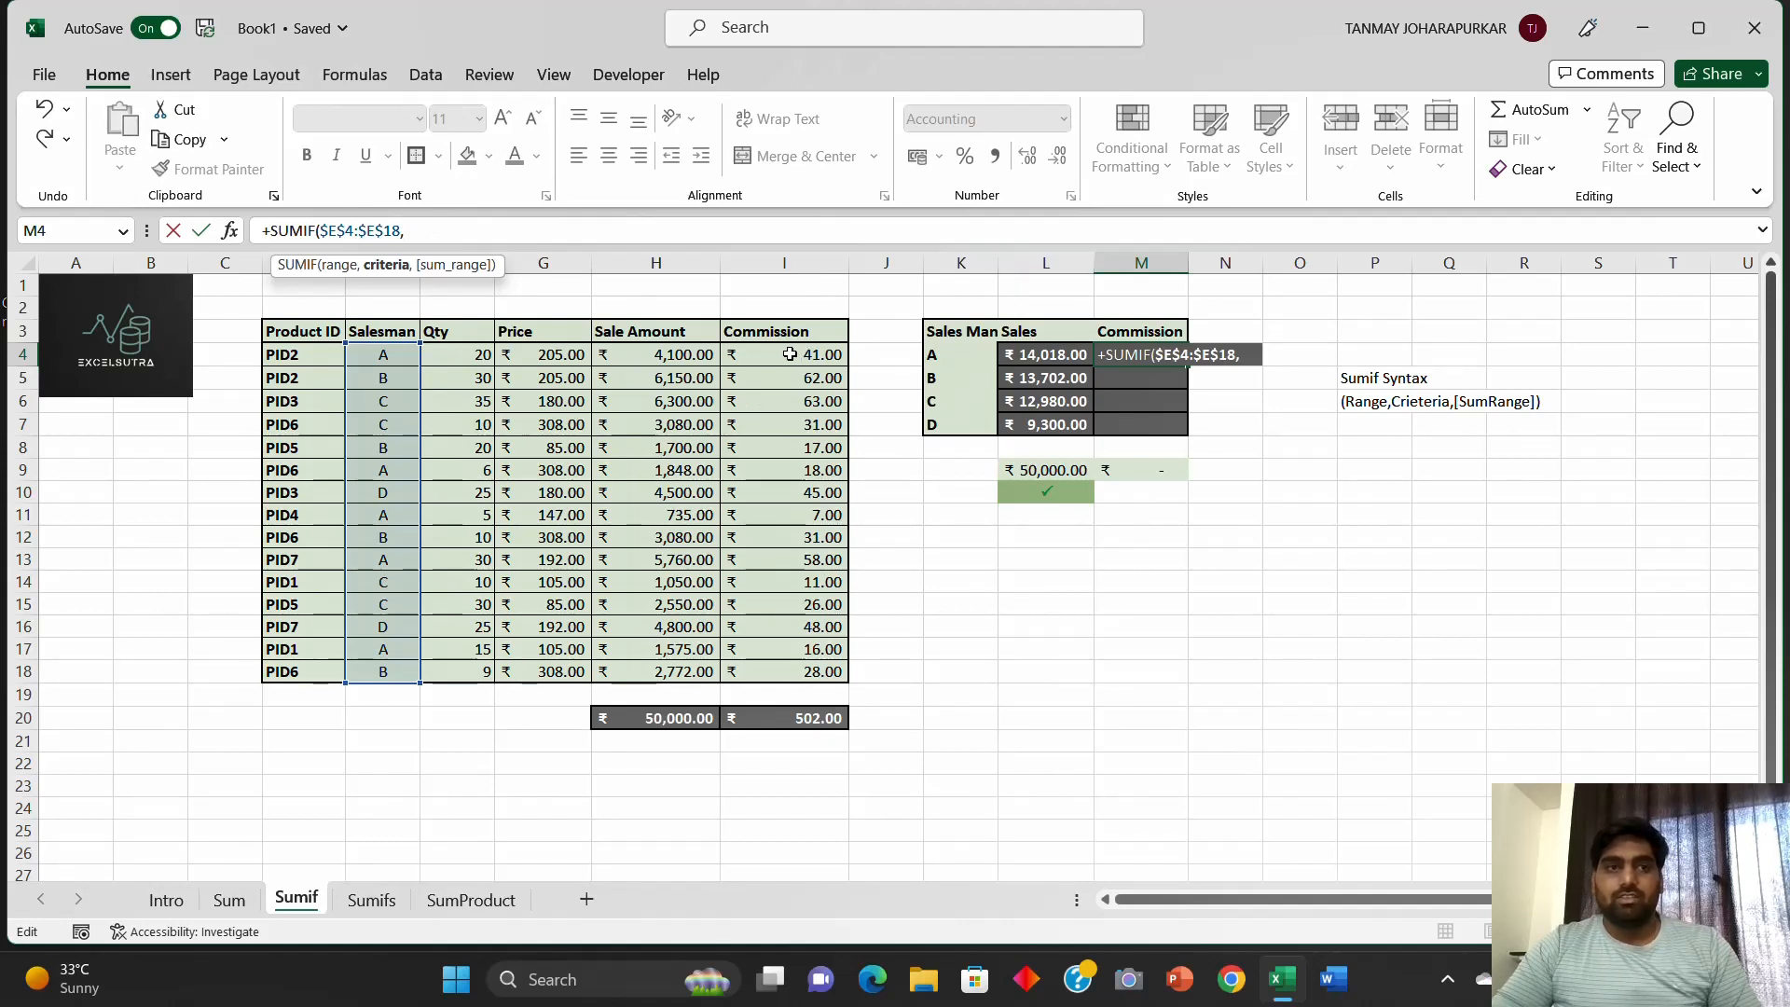
click(942, 352)
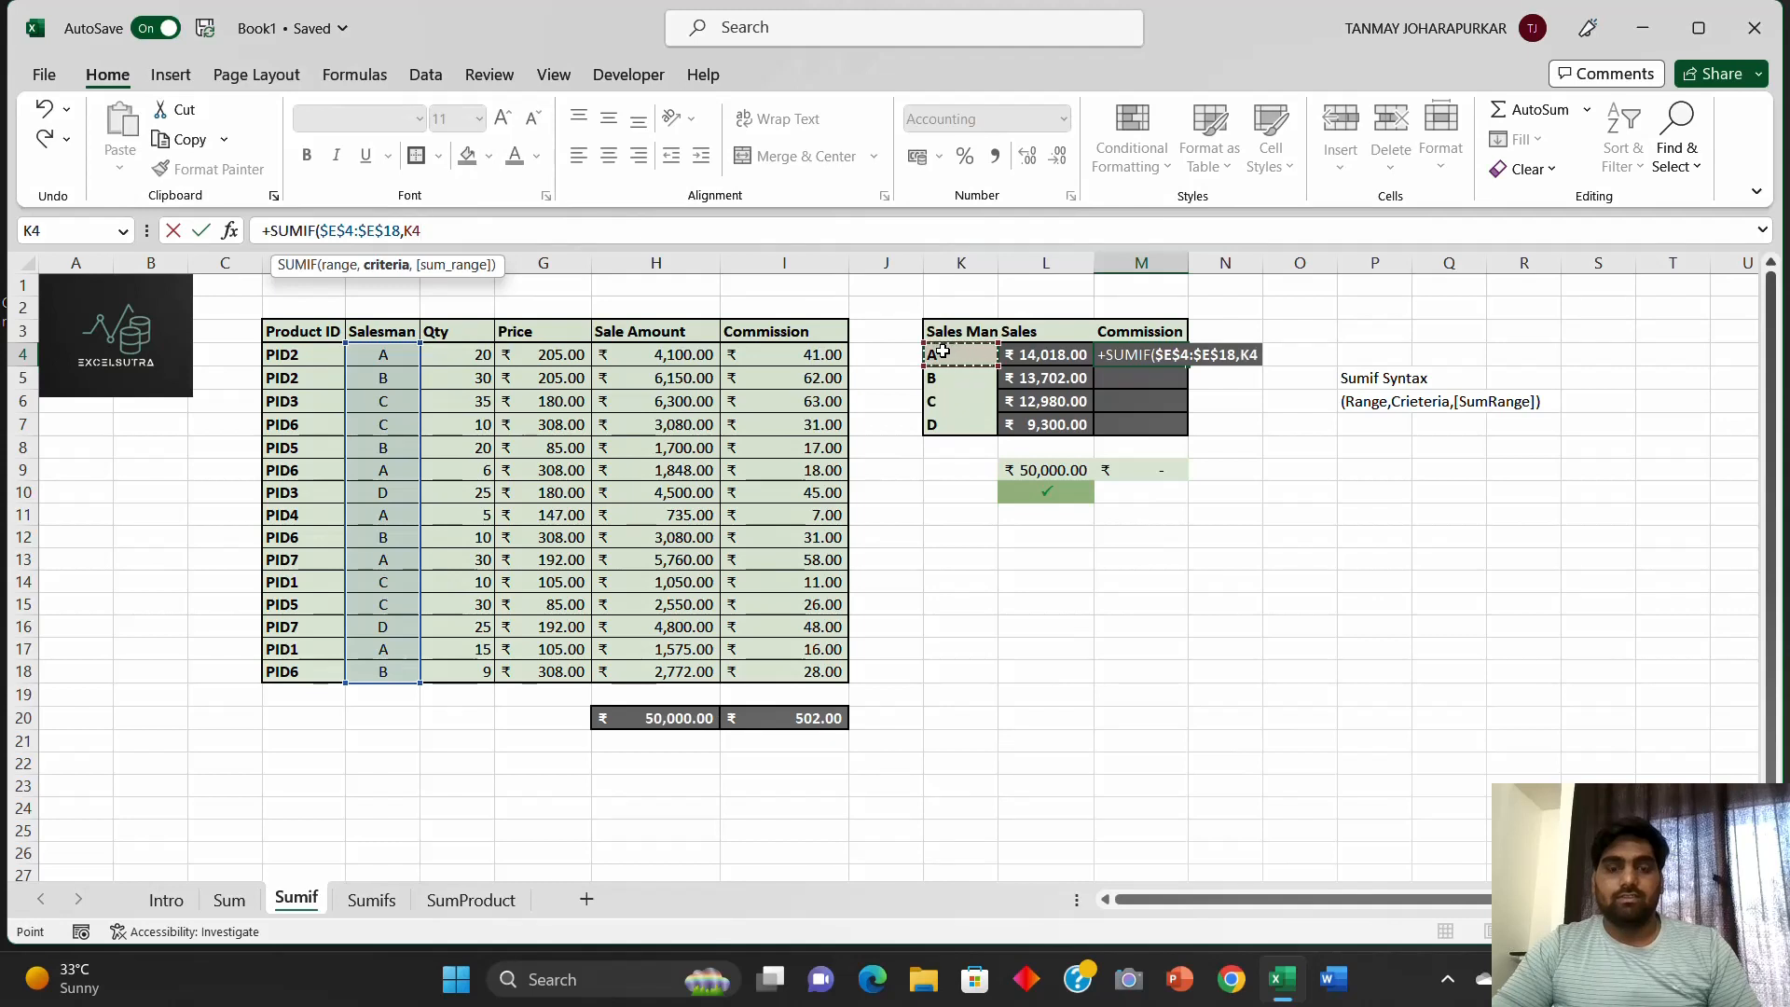
text(,)
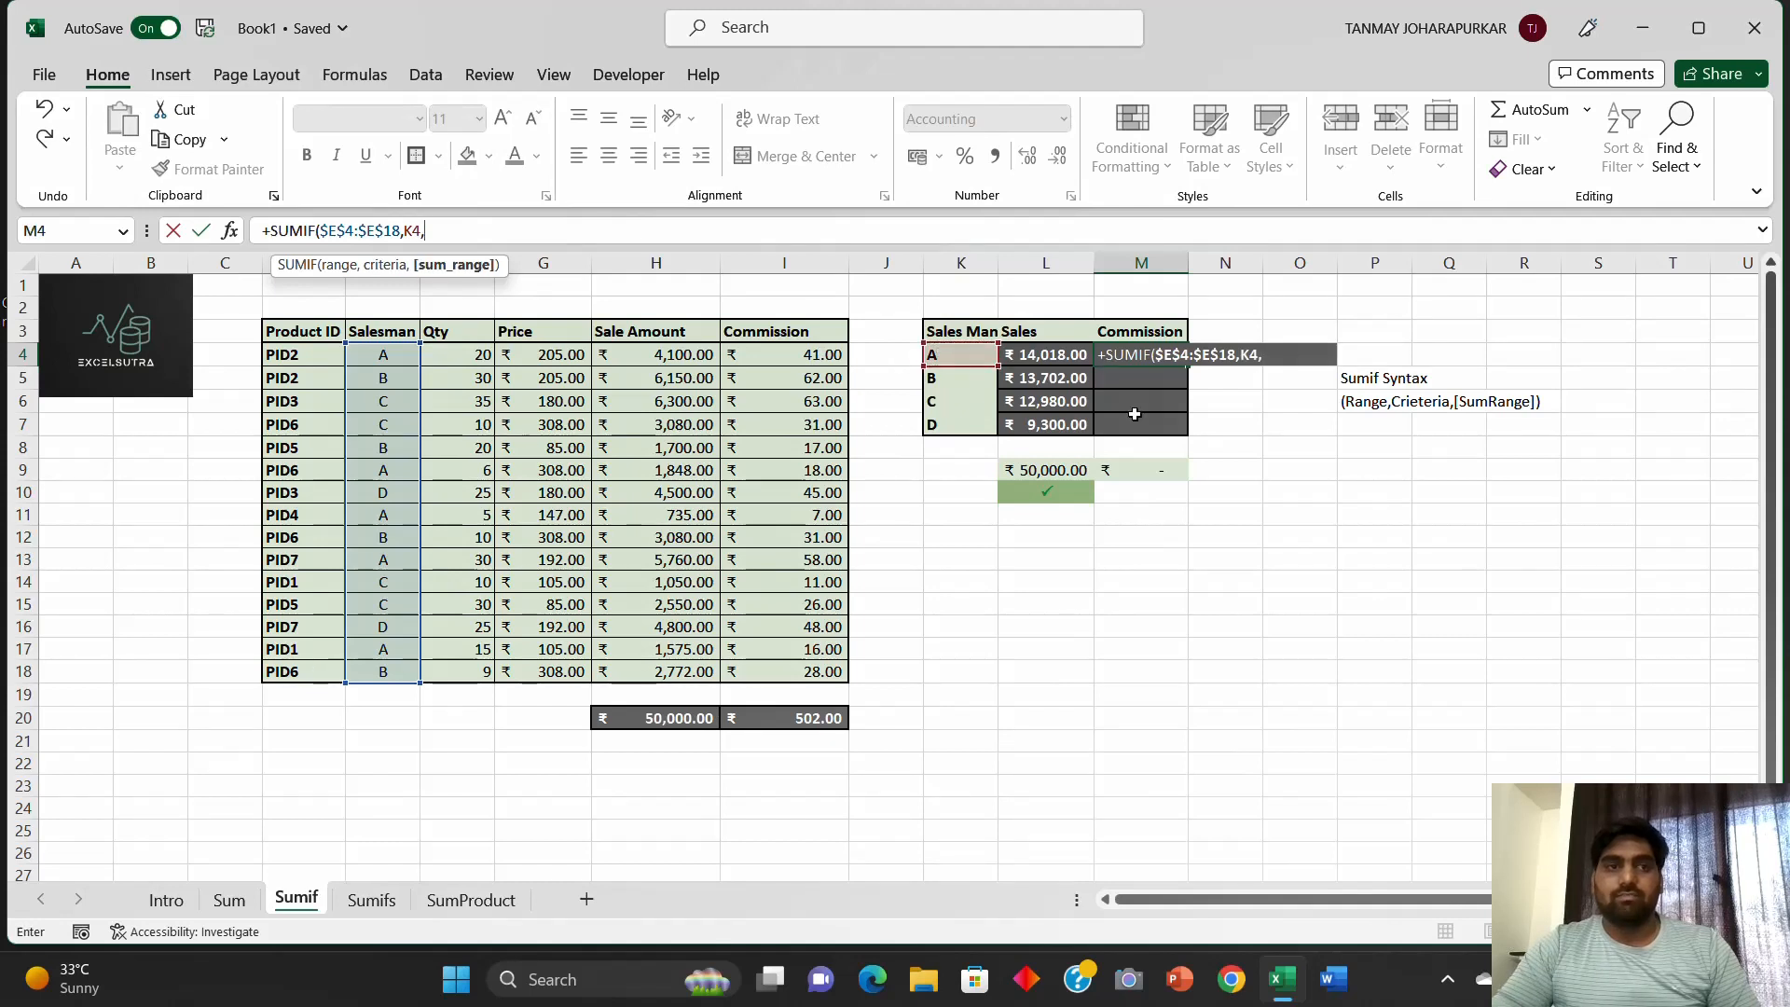
drag(782, 363, 813, 673)
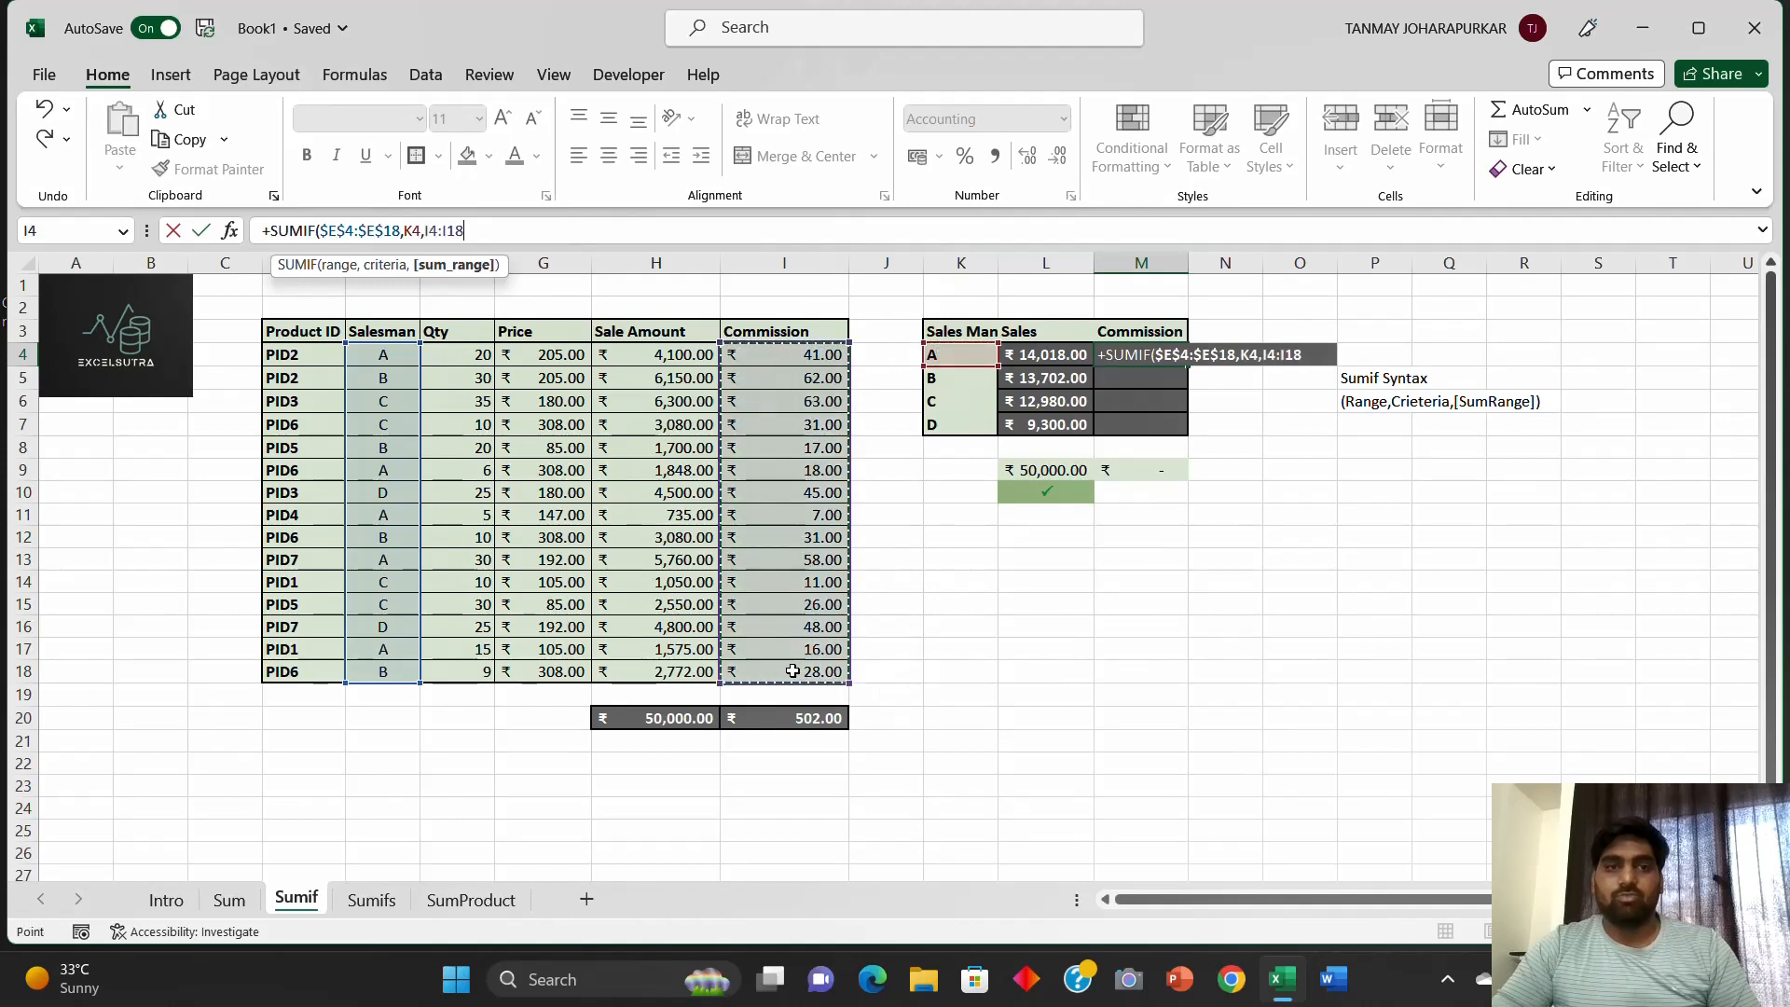
drag(463, 230, 426, 230)
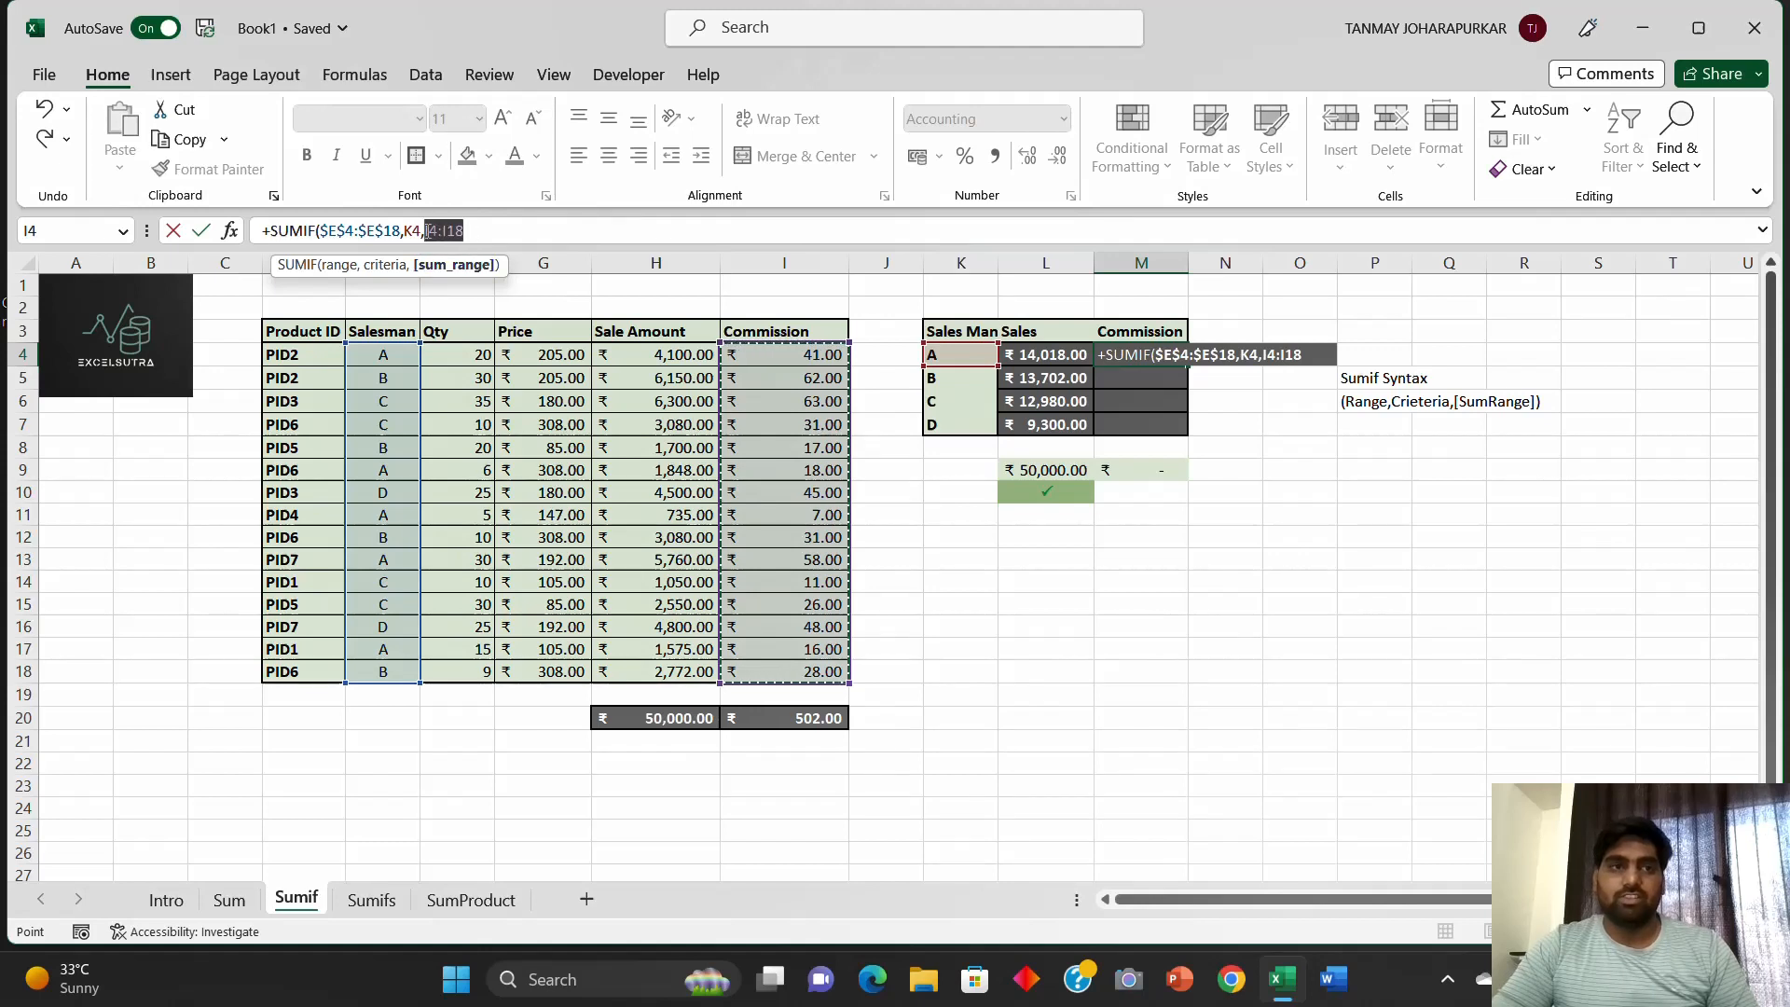
key(F4)
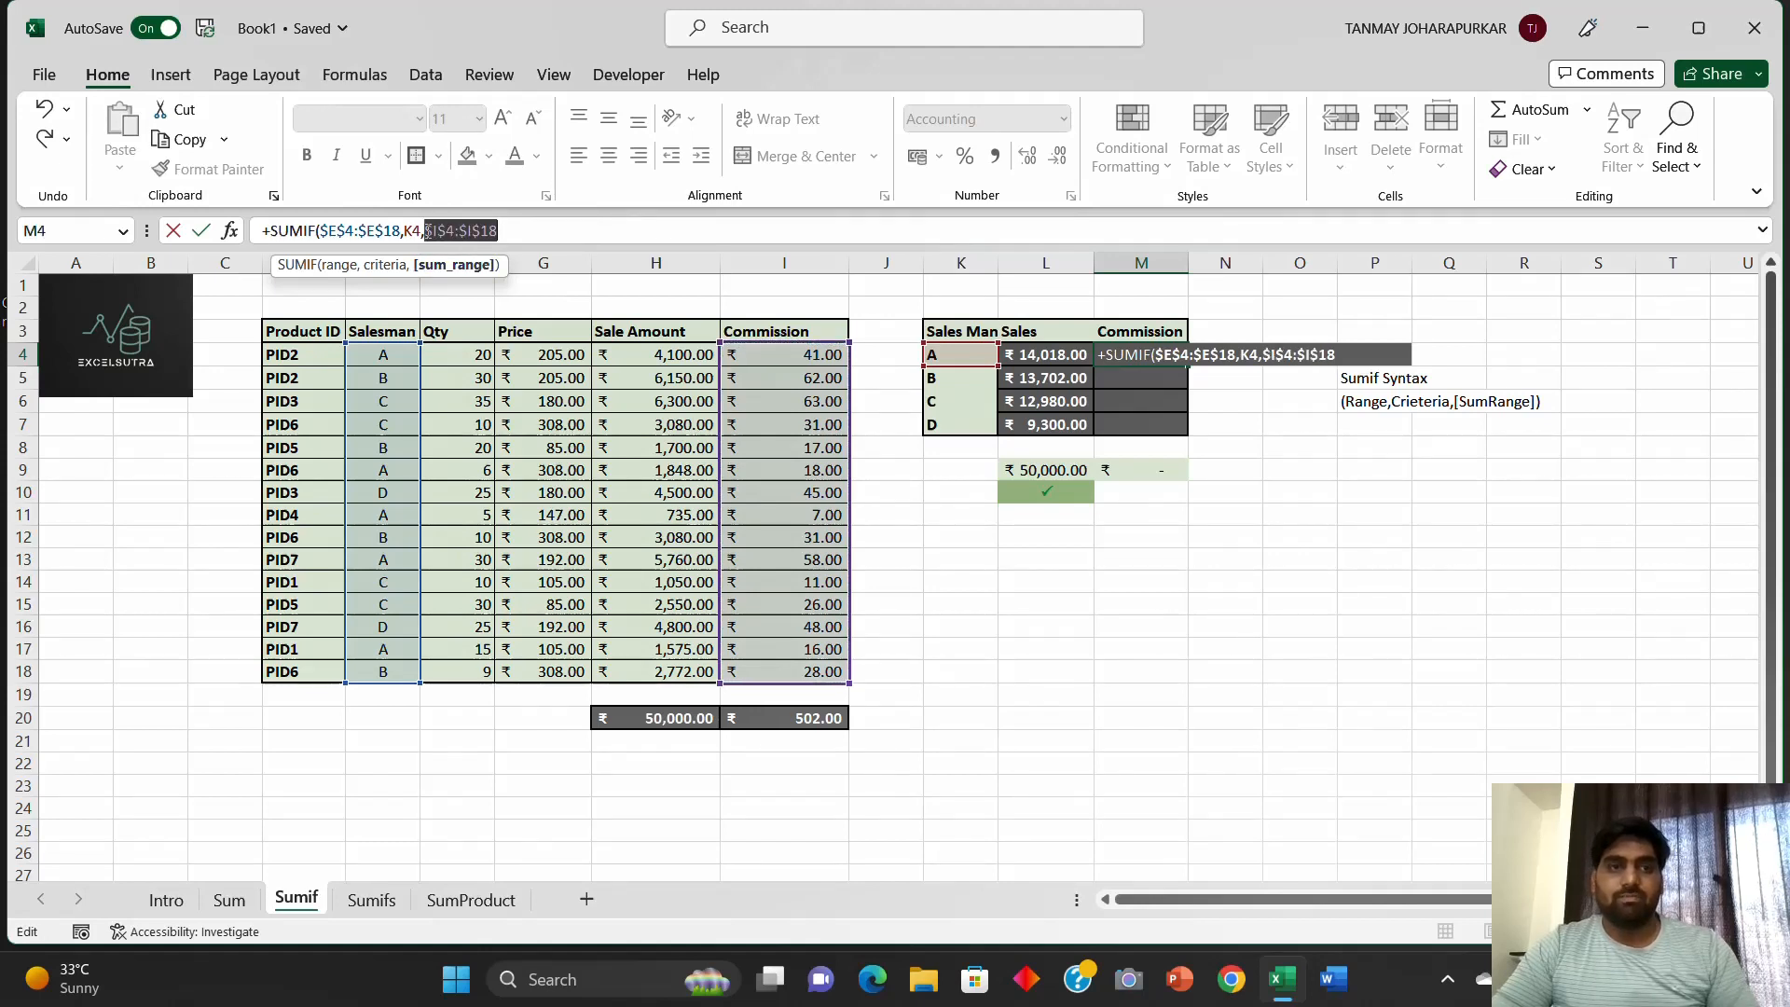
key(End)
text())
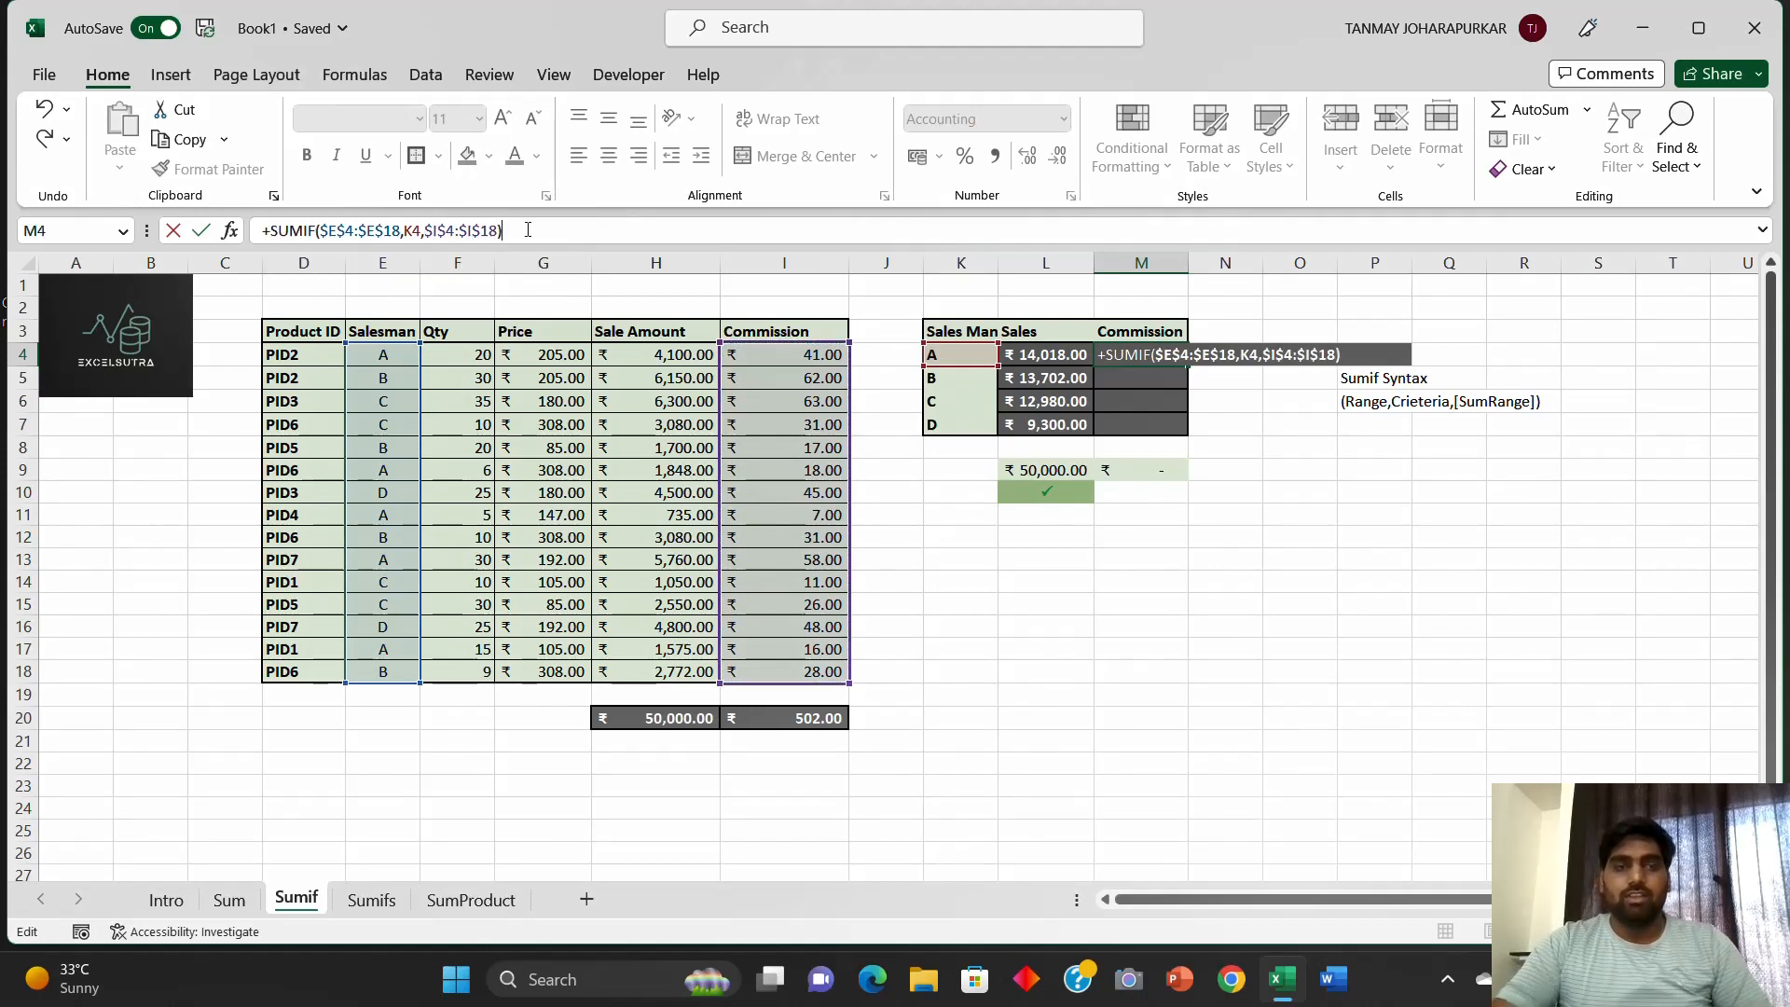
key(ctrl+Return)
Step: Copy the commission SUMIF formula from M4 down to M7 and go to the commission total in M9
key(ctrl+c)
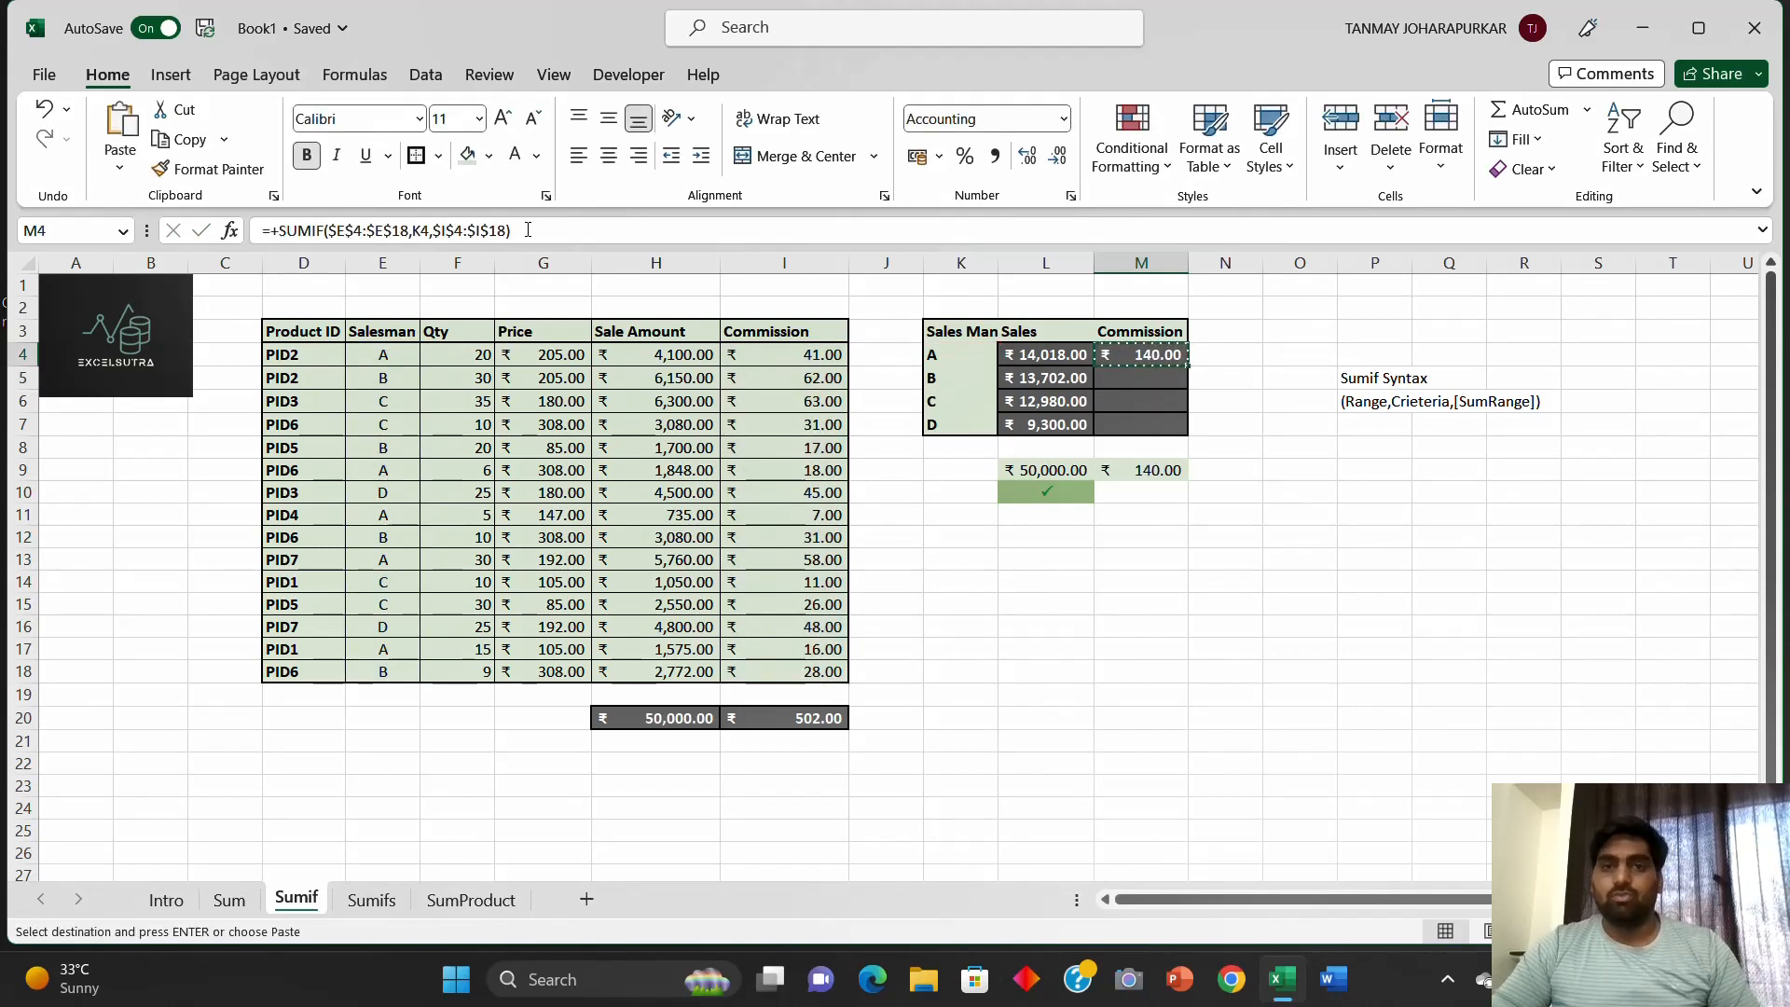
key(shift+Down)
key(shift+Down)
key(shift+Down)
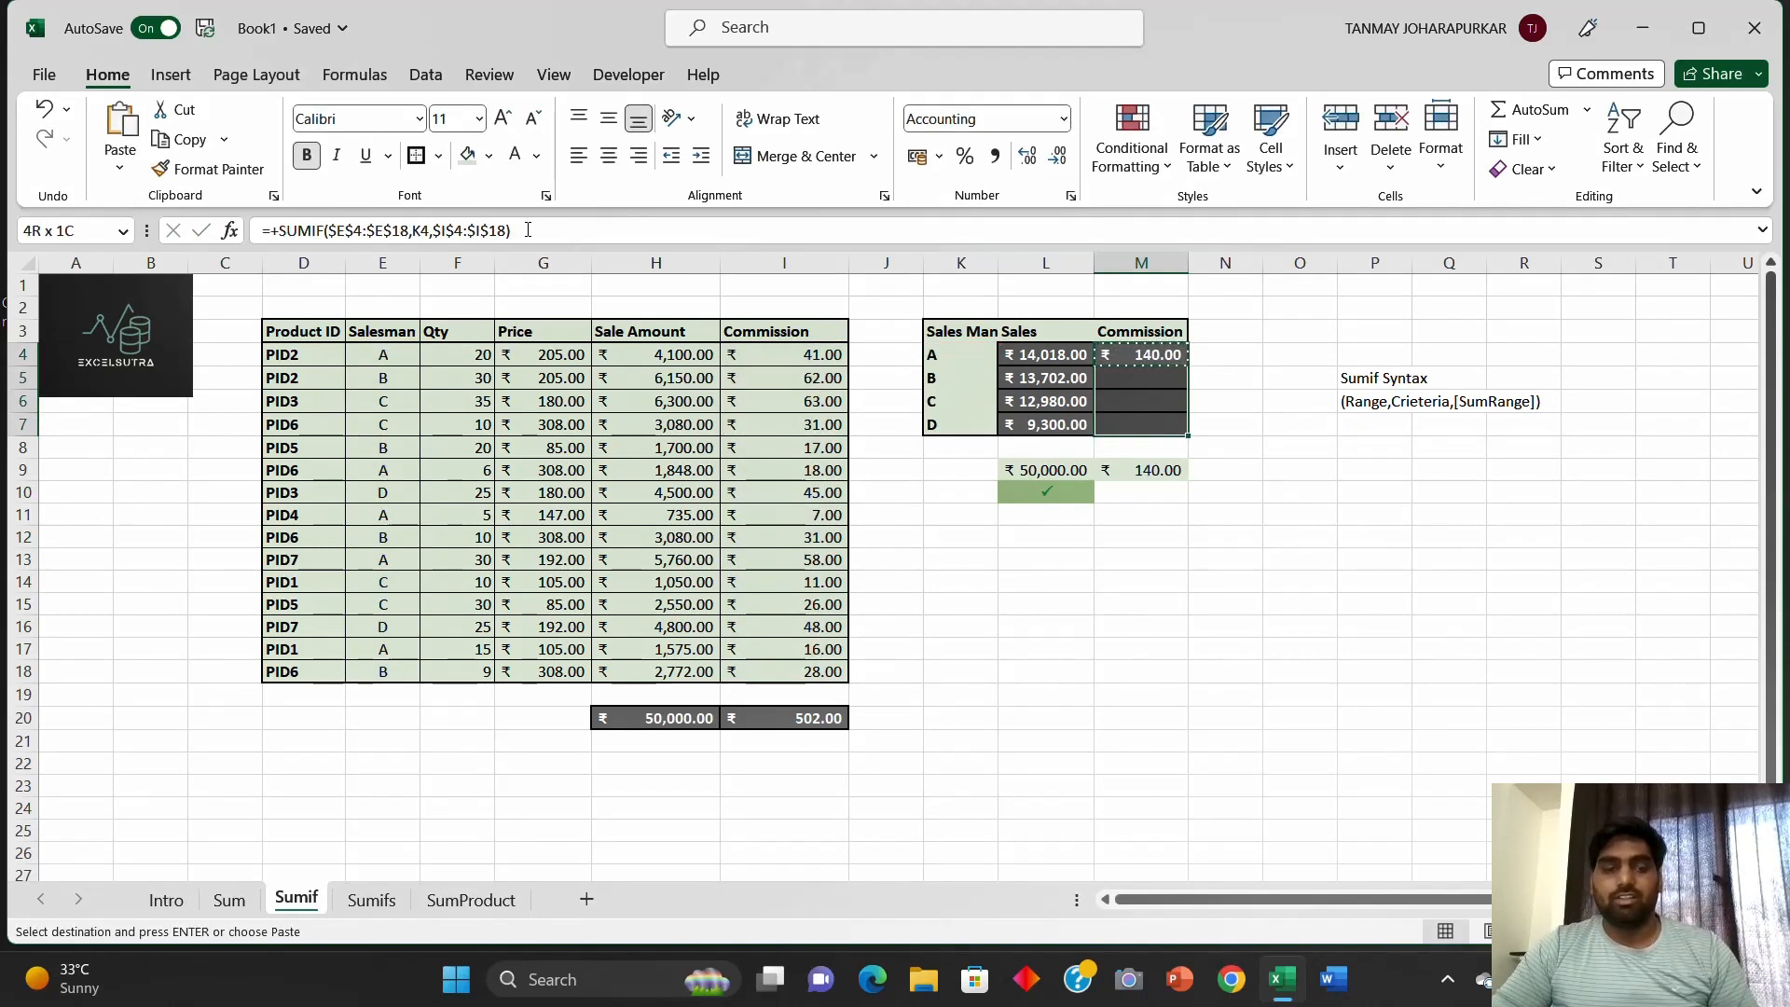
key(ctrl+v)
key(ctrl+Down)
key(ctrl+Down)
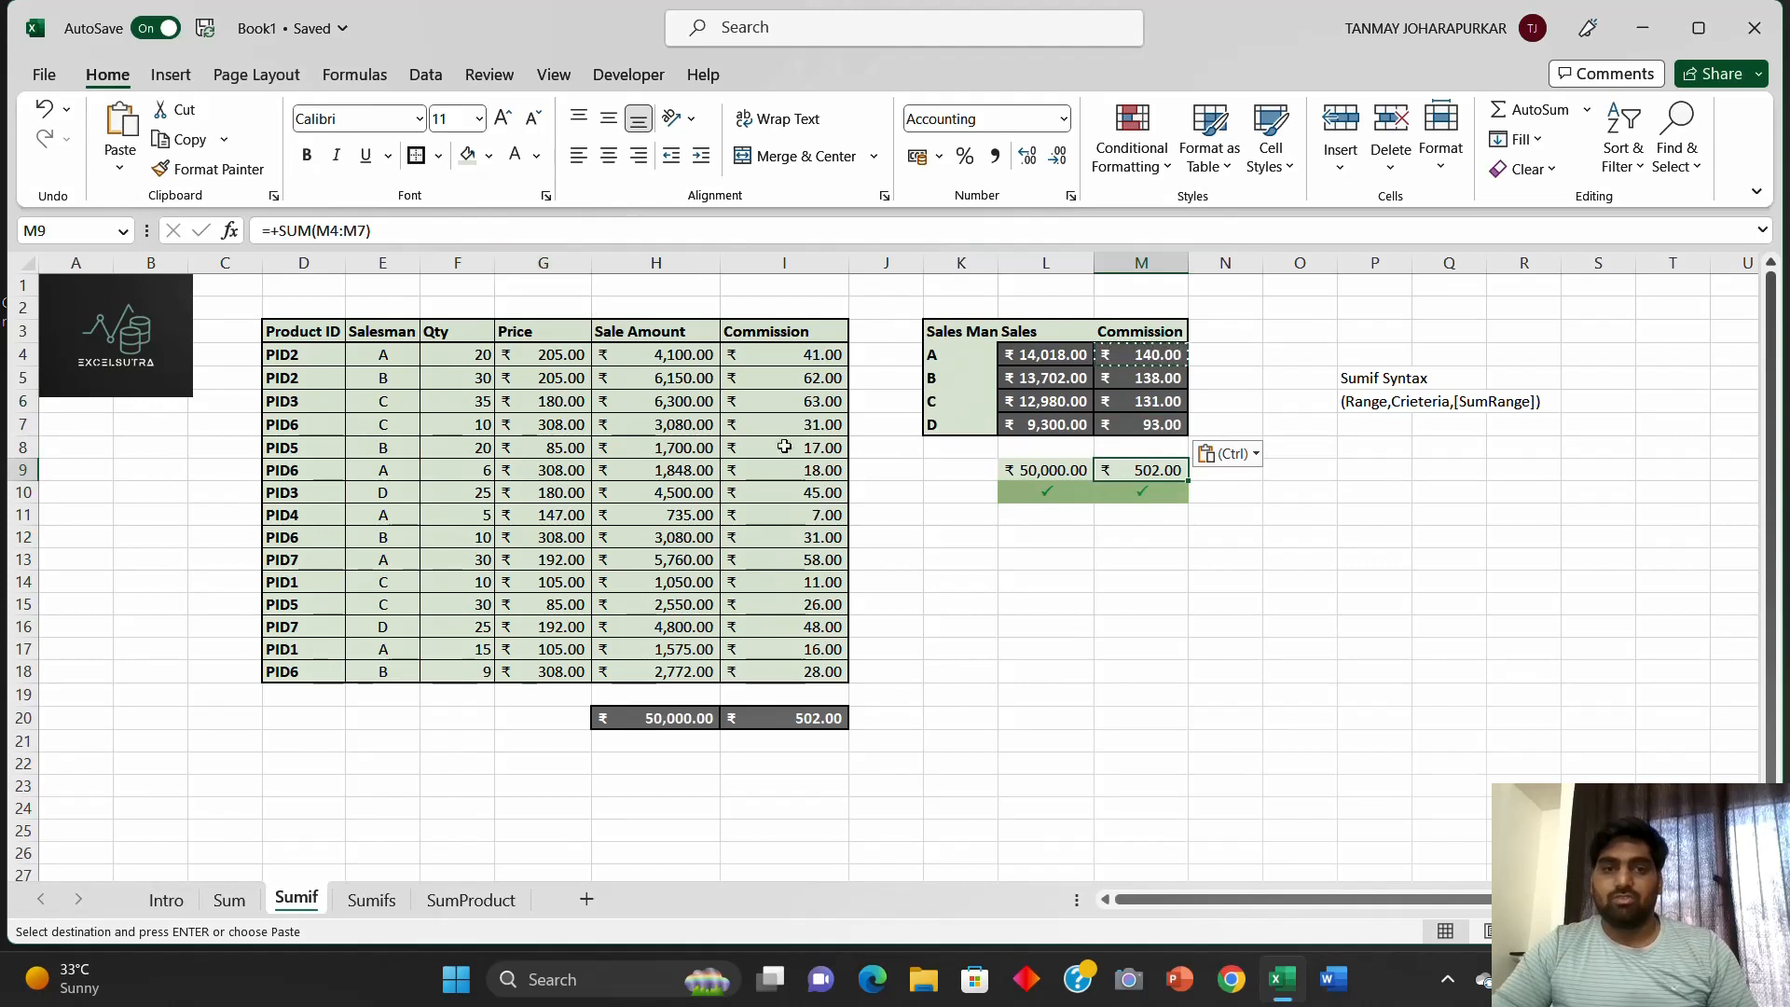
Step: Review salesman B's commission formula in M5 against the Sale Amount and Commission data in the sales table
click(1049, 655)
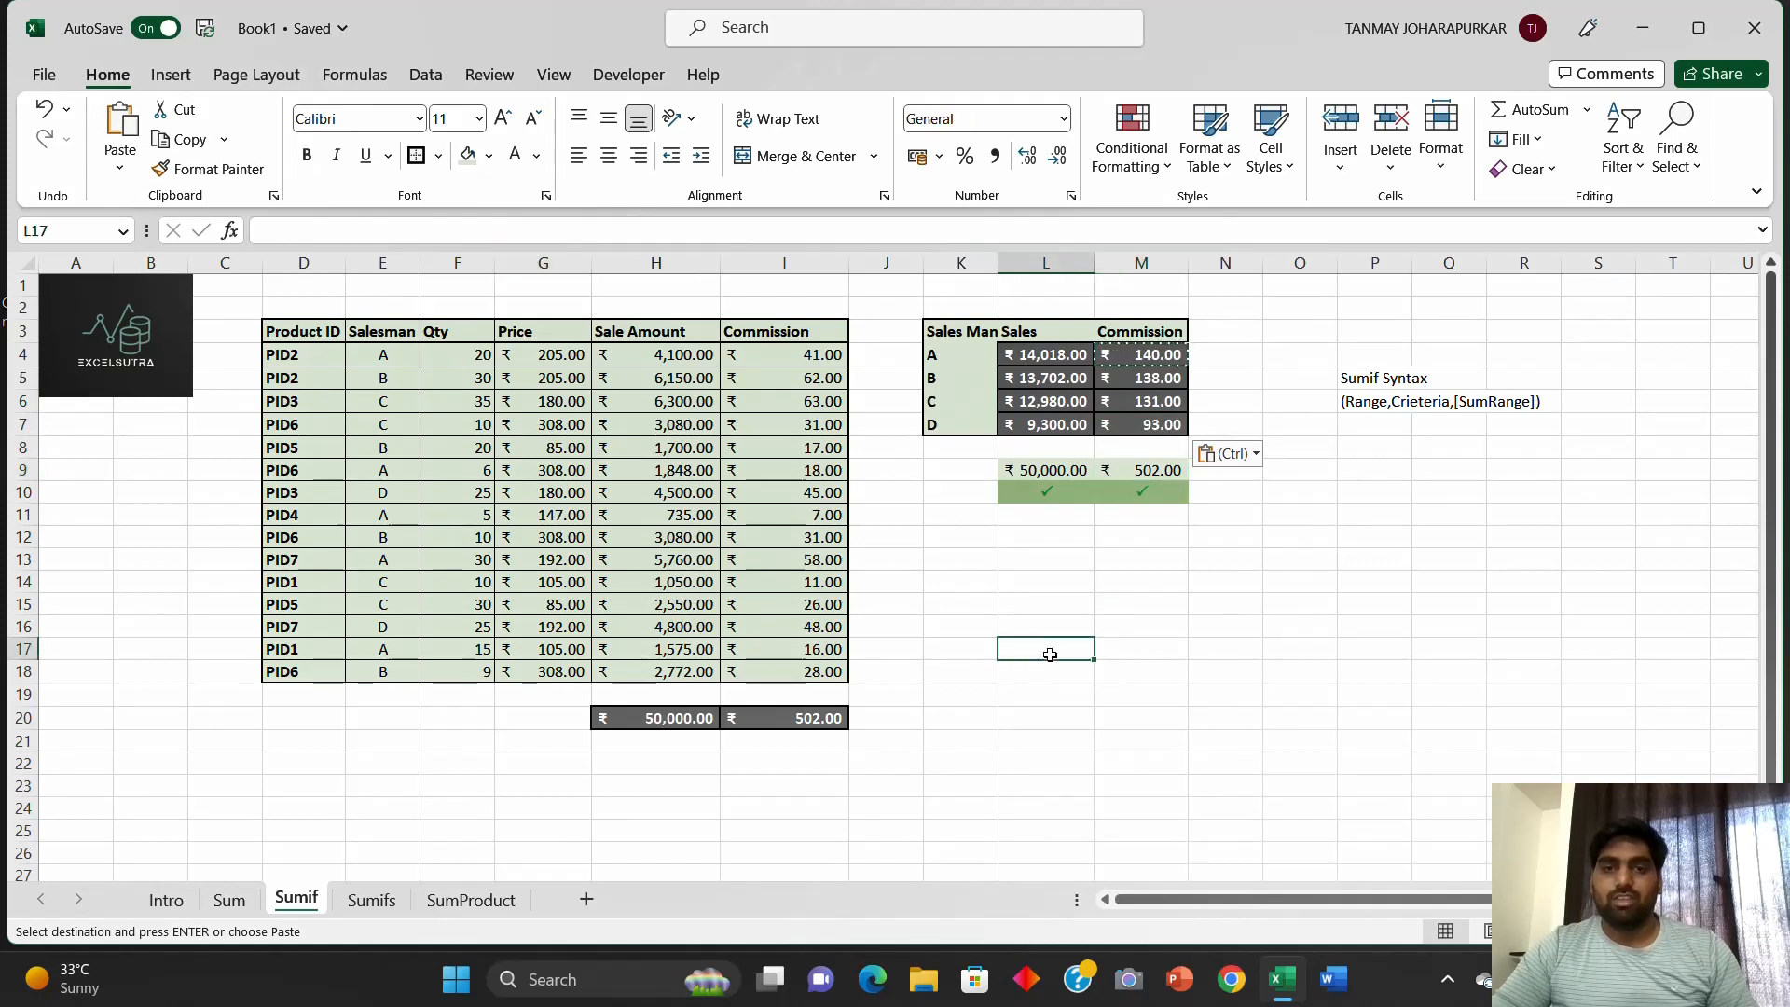
click(1273, 598)
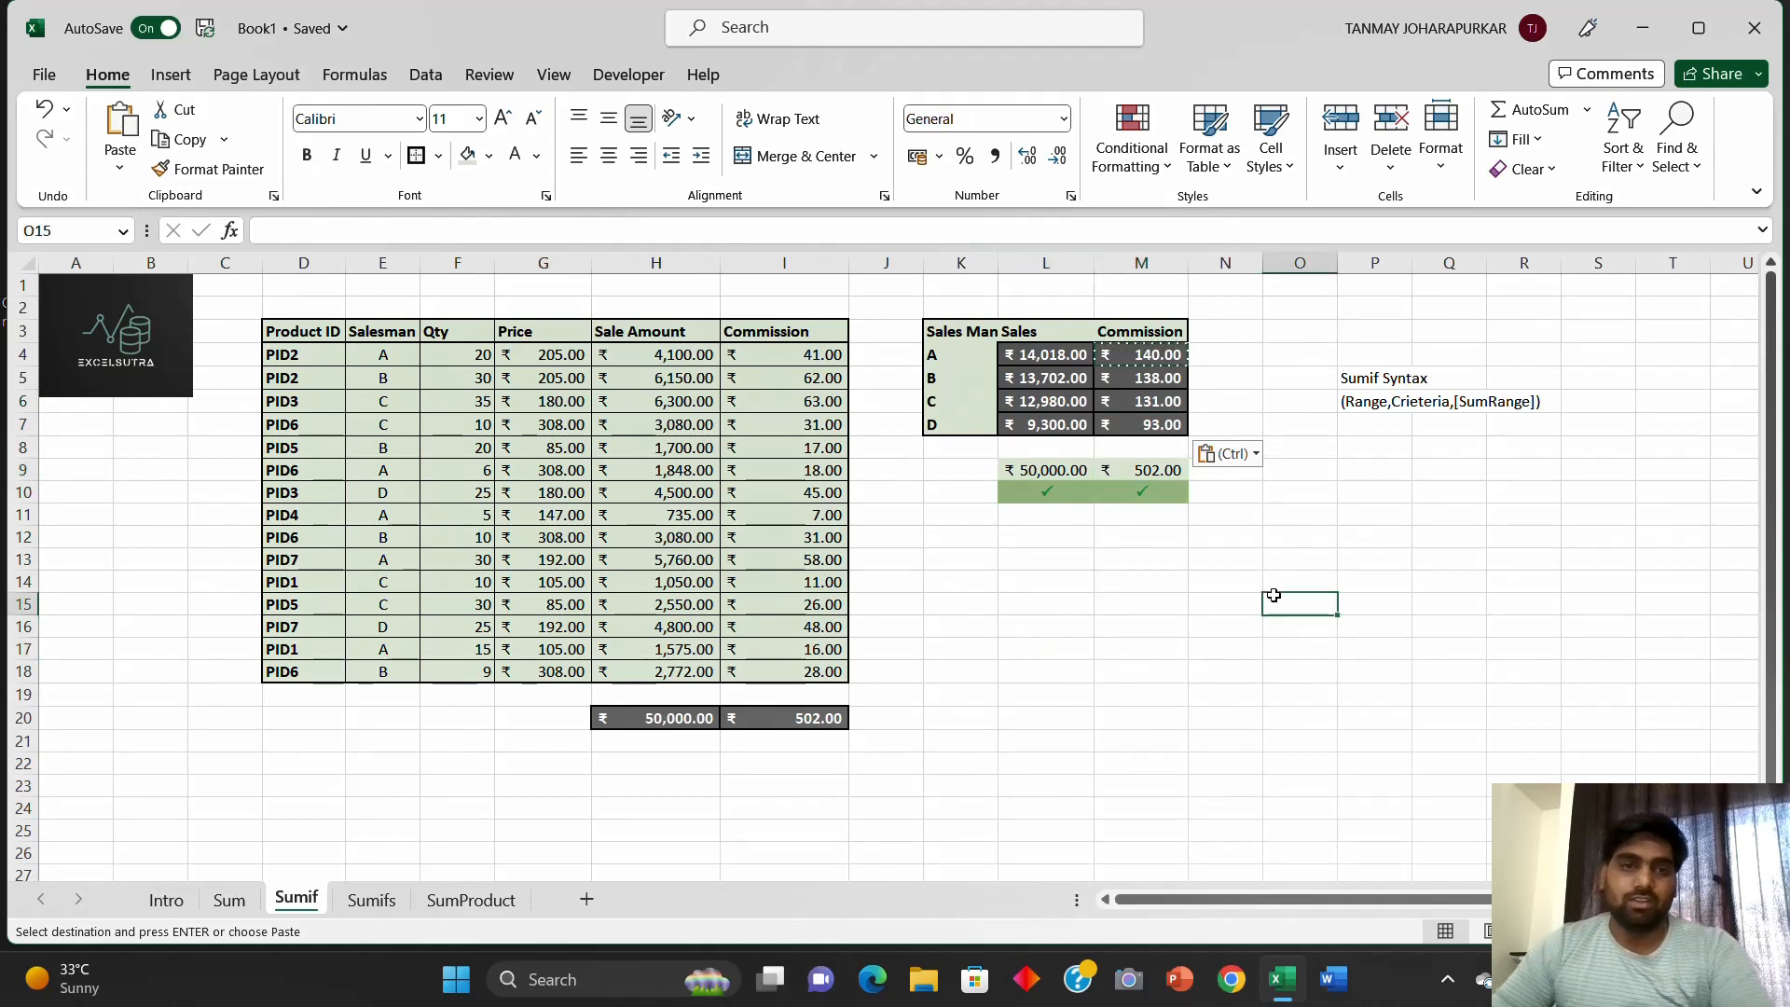
click(1151, 380)
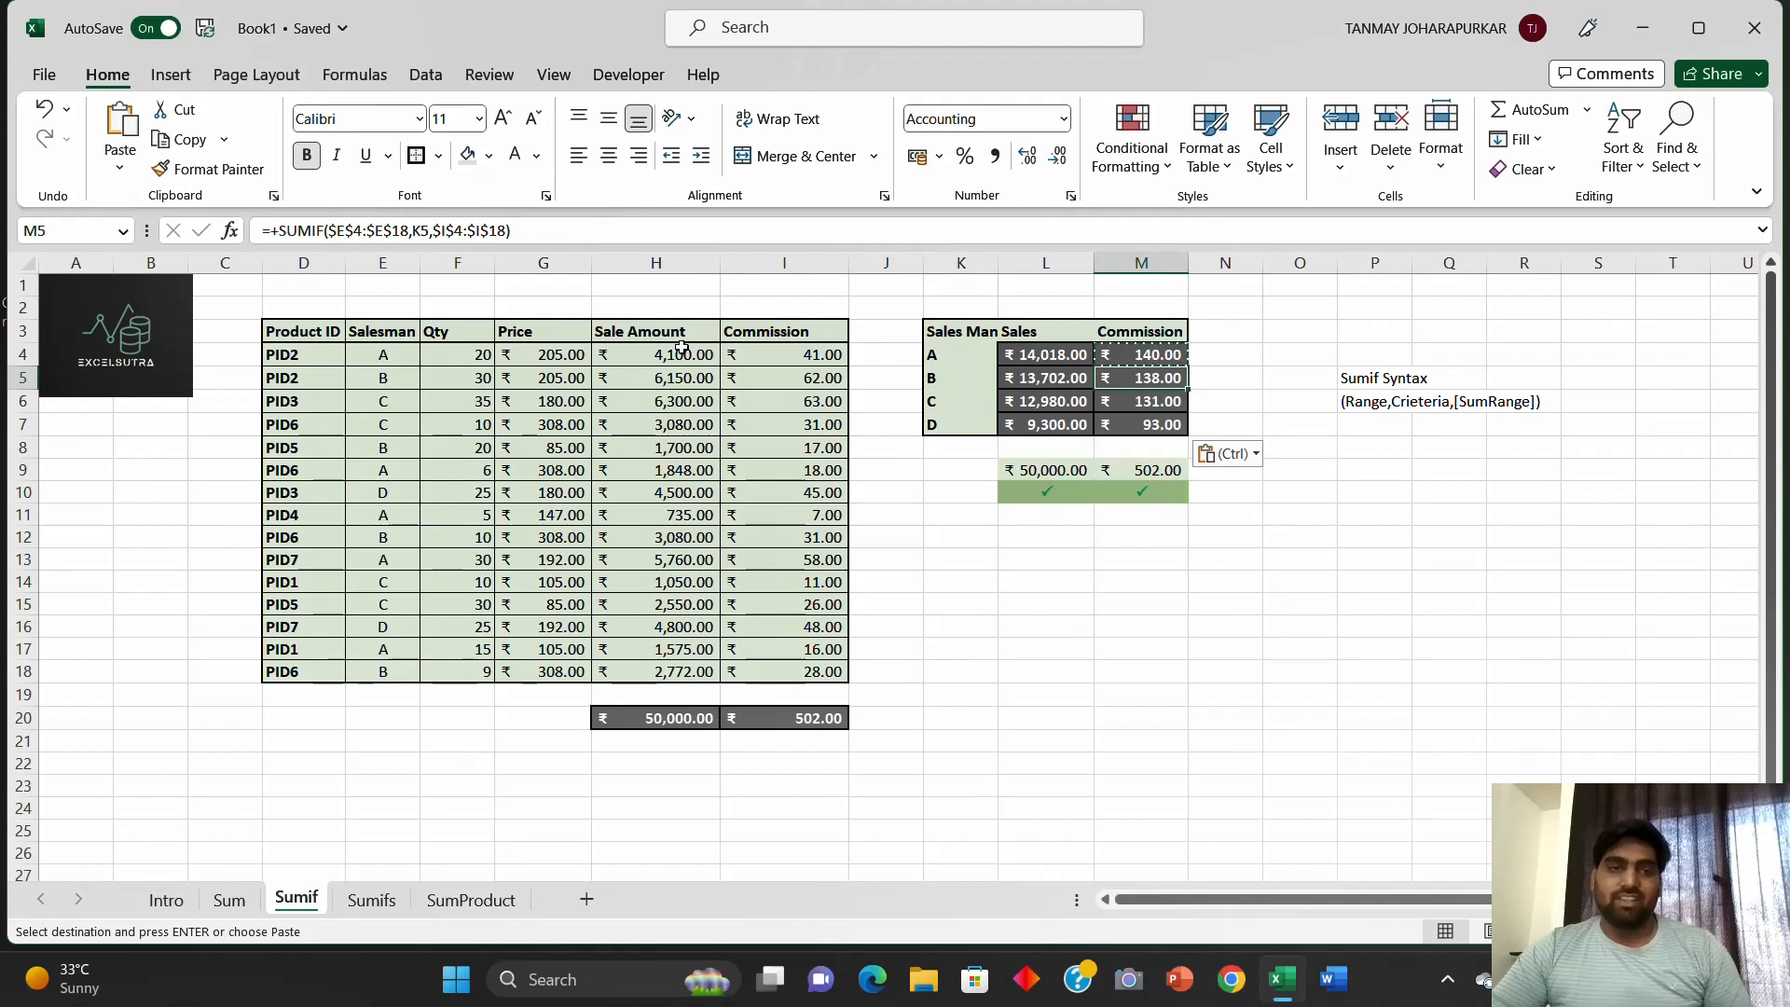
click(658, 419)
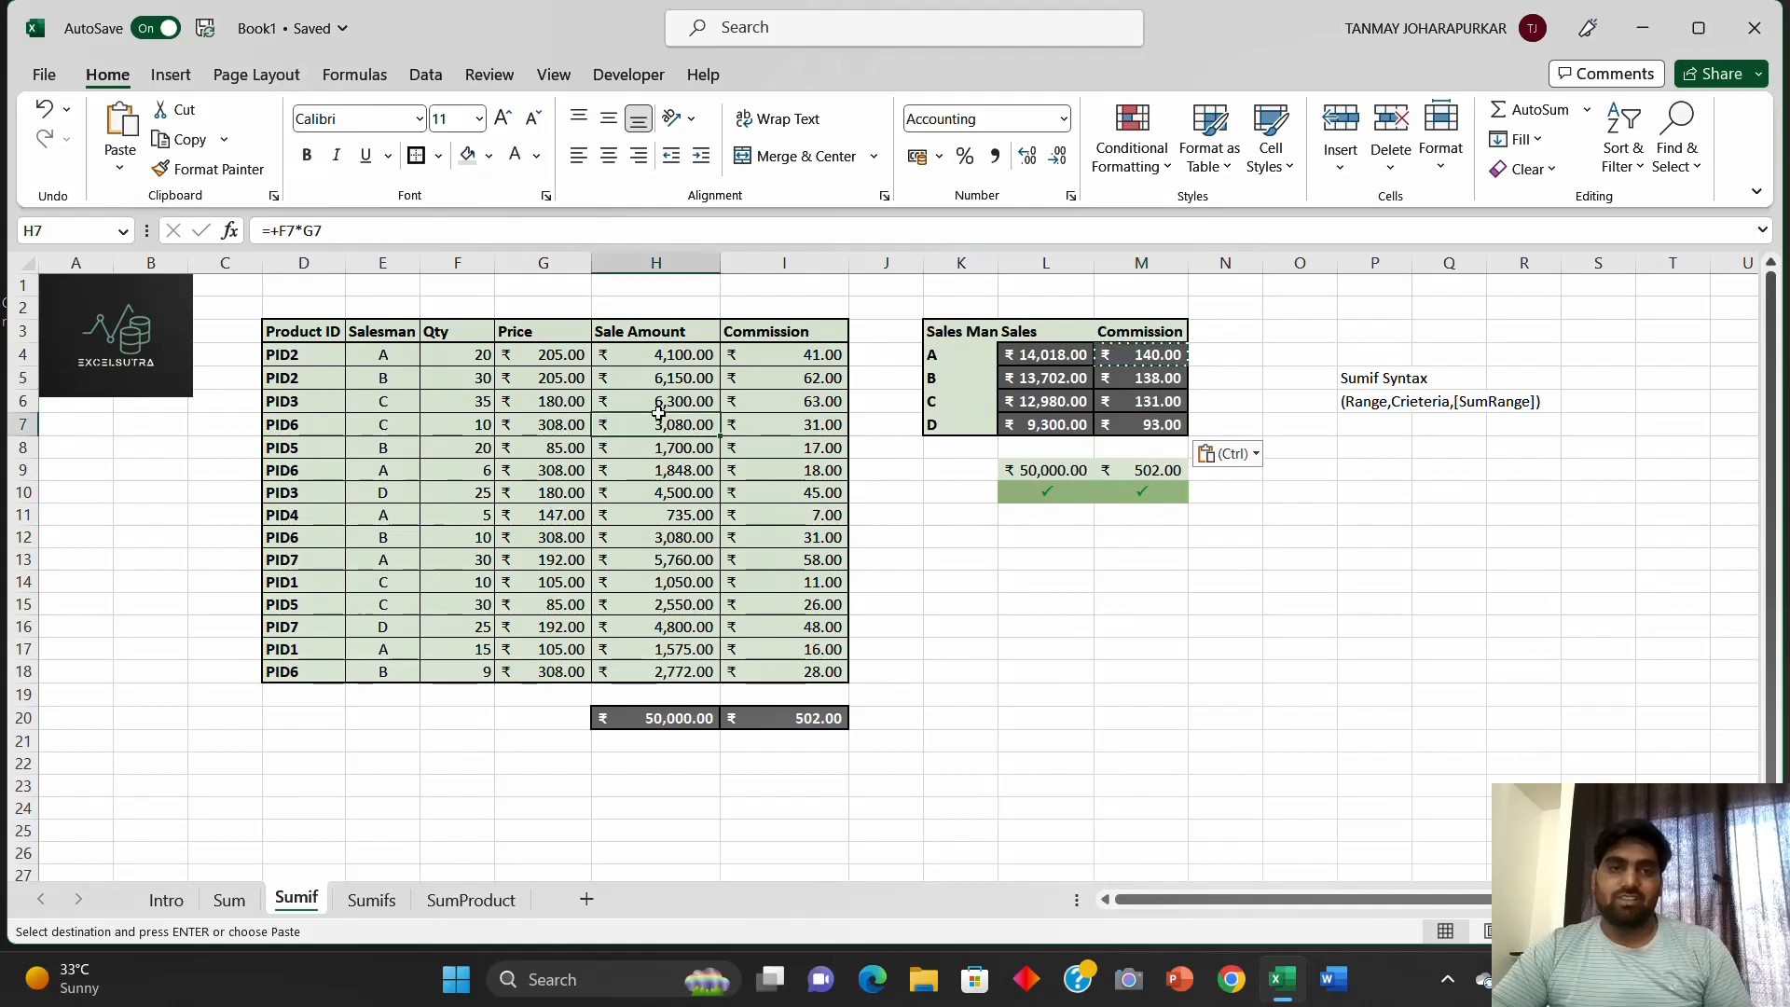
click(1159, 386)
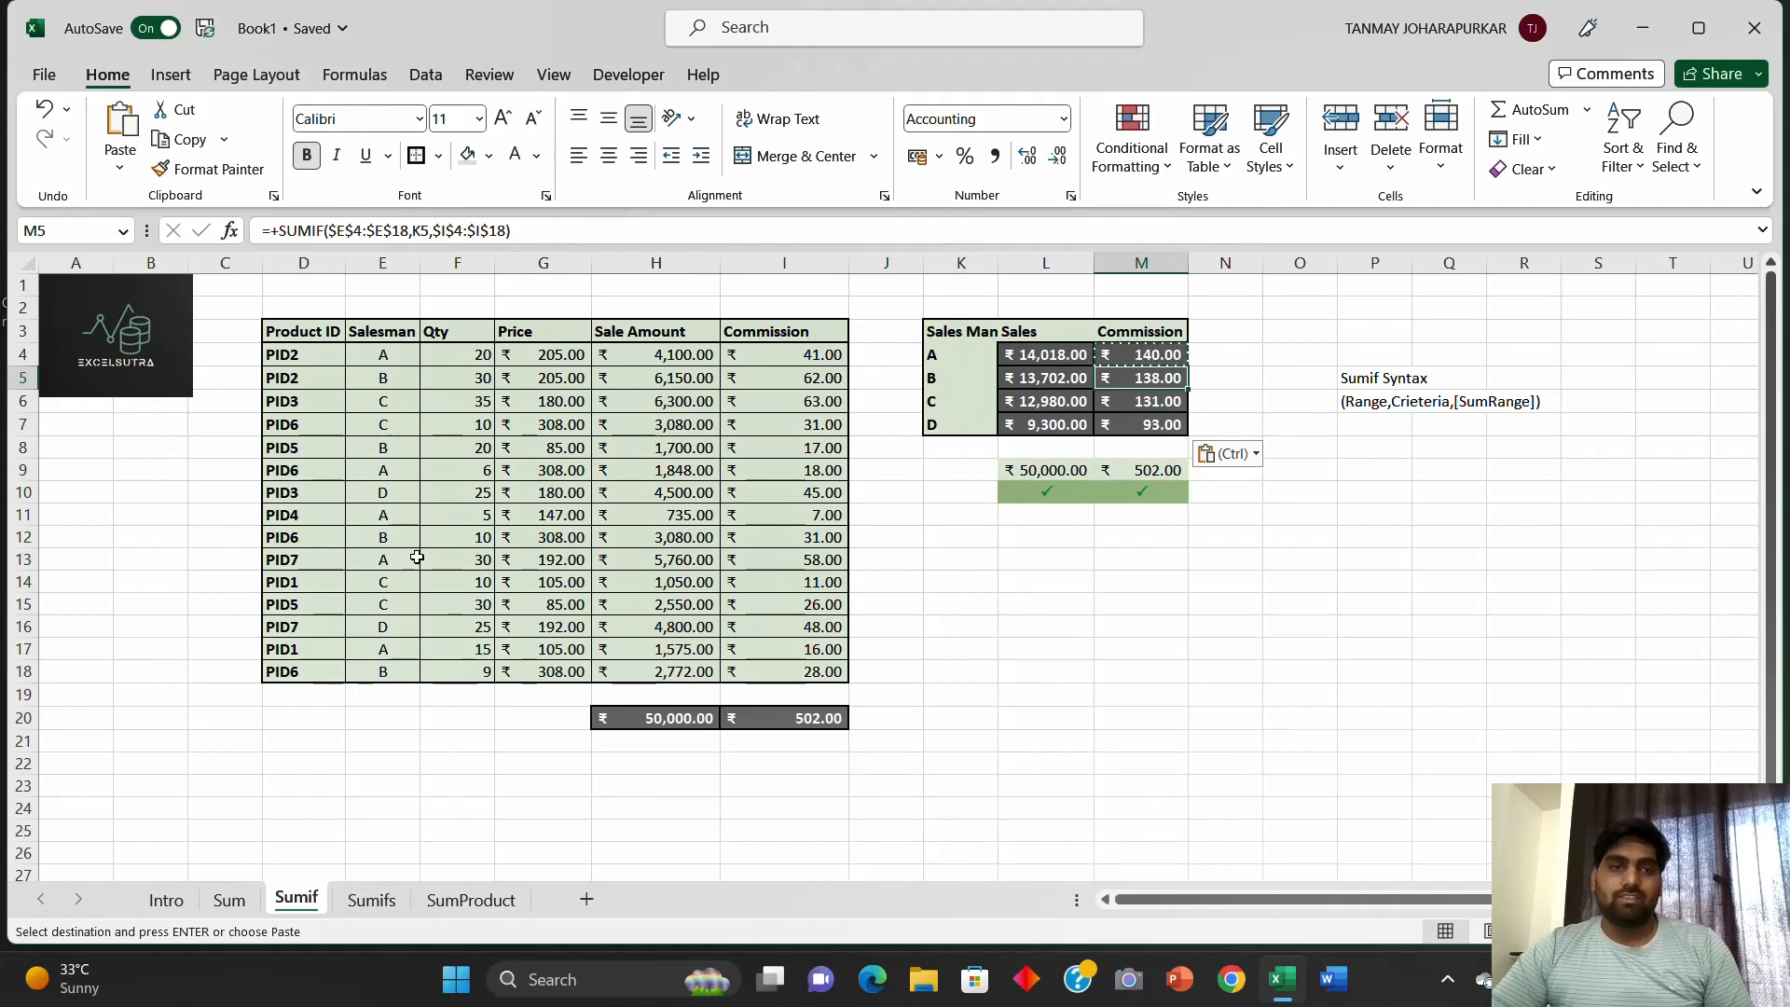
click(960, 535)
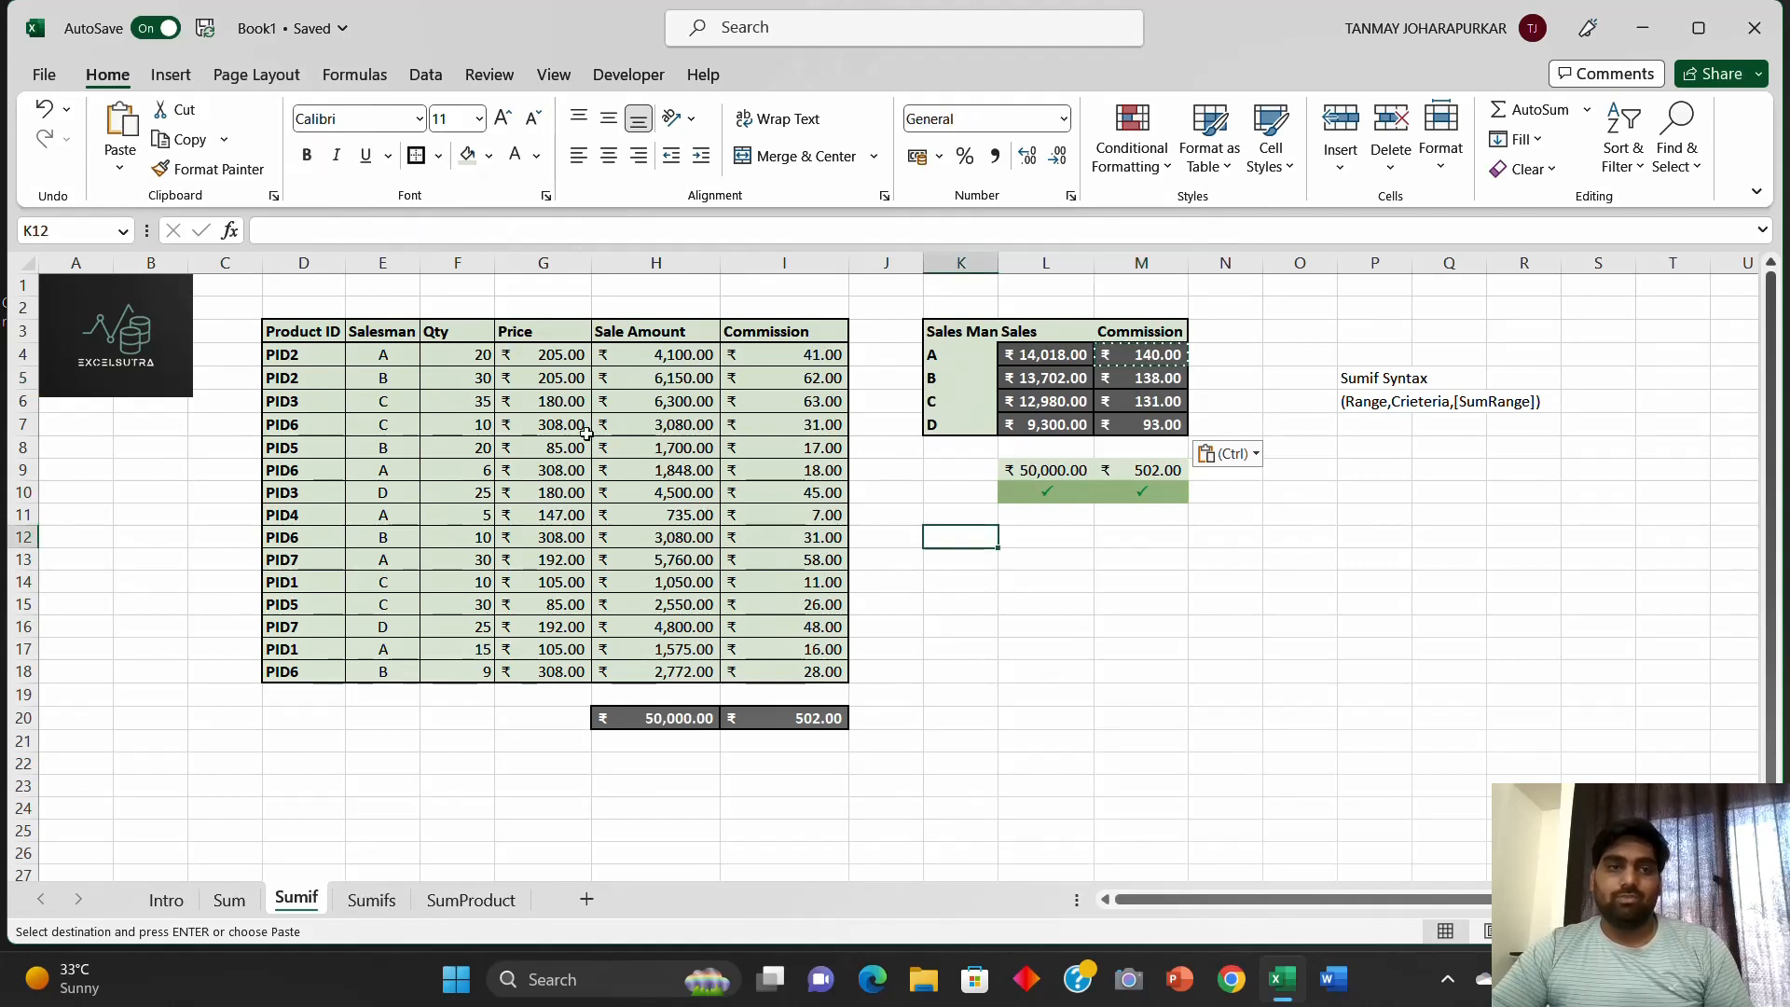
click(1077, 583)
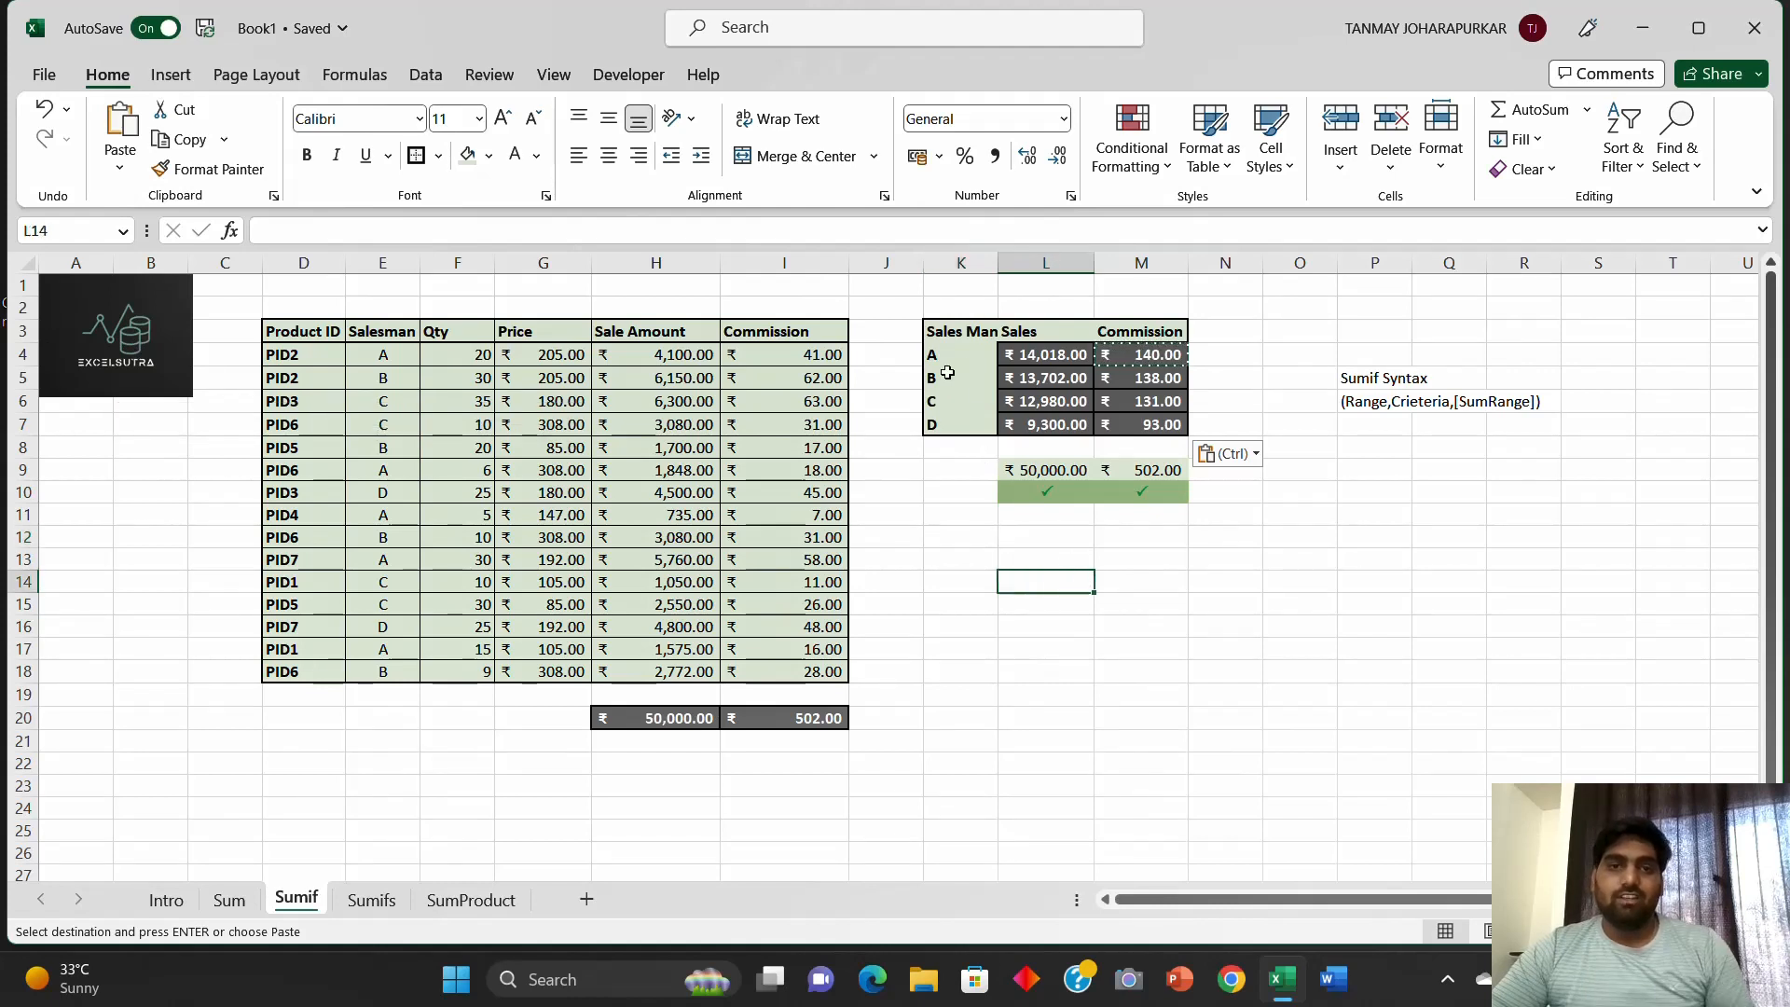
Step: Examine how the salesman criteria in K4:K7 match the Salesman column E4:E18 to produce the results in L4:M7
drag(931, 354, 943, 425)
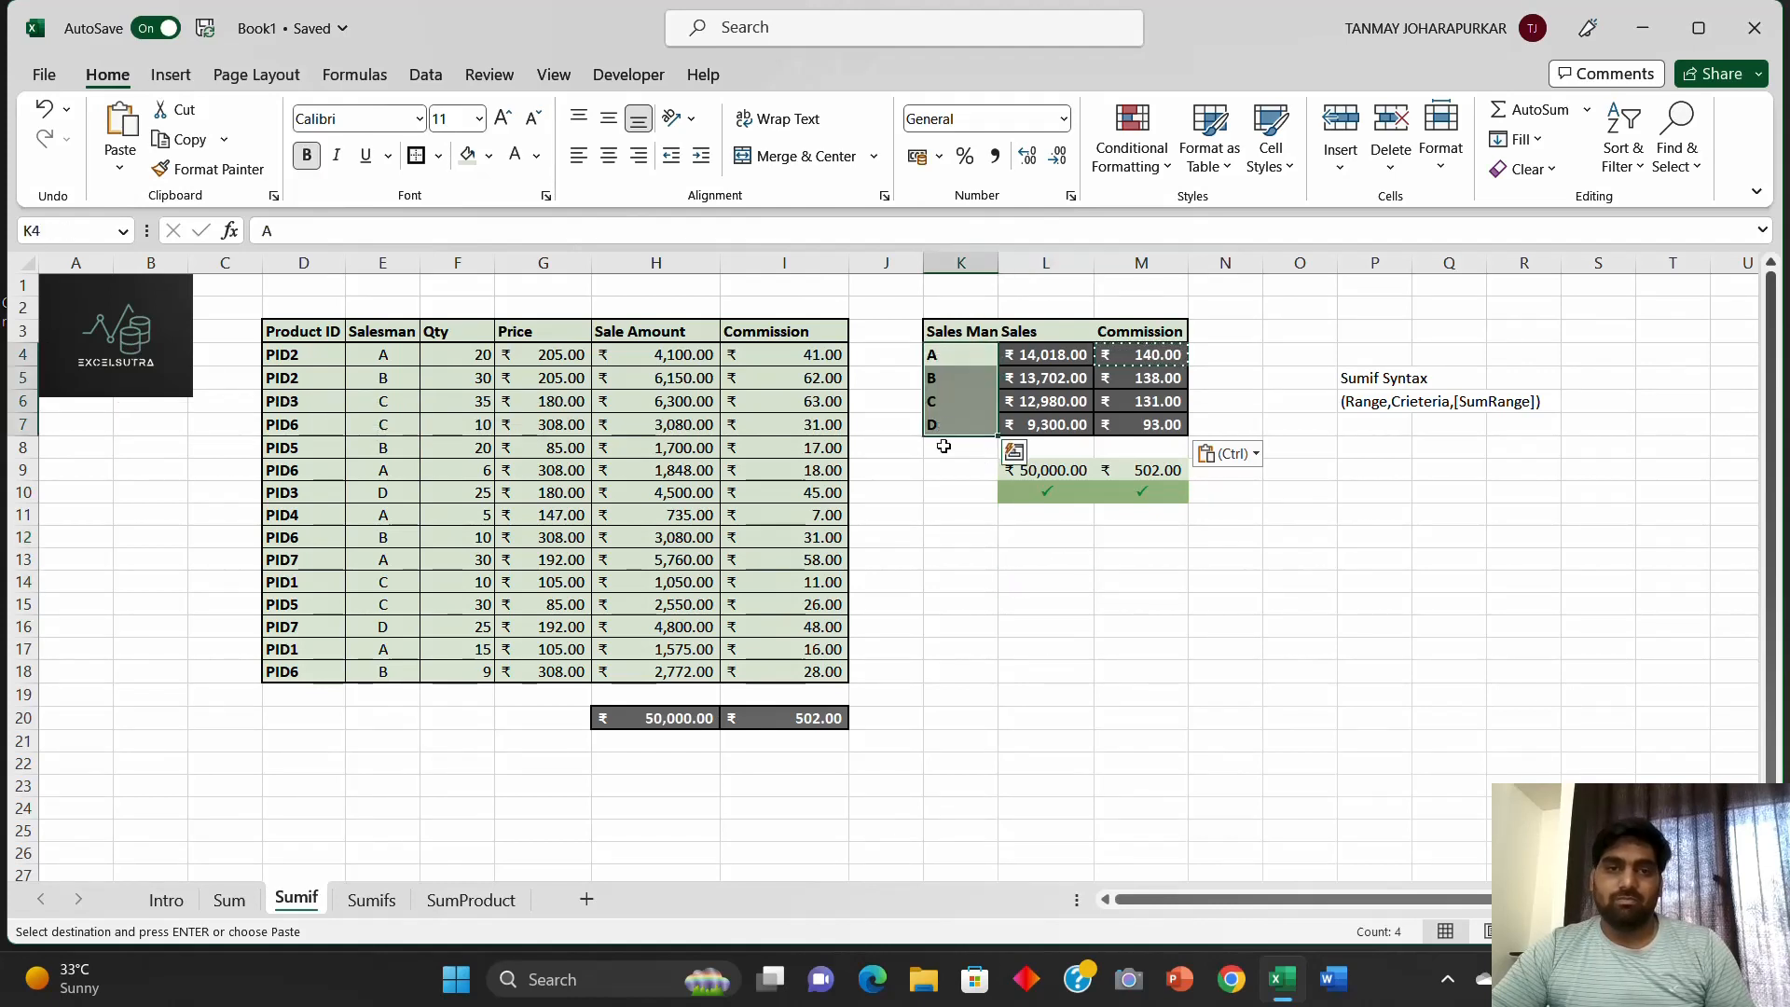
click(943, 492)
click(933, 351)
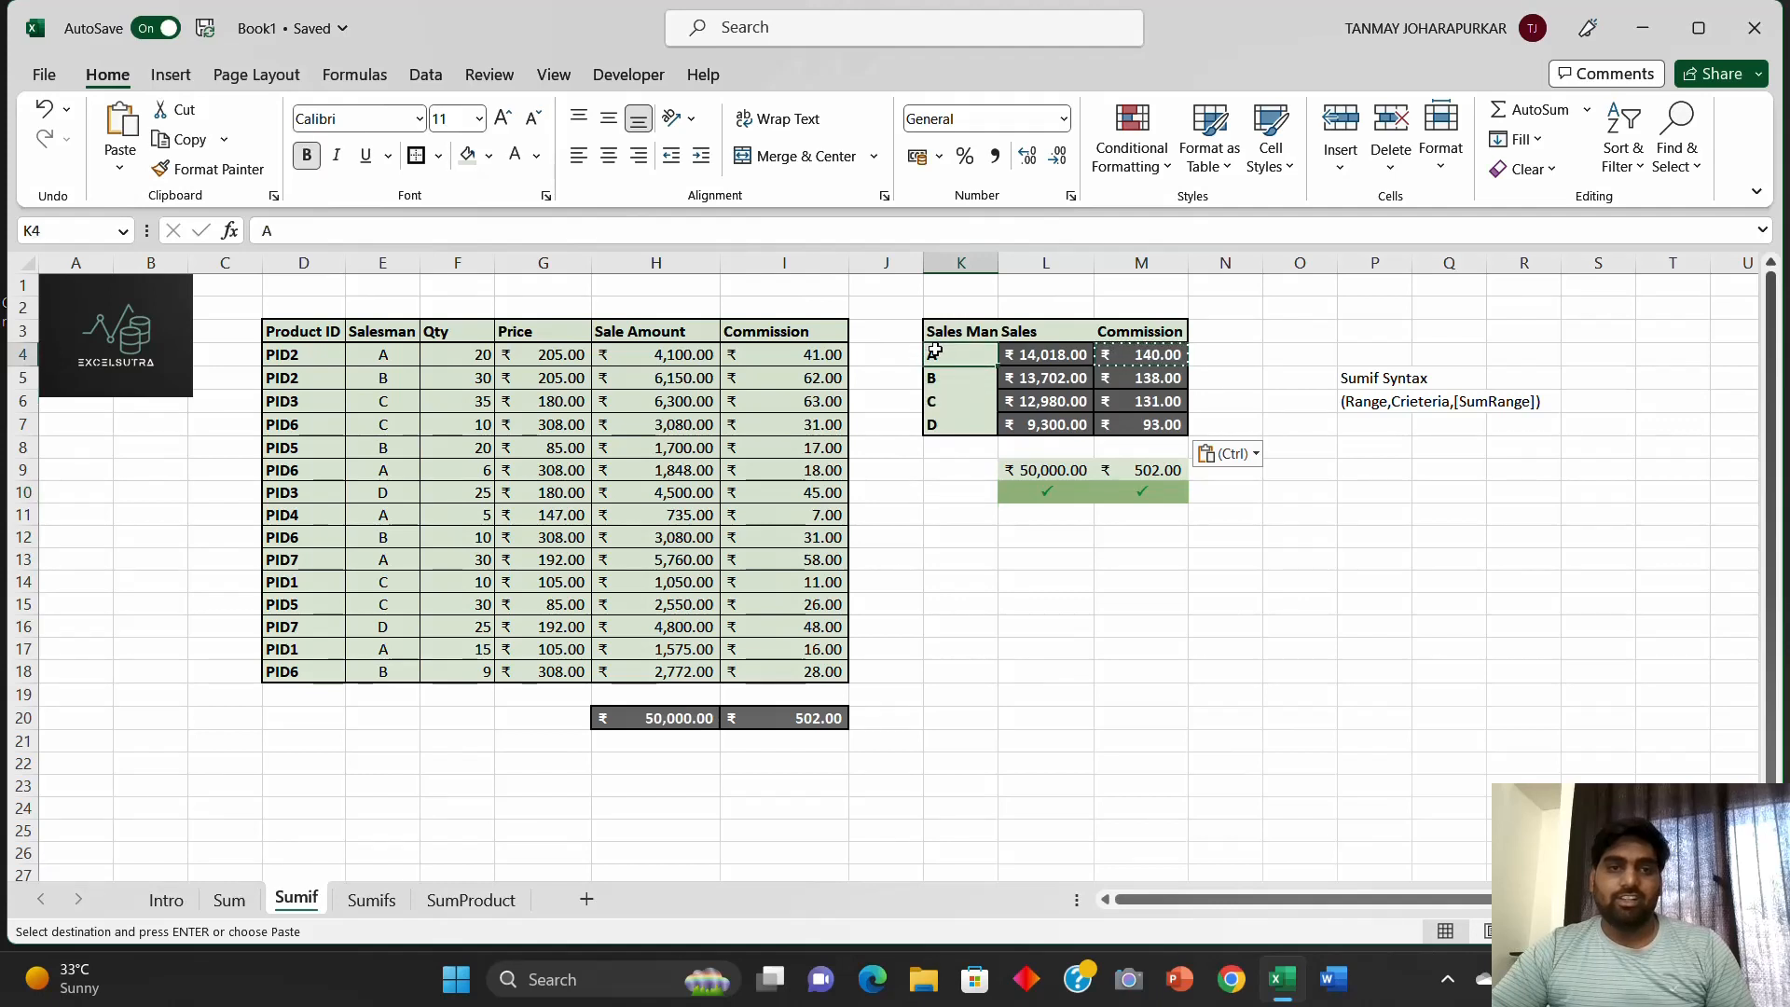
drag(400, 352, 384, 671)
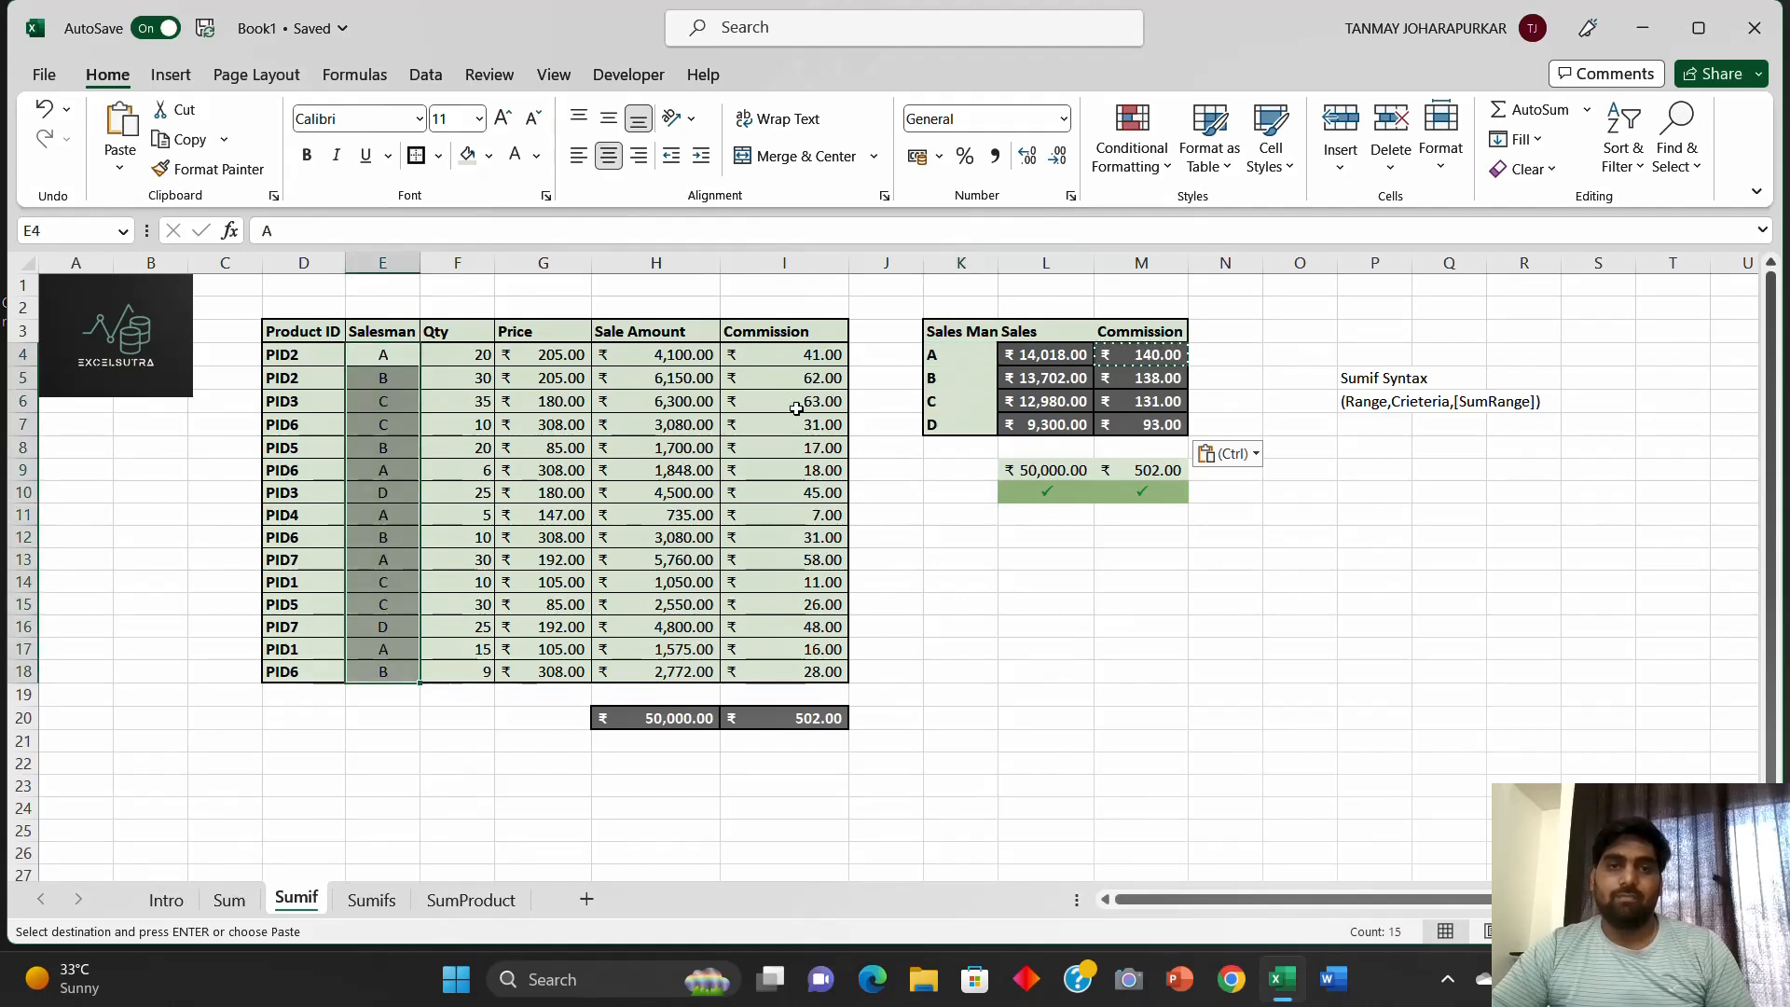
click(955, 354)
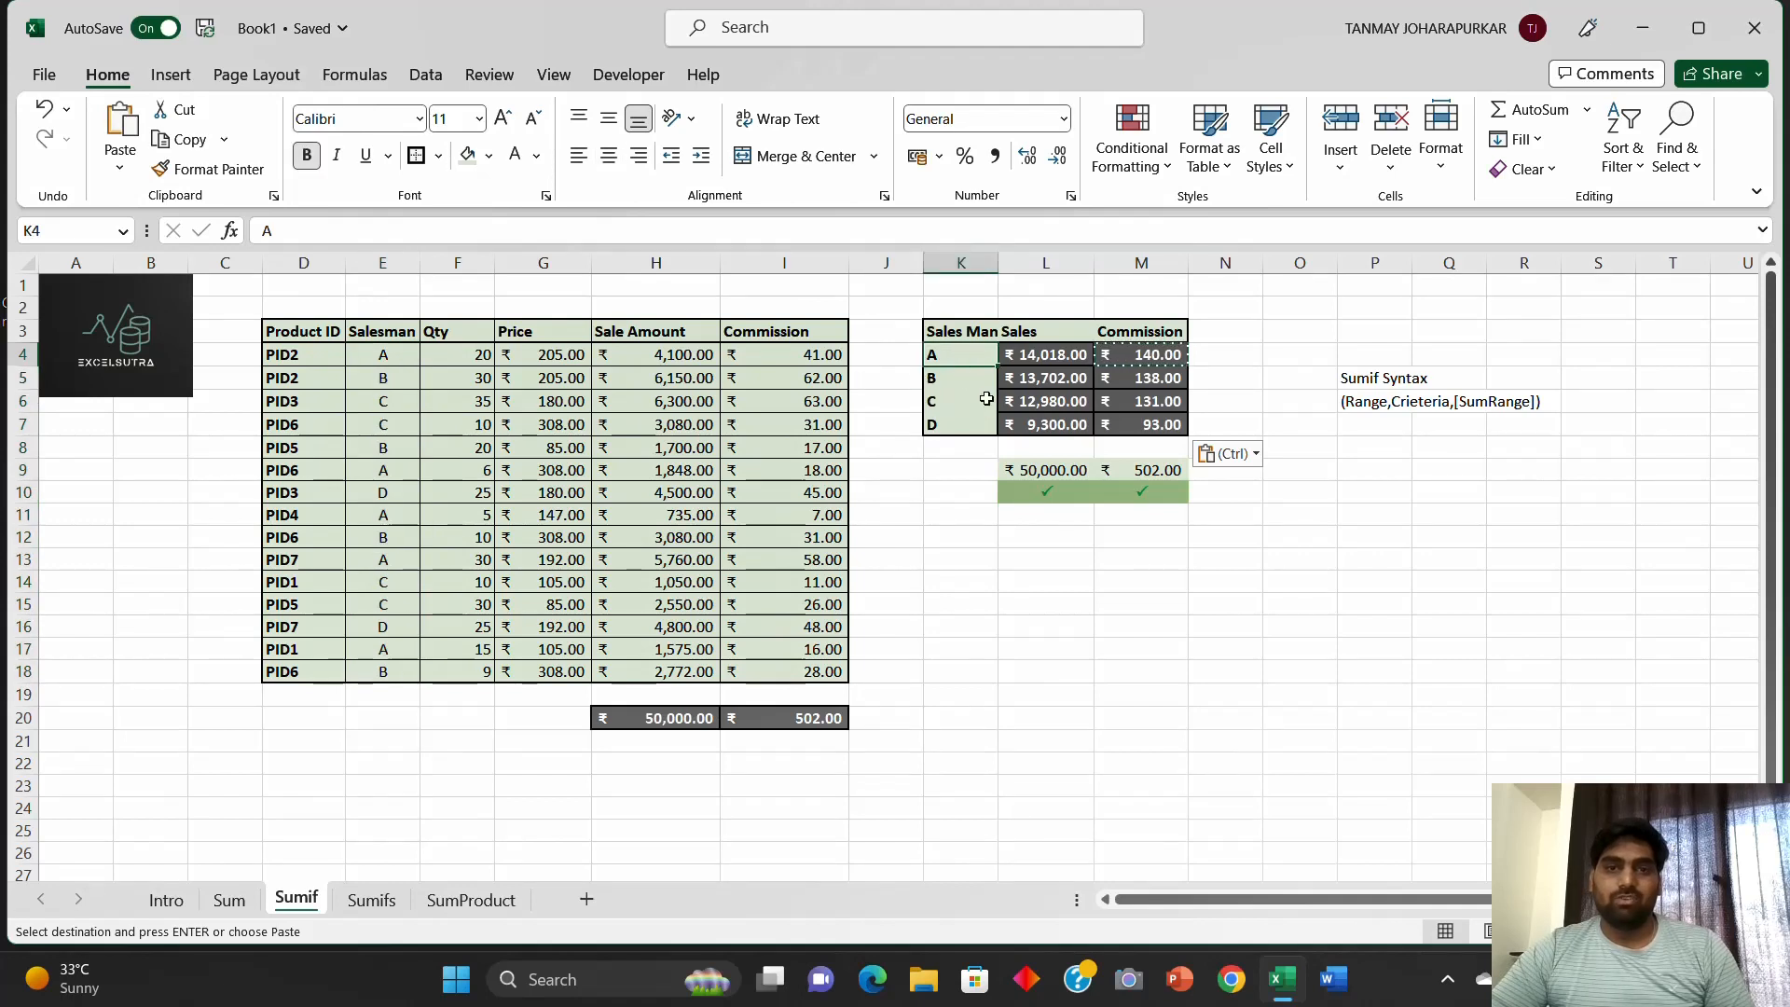
click(940, 379)
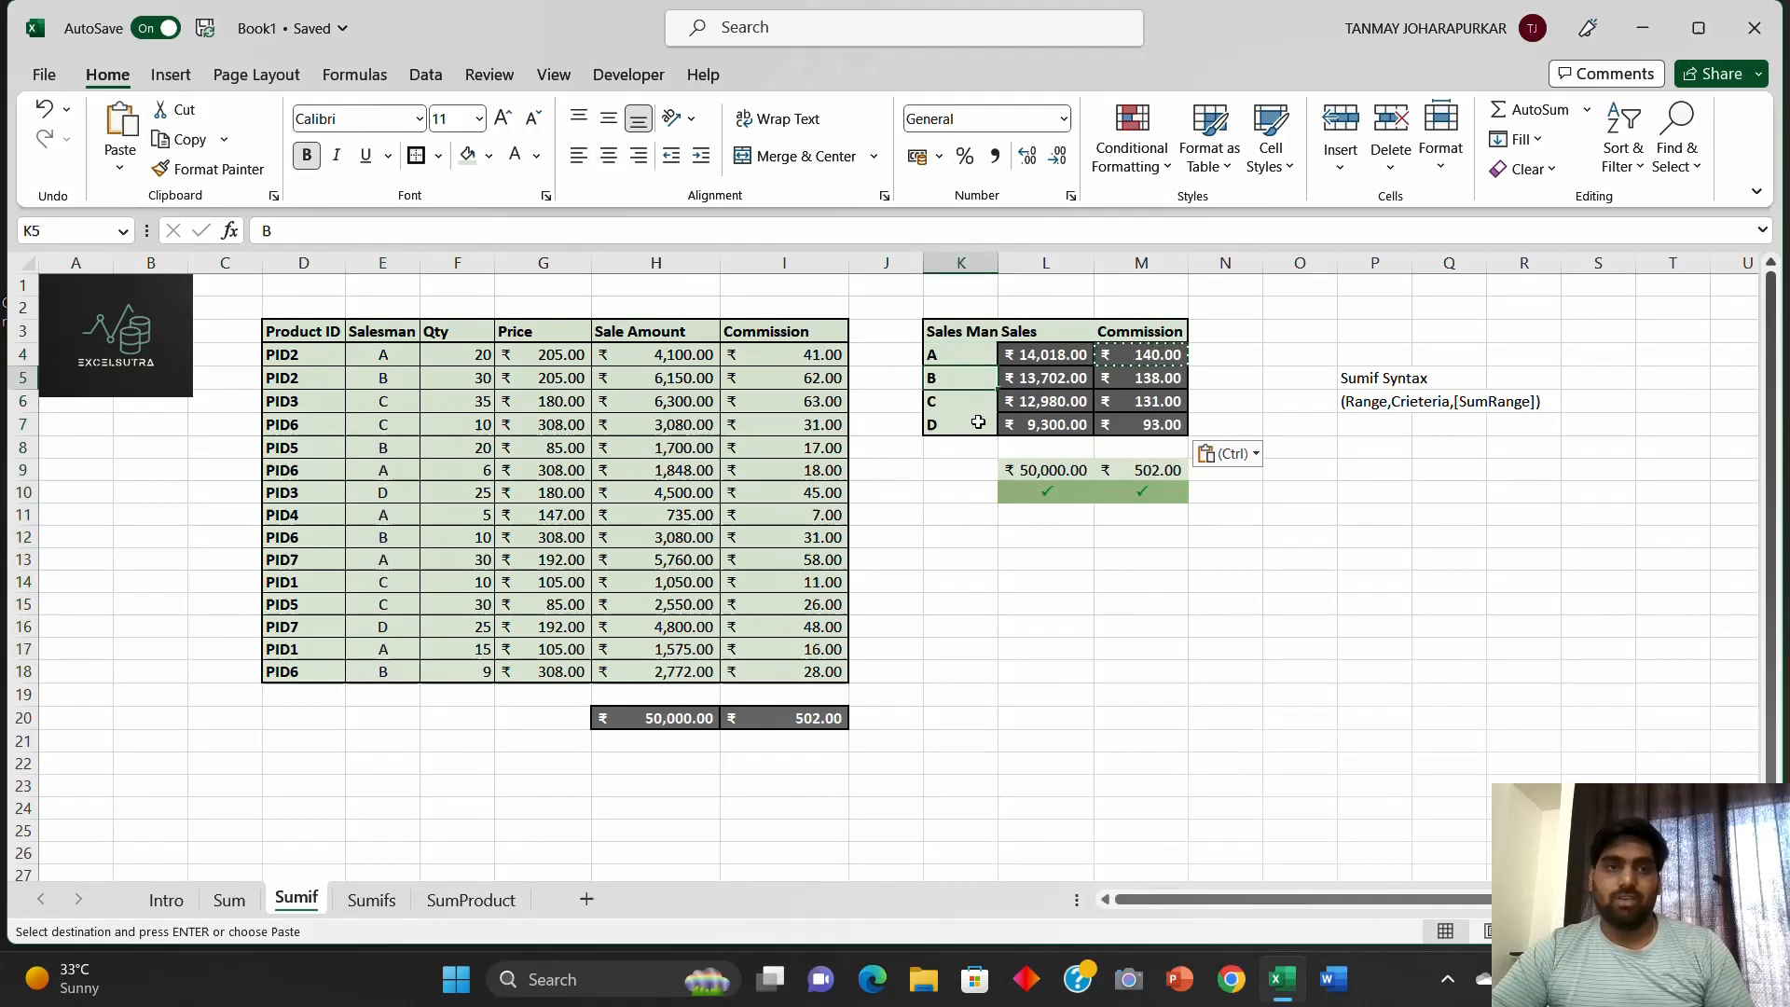
click(948, 402)
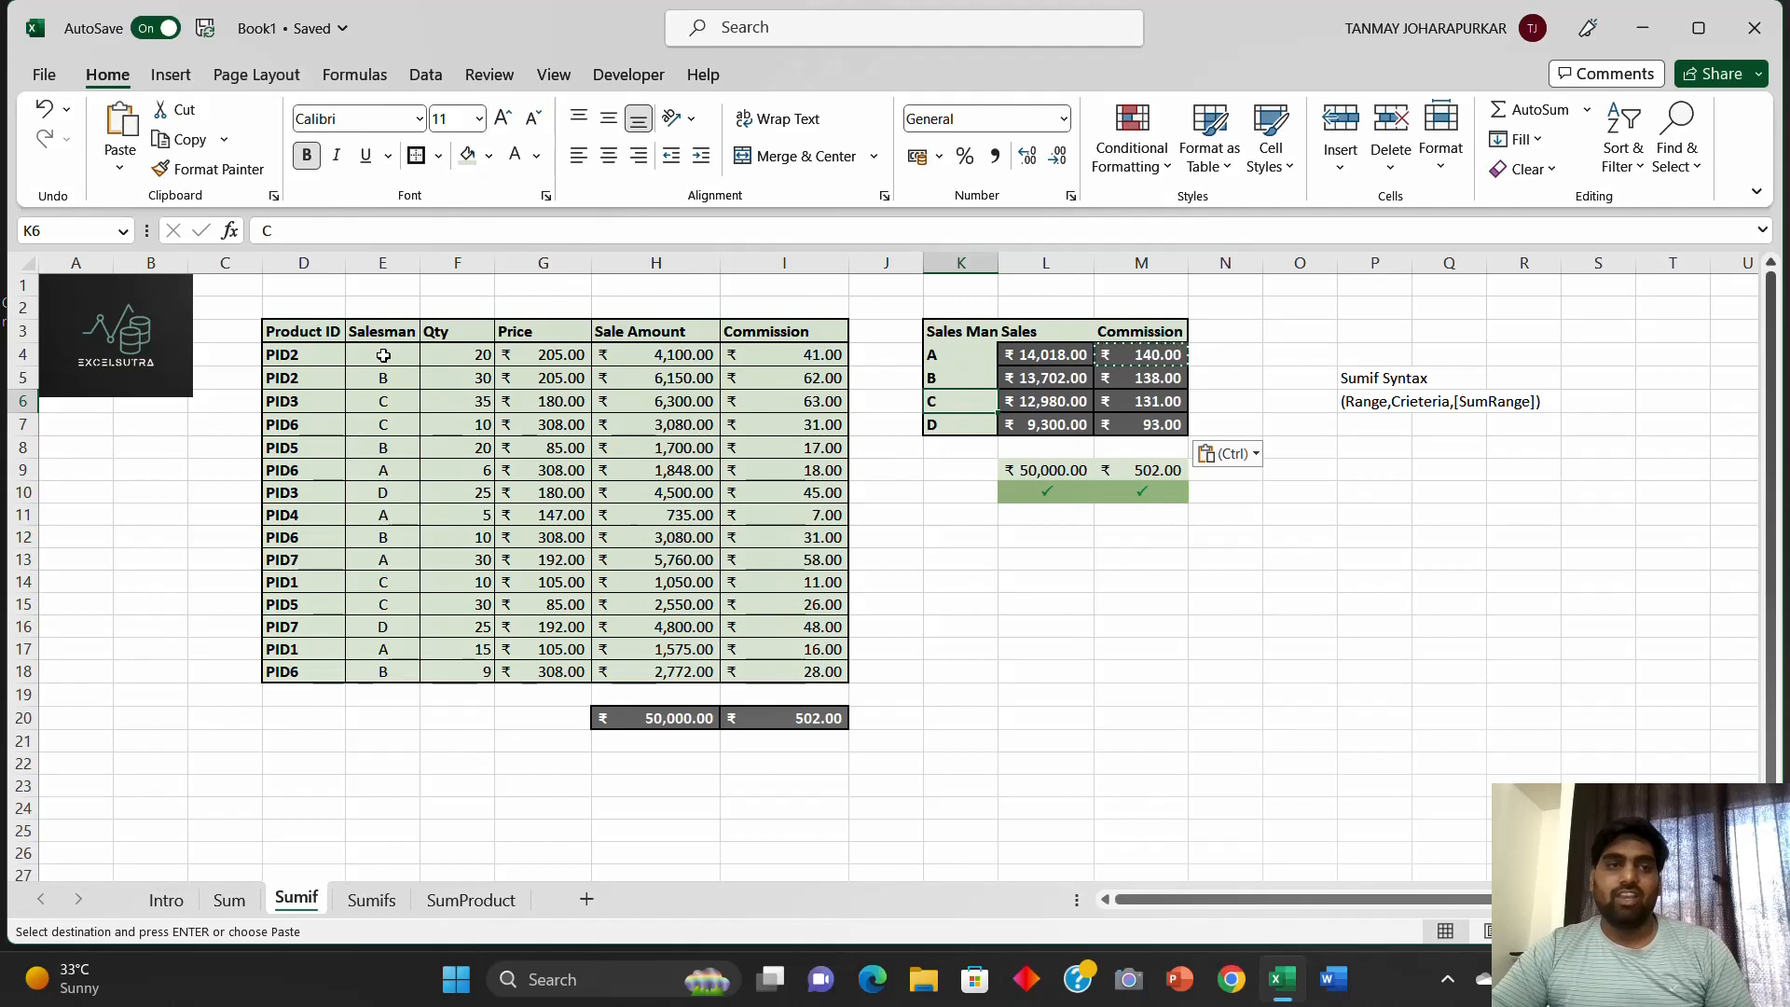
drag(383, 356, 382, 673)
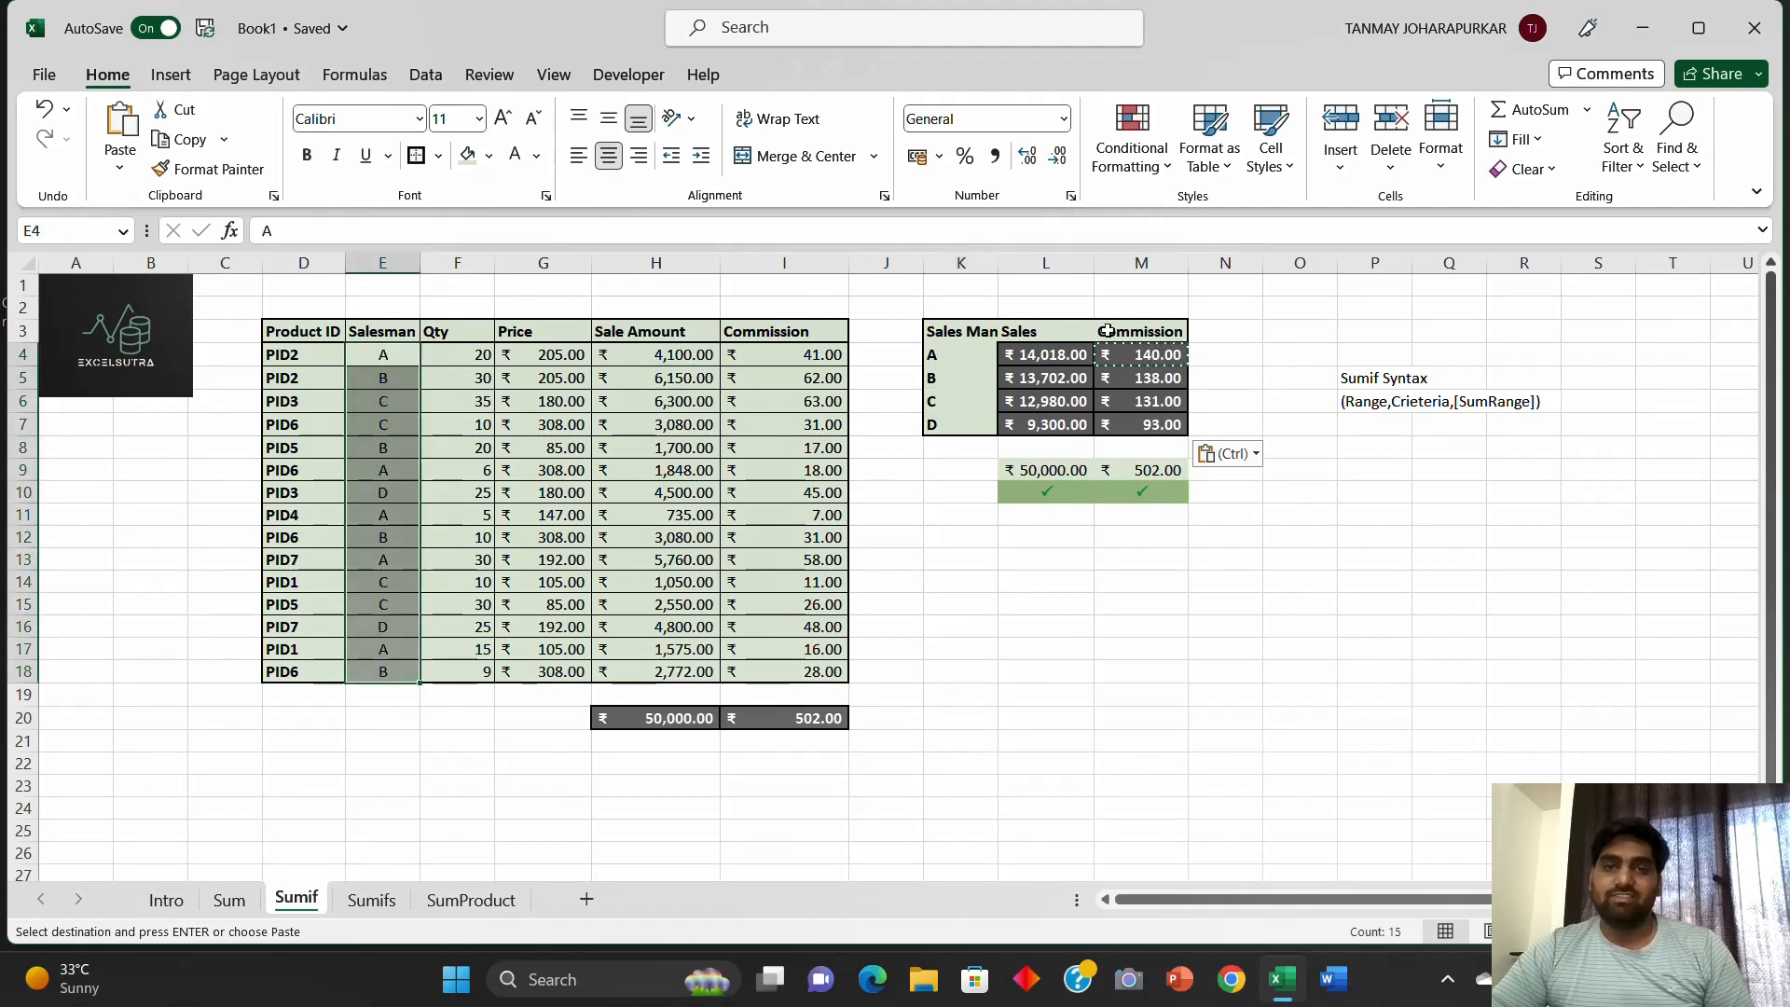
drag(1050, 361, 1136, 414)
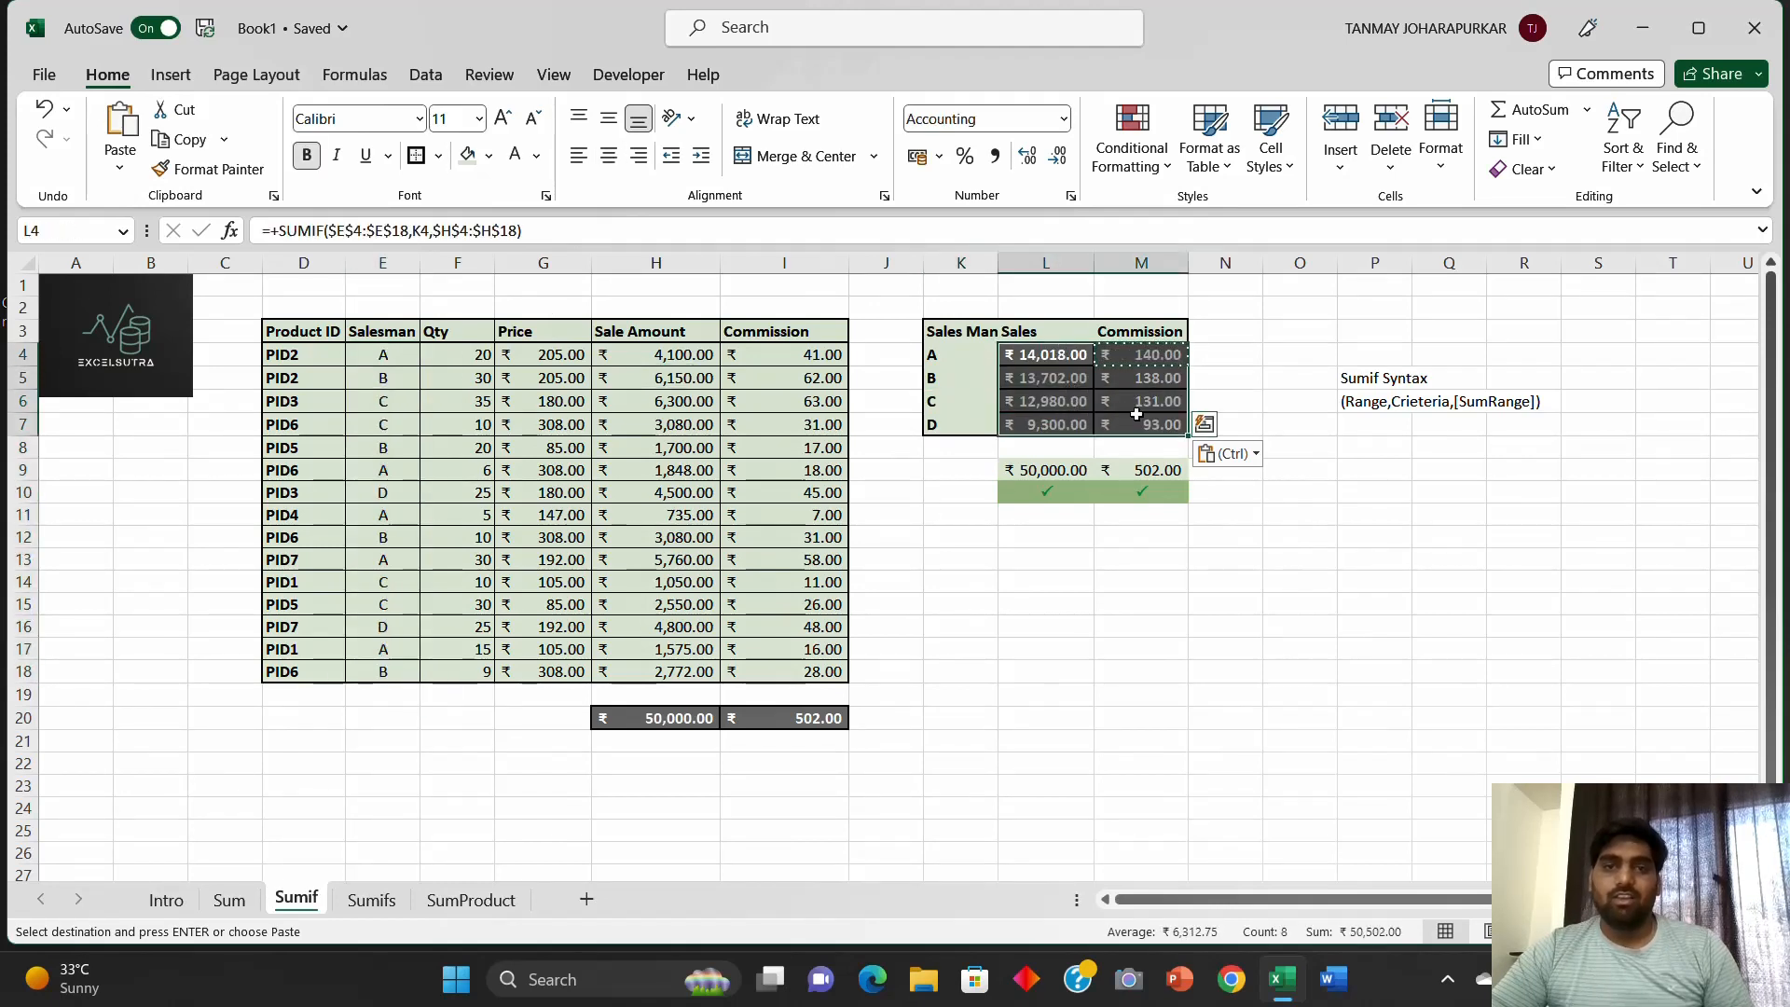
click(964, 641)
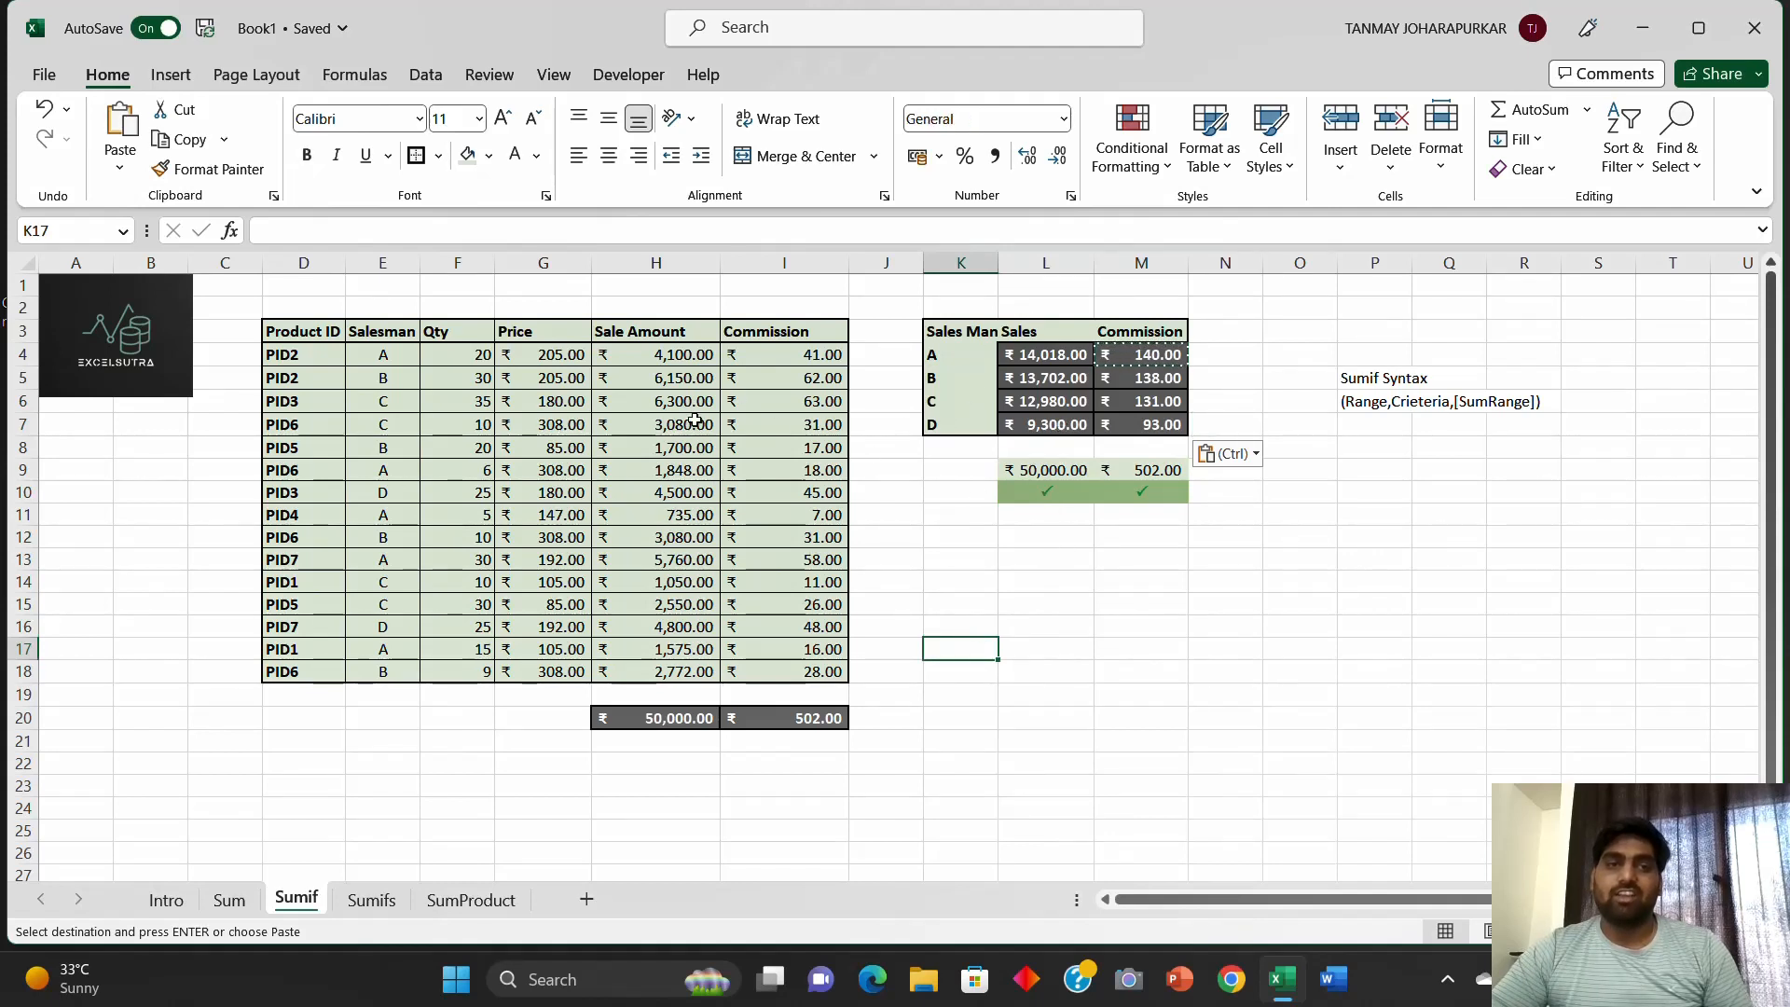
Step: Look at the Salesman, Product ID and Qty values in row 4 as possible combined criteria
click(385, 361)
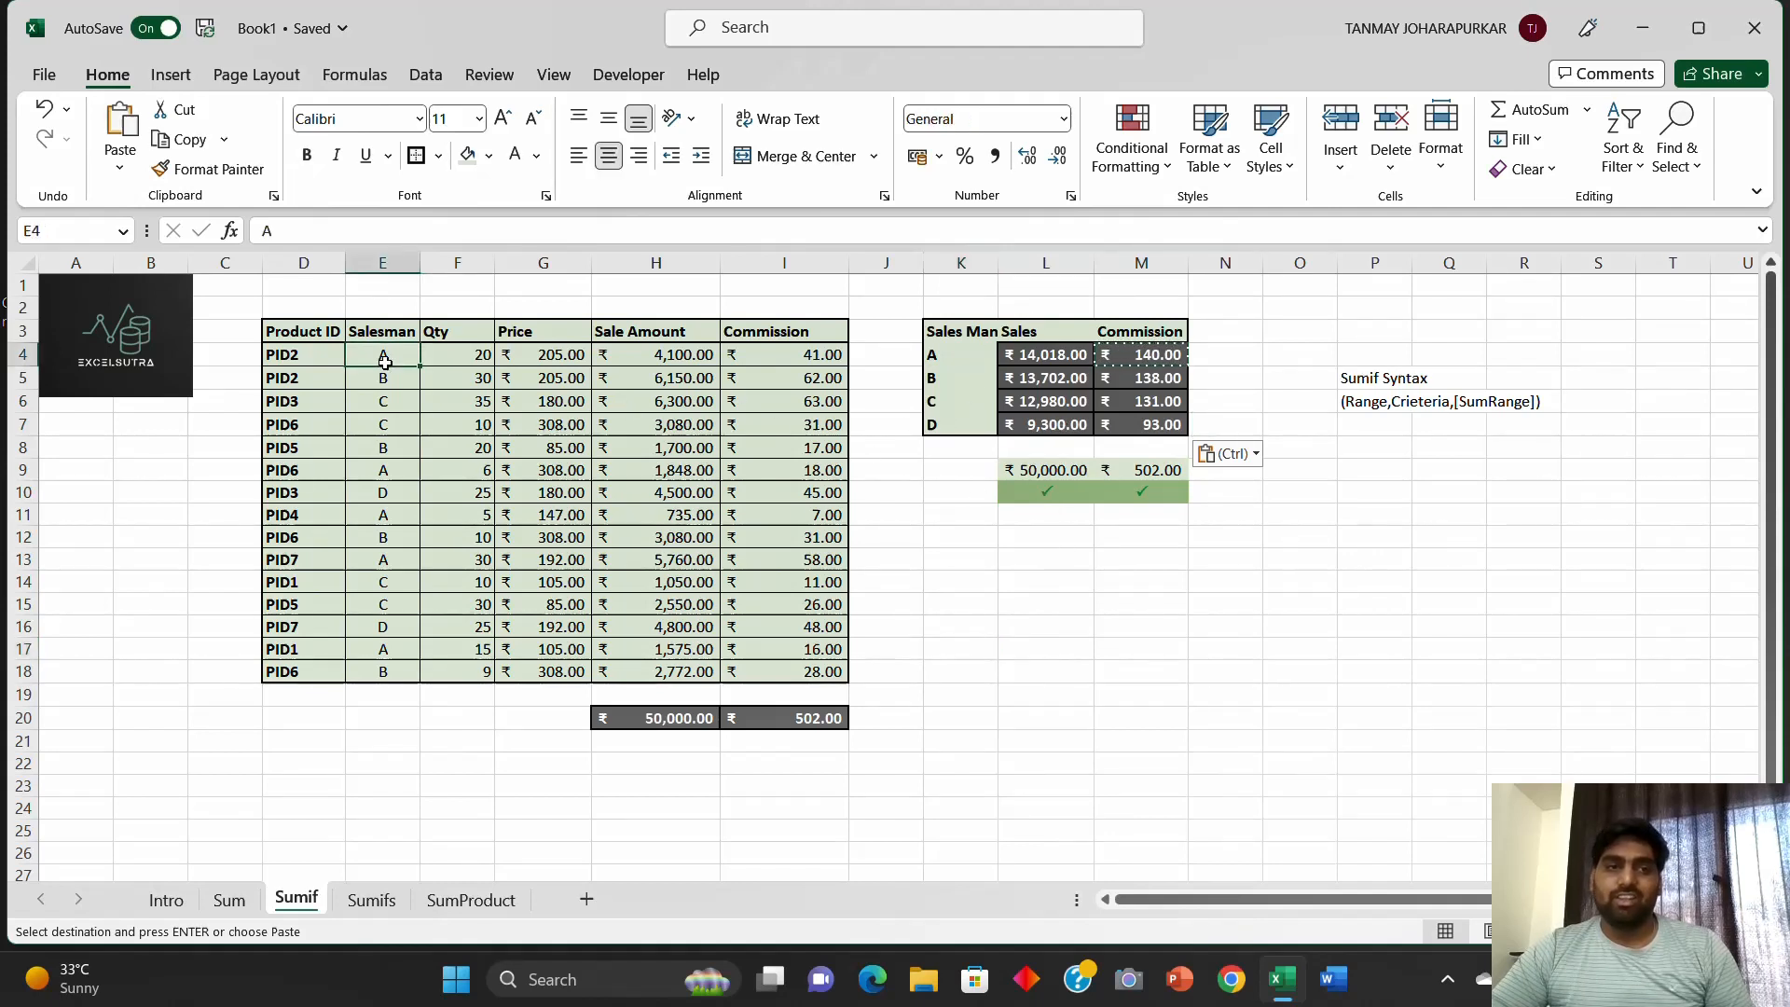
click(290, 353)
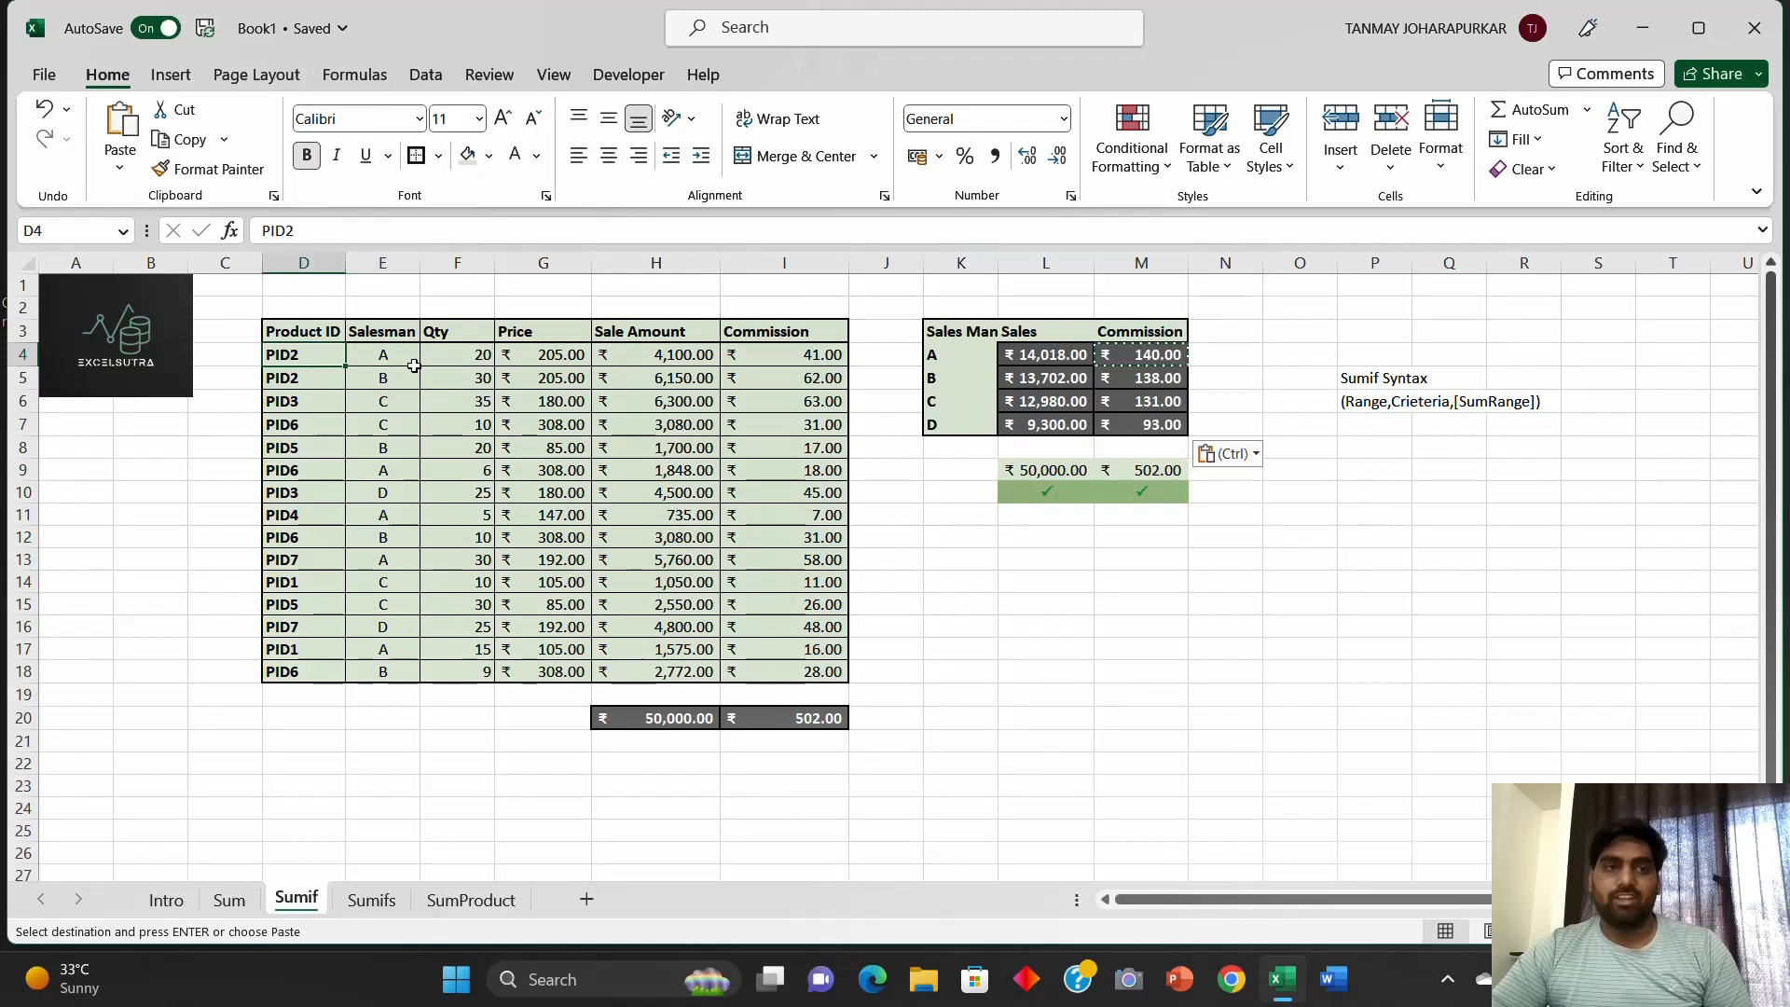
click(463, 353)
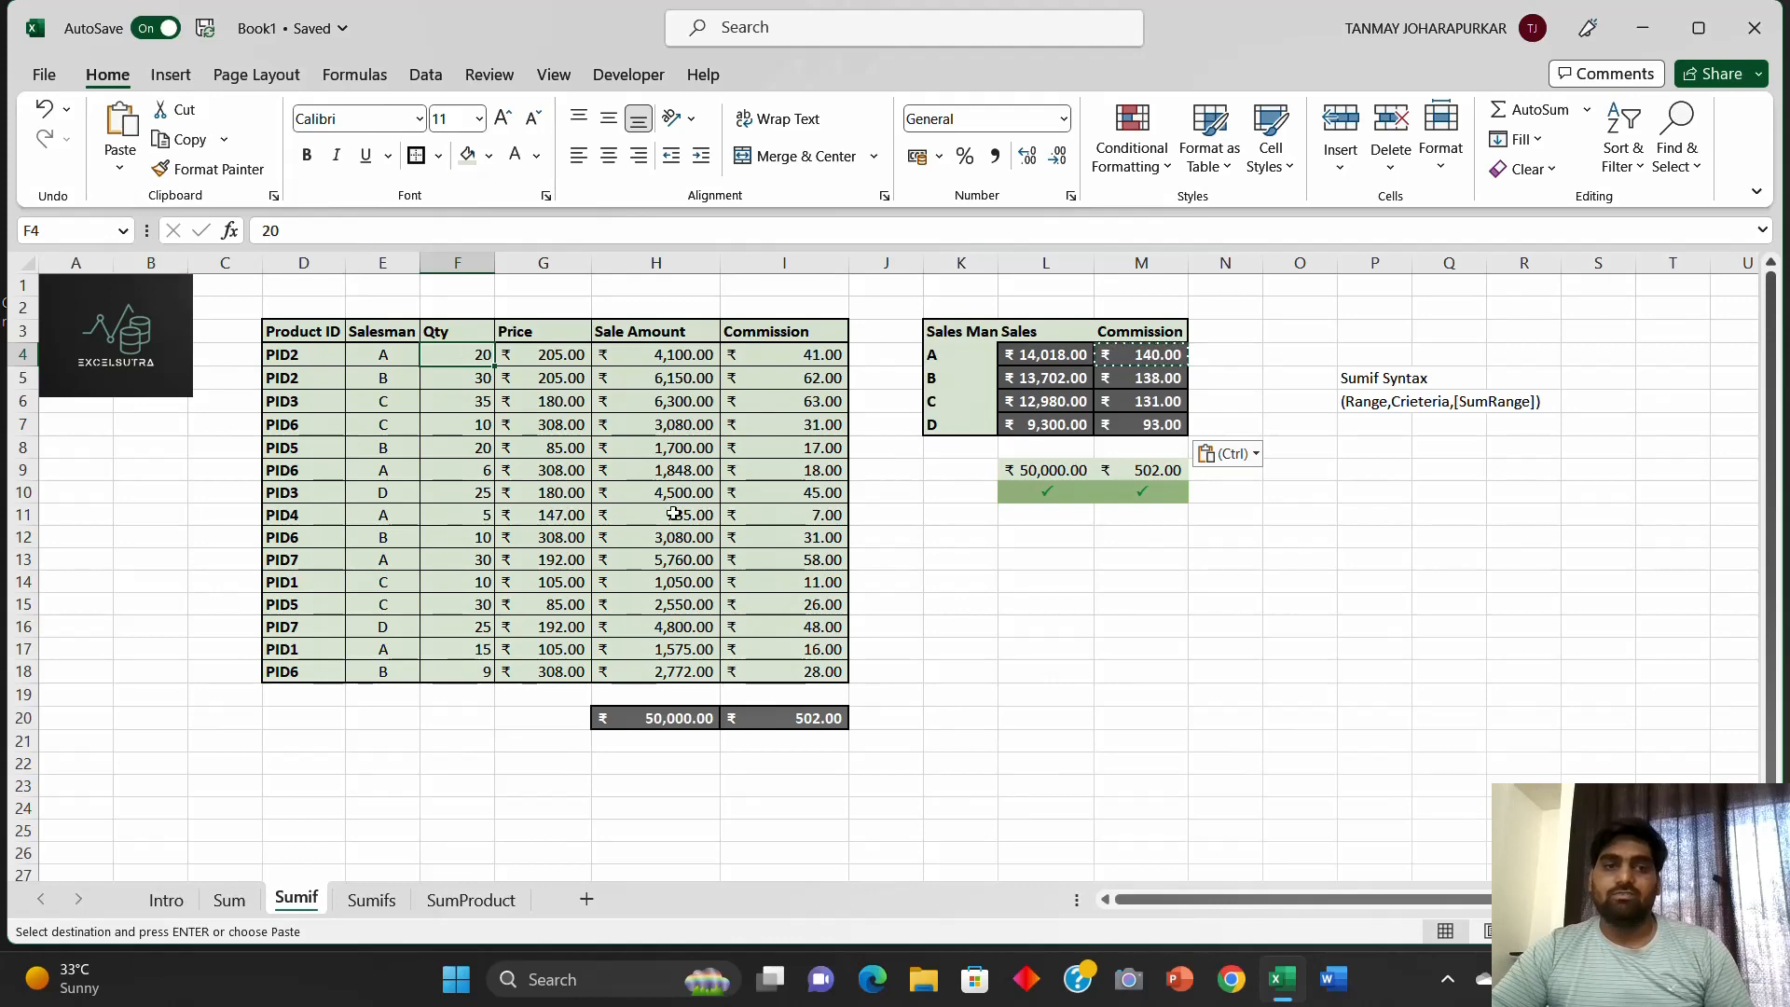
Step: Return to the Intro sheet through the ExcelSutra logo and open the Sumifs sheet from there
click(52, 355)
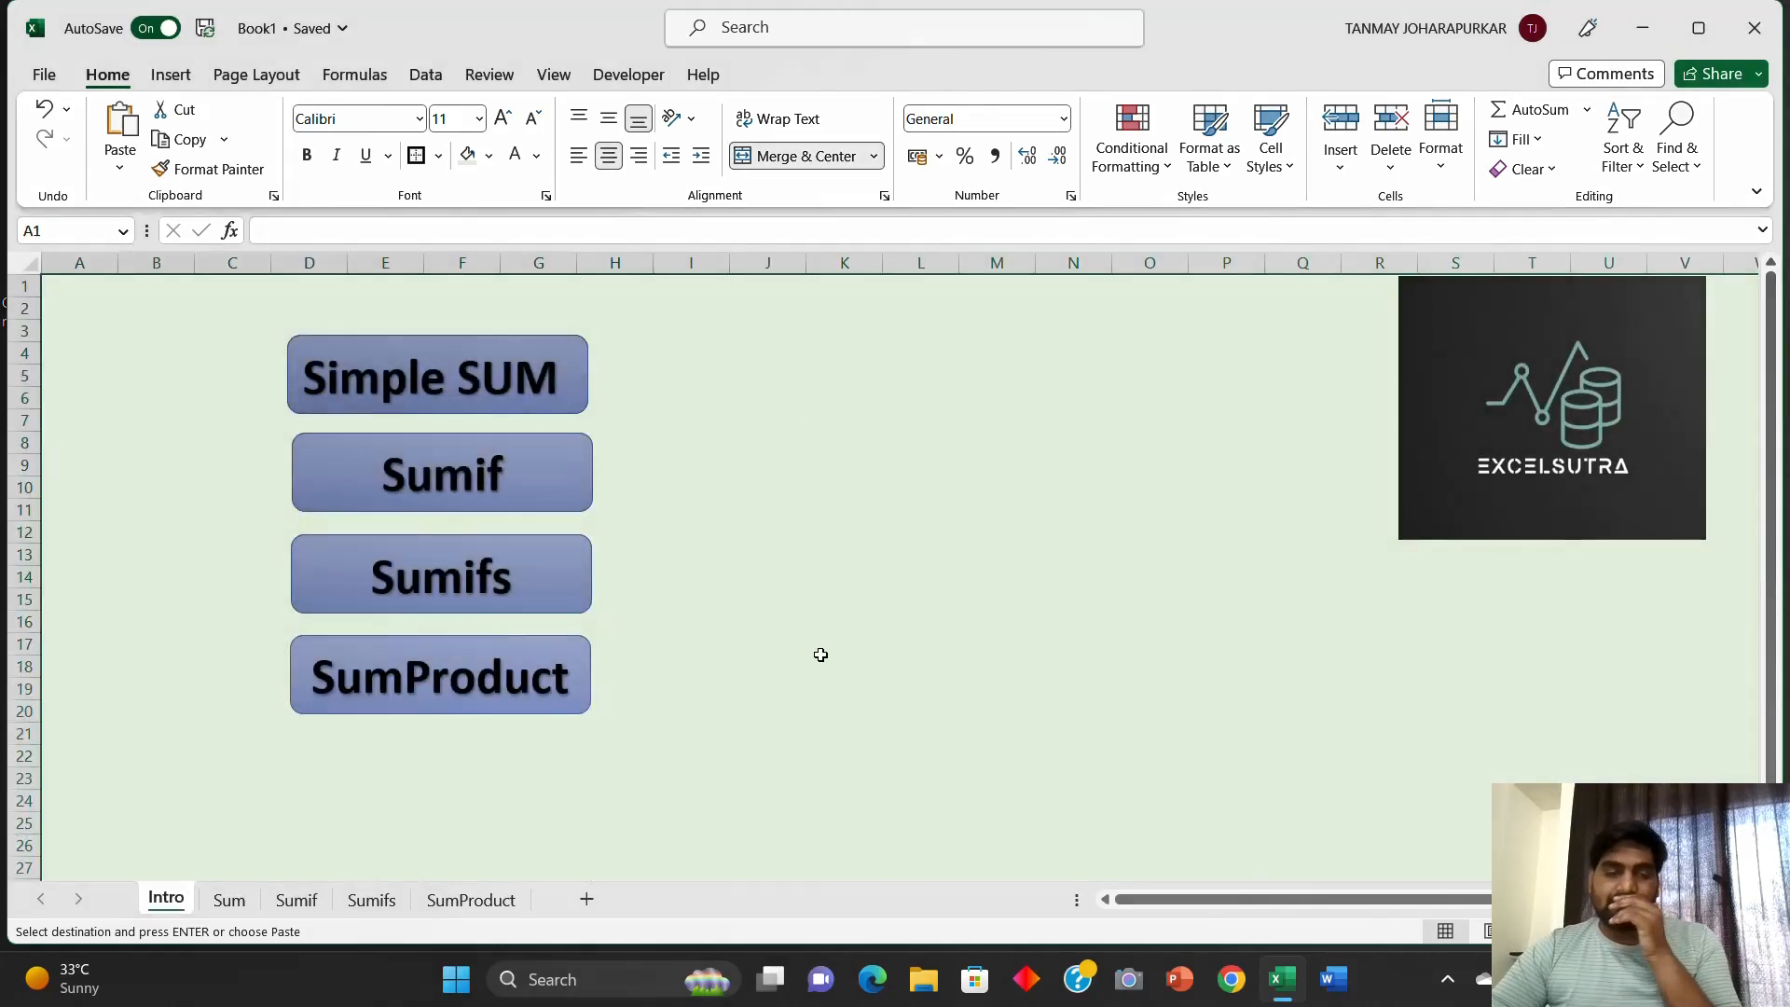
click(492, 566)
click(1093, 536)
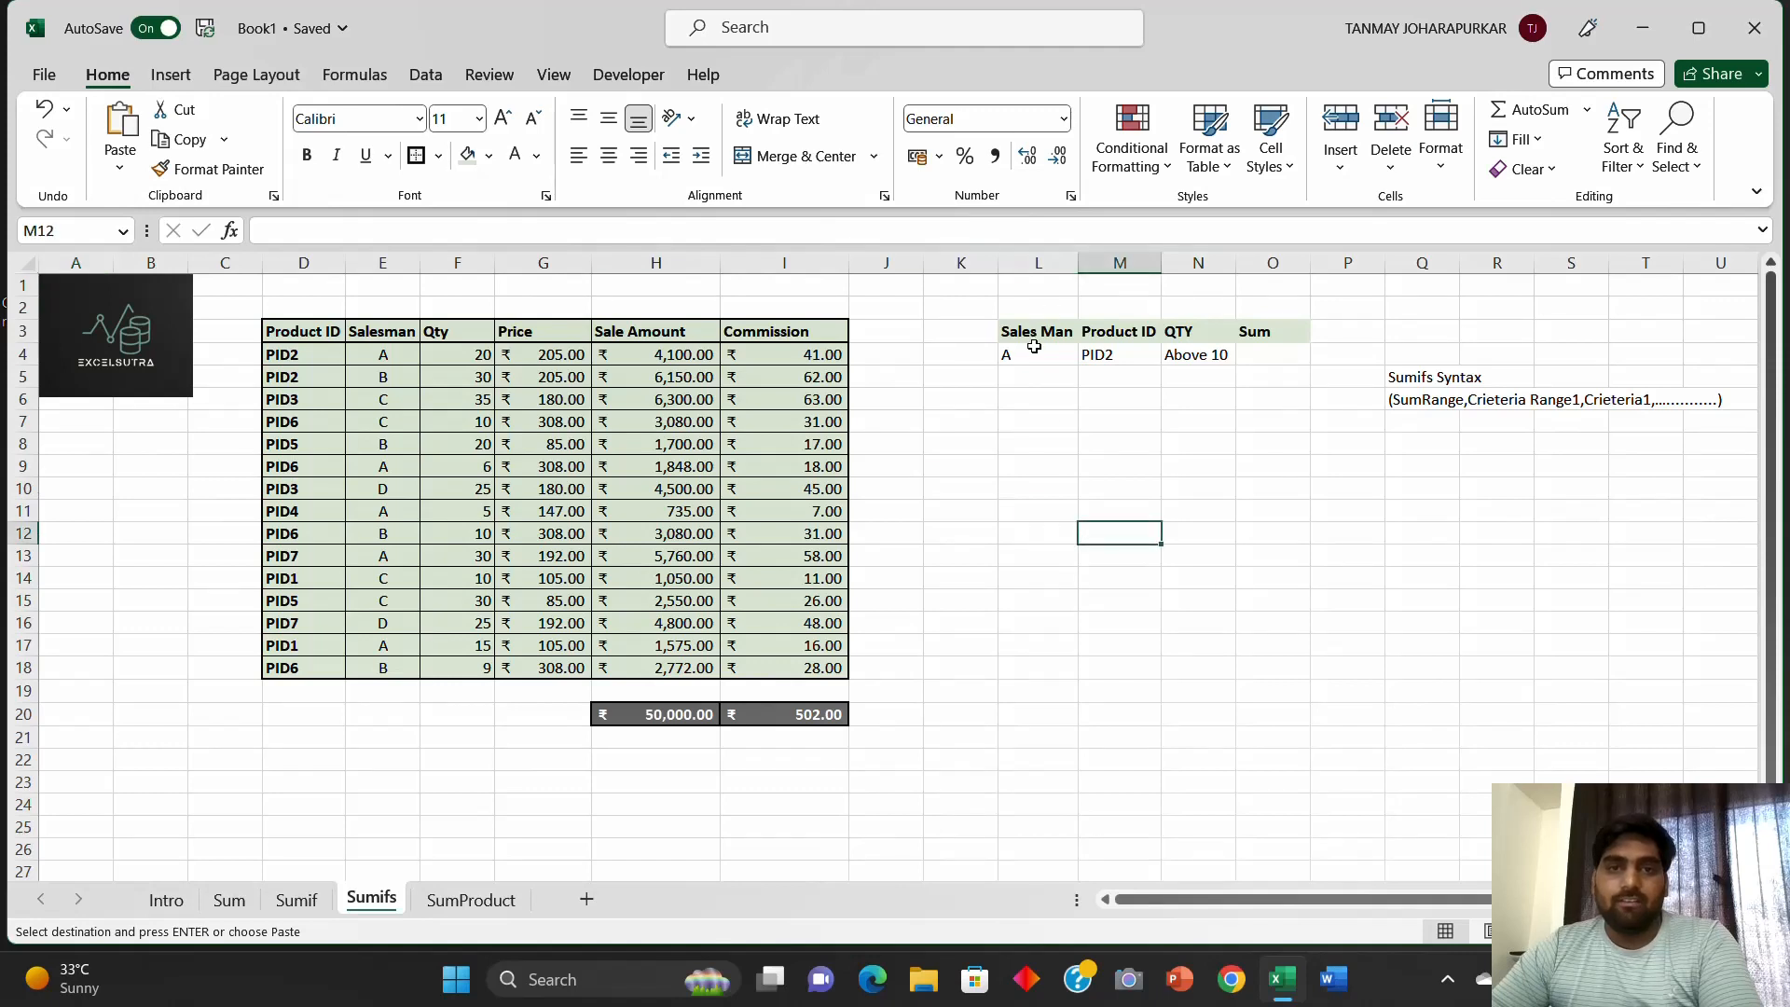
Step: Examine the Sales Man, Product ID and QTY criteria in L3:N4, the Sum cell O4 and the Sumifs syntax note
drag(1034, 349, 1201, 353)
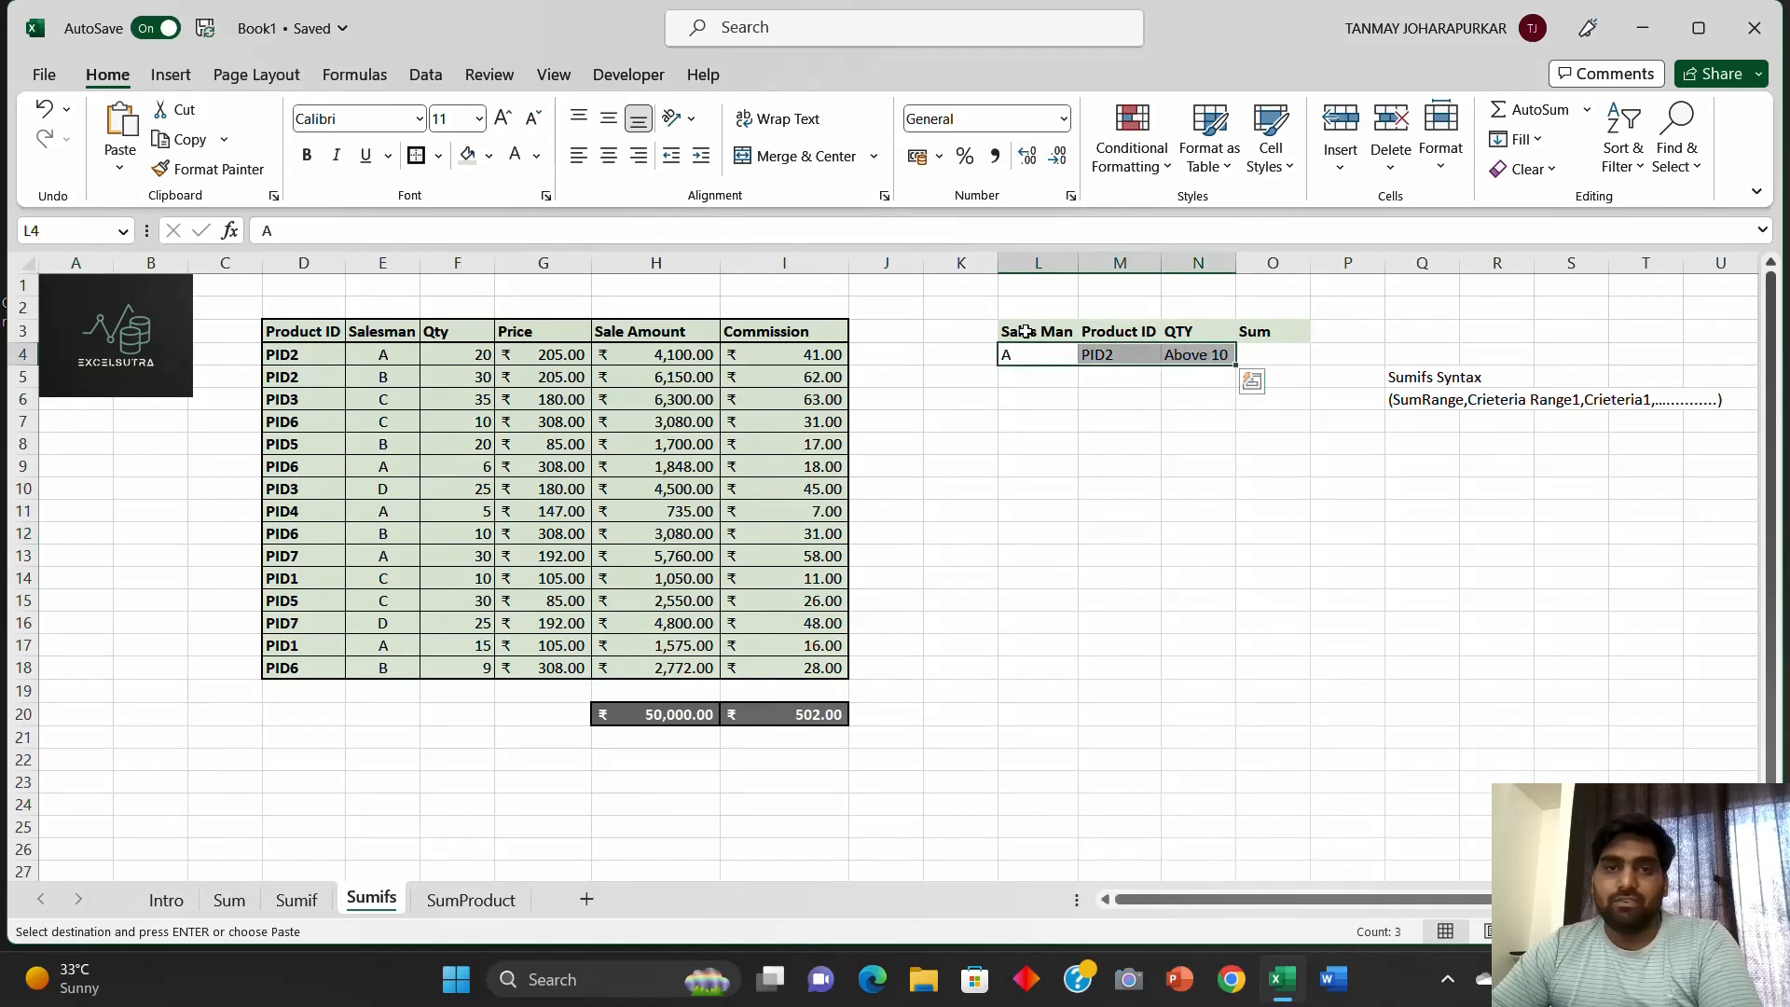
drag(1024, 331, 1026, 353)
drag(1130, 334, 1204, 355)
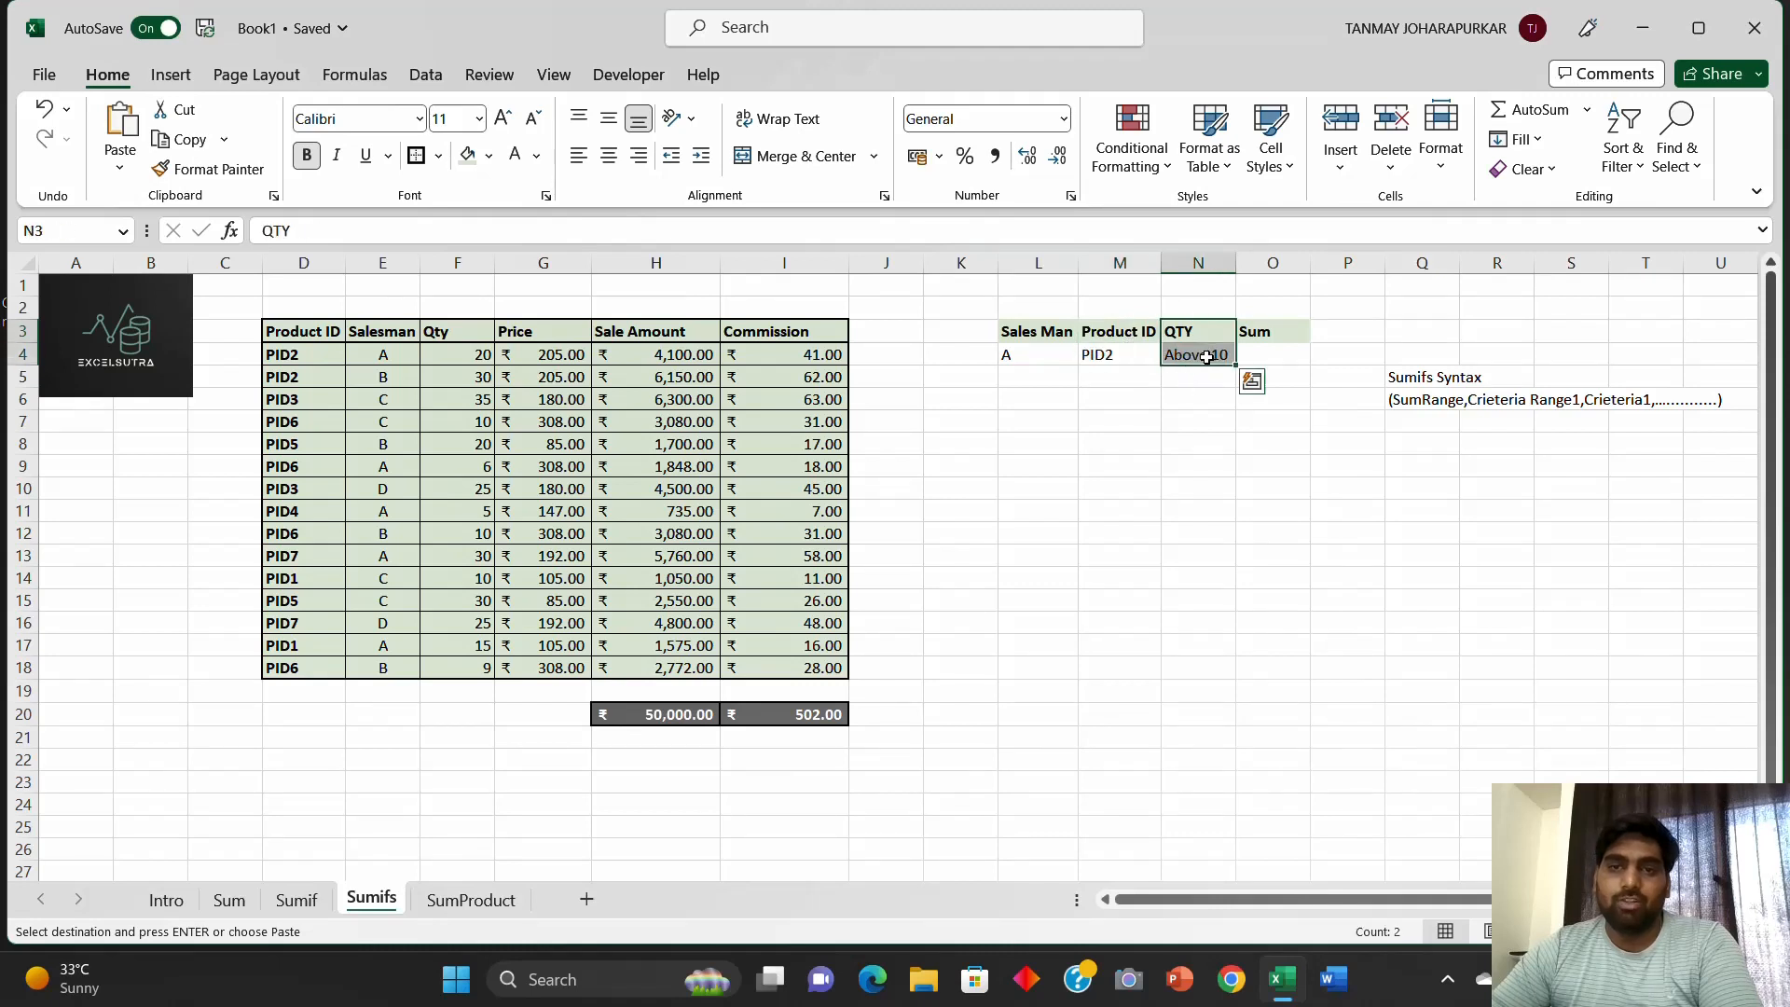
click(1280, 360)
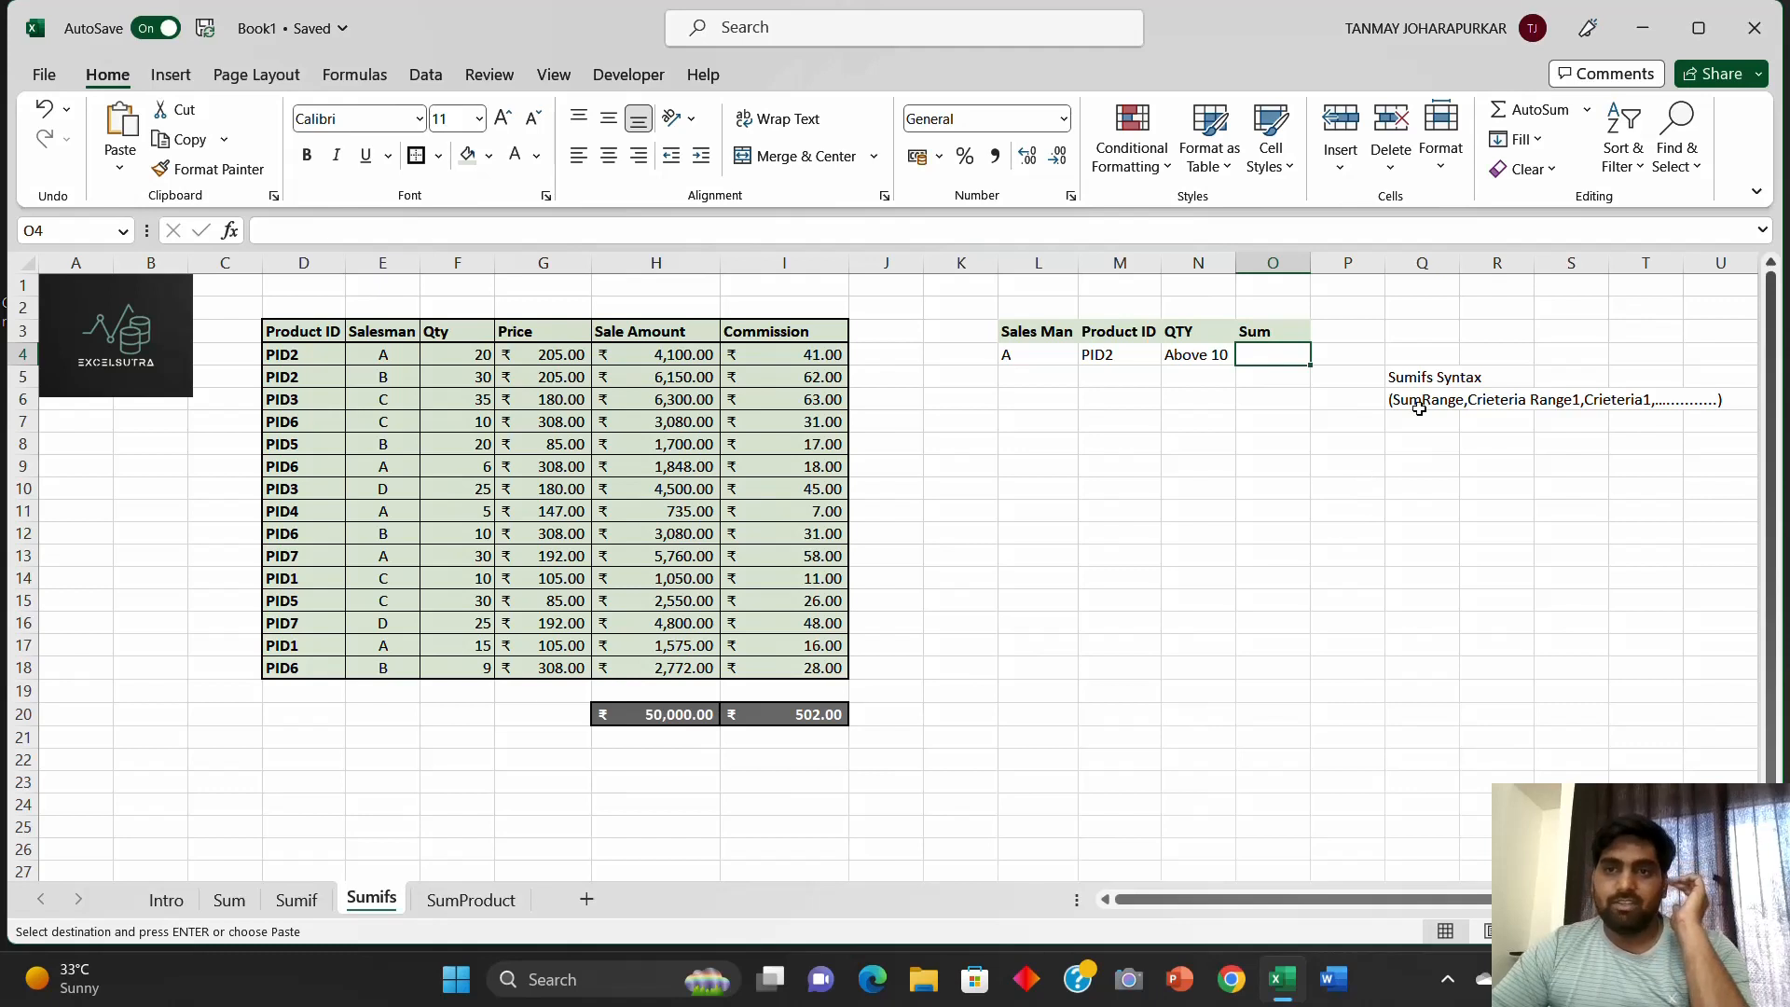
drag(1408, 367, 1421, 401)
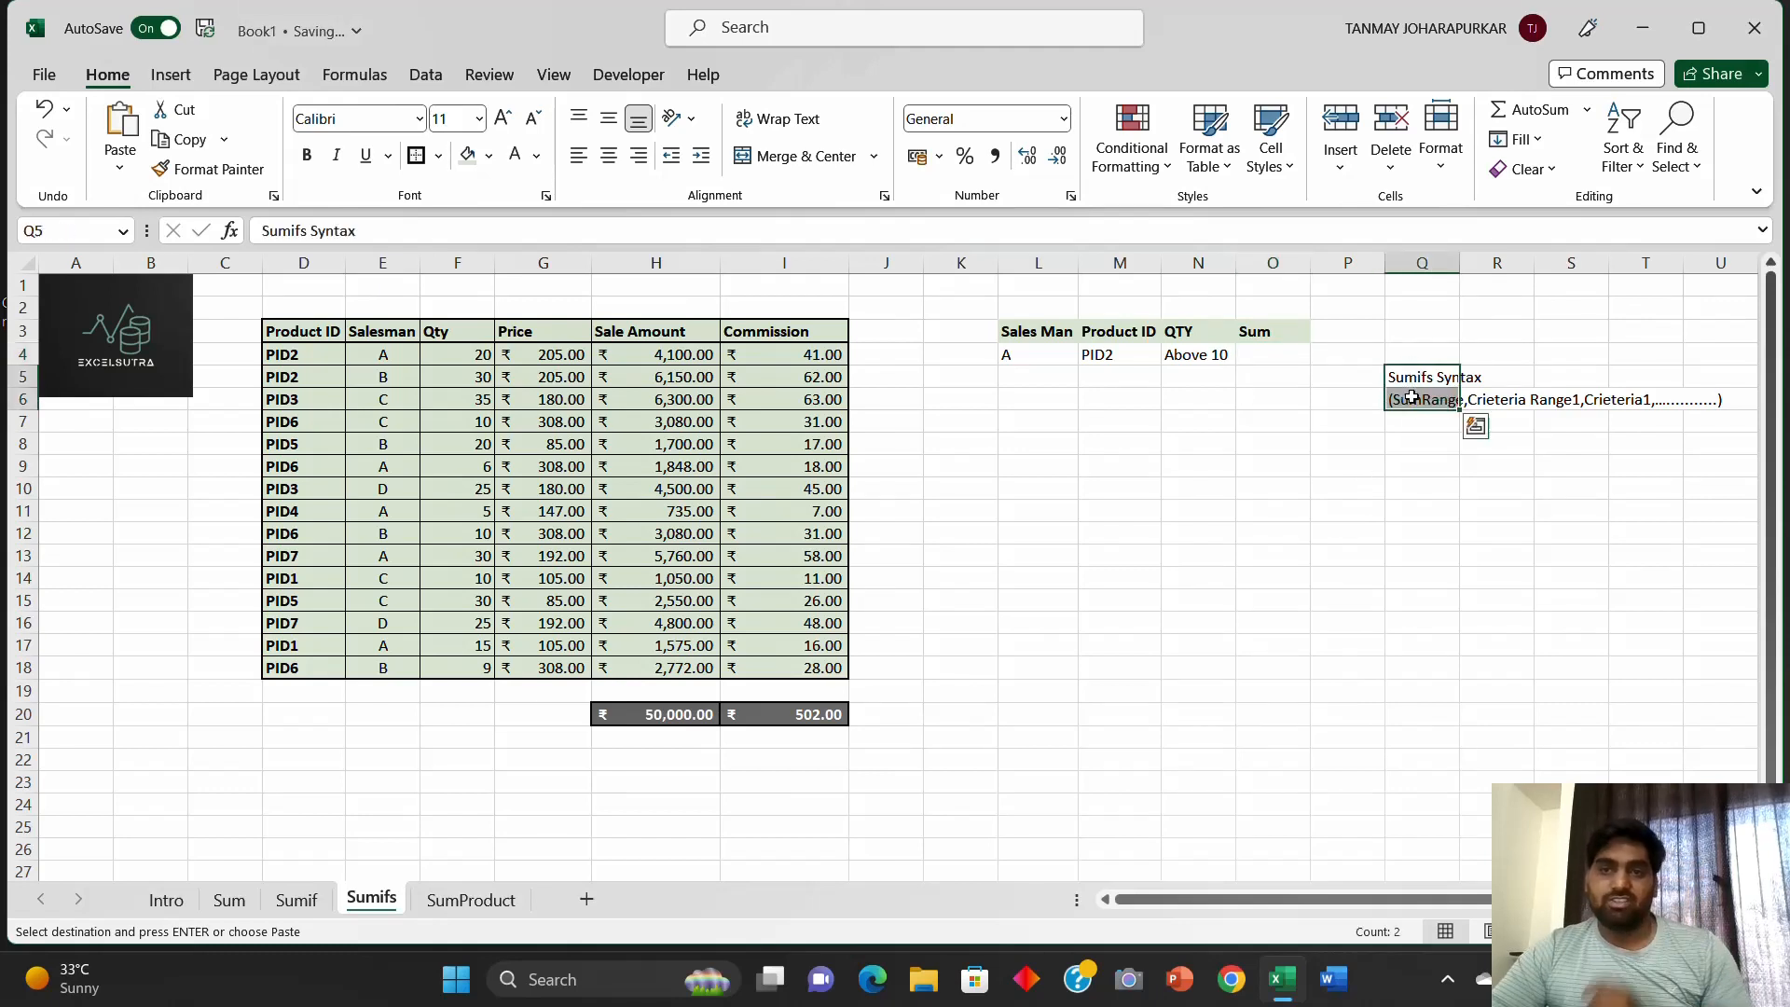
Step: Examine the Sumifs syntax note in Q6 part by part: the sum range, criteria range 1, criteria 1 and the further pairs
click(1368, 440)
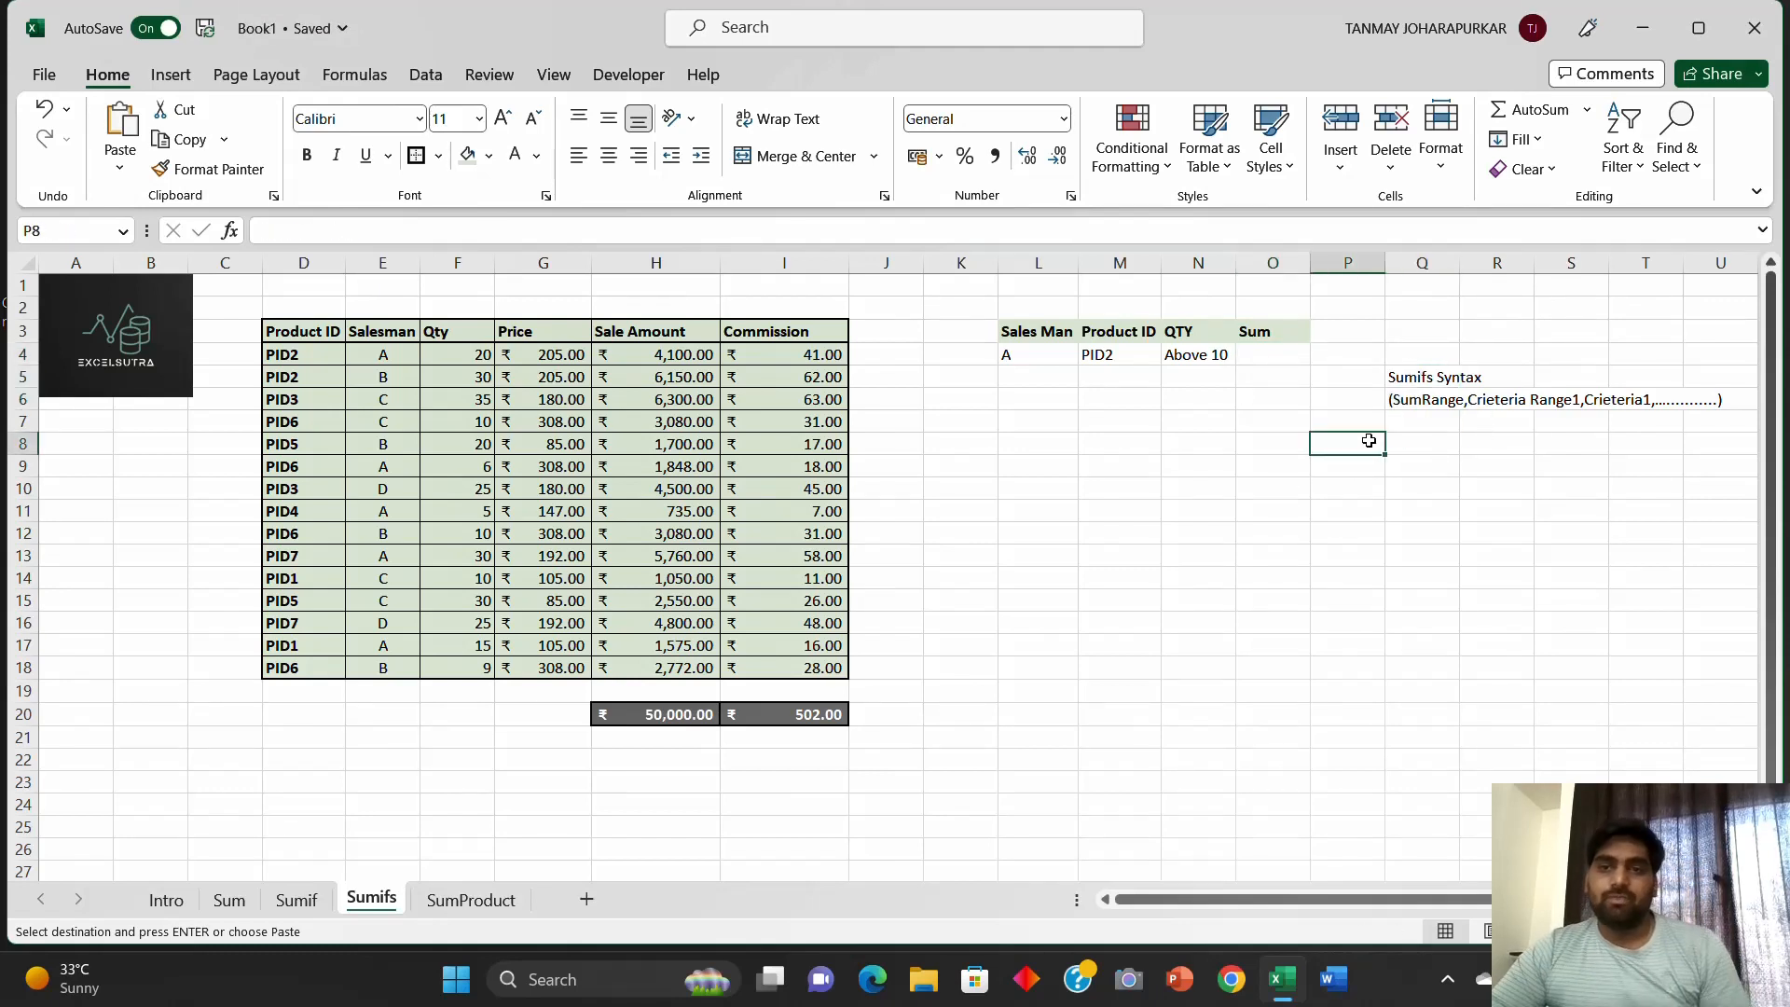
click(1426, 395)
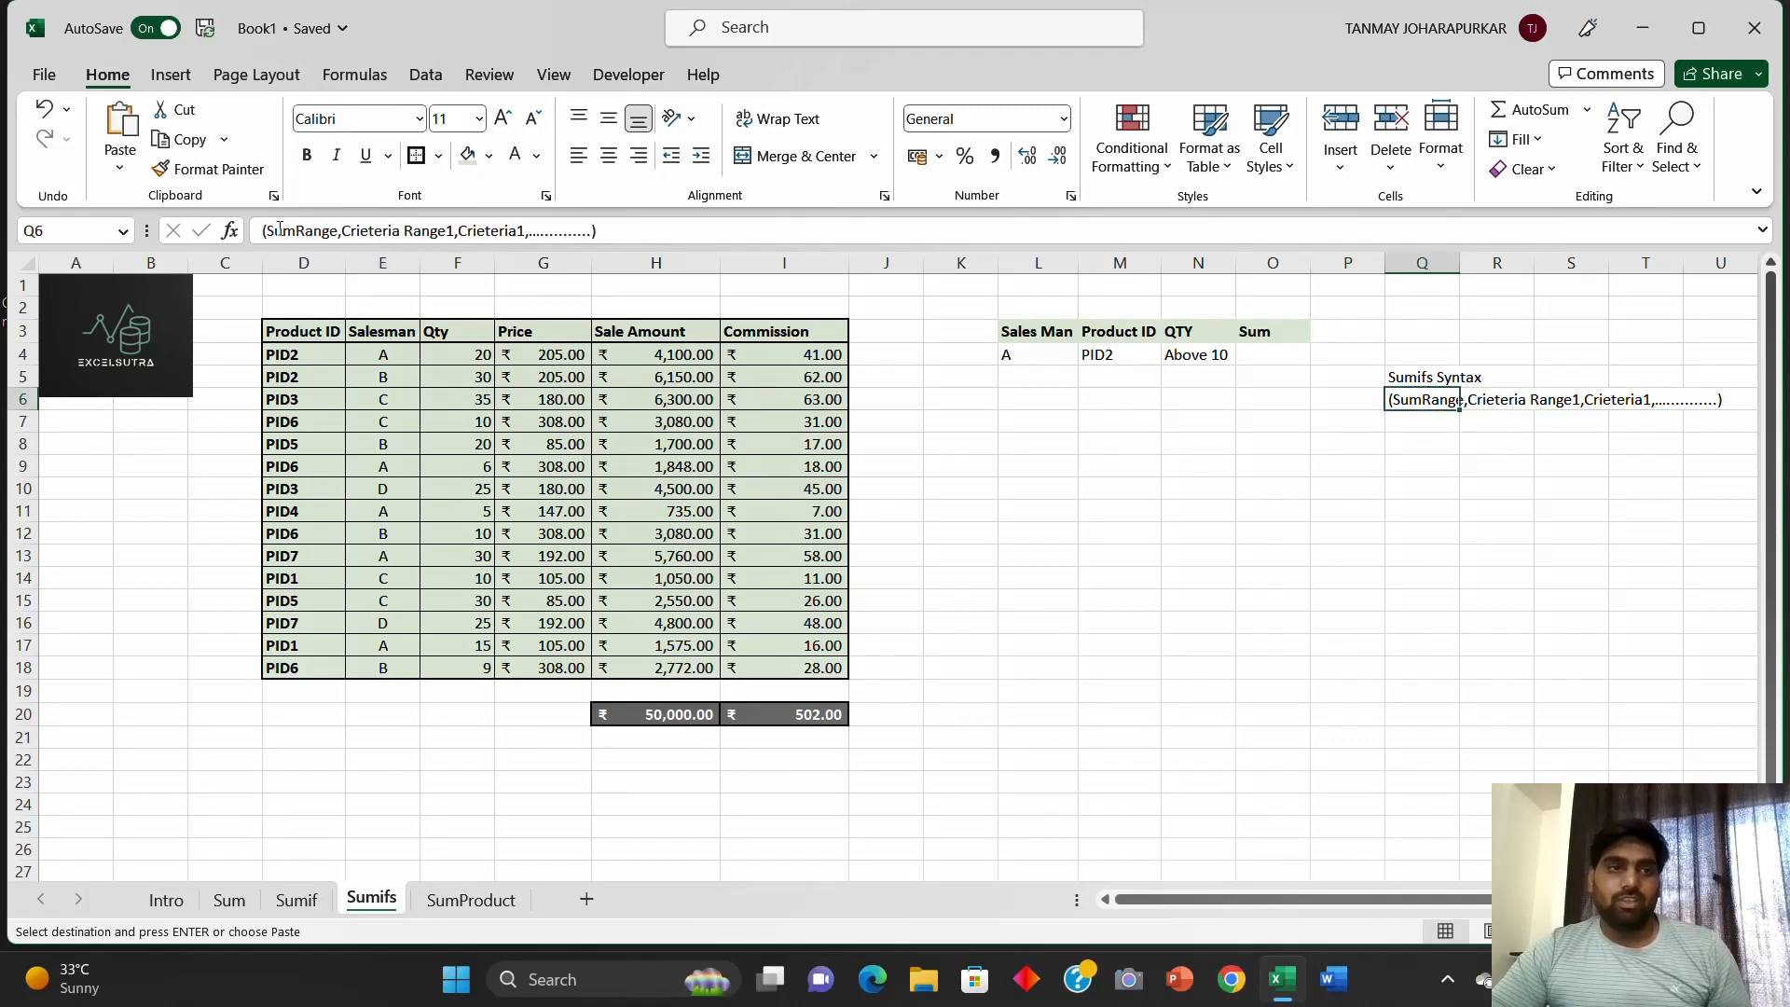
drag(267, 231, 334, 230)
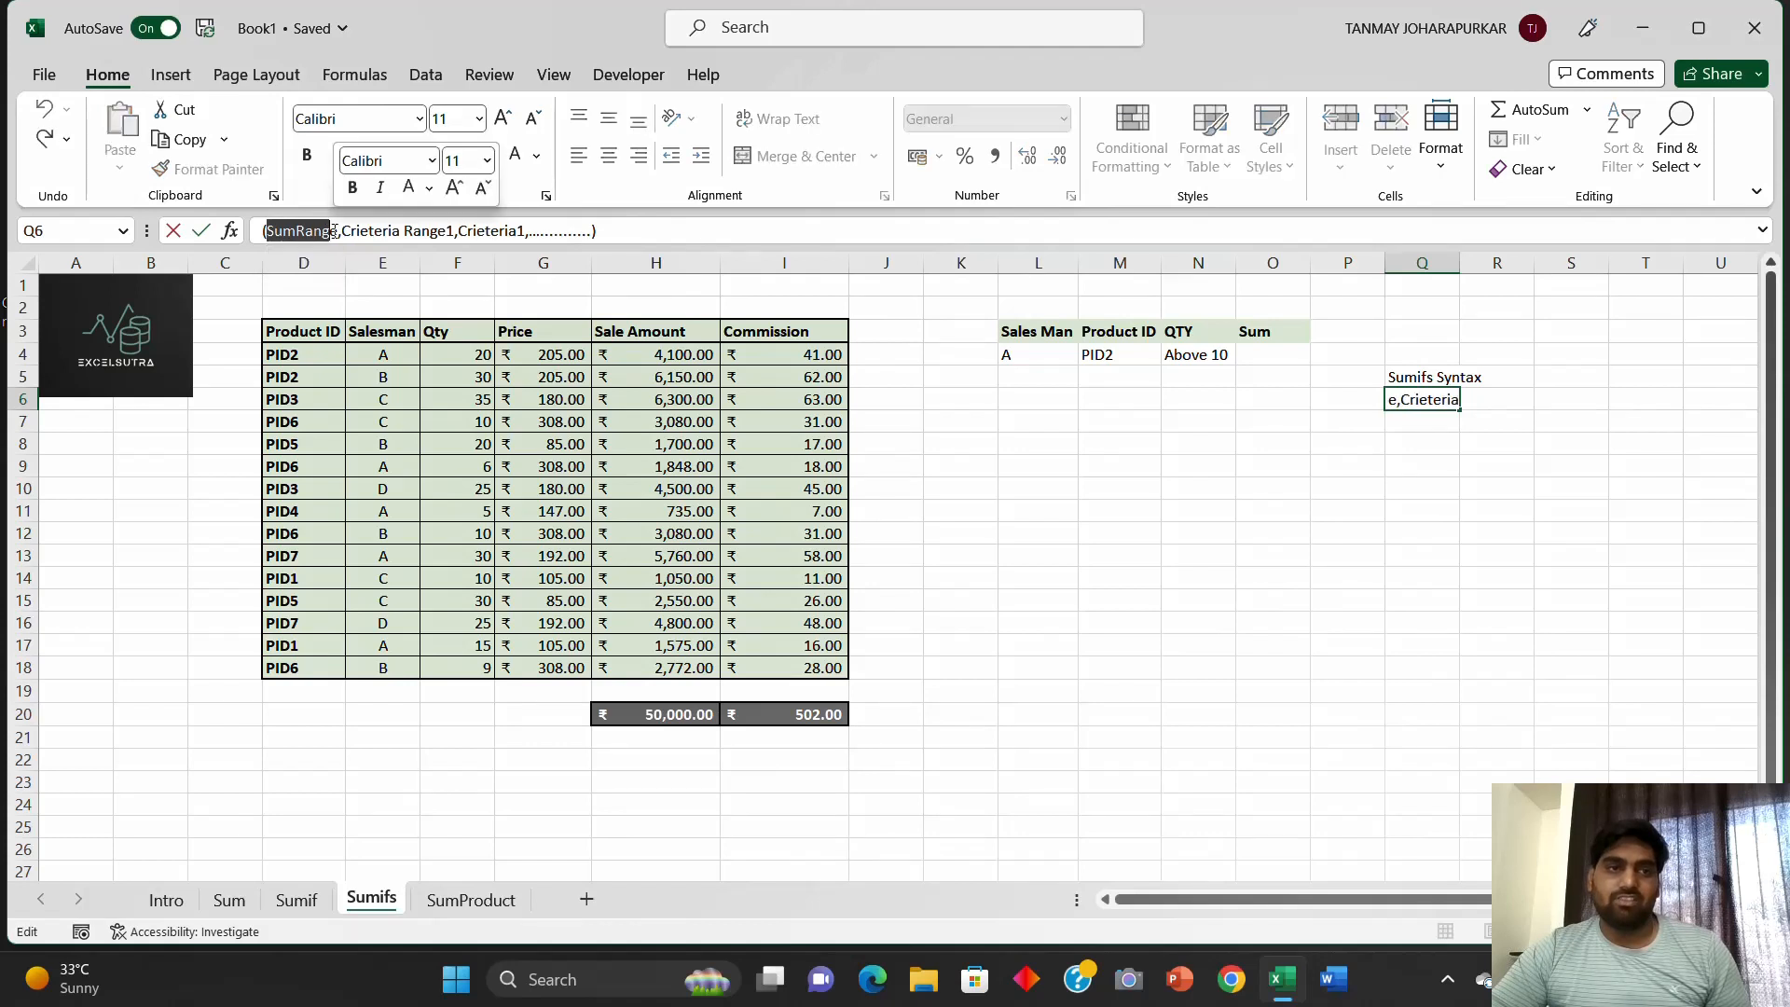
click(344, 231)
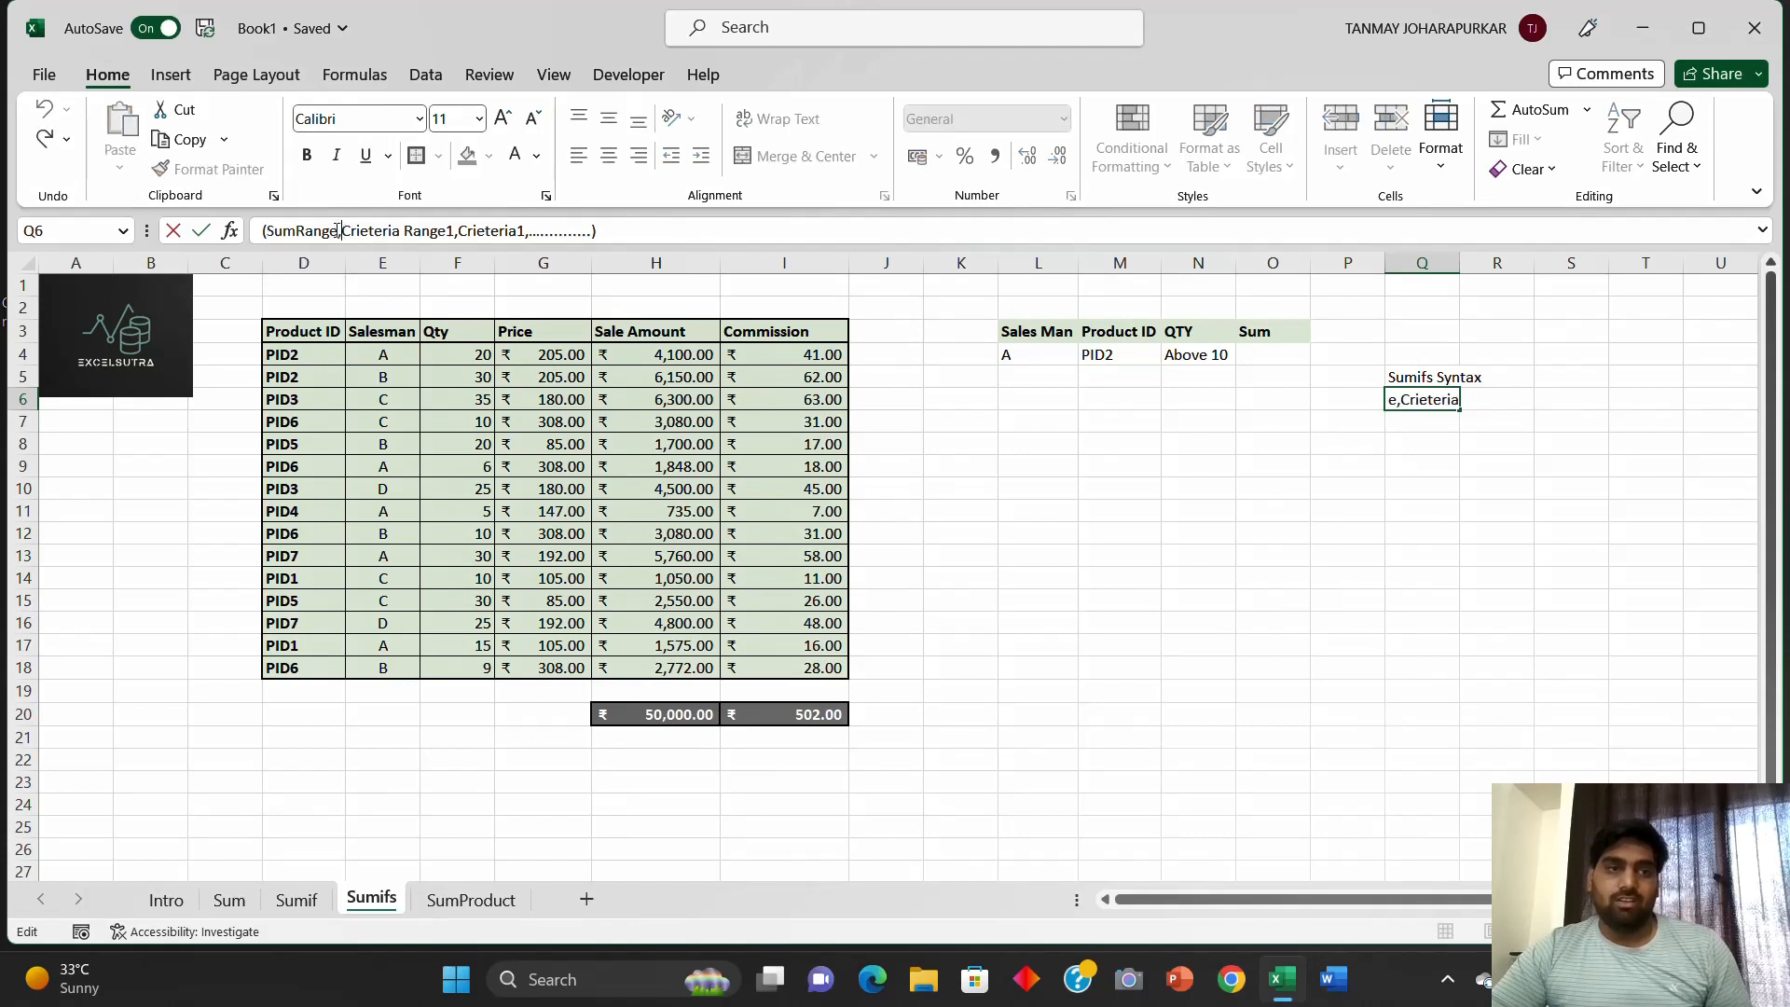
drag(338, 230, 270, 230)
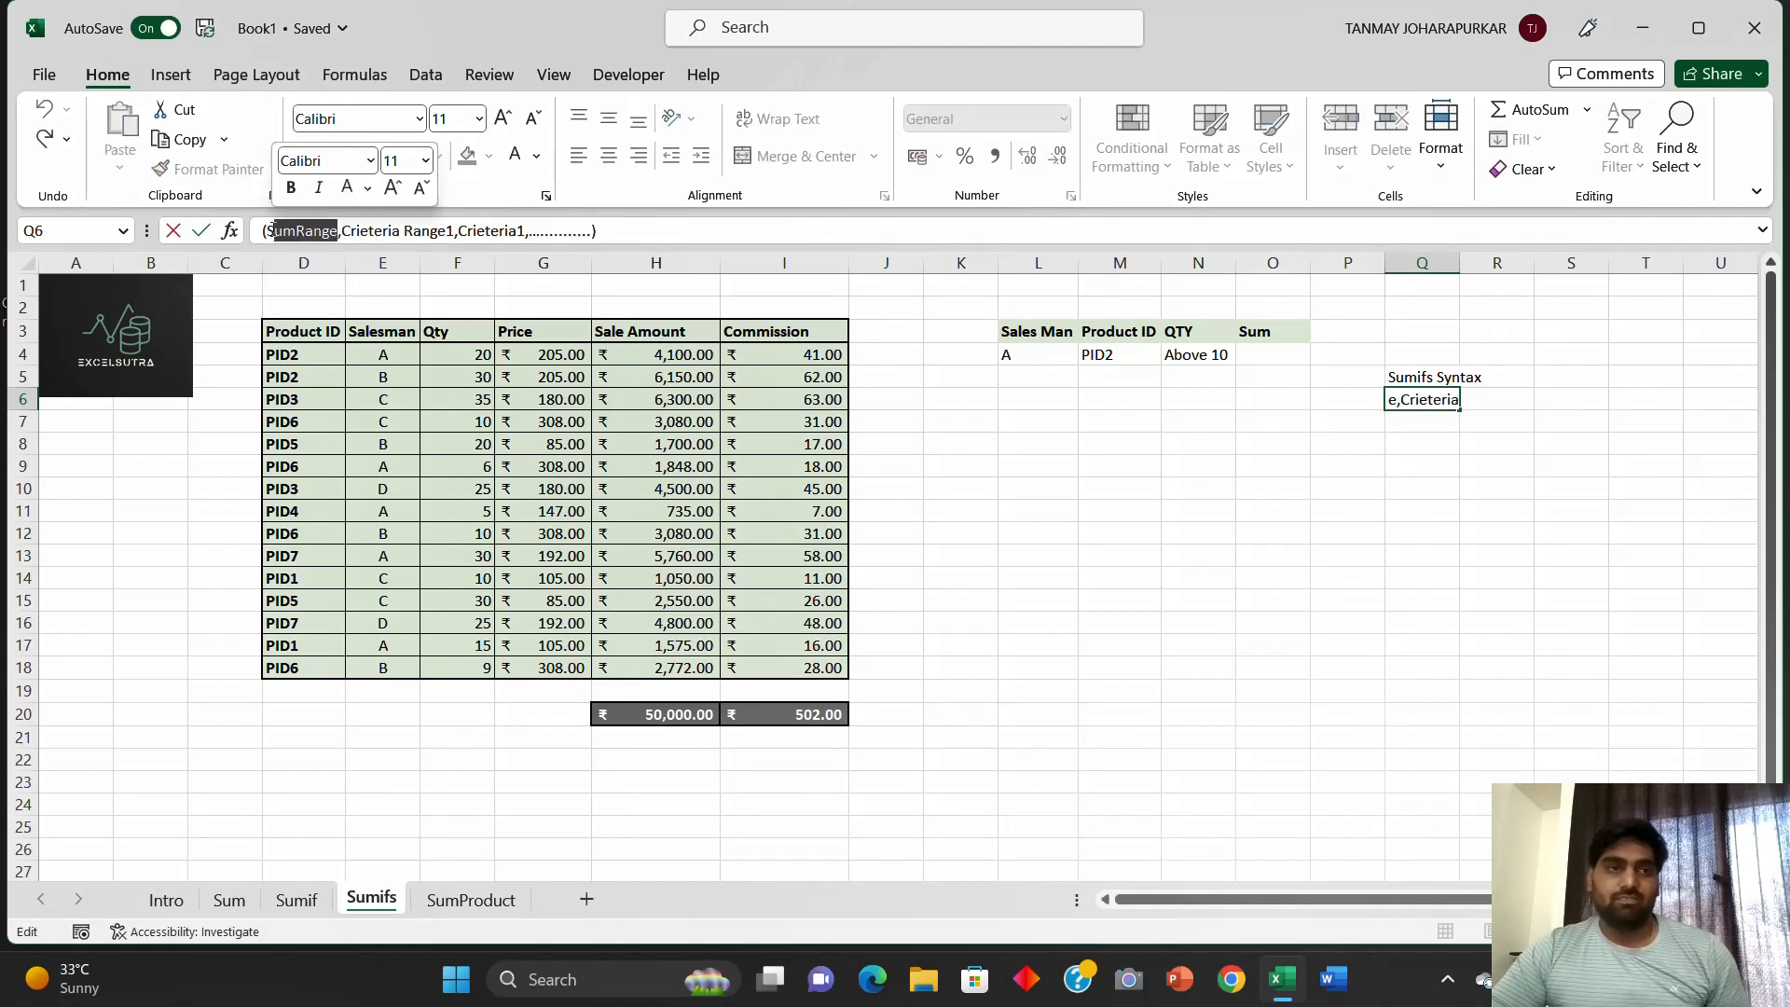
click(355, 232)
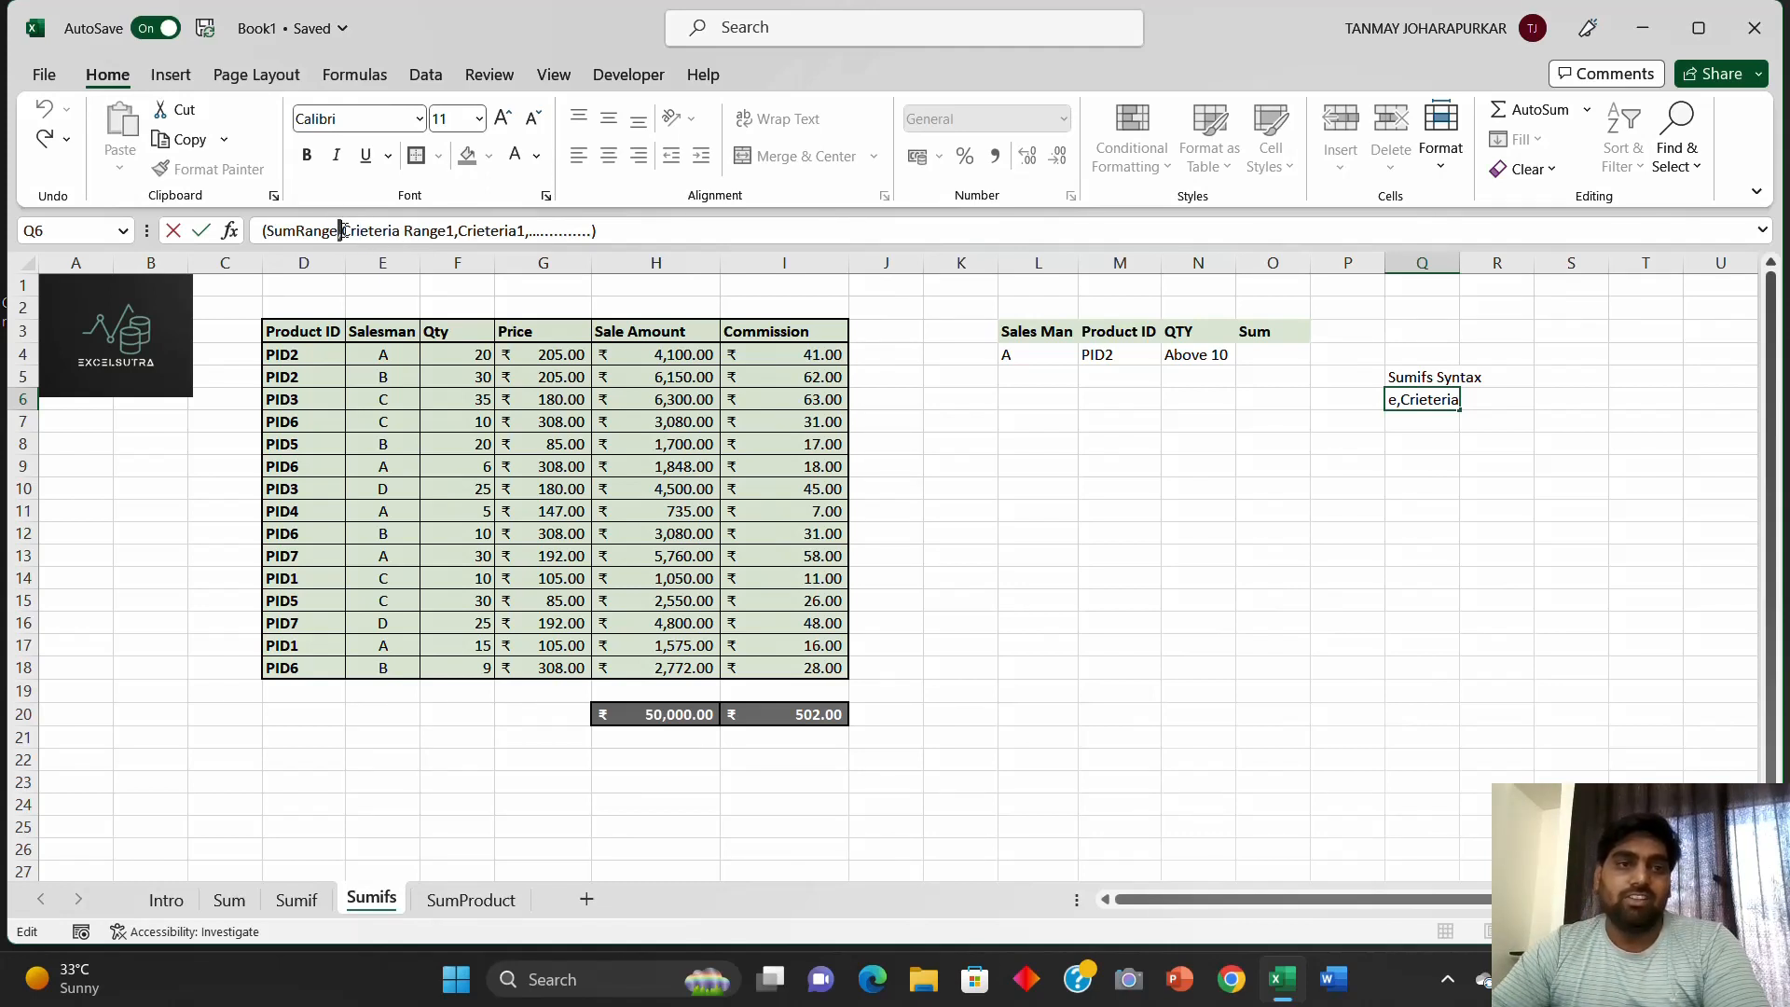
click(369, 231)
drag(343, 231, 463, 230)
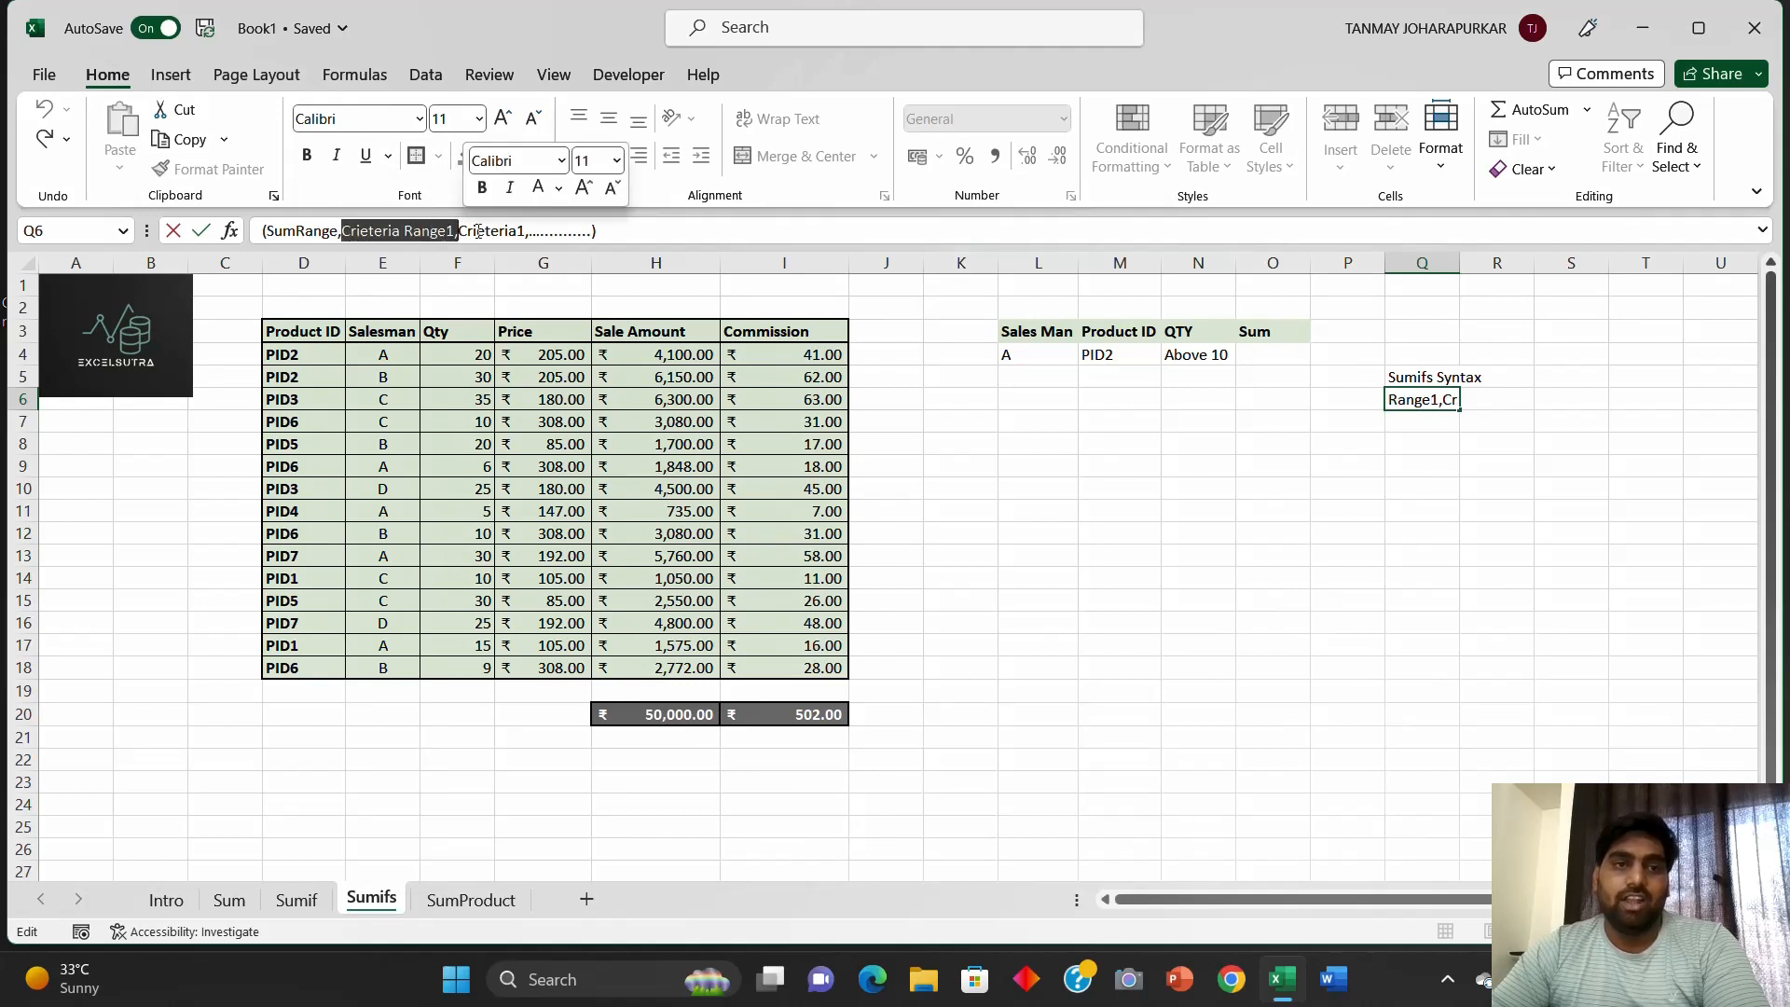
click(478, 230)
click(547, 230)
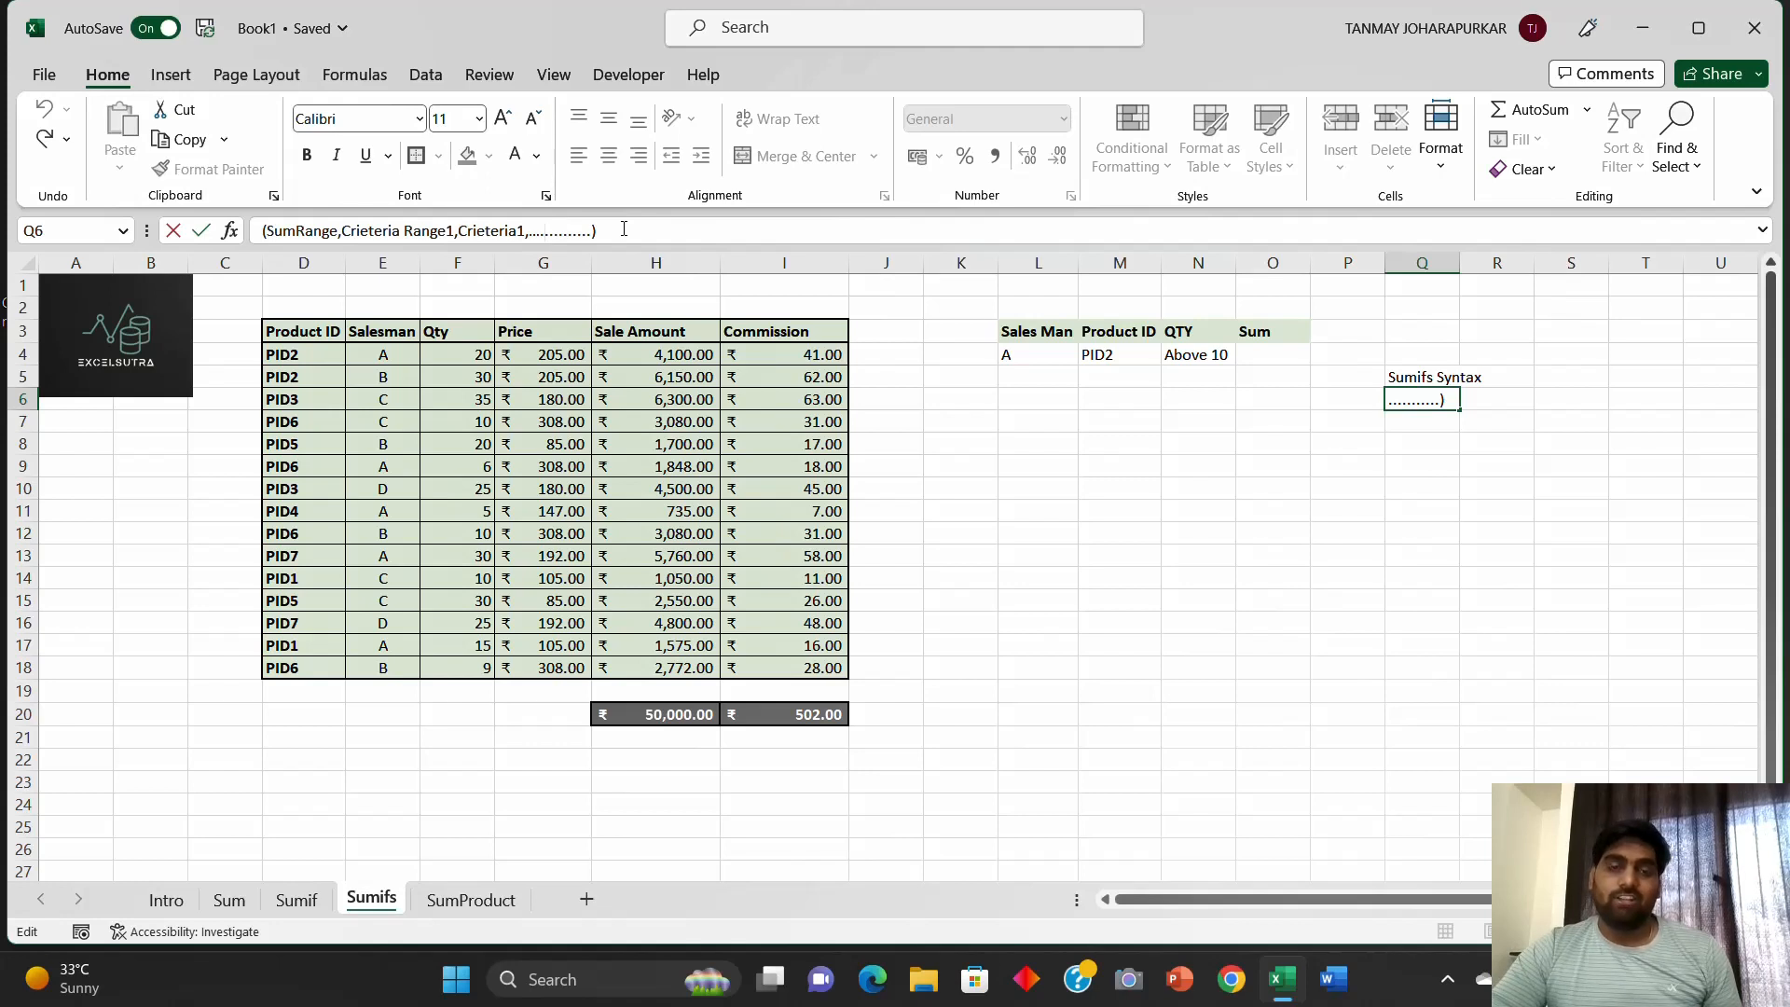
click(1273, 481)
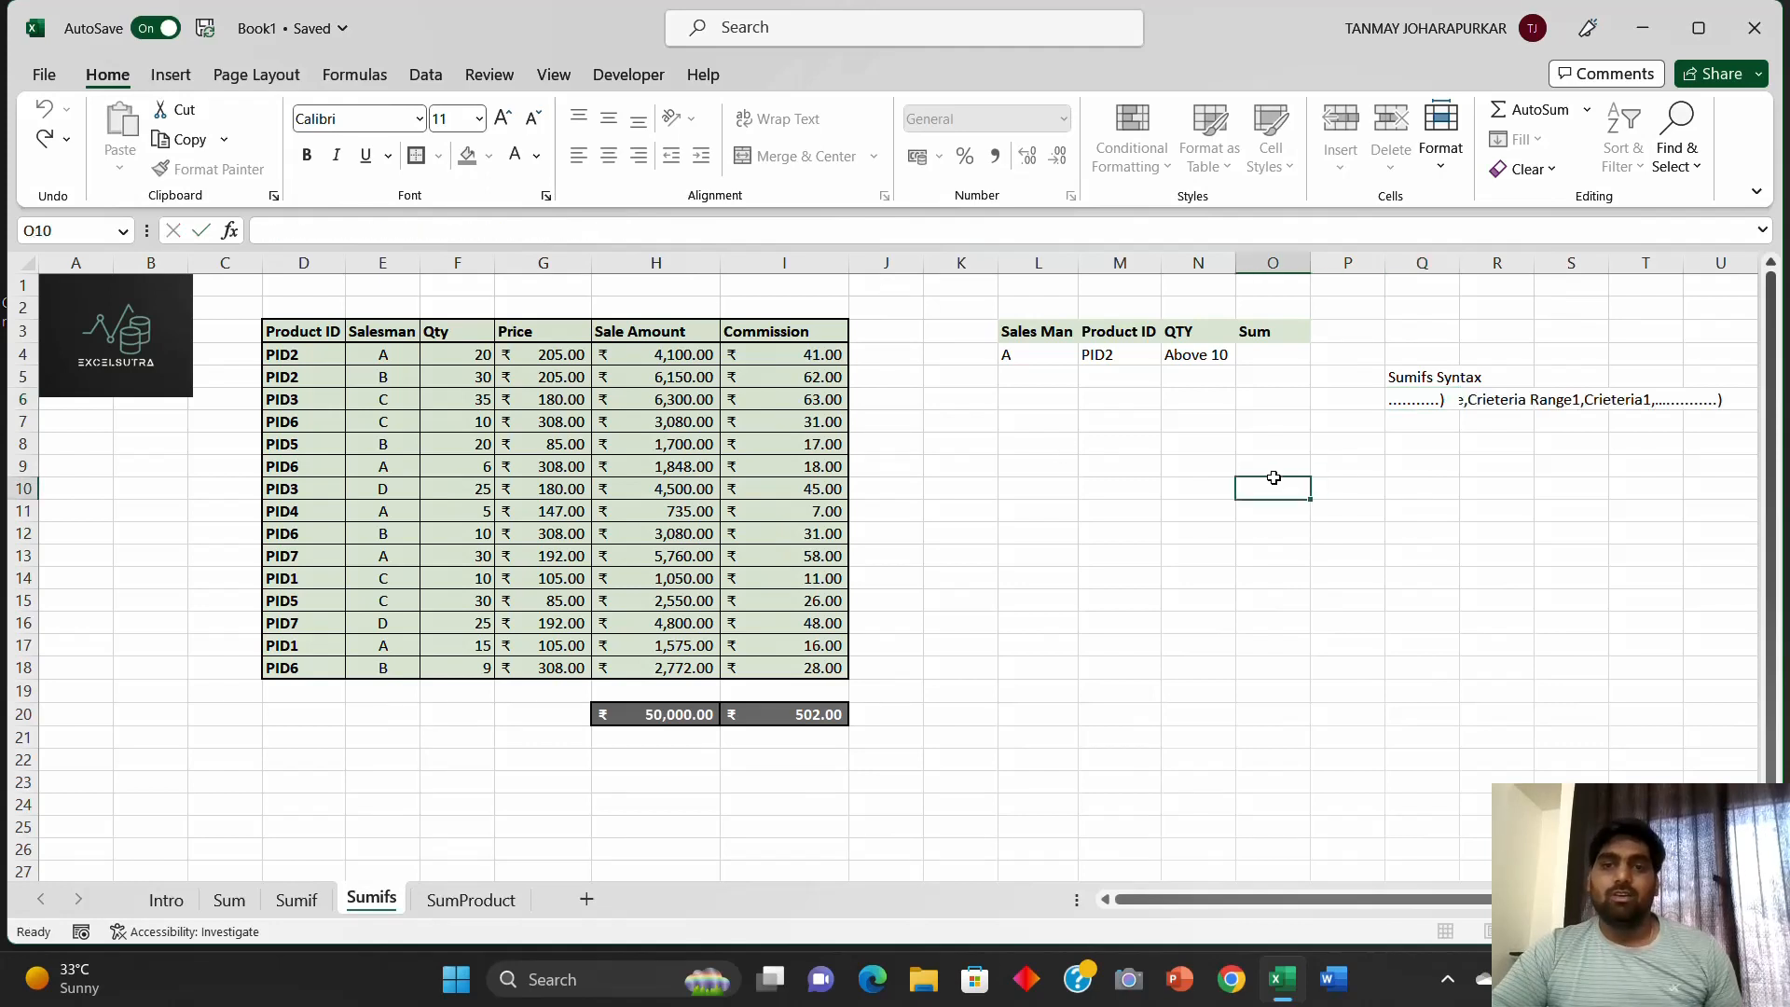
Step: Start a SUMIFS formula in the Sum cell O4 with the Sale Amount range H4:H18 as the sum range
click(1265, 357)
text(+)
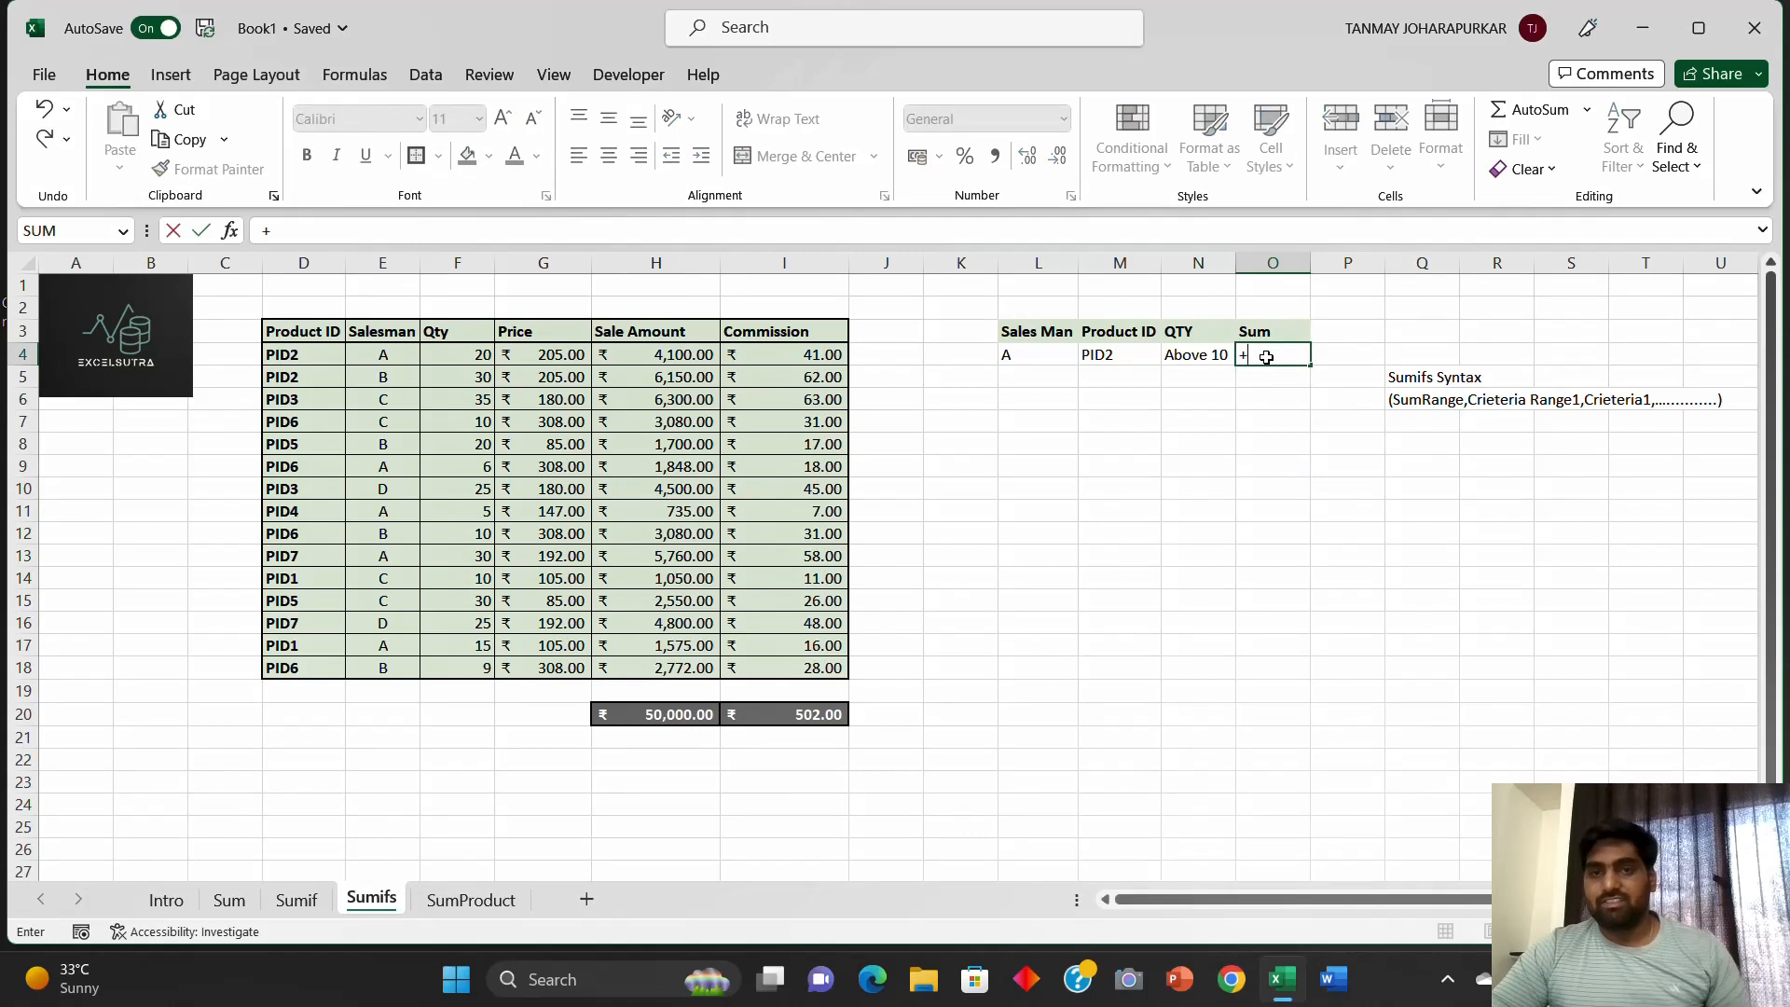
text(sumifs)
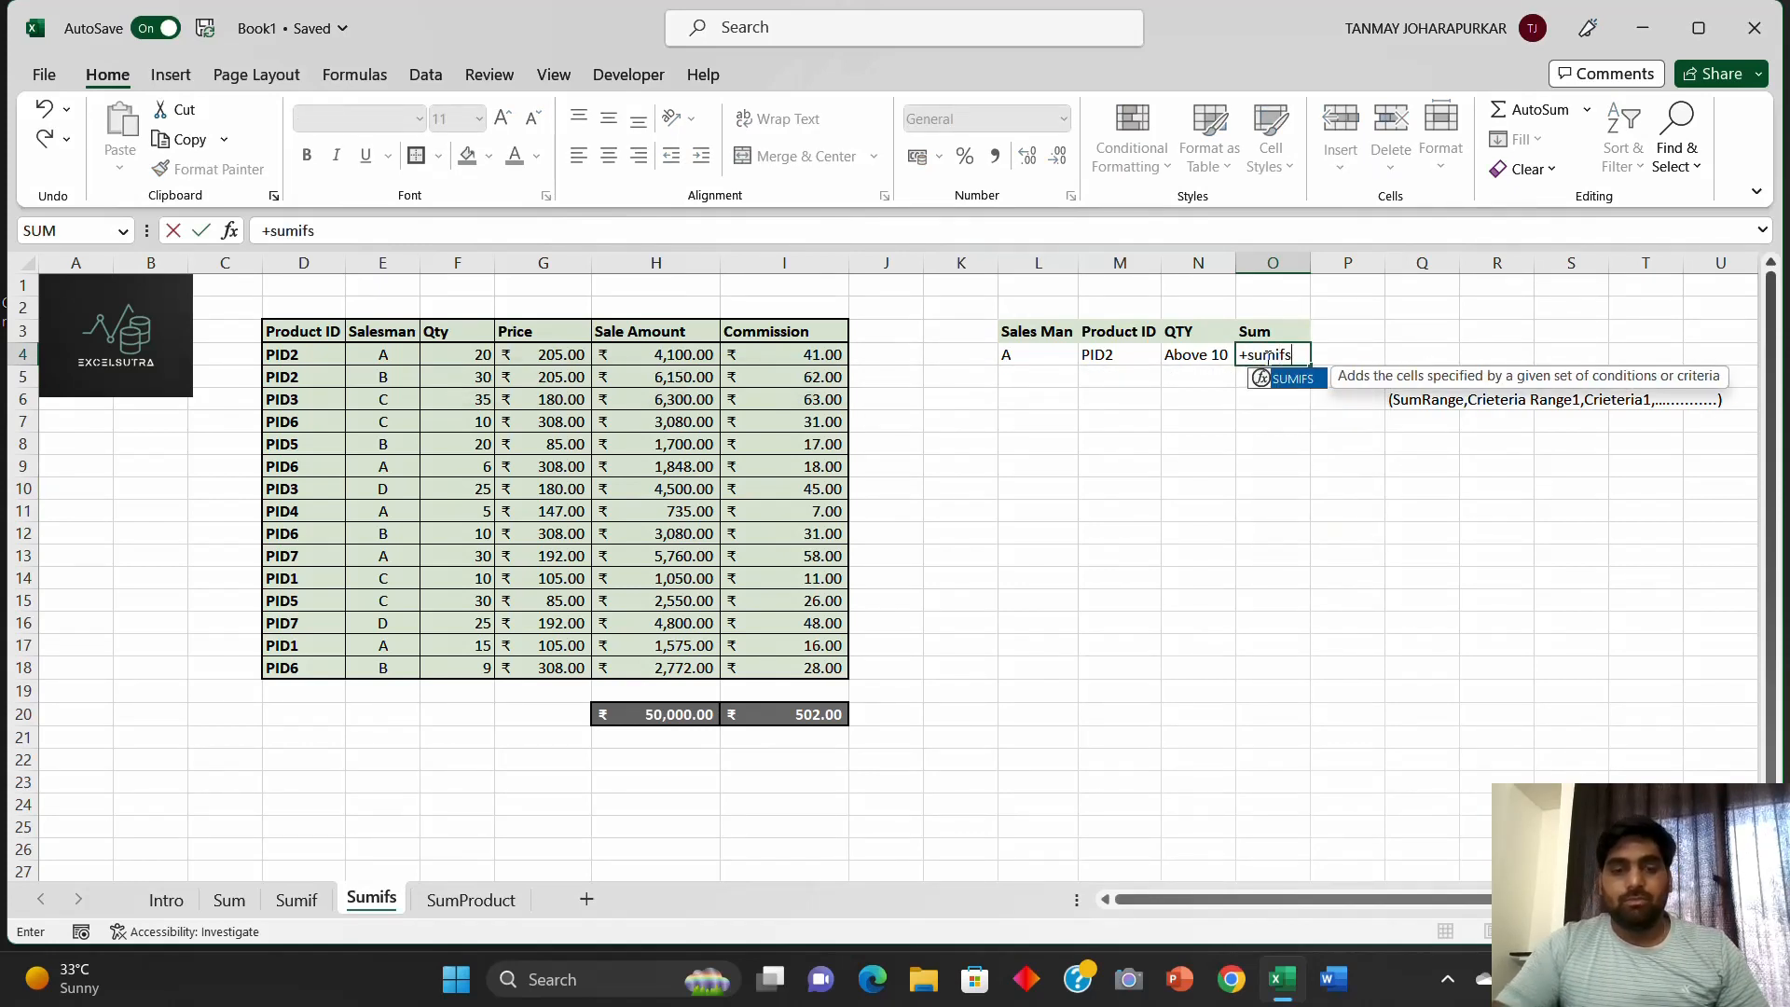
text(()
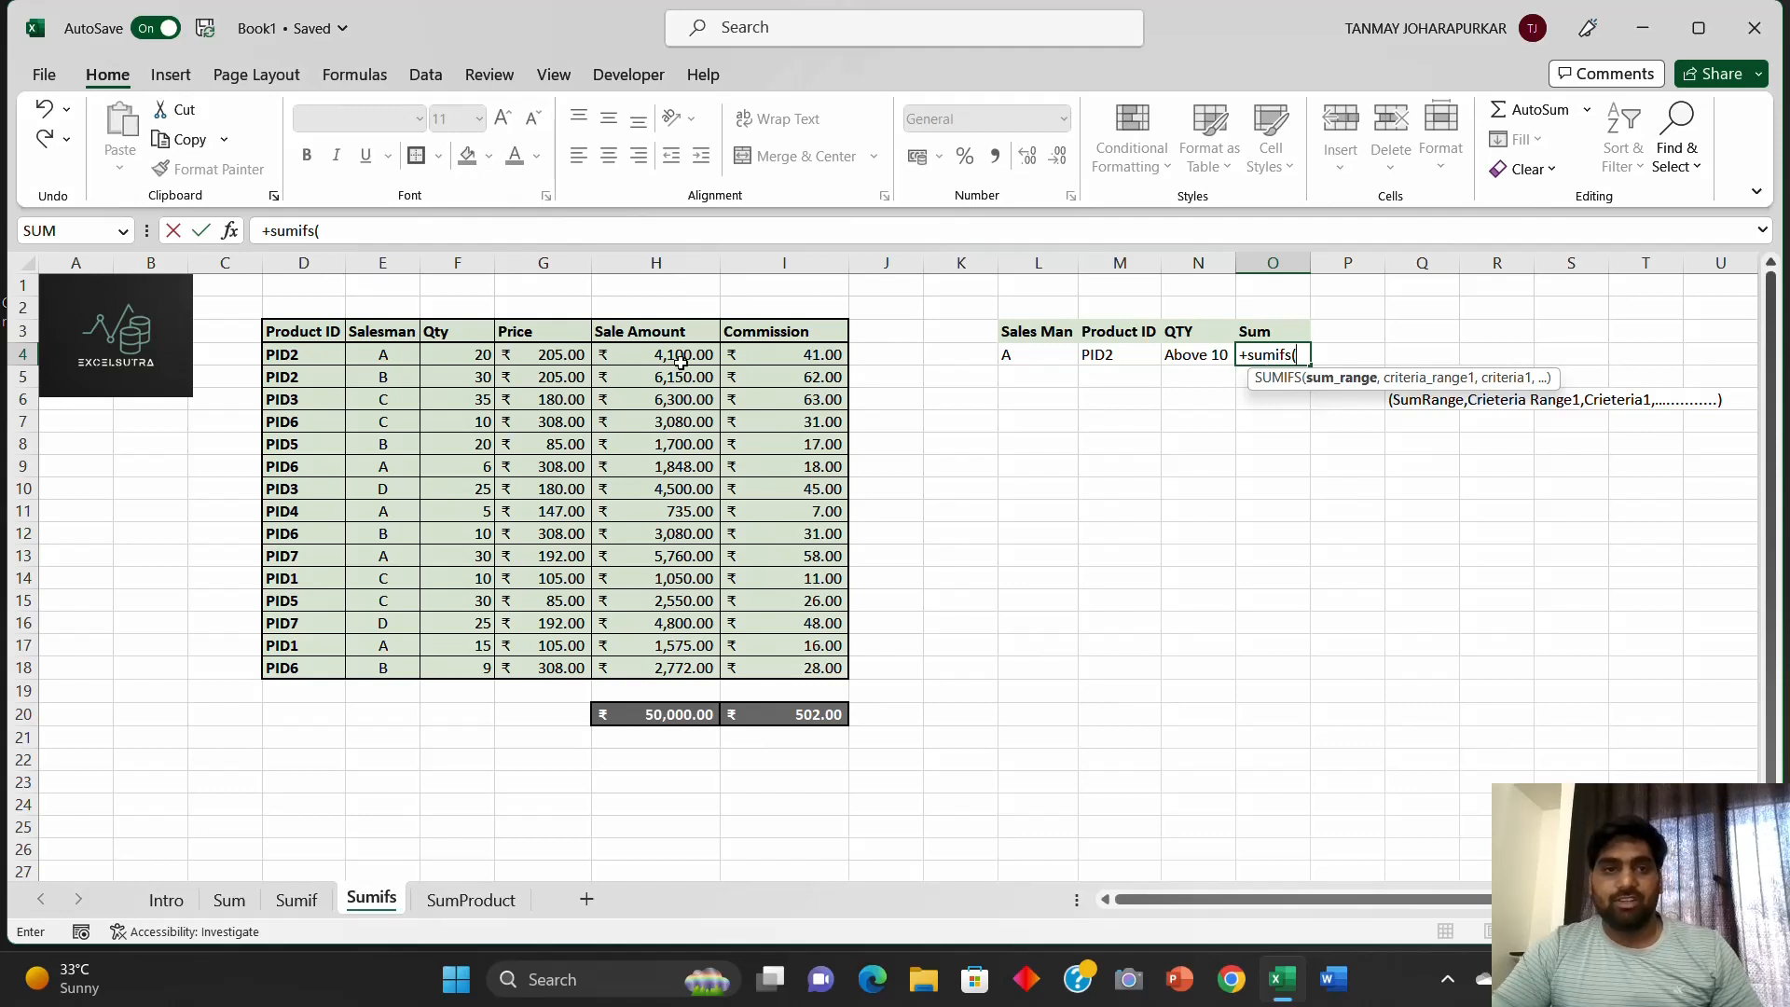
drag(667, 355, 670, 663)
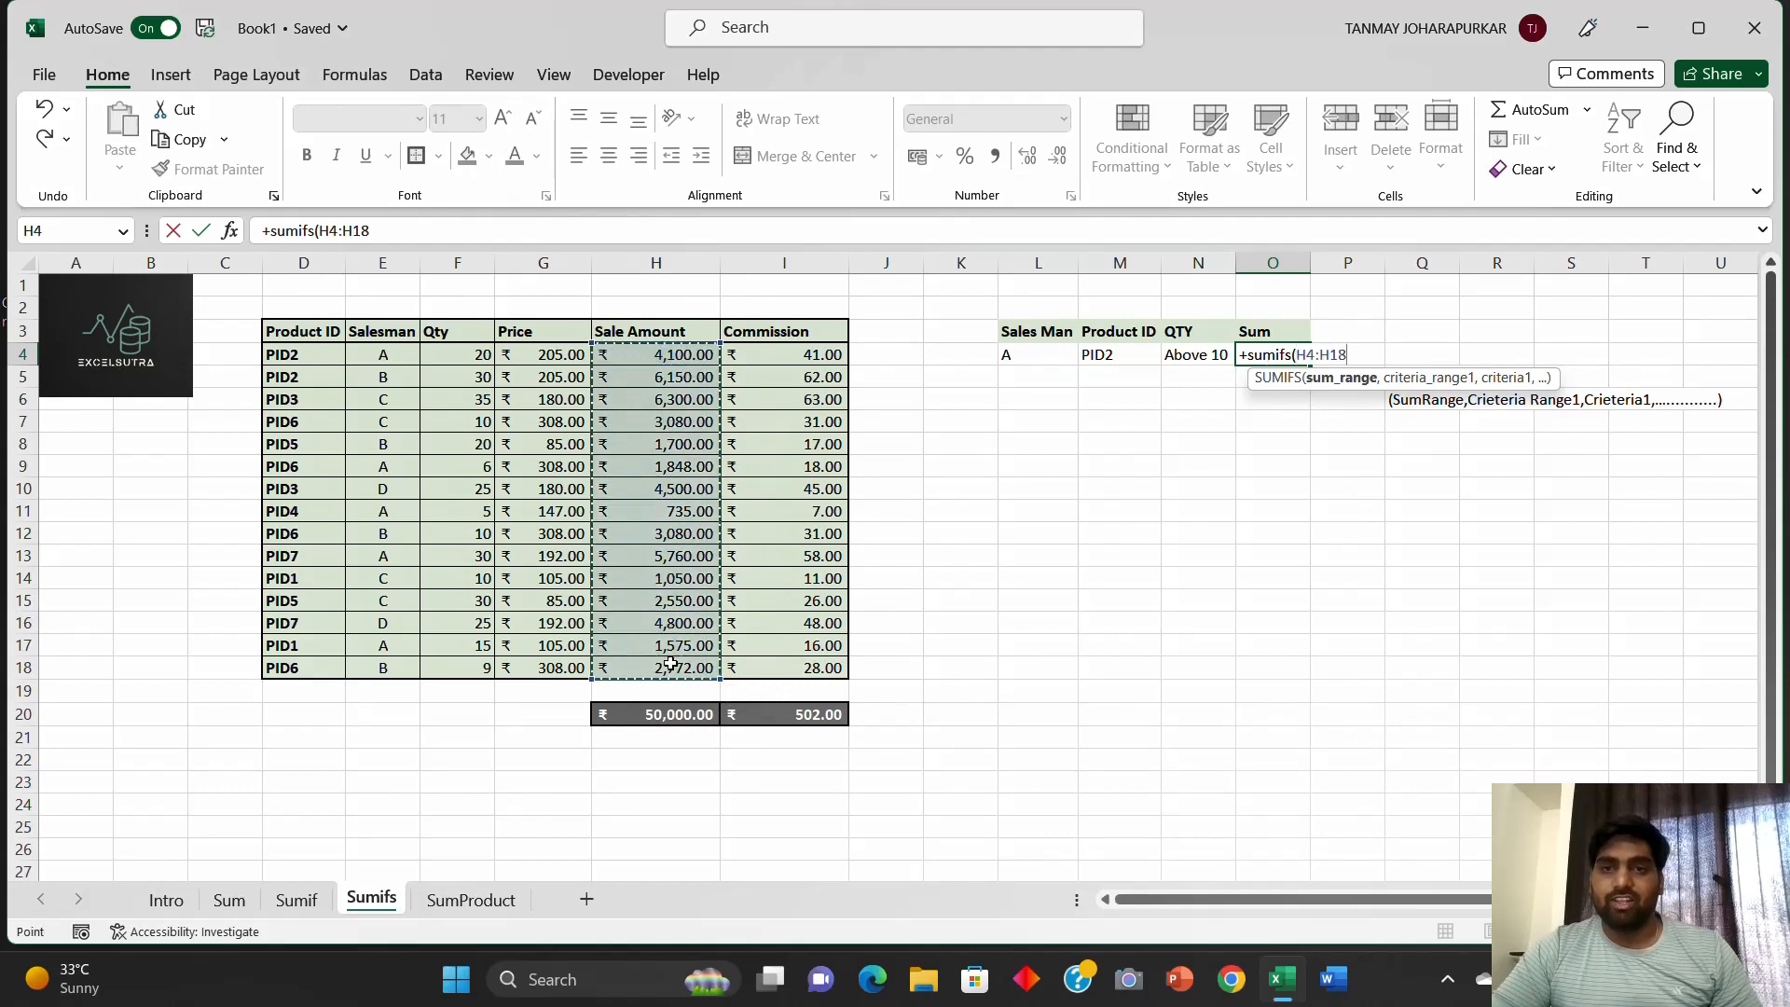
text())
key(BackSpace)
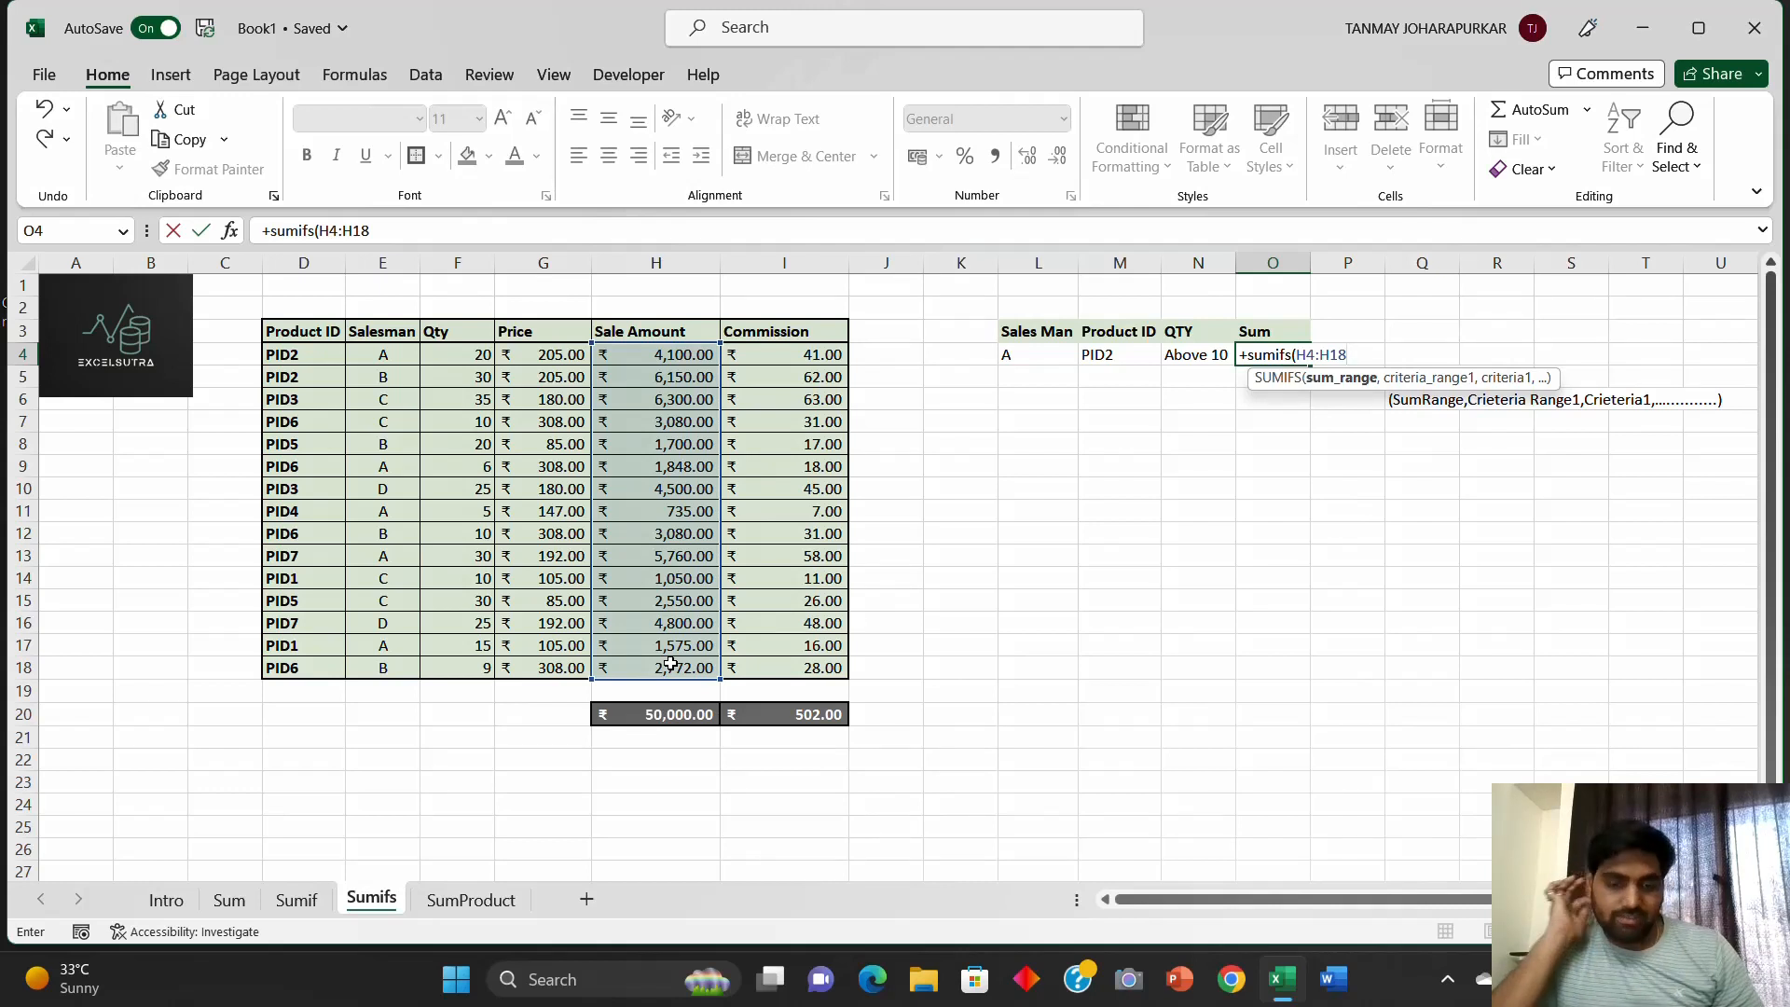
text(,)
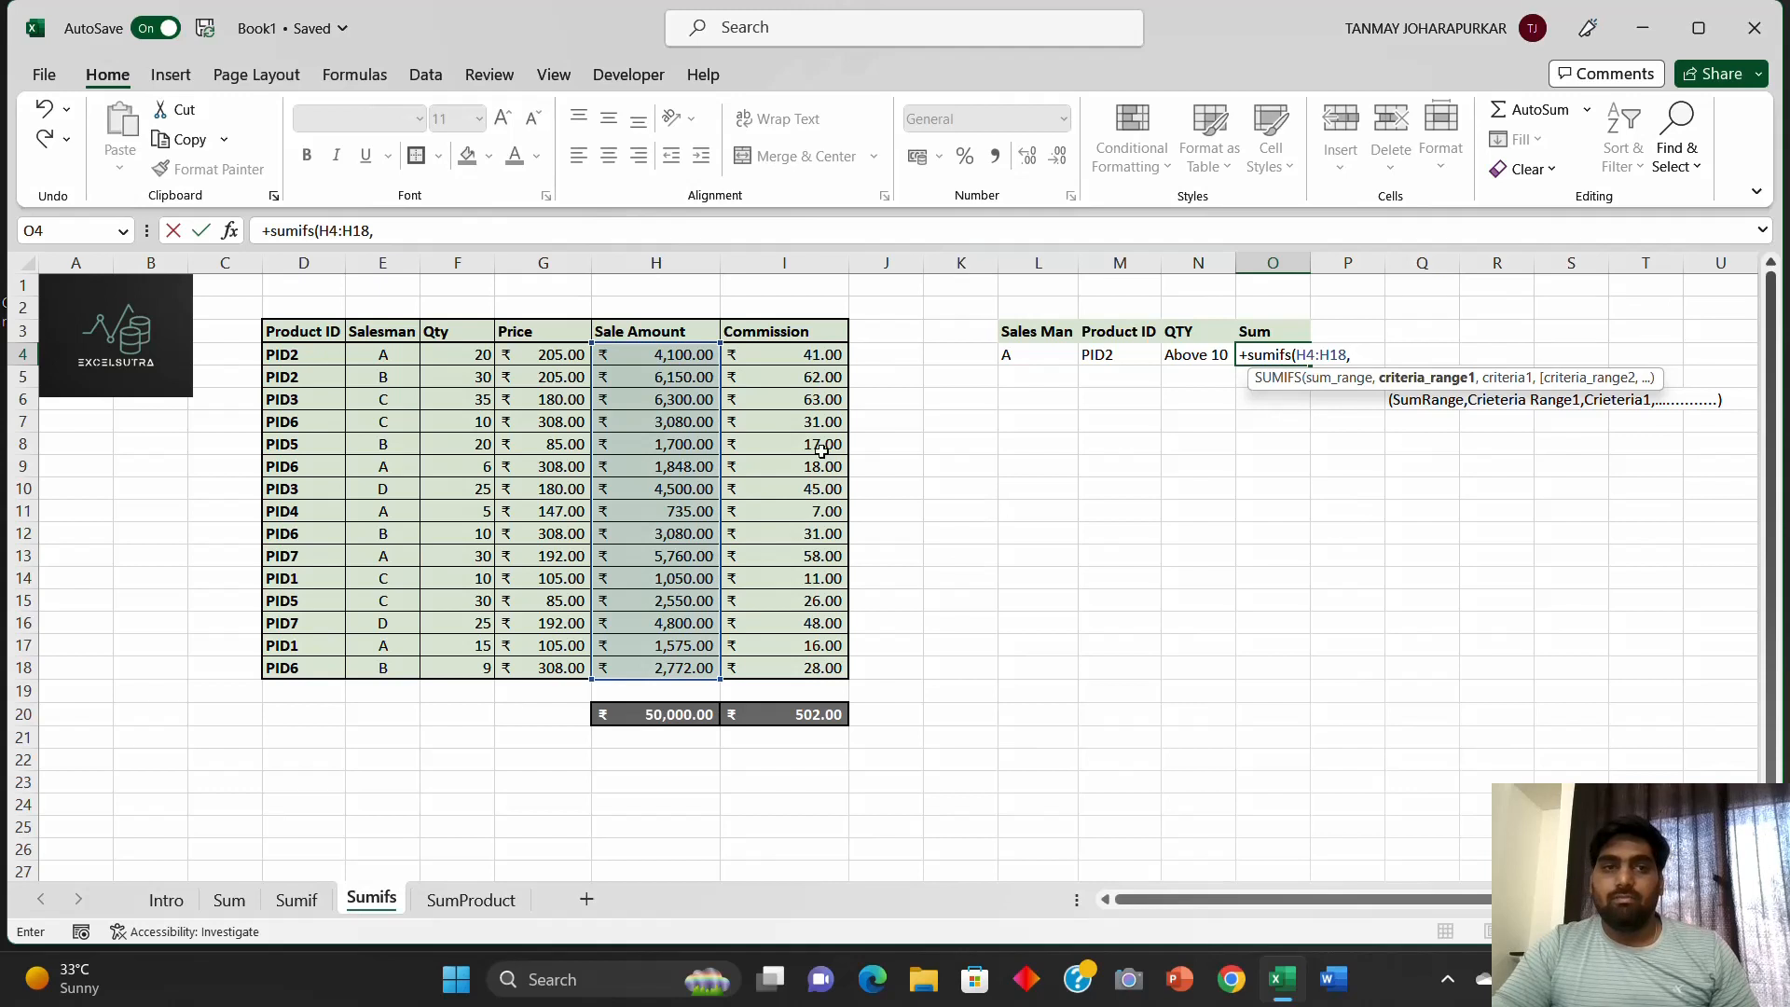
Step: Add the salesman criterion E4:E18 matching L4 and the product criterion D4:D18 matching M4 to the SUMIFS formula
drag(383, 359, 408, 667)
text(,)
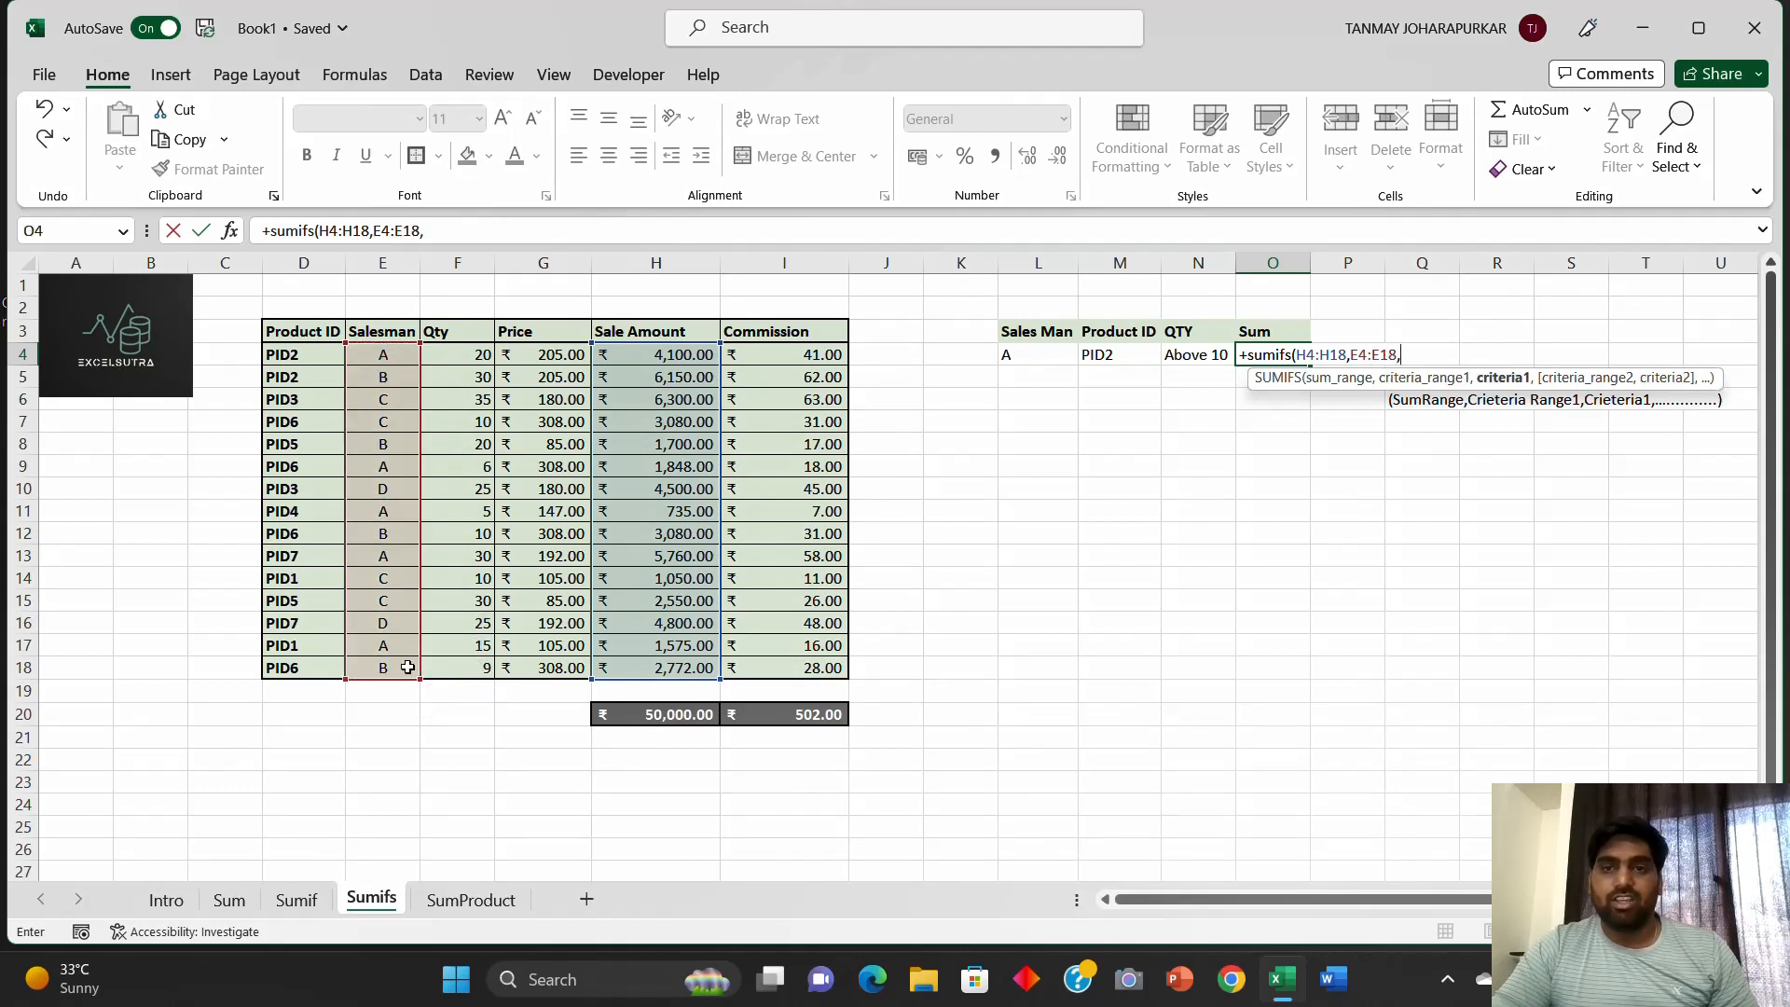
click(1021, 362)
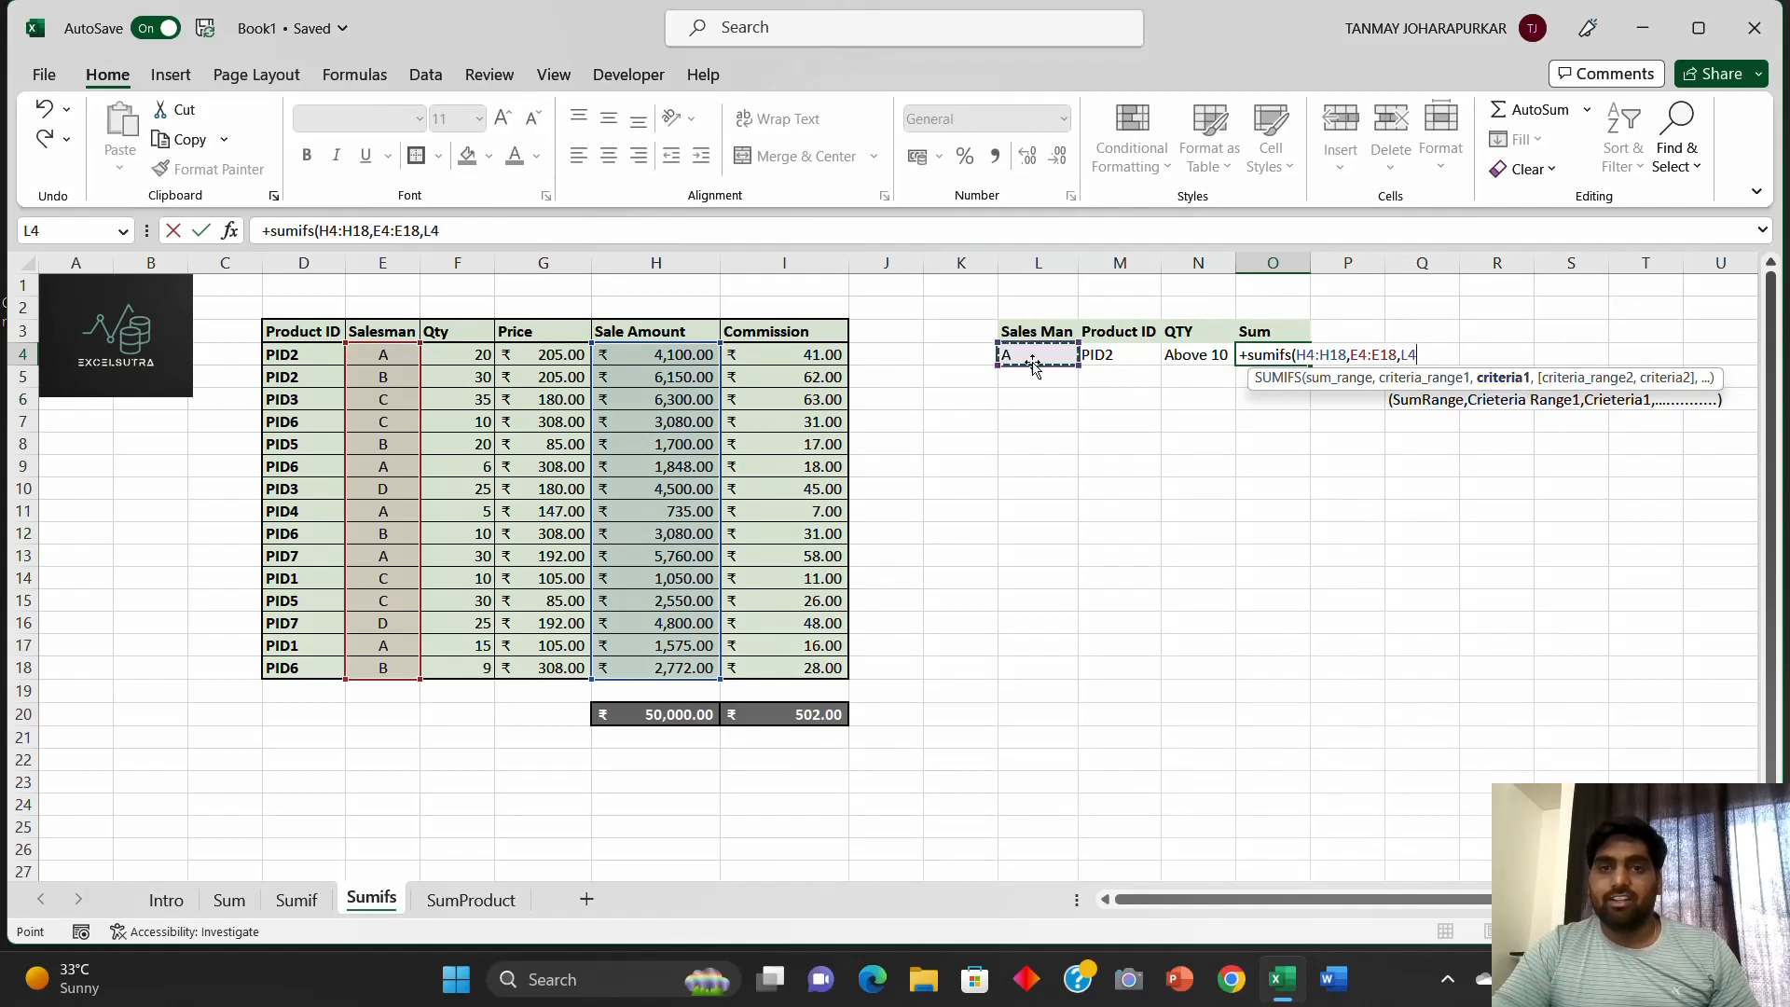
text(,)
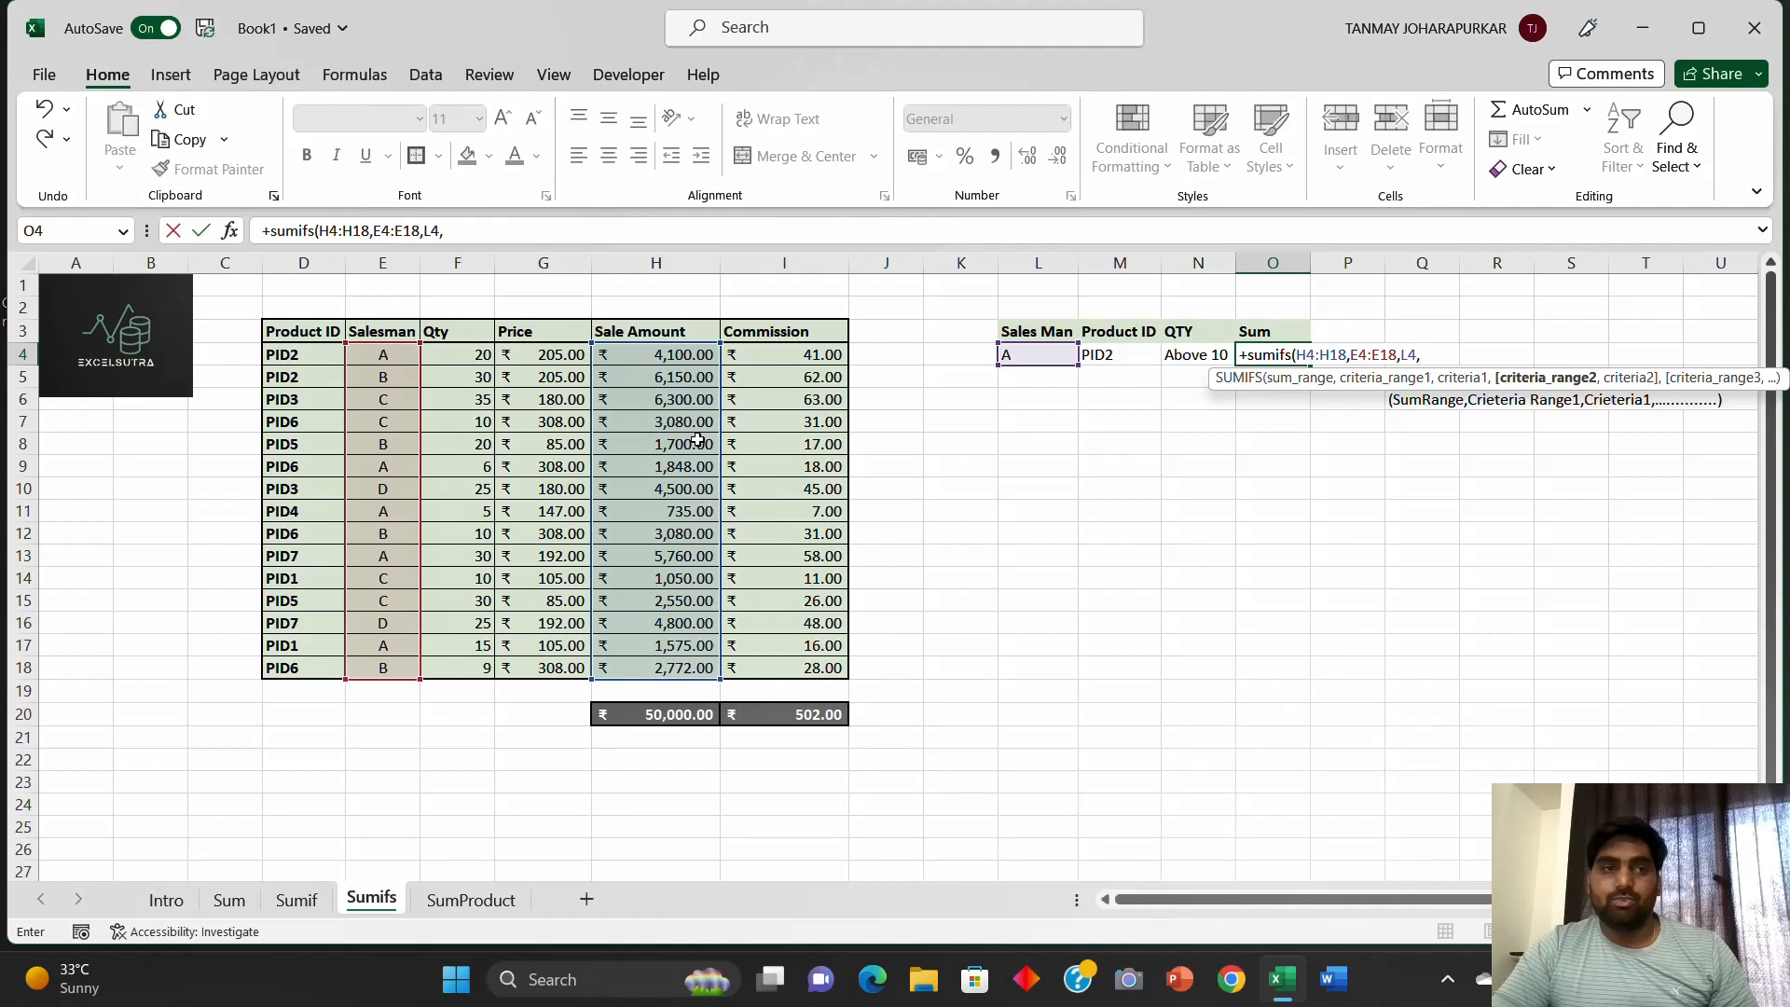
drag(284, 358, 333, 669)
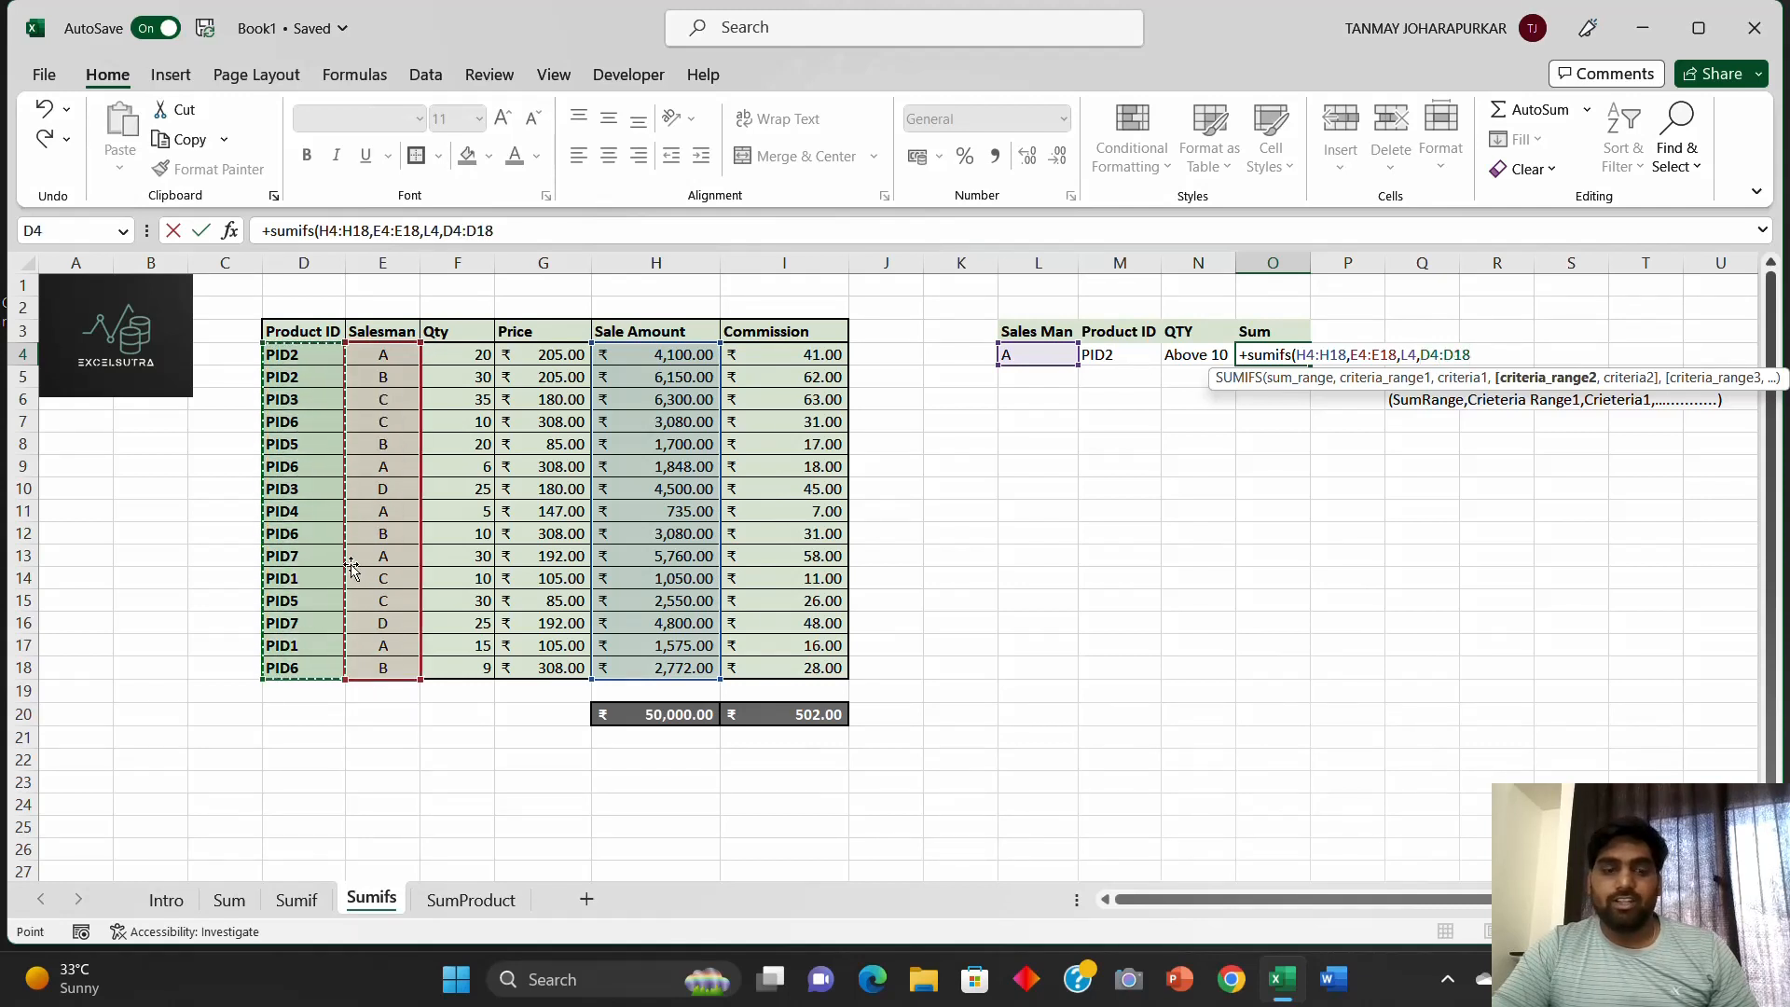
text(,)
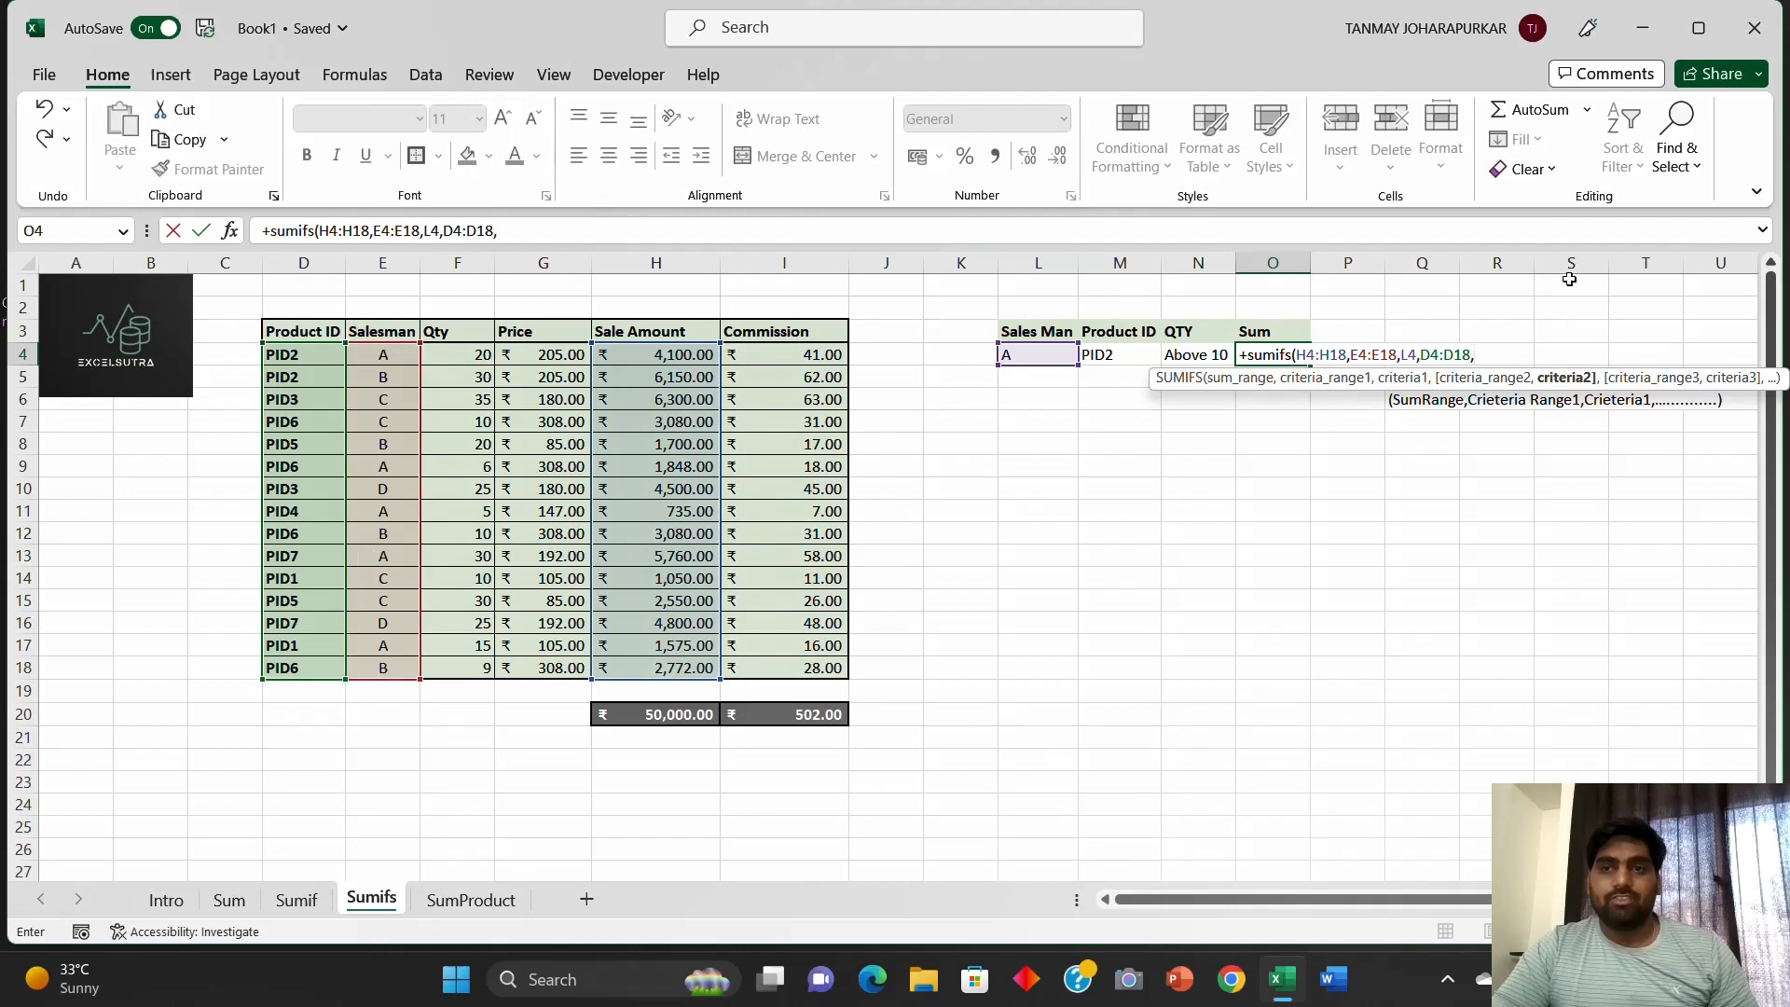
click(1114, 356)
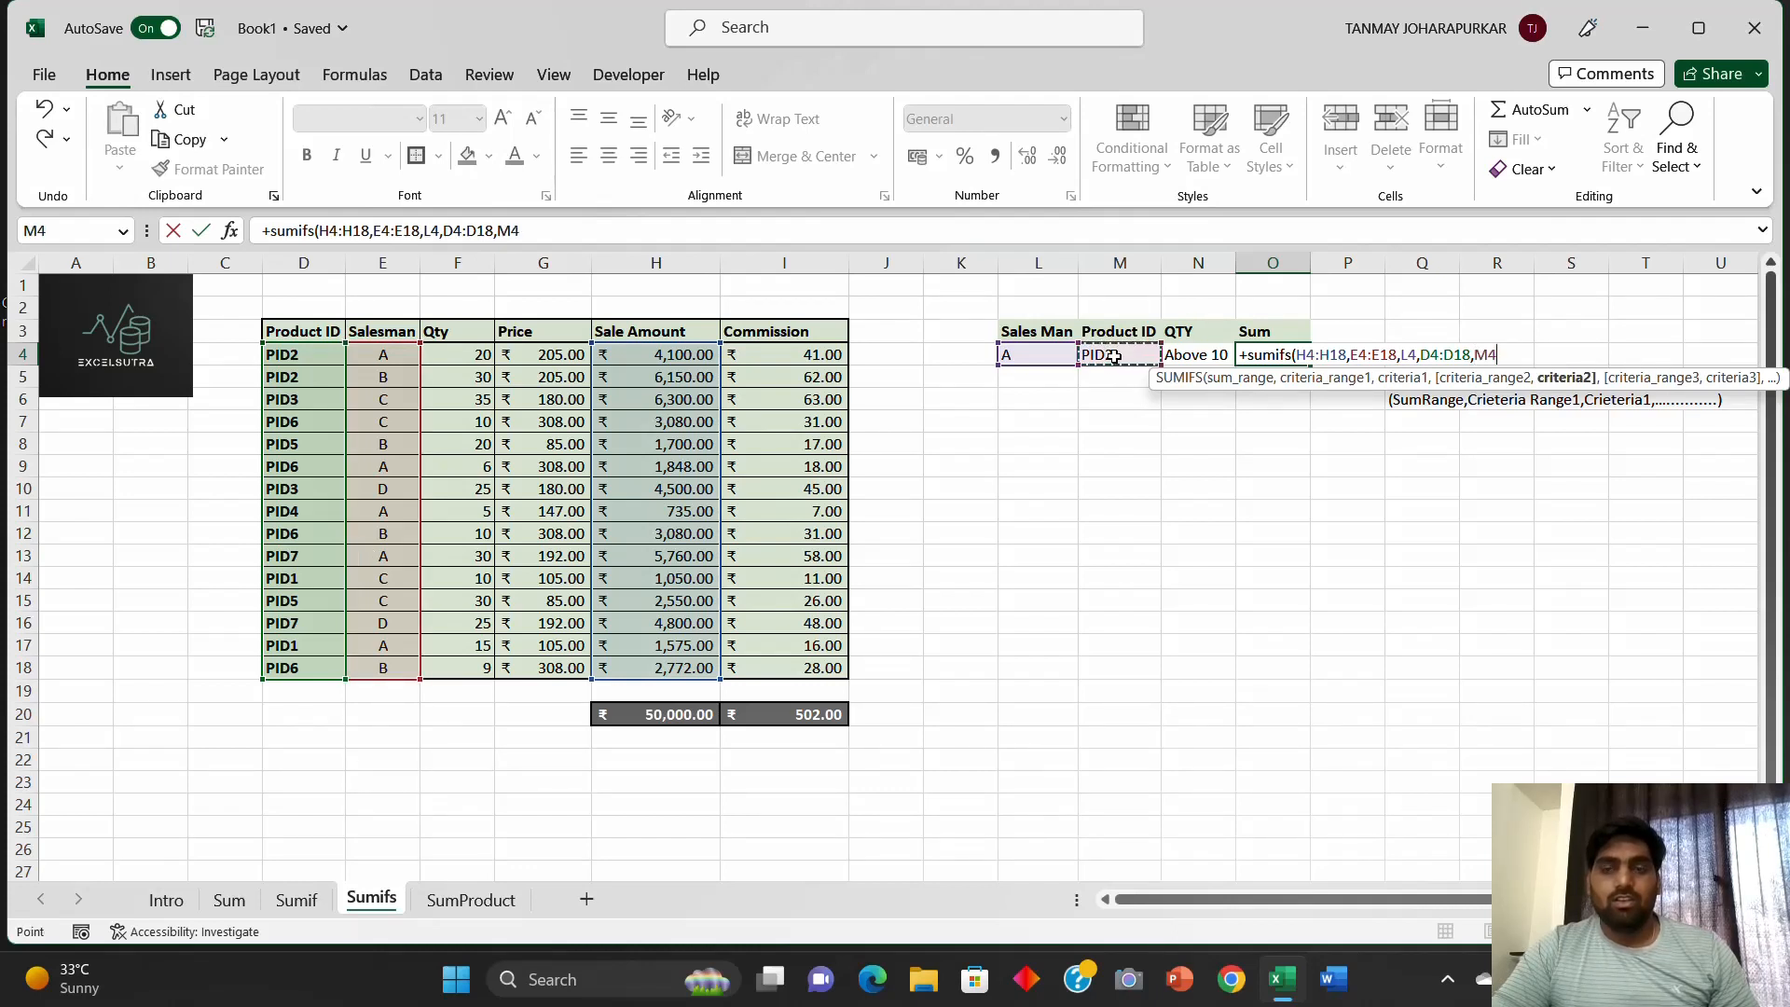
text(,)
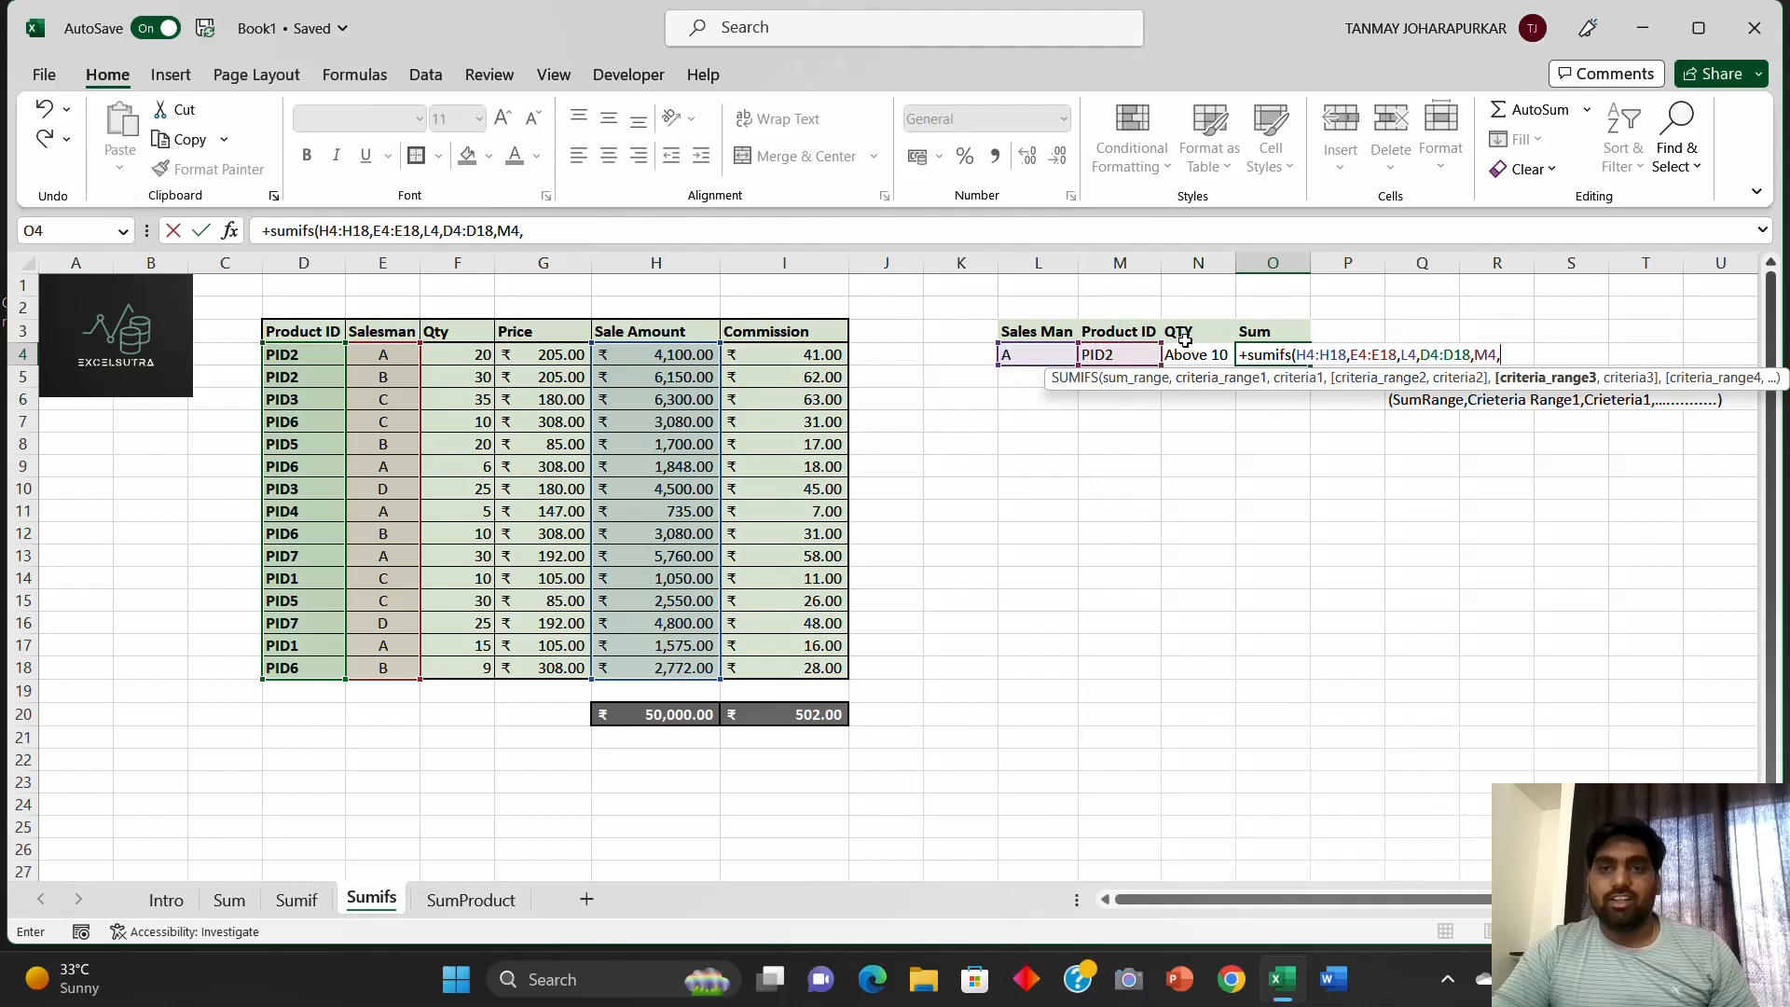
Step: Add the Qty range F4:F18 with the criterion ">10" as the third condition and complete the SUMIFS formula in O4
drag(457, 358, 491, 667)
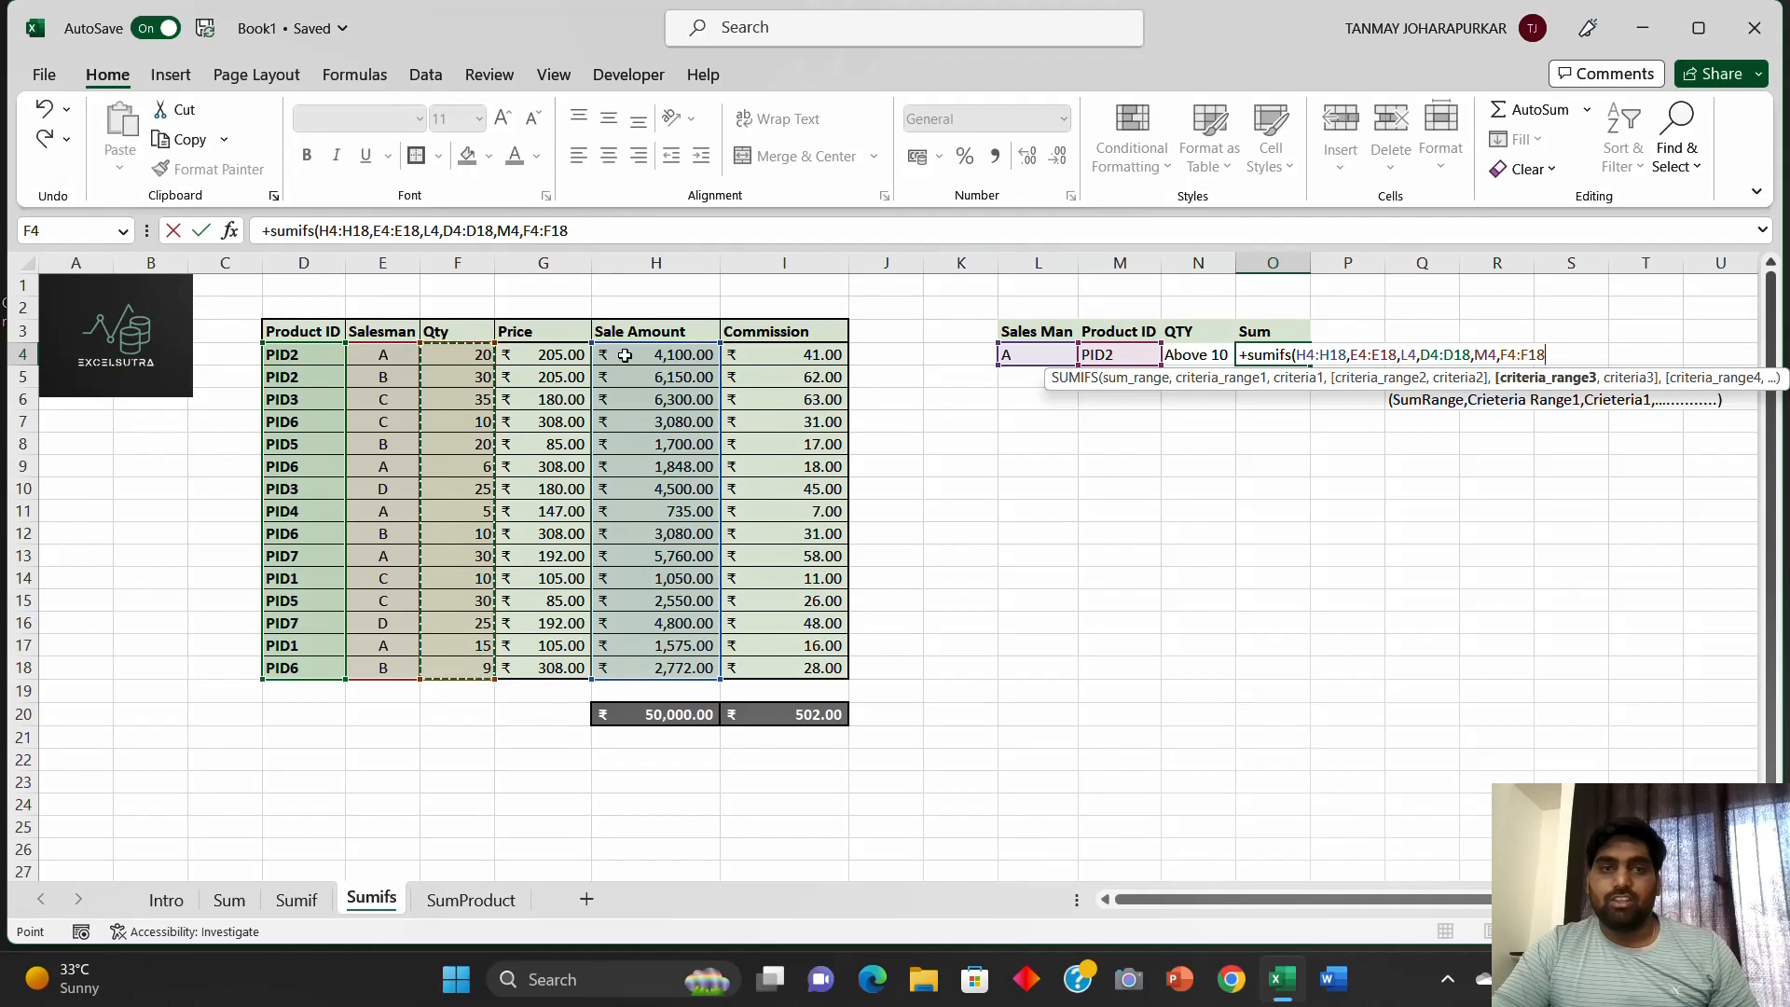
text(,)
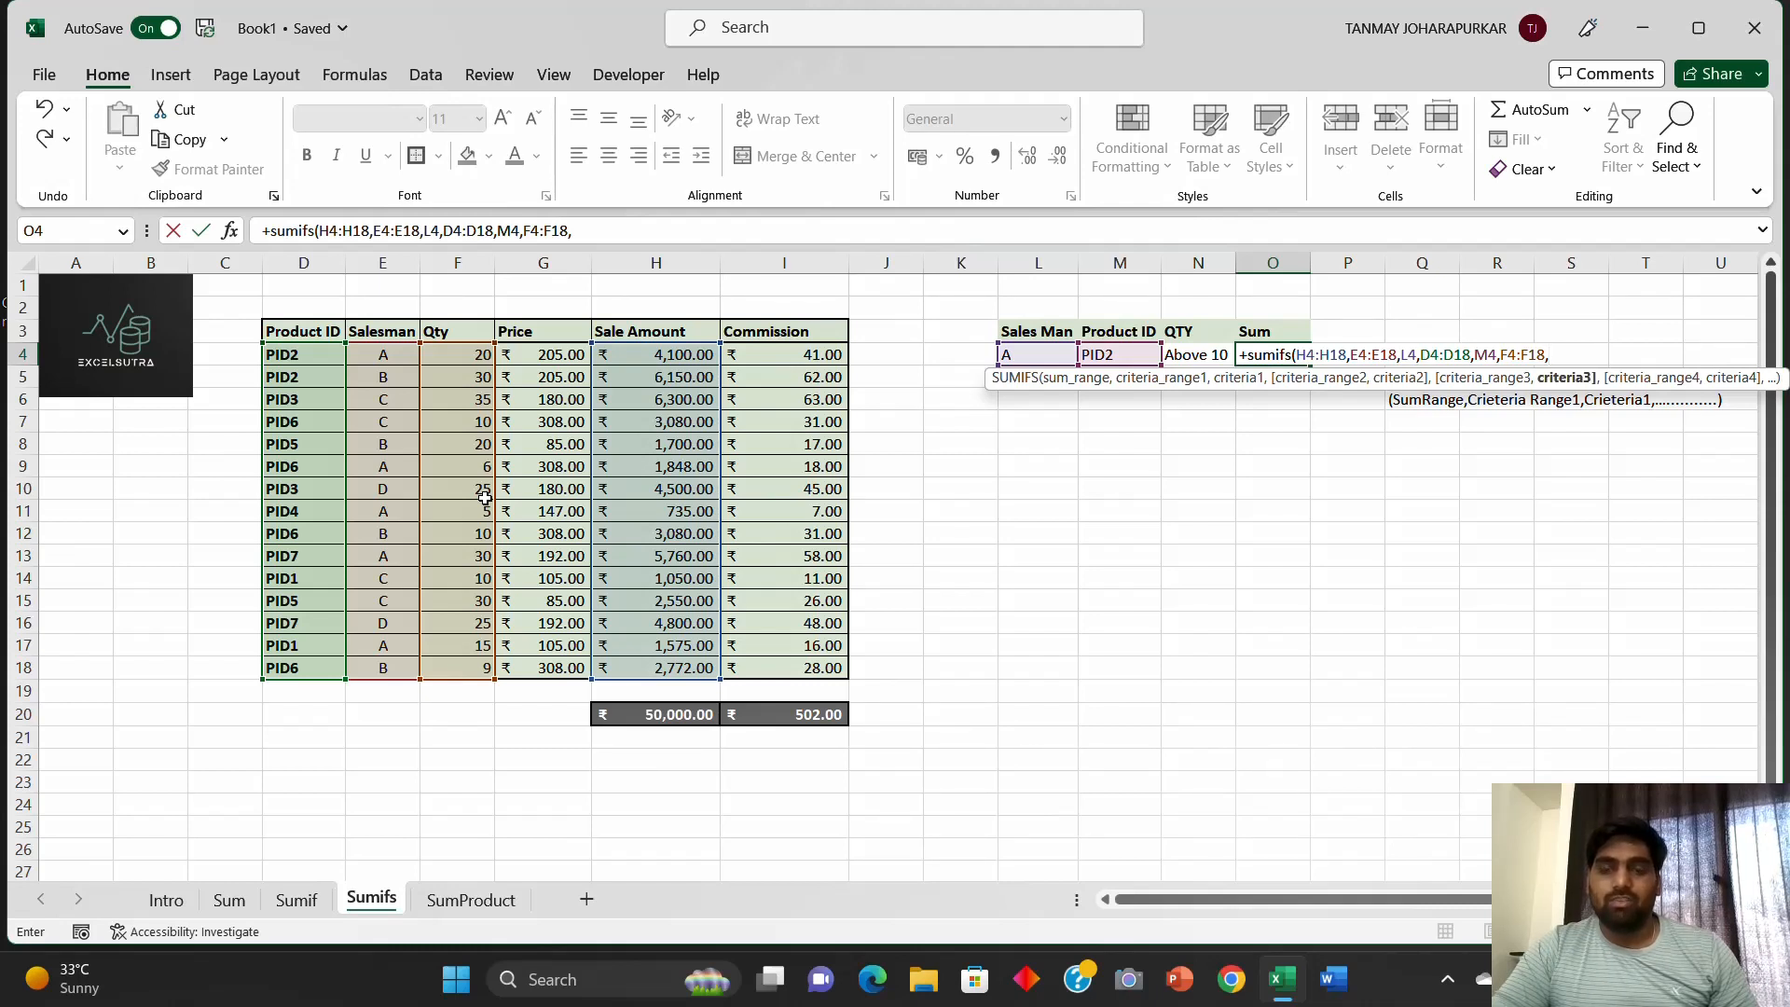
text(")
click(595, 232)
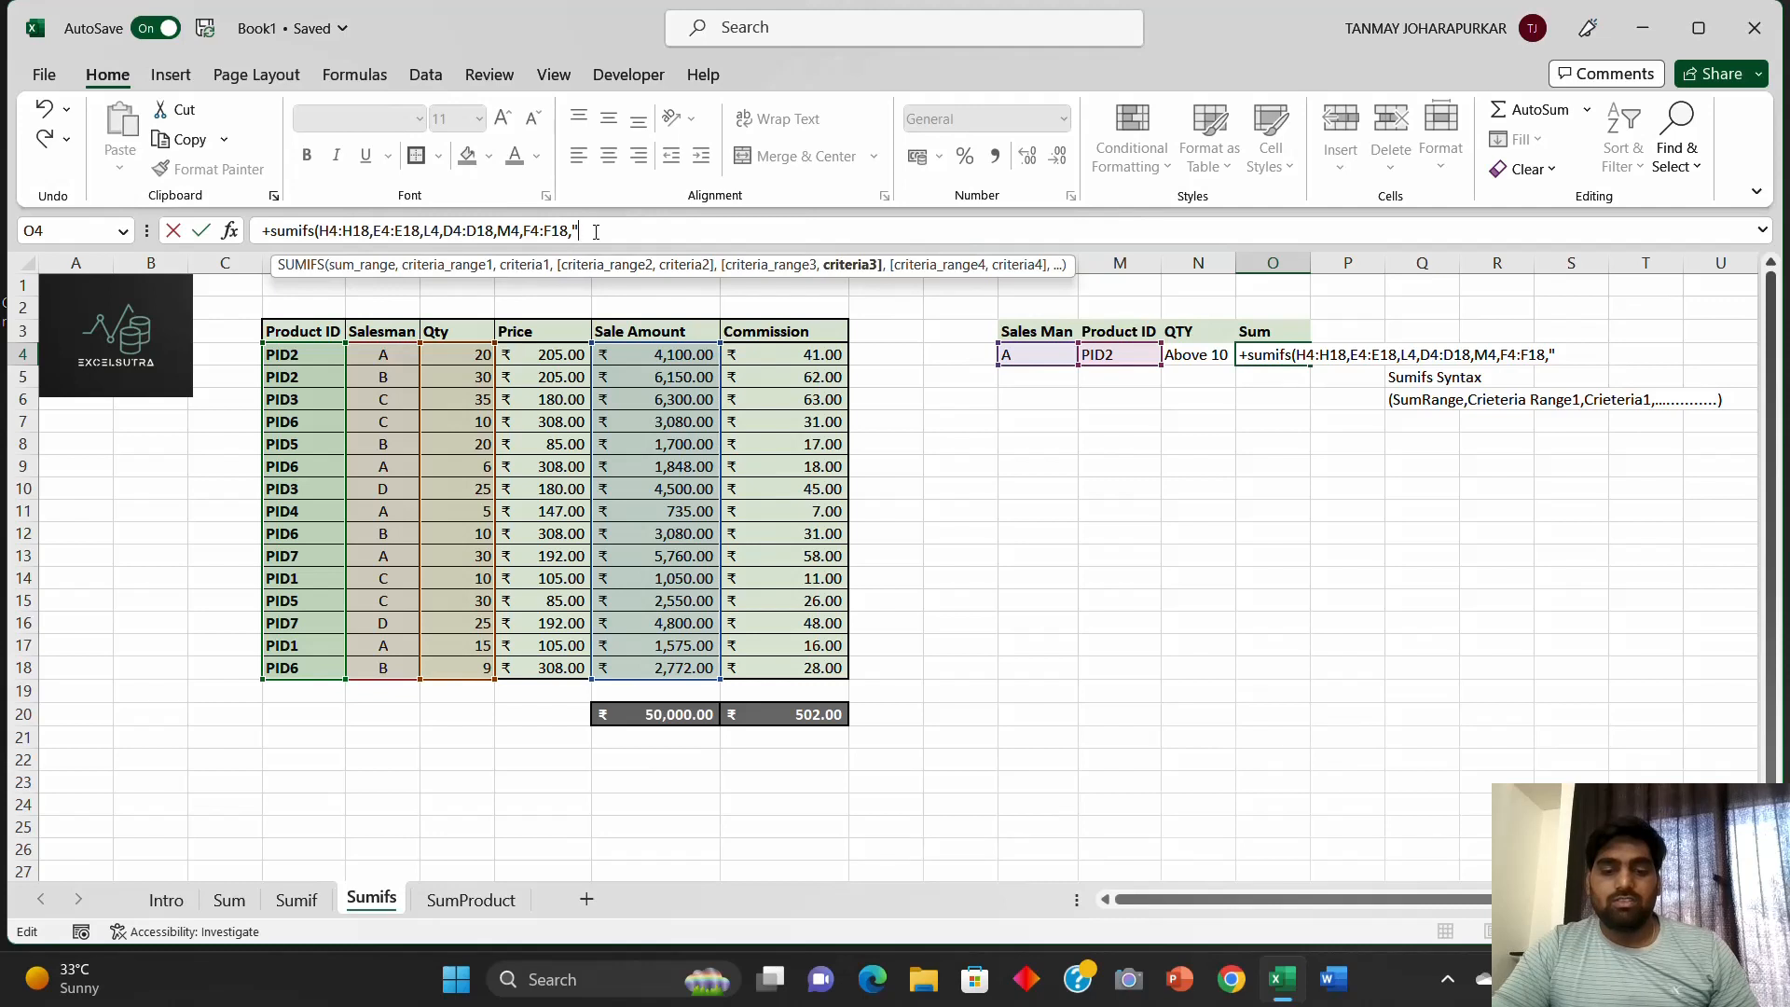
text(>)
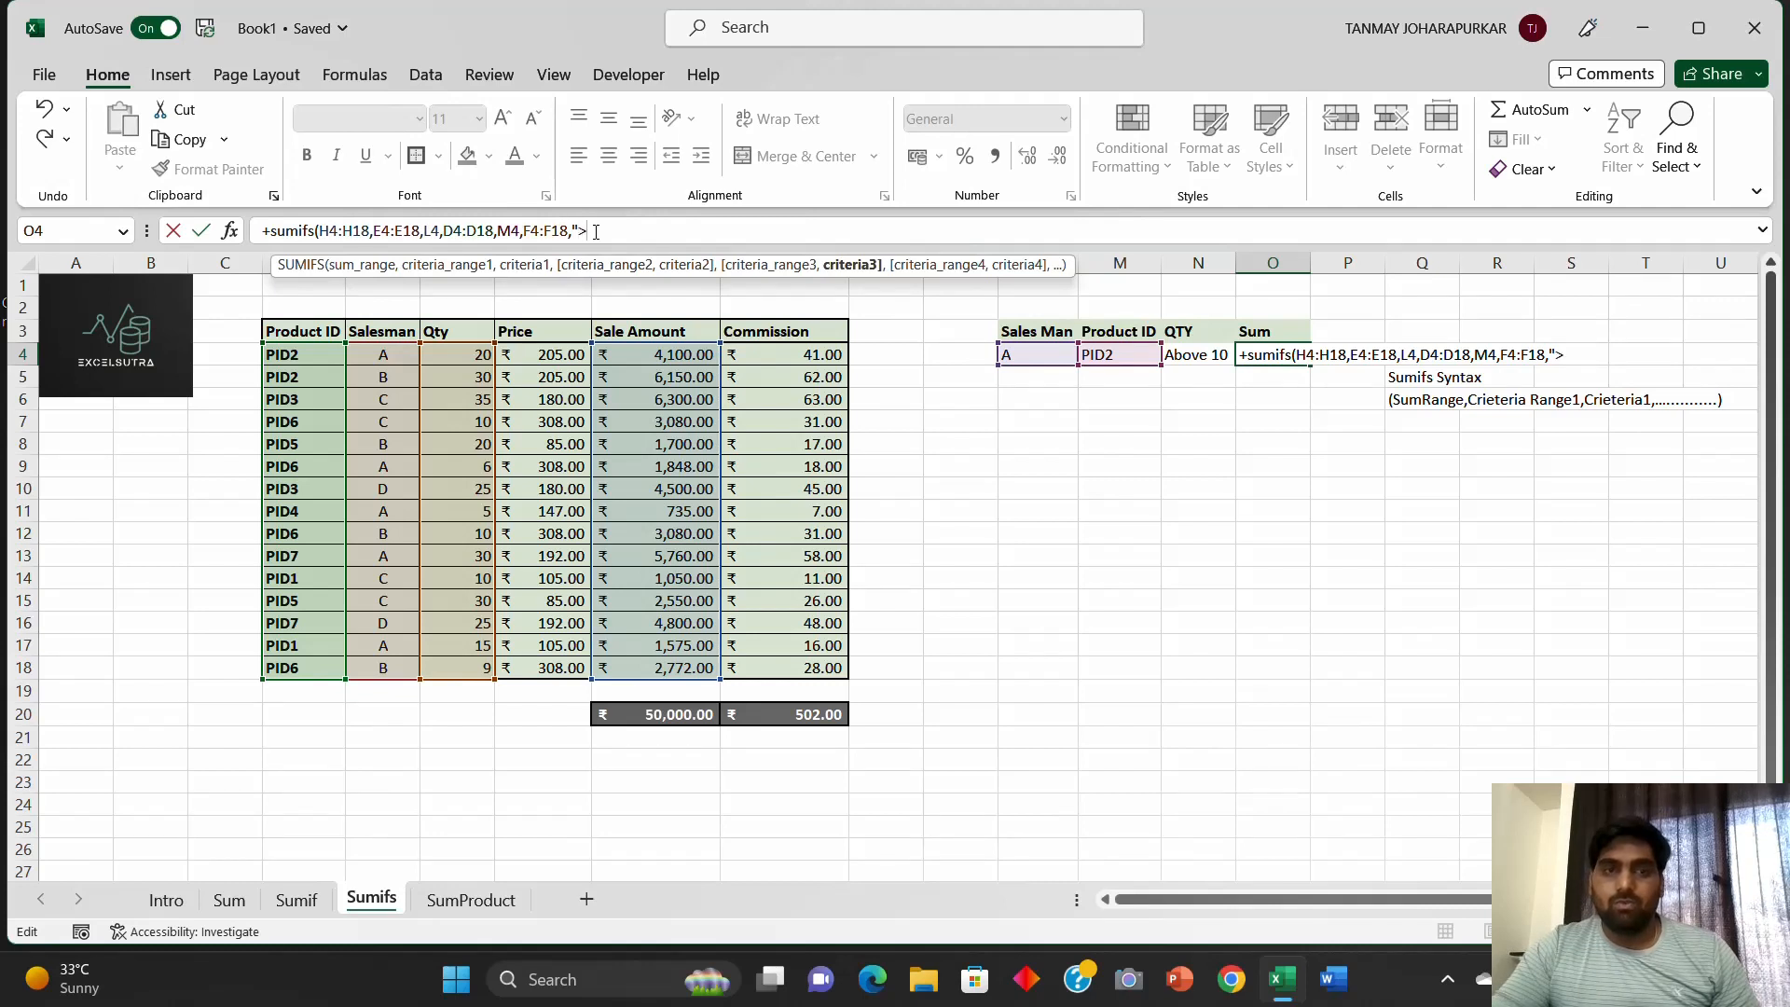
text(10)
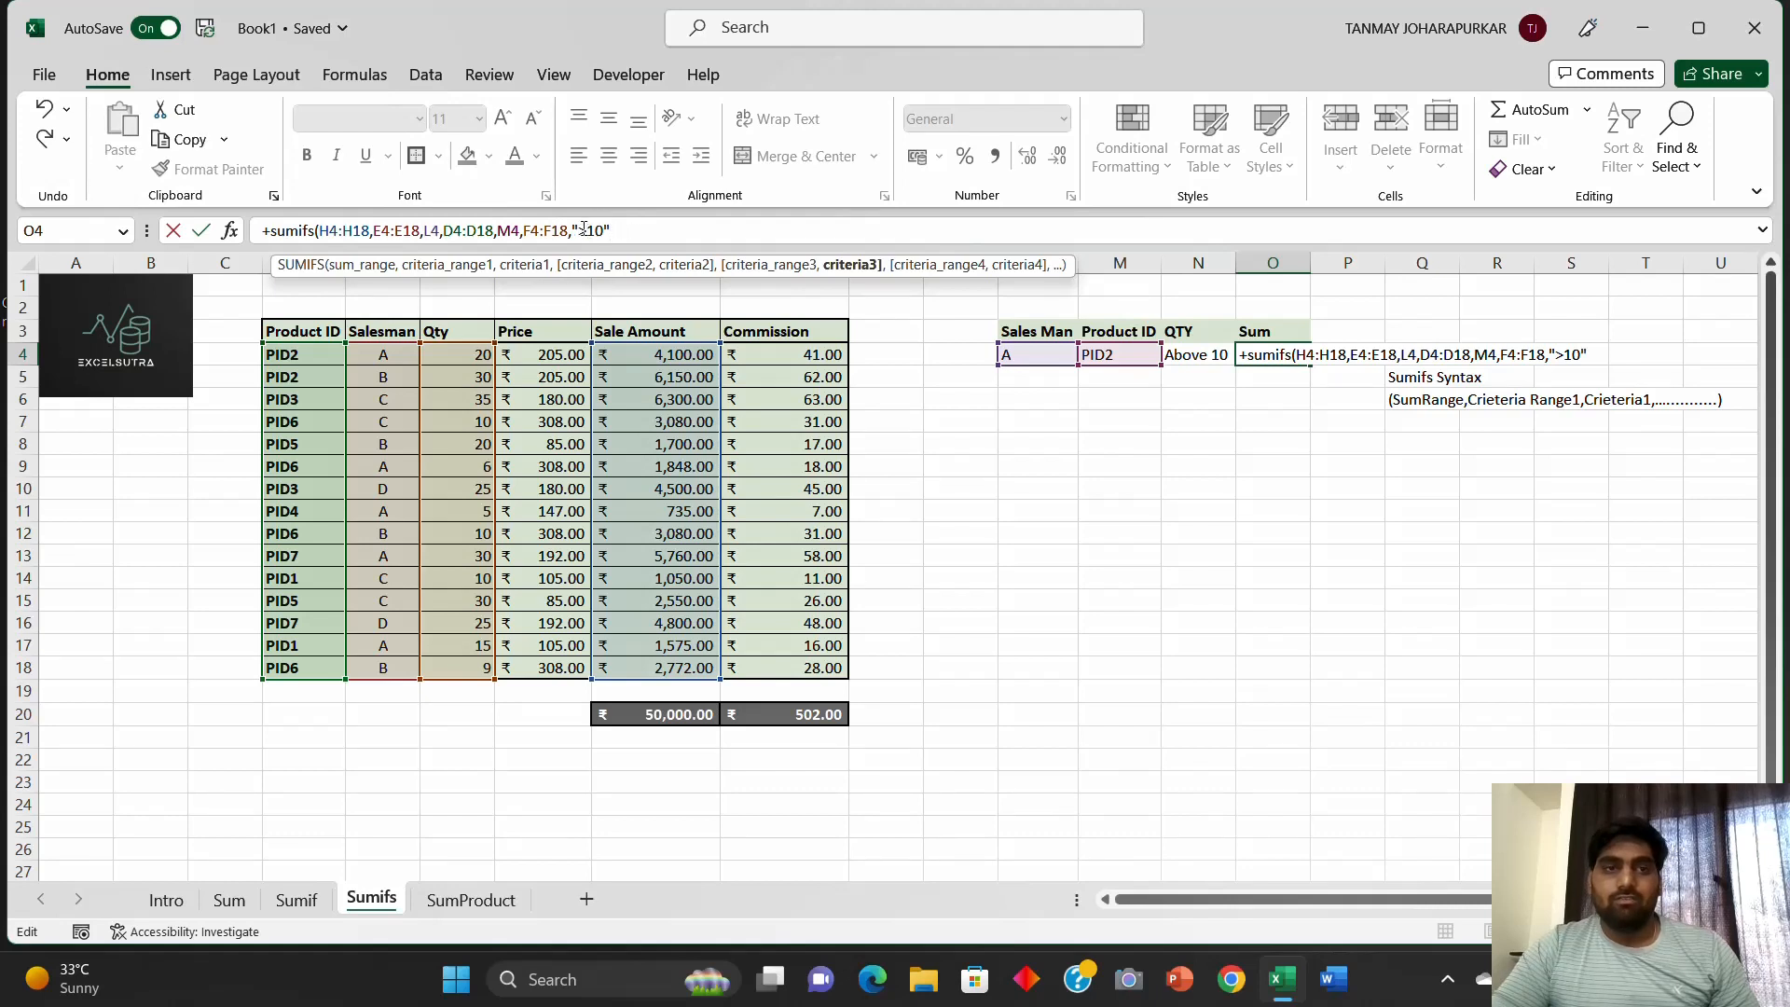
drag(572, 230, 594, 230)
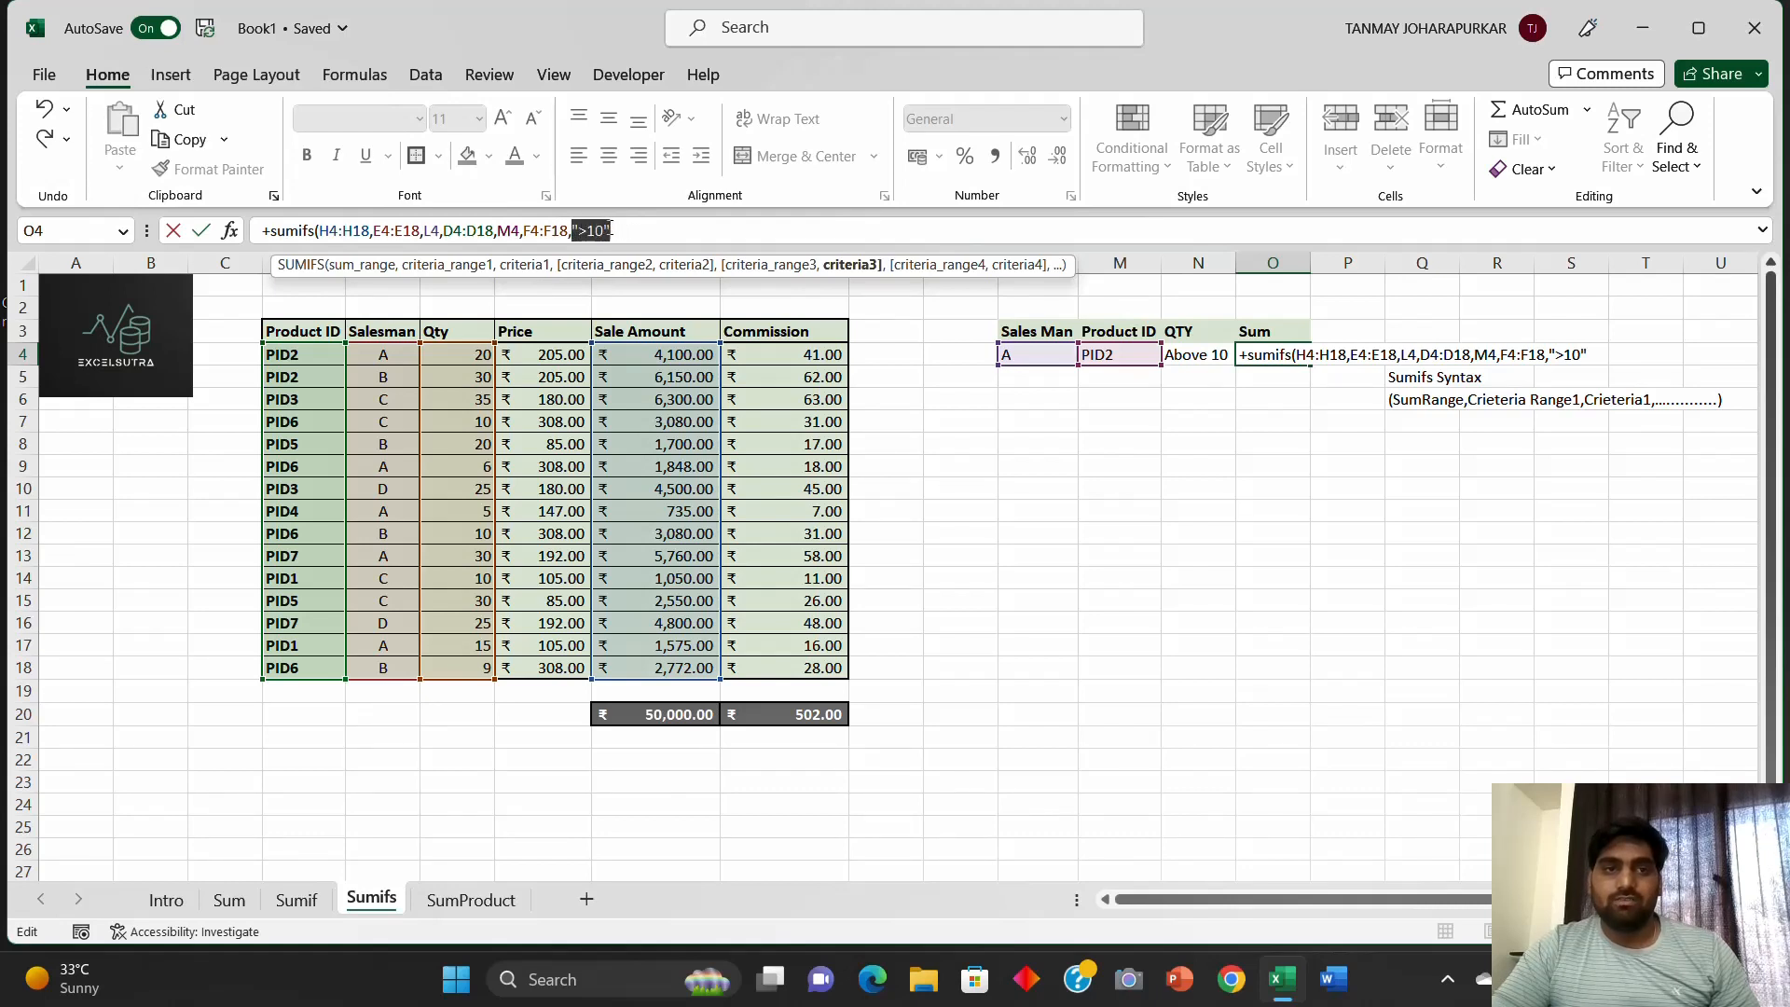
click(620, 231)
text())
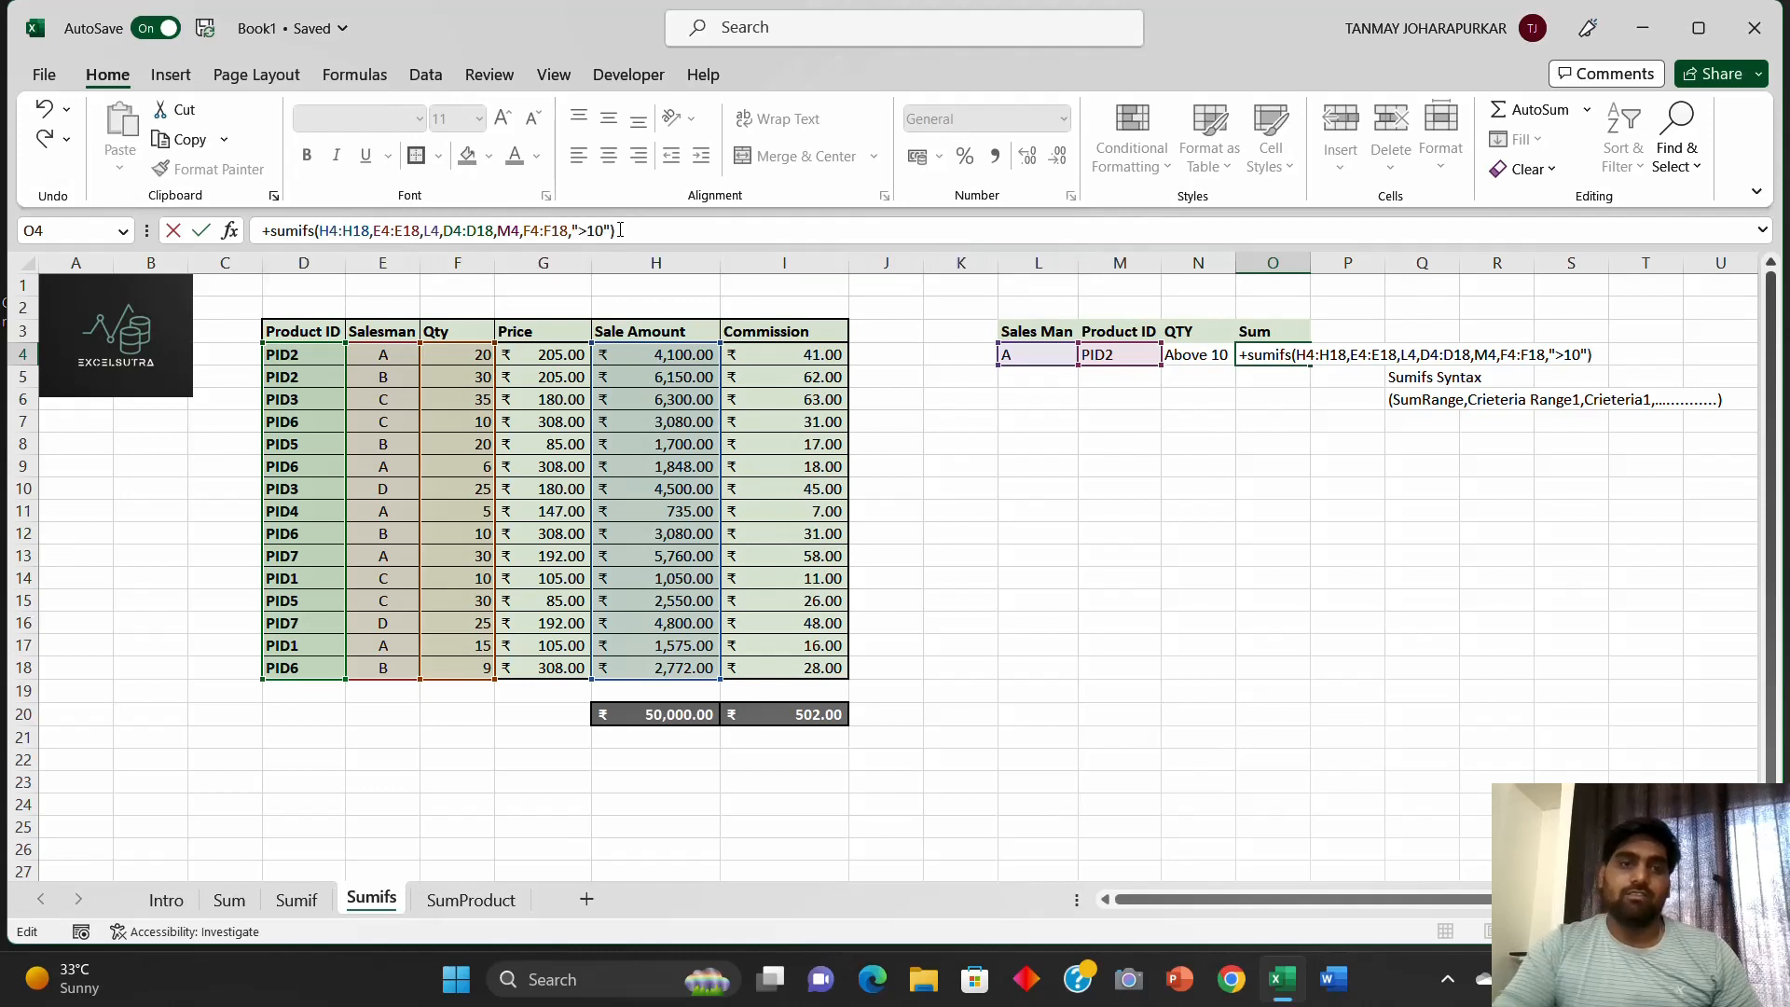
key(Return)
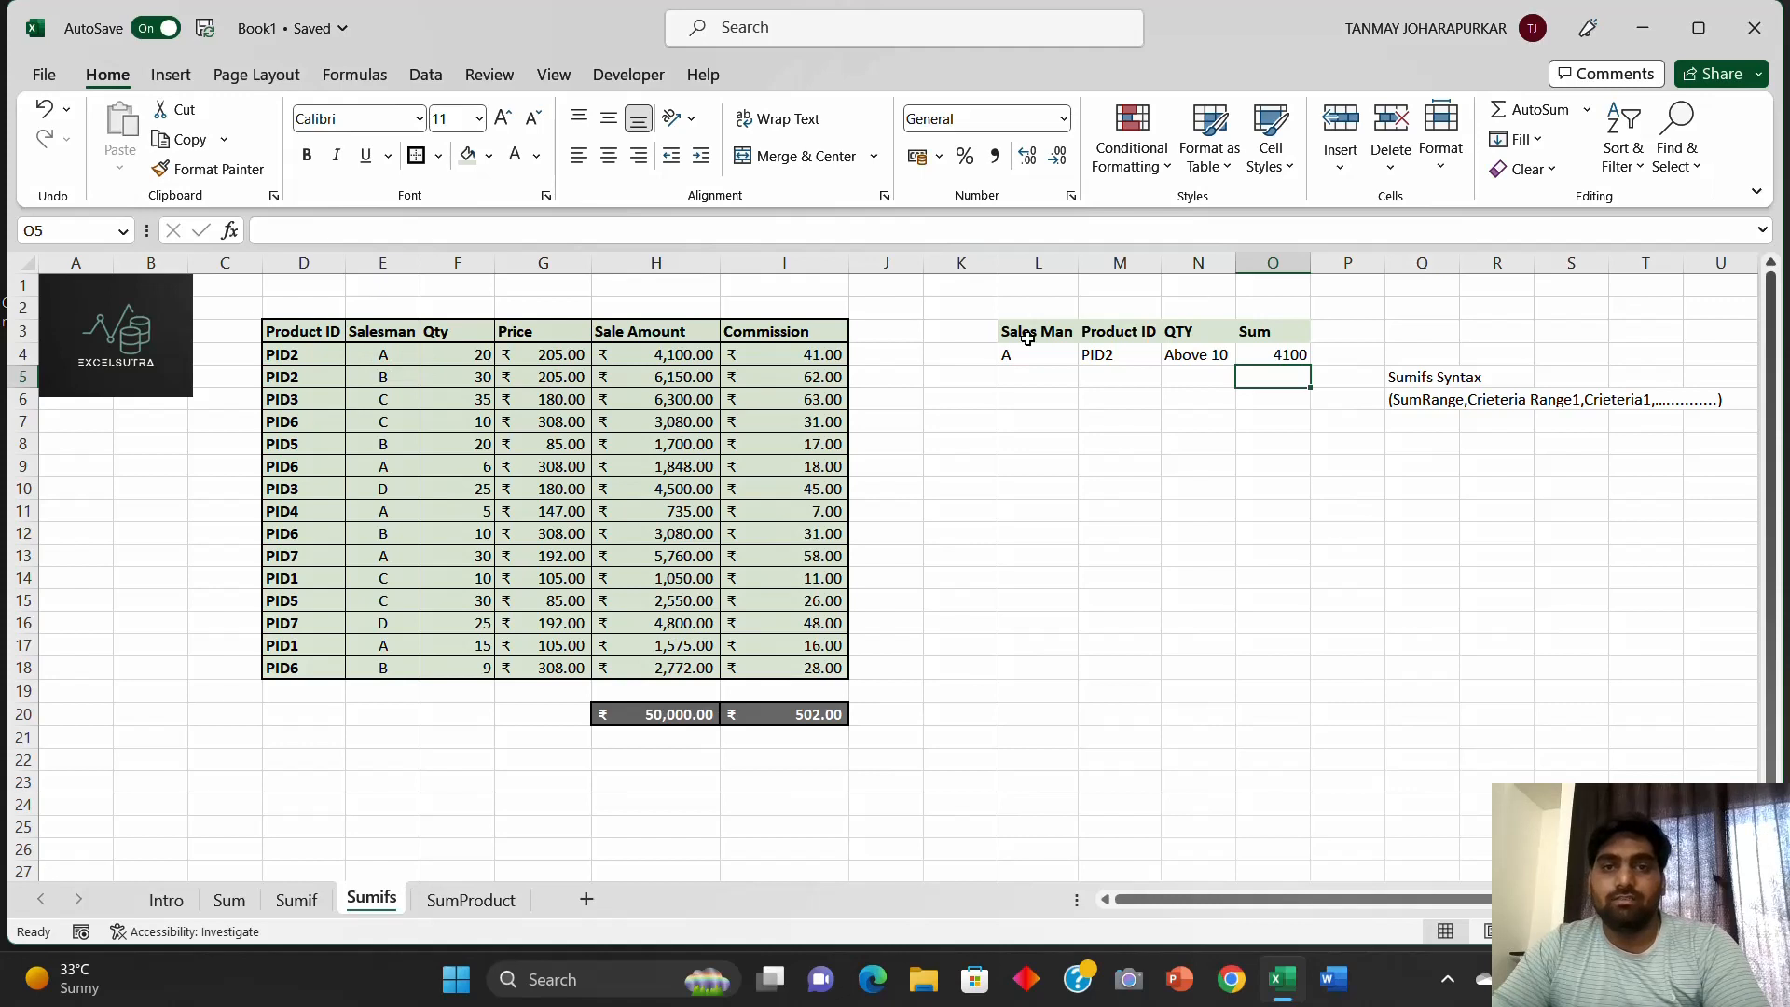
Step: Check the O4 result and its criteria L4:N4 against sales row 4, and look at salesman A's PID1 entry in row 17
drag(372, 351, 663, 355)
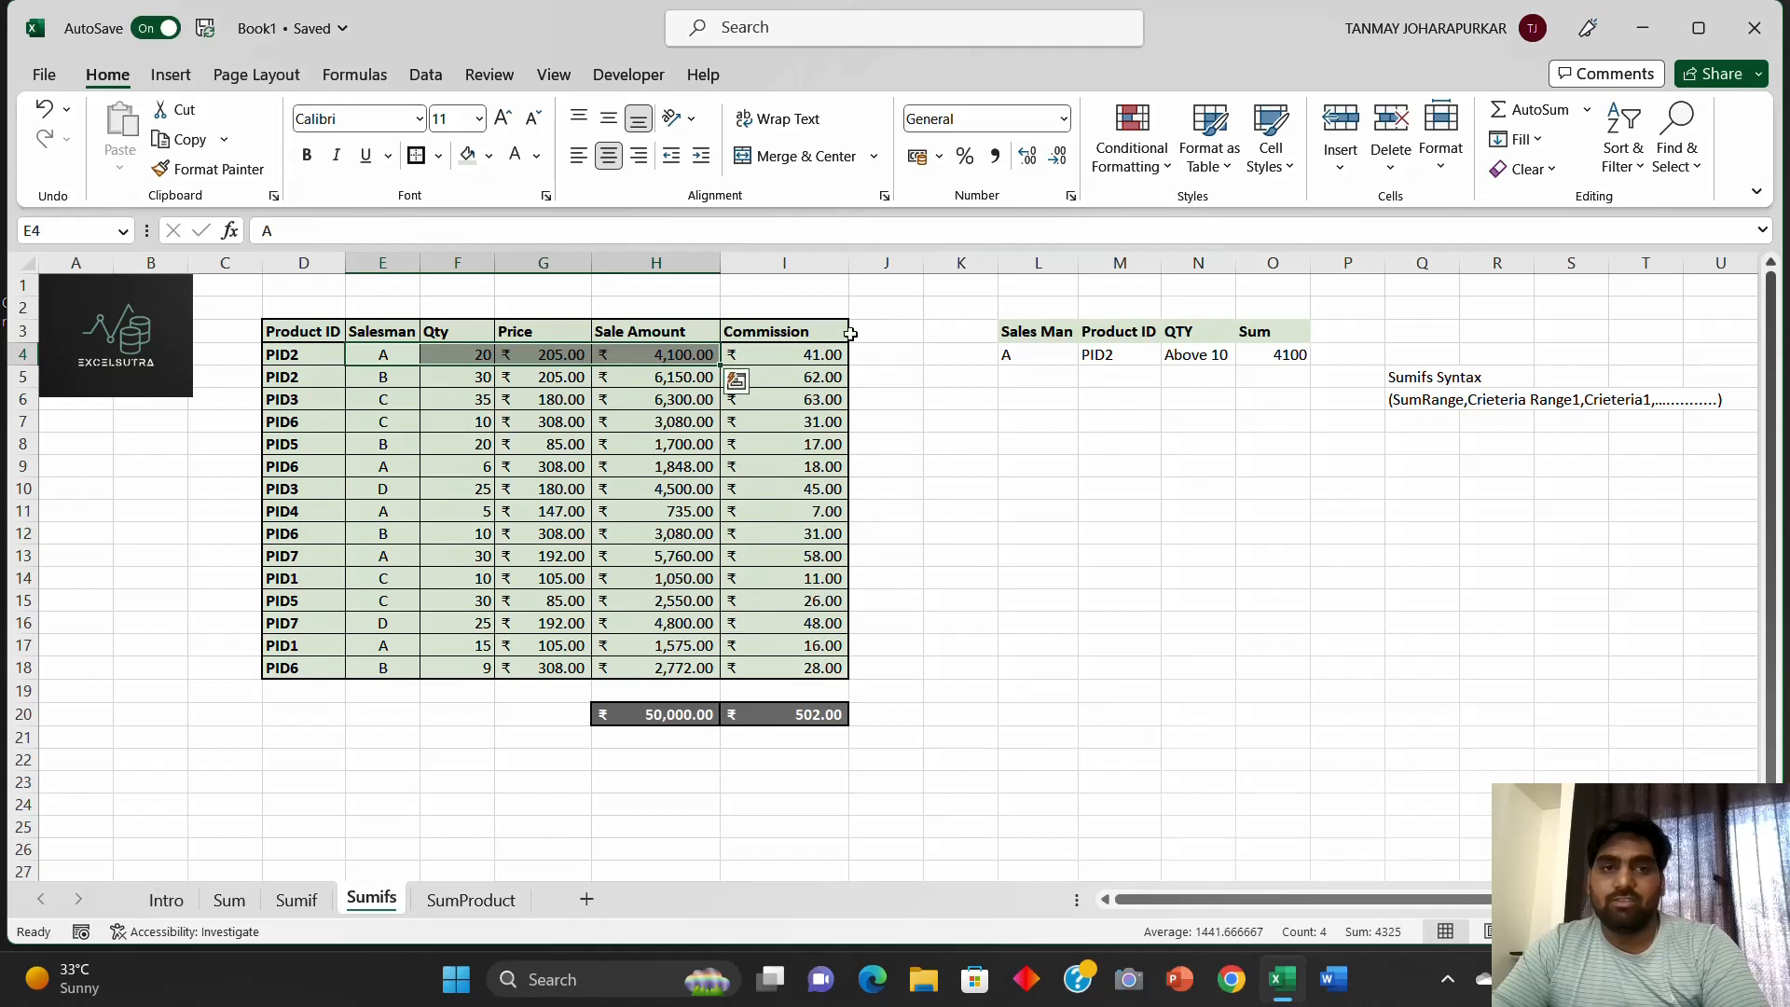
click(1273, 346)
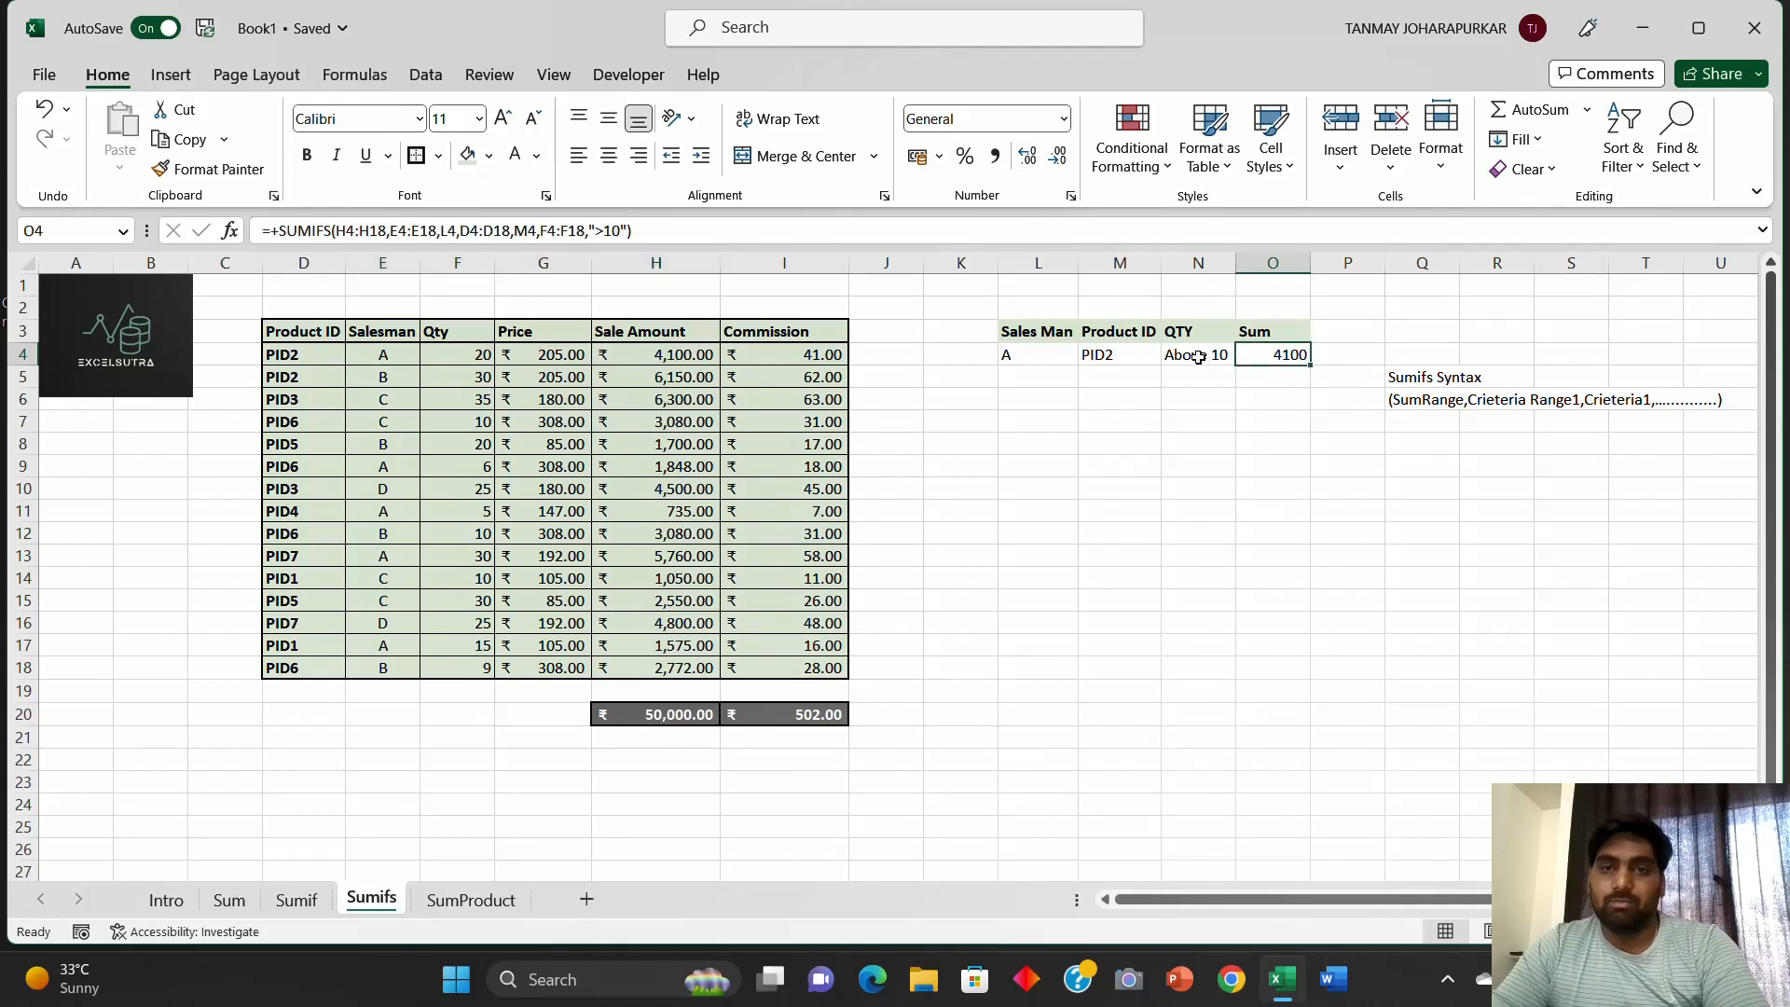
drag(1199, 357, 1009, 354)
click(1044, 390)
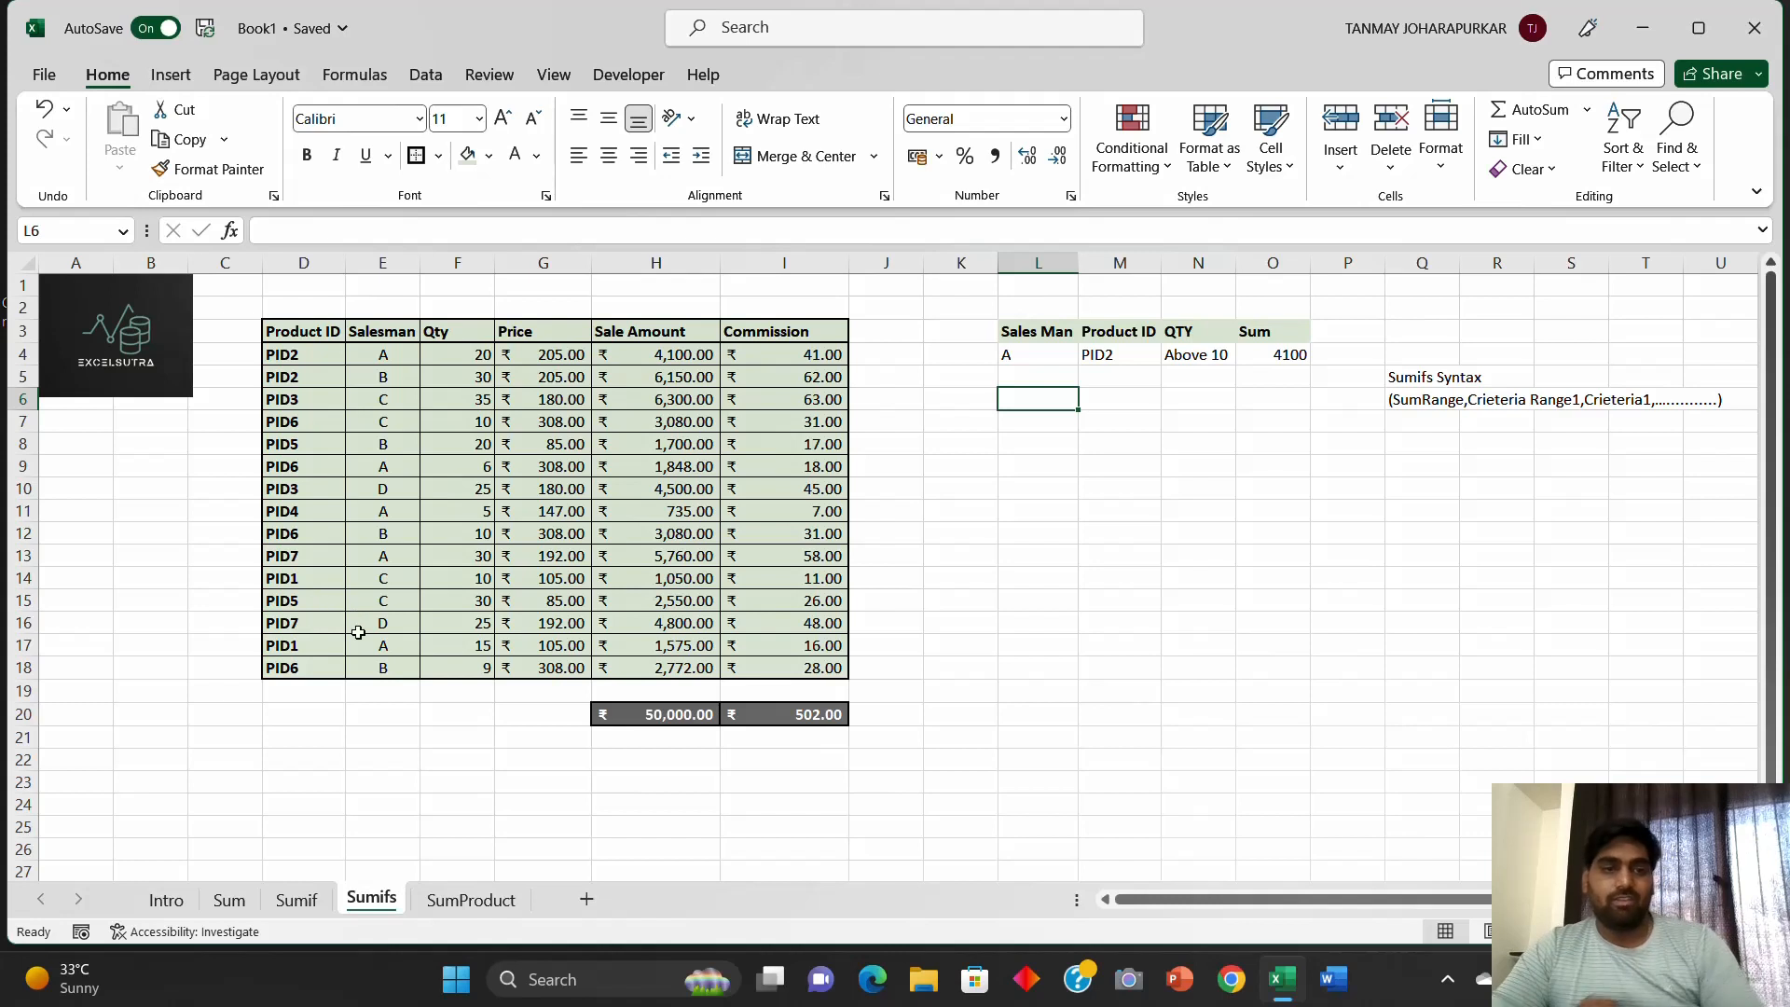
click(402, 647)
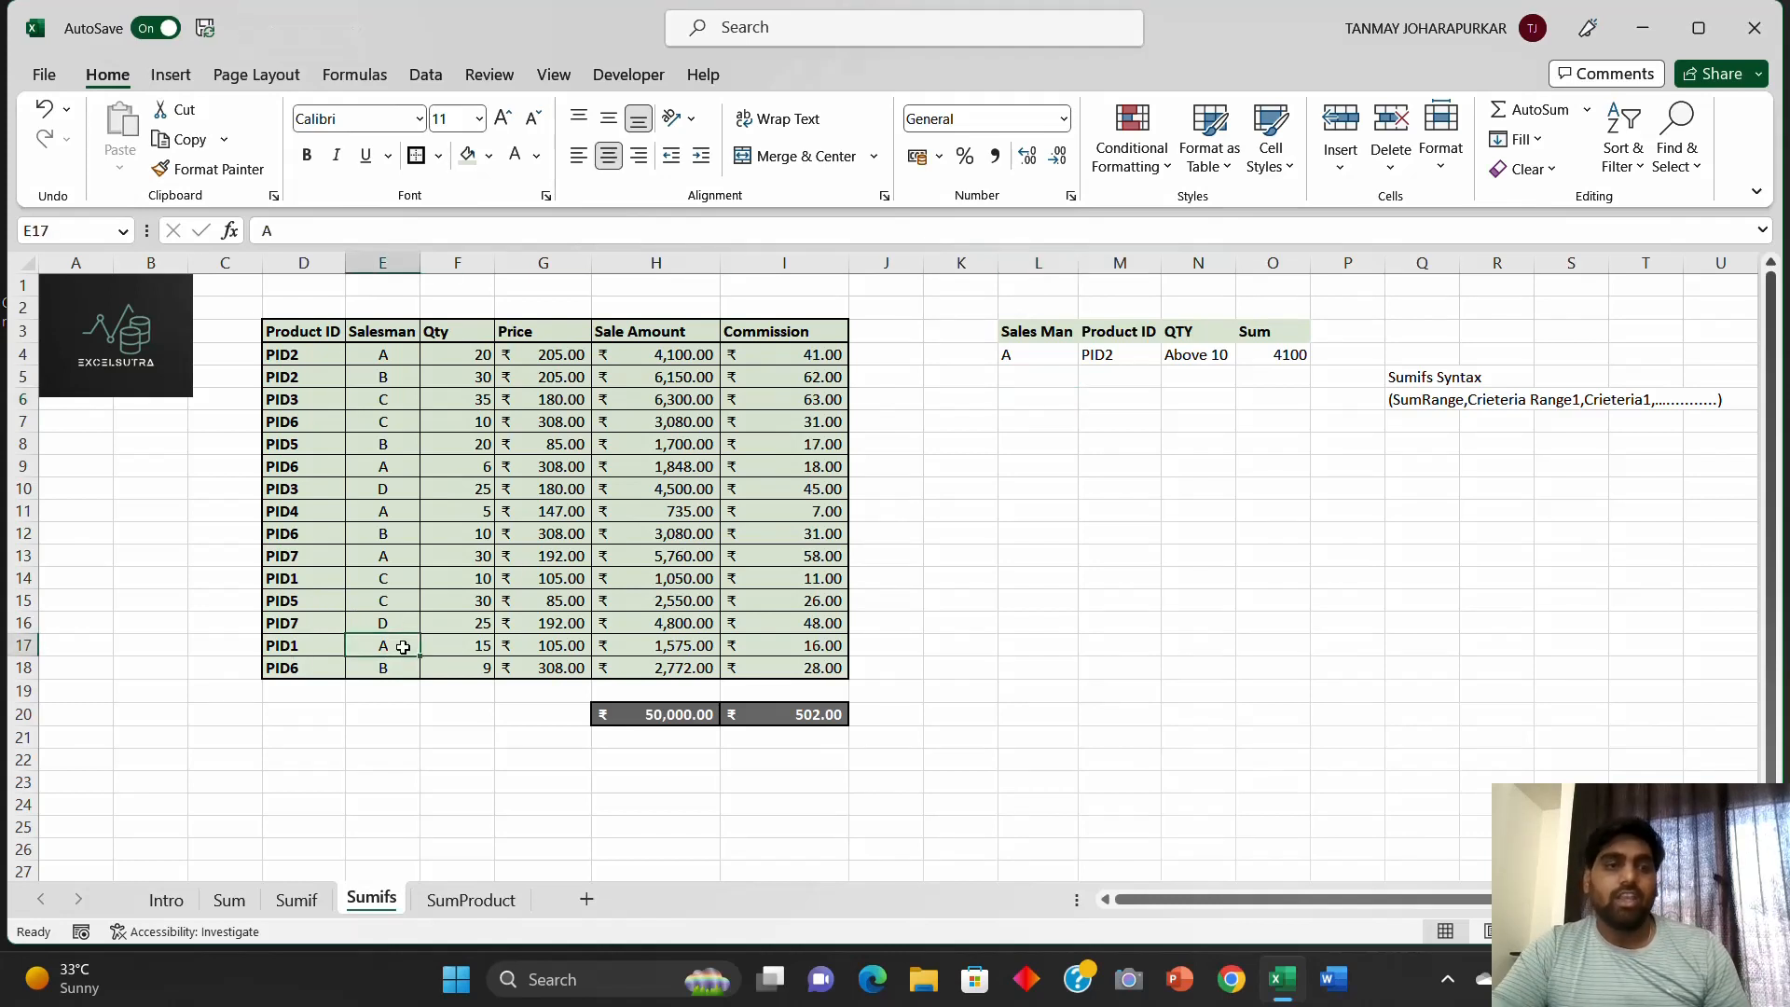
drag(297, 653, 593, 650)
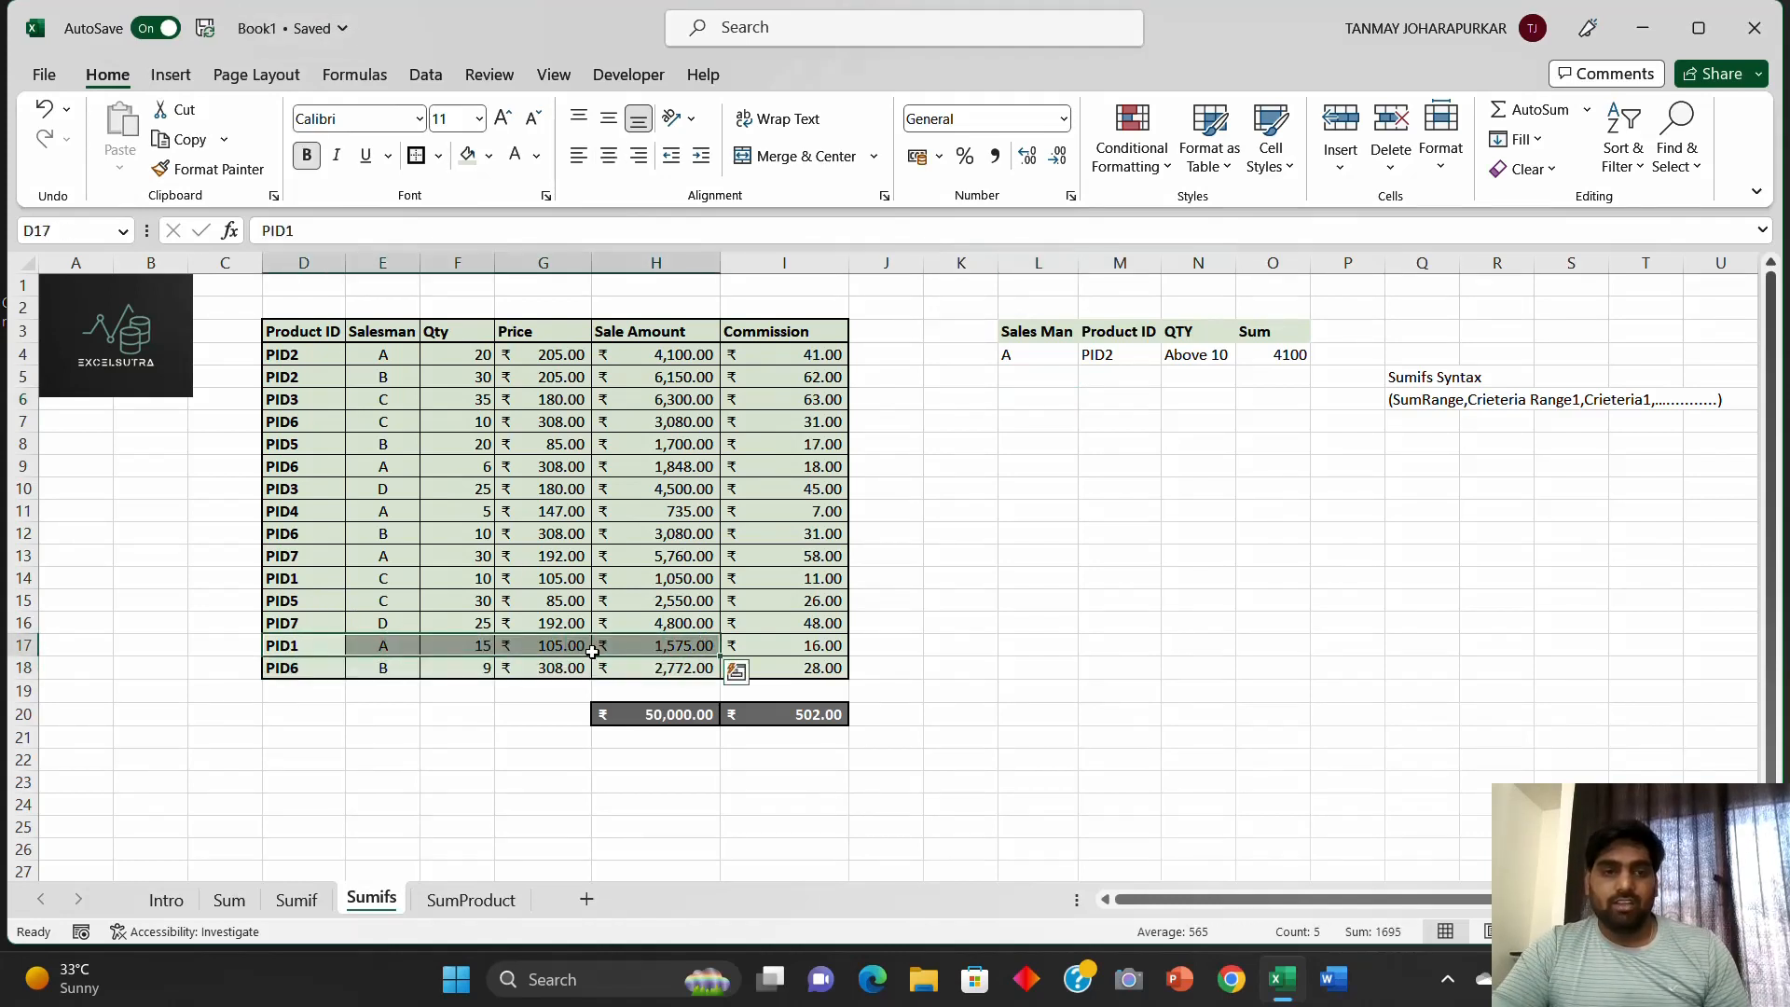
Step: Change the product ID in D17 to PID2 and check the O4 sum against the sale amounts in H4 and H17
click(311, 646)
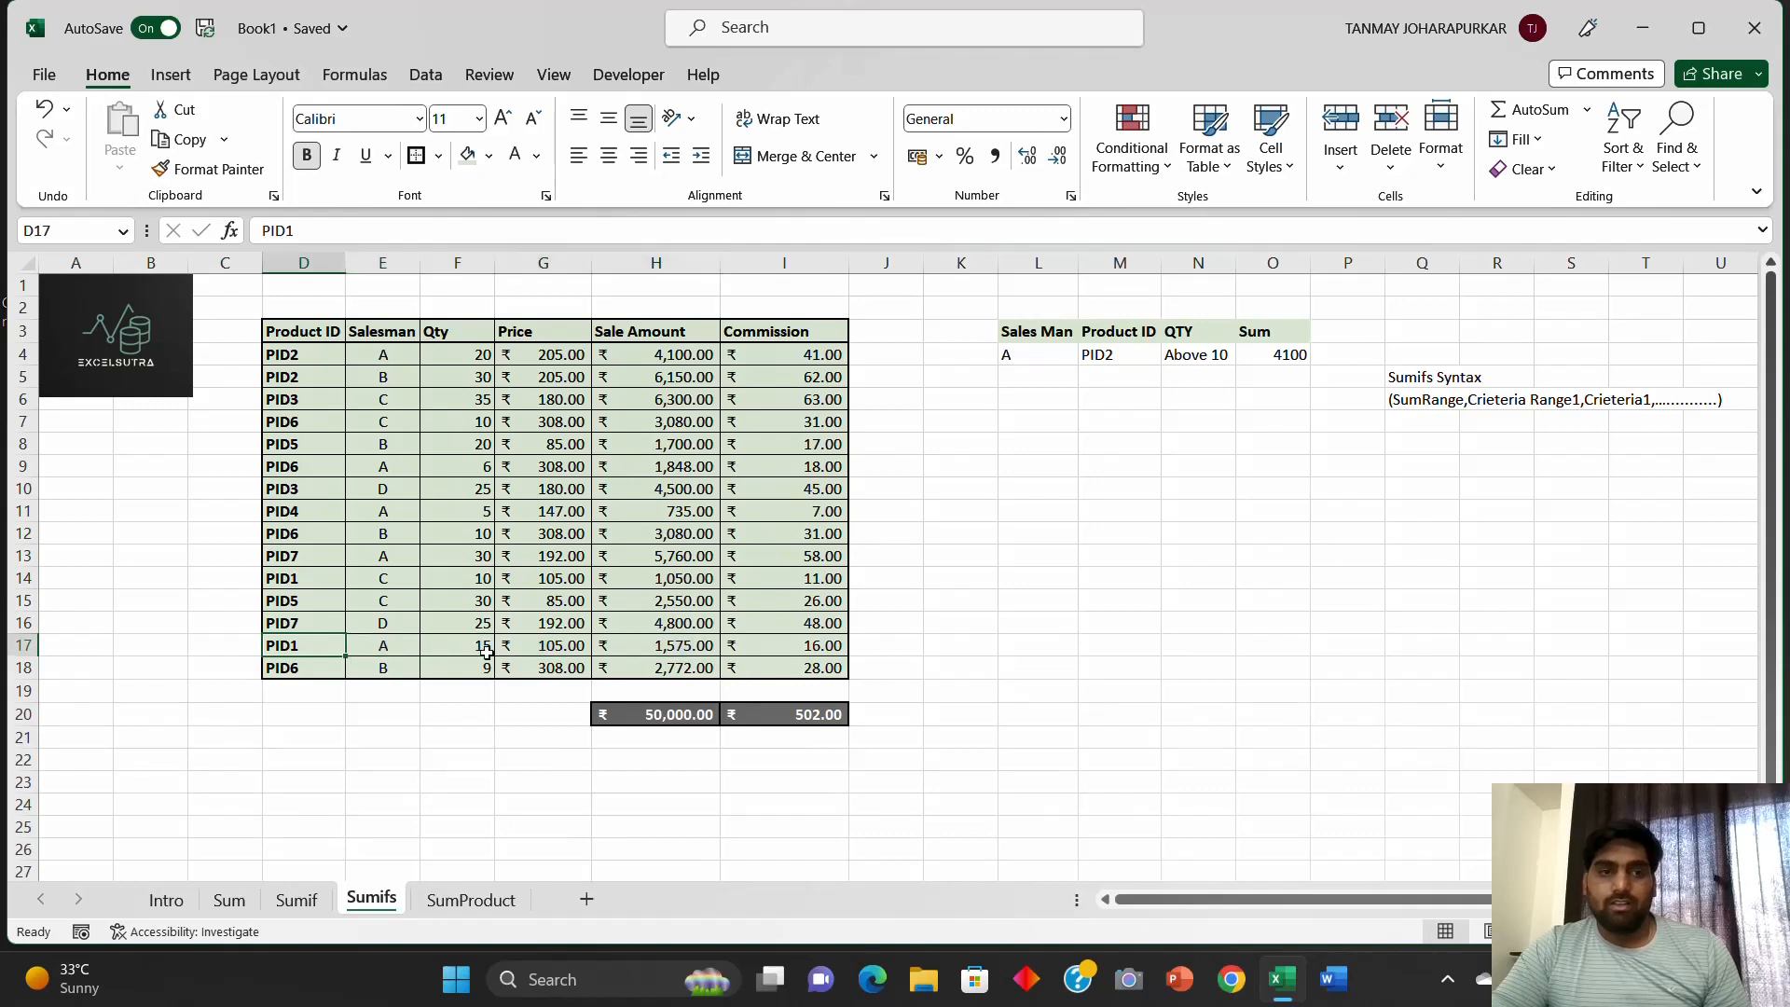
double_click(301, 643)
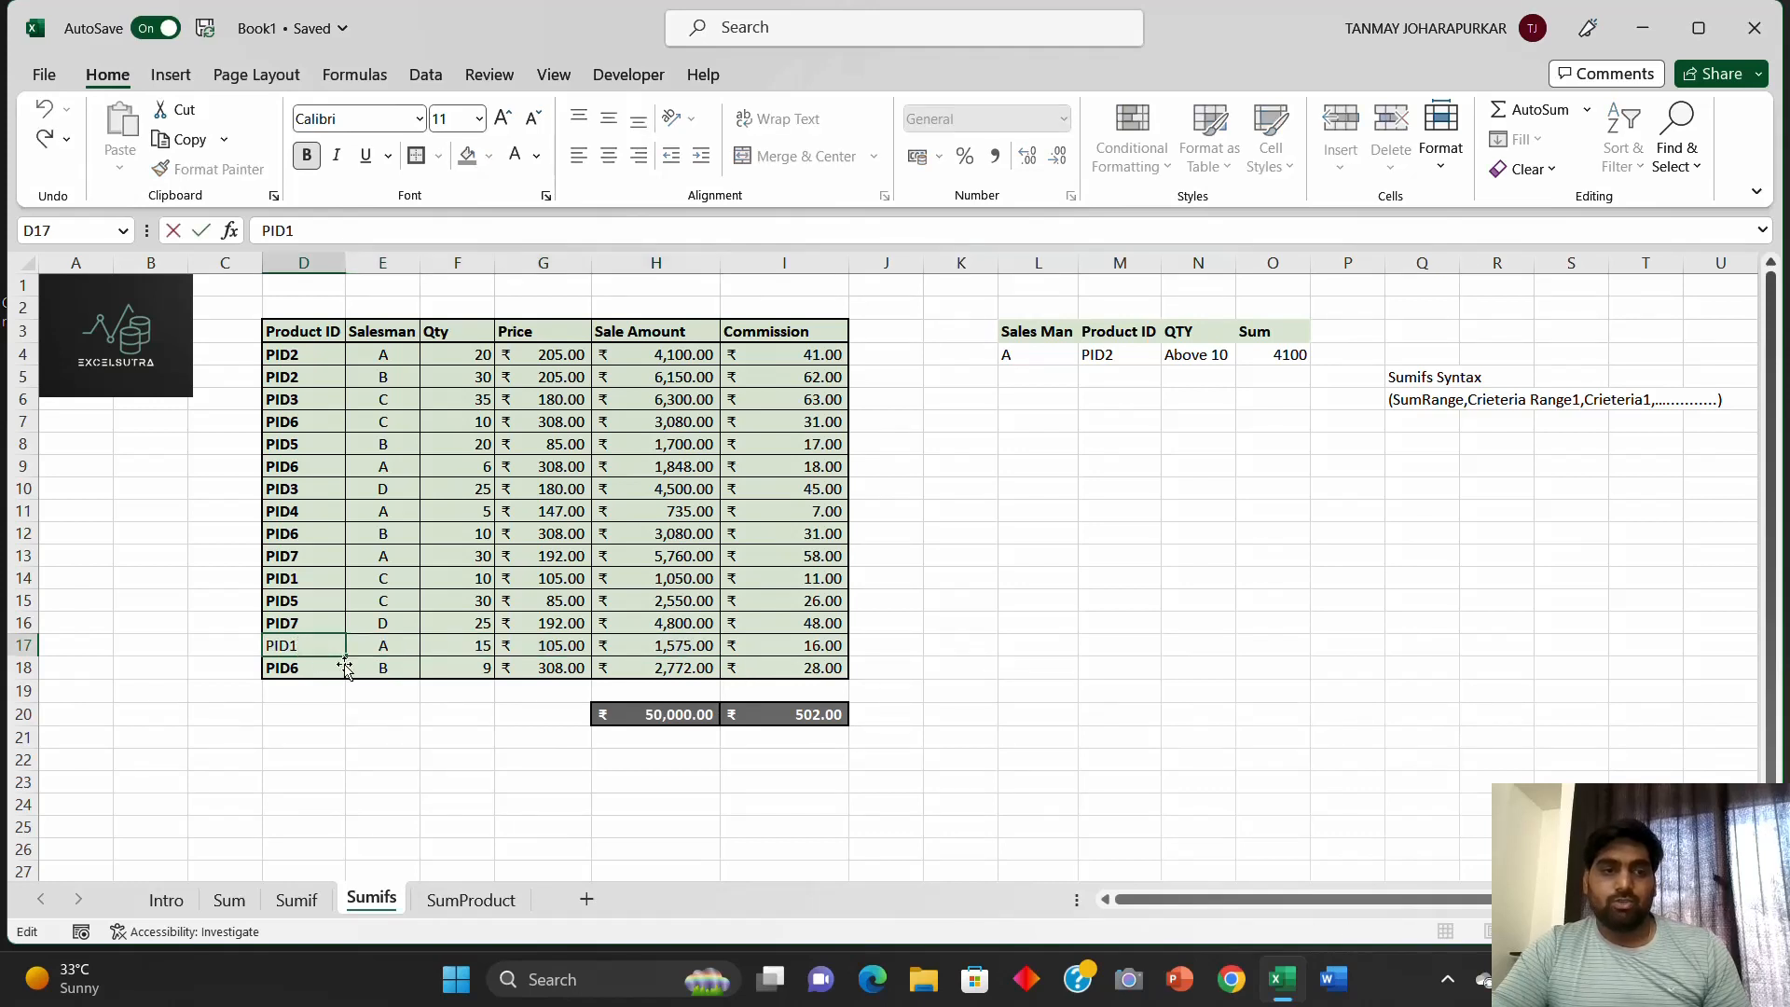
key(BackSpace)
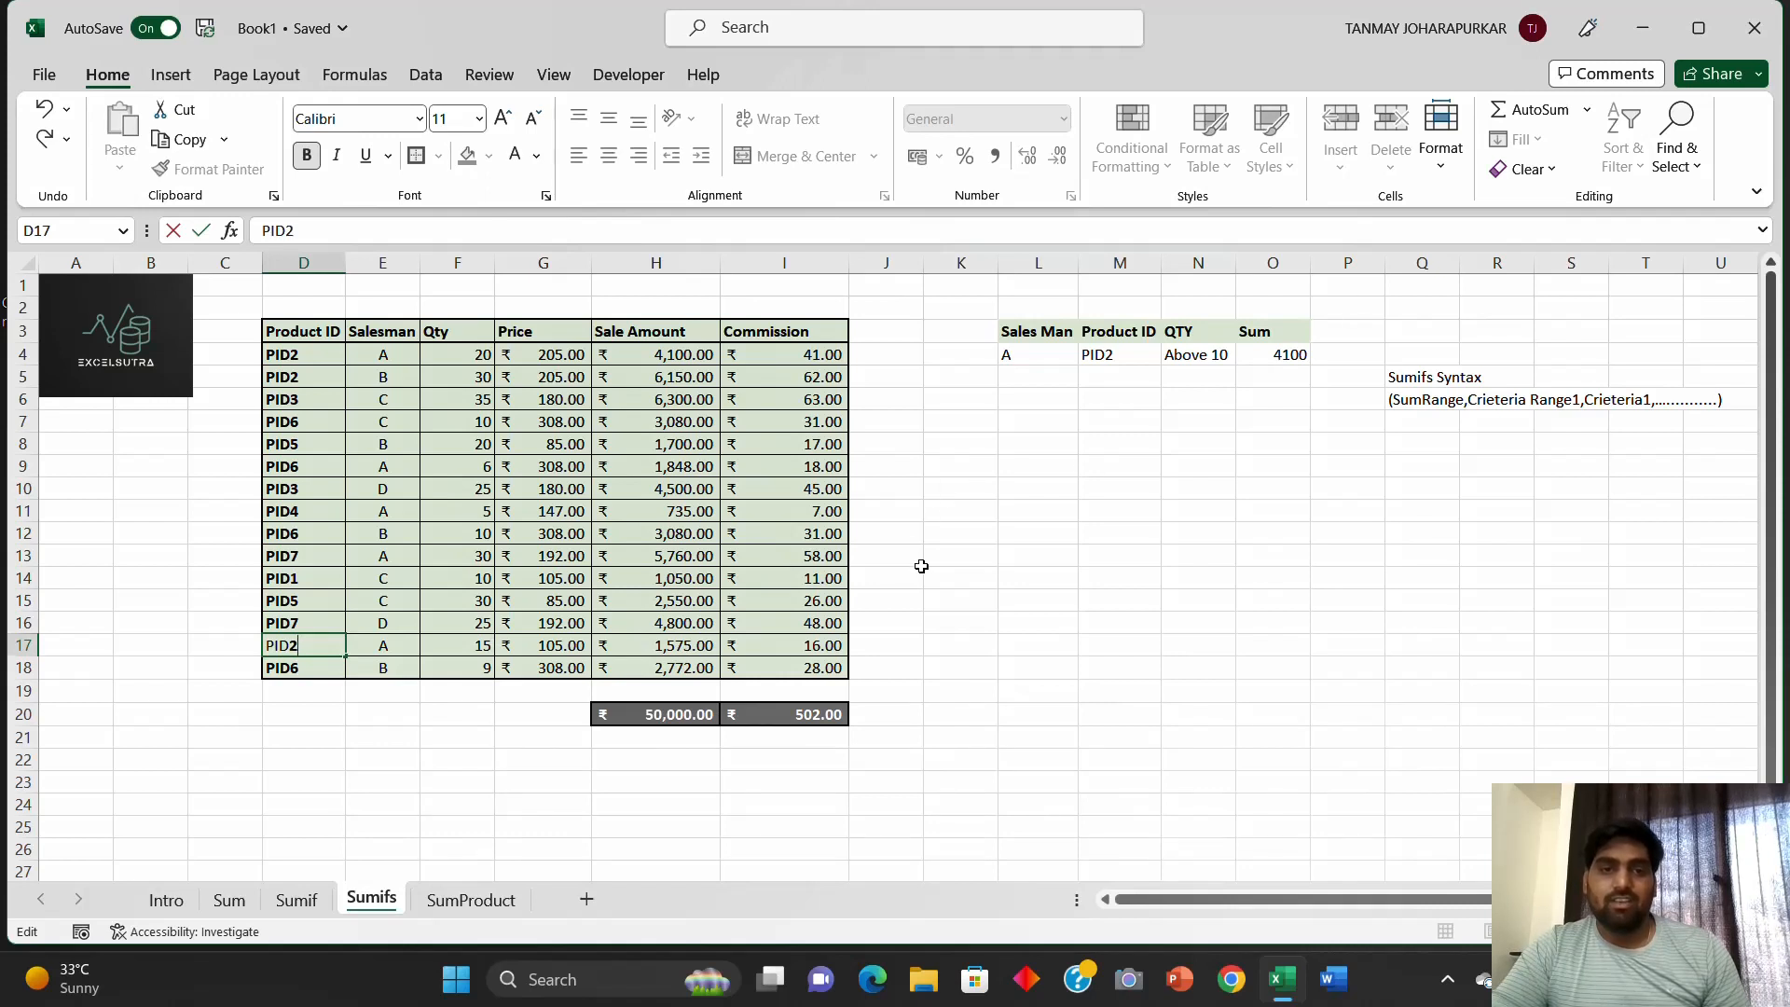
click(977, 503)
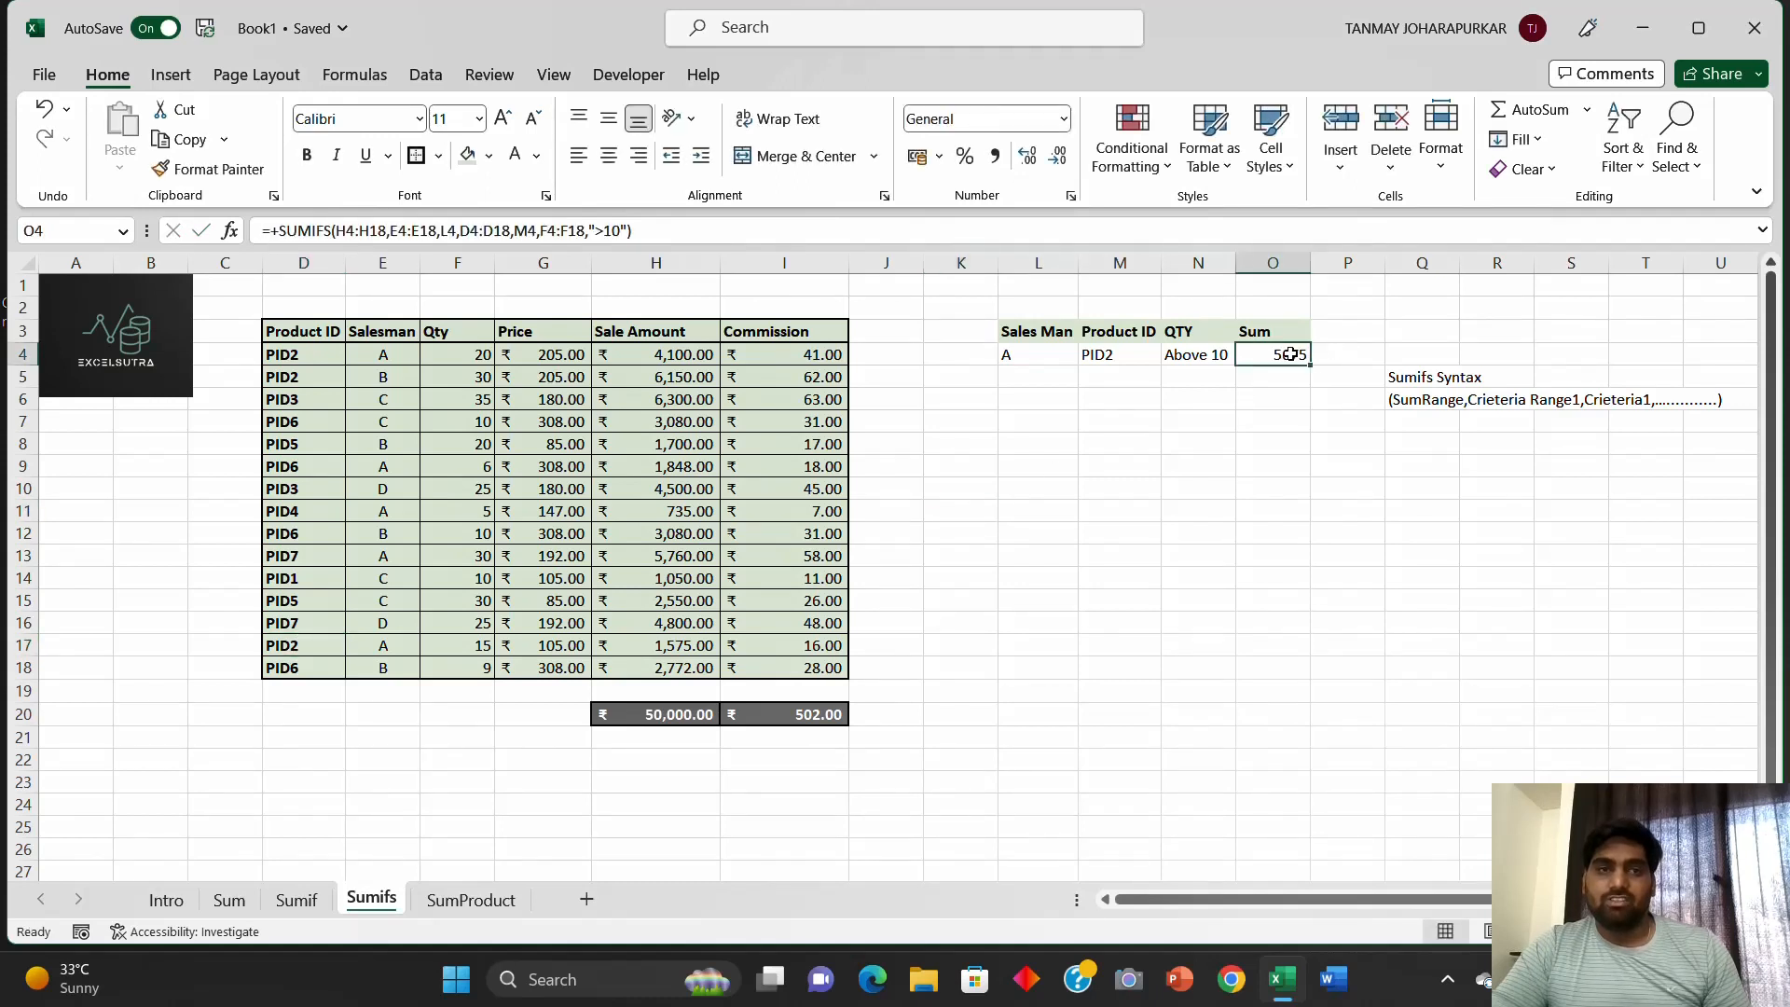
click(670, 357)
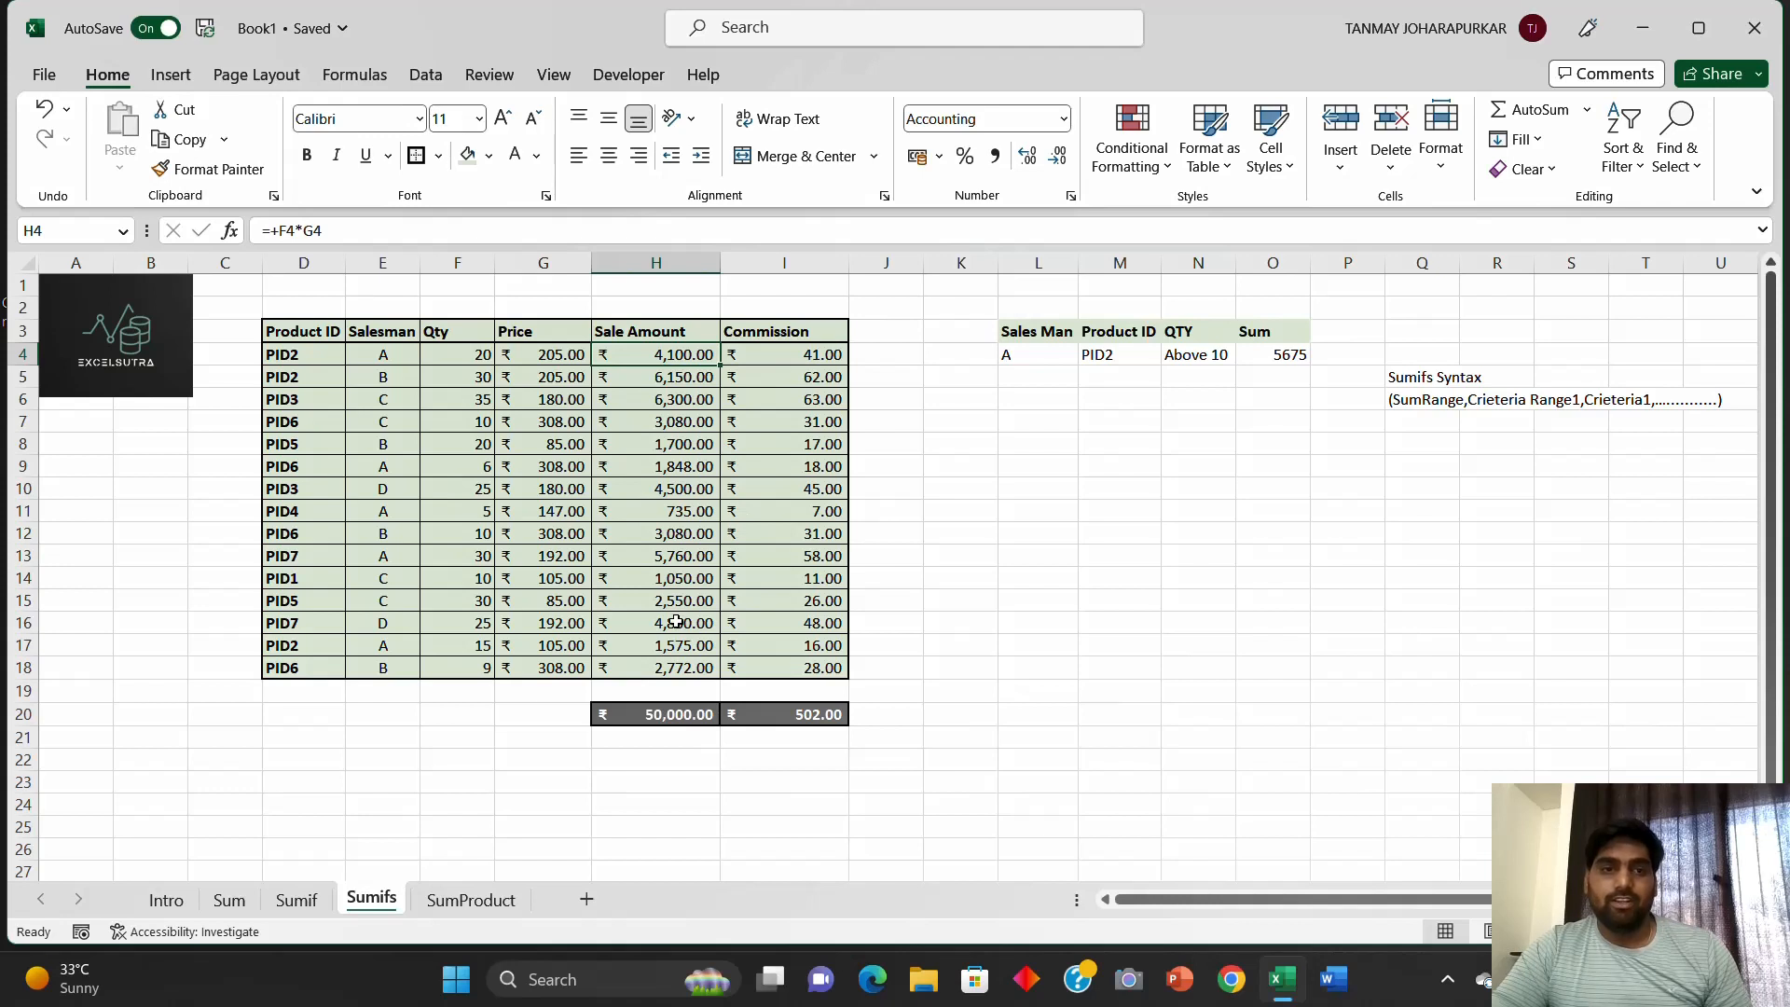
click(697, 644)
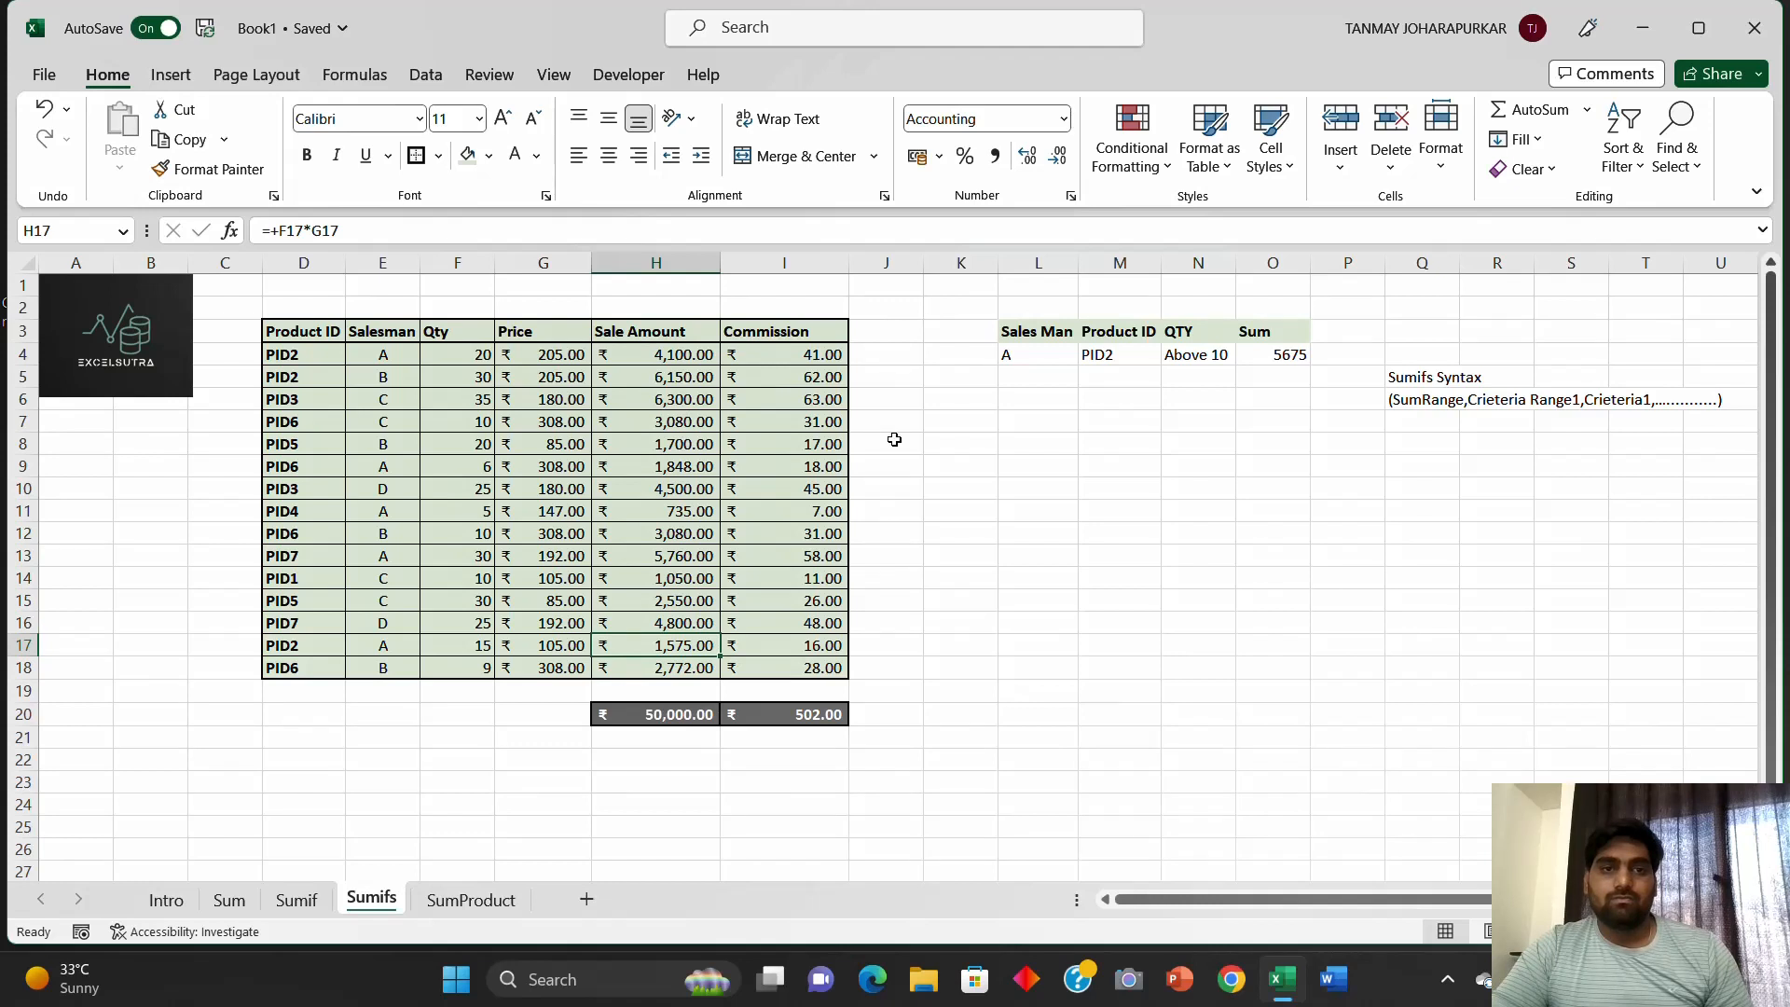
click(1292, 353)
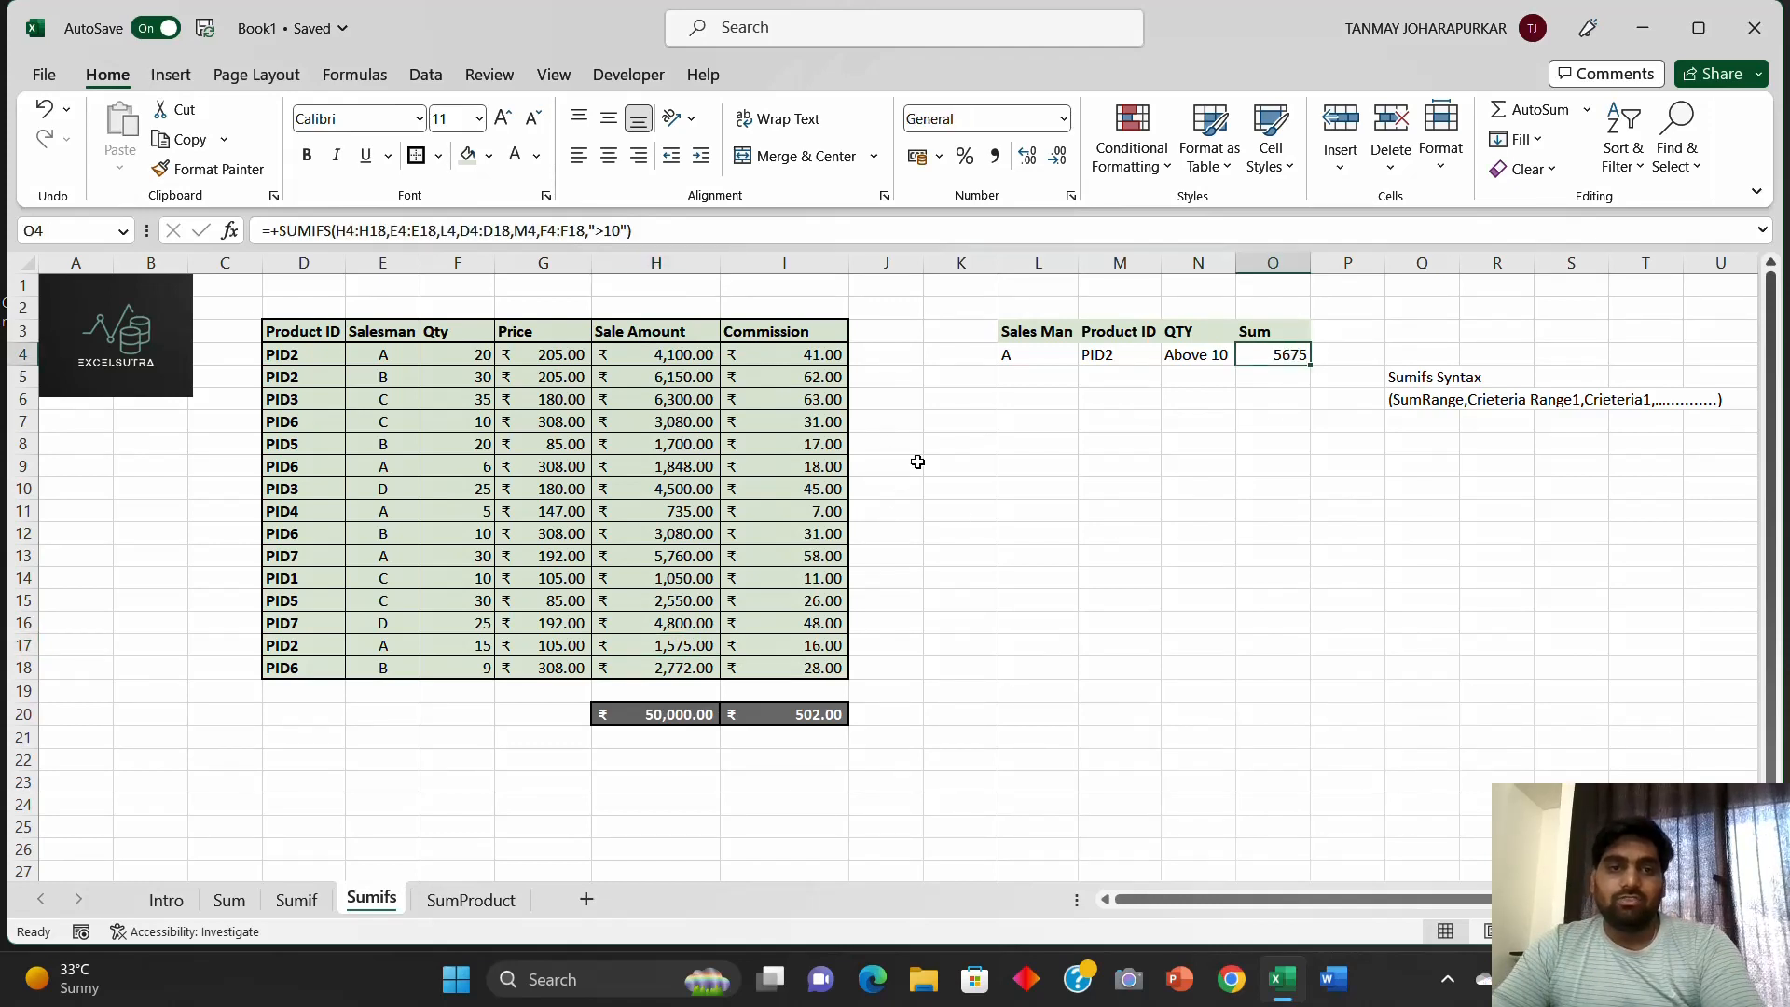
Step: Set the product ID in D17 back to PID1 and recheck the SUMIFS result in O4
double_click(303, 649)
key(BackSpace)
text(1)
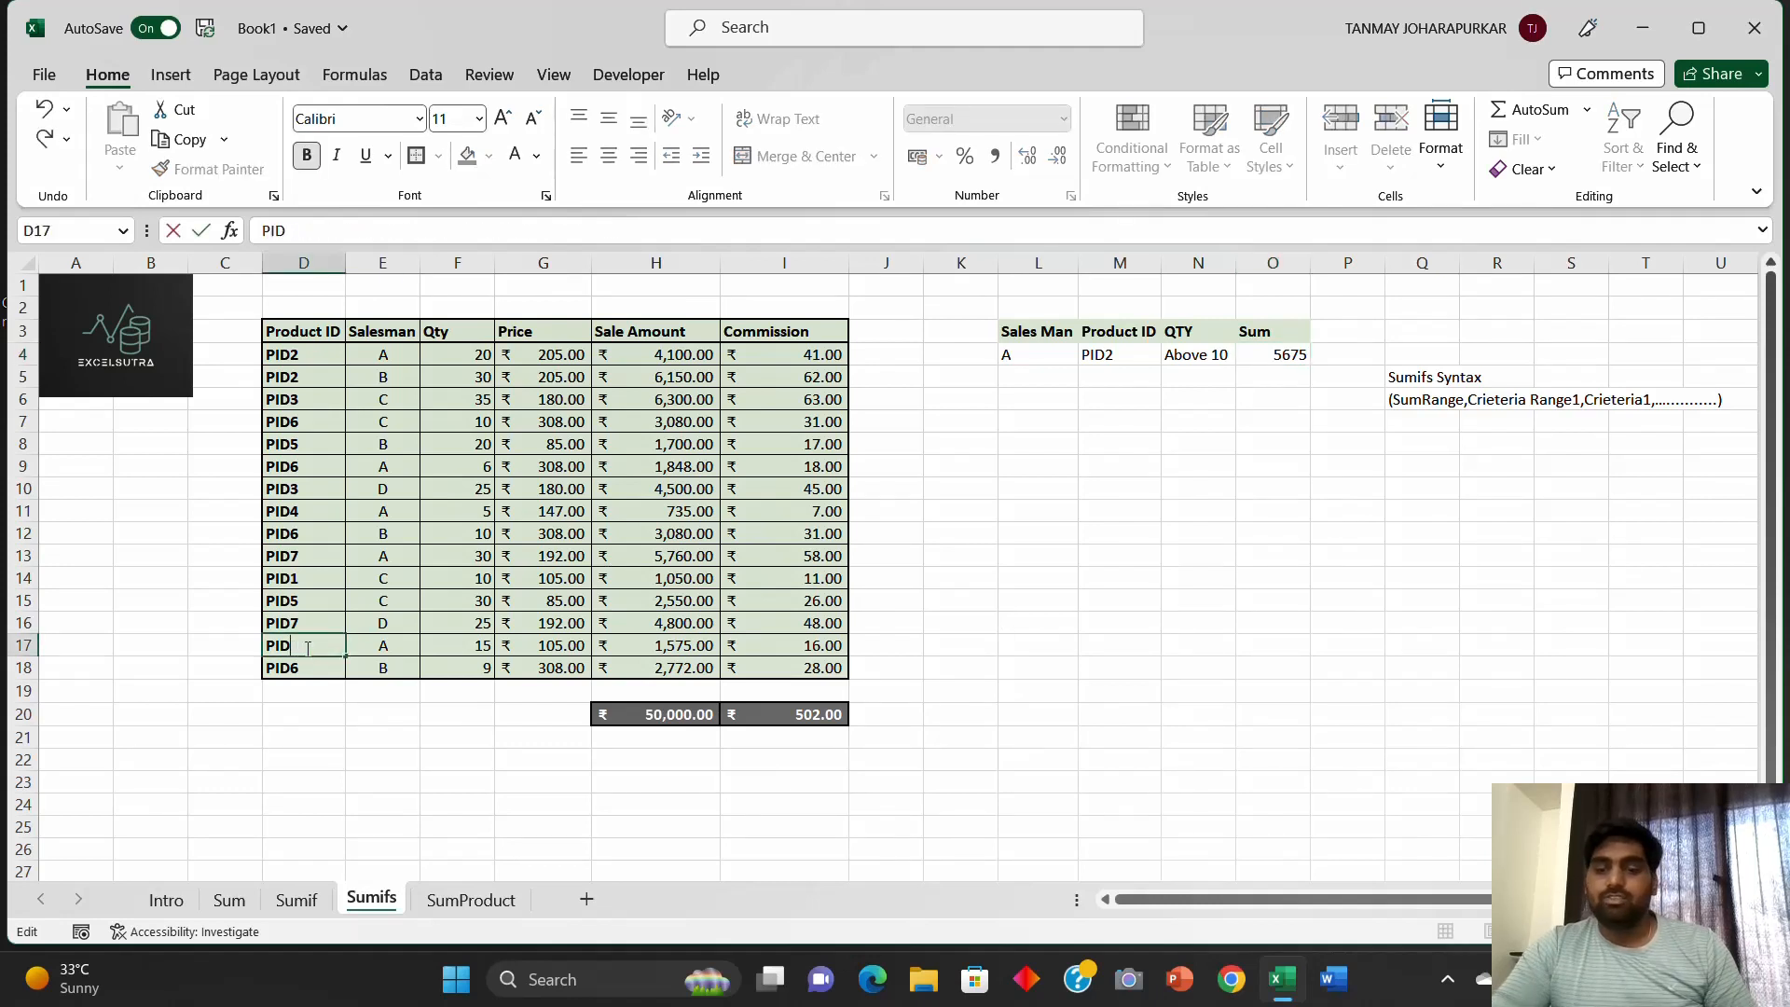
click(1298, 632)
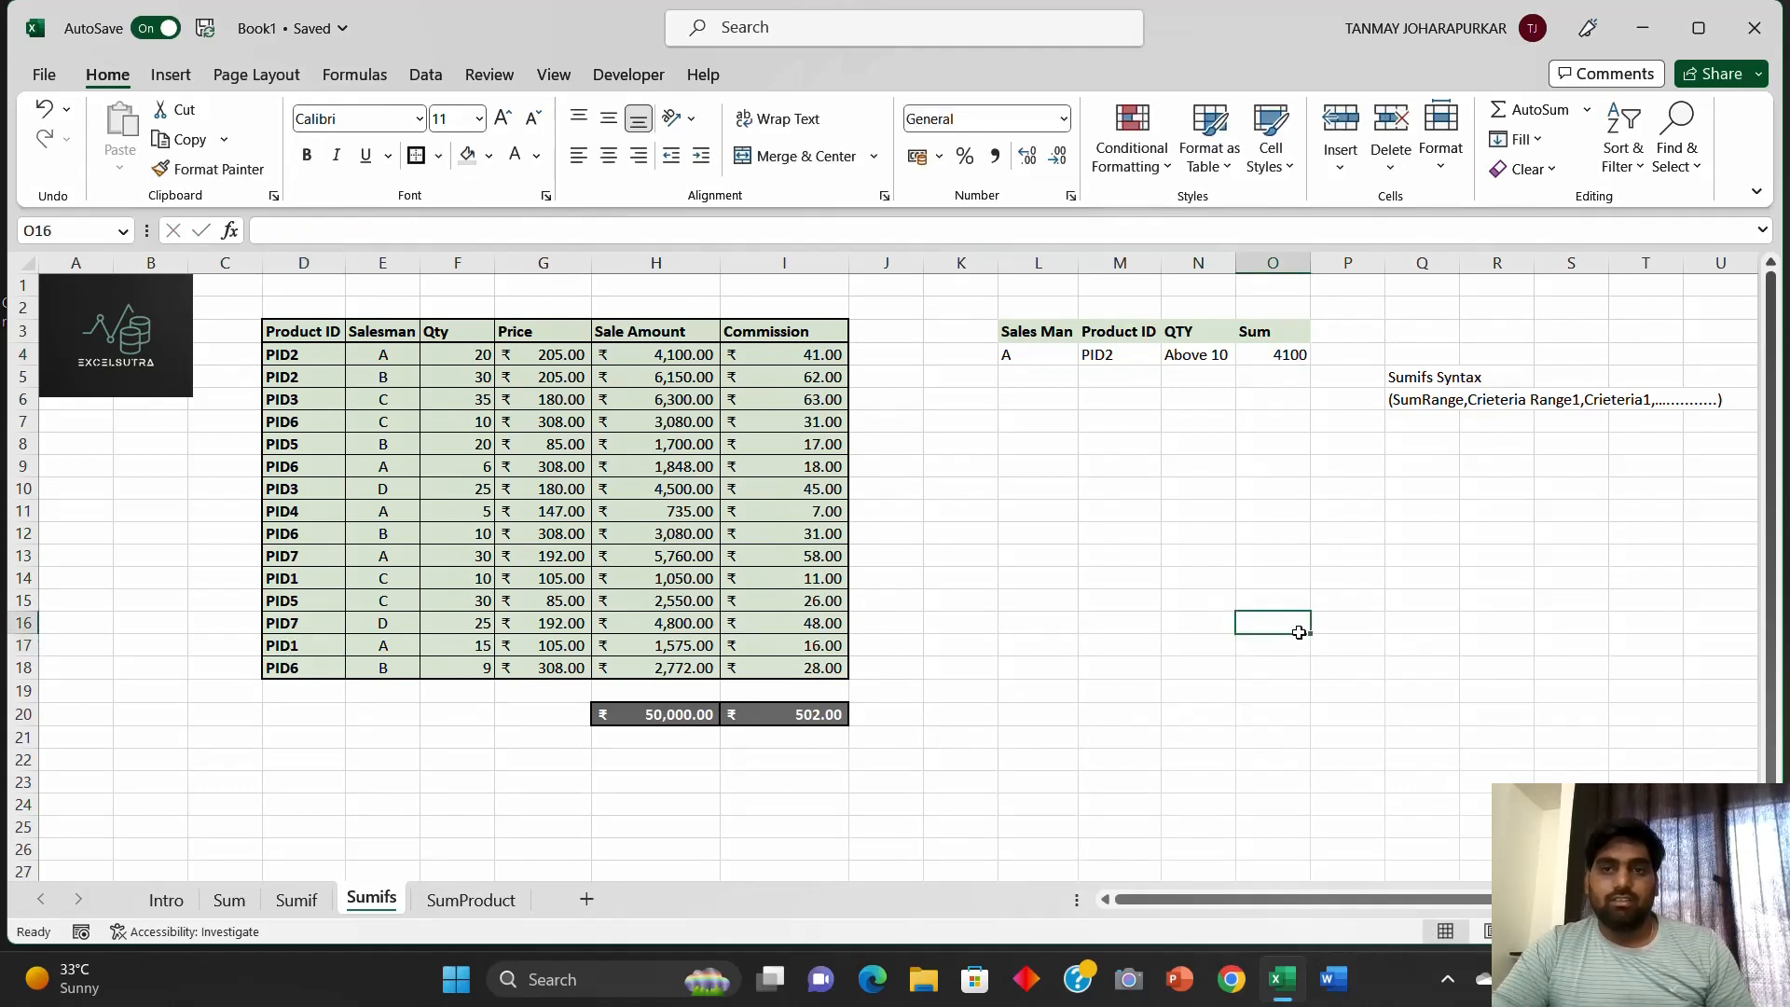
click(1291, 354)
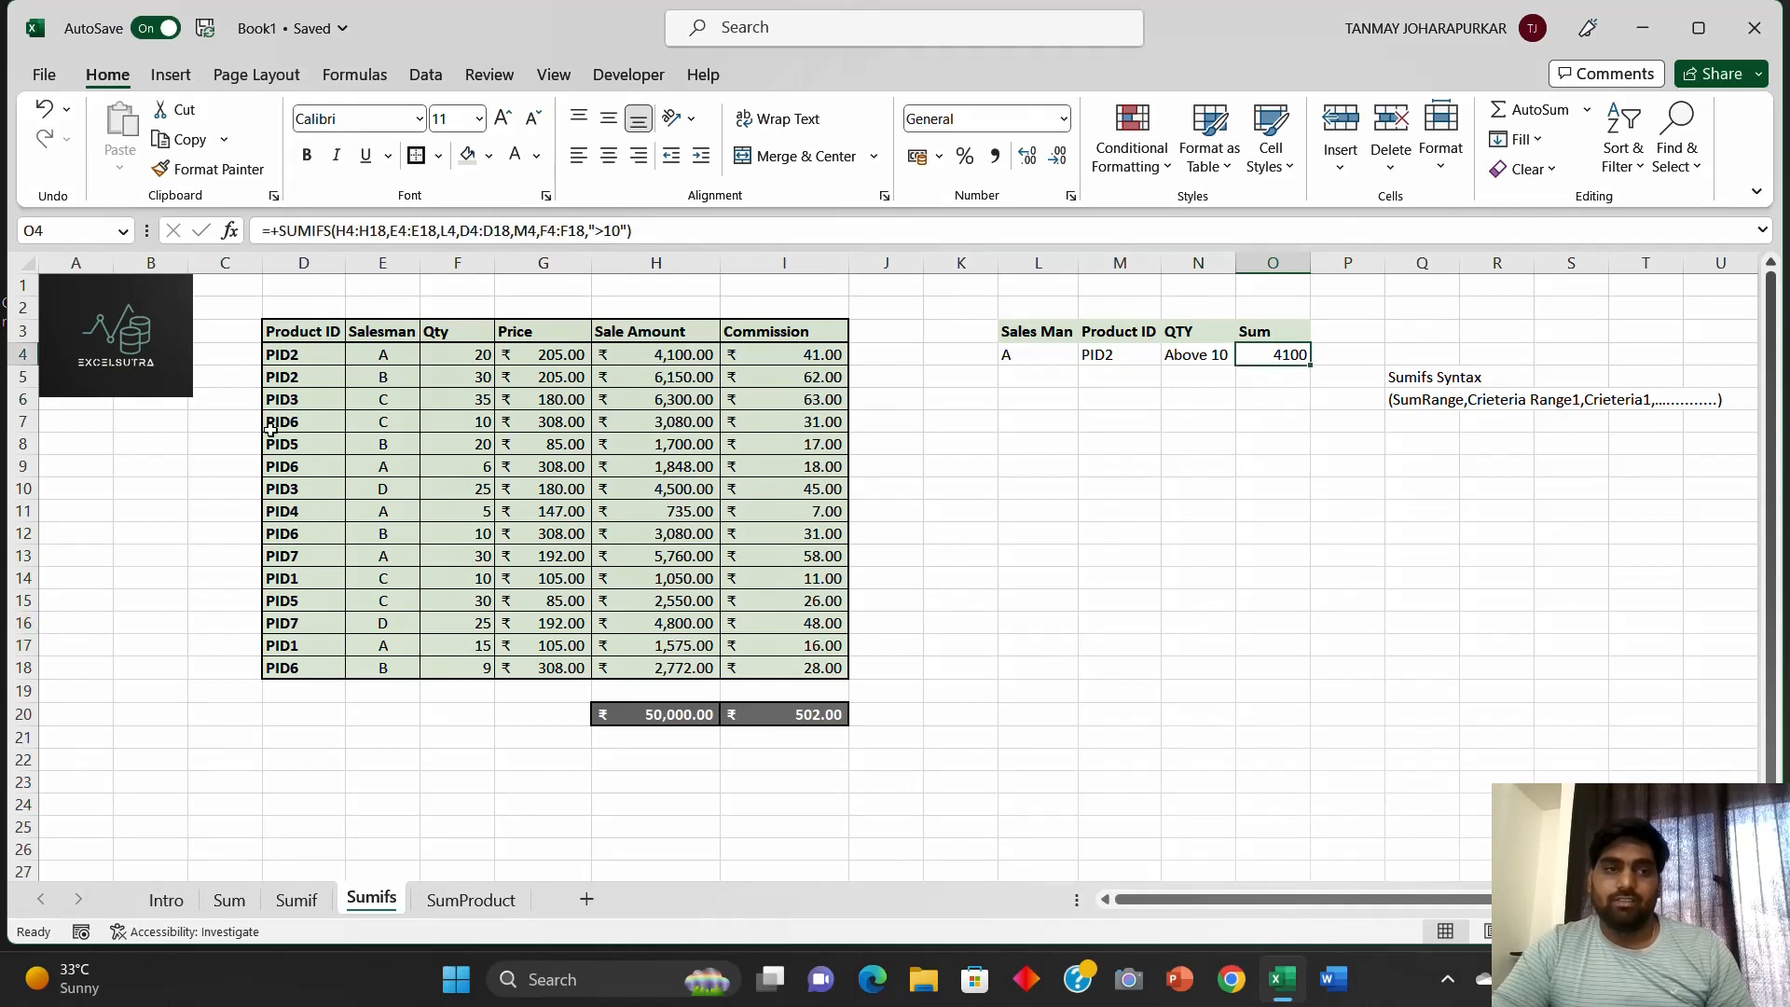
Step: In salesman A's row 11, change the product ID to PID2 and the quantity to 20
click(390, 508)
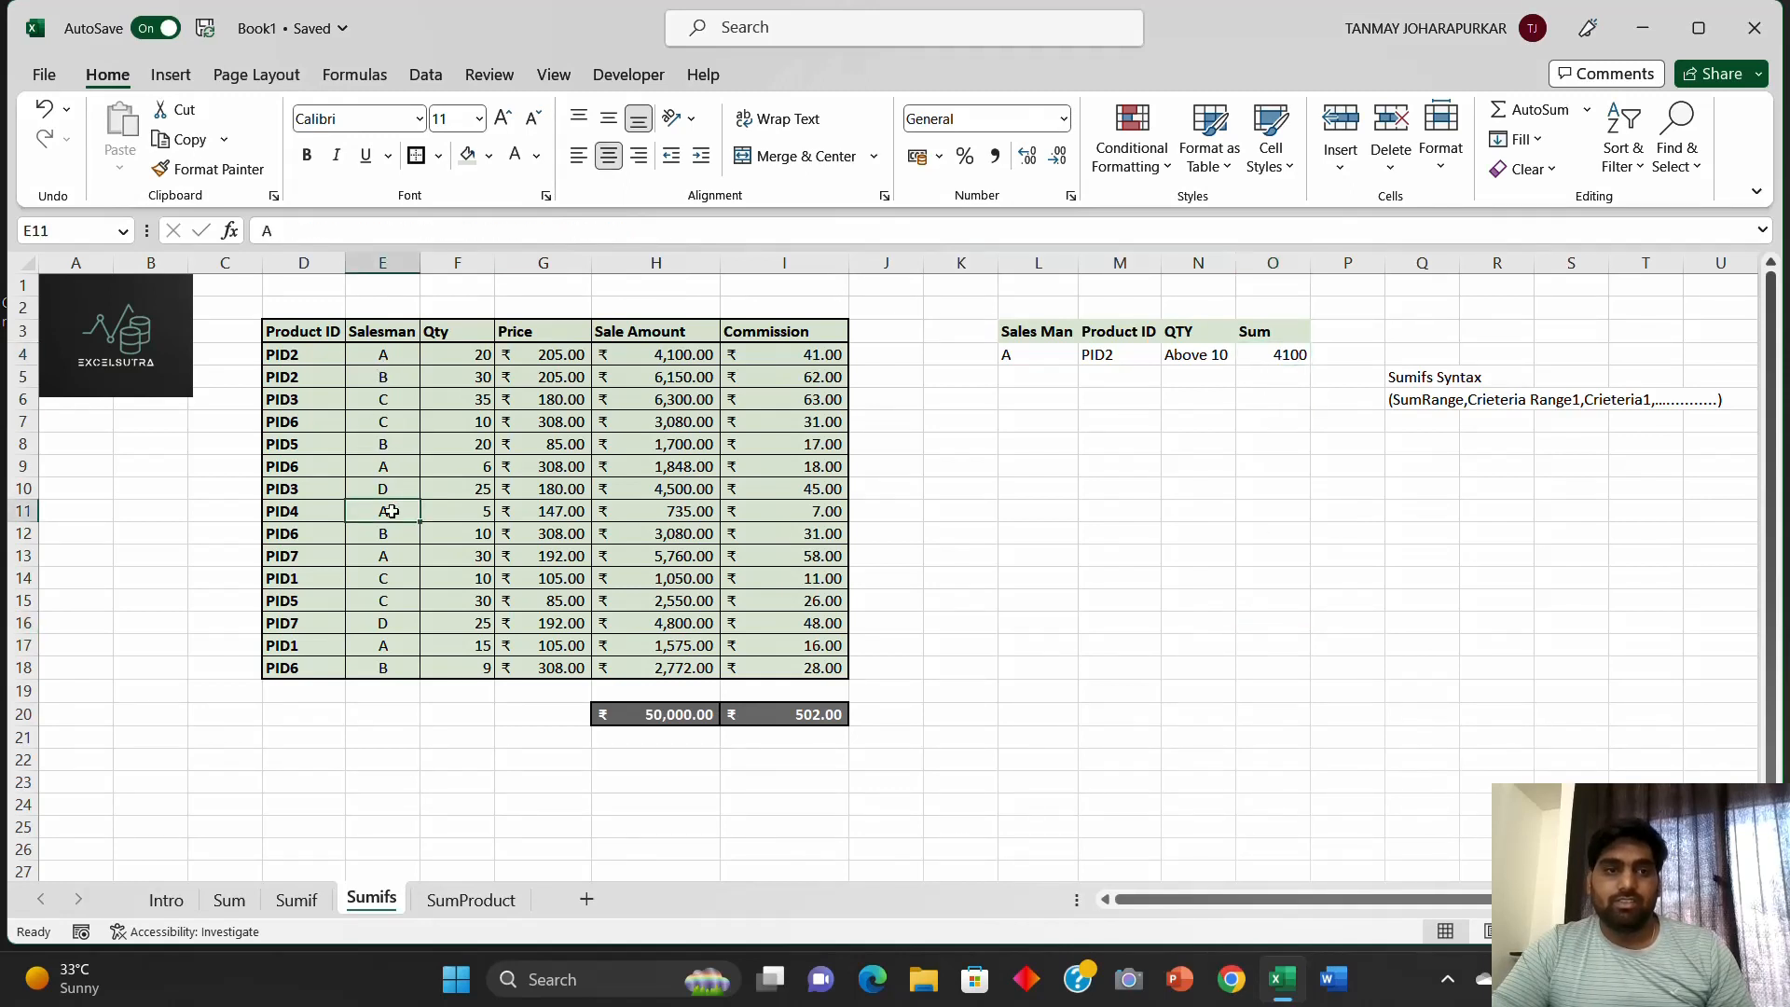
click(308, 515)
double_click(309, 516)
key(BackSpace)
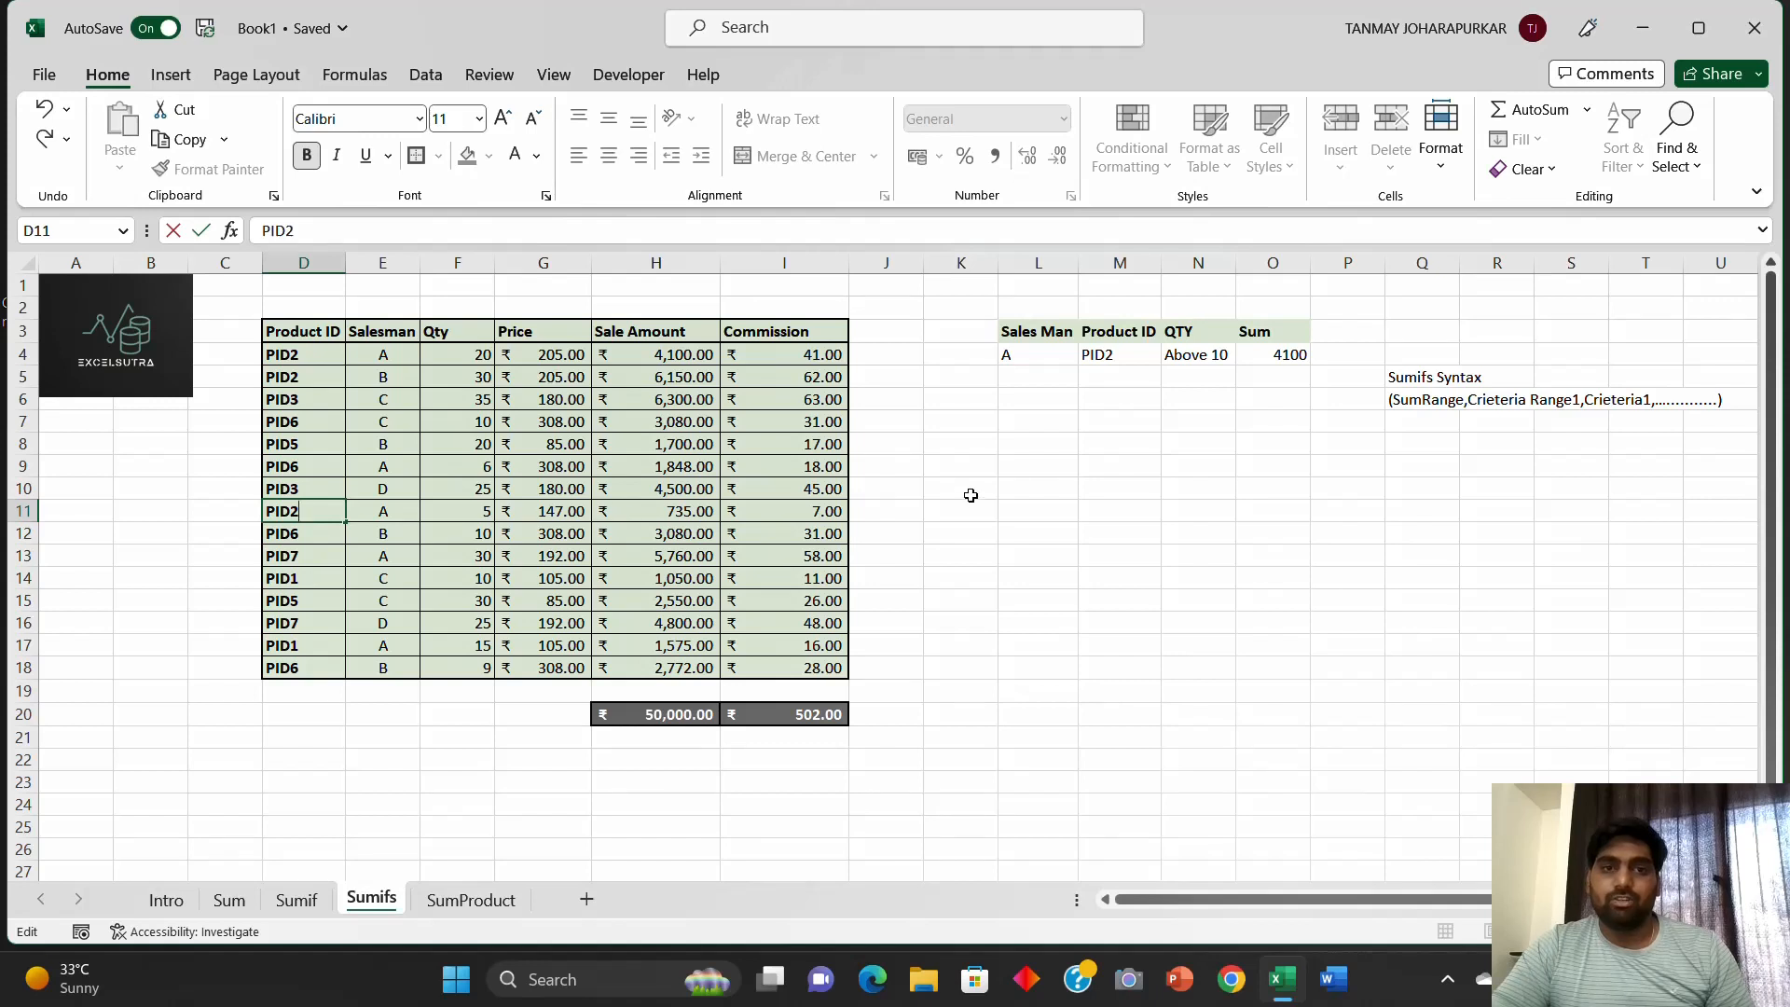
click(579, 579)
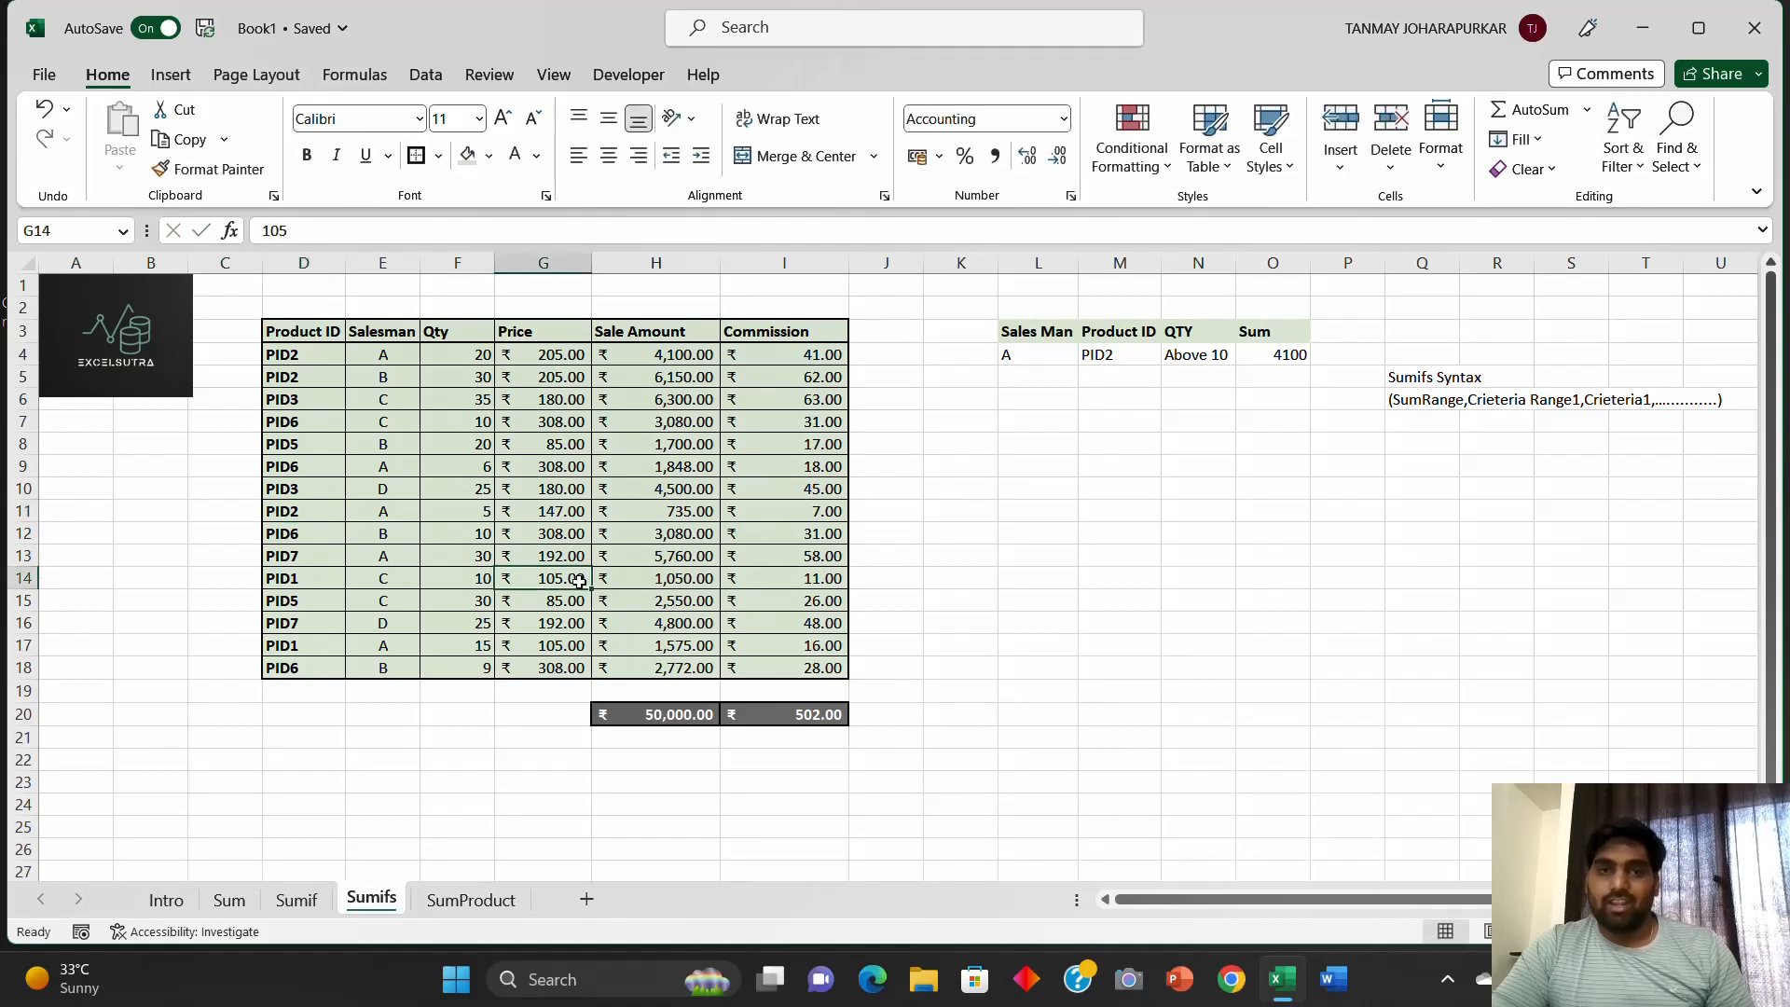
click(472, 503)
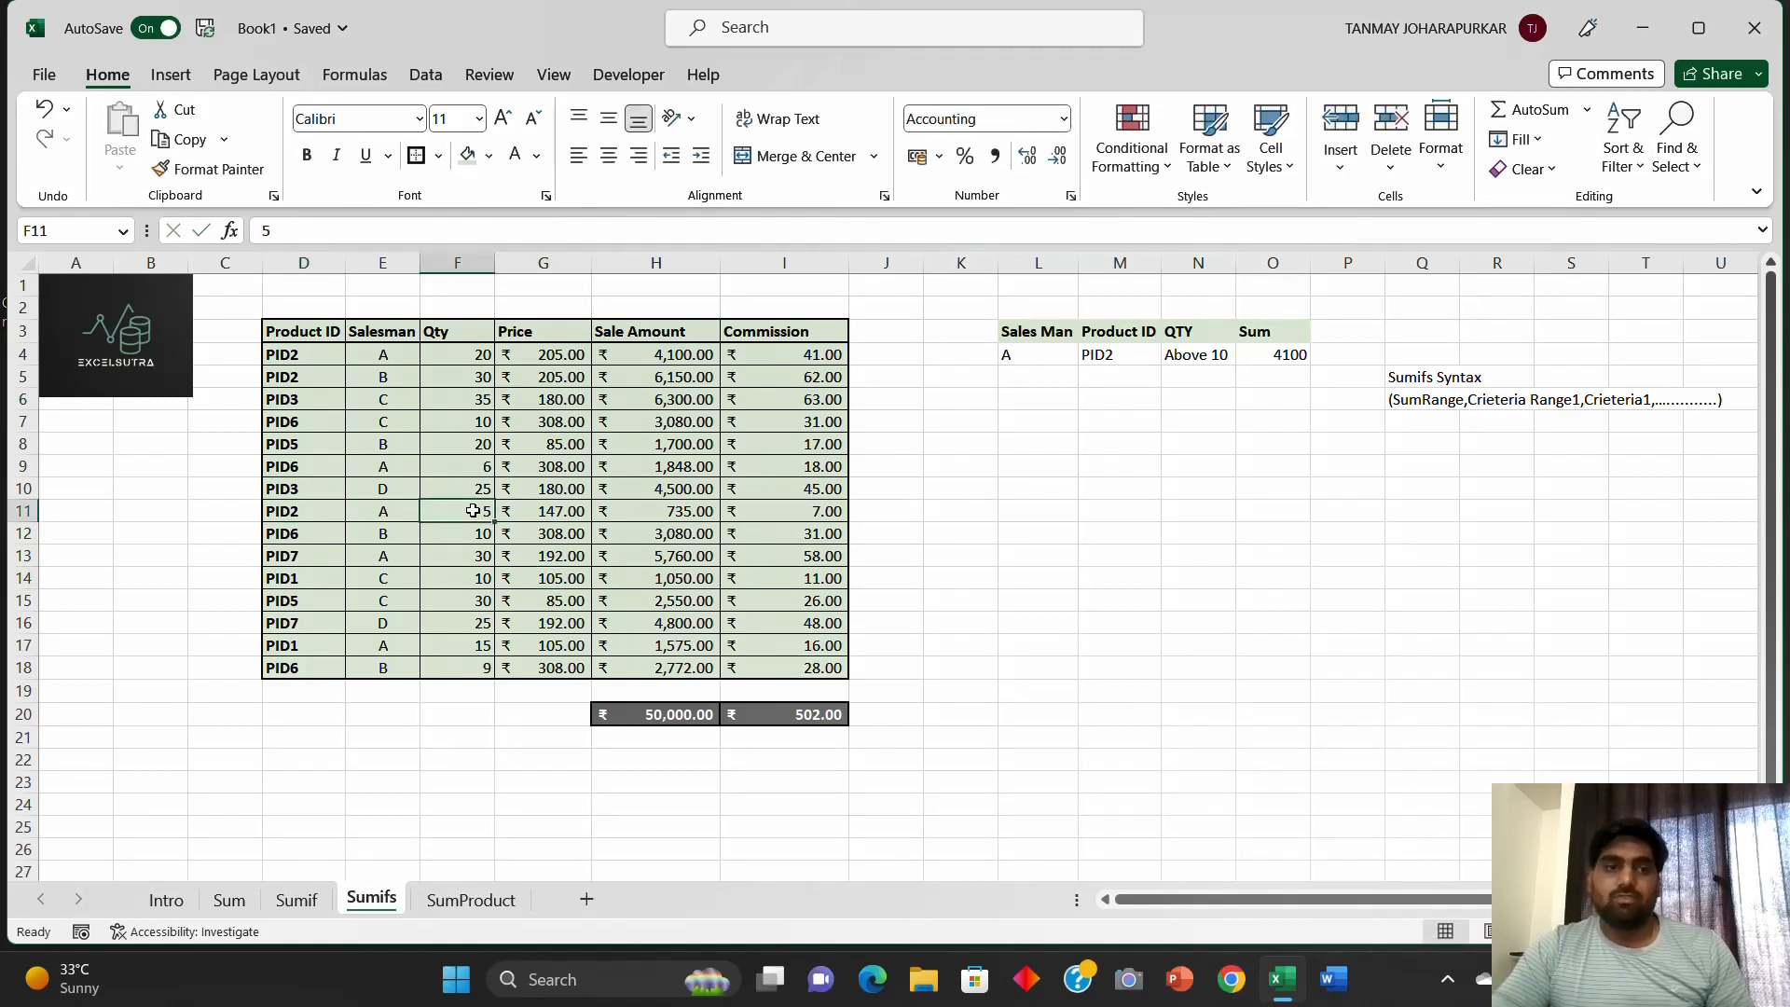
text(20)
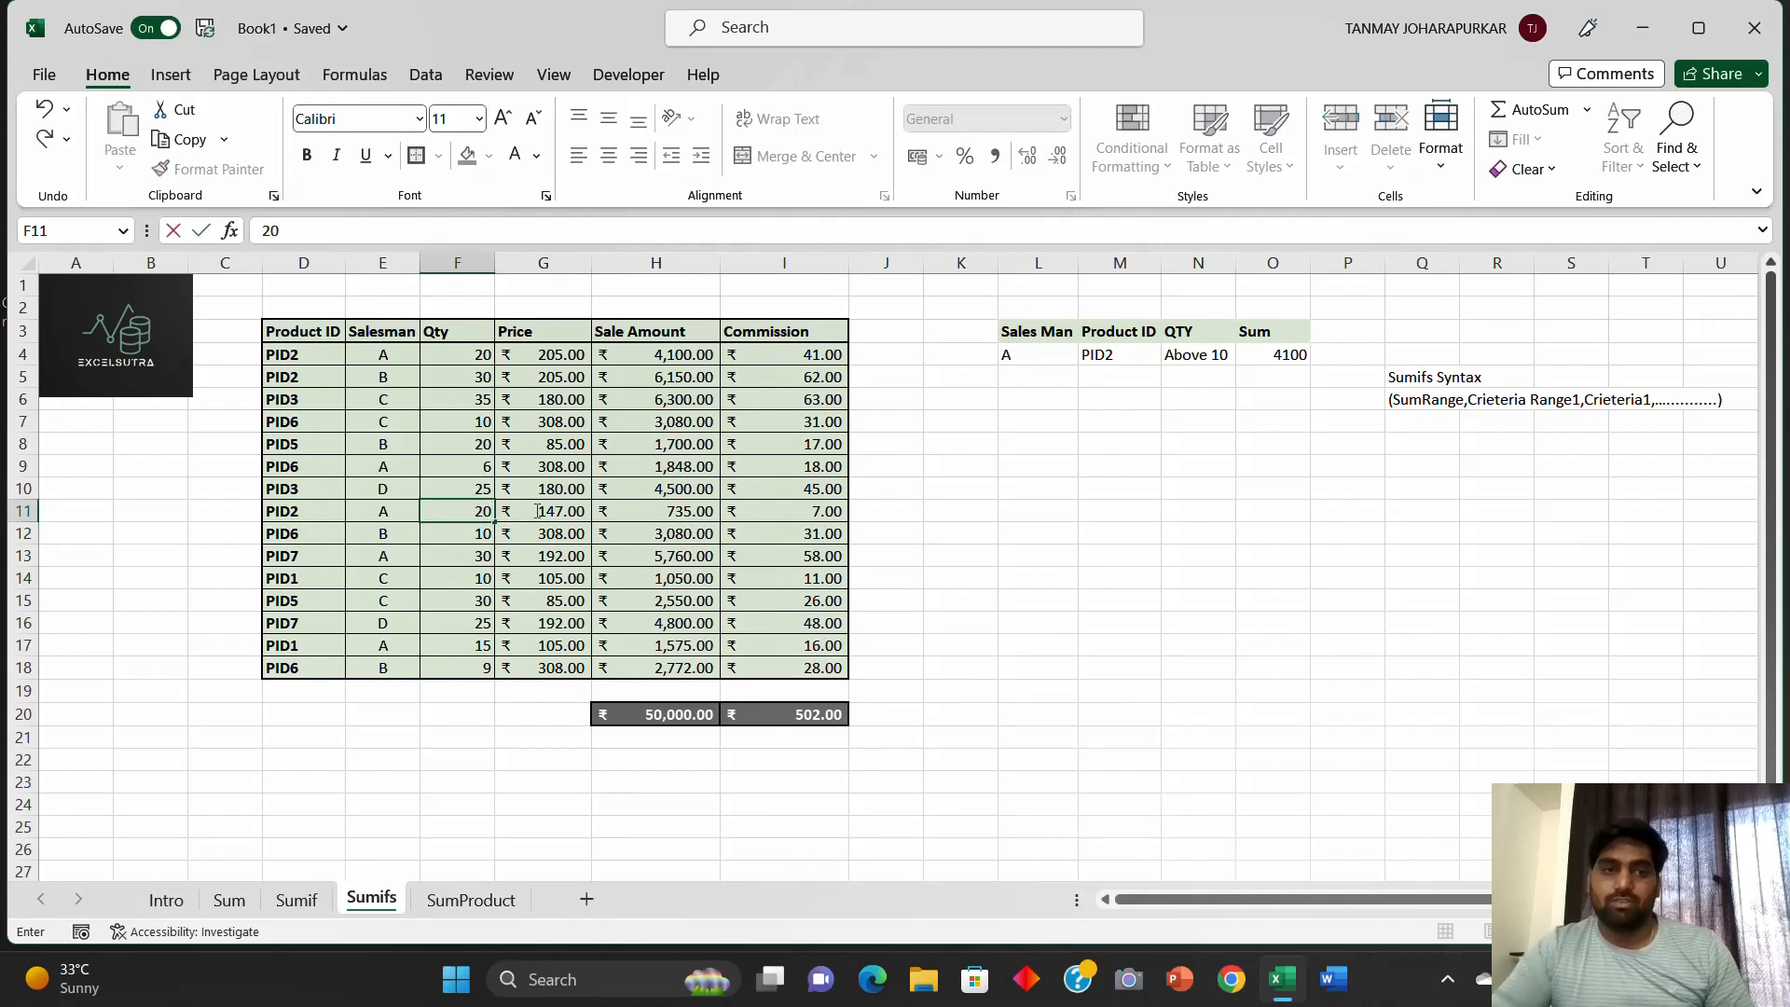
click(946, 506)
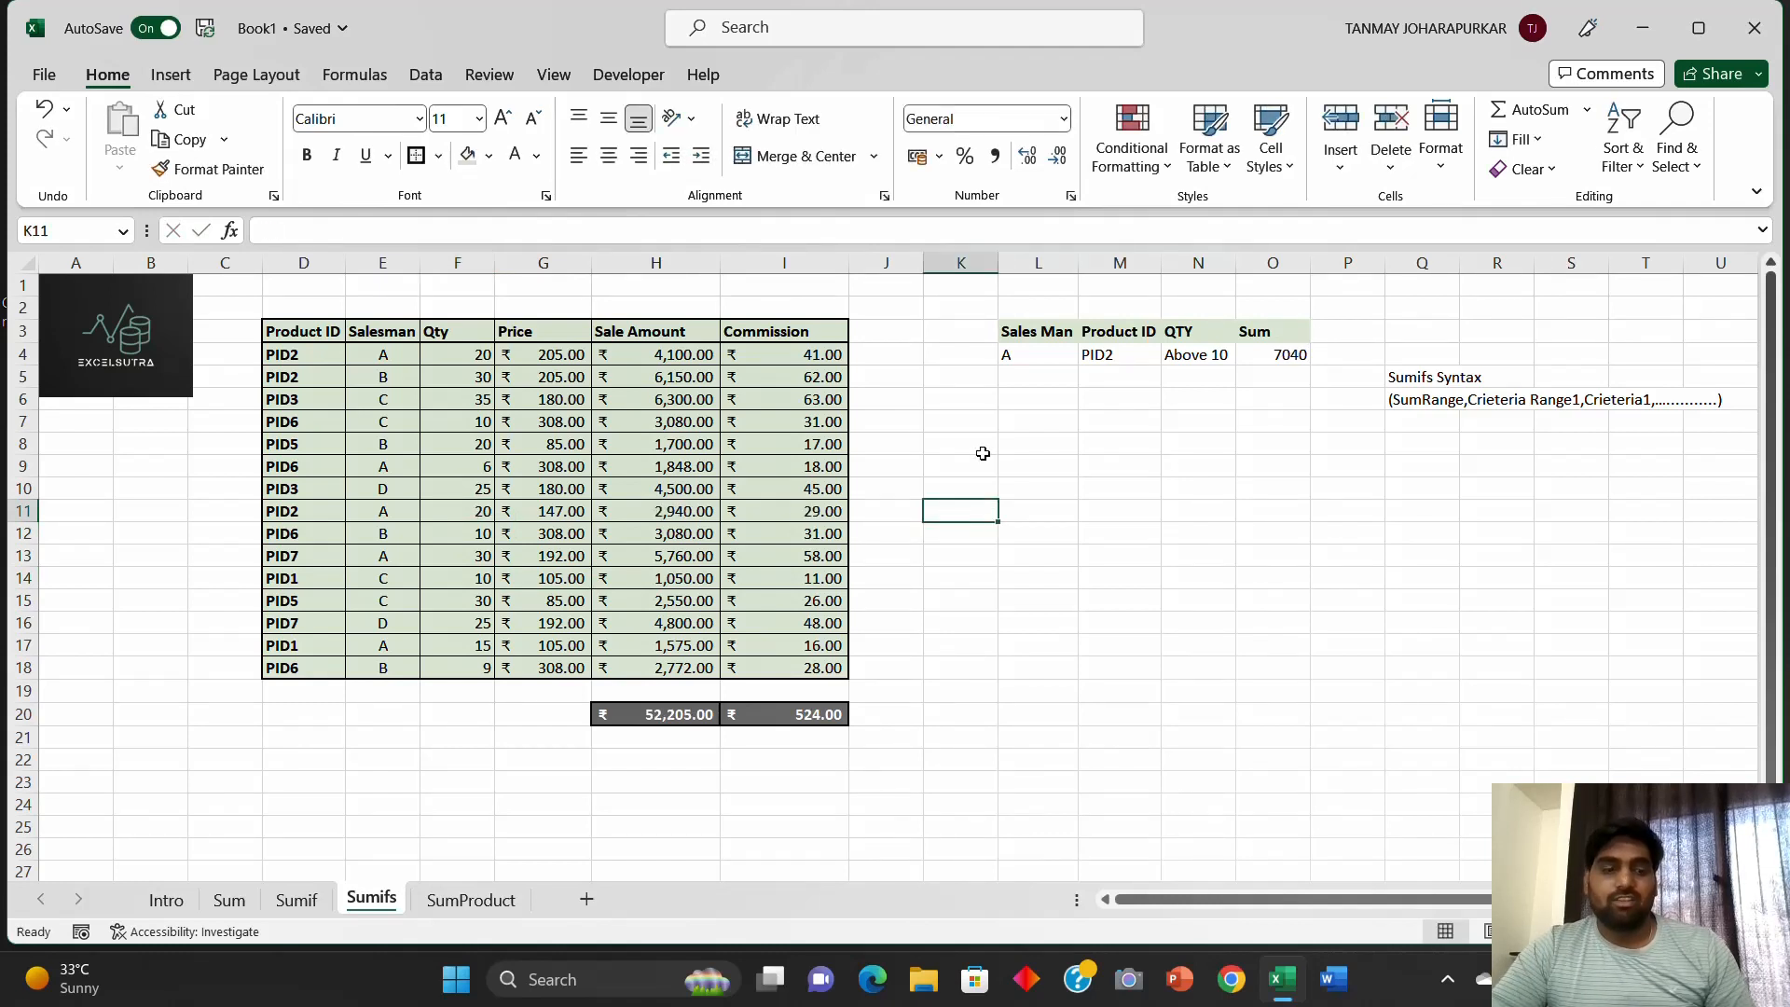
Step: Undo the row 11 quantity and product ID changes, and review the SUMIFS criteria table in L3:O4
key(ctrl+z)
key(ctrl+z)
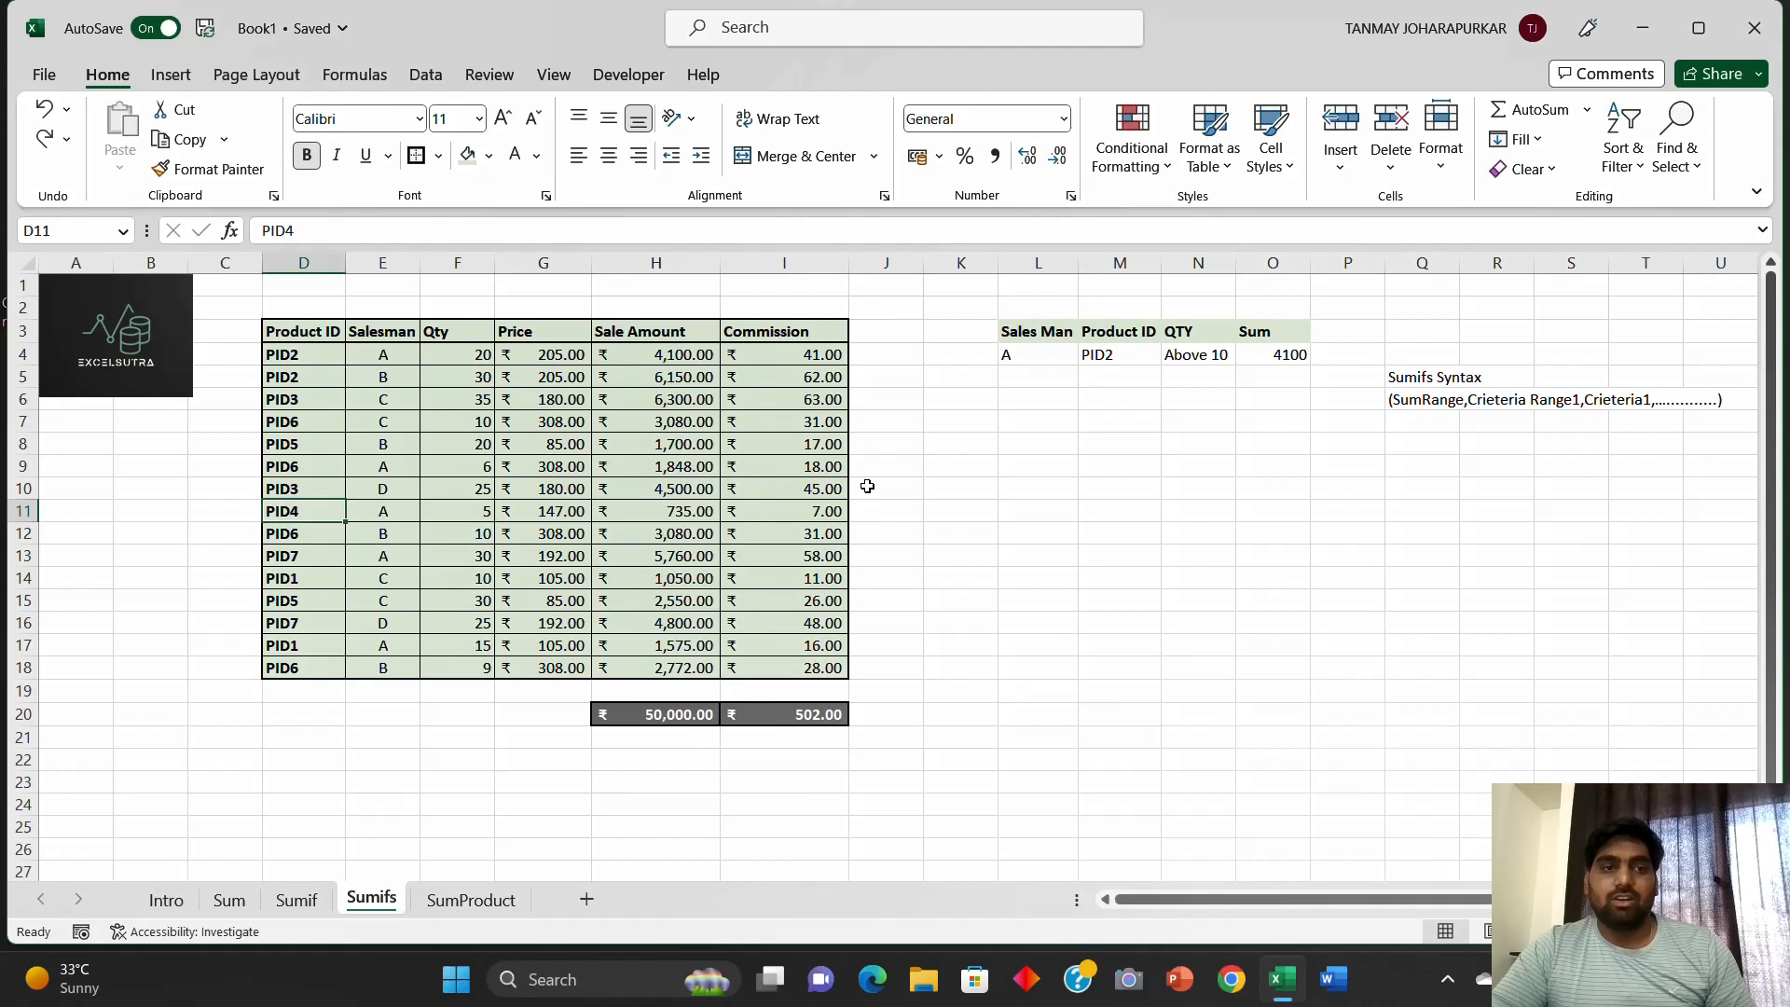
click(1042, 464)
drag(1036, 355, 1286, 335)
click(1197, 506)
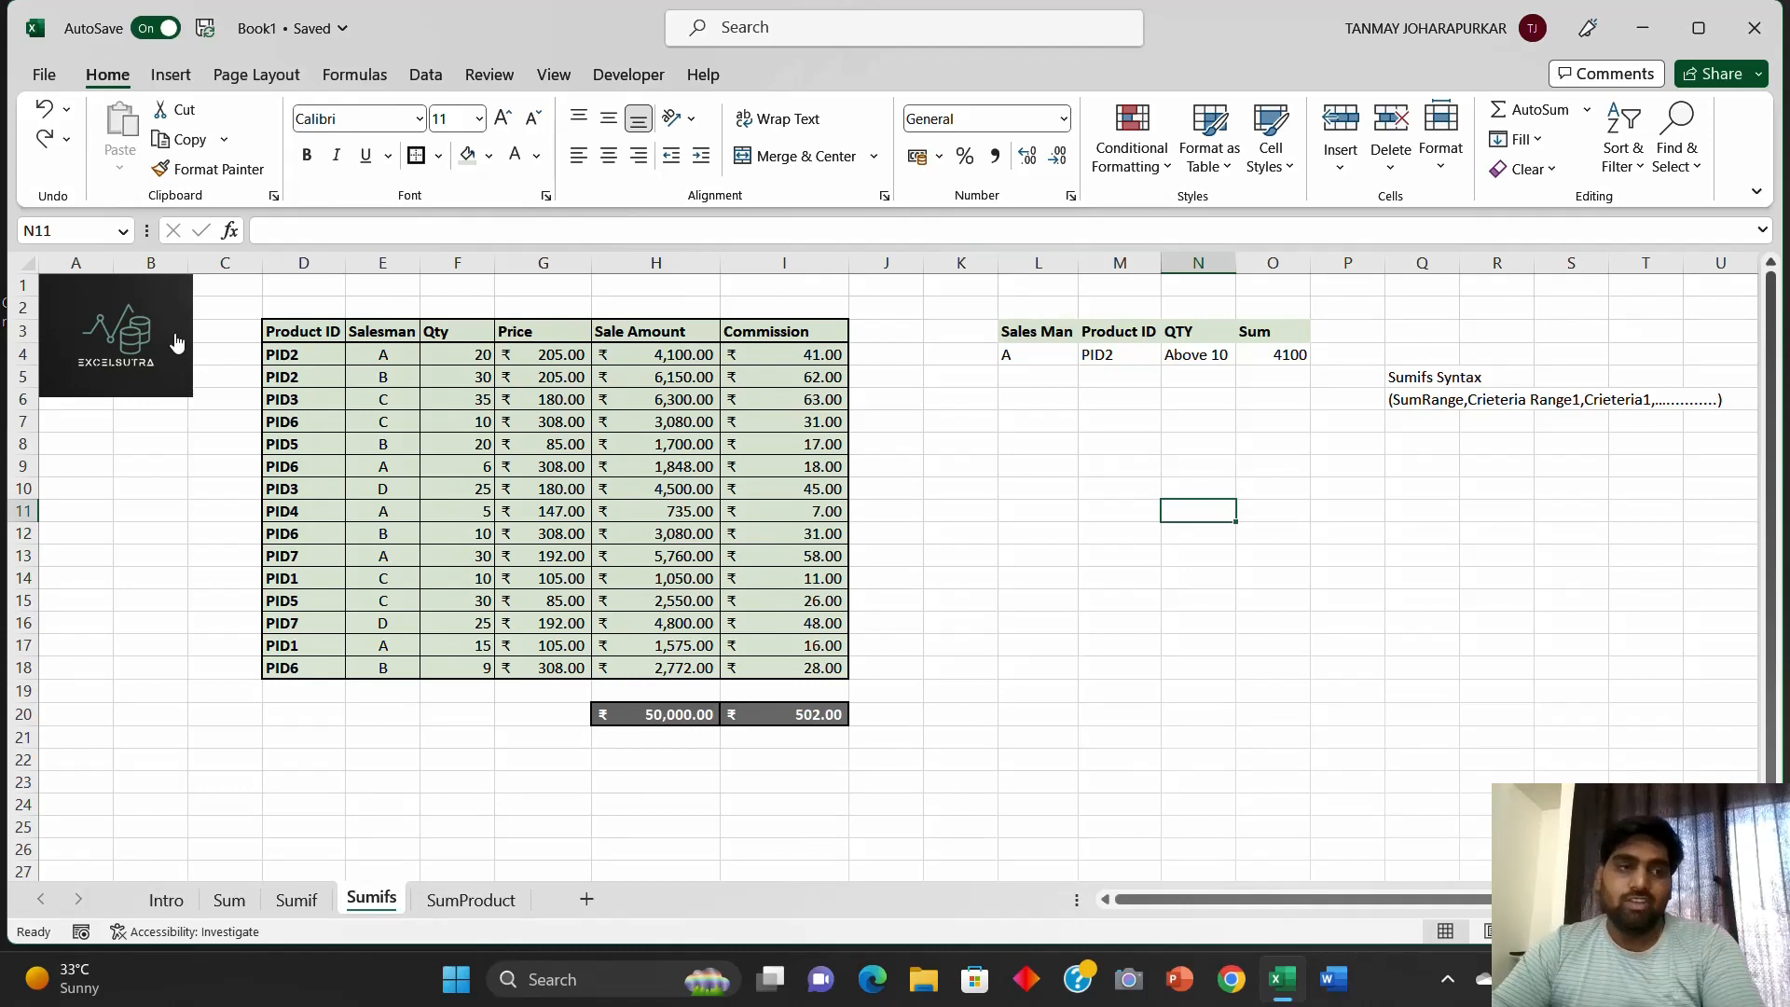
Step: Go to the SumProduct sheet by way of the Intro sheet and clear the existing Sales formula in L4
click(129, 350)
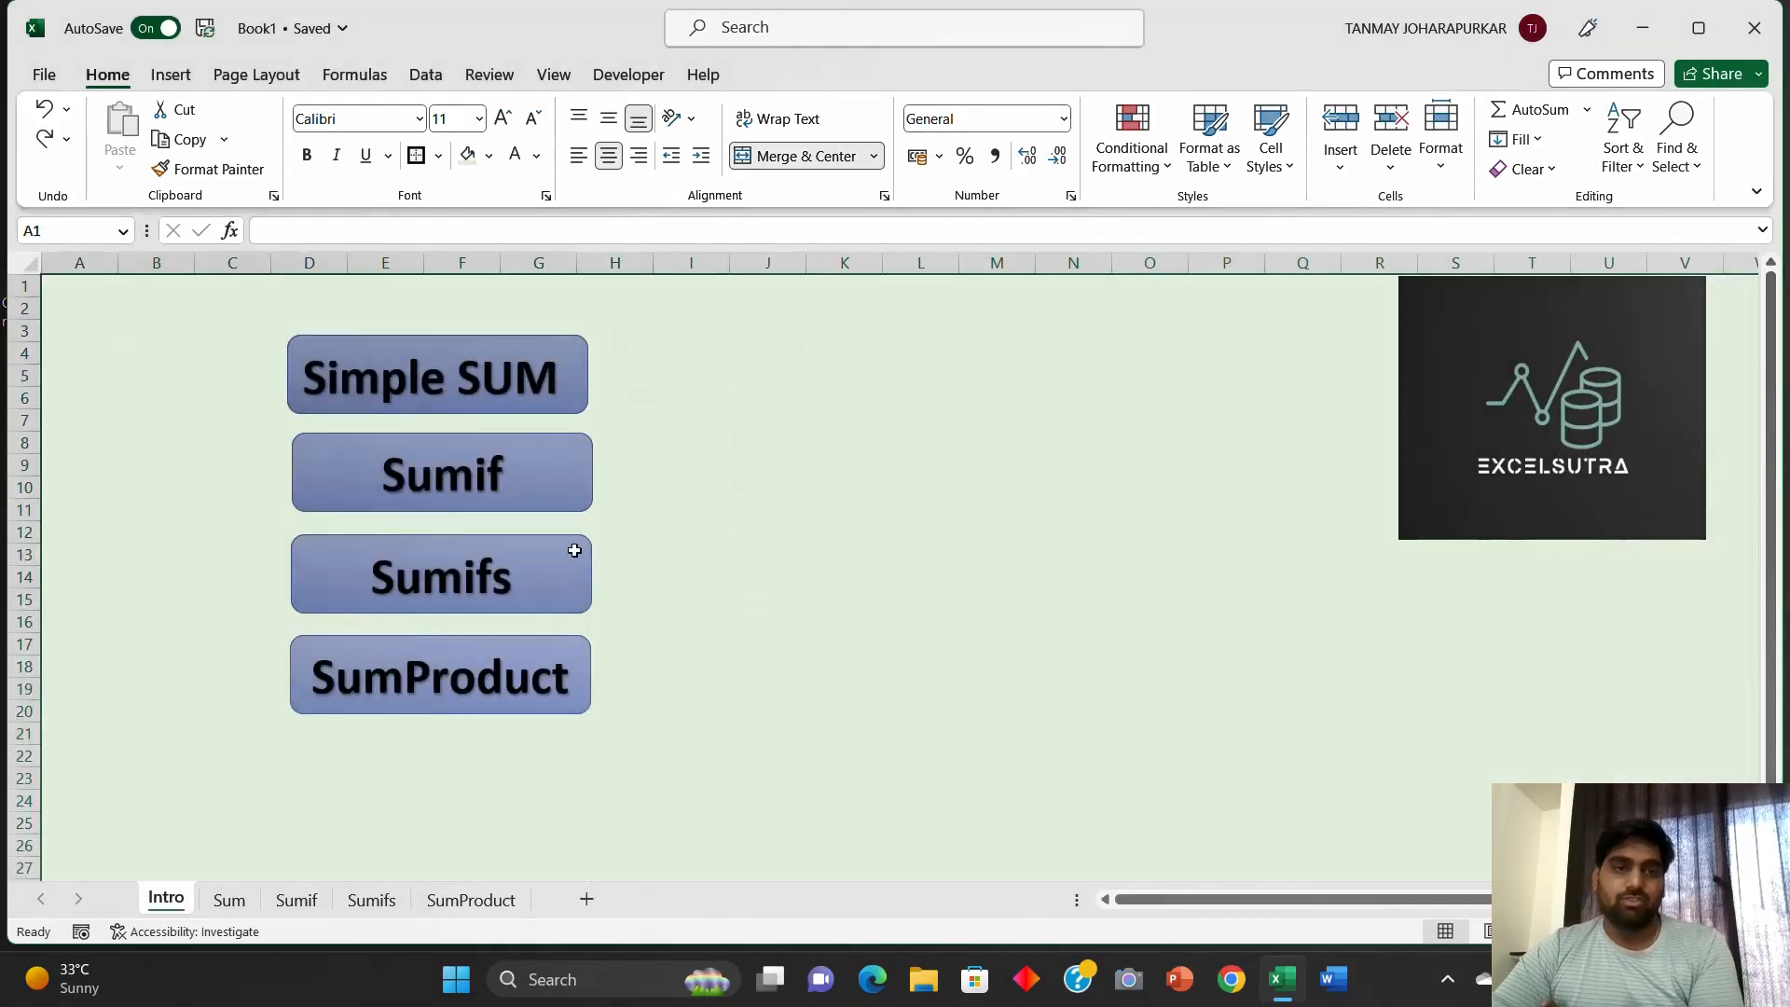
click(448, 681)
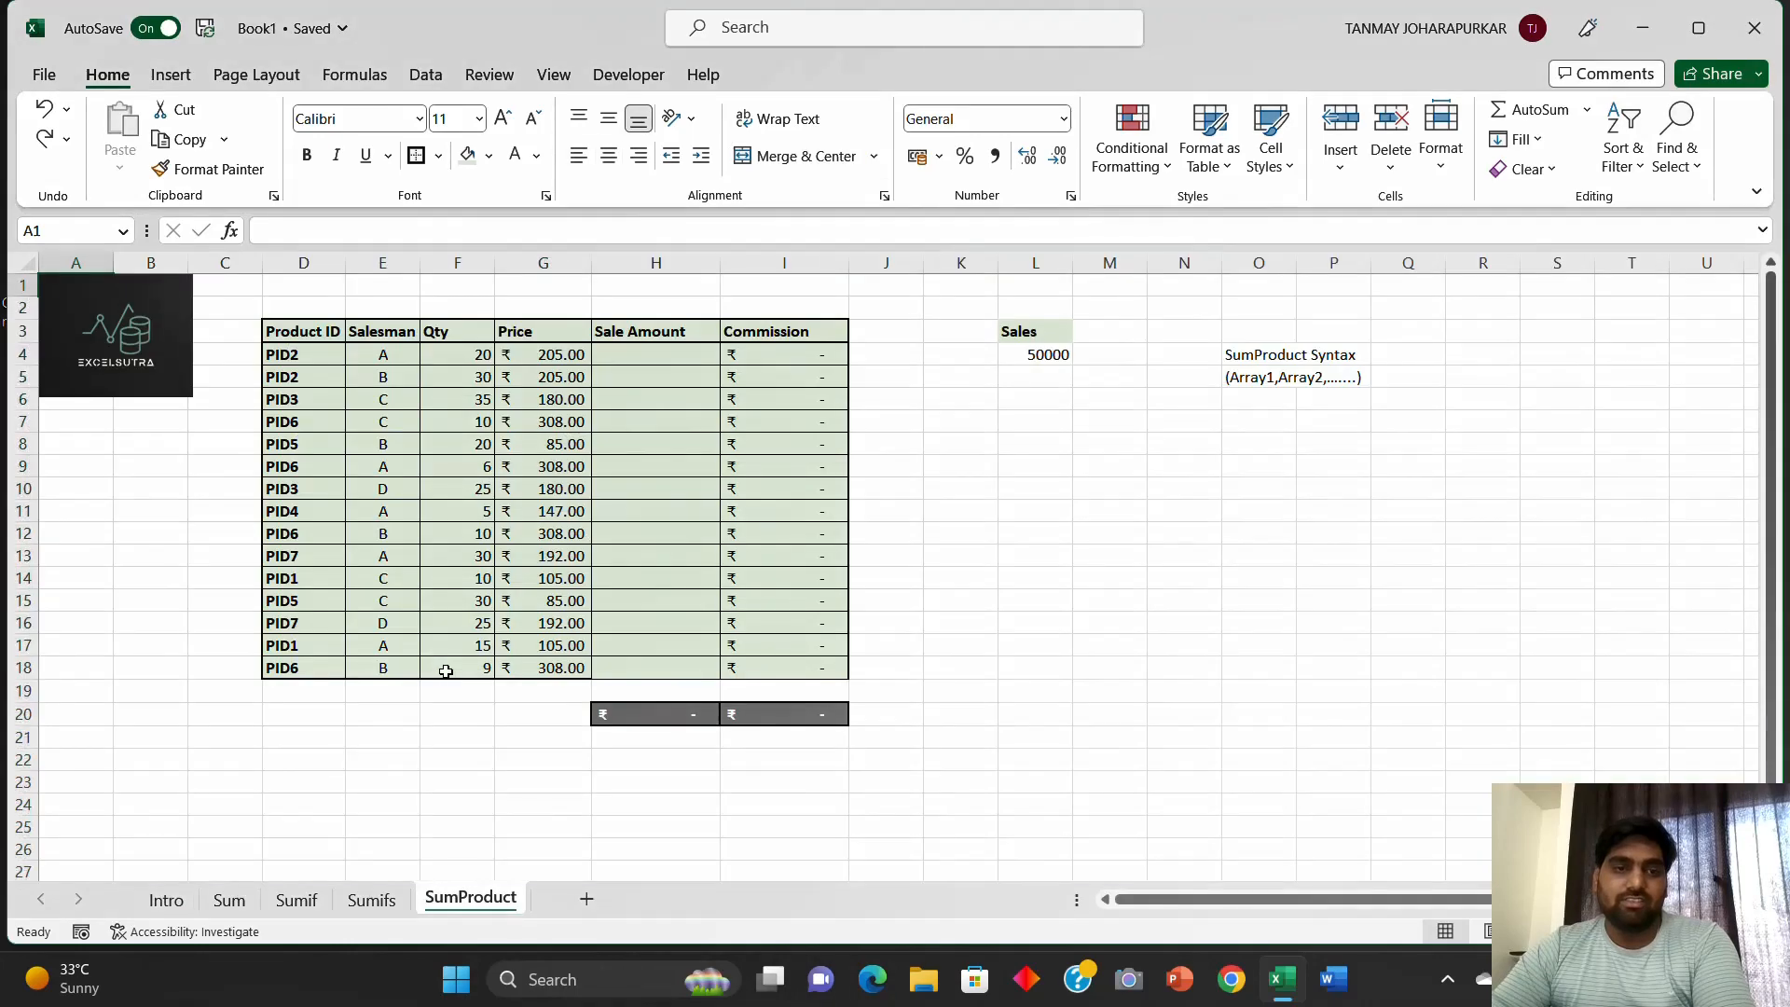
click(1118, 566)
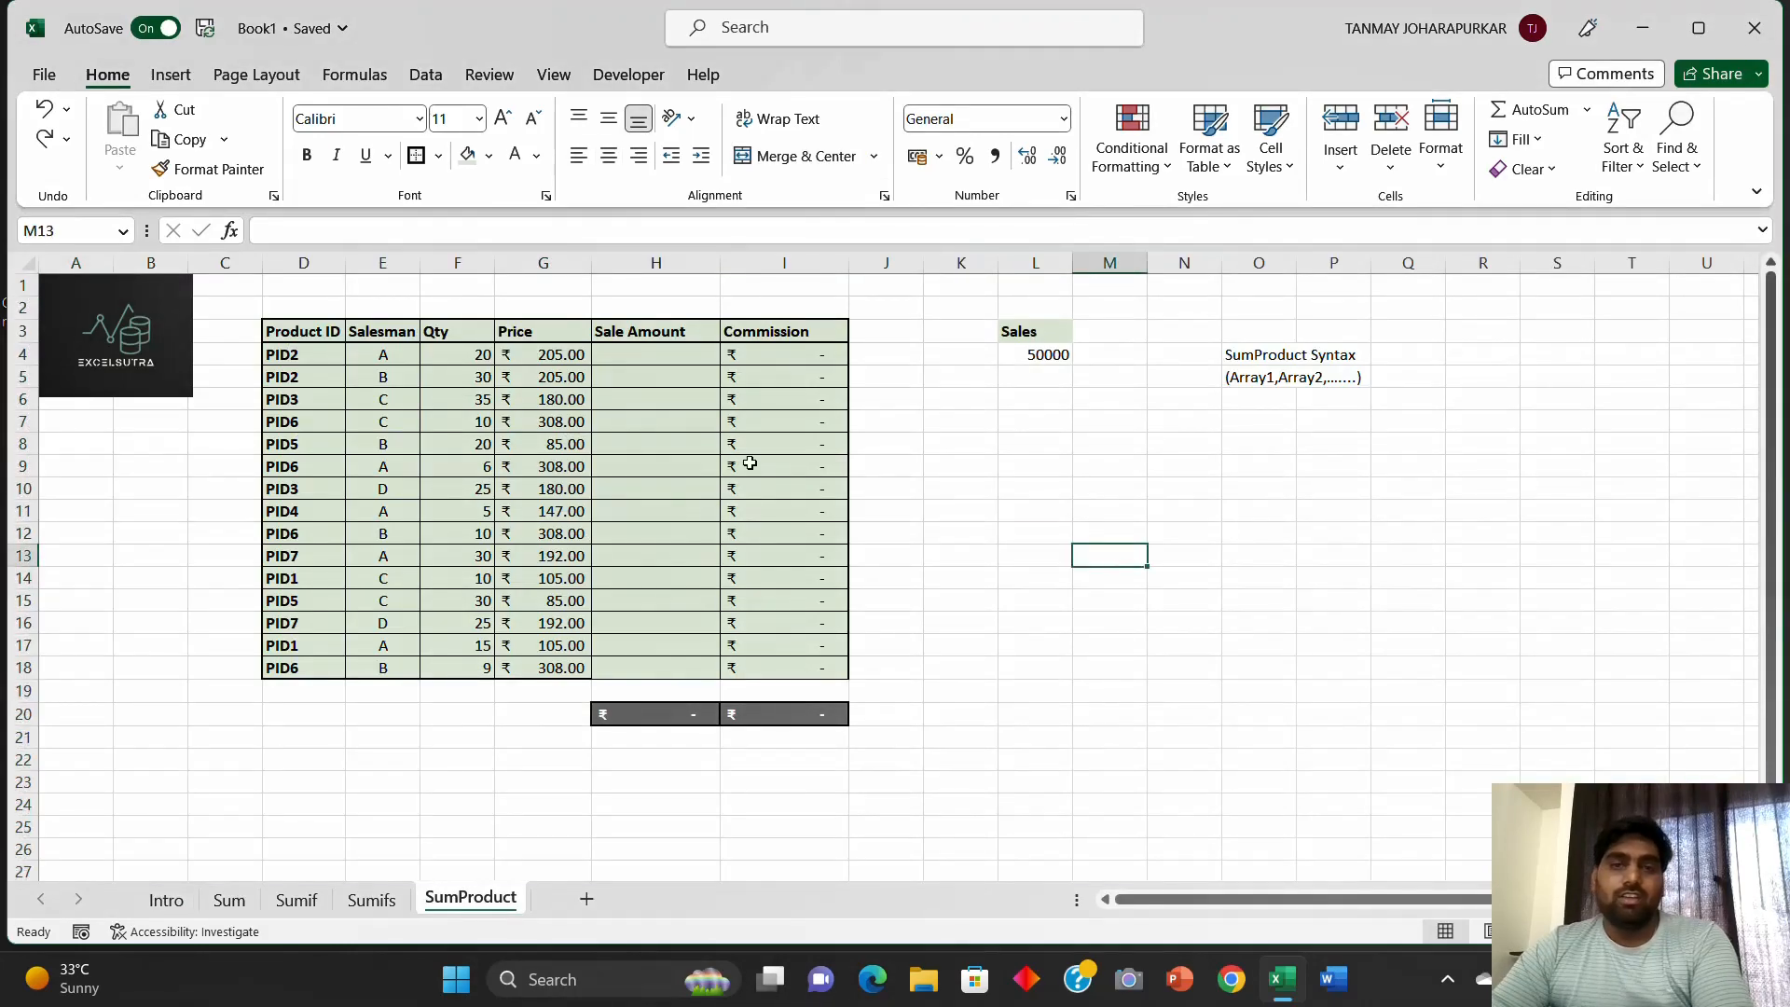
click(1045, 352)
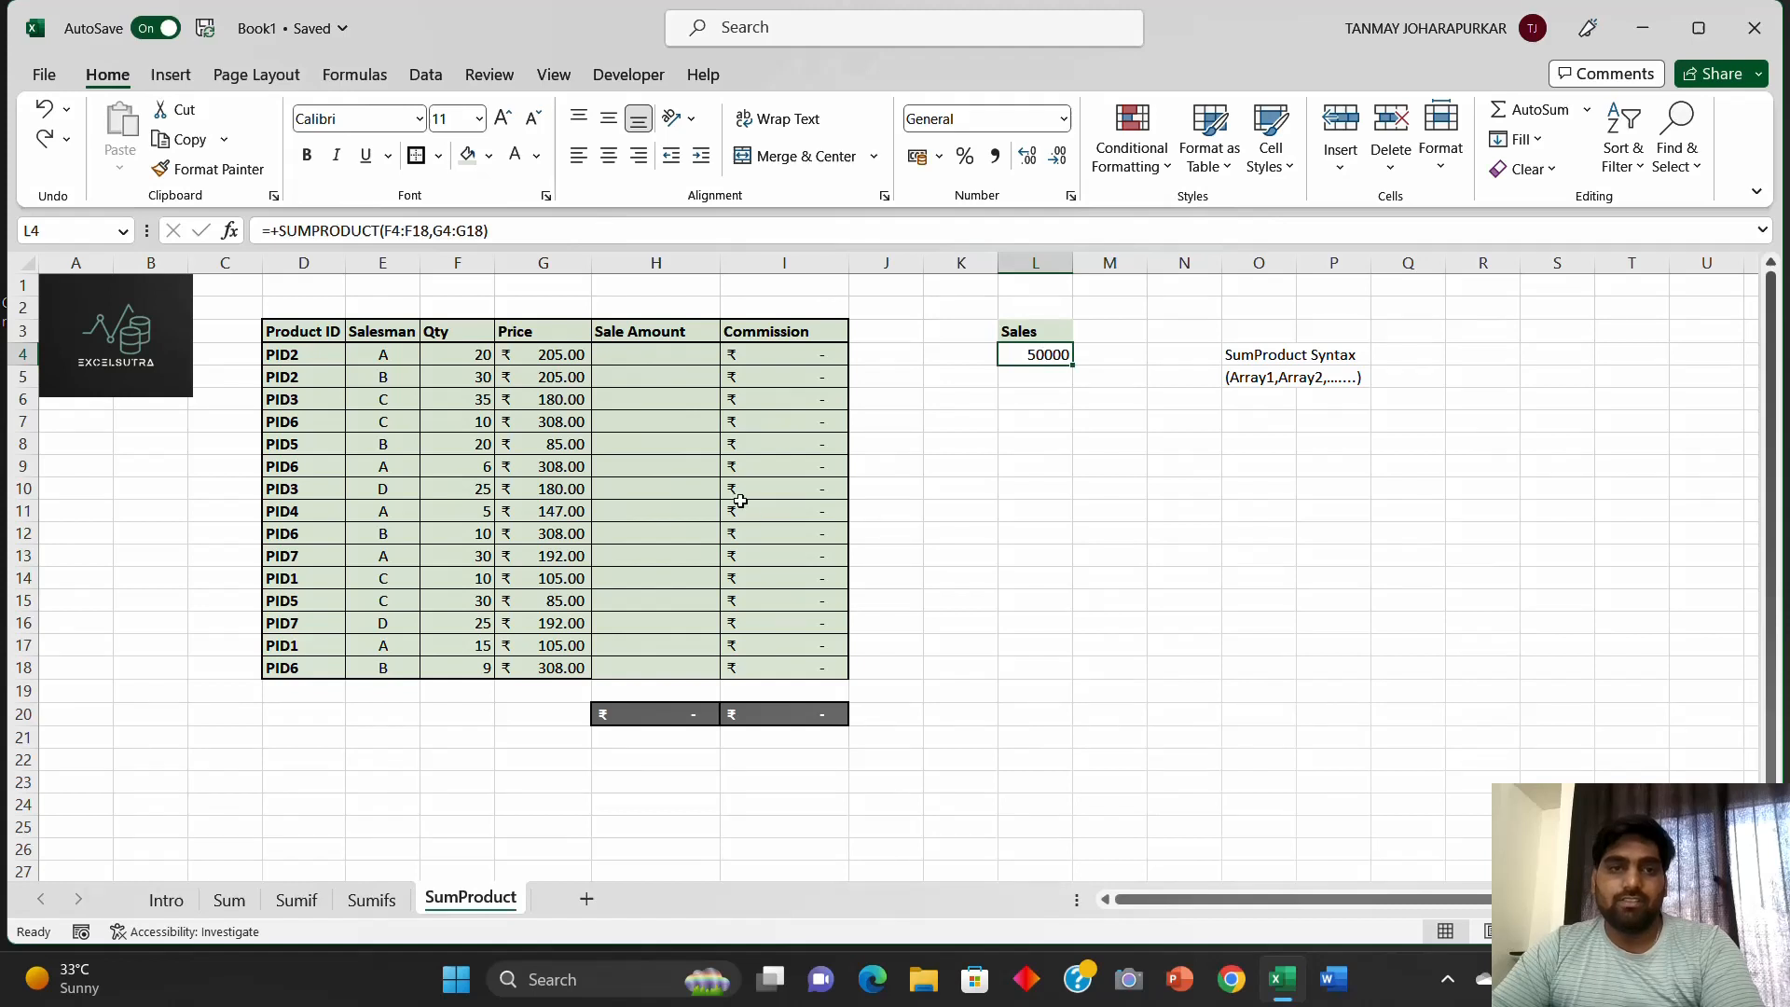
key(Delete)
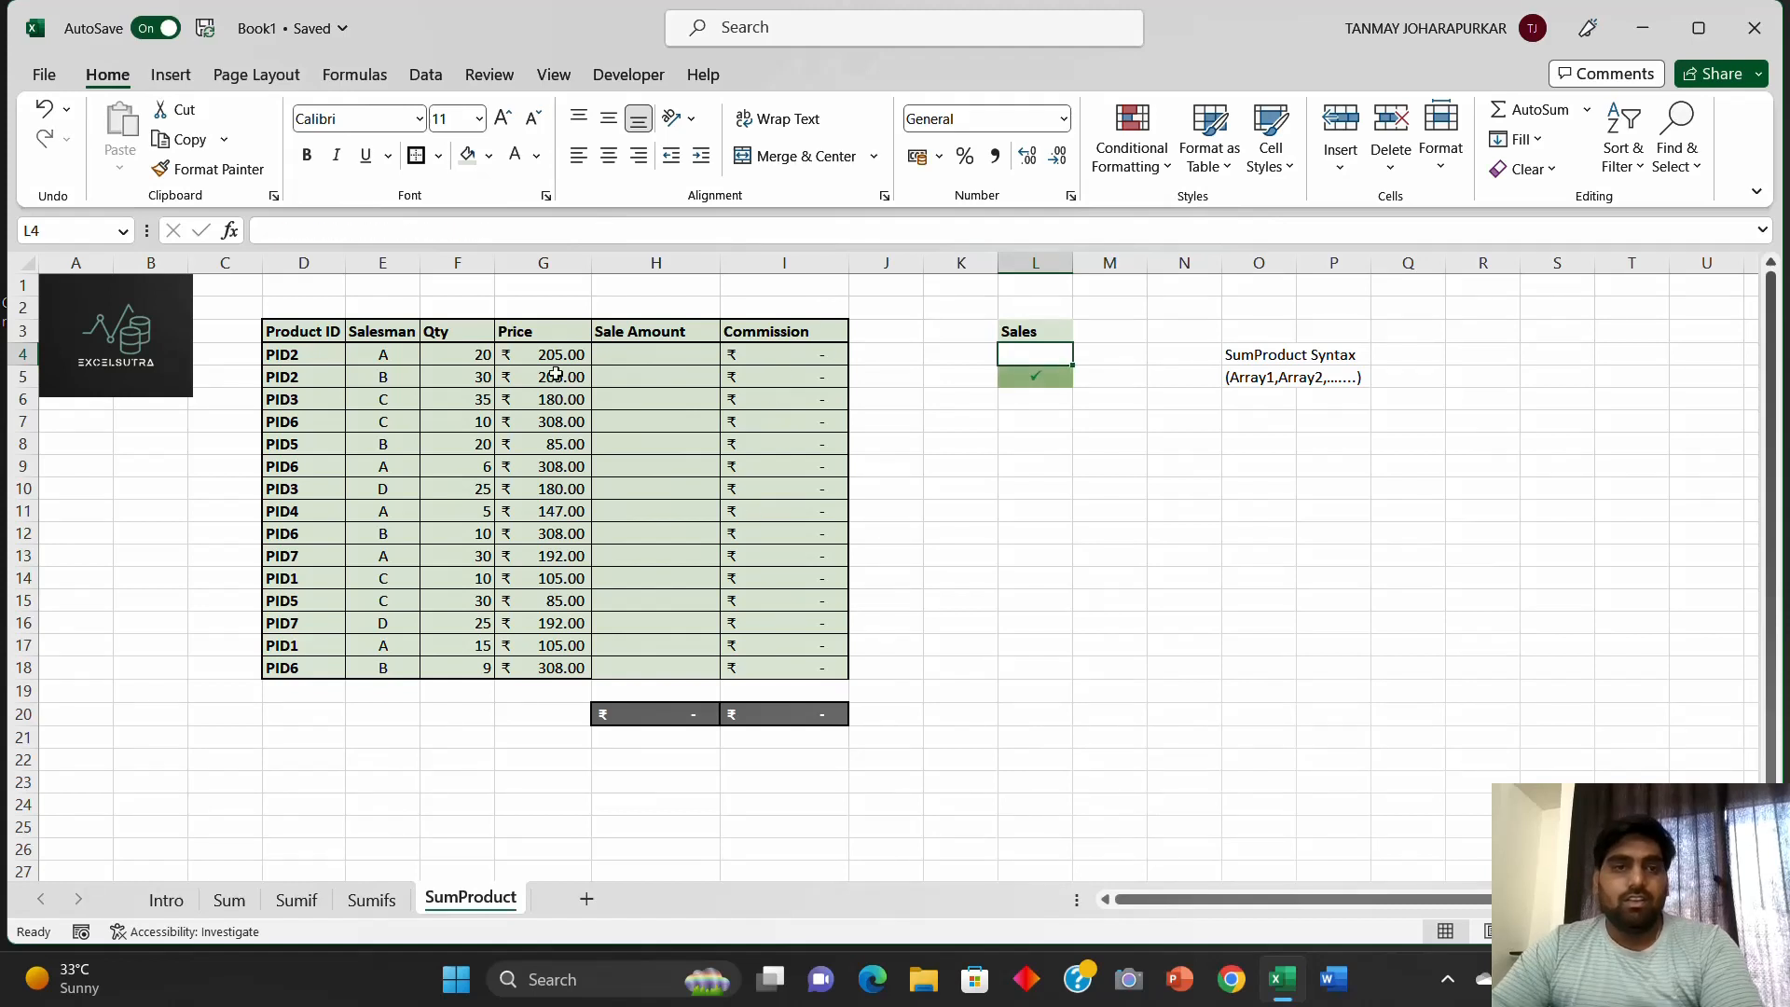
Step: Review the empty Sale Amount and Commission columns, the first row's Qty and Price, and the total formula in H20
drag(637, 358, 641, 668)
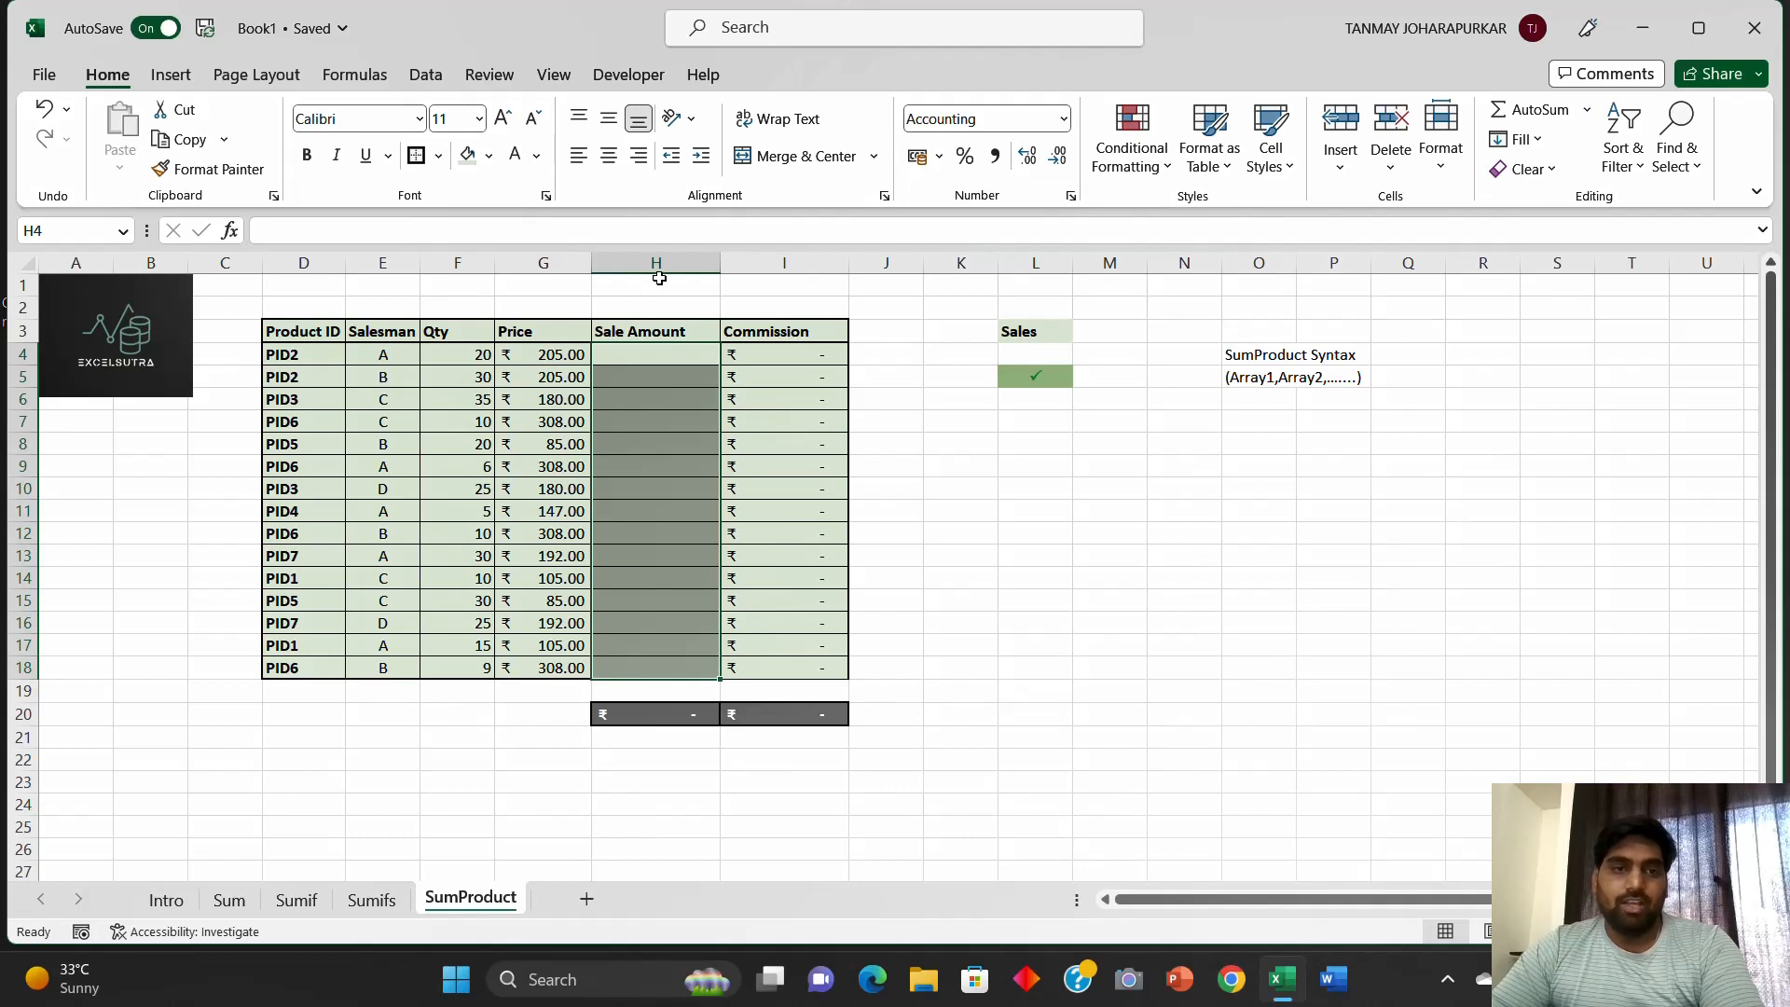
drag(799, 360, 791, 684)
click(899, 576)
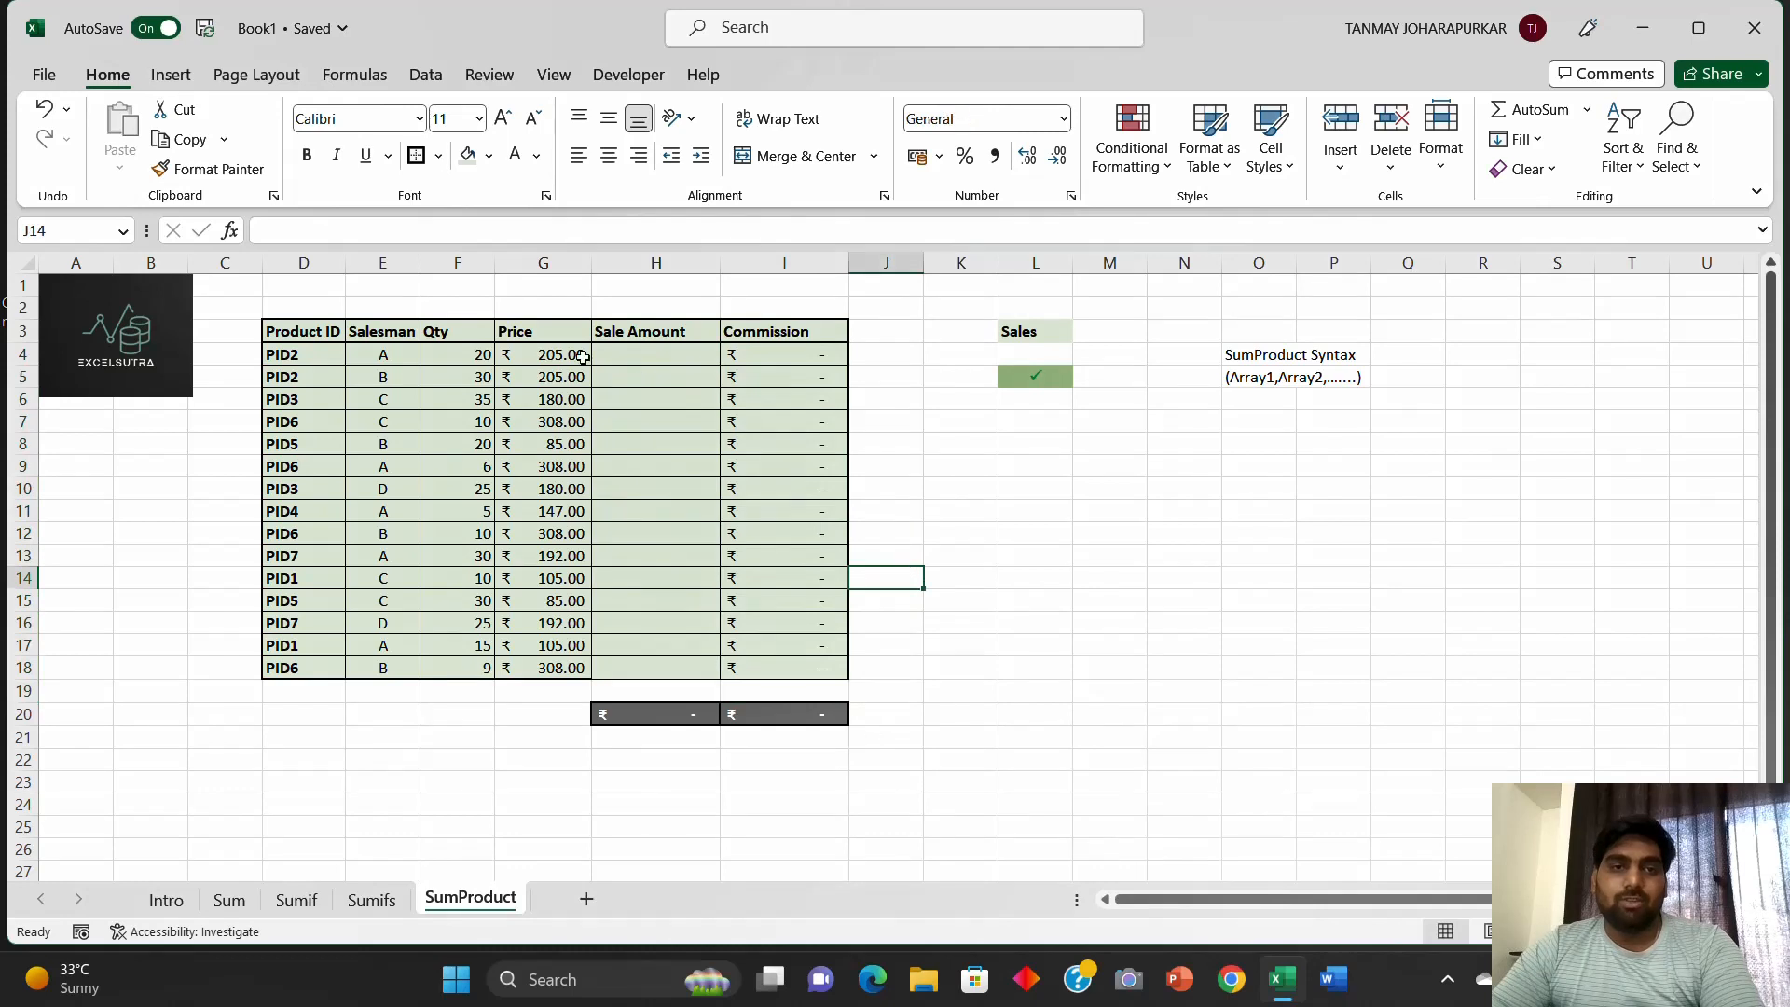
click(463, 355)
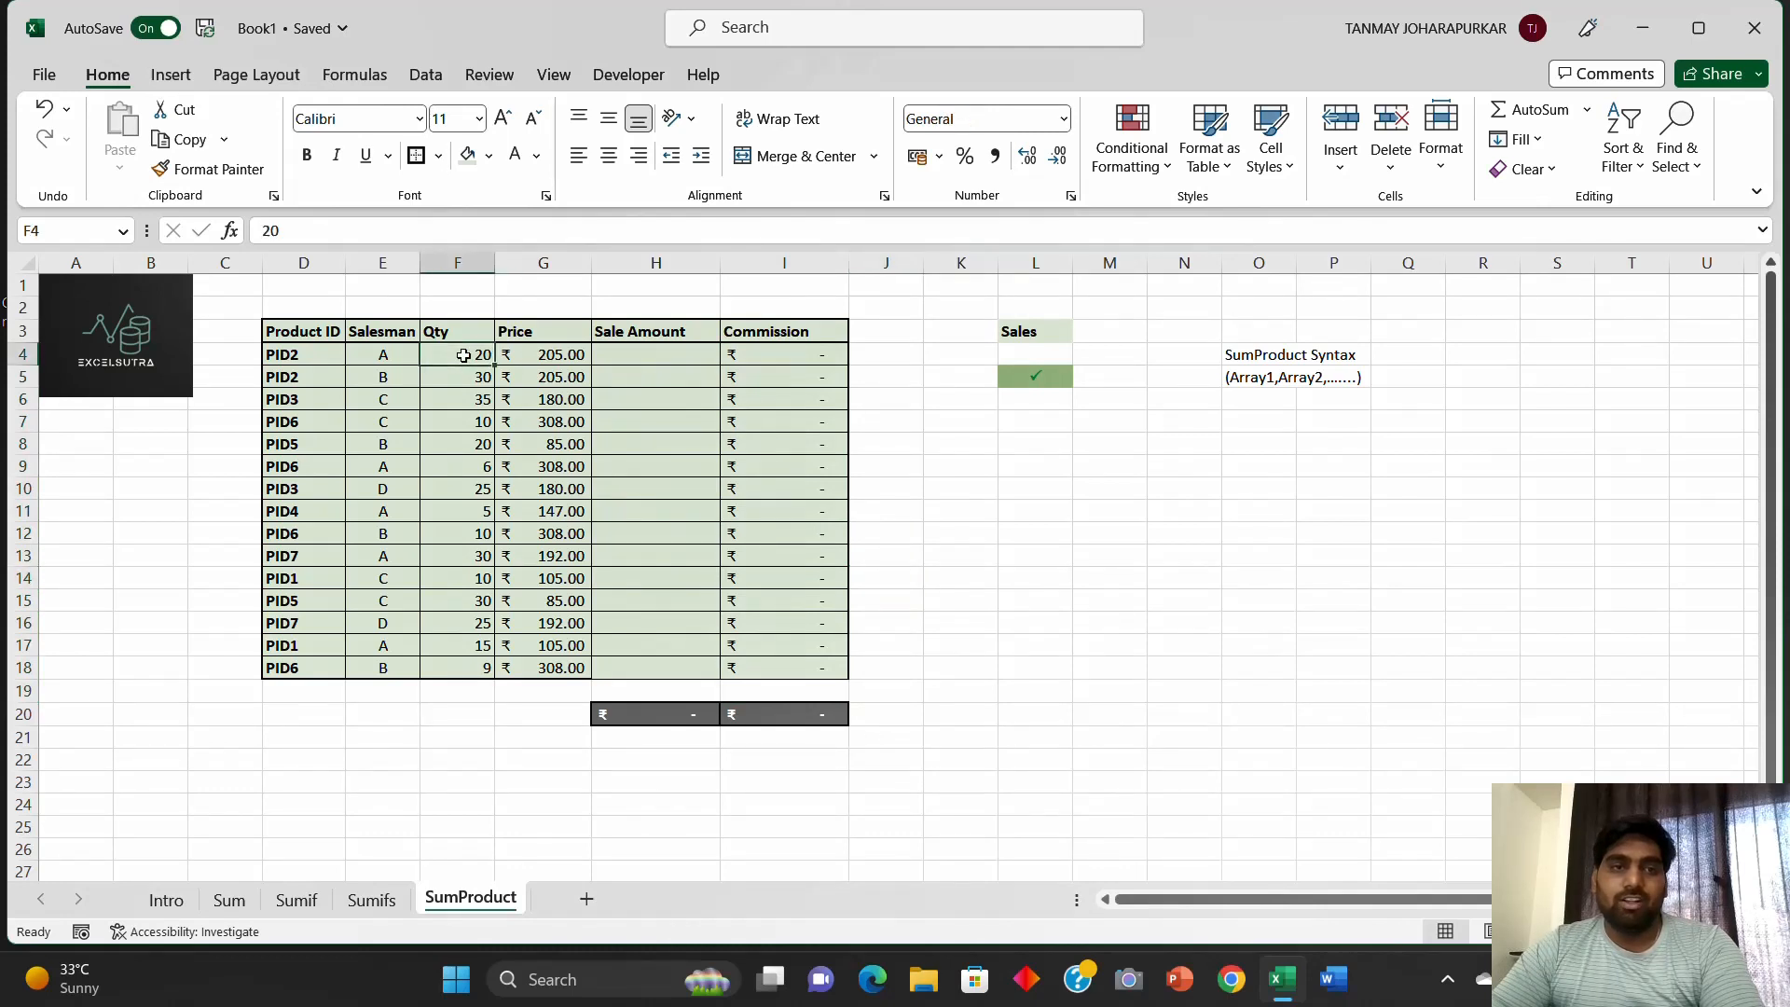
ctrl+click(546, 357)
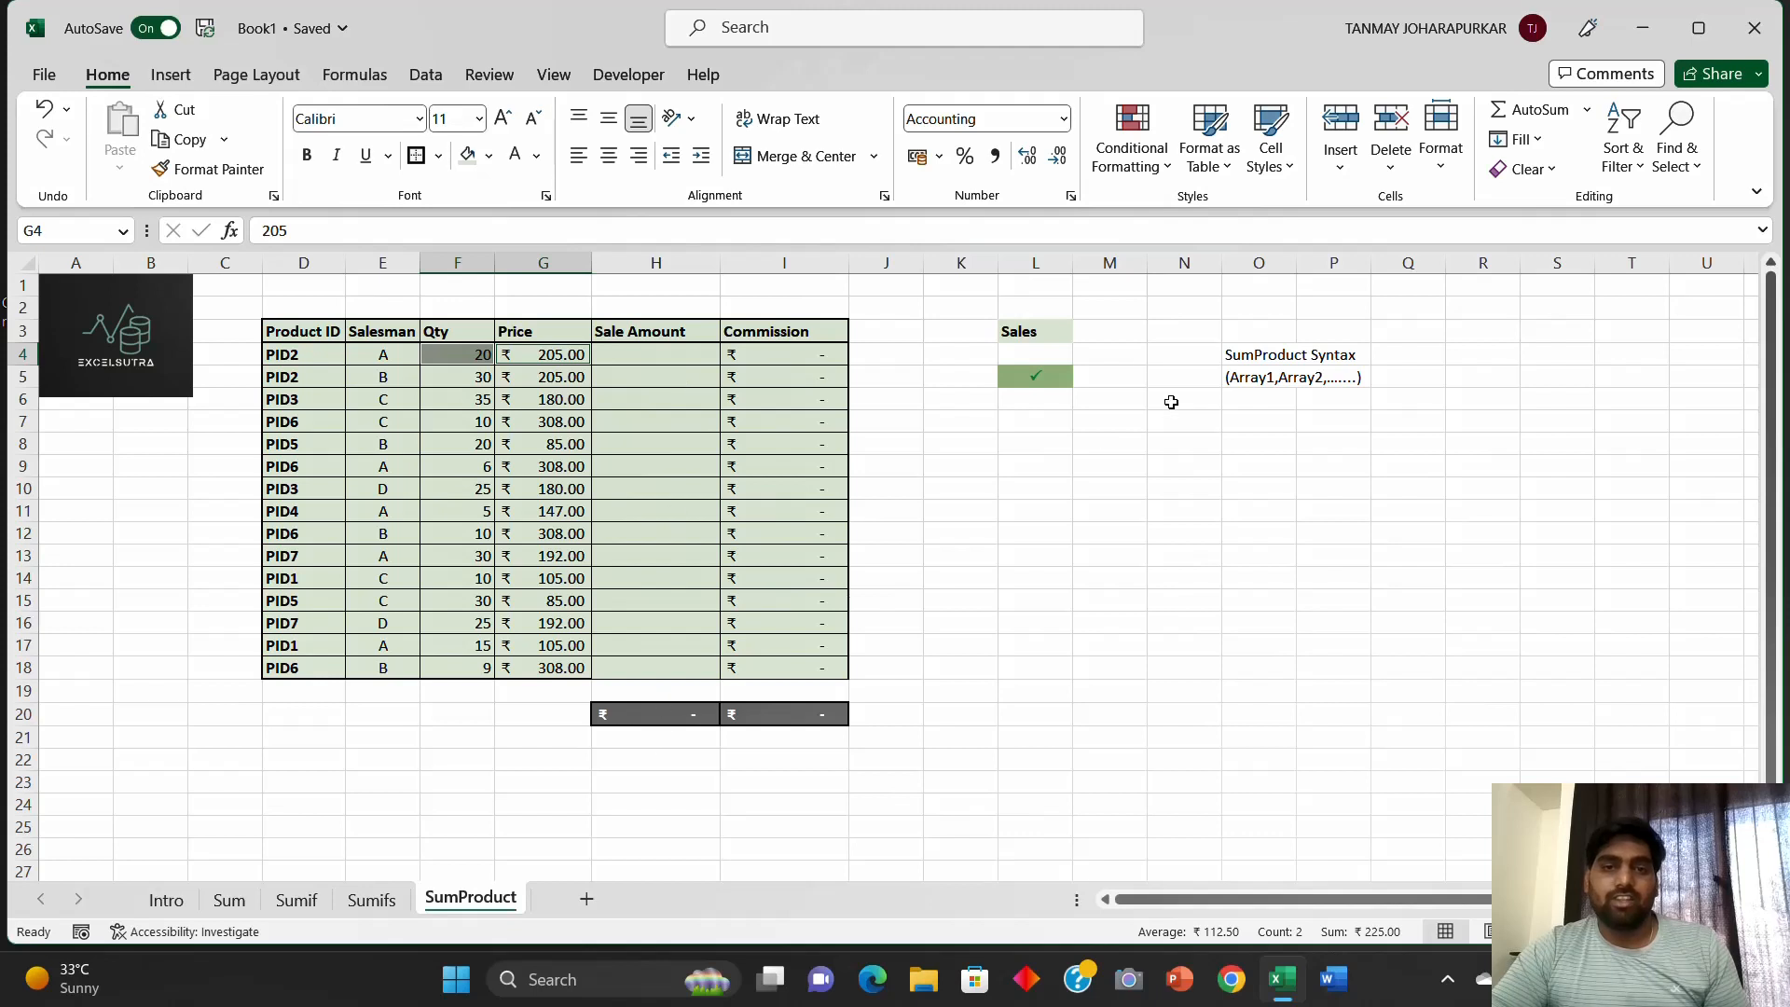
click(632, 720)
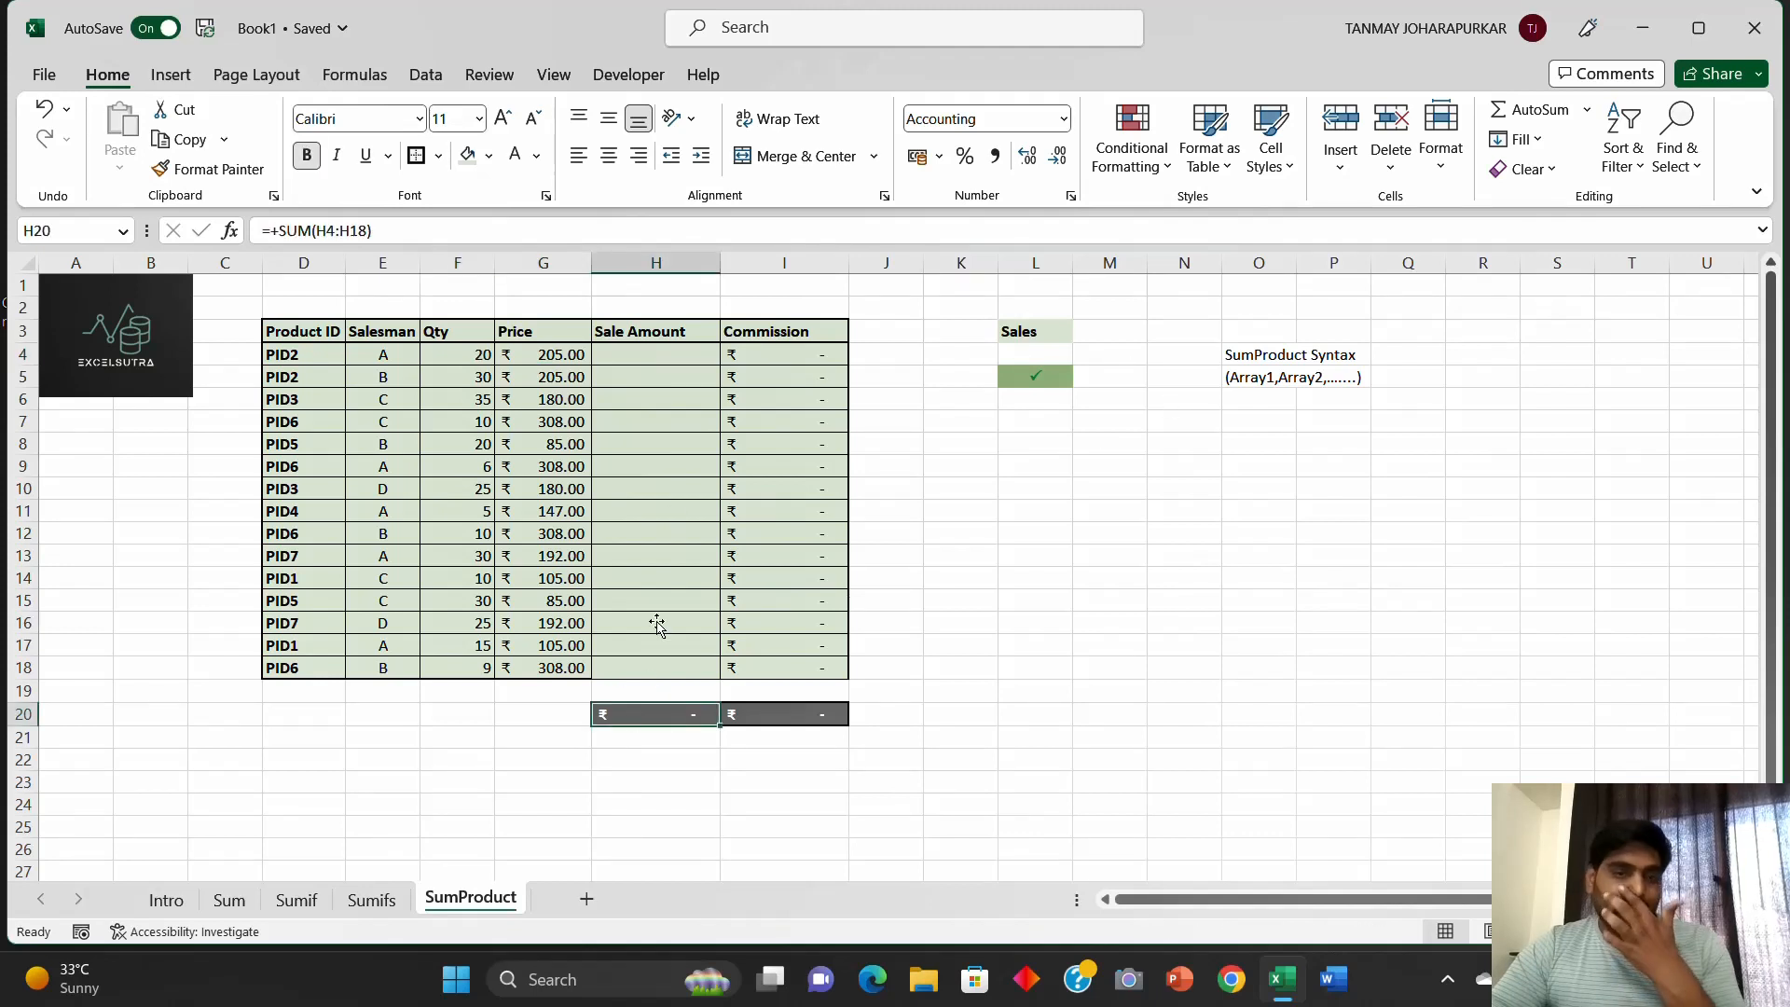
Step: Enter the formula +F4*G4 in H4 to multiply Qty by Price for the first sale amount
click(643, 359)
text(+)
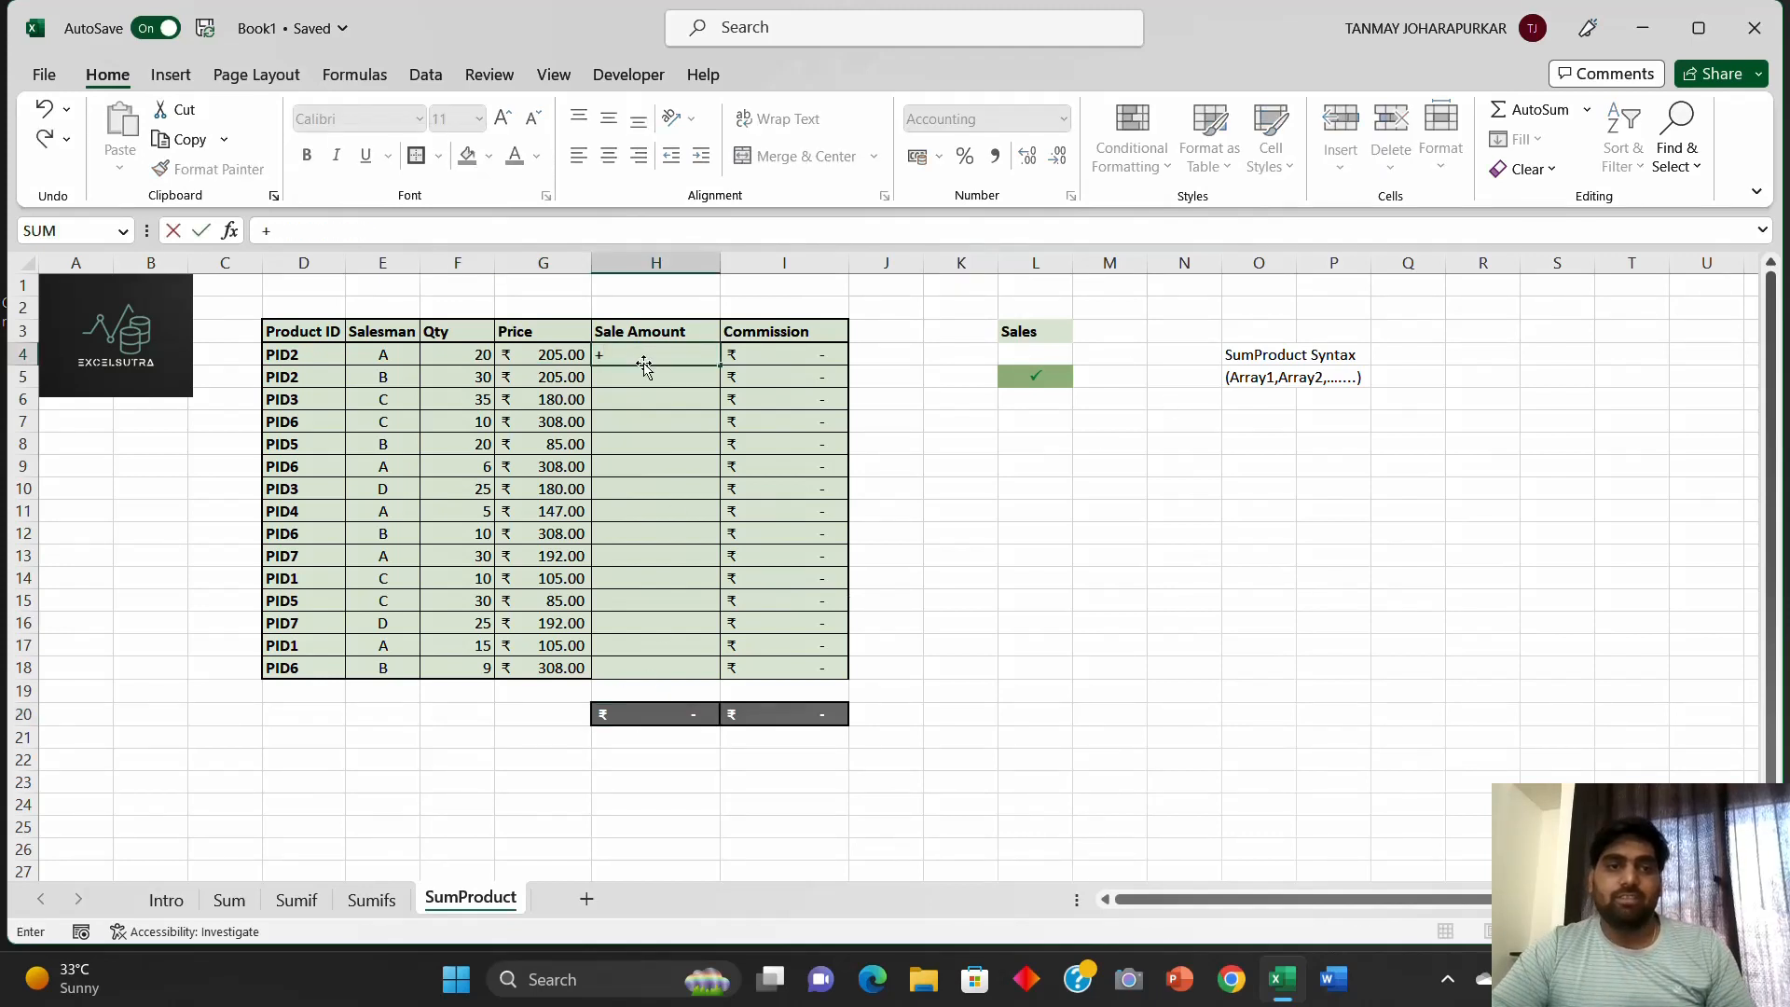
click(465, 357)
text(*)
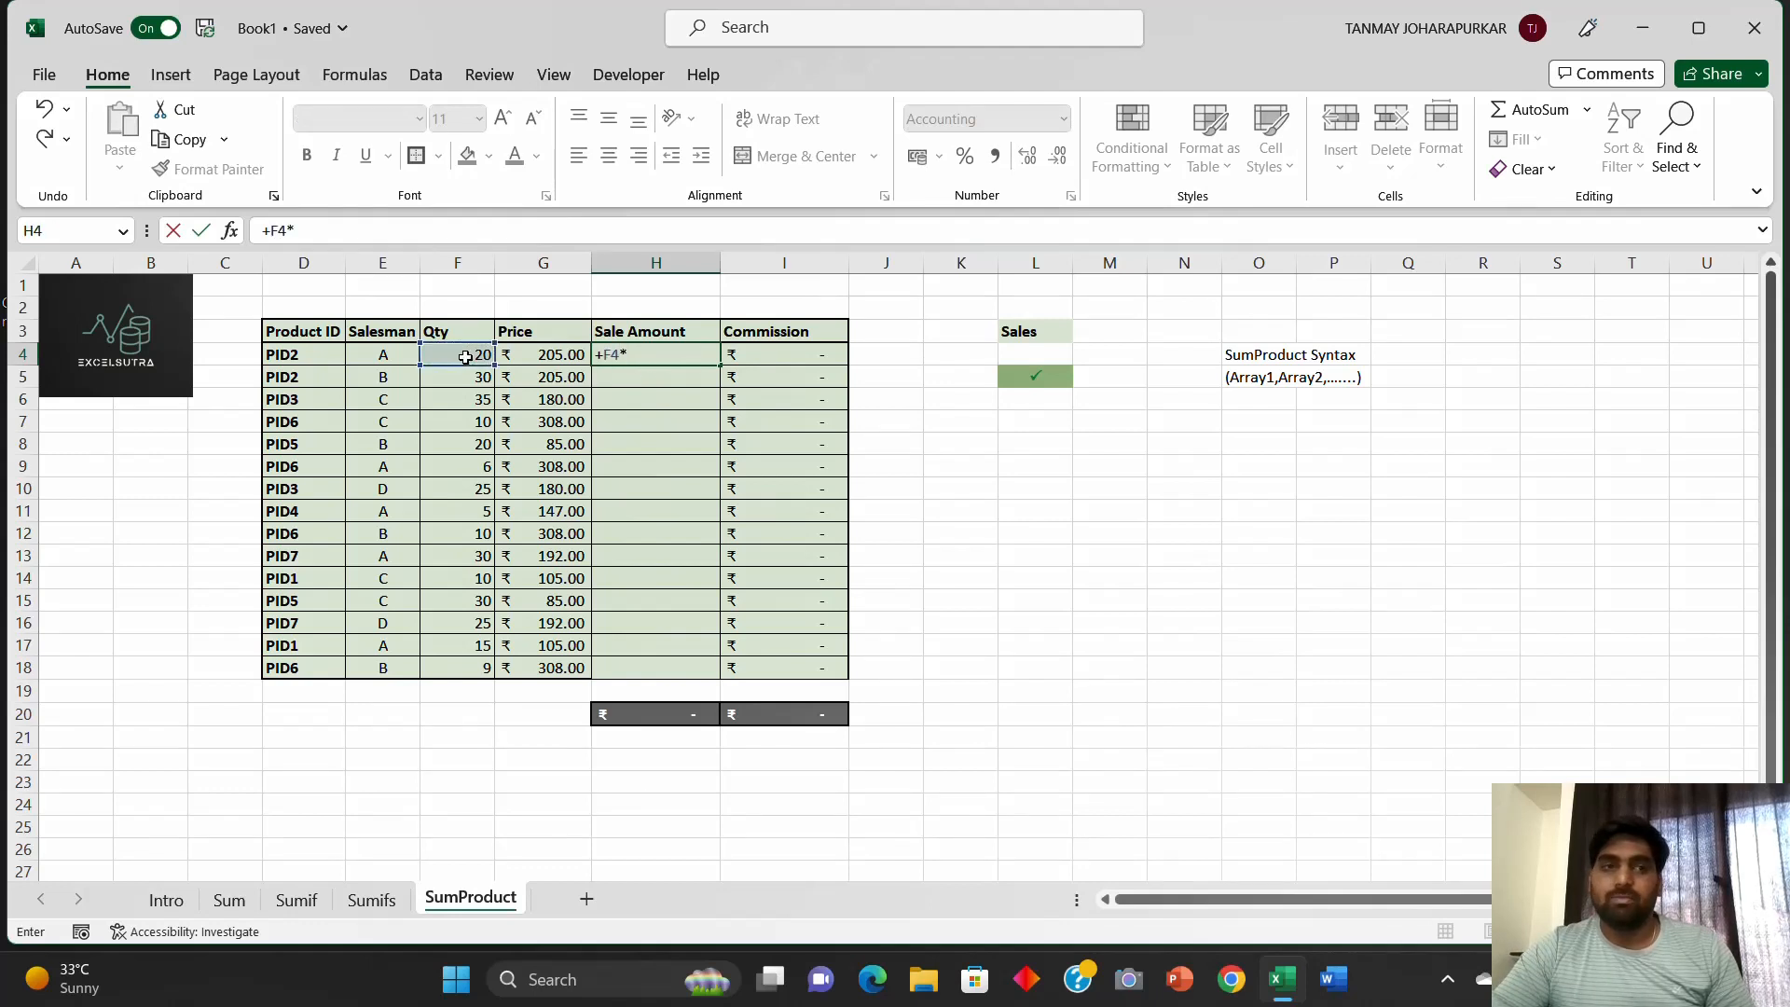
click(555, 354)
key(Return)
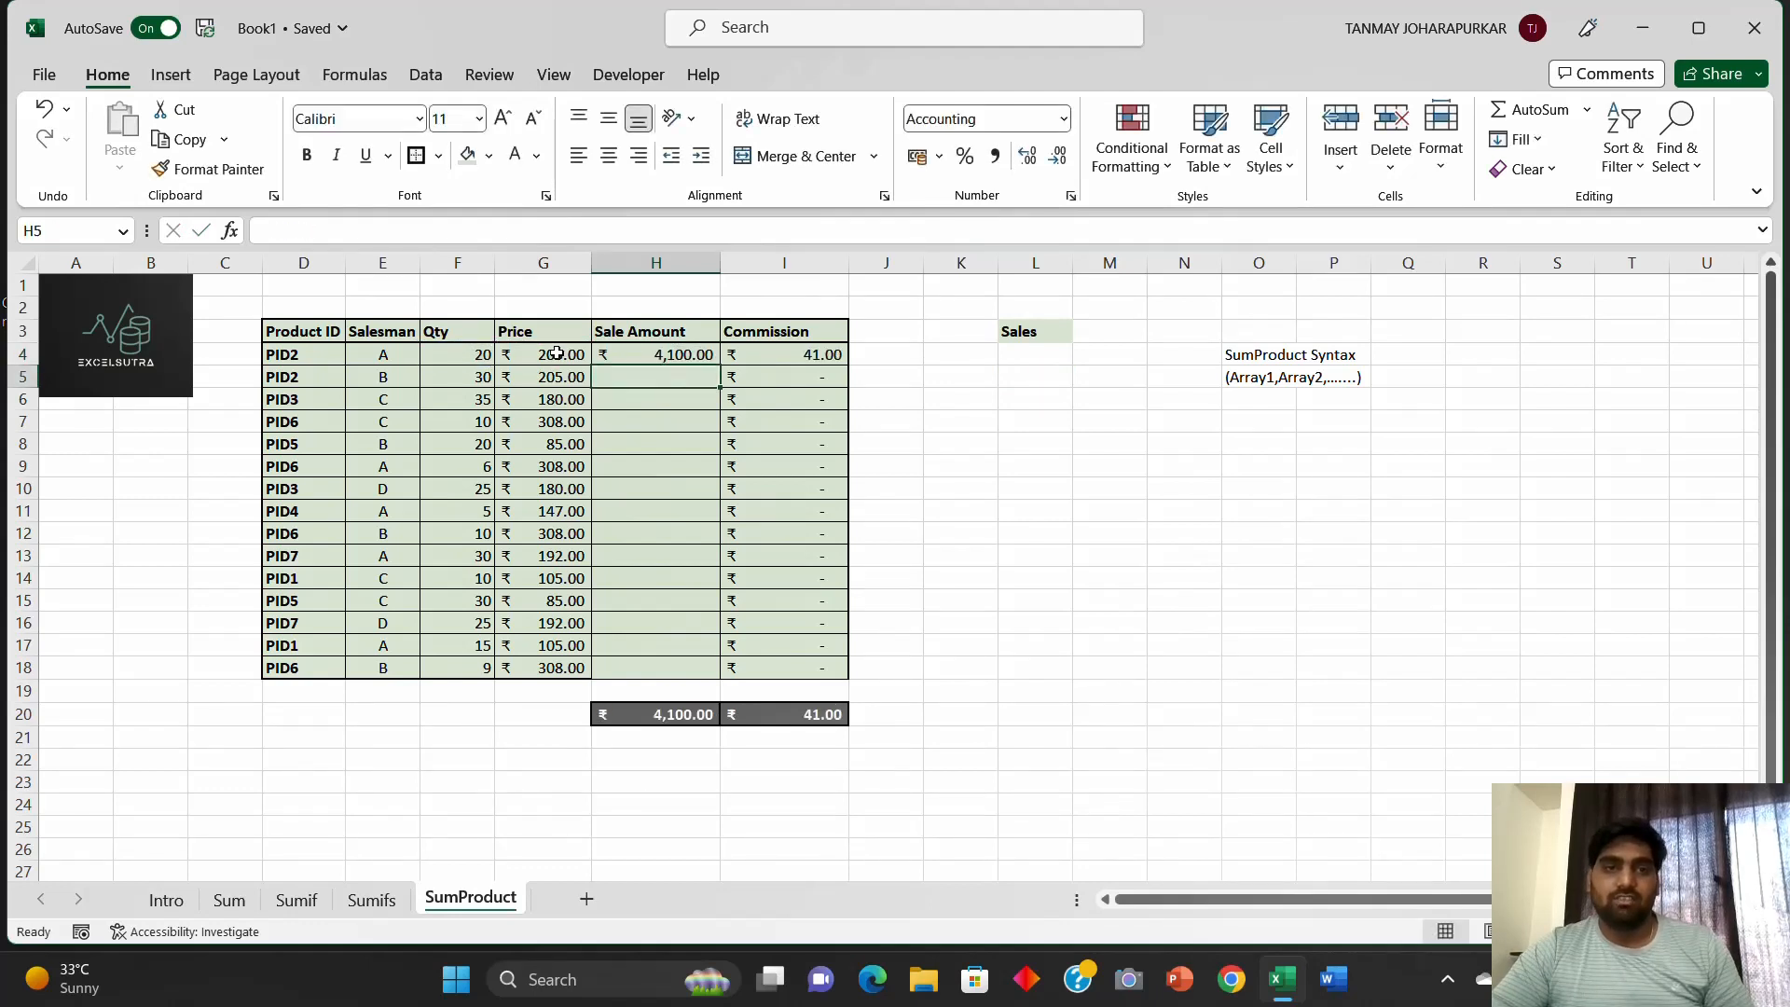
Step: Copy the H4 sale amount formula down to H5:H18, and move below the total row to H21
click(686, 354)
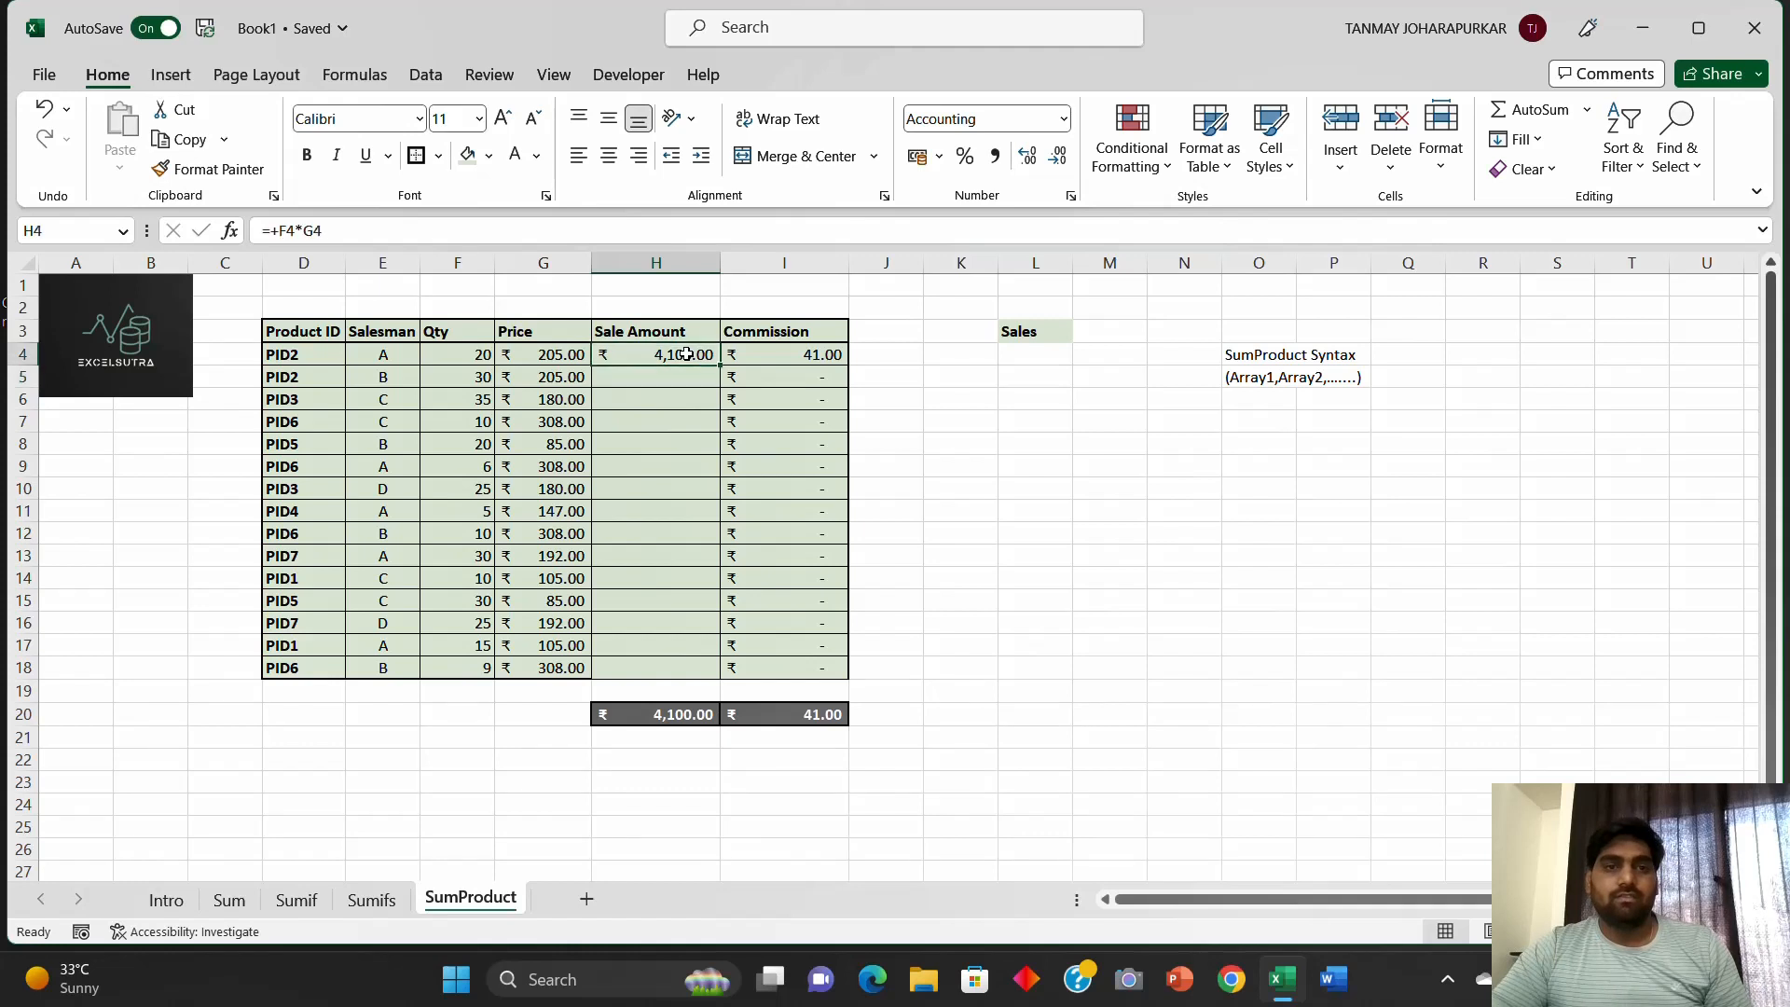
key(ctrl+c)
key(shift+Down)
key(shift+Down)
key(shift+Down)
key(shift+Down)
key(shift+Down)
key(shift+Down)
key(shift+Down)
key(shift+Down)
key(shift+Down)
key(shift+Down)
key(shift+Down)
key(shift+Down)
key(shift+Down)
key(shift+Down)
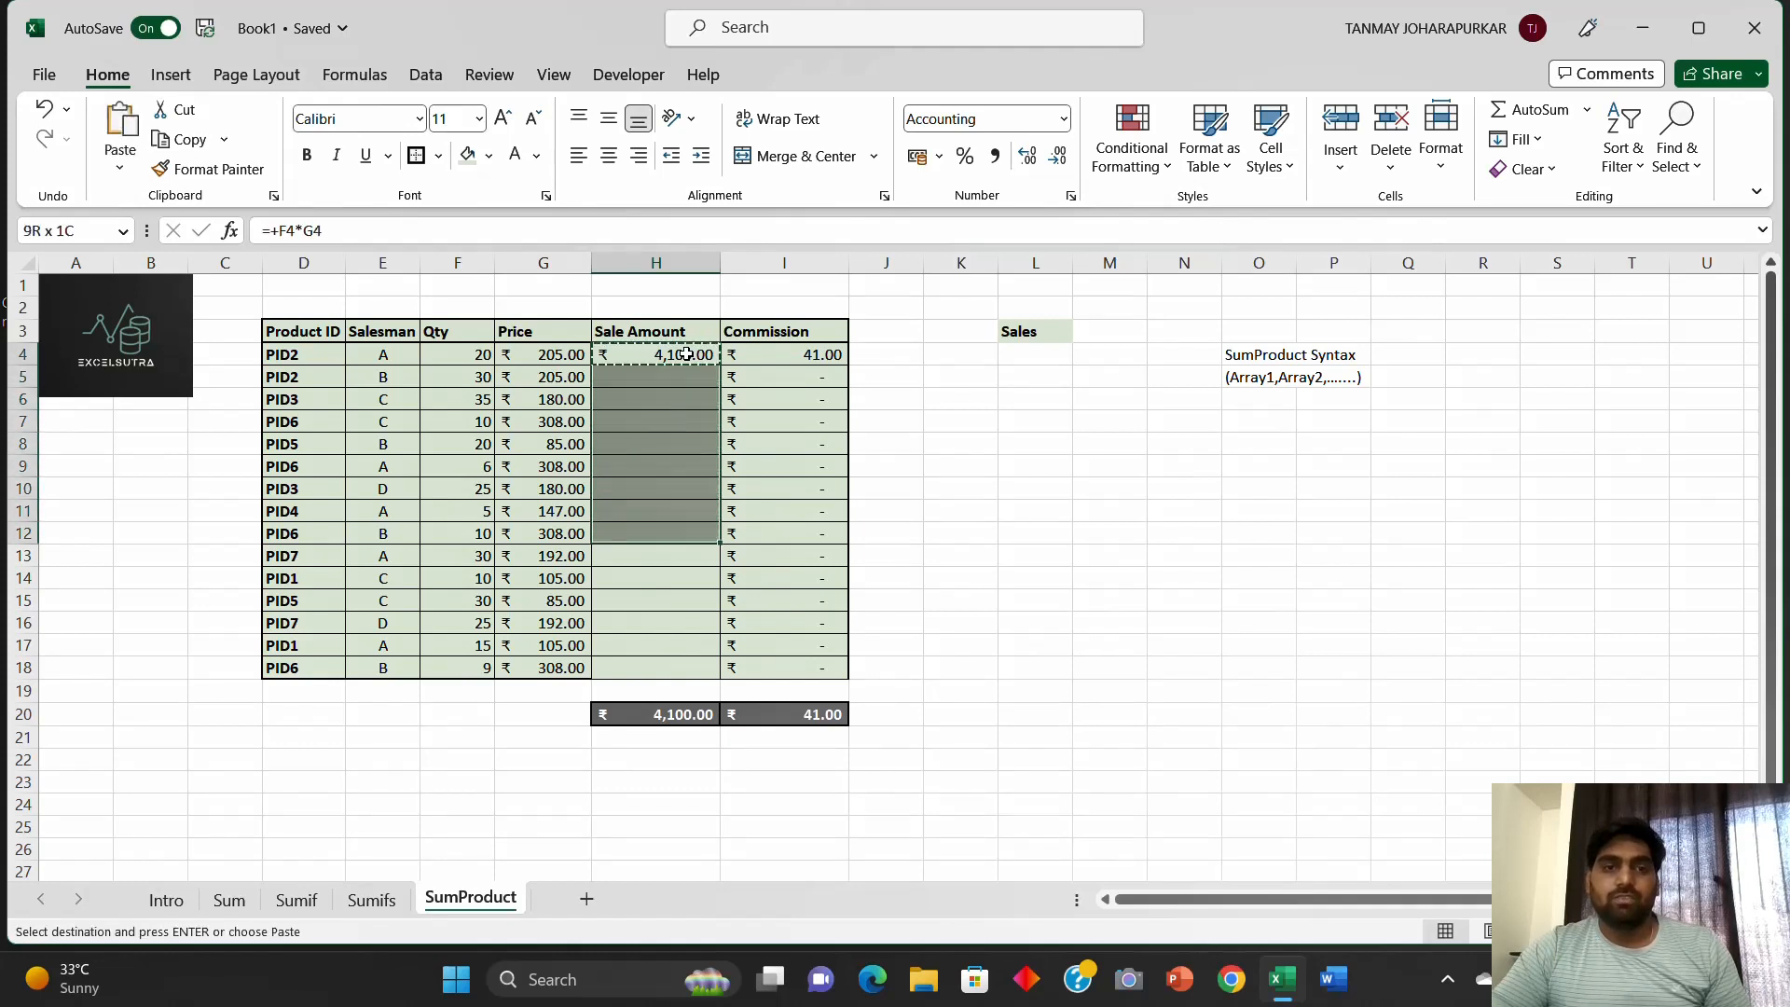
key(ctrl+v)
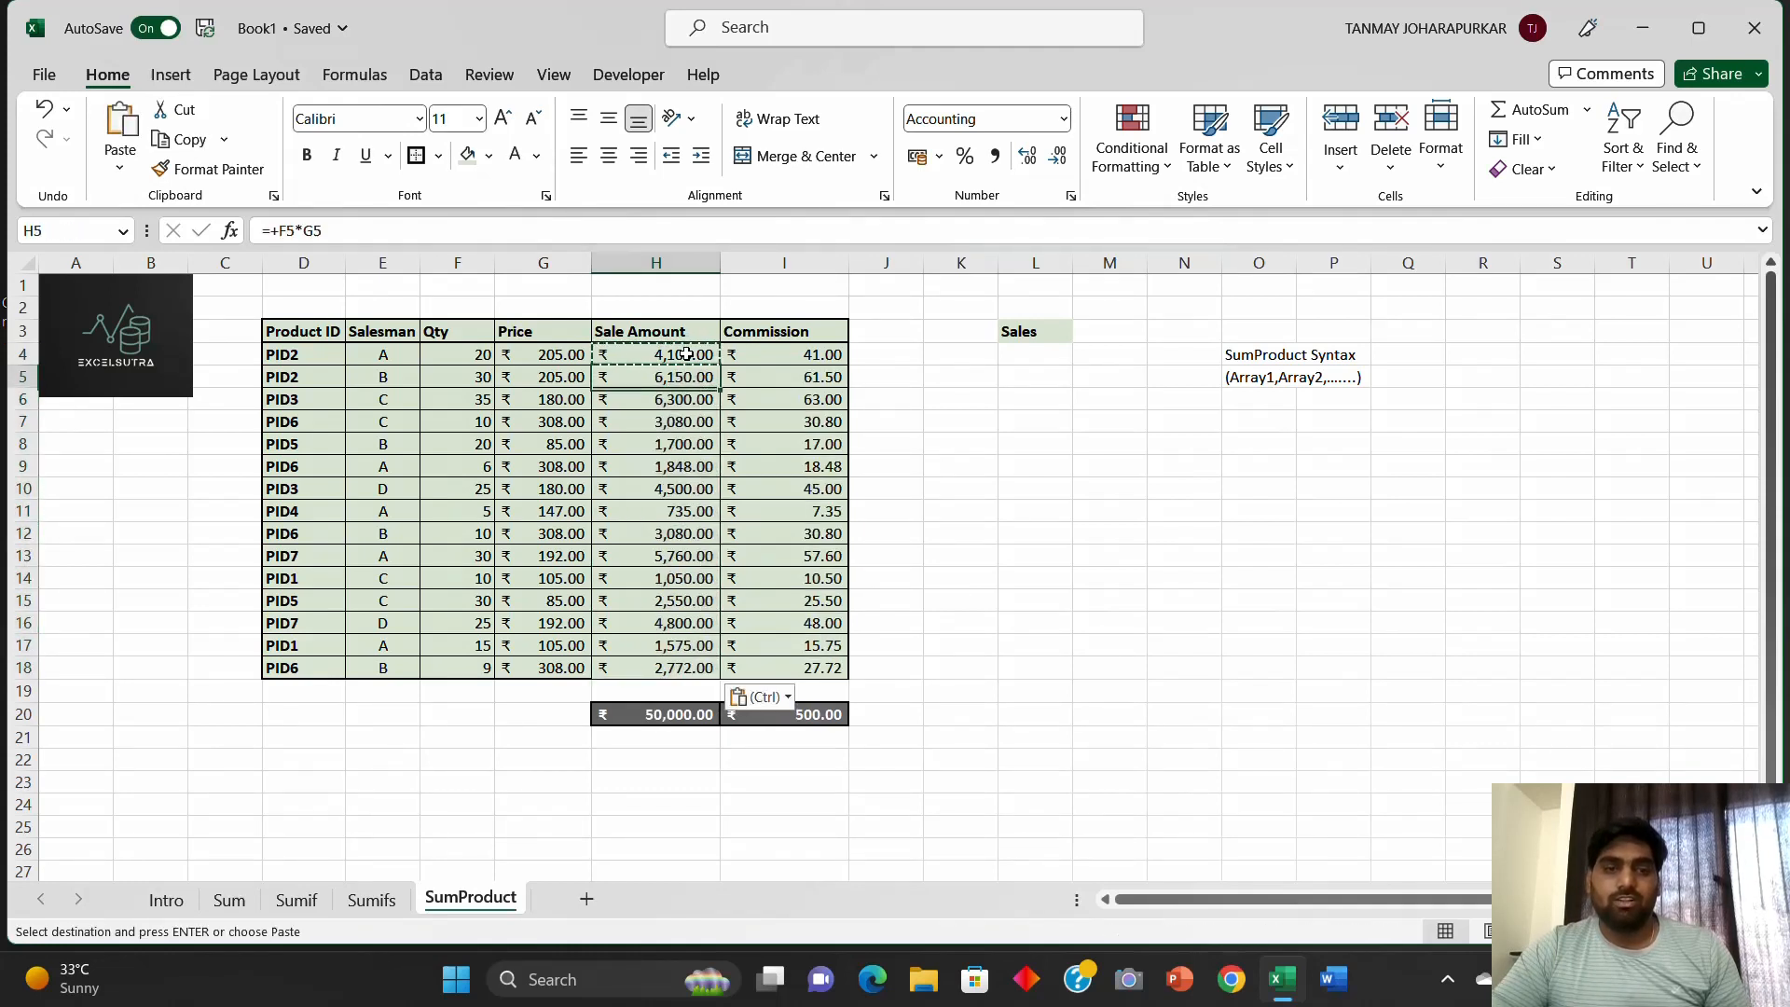
key(Down)
key(Down)
key(Down)
key(Down)
key(Down)
key(Down)
key(Down)
key(Down)
key(Down)
key(Down)
key(Down)
key(Down)
key(Down)
key(Down)
key(Down)
key(Down)
key(Down)
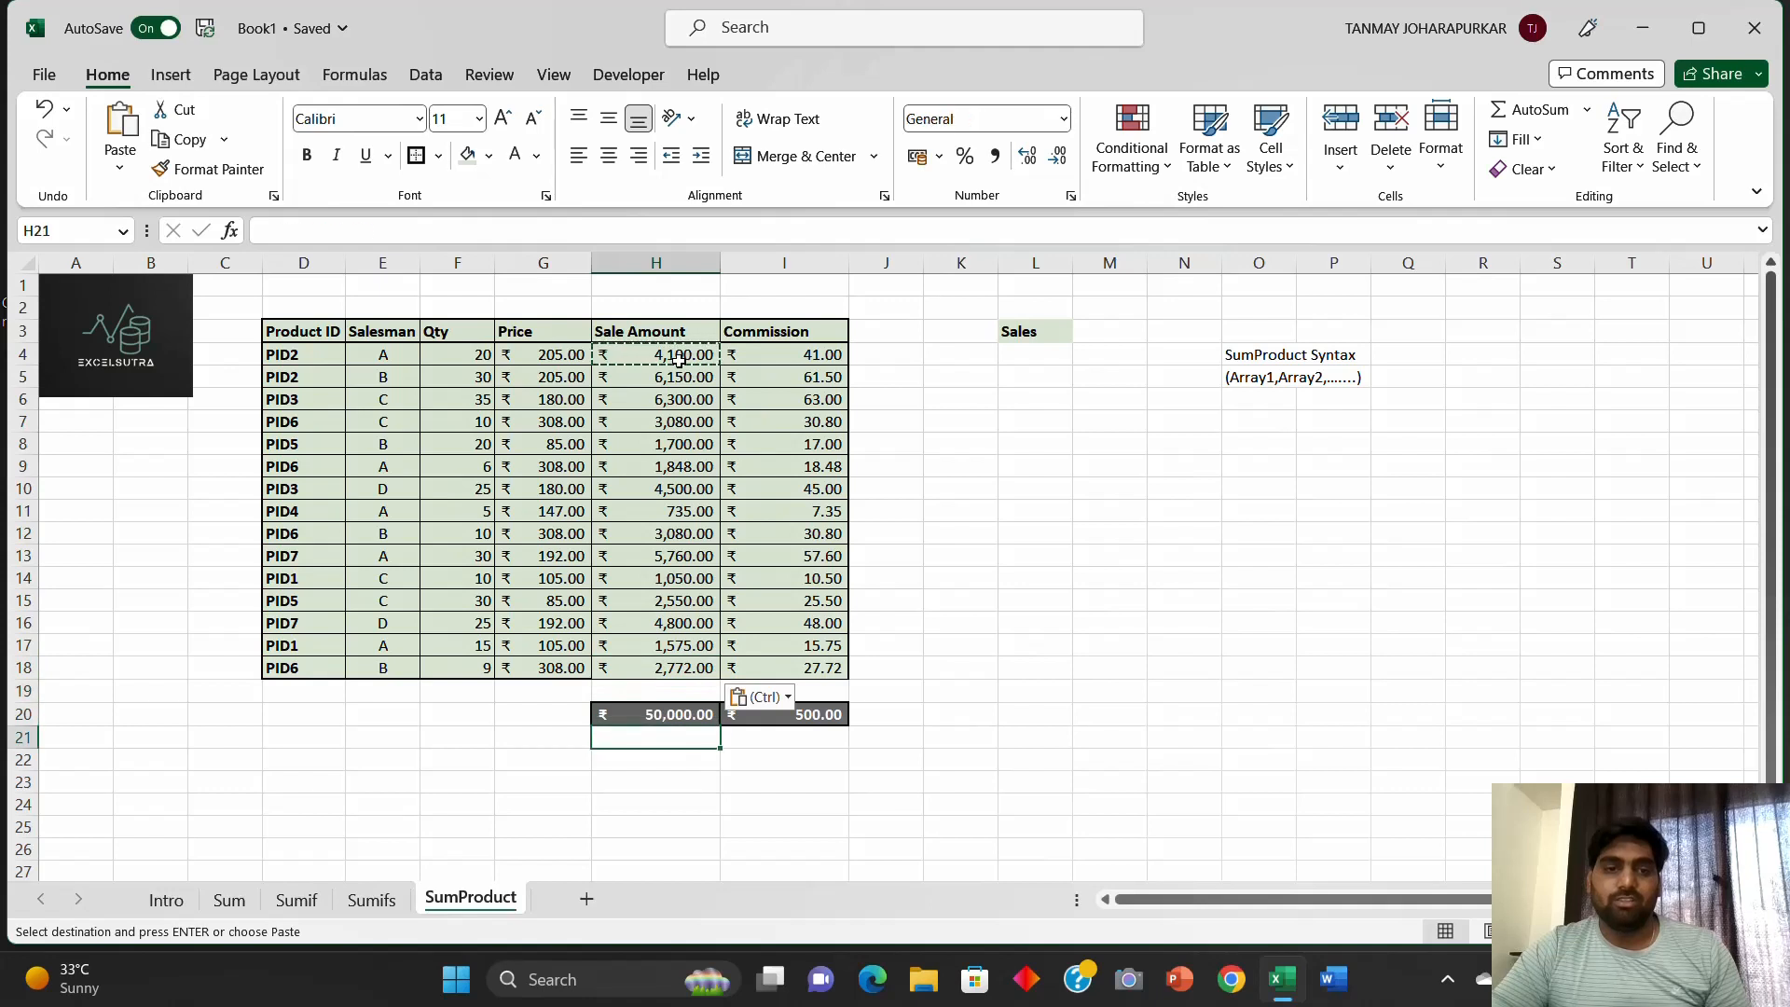
Step: Examine the sale amounts in H4:H18, the first row's Qty and Price, and the total formula in H20
click(618, 718)
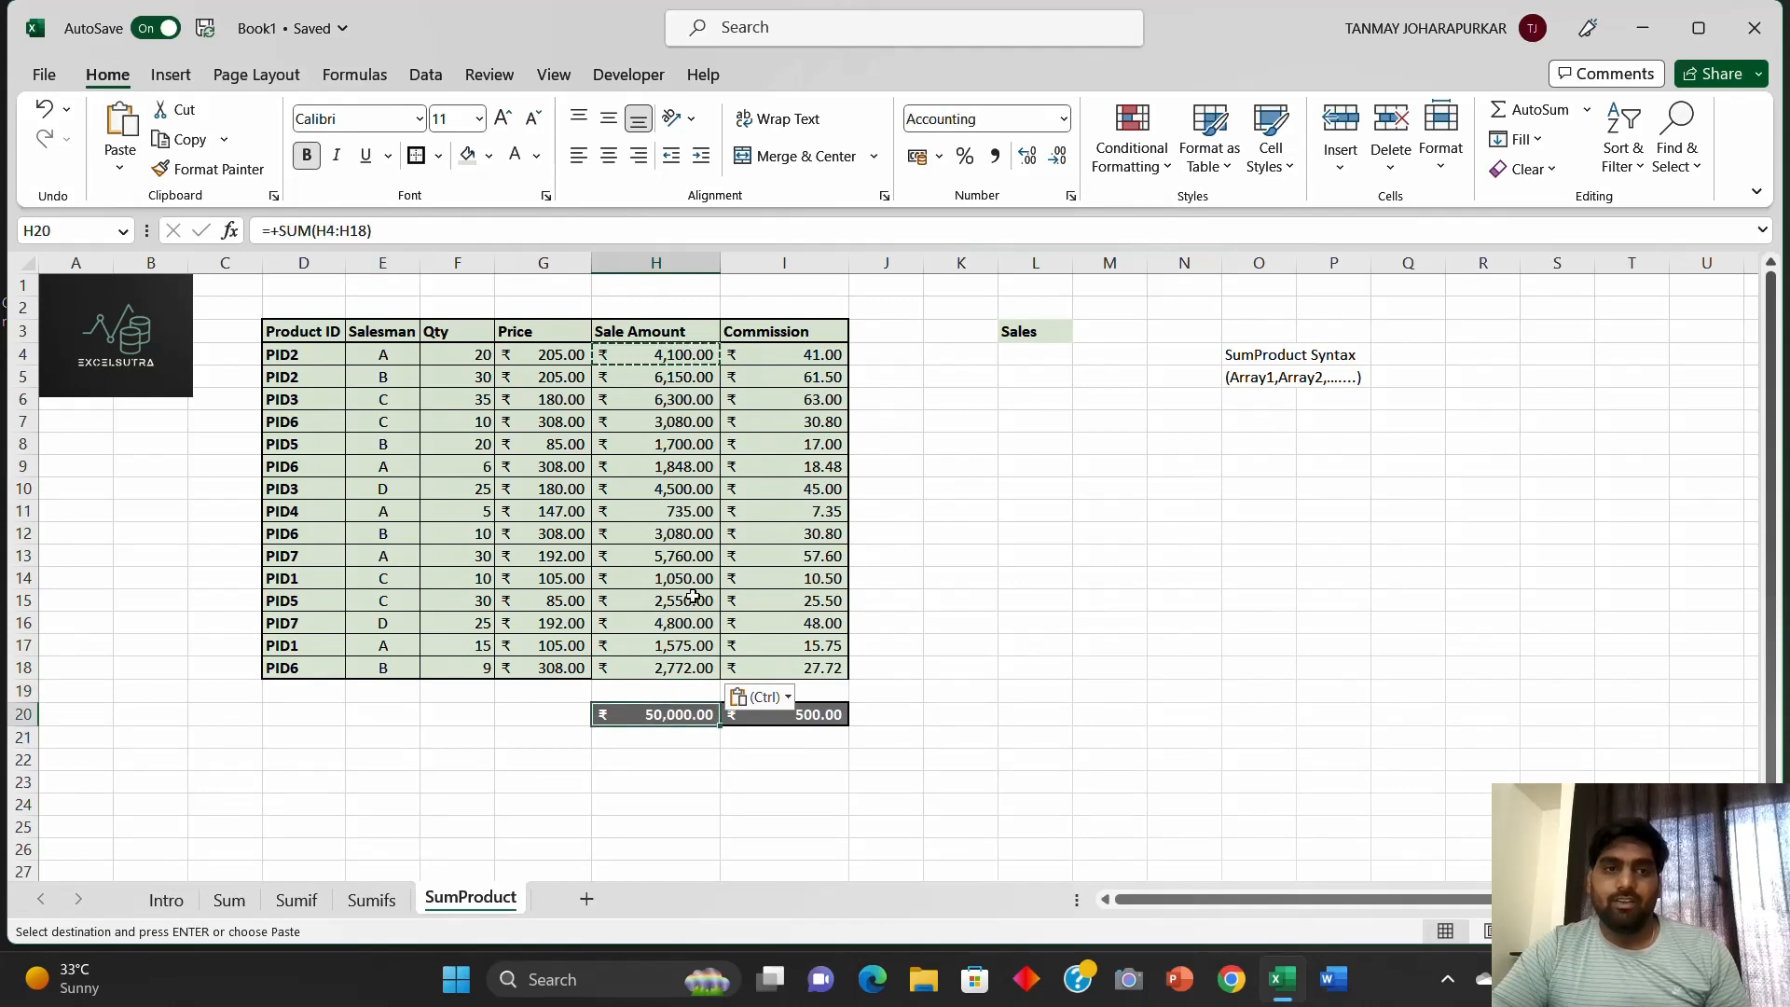
click(528, 700)
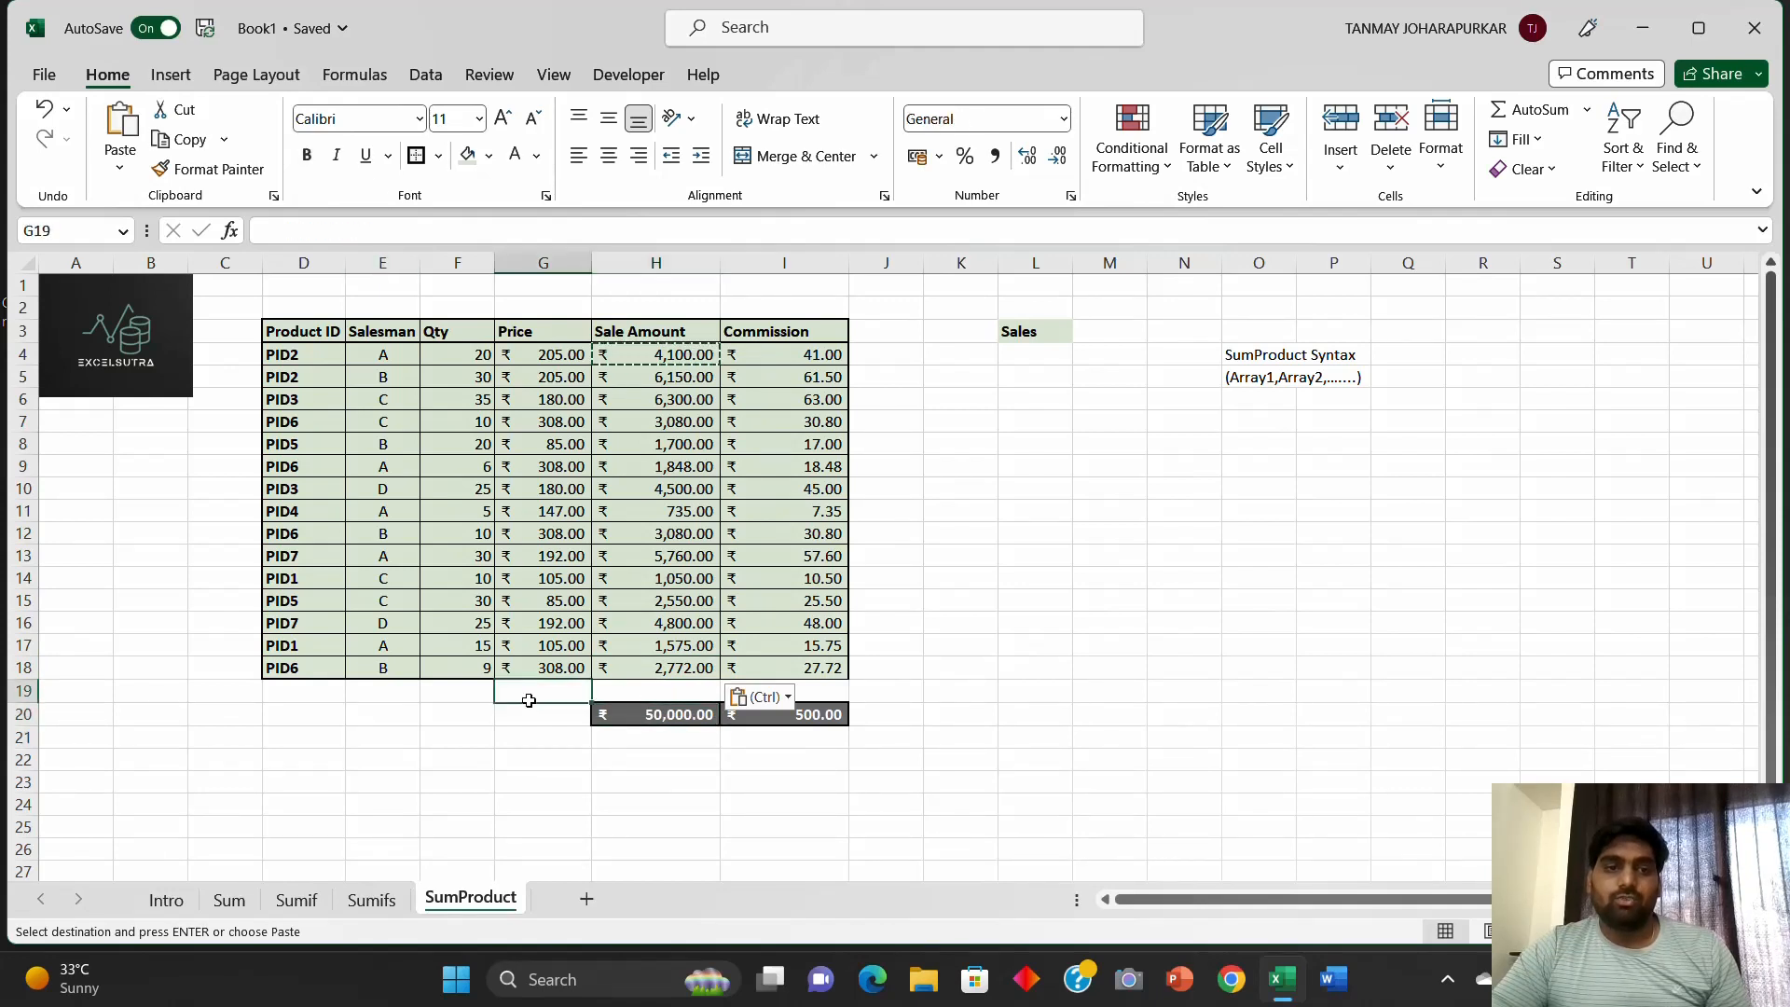
click(655, 721)
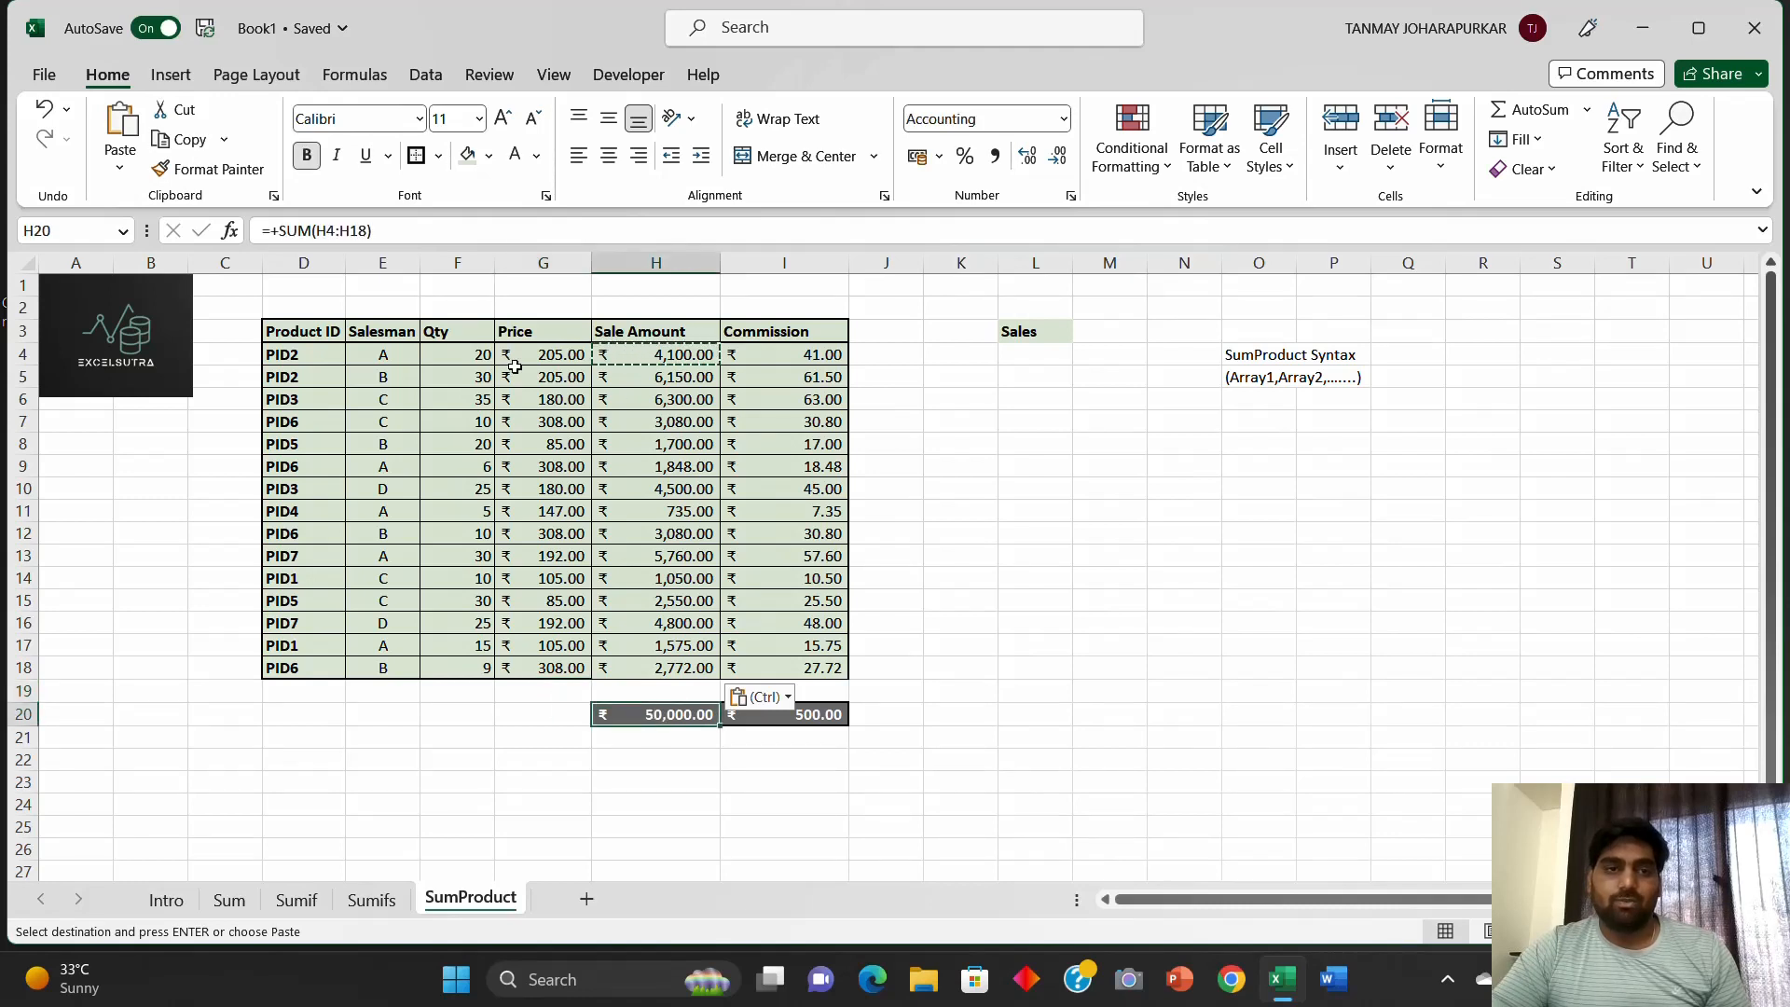
drag(480, 355, 526, 353)
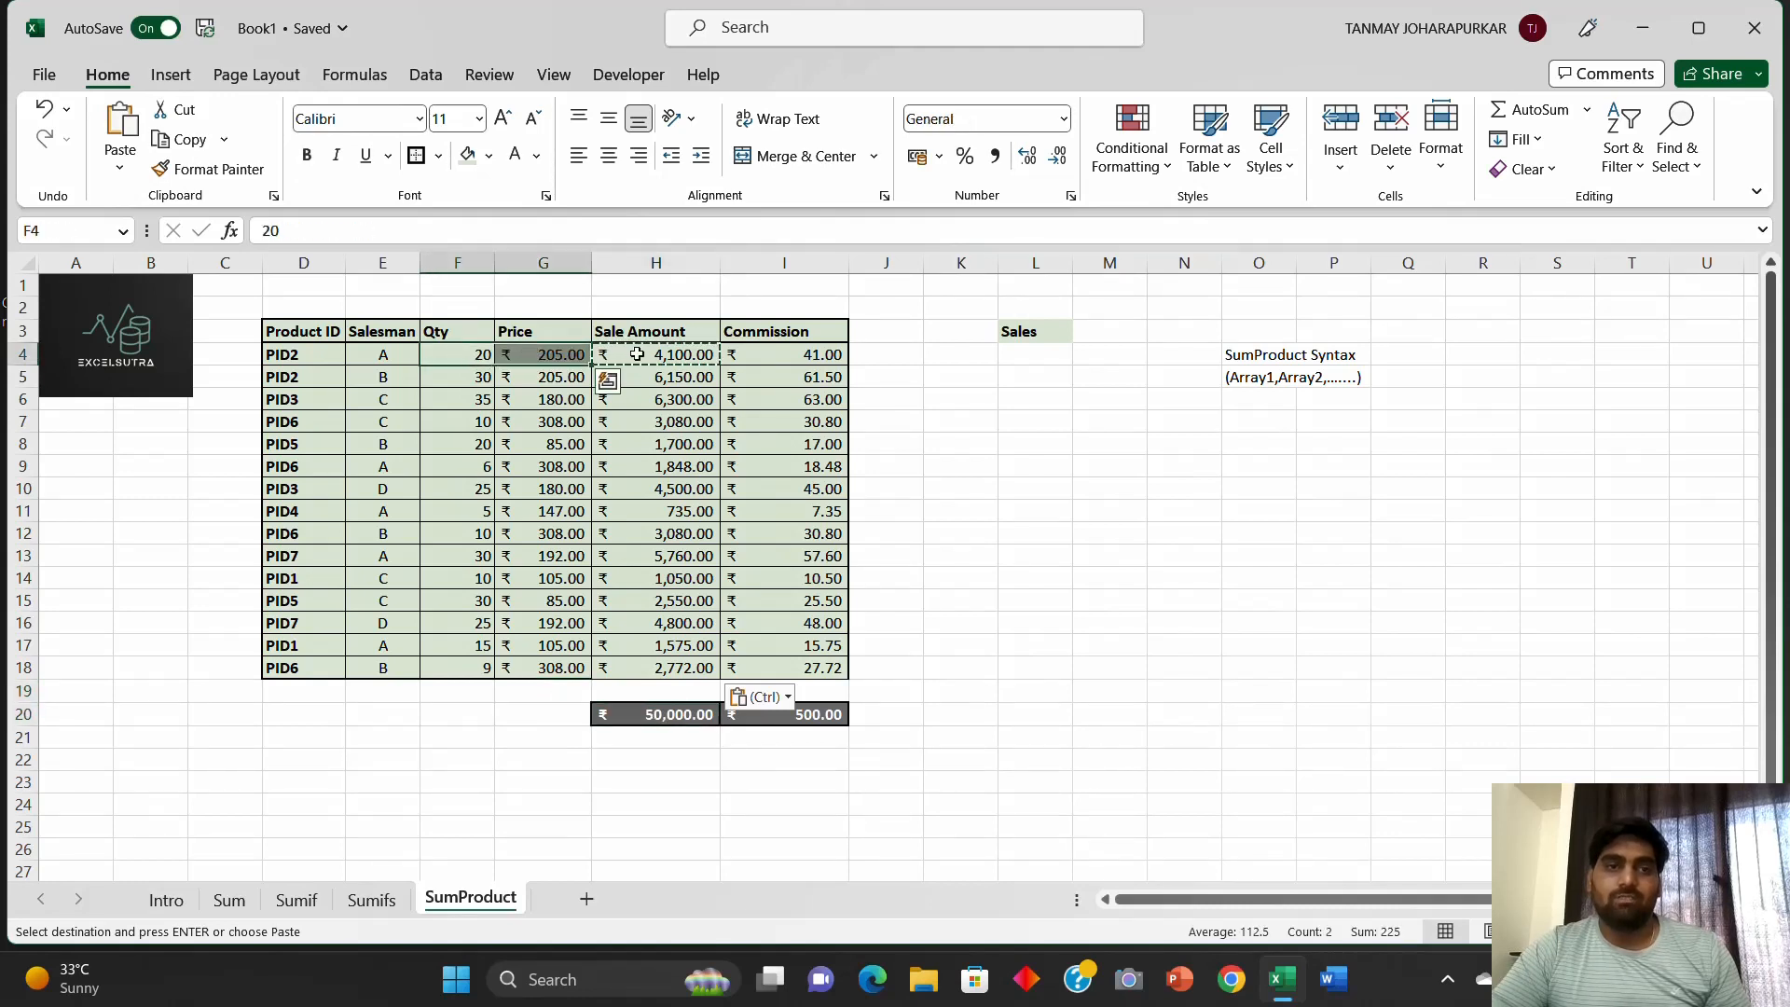
click(663, 673)
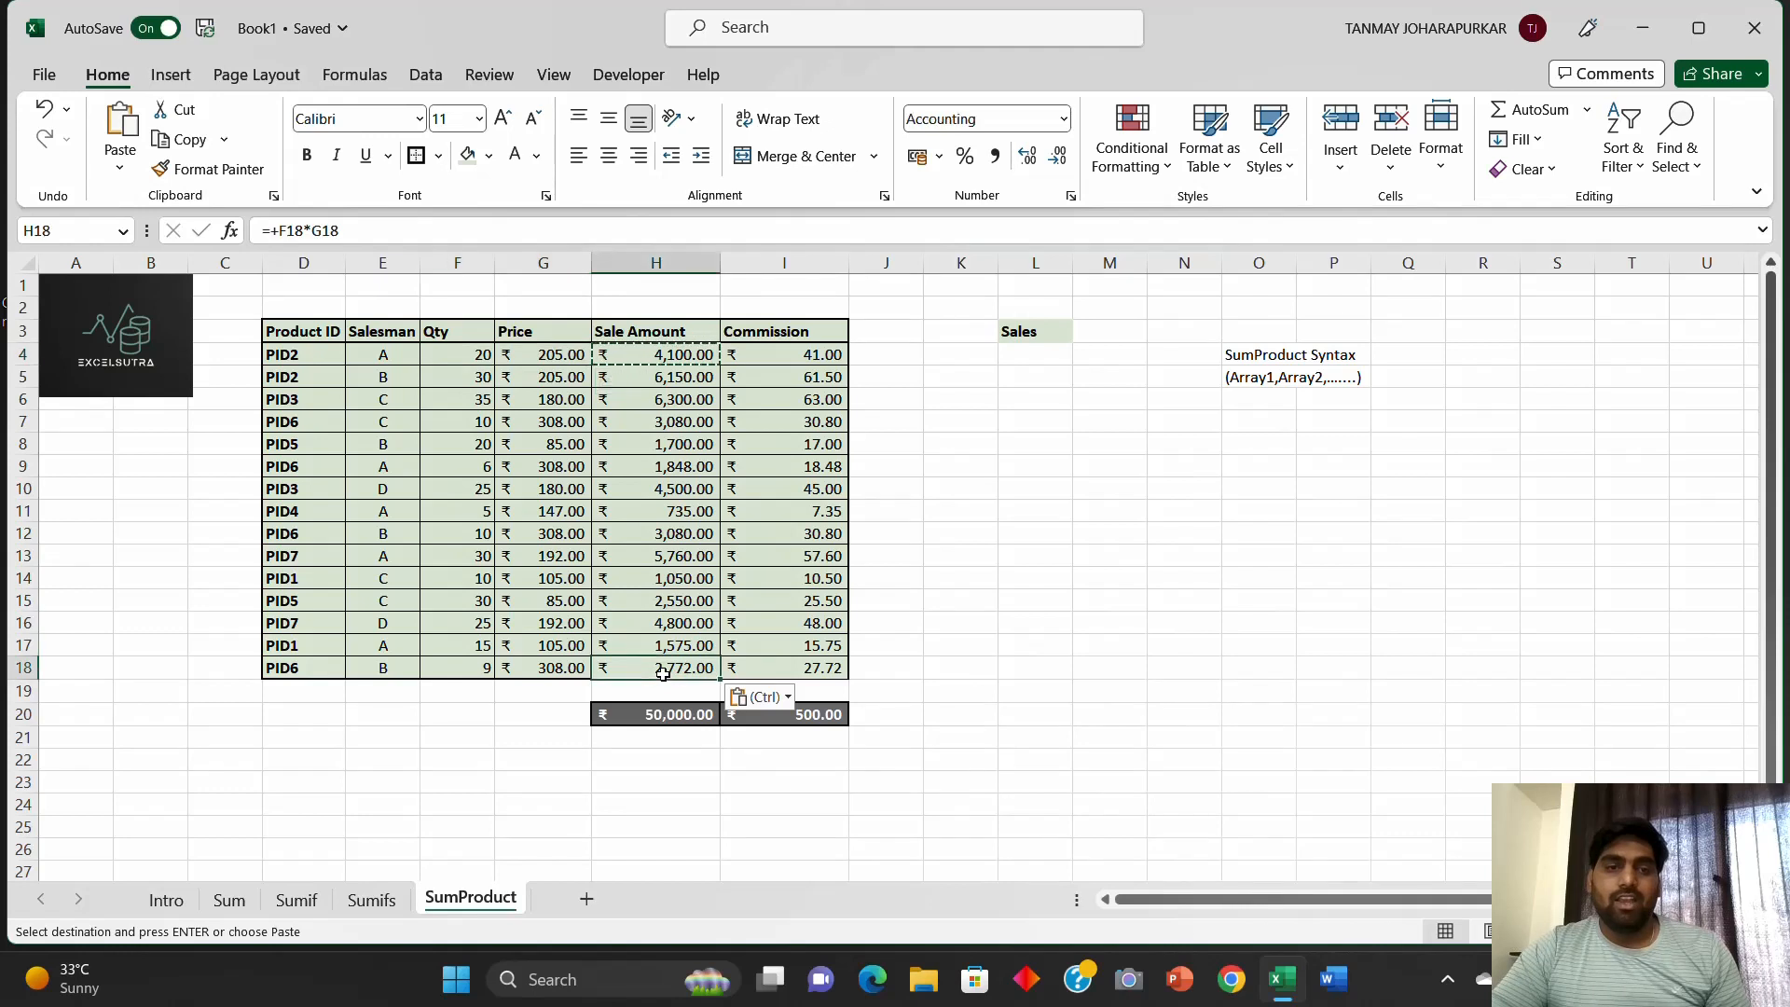
drag(664, 354, 656, 669)
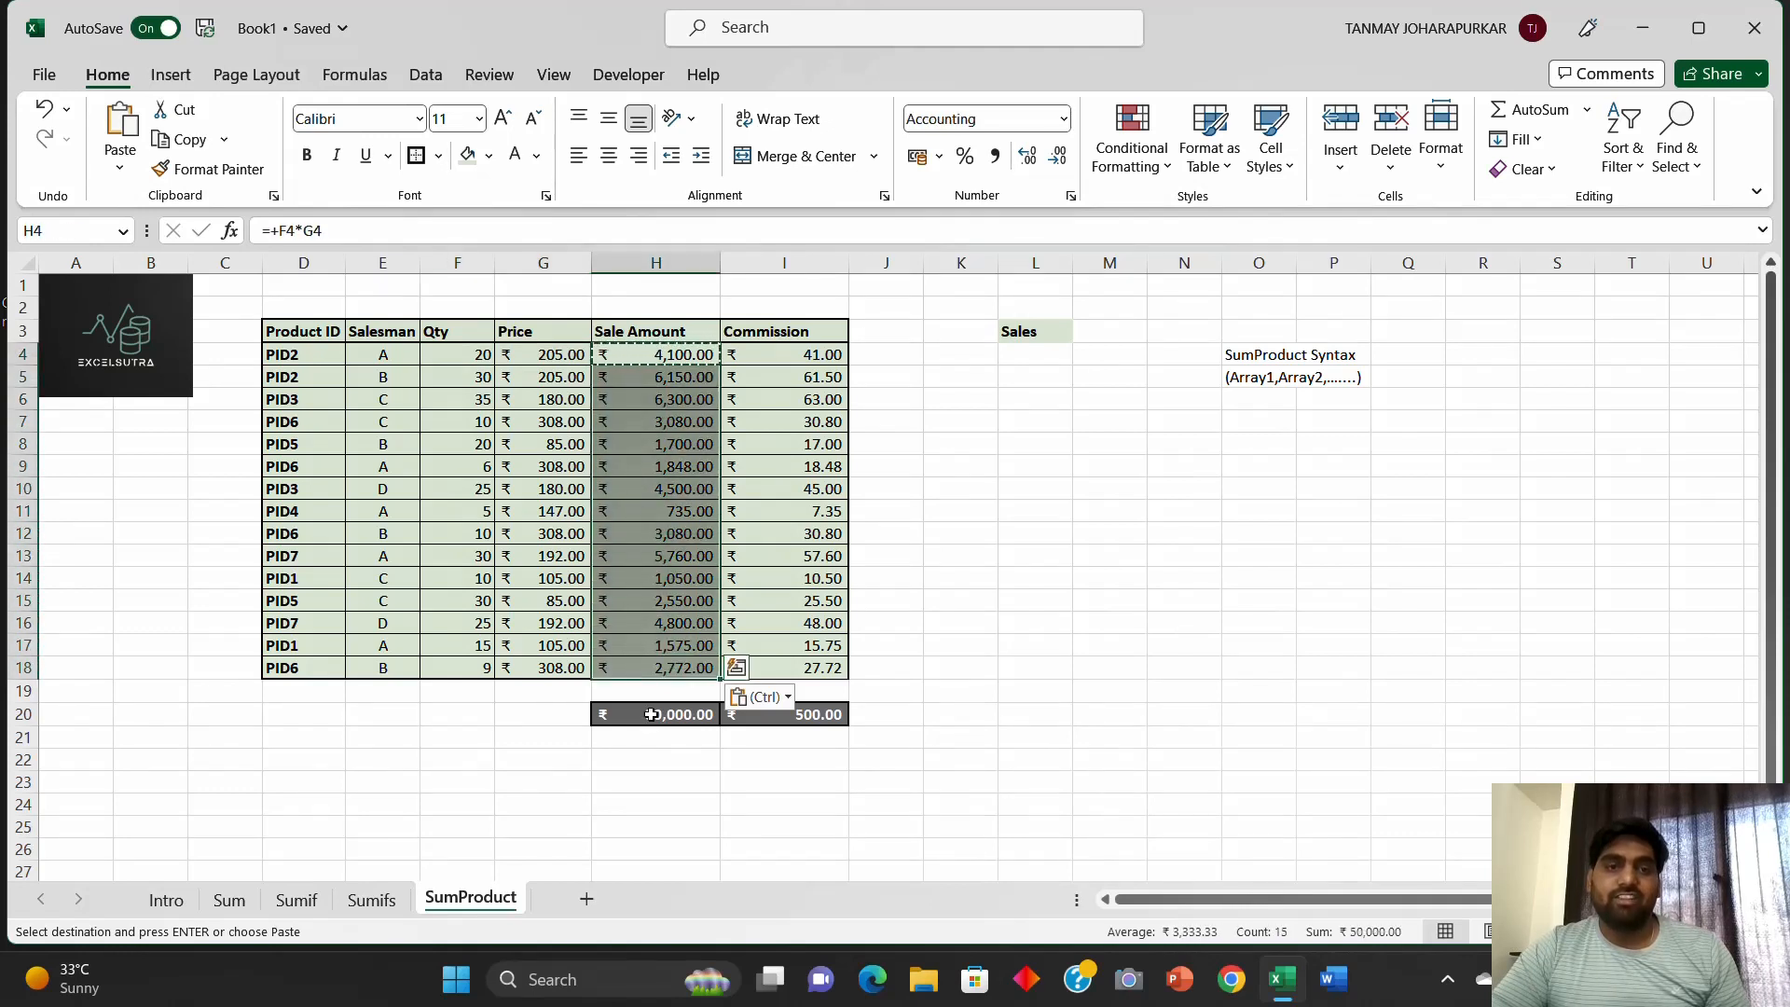
click(658, 729)
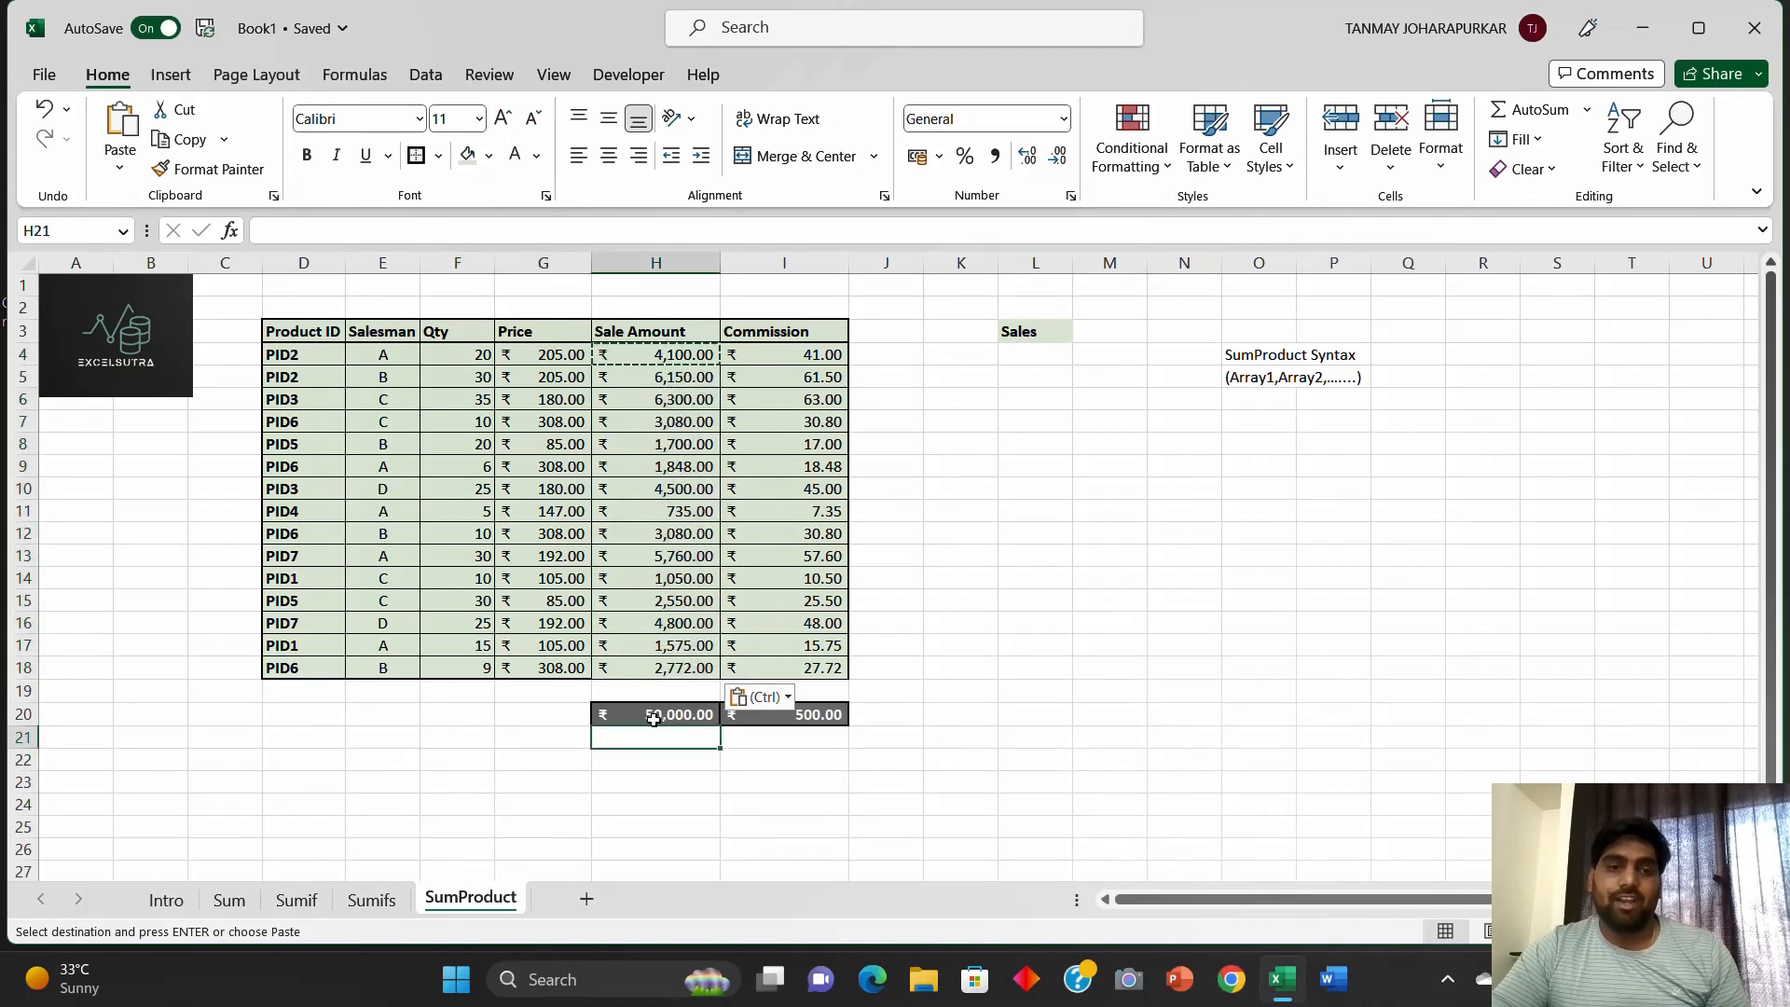
click(654, 719)
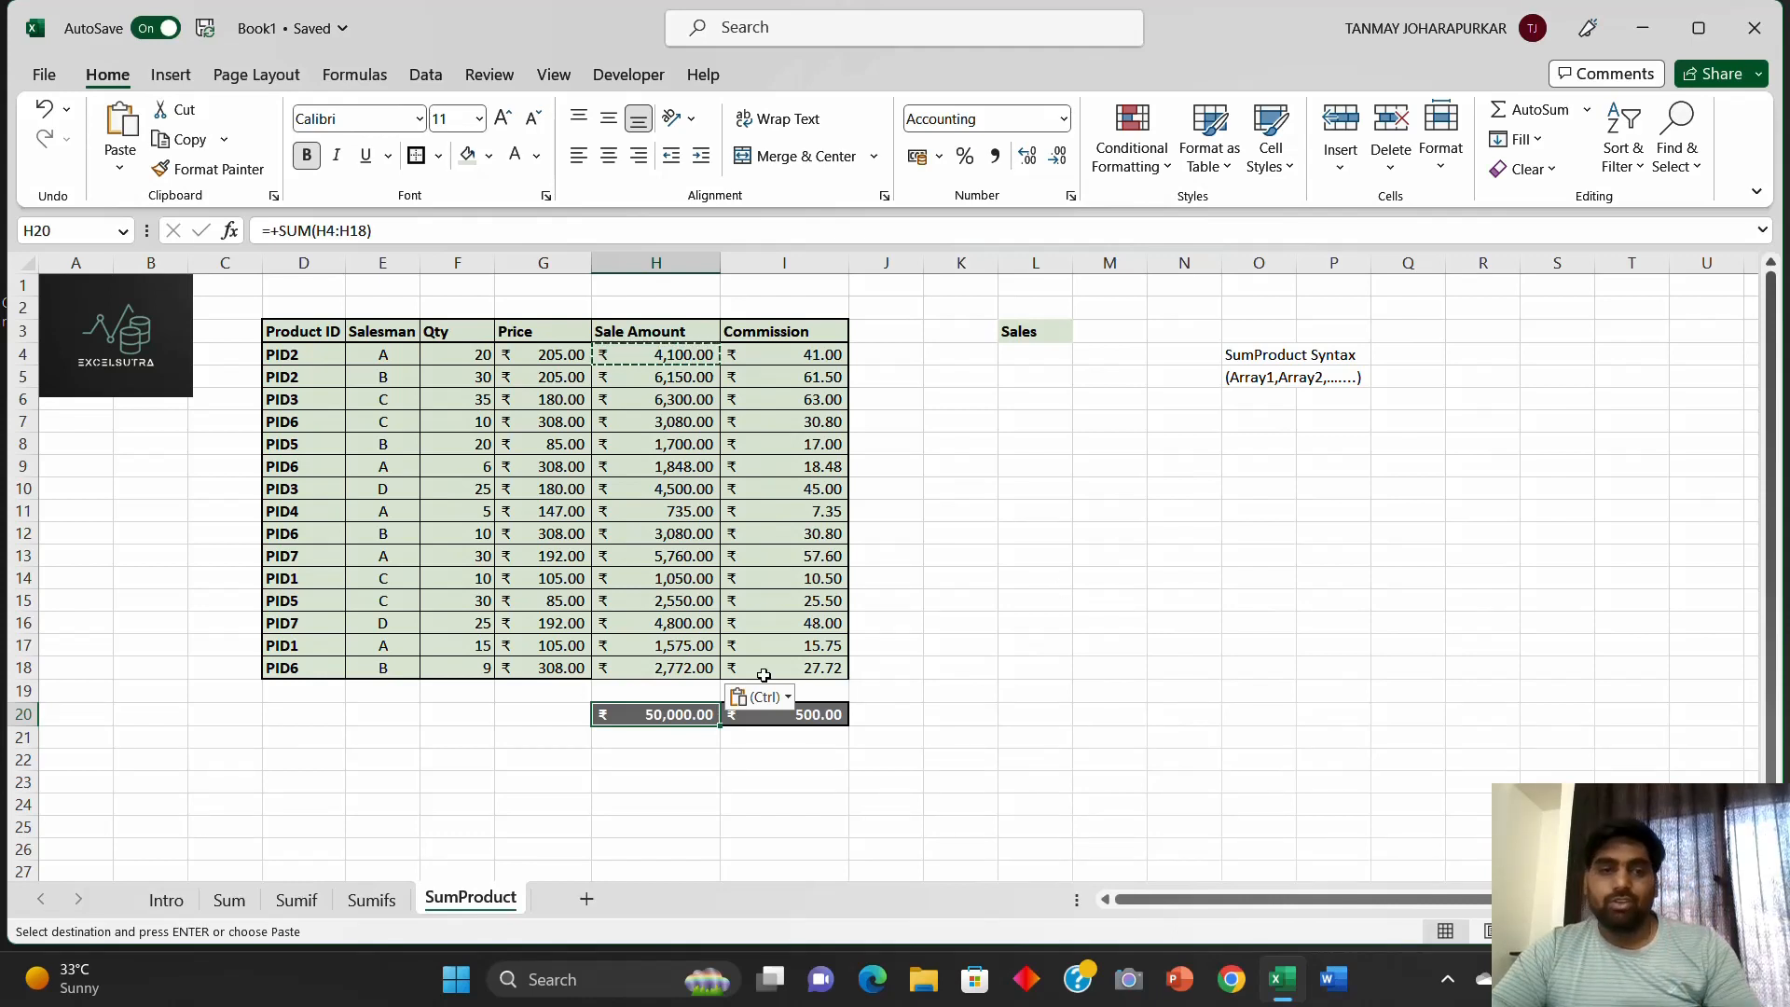
Step: Review the empty Sales cell L4 and the SumProduct syntax notes in O4 and O5
click(1033, 354)
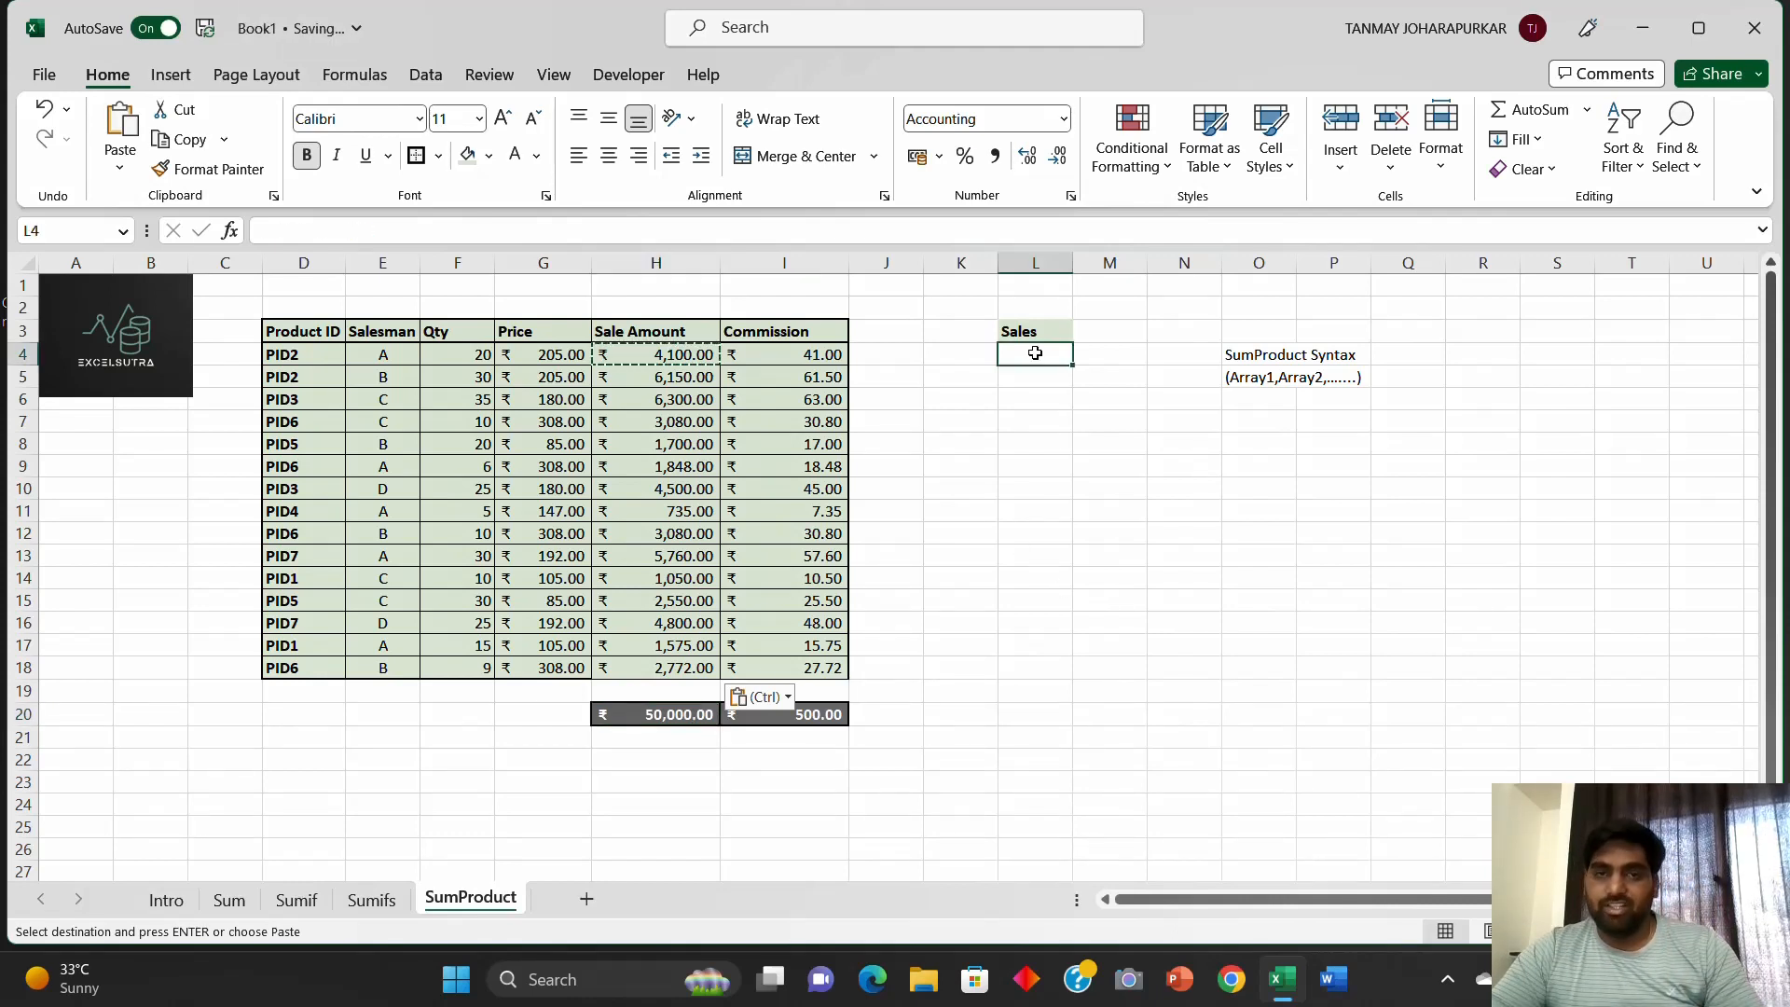
click(1269, 369)
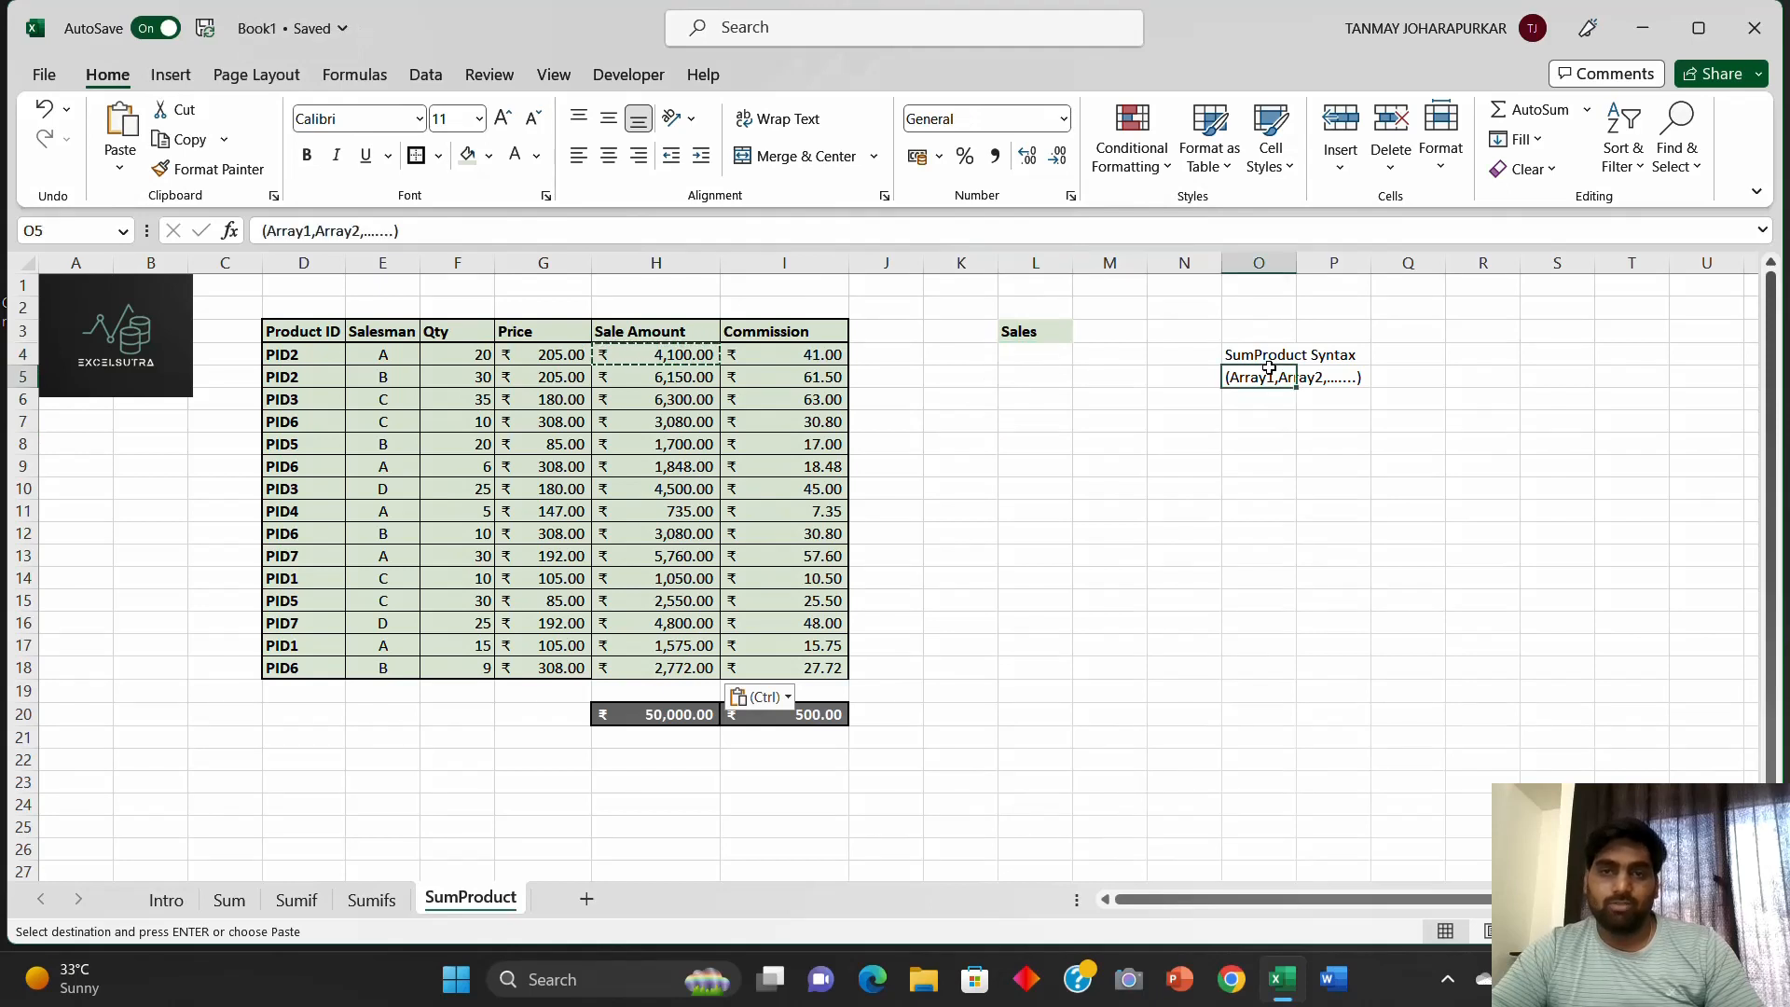
click(1176, 487)
click(1252, 358)
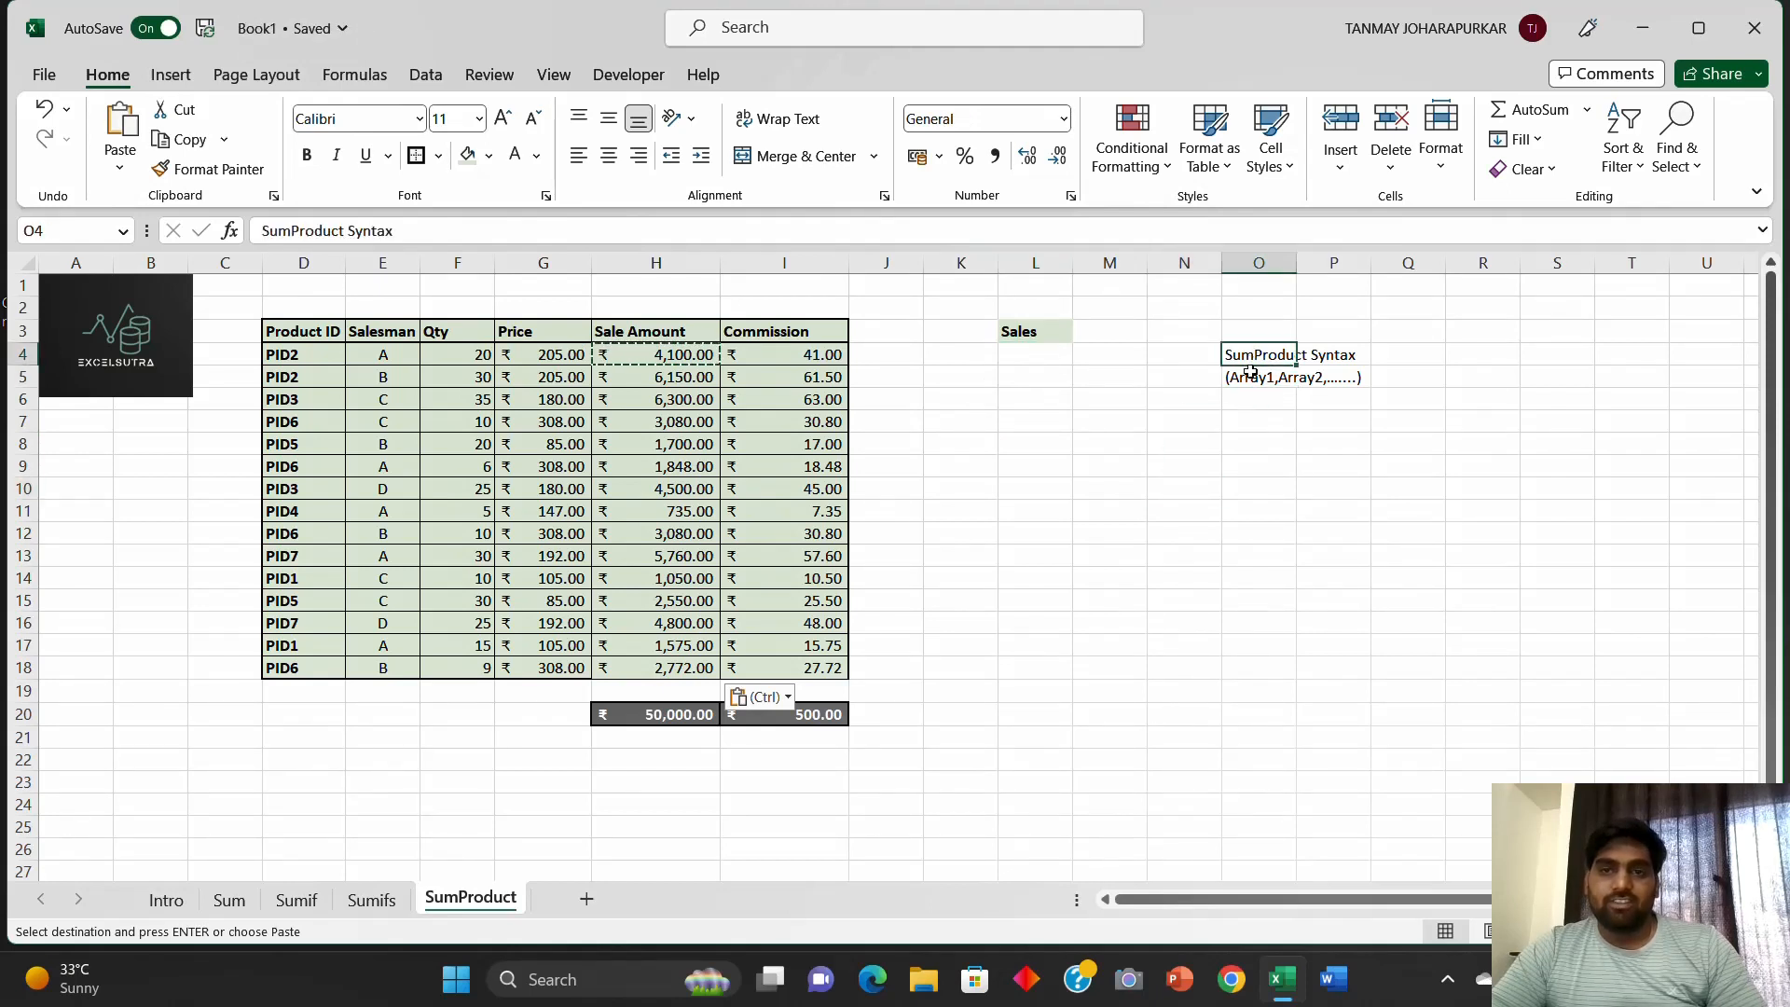
click(1250, 378)
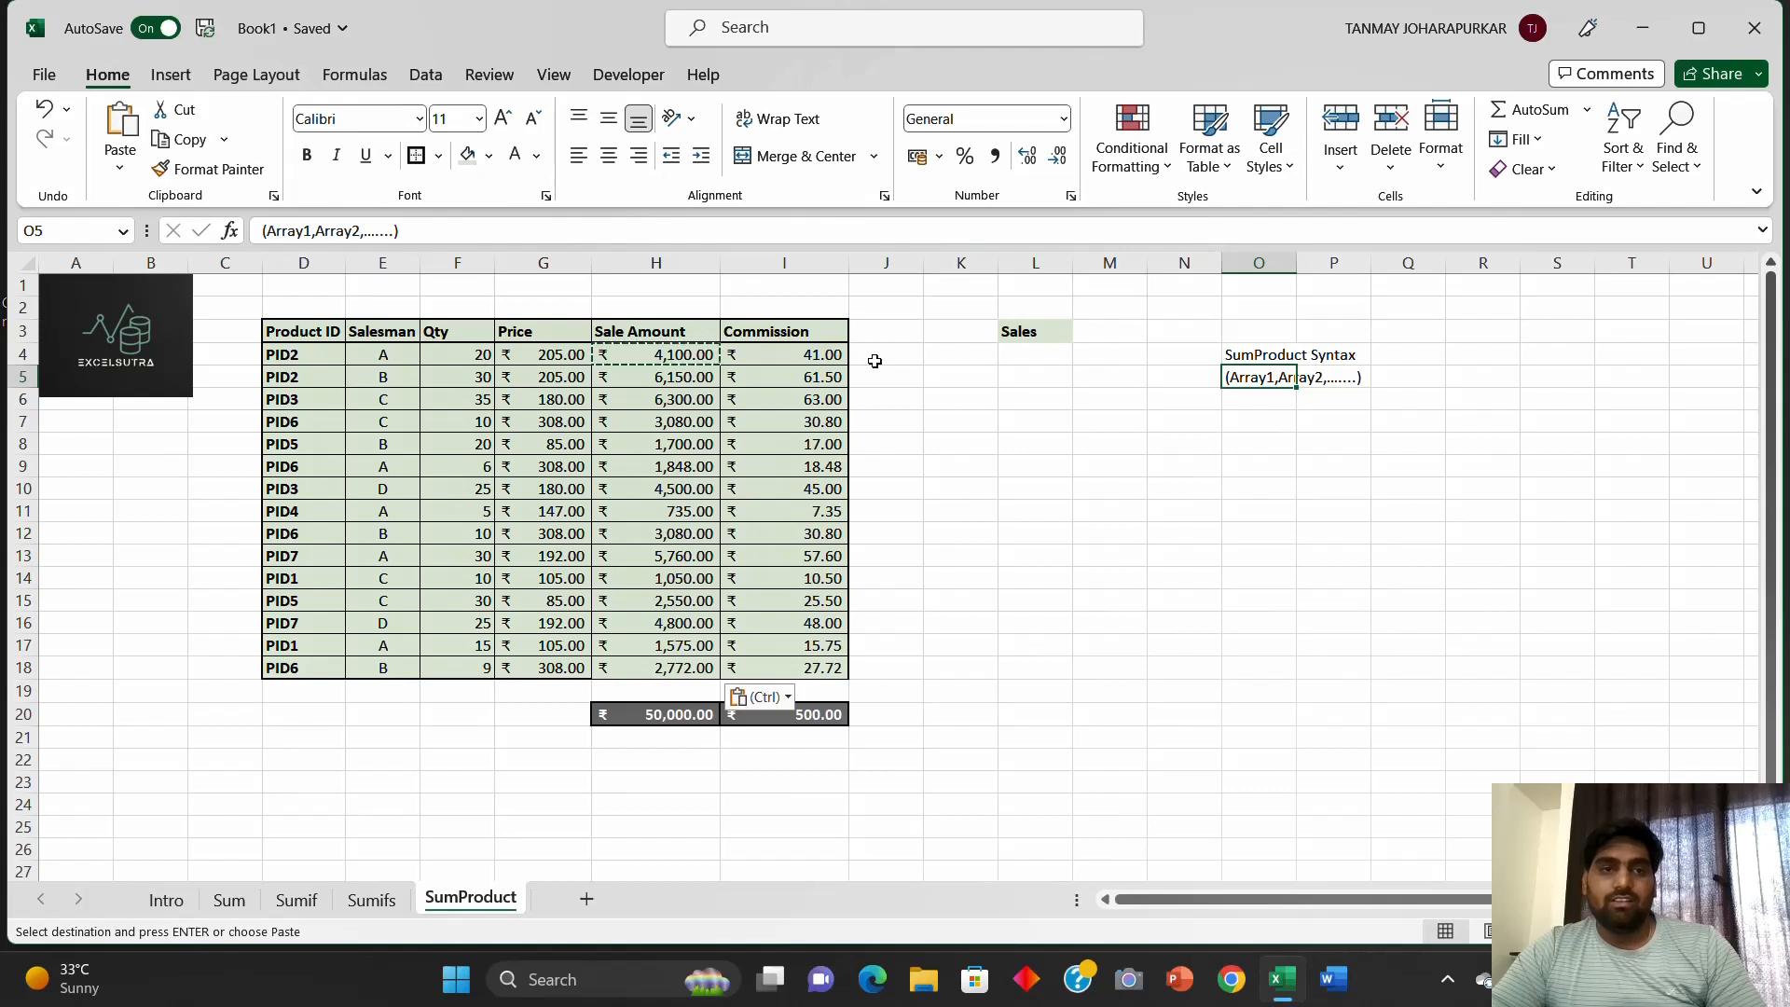
Step: Enter the formula +SUMPRODUCT(F4:F18,G4:G18) in L4 to calculate total sales from the Qty and Price columns
click(1020, 356)
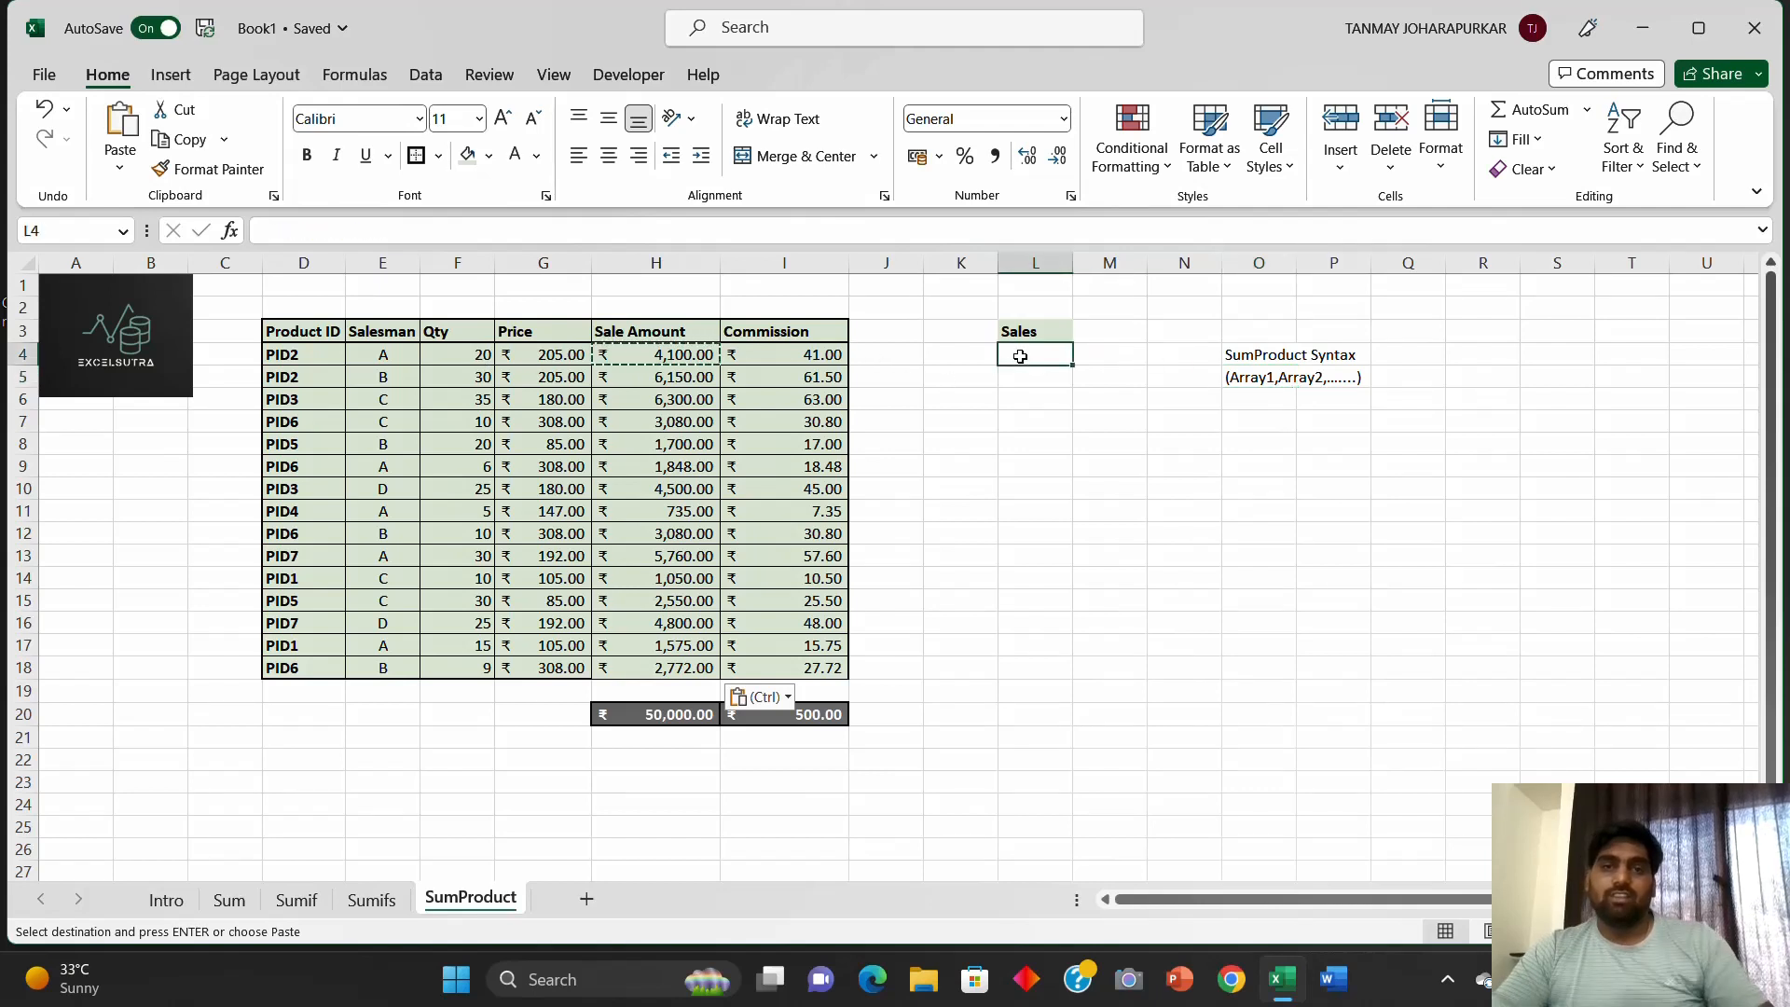
text(+sump)
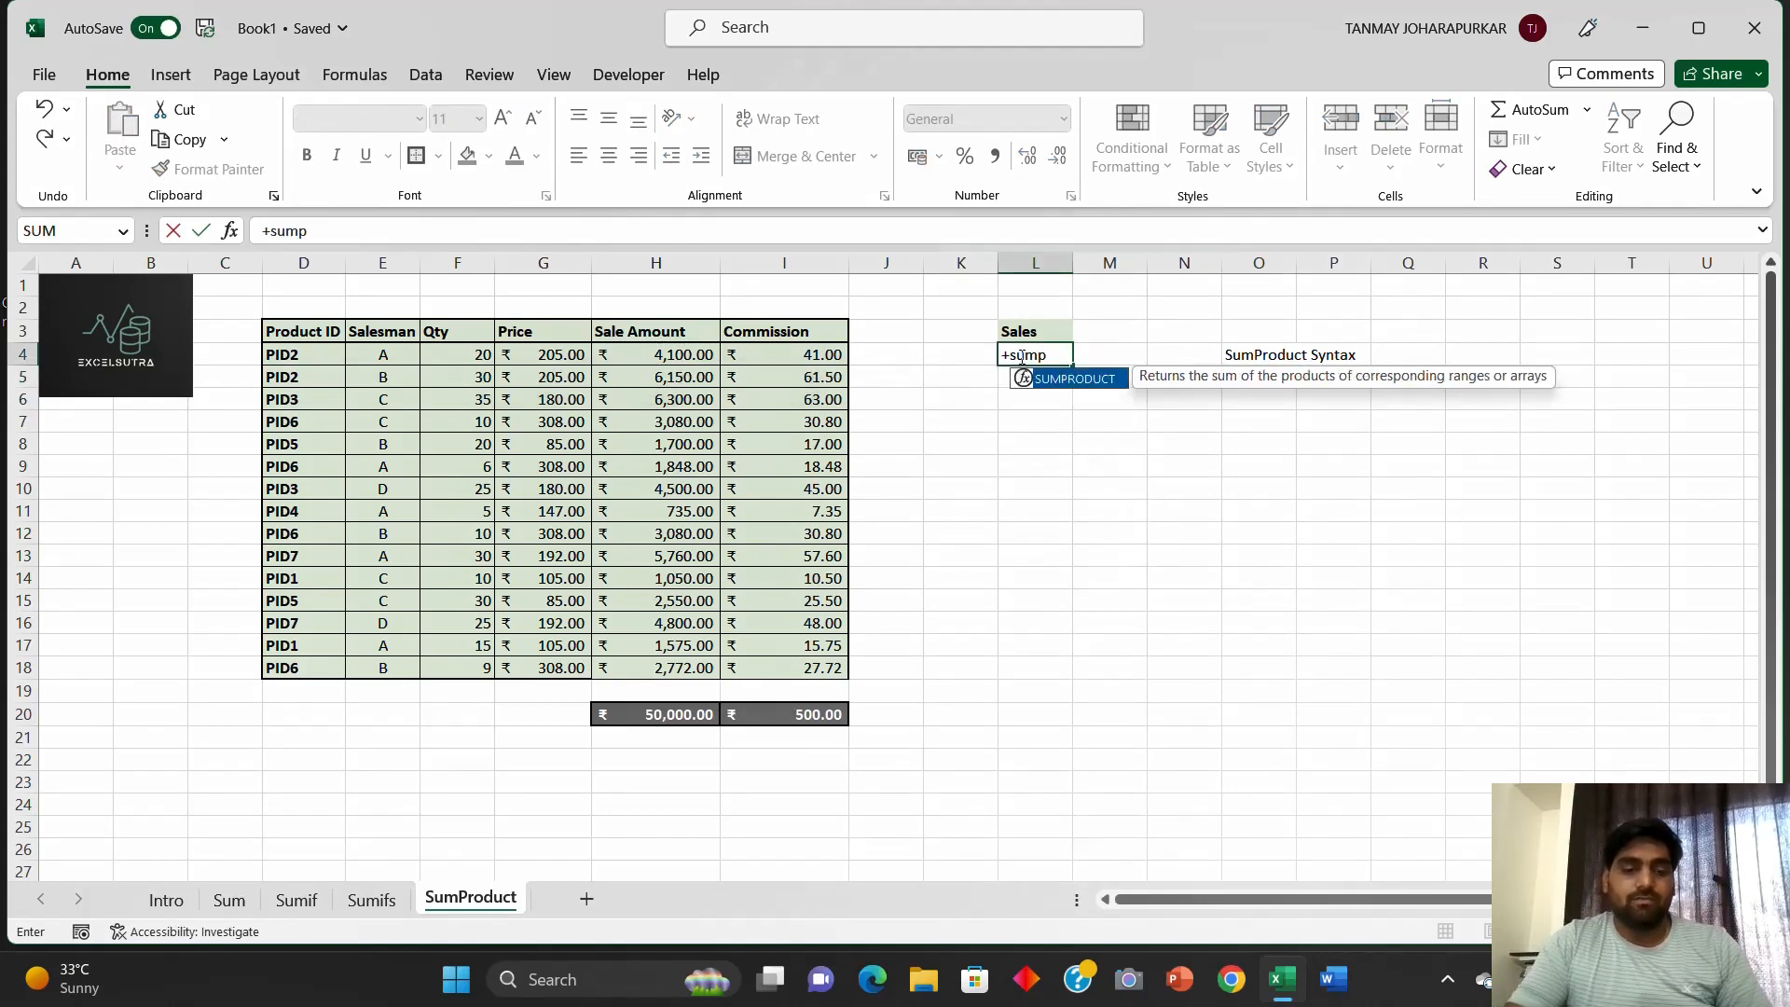
text(roduc)
key(Tab)
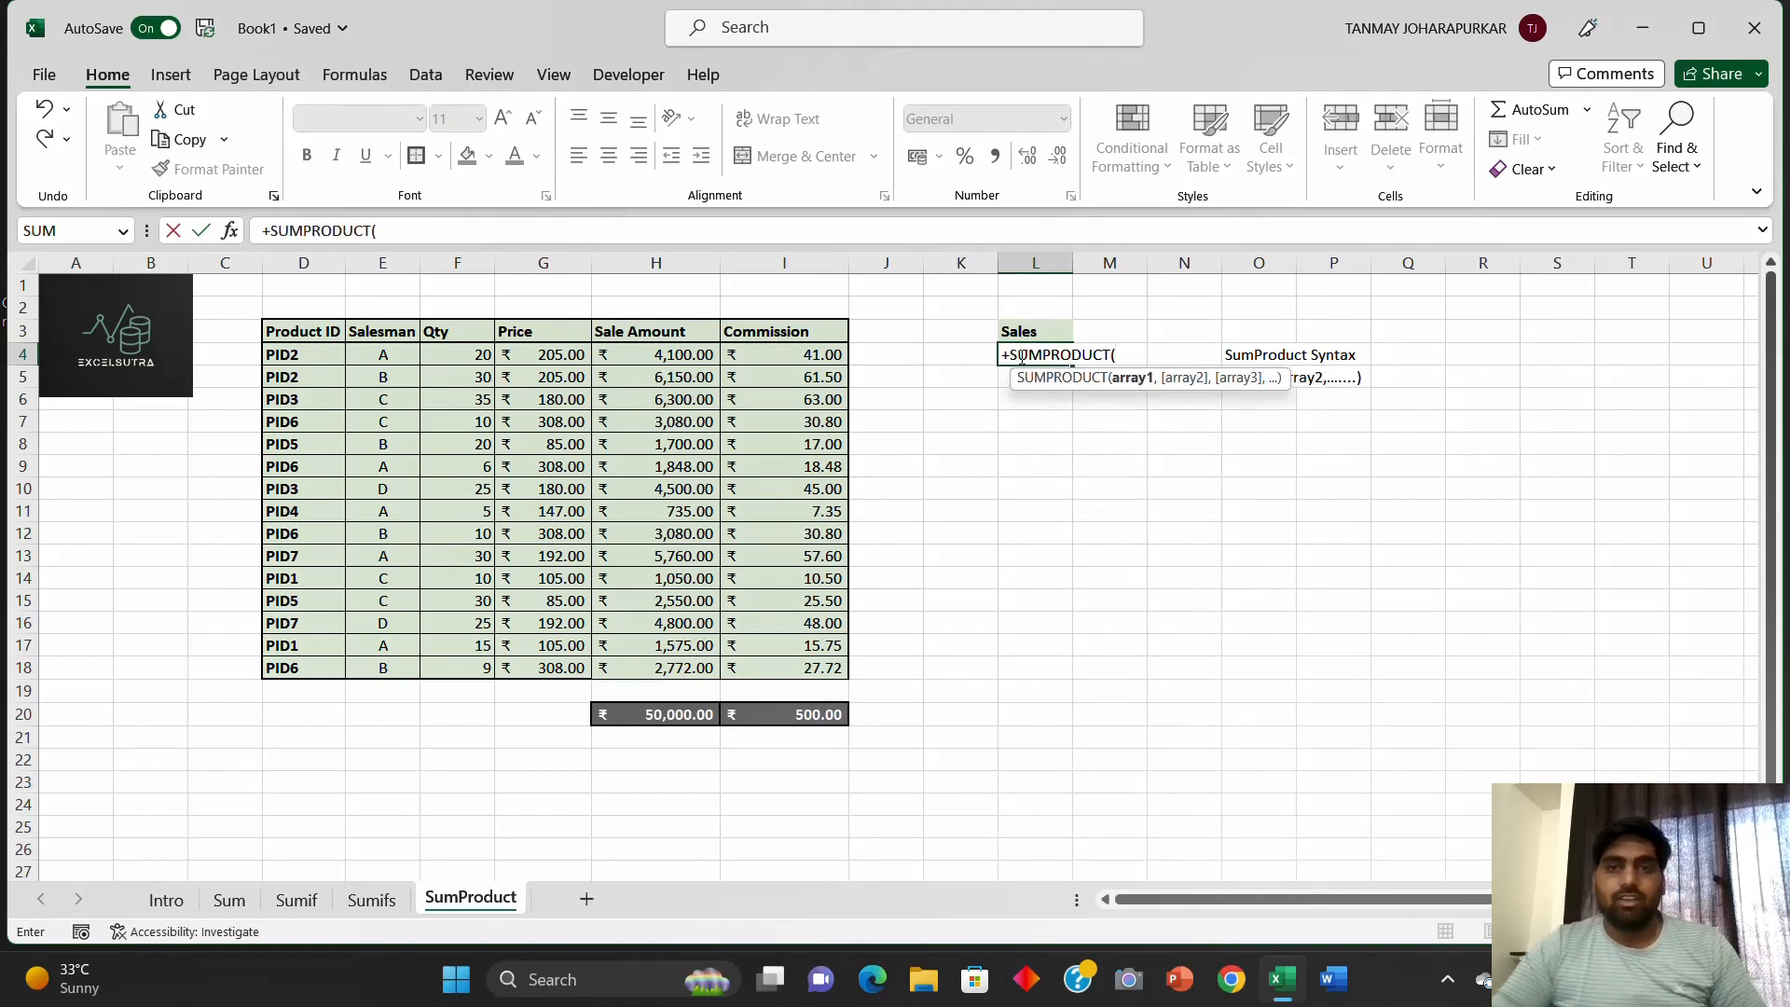
drag(487, 352, 478, 671)
text(,)
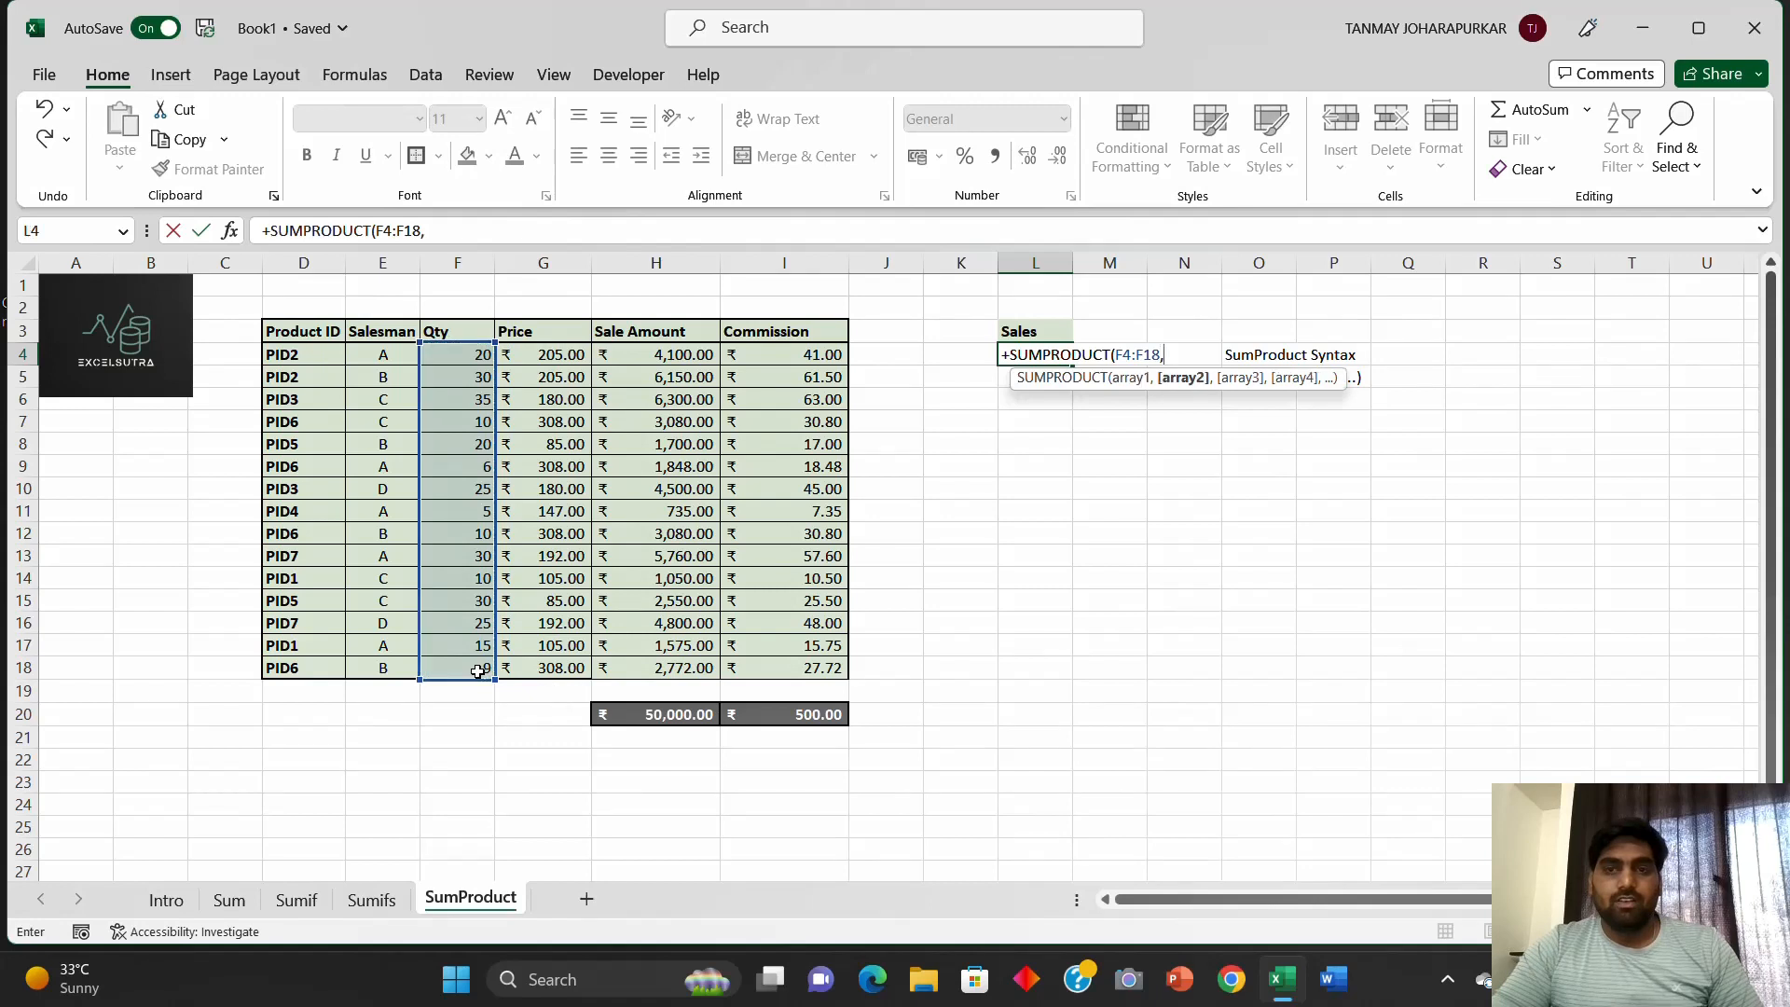
drag(541, 355, 554, 666)
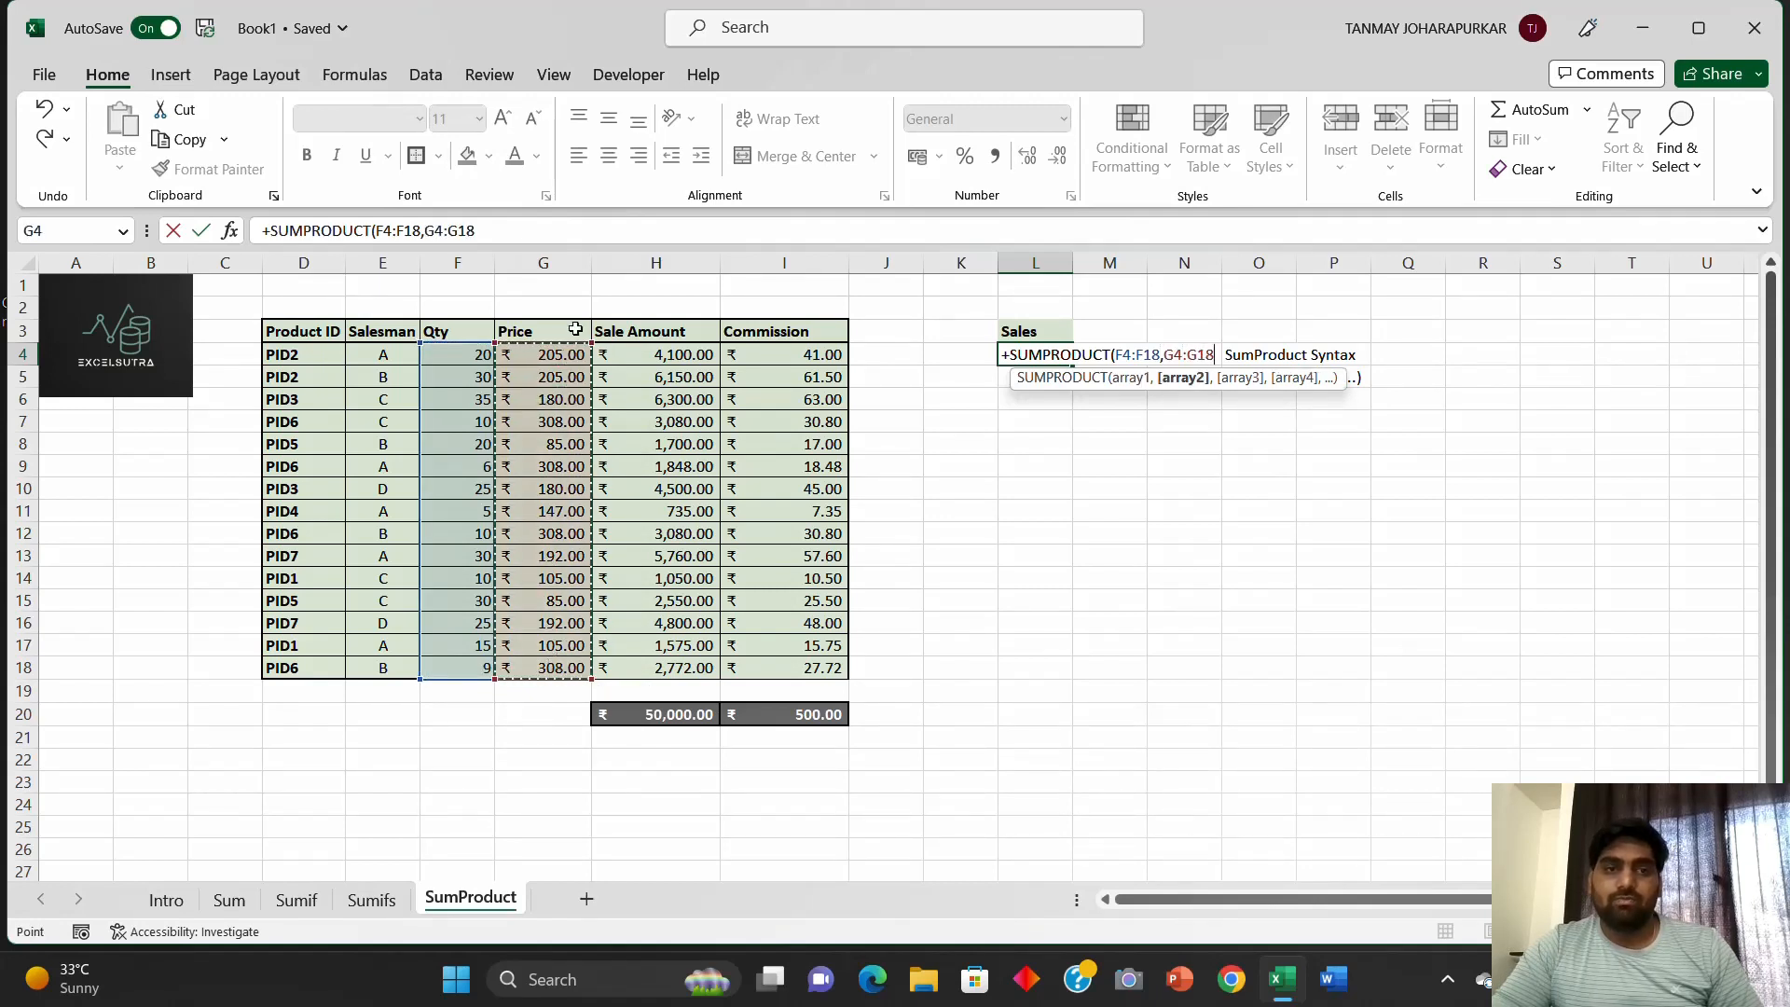
click(520, 239)
text())
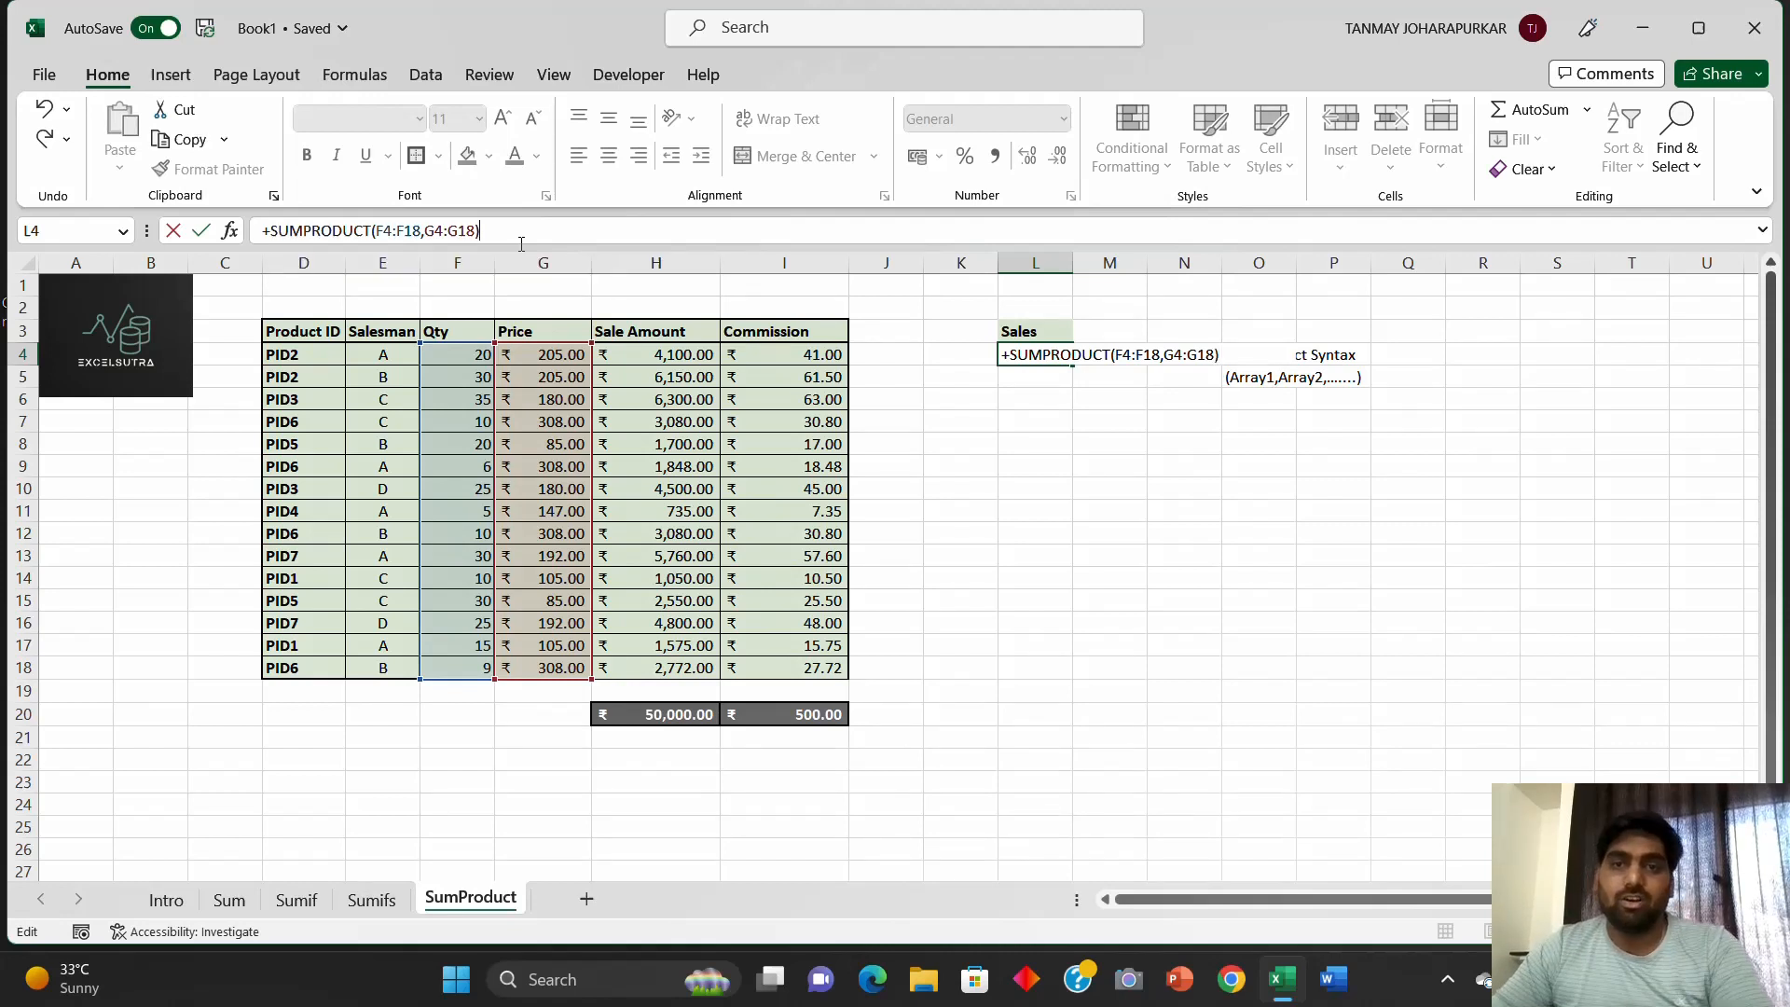
key(Return)
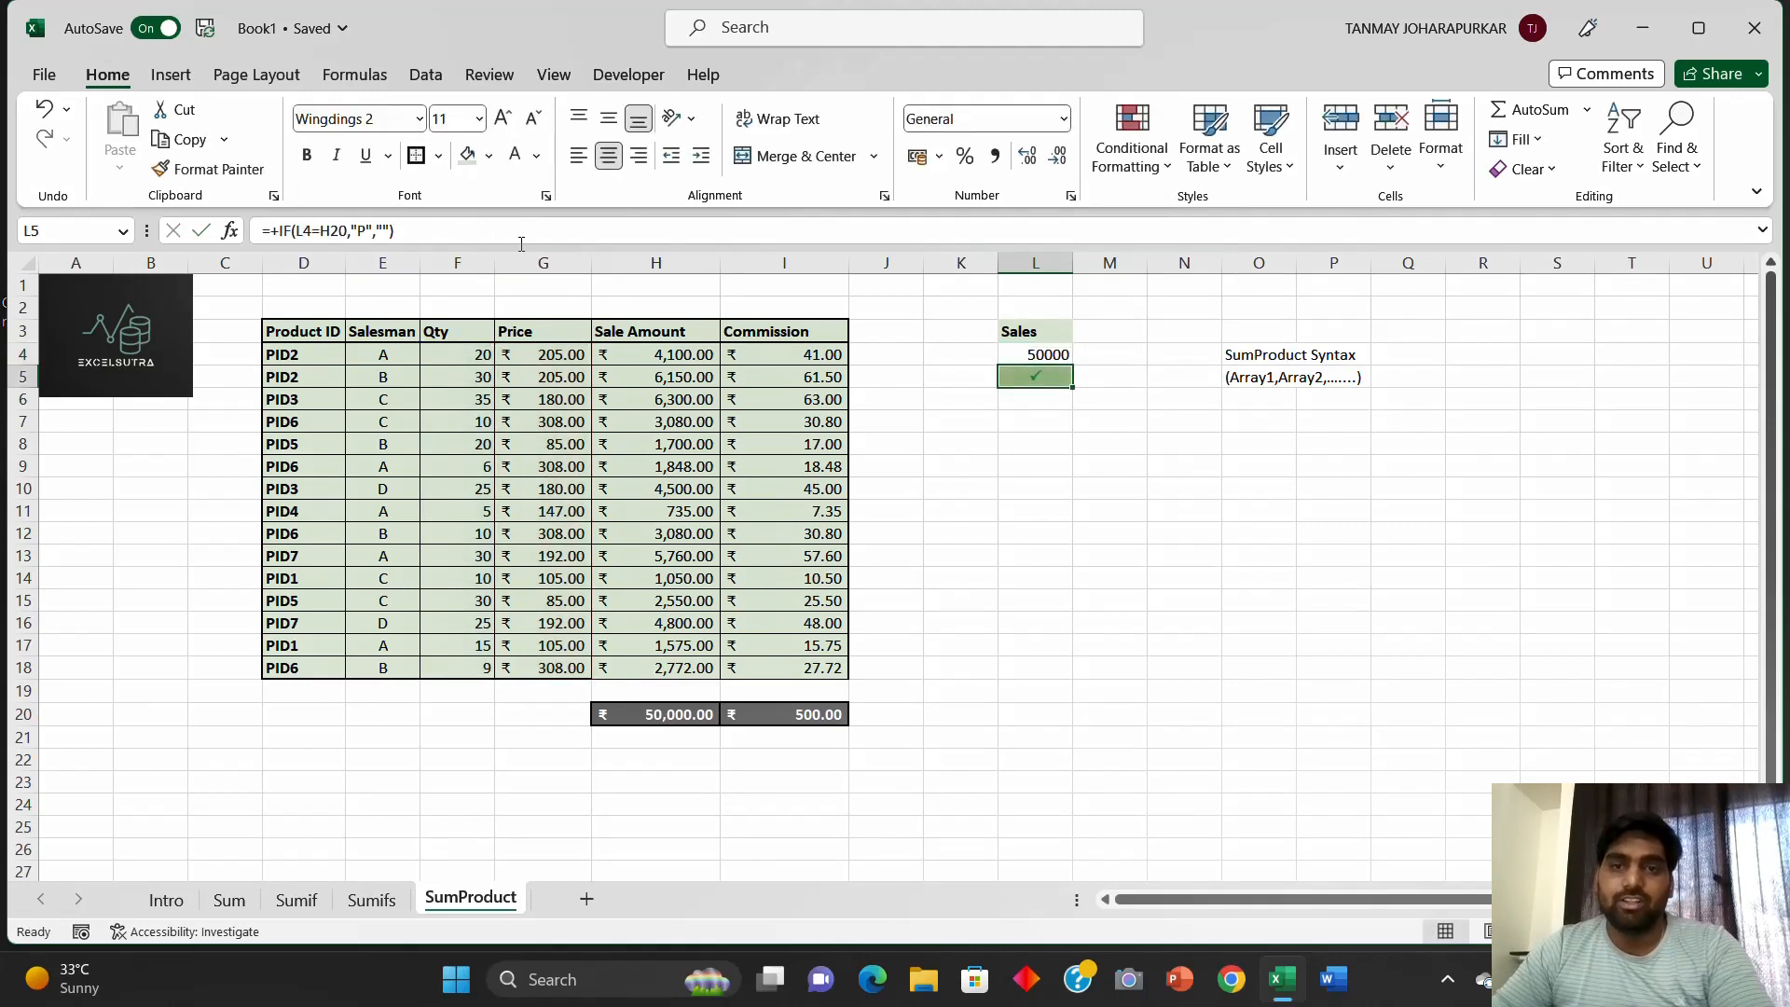
Step: Compare the Sales formula in L4 with the sale amount formula in H4, and return to the Intro sheet
click(1040, 351)
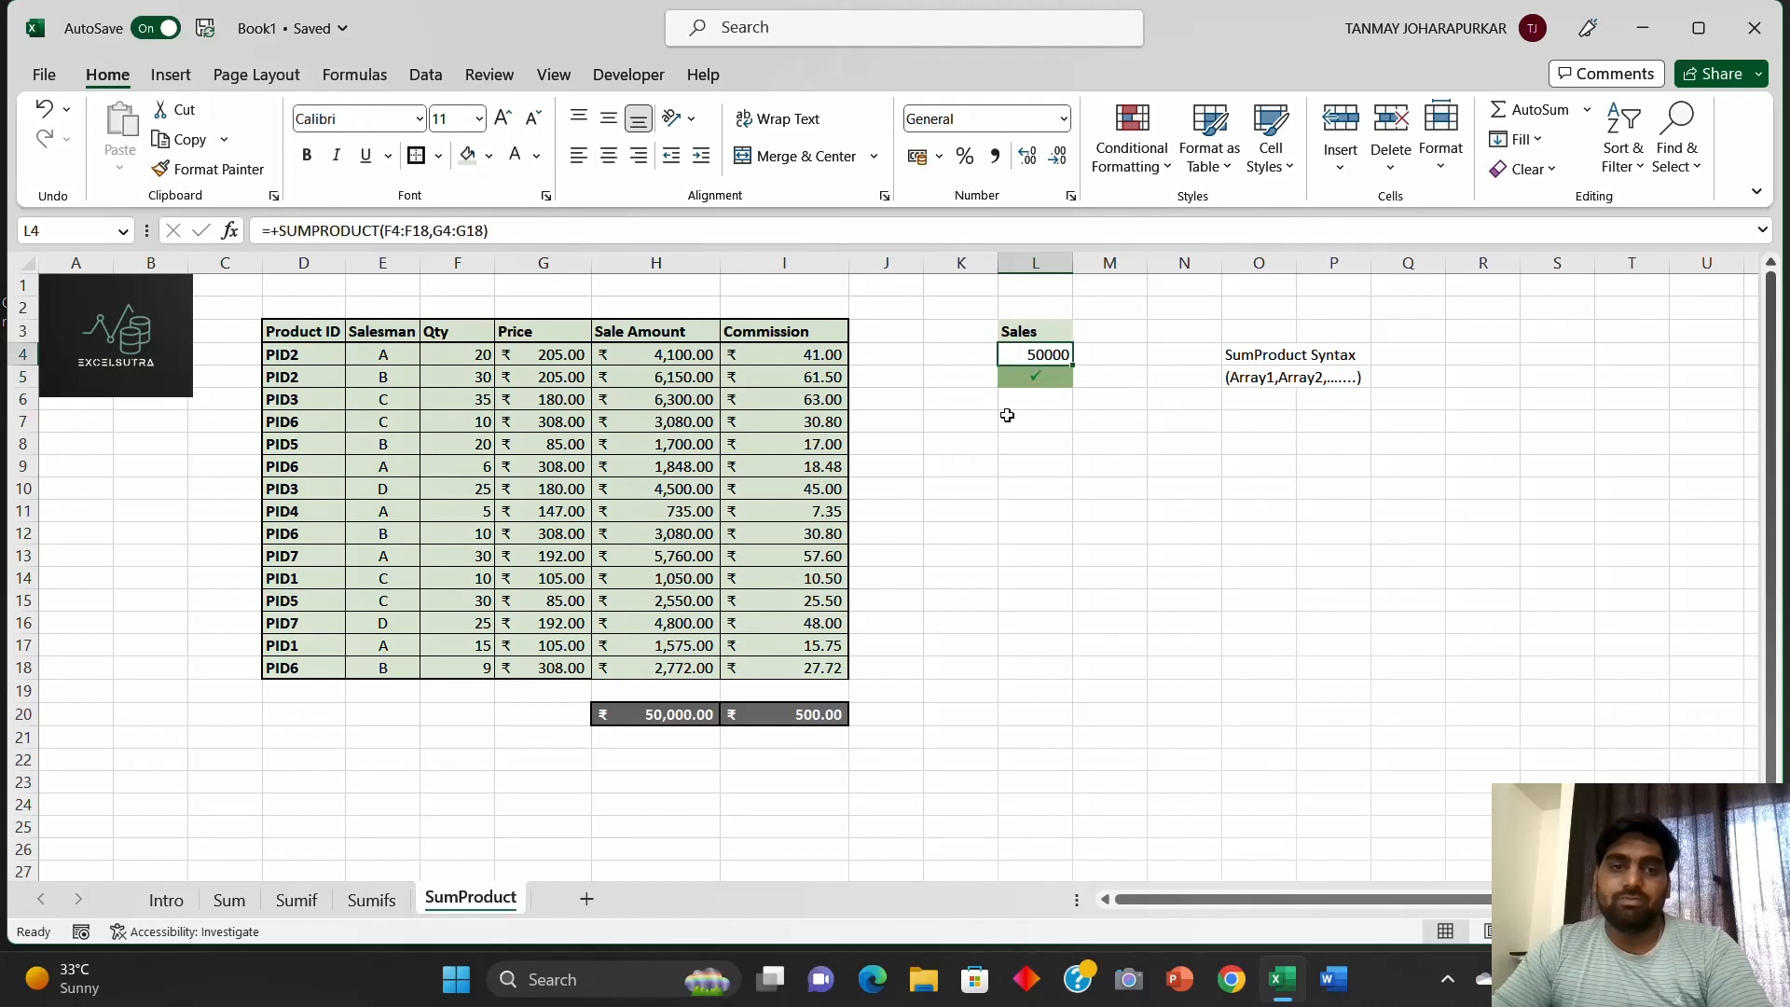
click(1049, 438)
click(1050, 352)
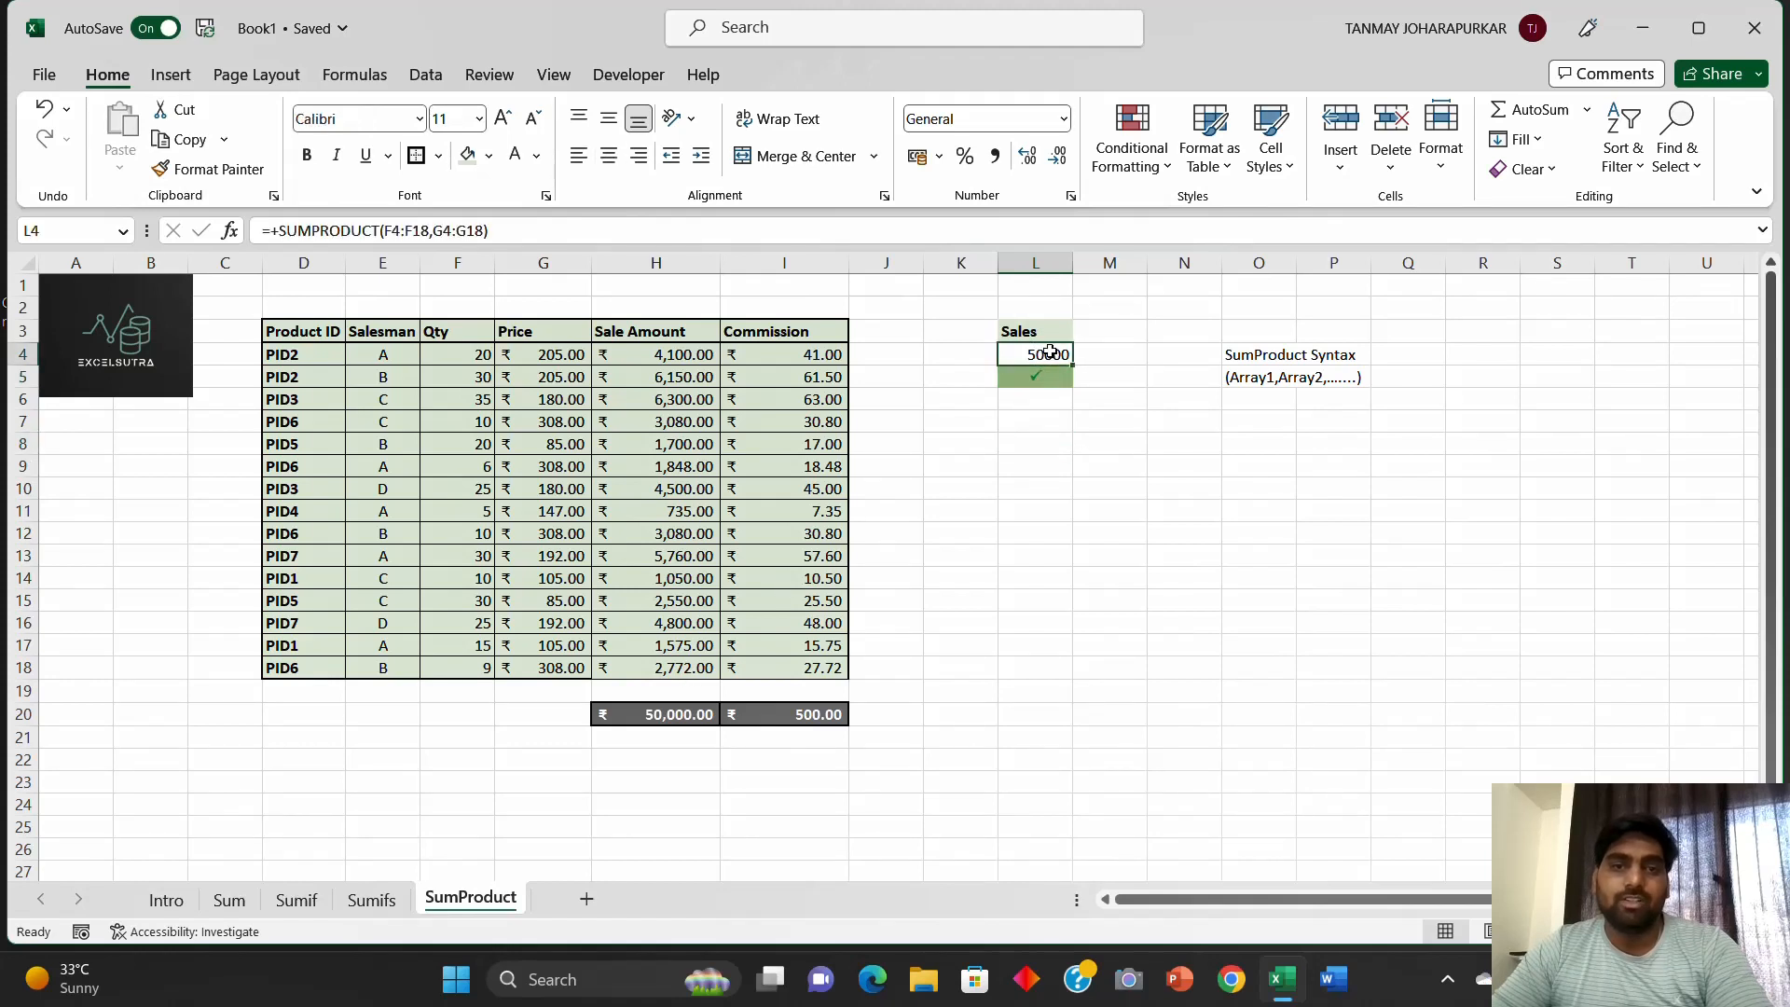
click(676, 354)
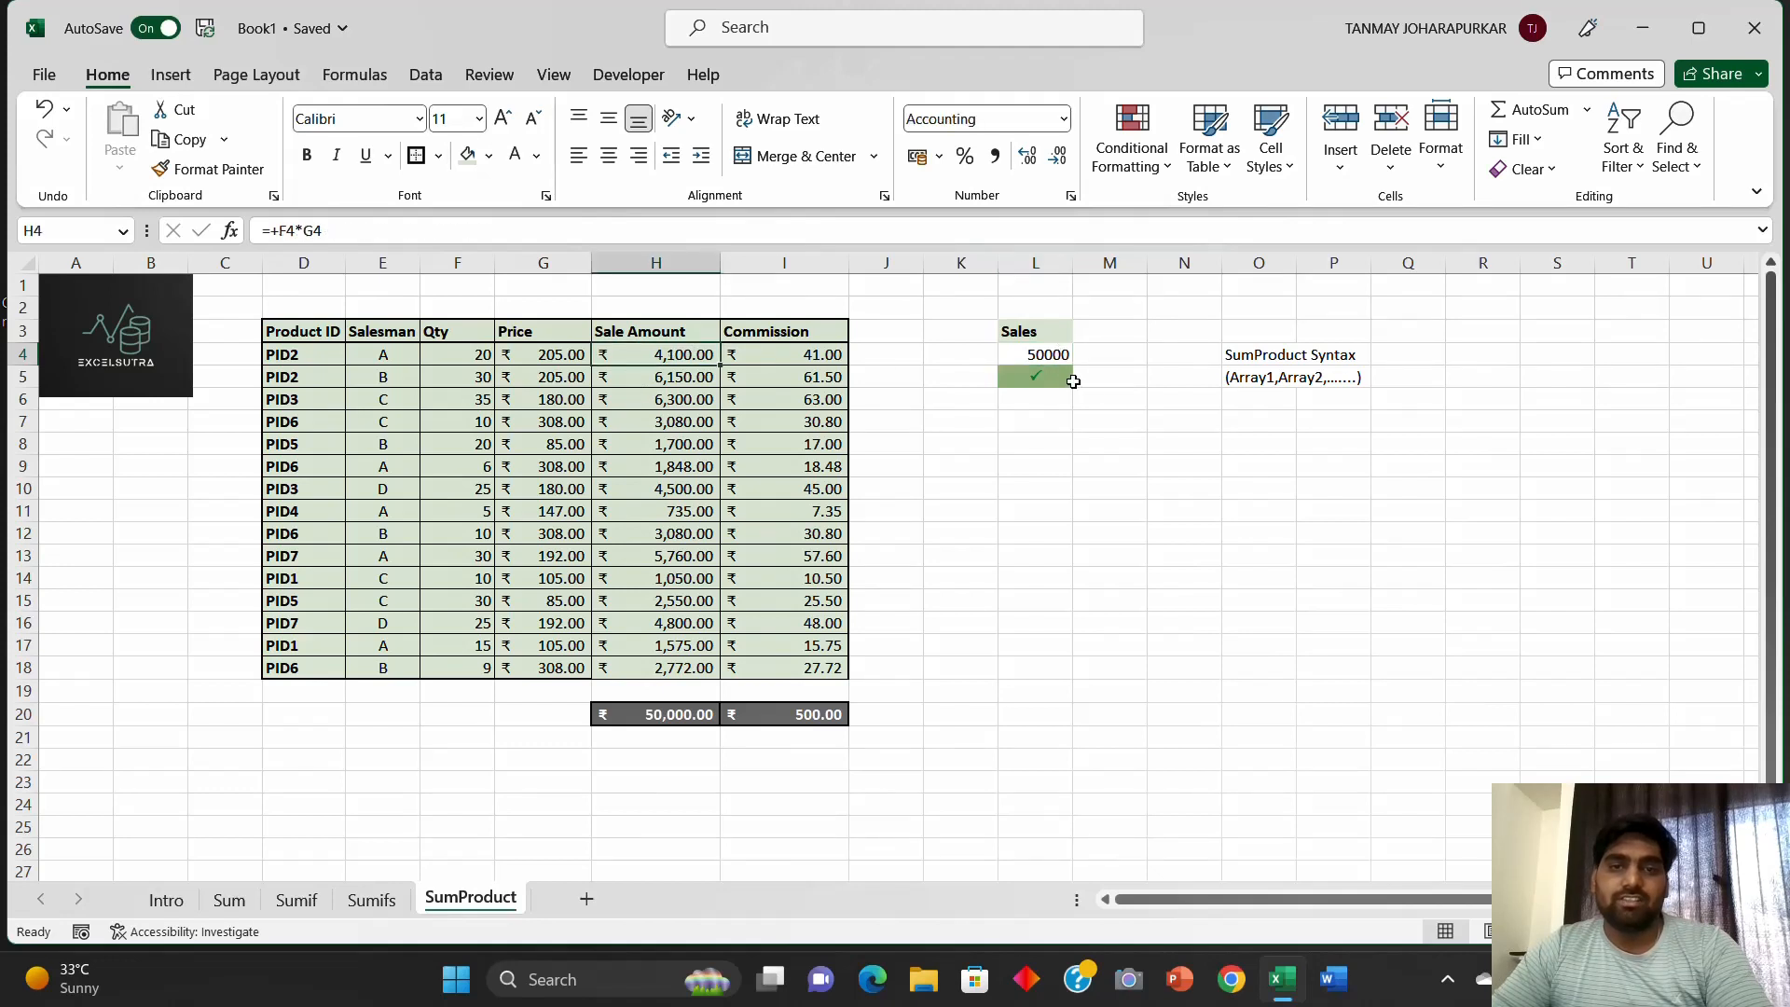
click(1032, 354)
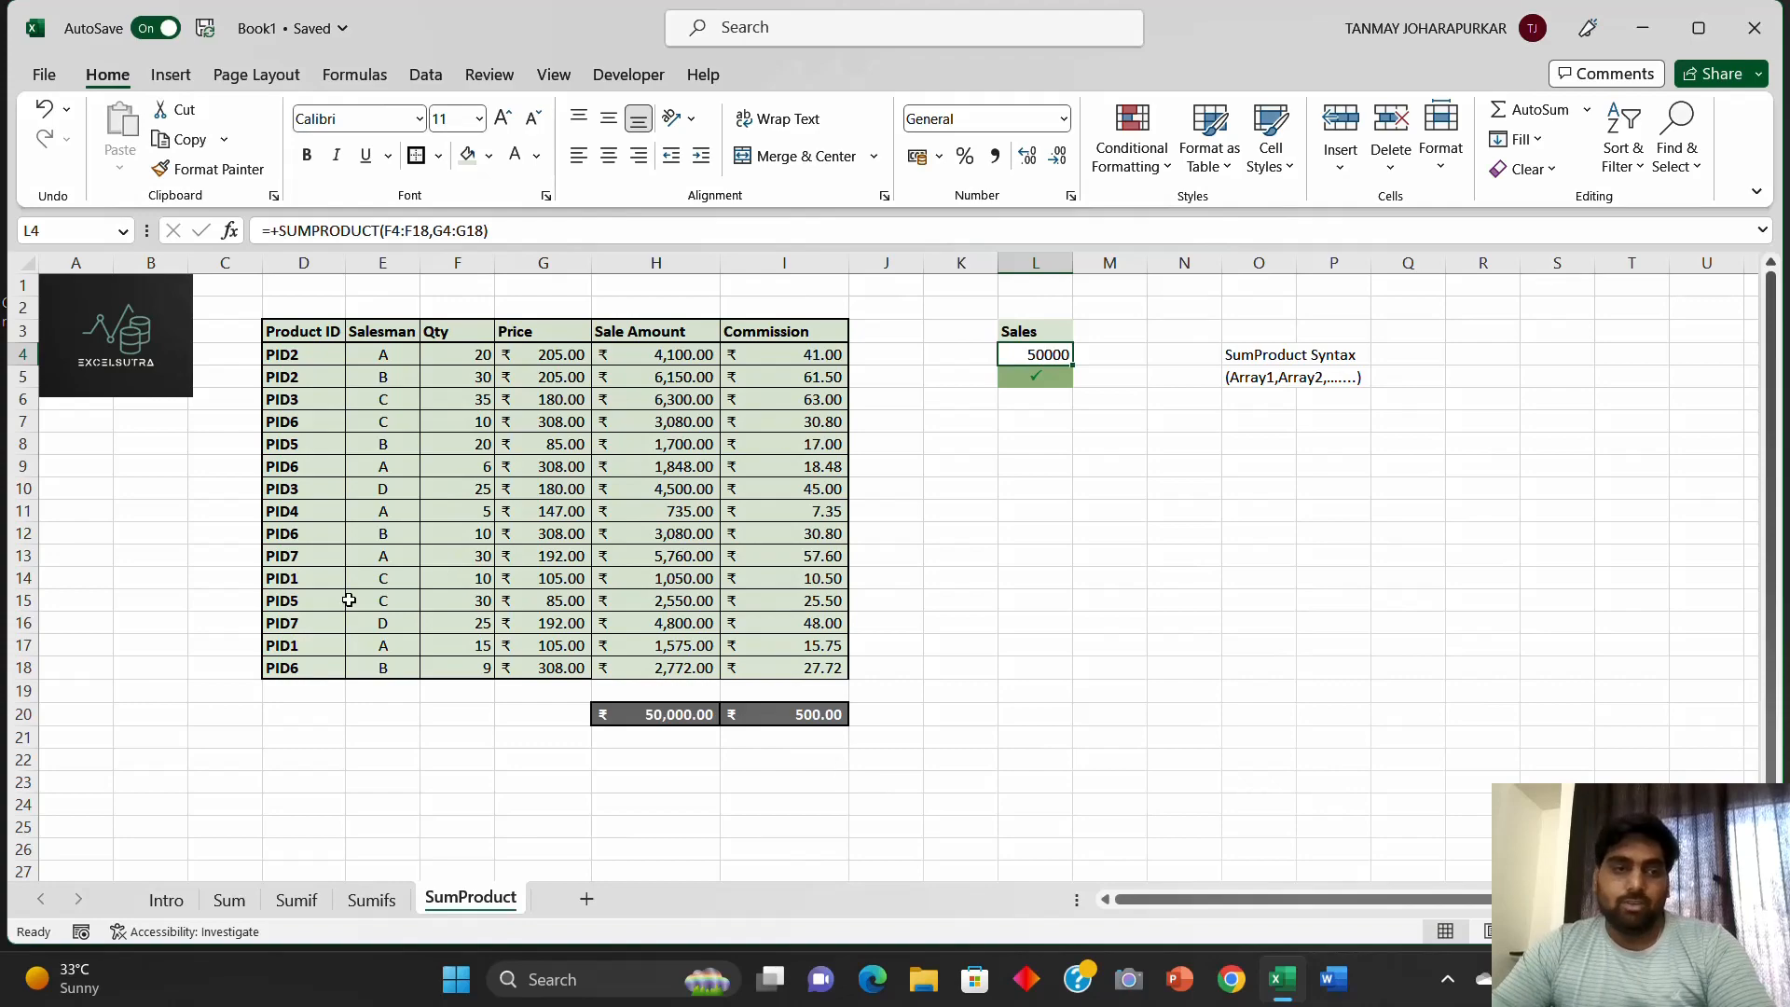
click(143, 363)
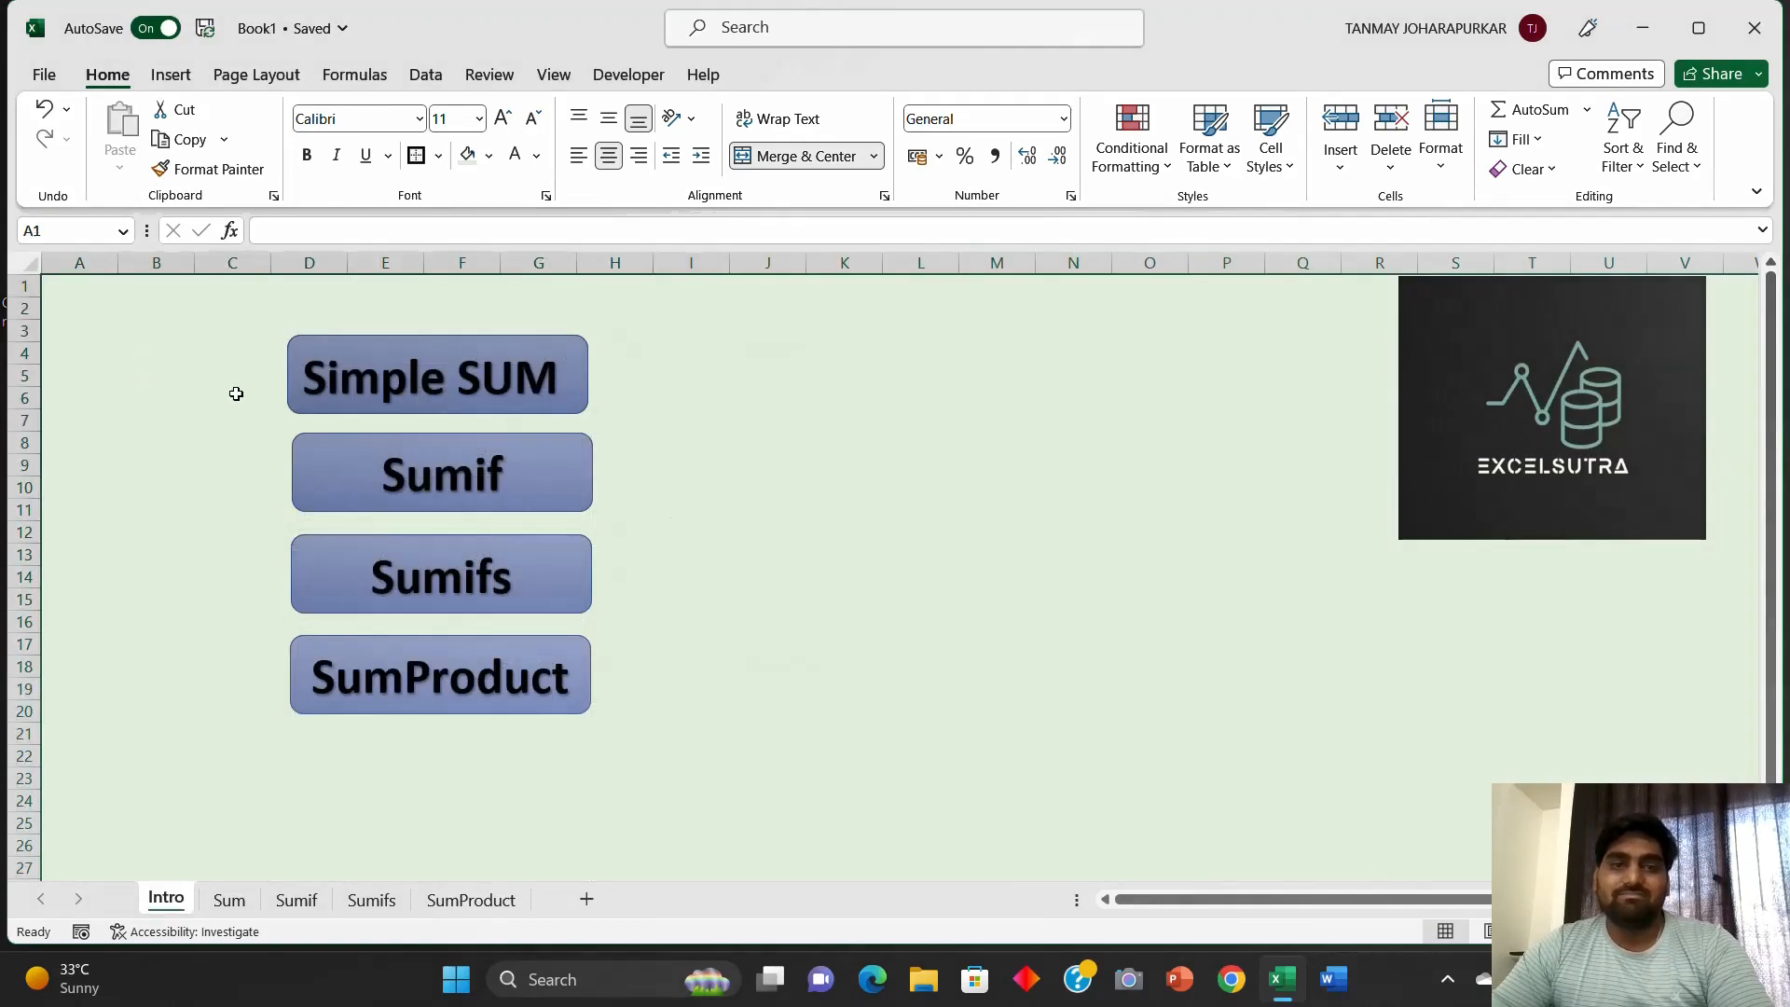